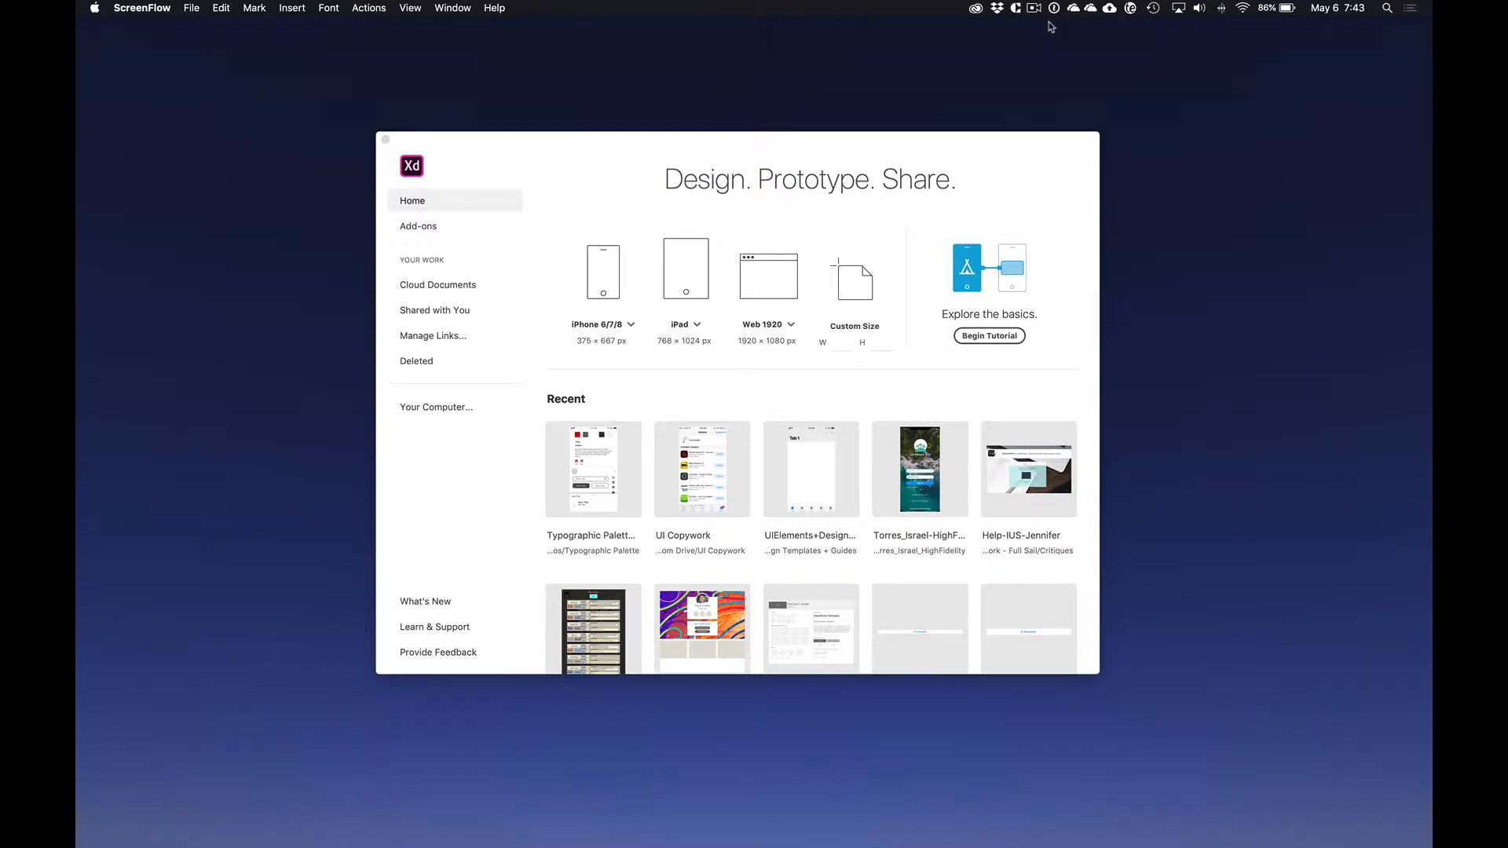
Step: Switch to Preview and look through the open reference images, including the pen-tool tracing exercise and the museum painting copy
key(super+Tab)
key(super+Tab)
key(super+Tab)
key(super+Tab)
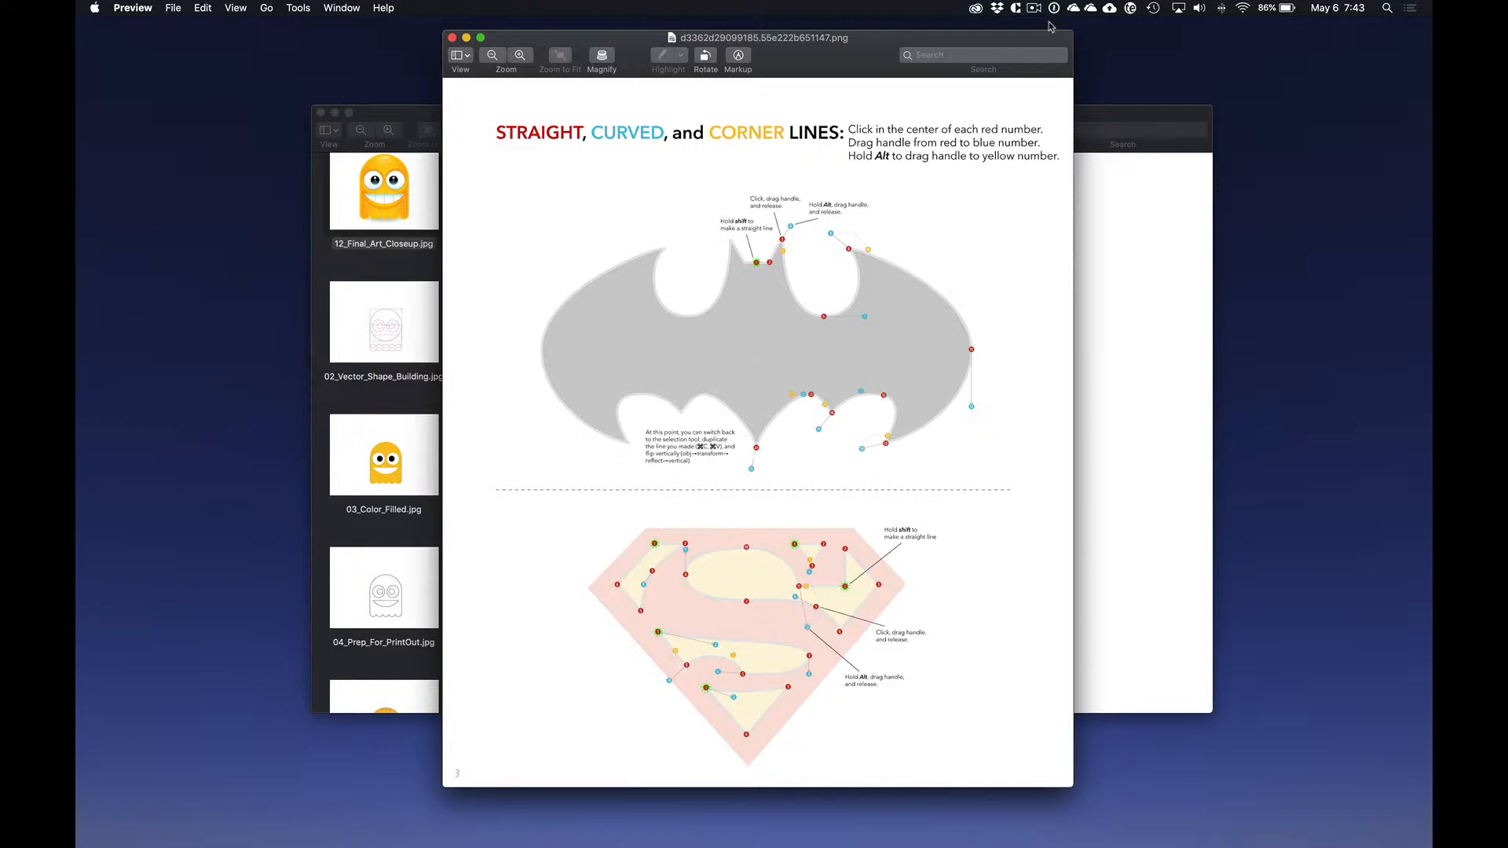
key(super+grave)
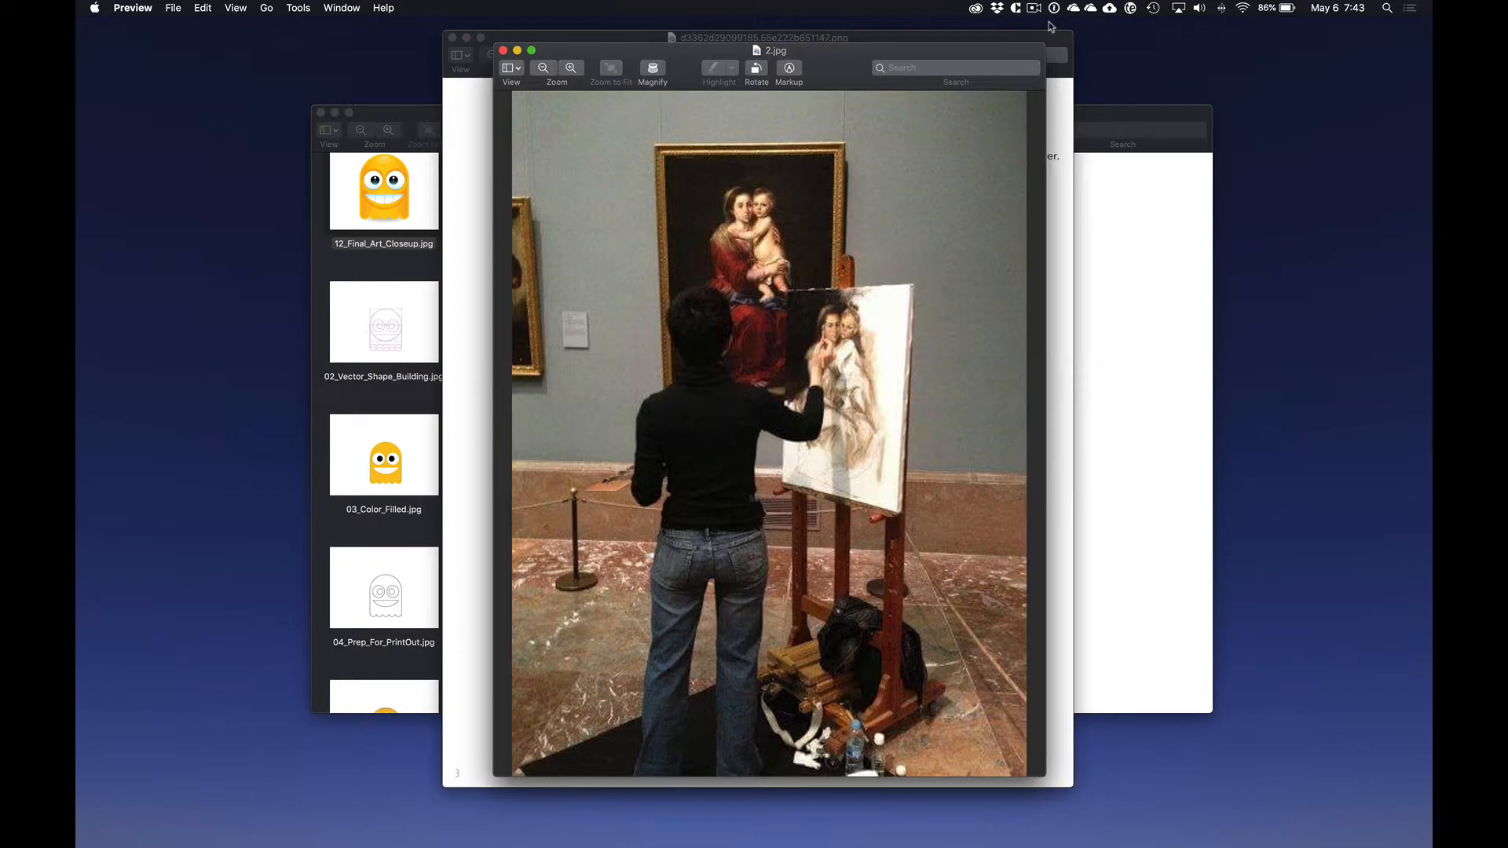
key(super+grave)
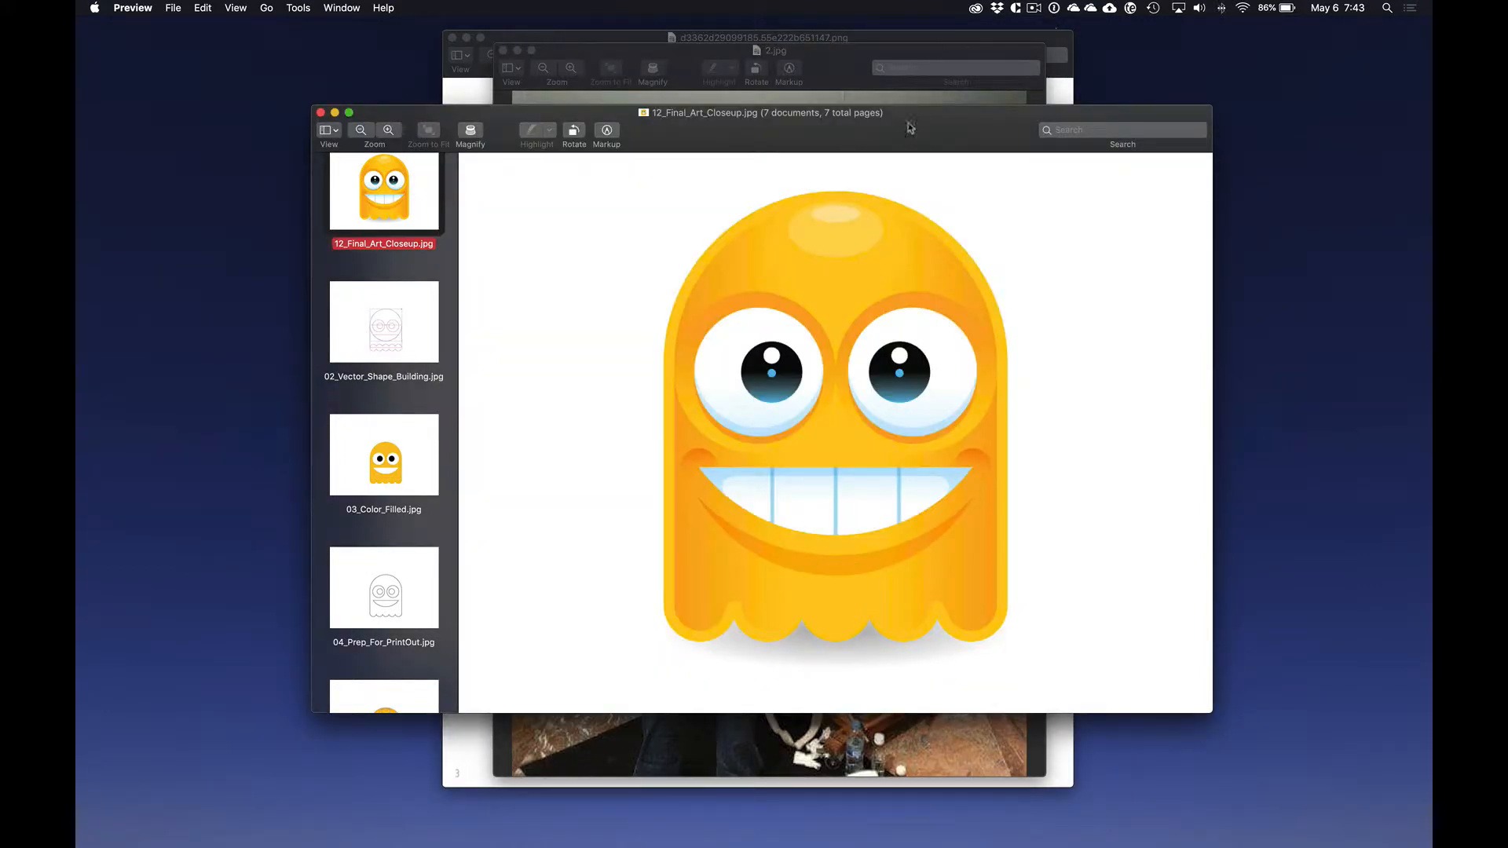
Step: Examine the ghost illustration's build stages through 11_Color_Detail_Hierarchy.jpg, revisit the museum photo, and hide Preview
click(424, 315)
click(398, 454)
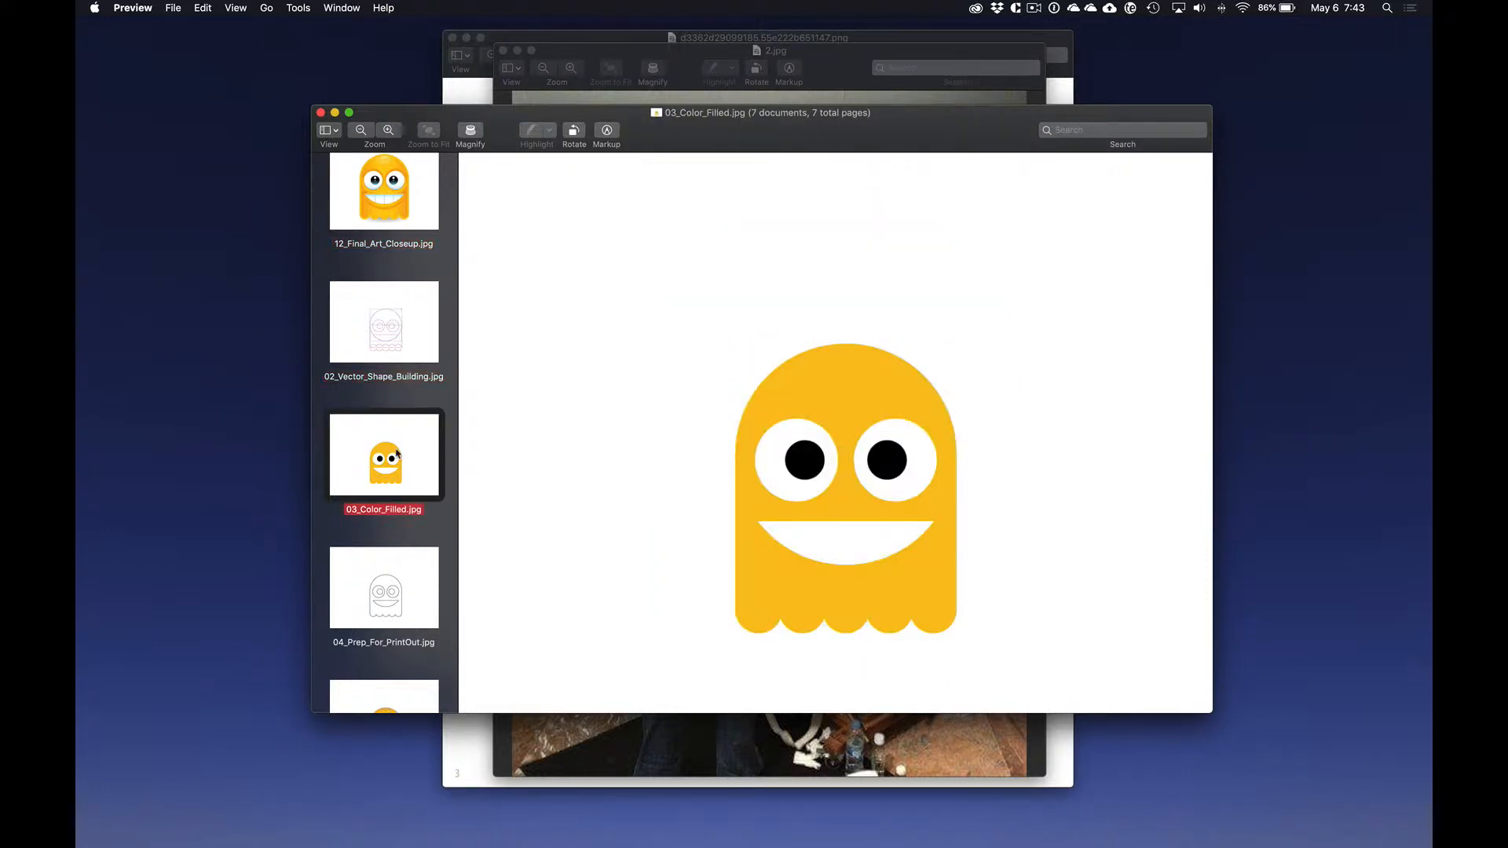
key(Down)
key(Down)
key(Down)
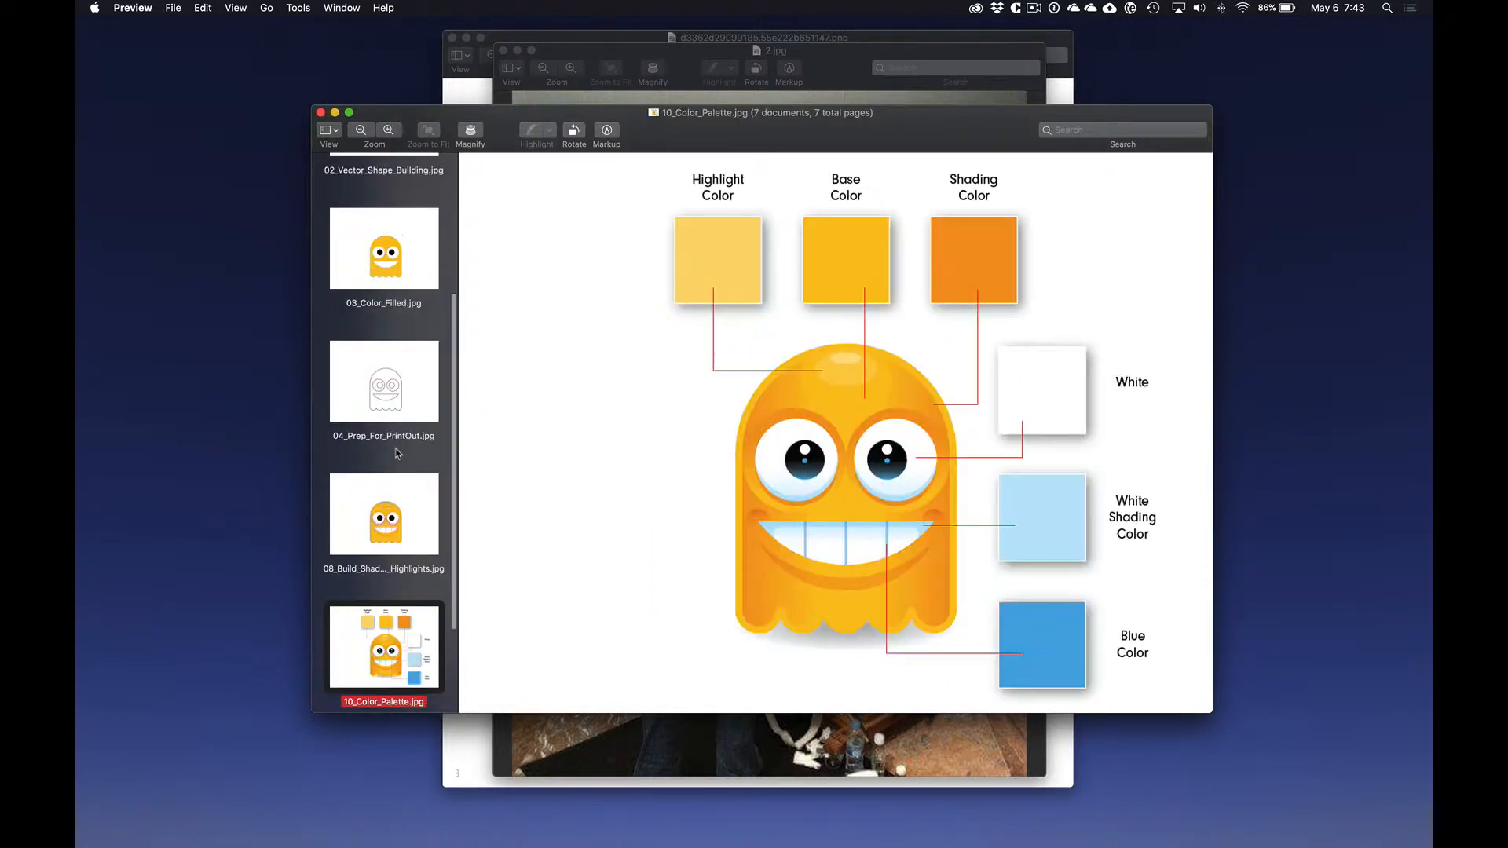
key(Down)
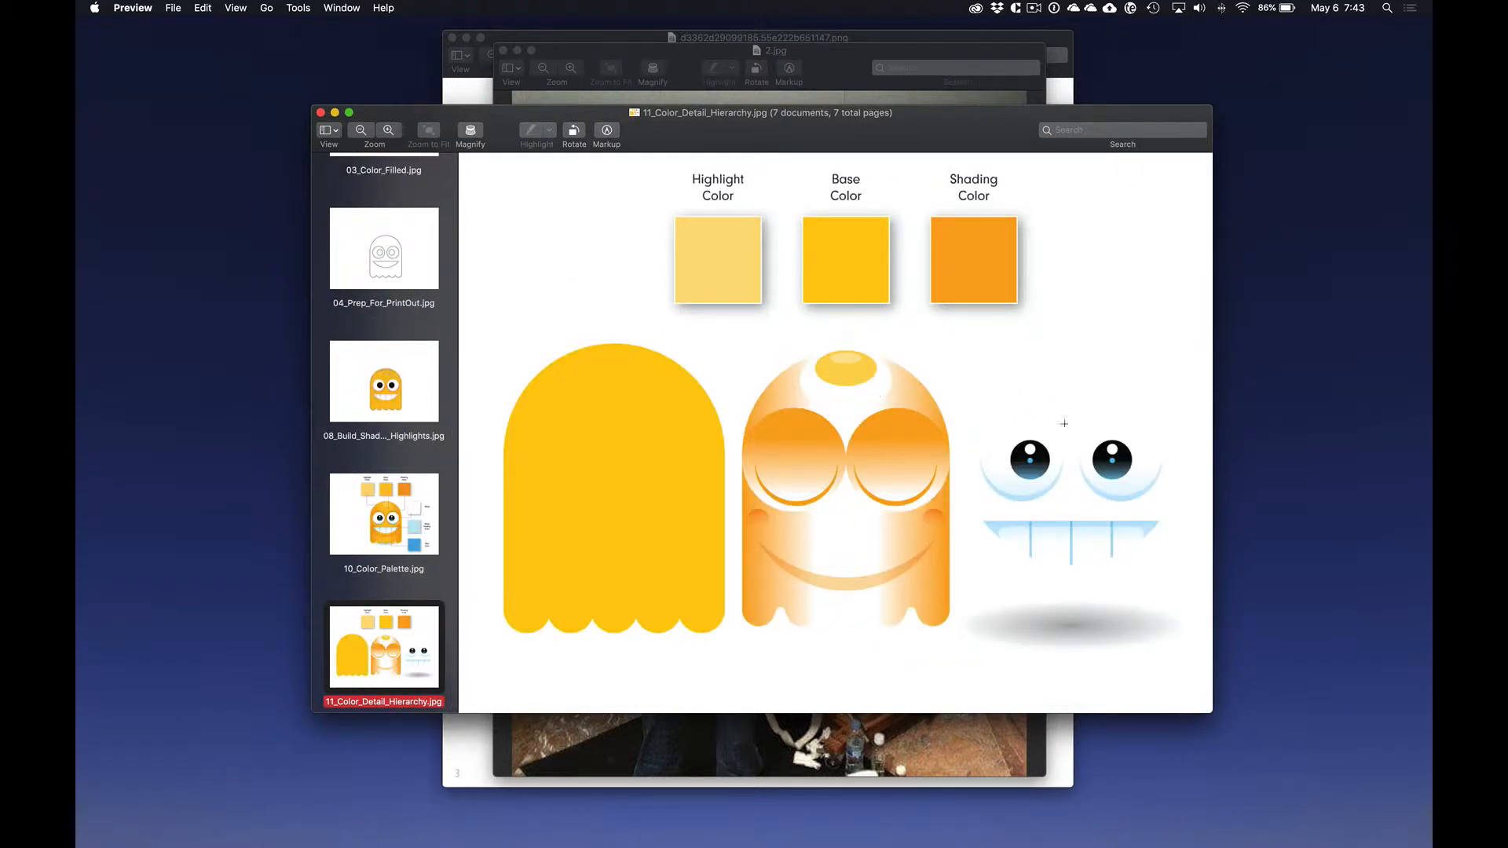
click(827, 59)
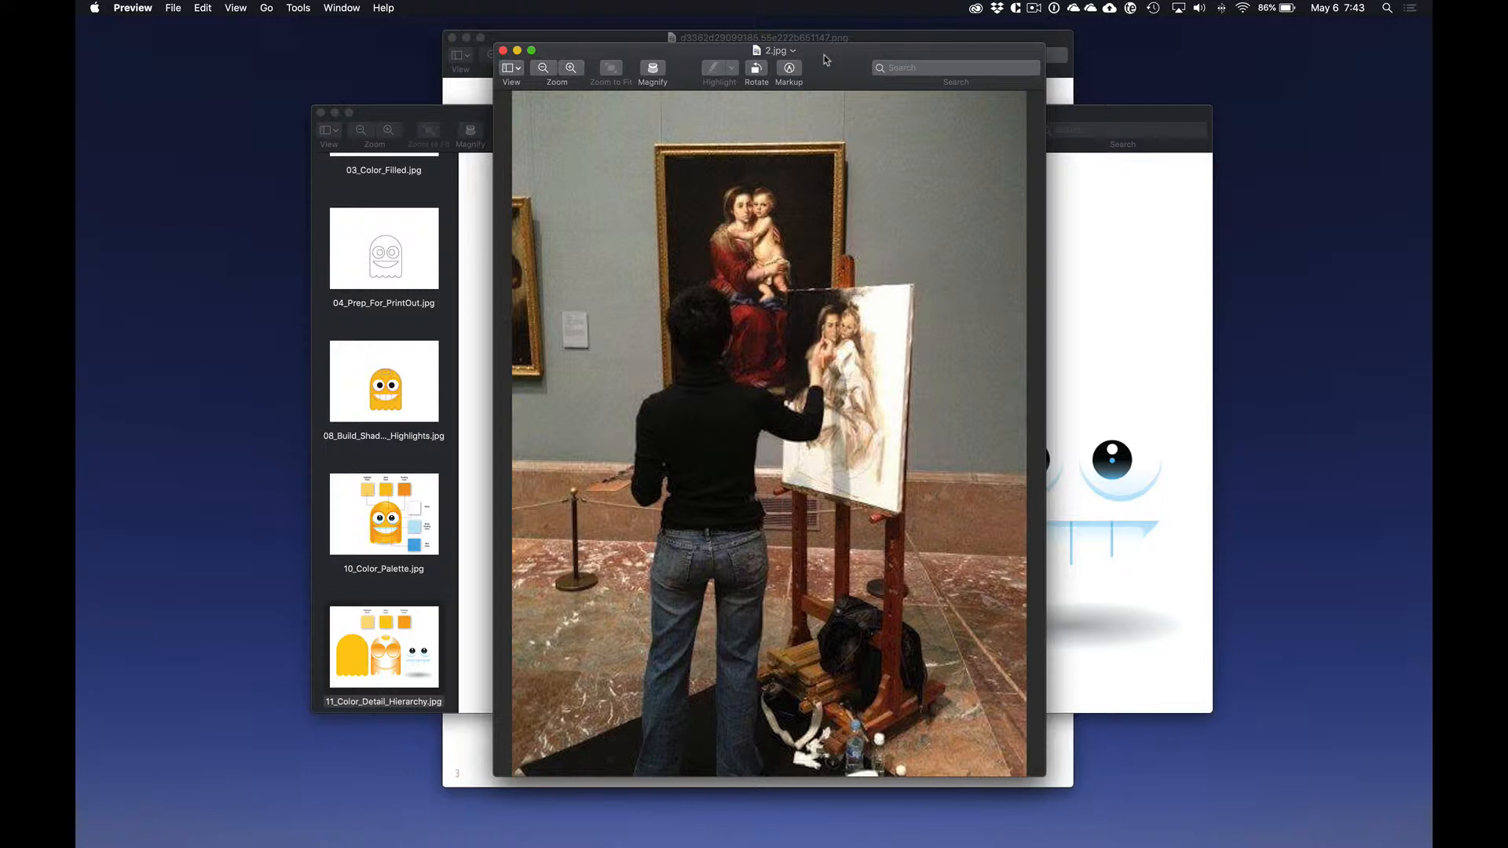
key(super+h)
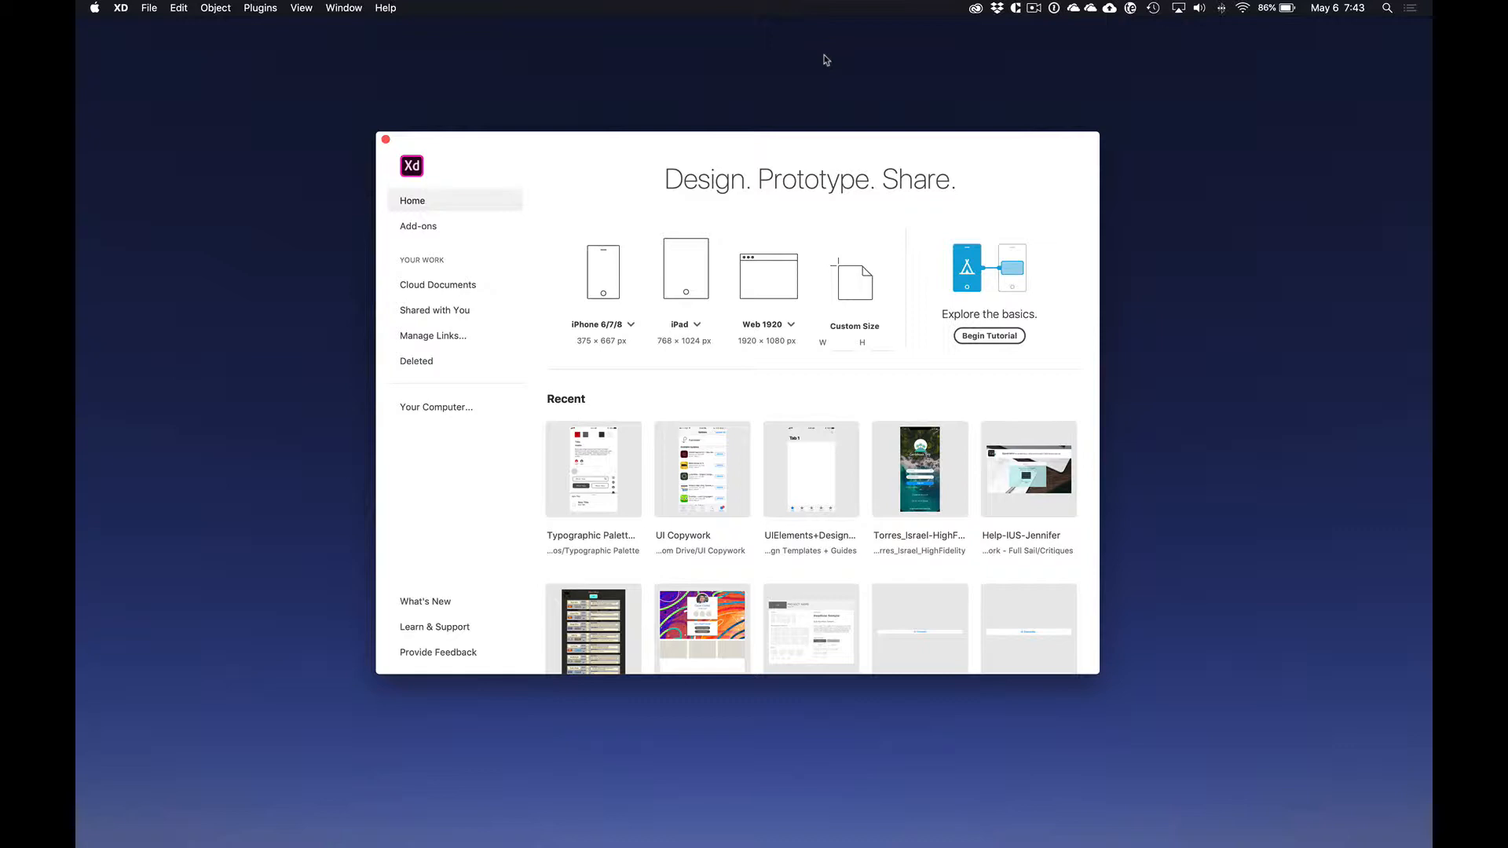
Step: Create an XD document with the iPhone 6/7/8 preset and rename its artboard "Orginal"
click(608, 267)
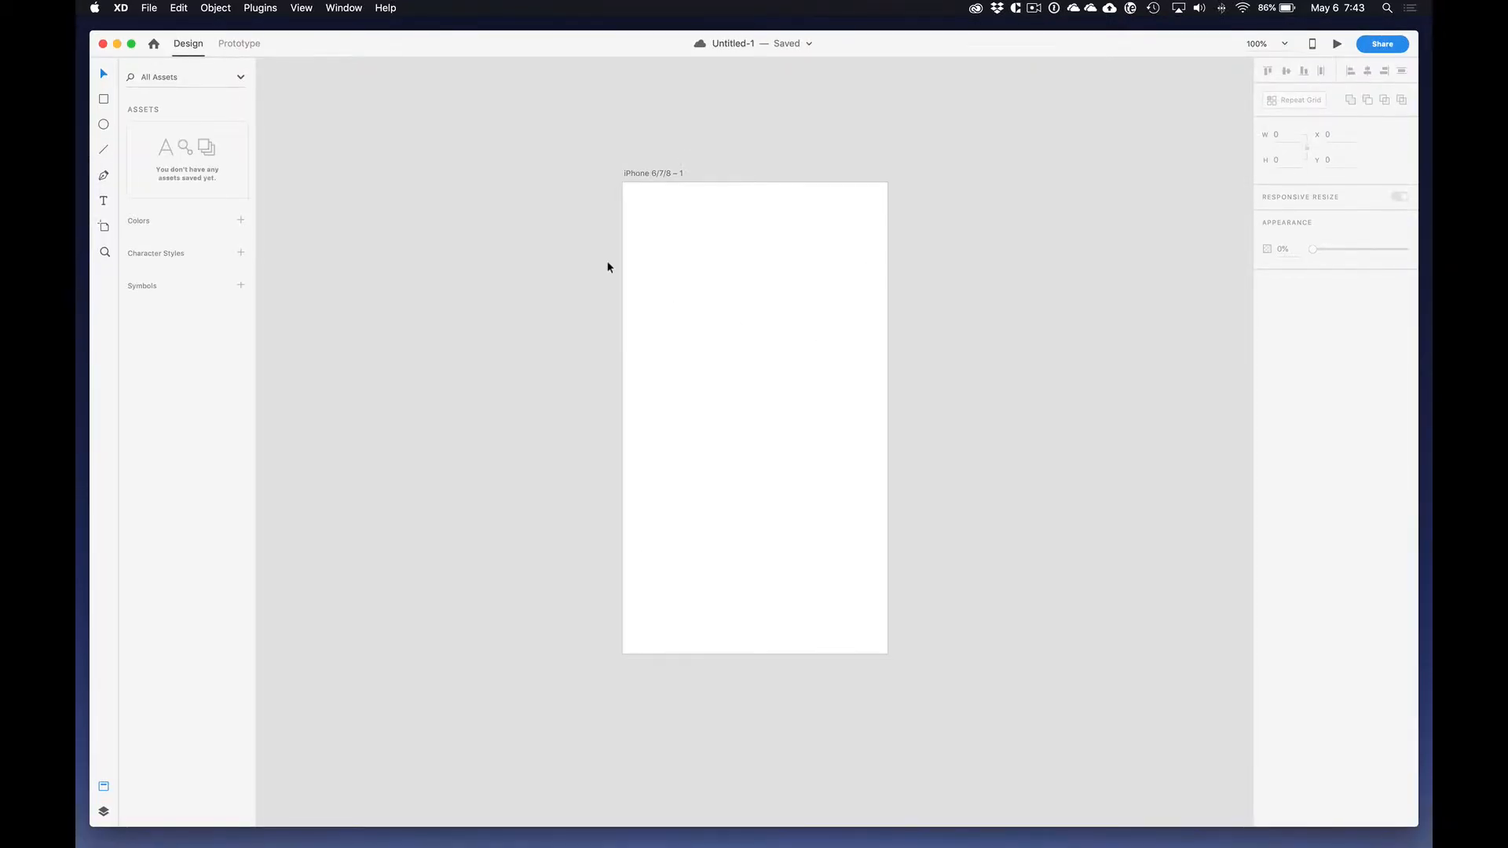
click(651, 175)
double_click(651, 174)
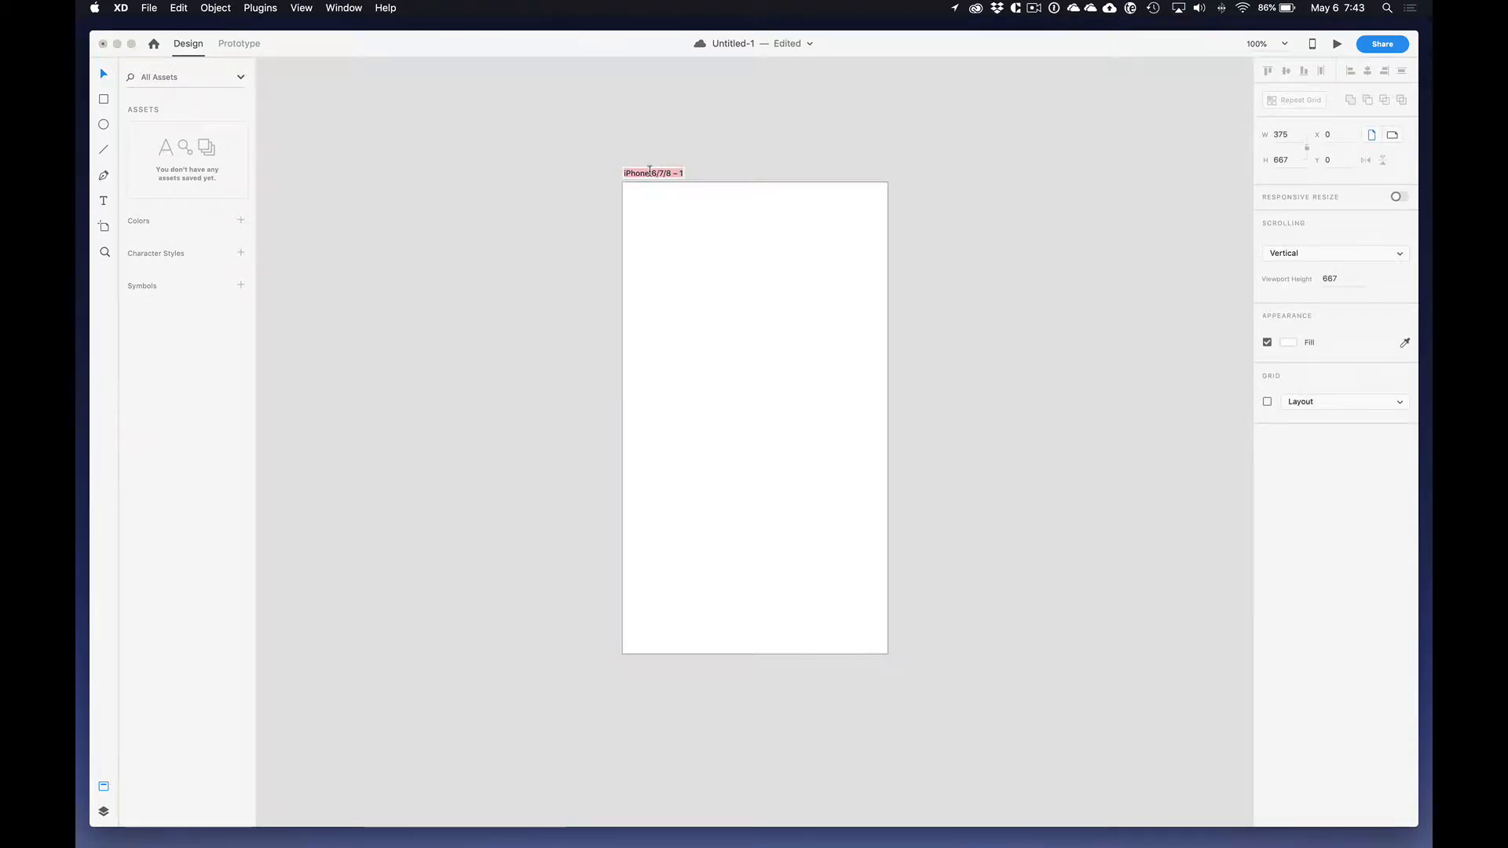
text(Orginal)
key(Return)
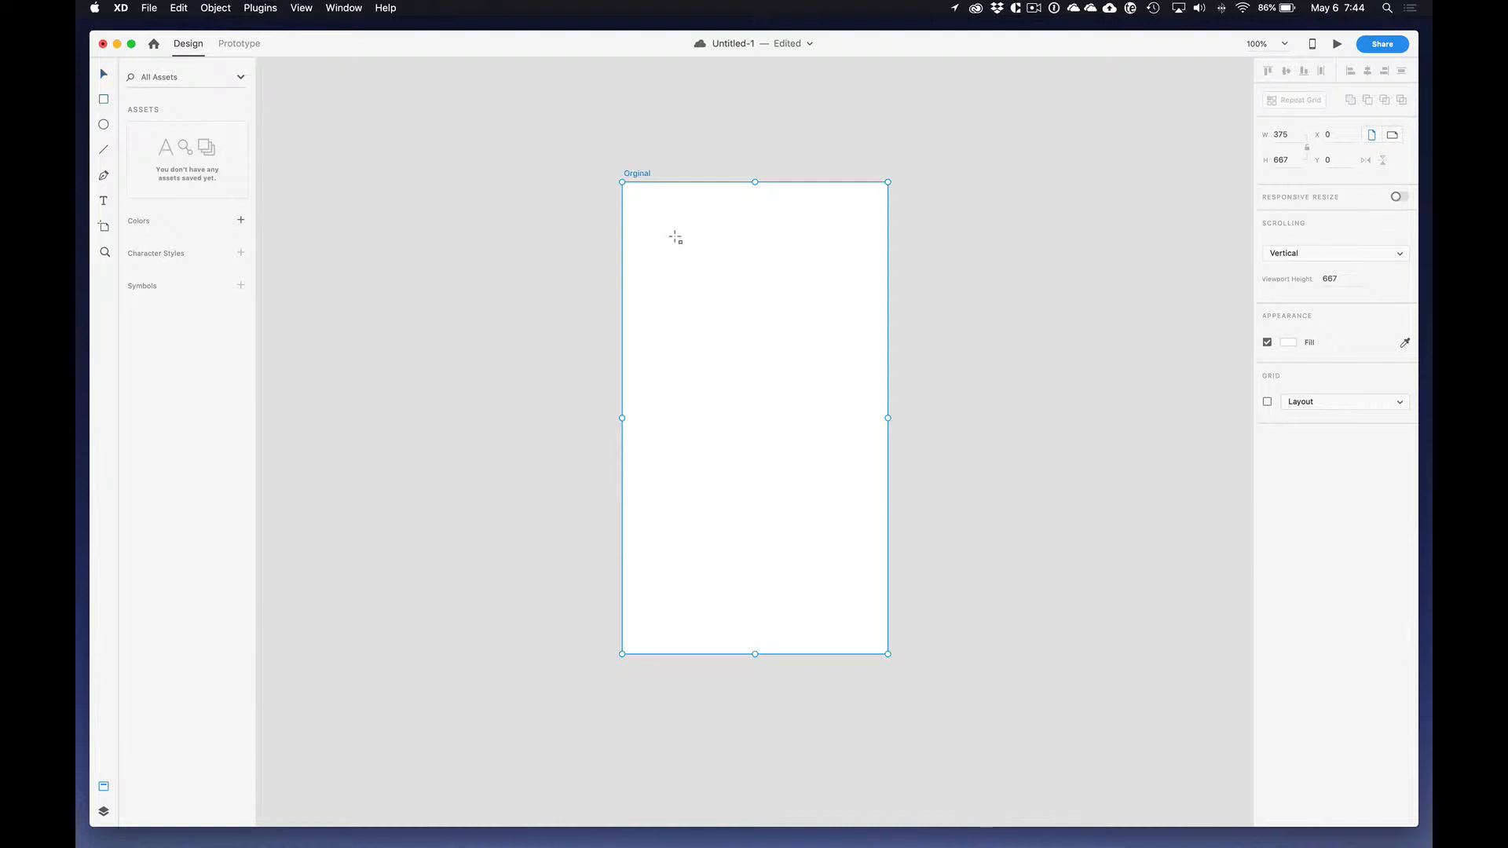
Step: Draw a rectangle on the artboard and stretch it to cover the full 375 × 667 area
drag(630, 202, 810, 444)
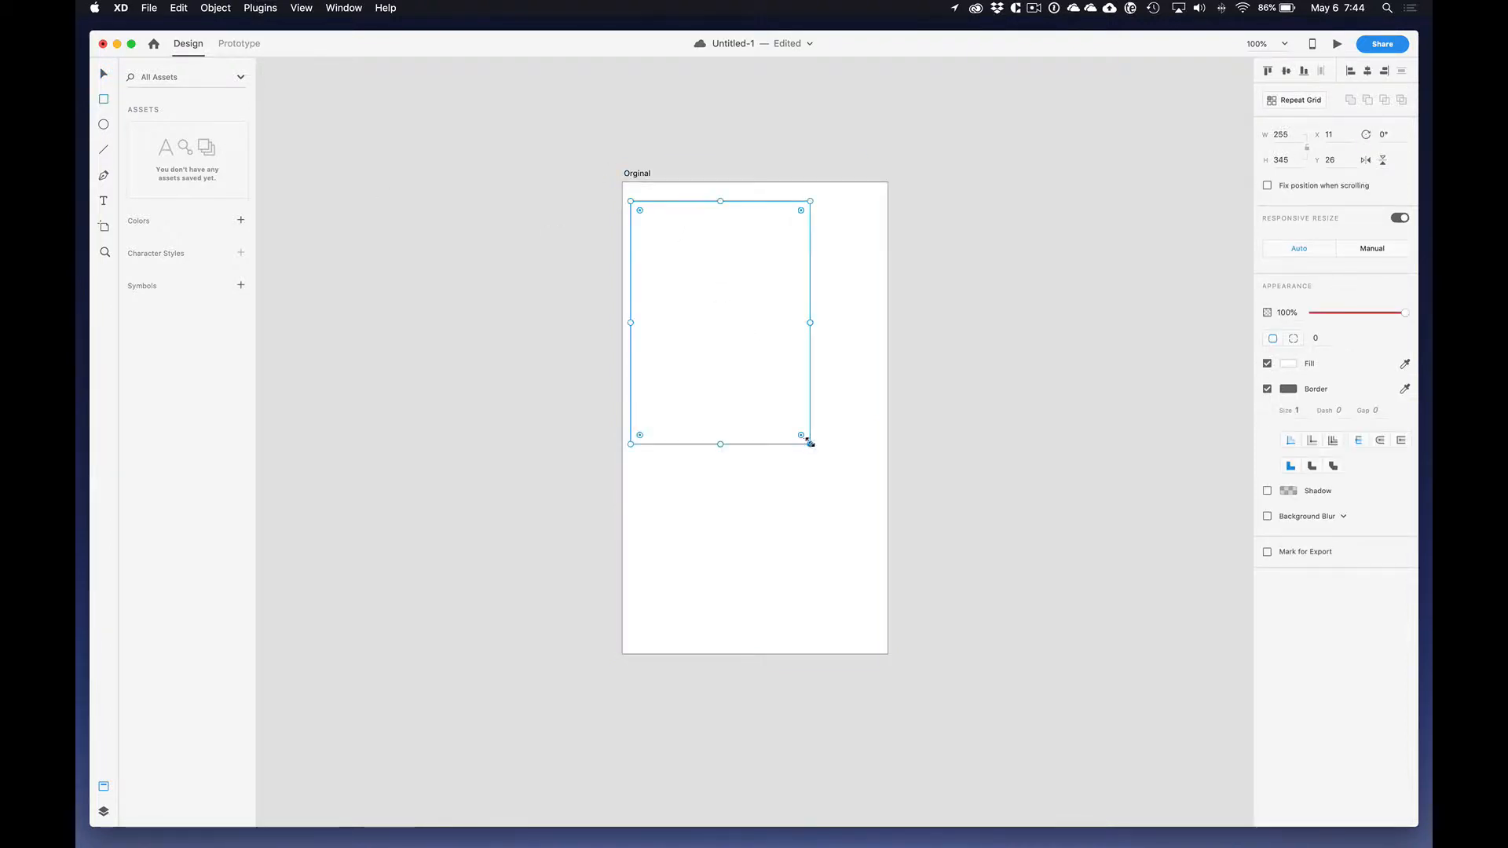
drag(630, 201, 623, 182)
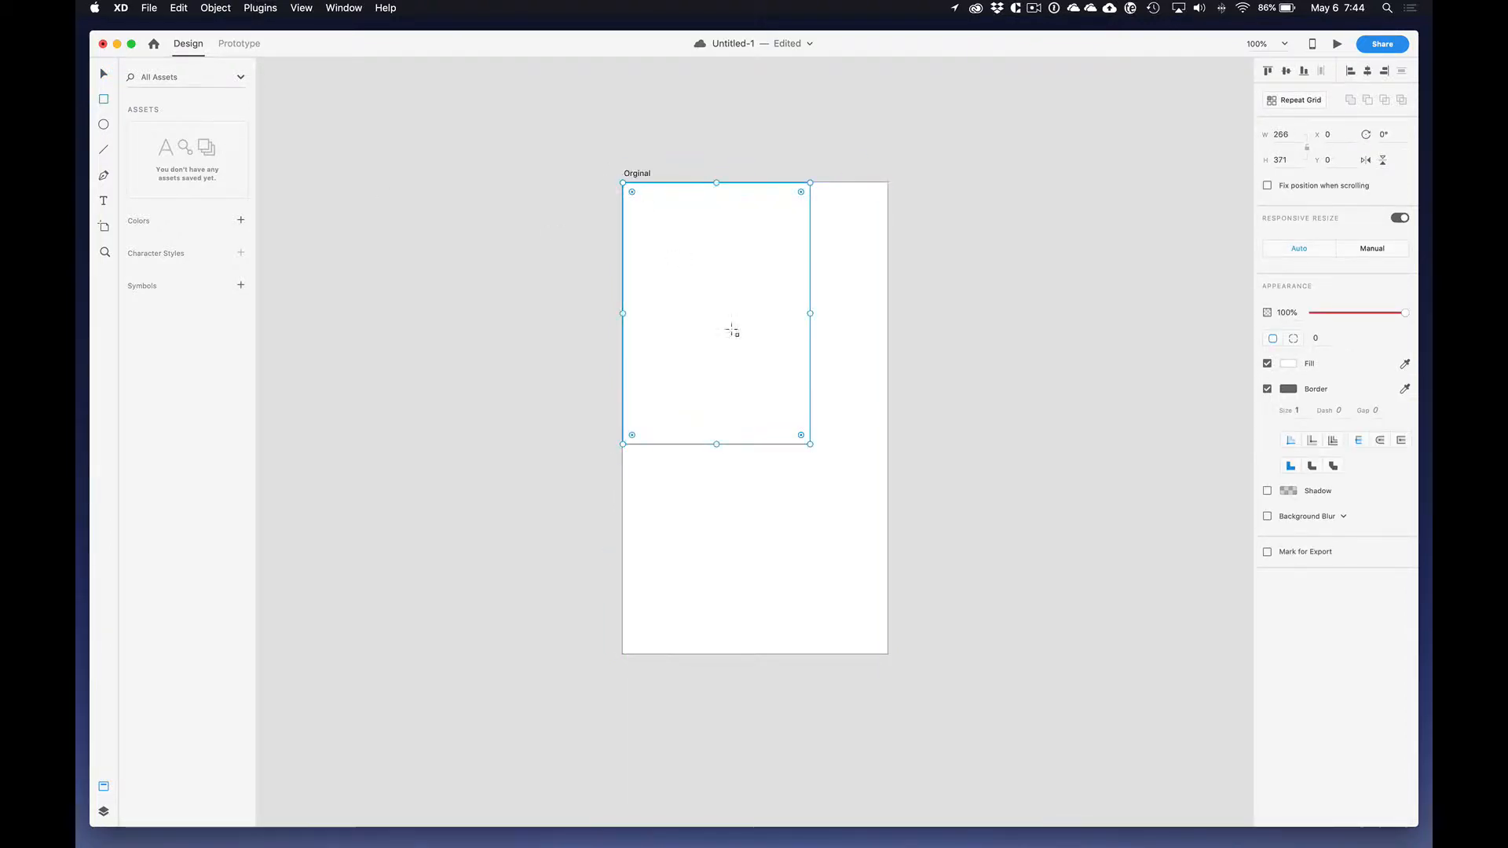
drag(810, 444, 888, 654)
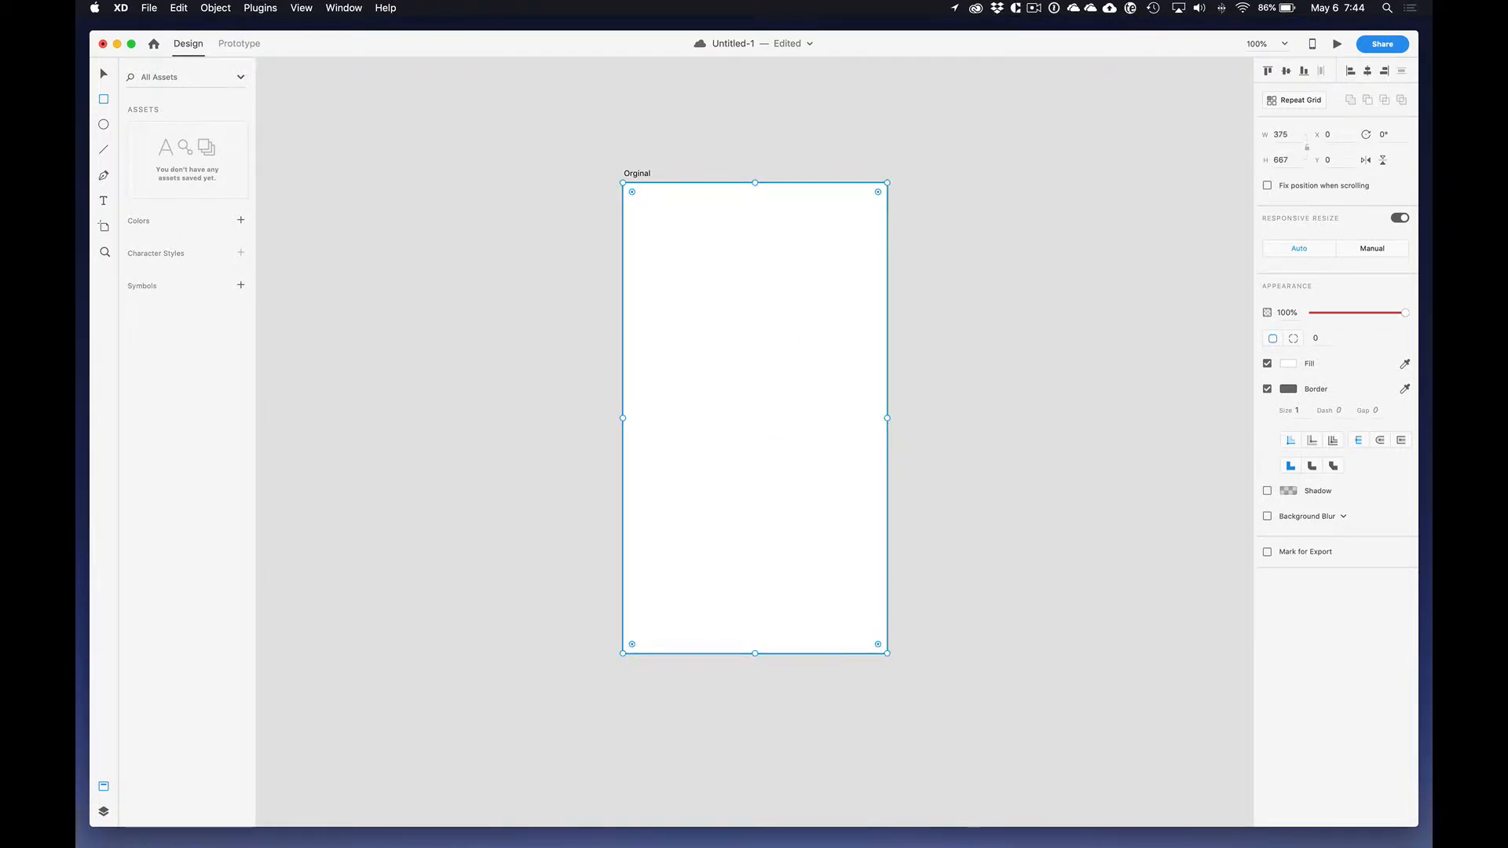
key(super+Tab)
drag(456, 272, 482, 178)
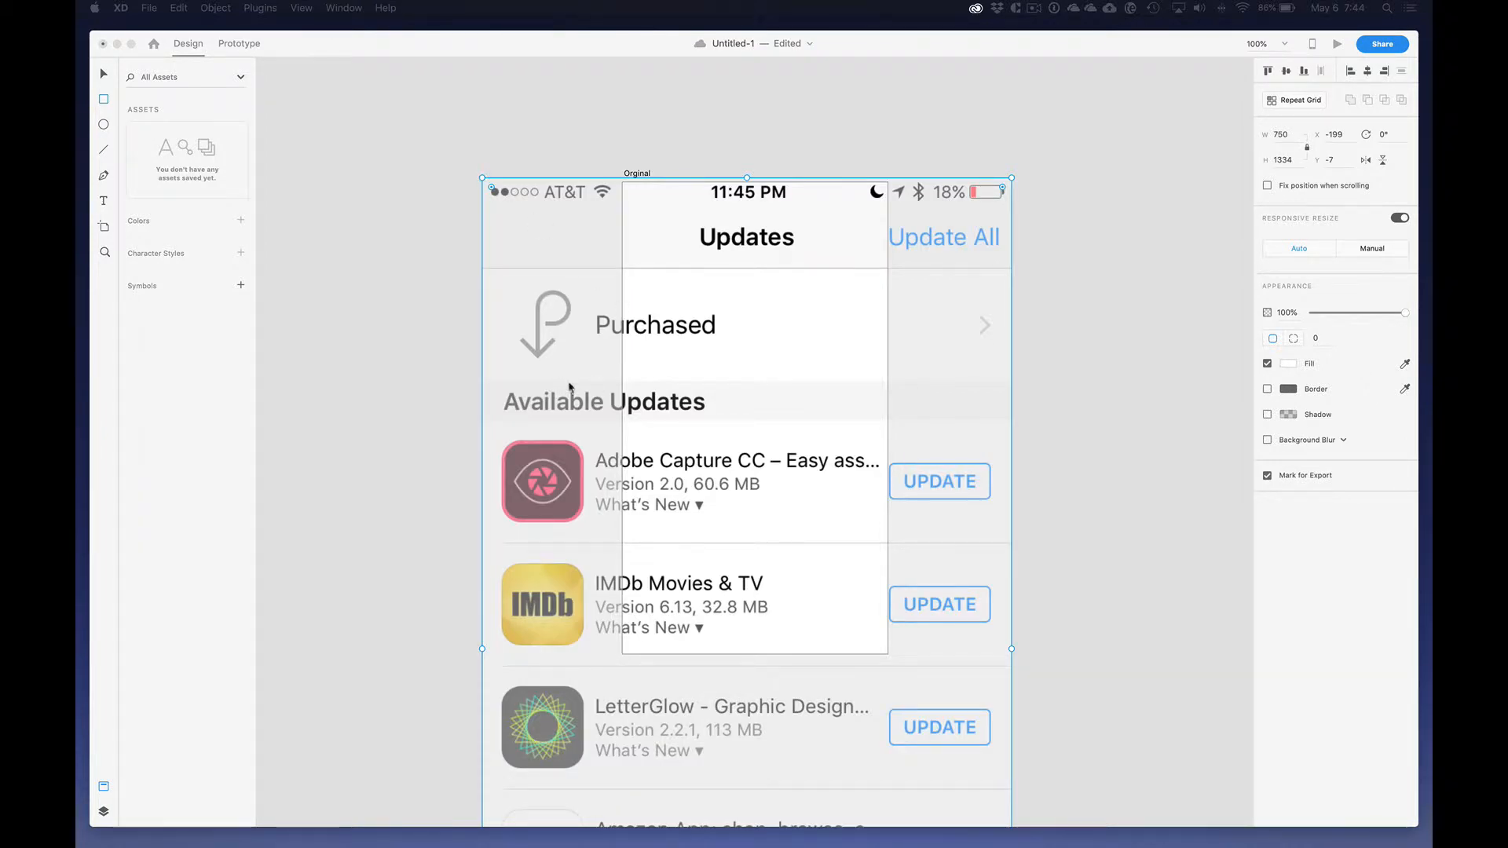
click(572, 387)
drag(530, 253, 394, 187)
click(109, 76)
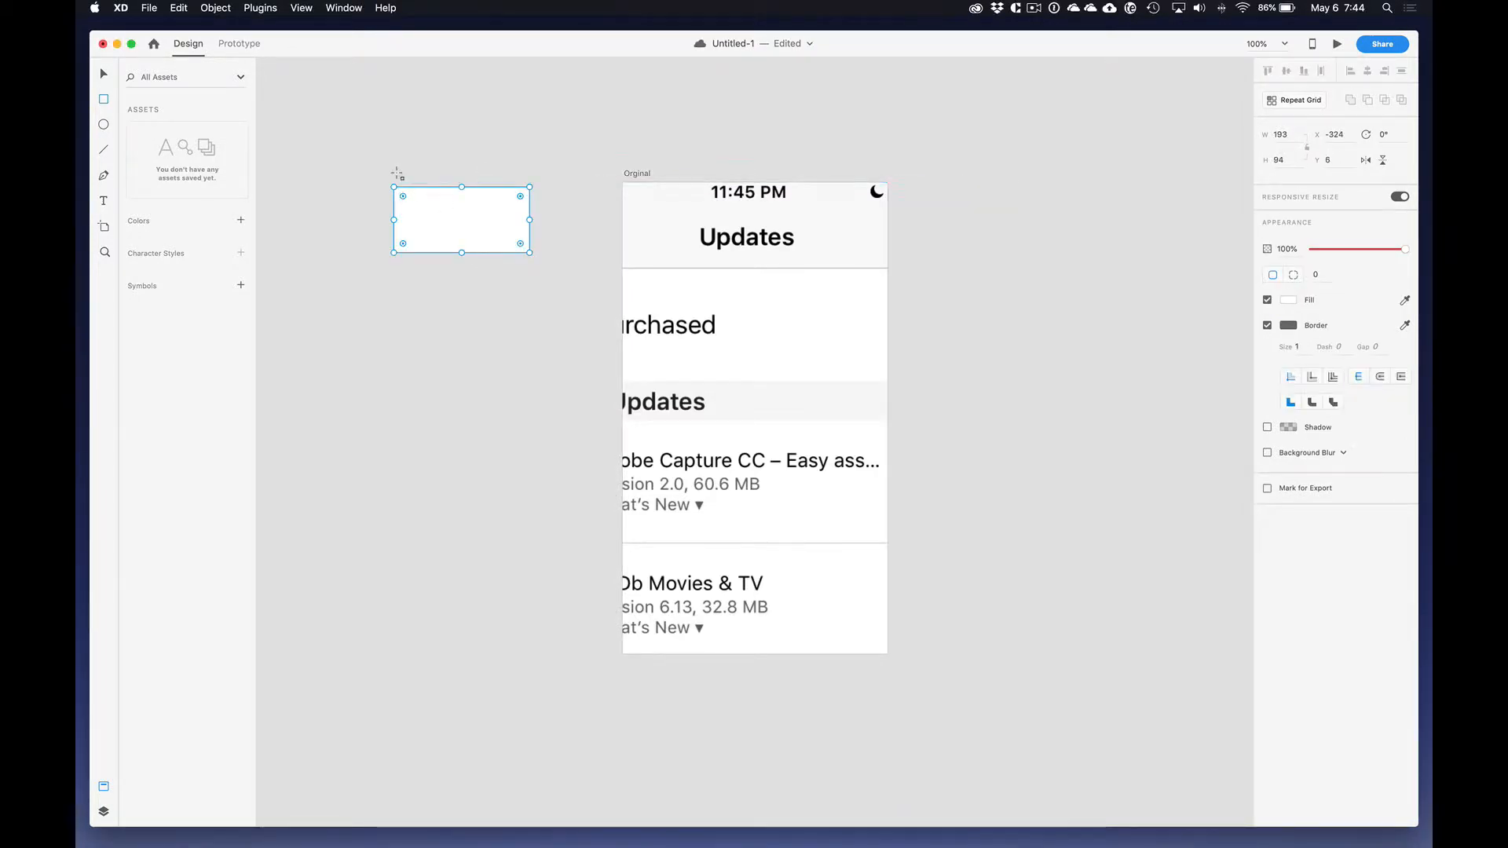
key(super+z)
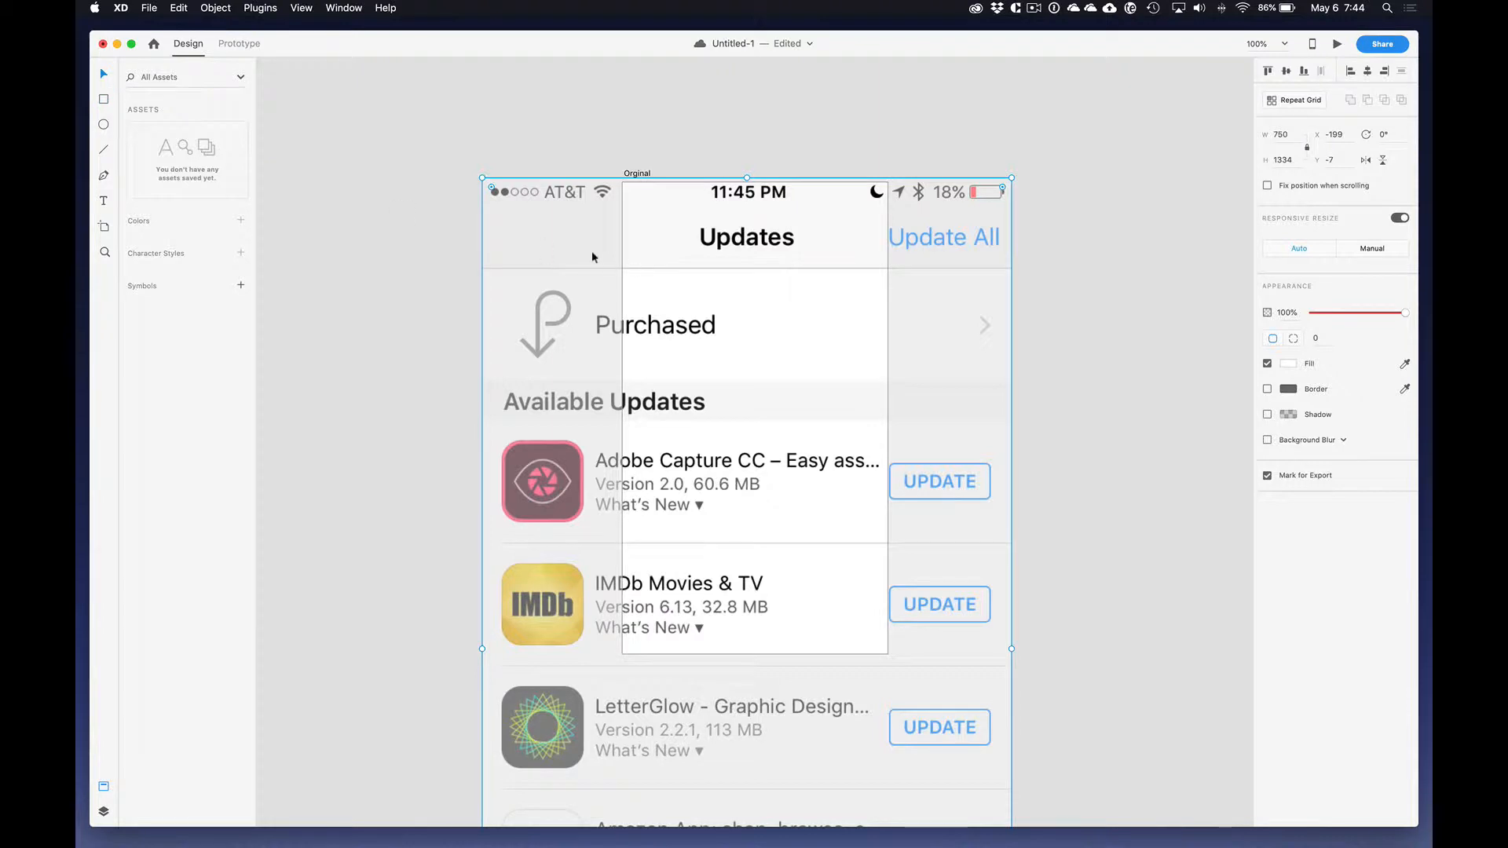
drag(592, 253, 990, 270)
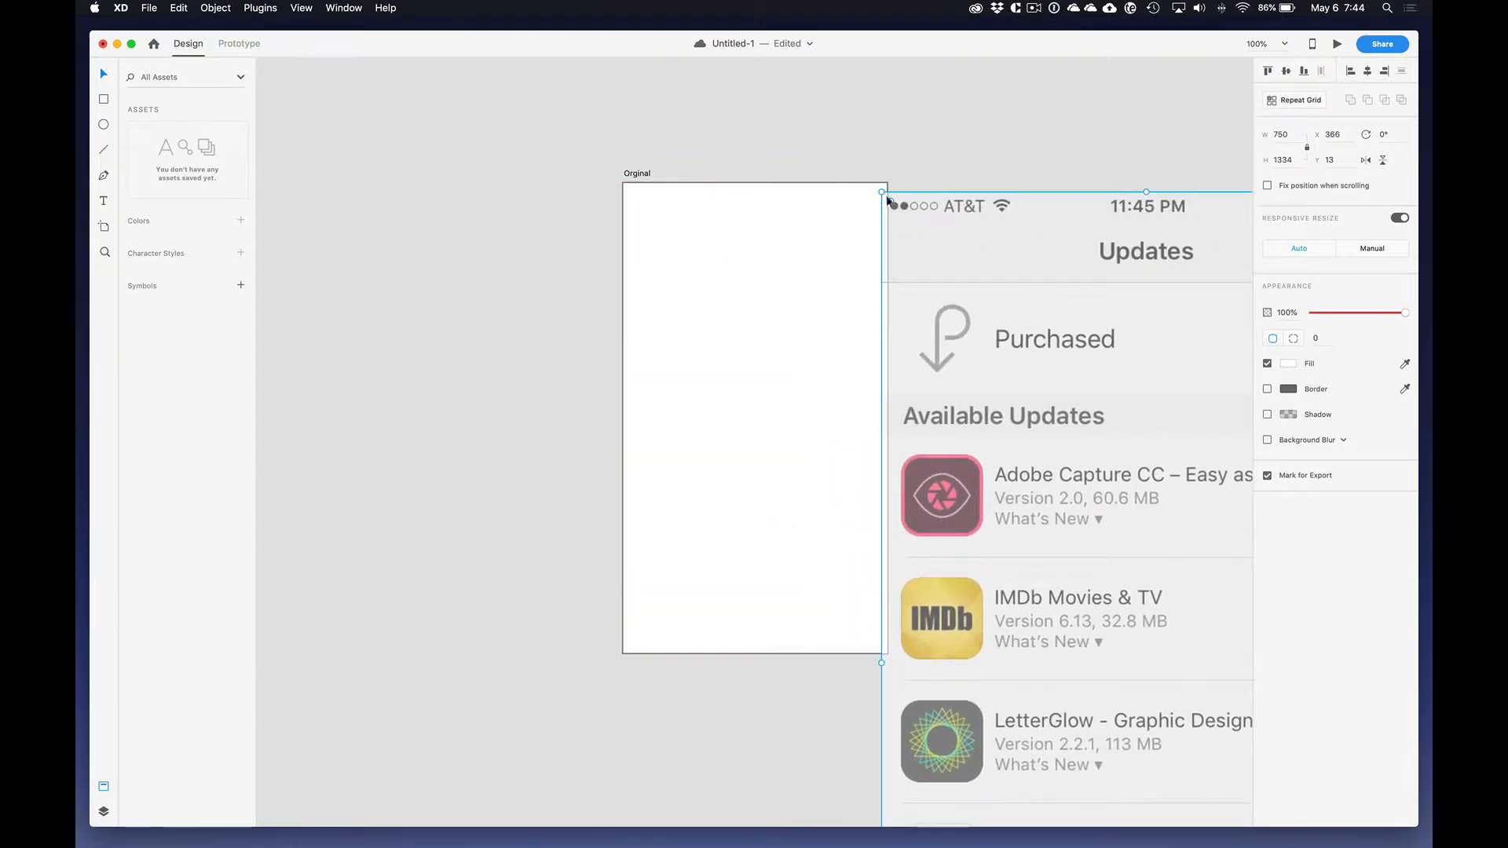
drag(882, 192, 975, 259)
click(783, 261)
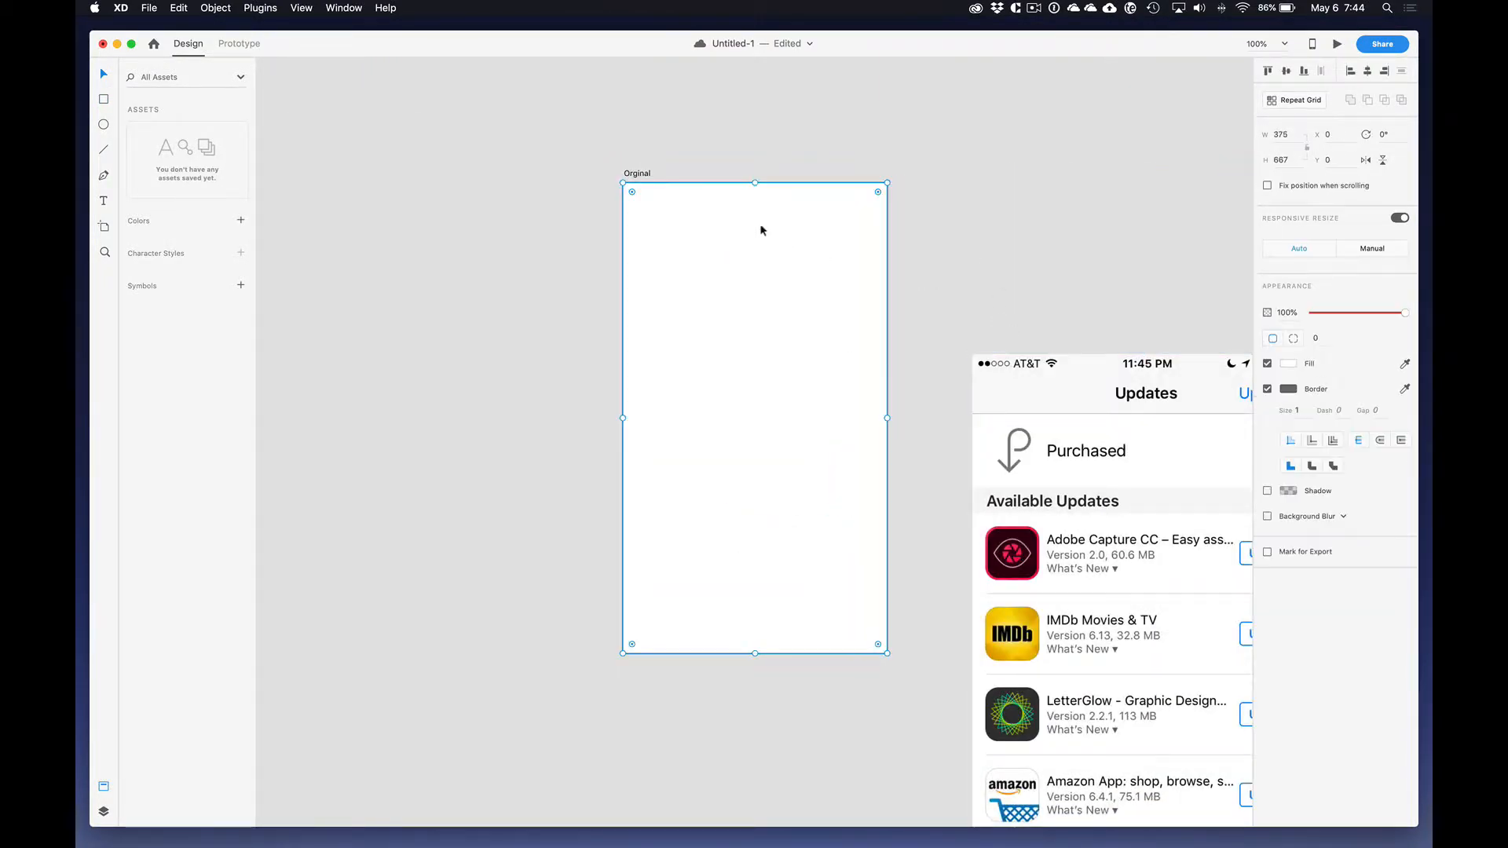
click(1034, 381)
key(Delete)
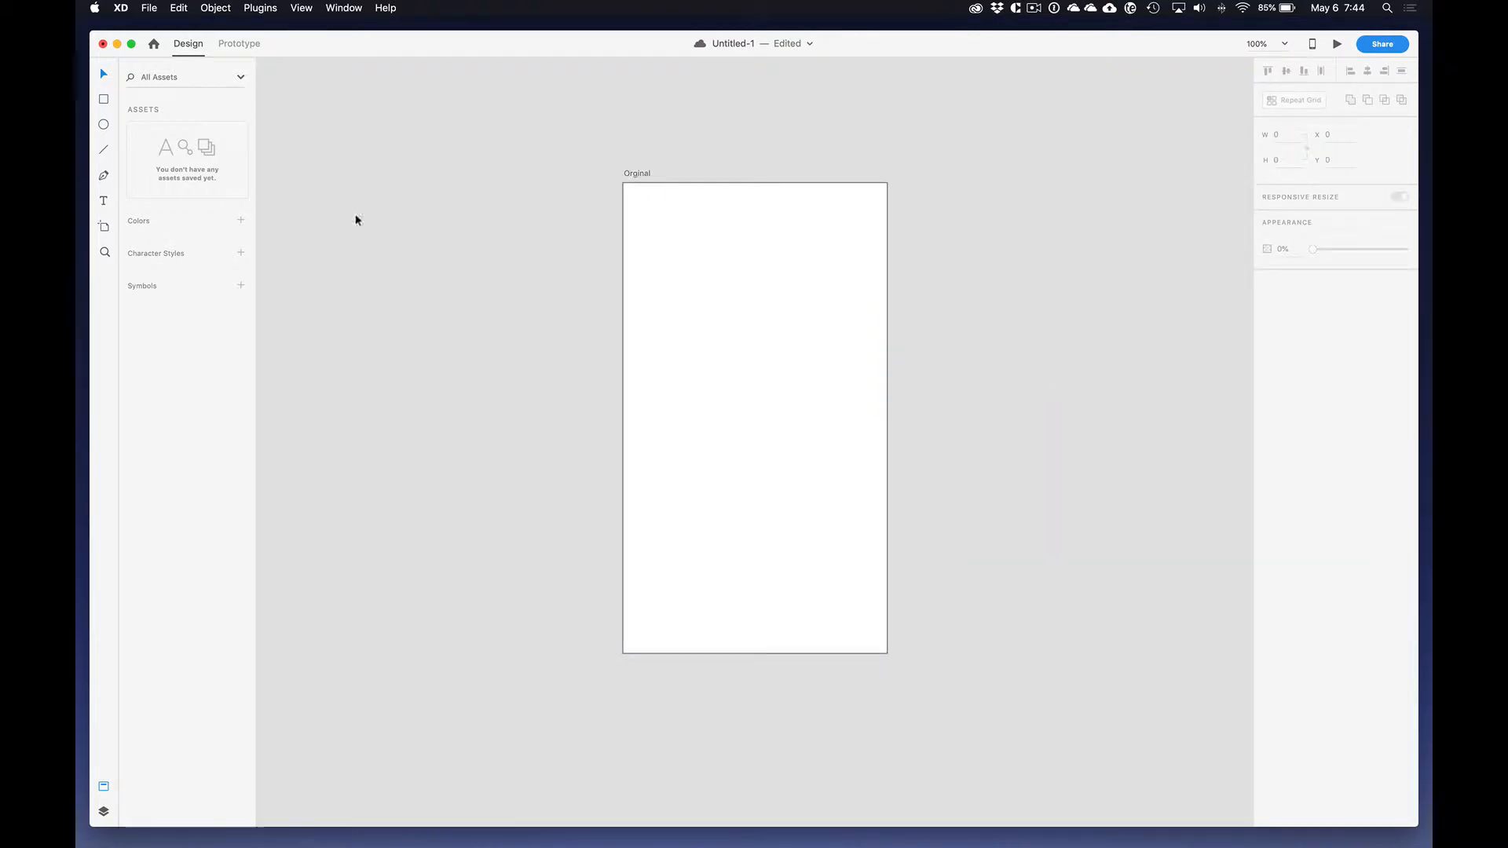
Step: Place the App Store Updates screenshot inside the full-artboard rectangle as its image fill
drag(212, 292, 679, 279)
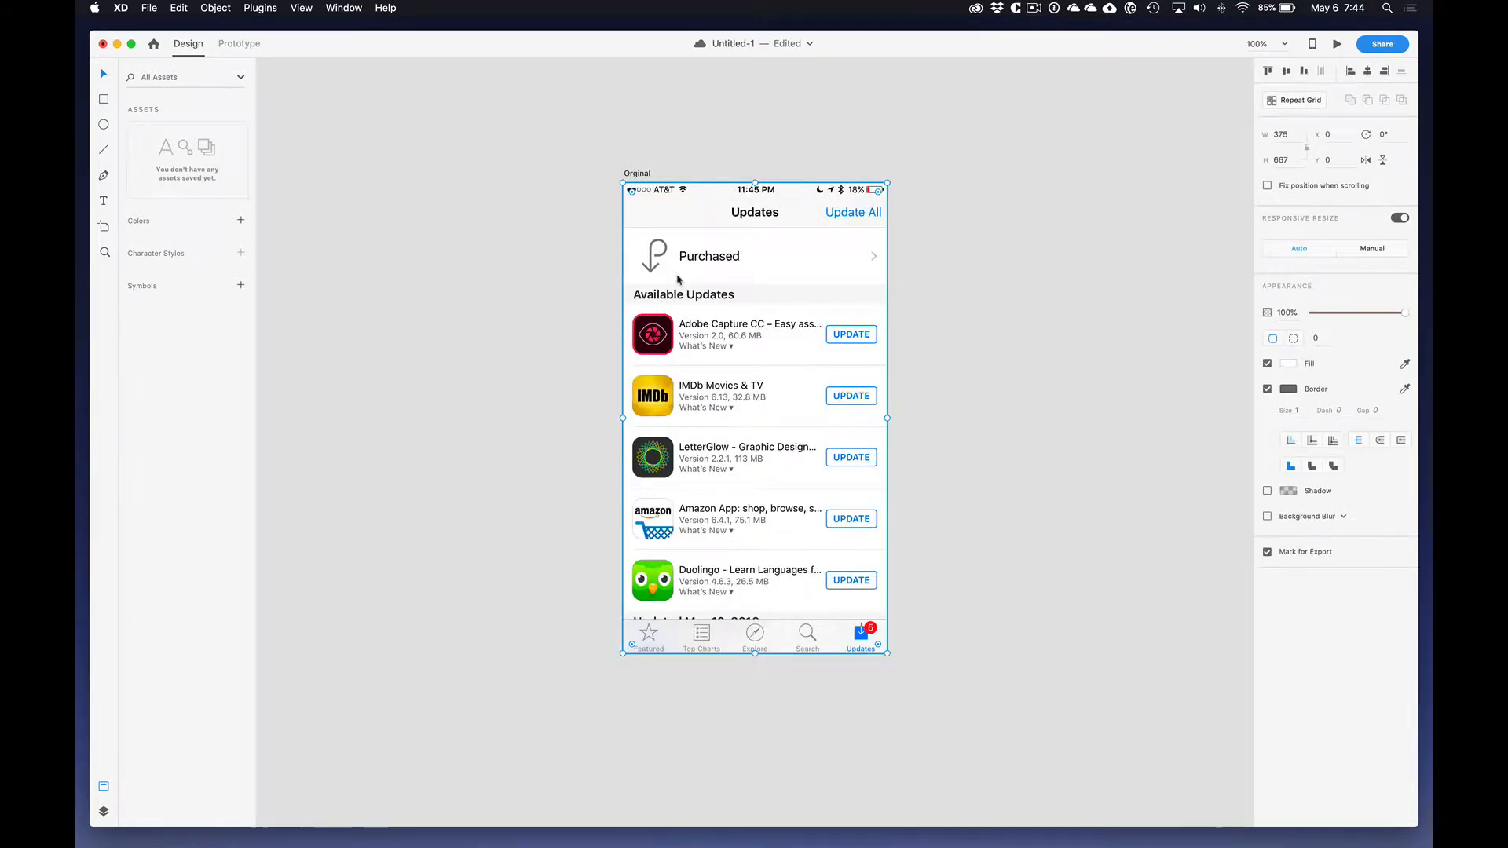
click(701, 162)
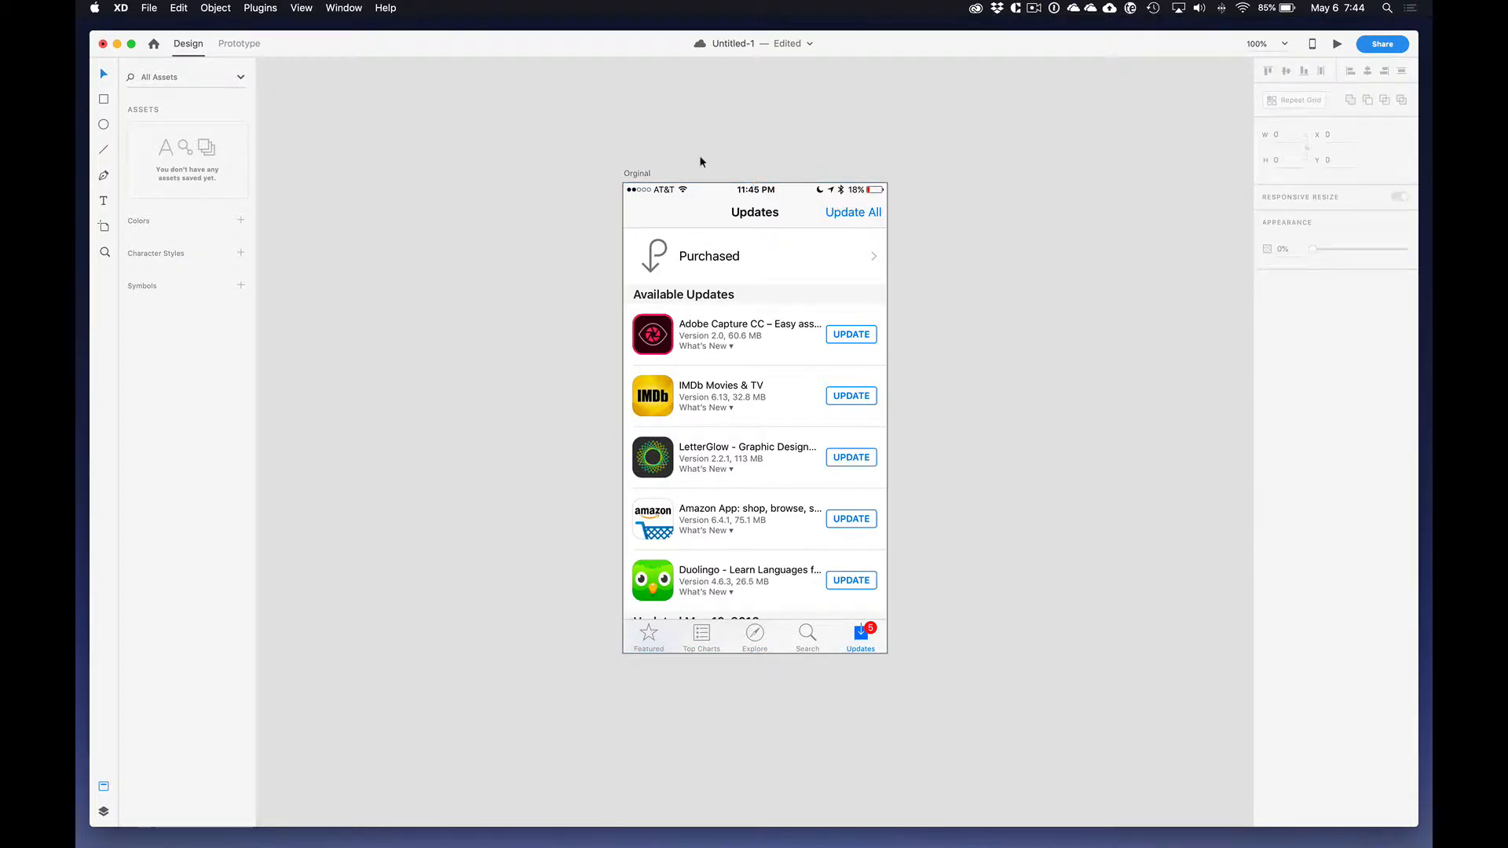
Step: Duplicate the "Orginal" artboard beside itself and rename the duplicate "Copywork"
drag(681, 166, 749, 165)
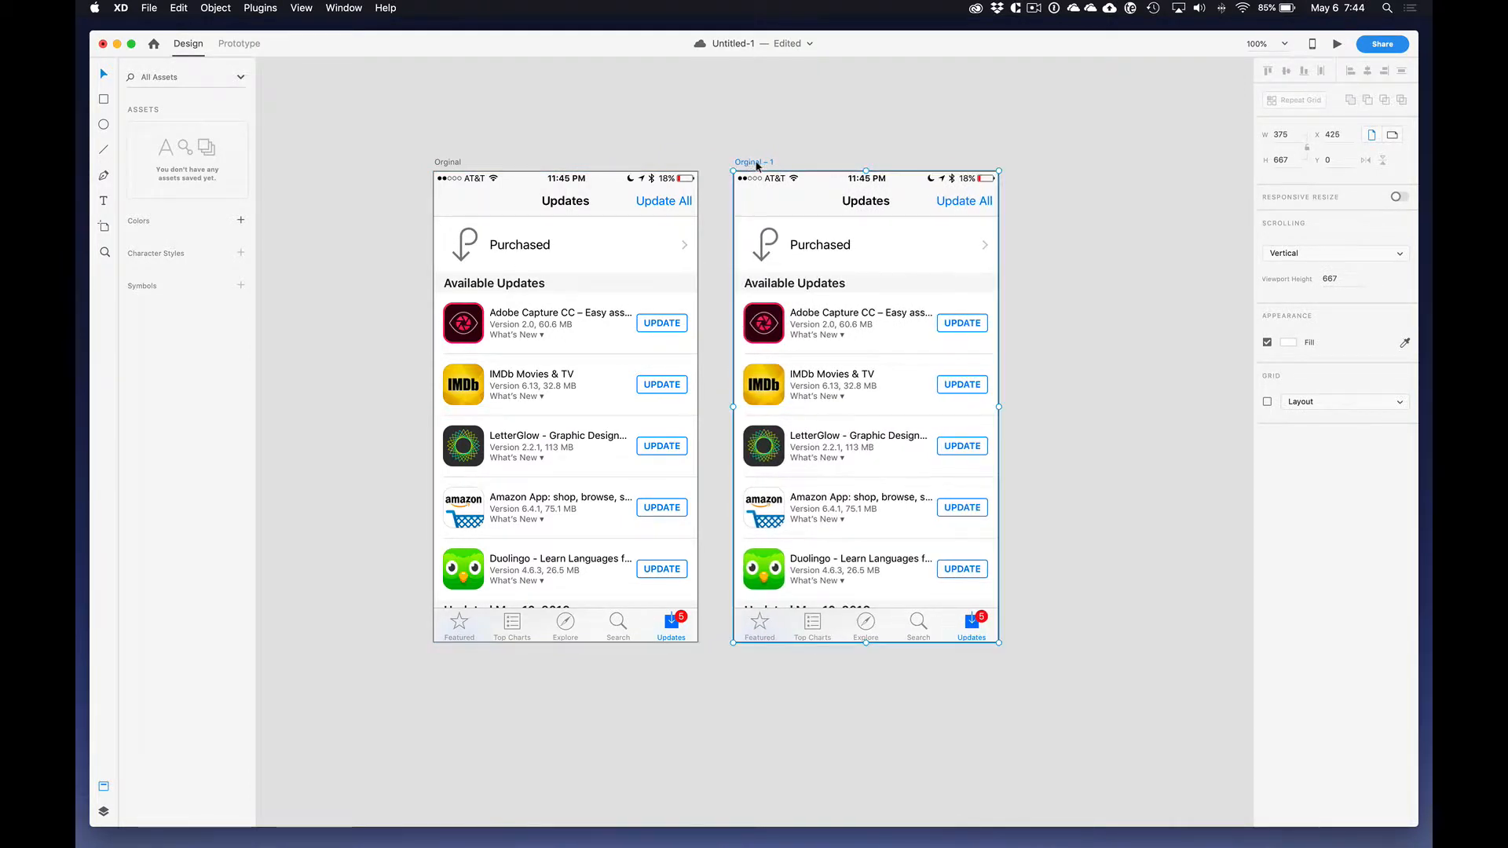
double_click(756, 162)
text(Copywork)
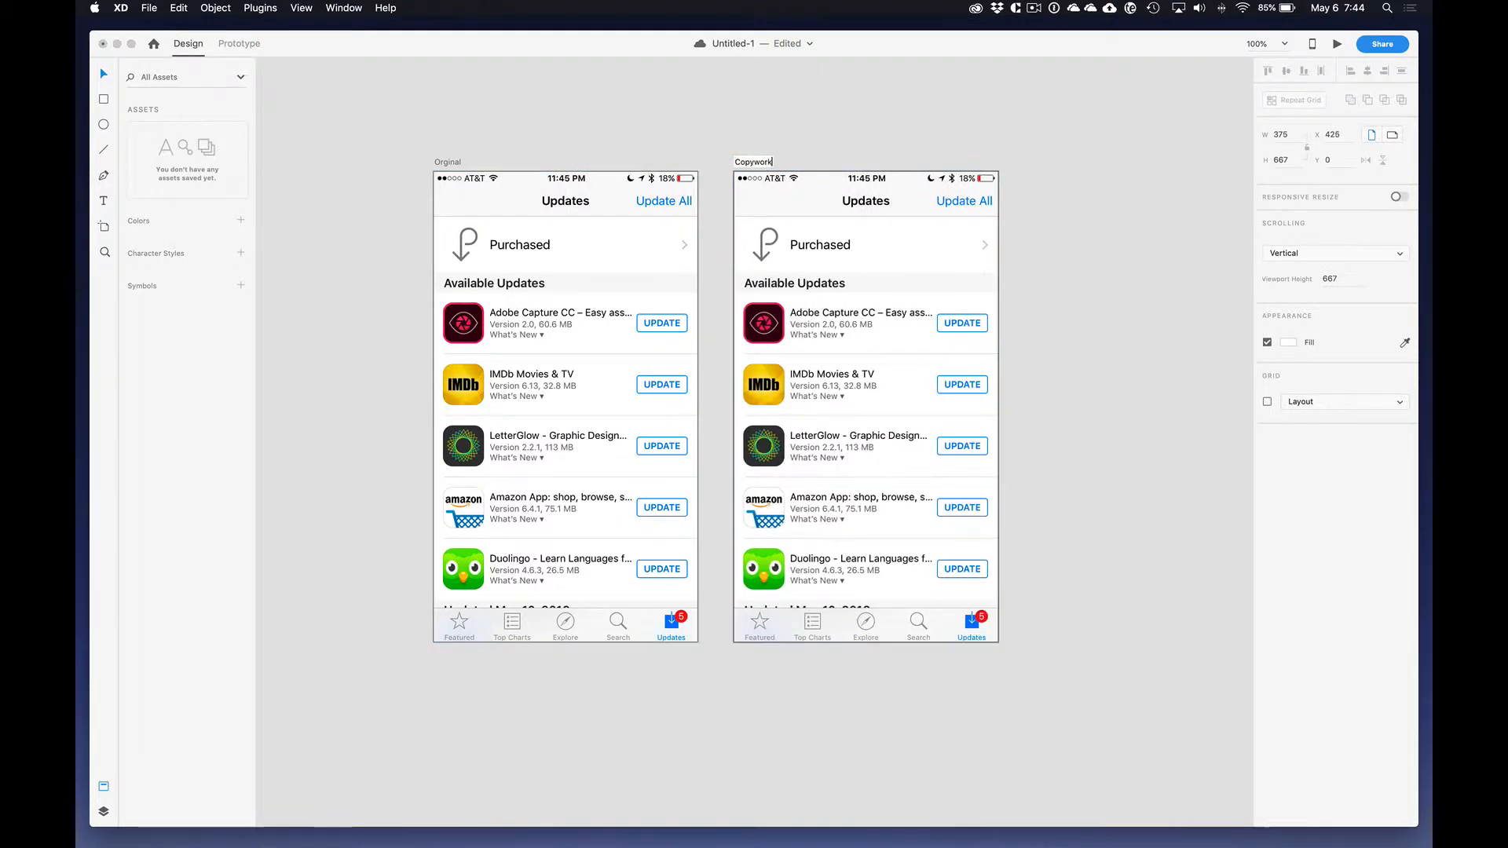
key(Return)
Step: Keep the Copywork screenshot rectangle 375 wide and remove the border from the screenshot rectangles on both artboards
scroll(758, 165, up, 5)
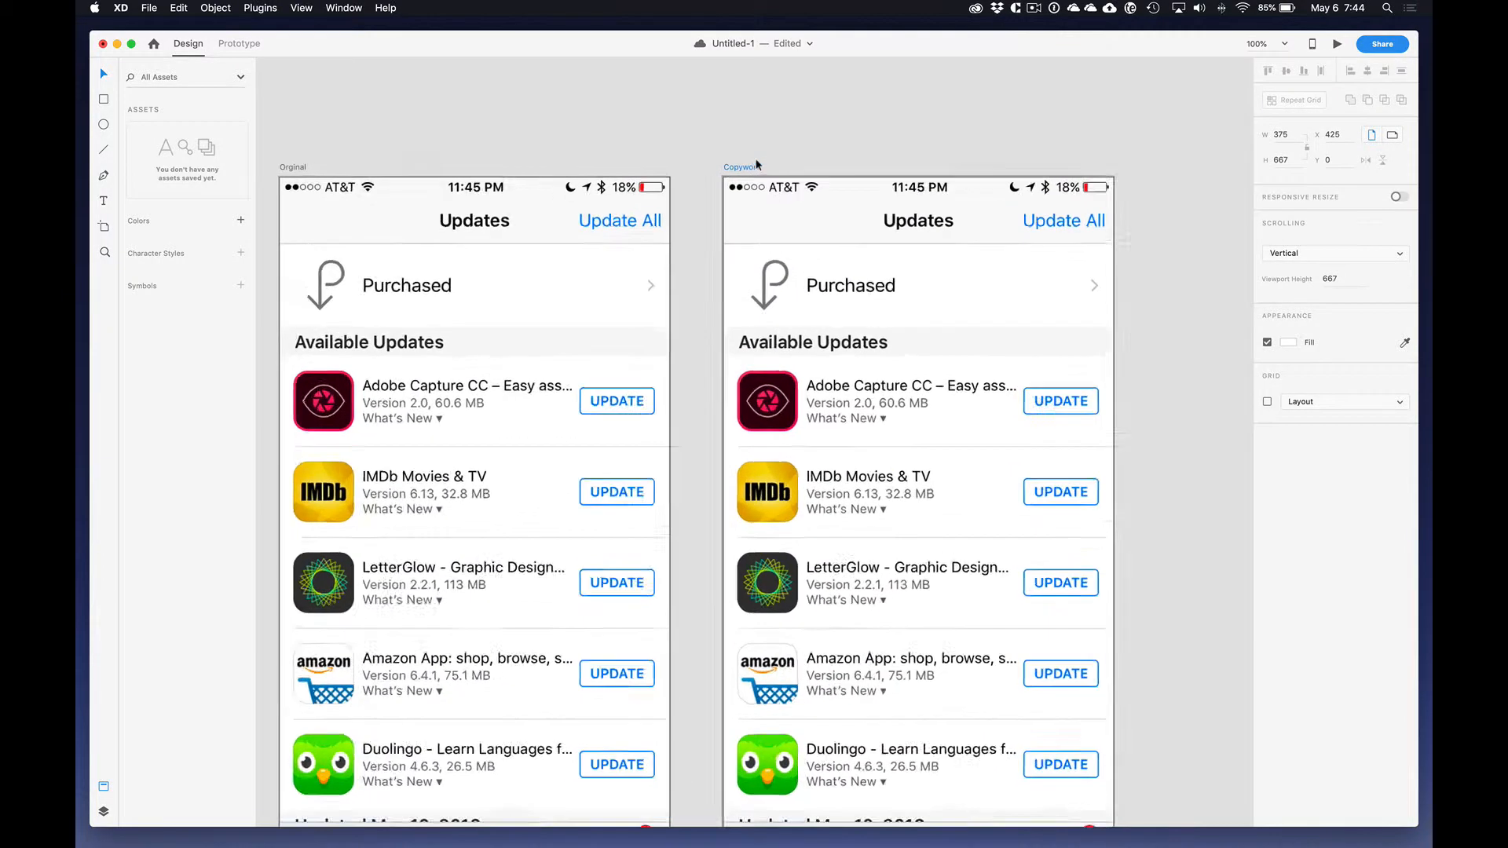
scroll(757, 165, down, 2)
scroll(756, 165, left, 1)
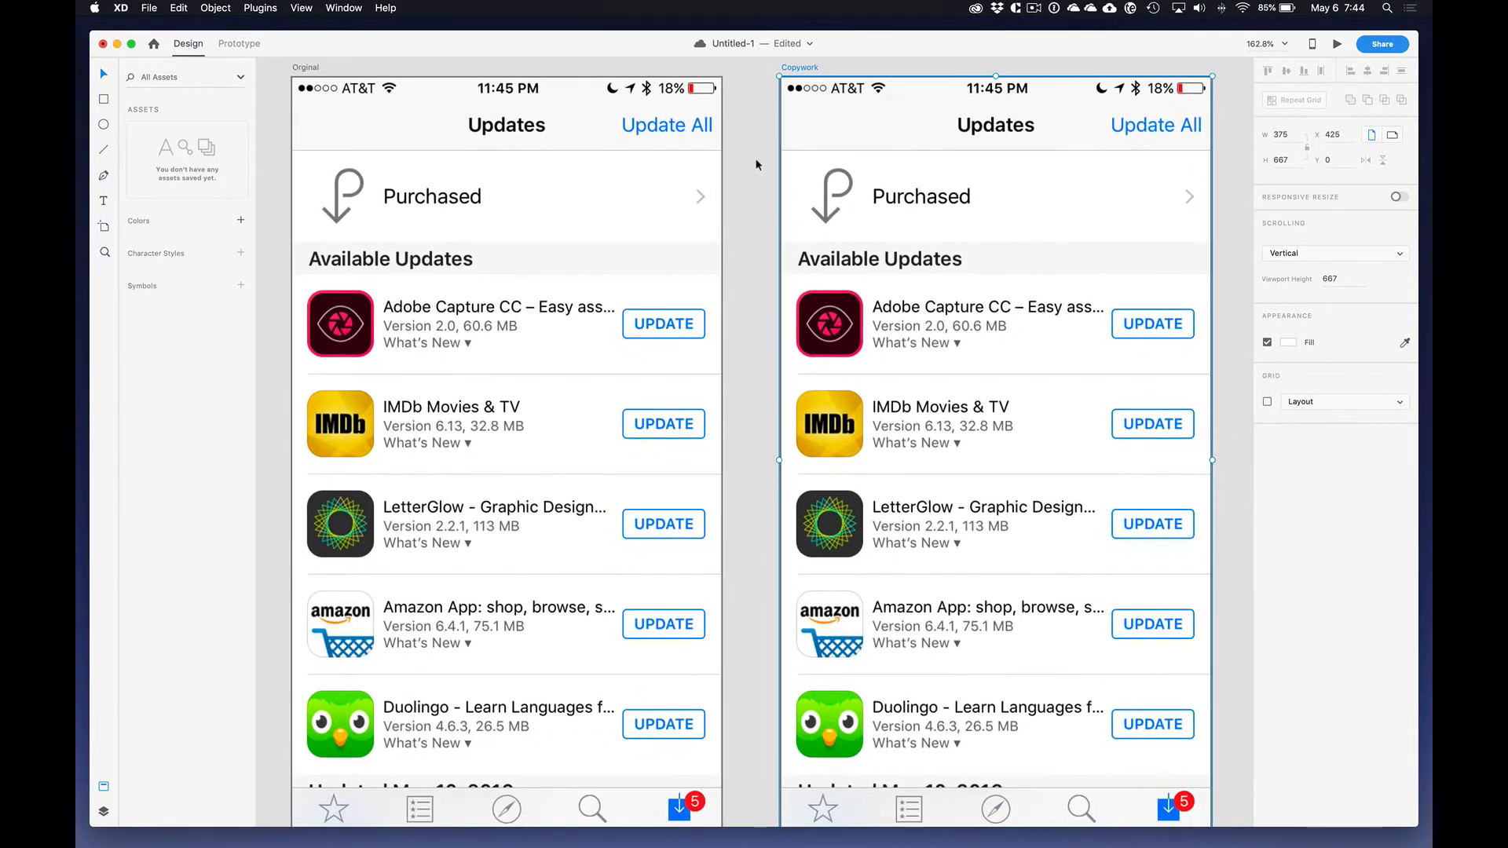
scroll(756, 165, down, 1)
scroll(756, 165, down, 1)
click(842, 157)
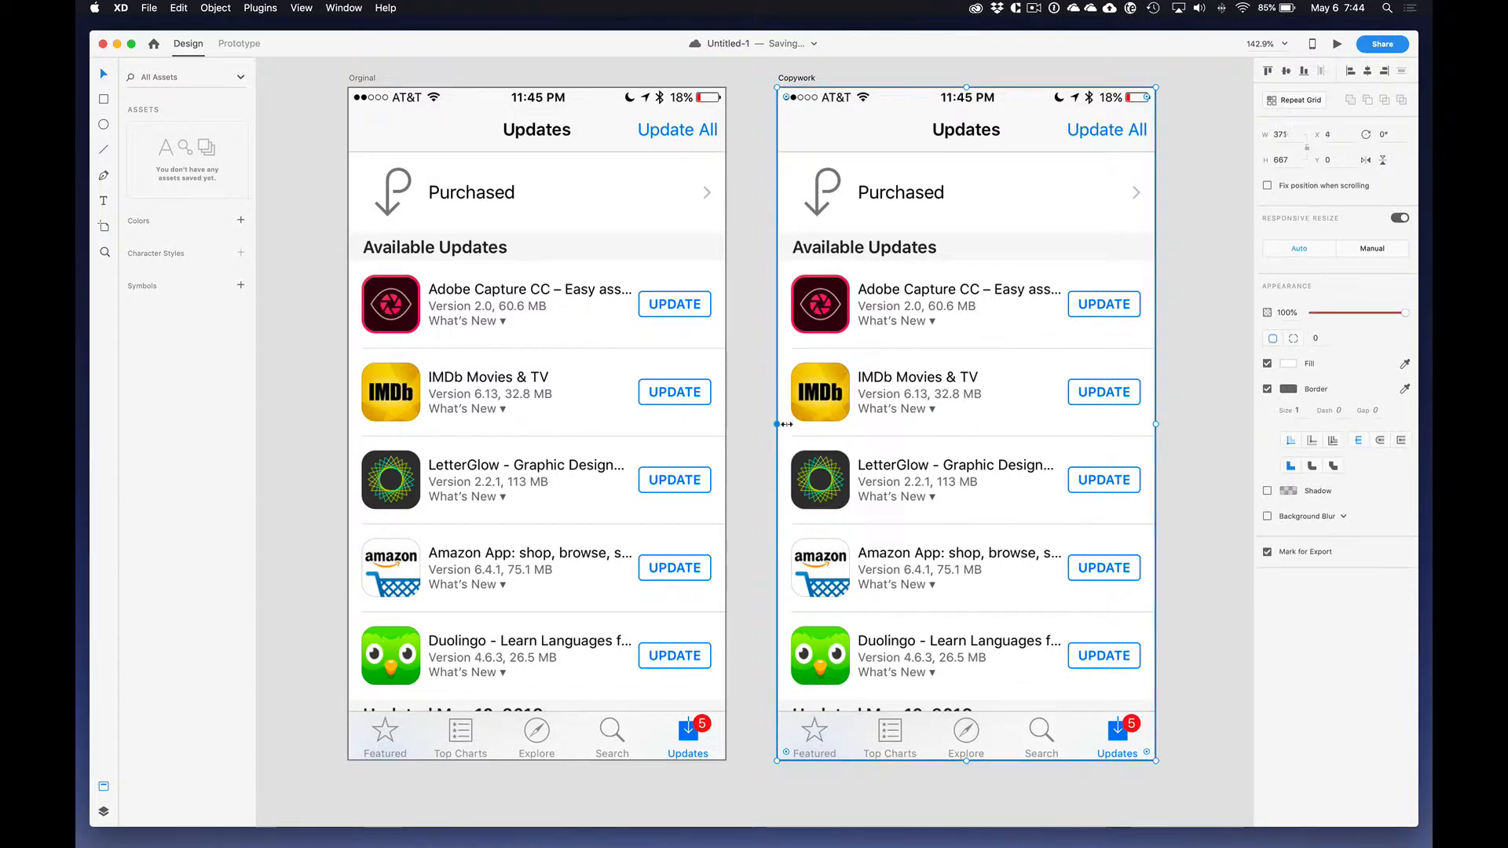
click(776, 424)
shift+click(561, 398)
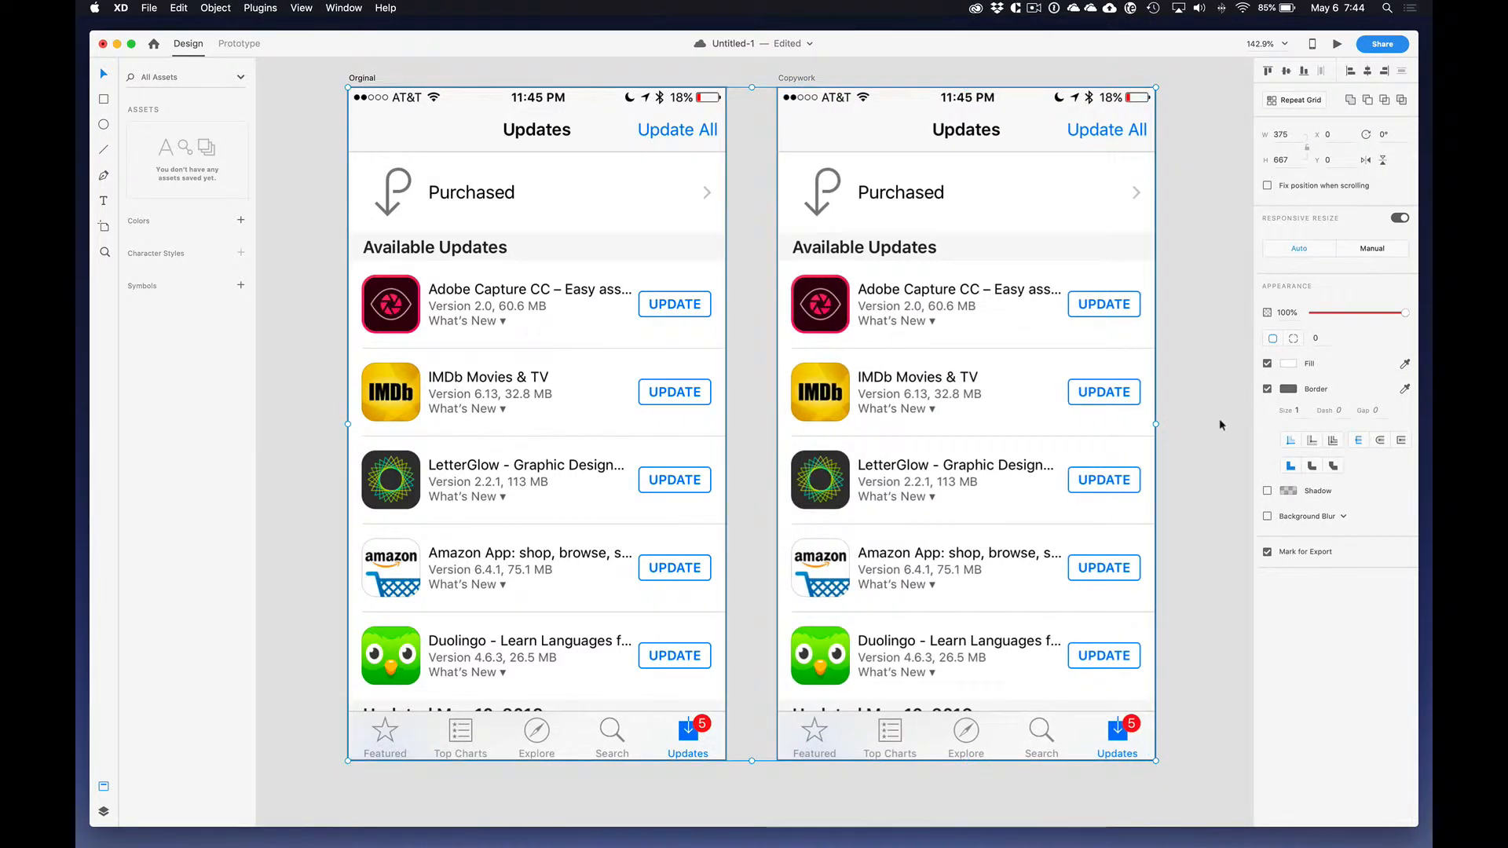
click(1268, 389)
click(1214, 369)
Step: Lock the Copywork artboard's screenshot at 40% opacity and save the document
click(1017, 369)
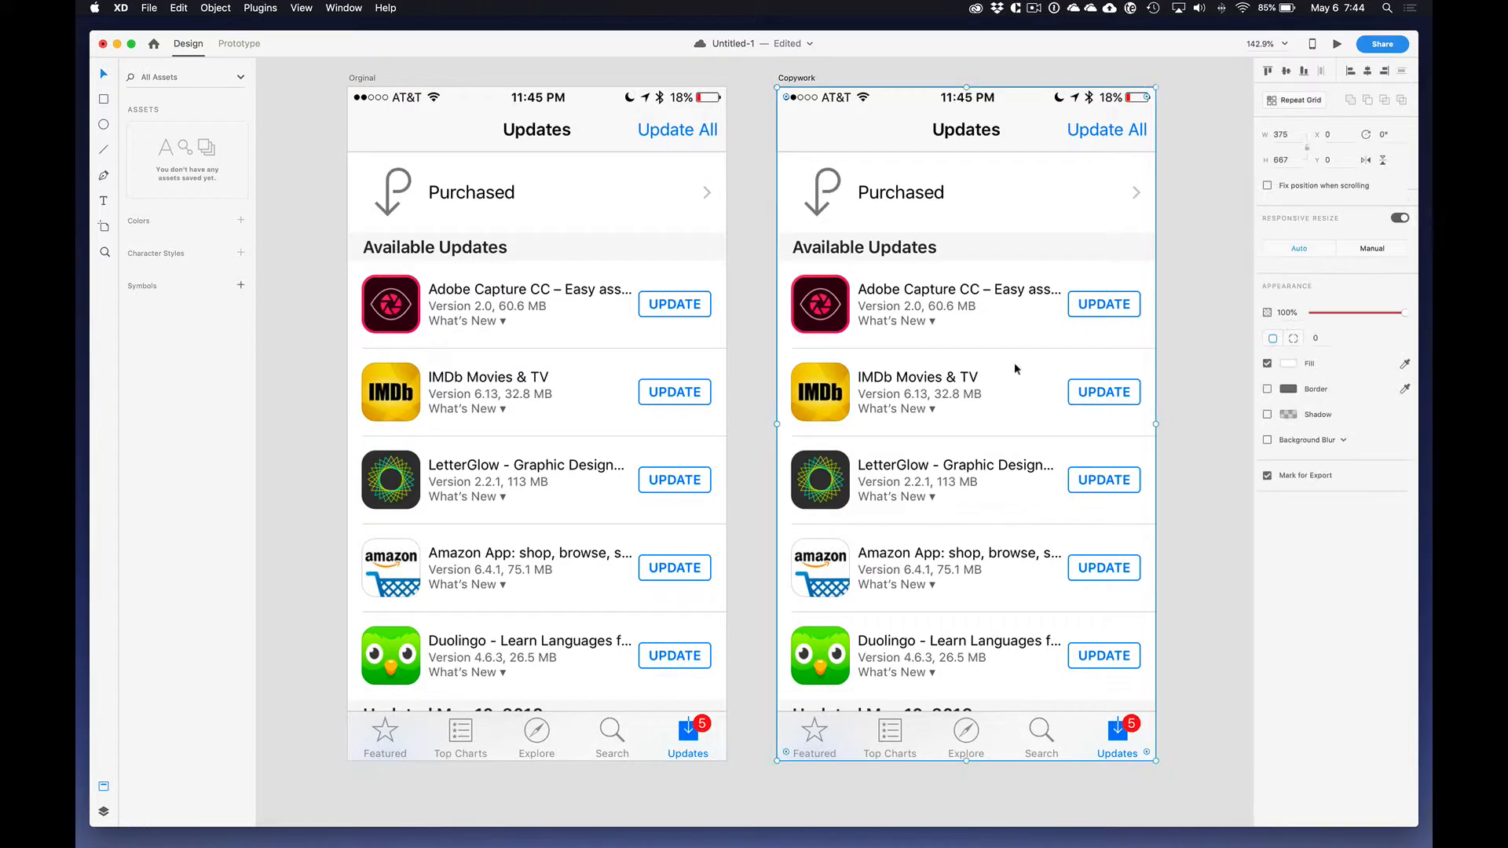
drag(1361, 315, 1350, 315)
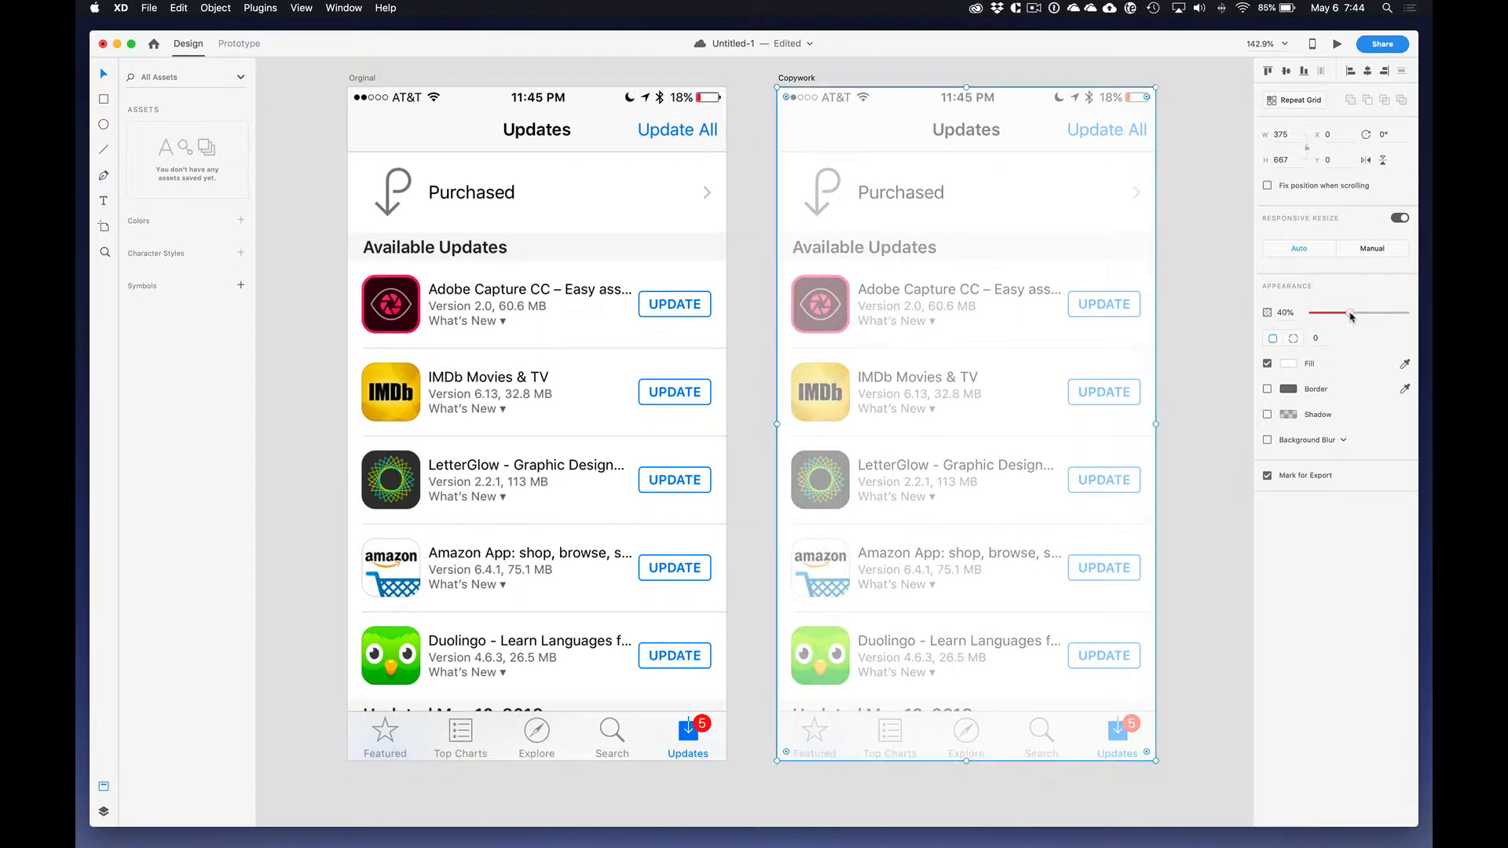
right_click(1022, 377)
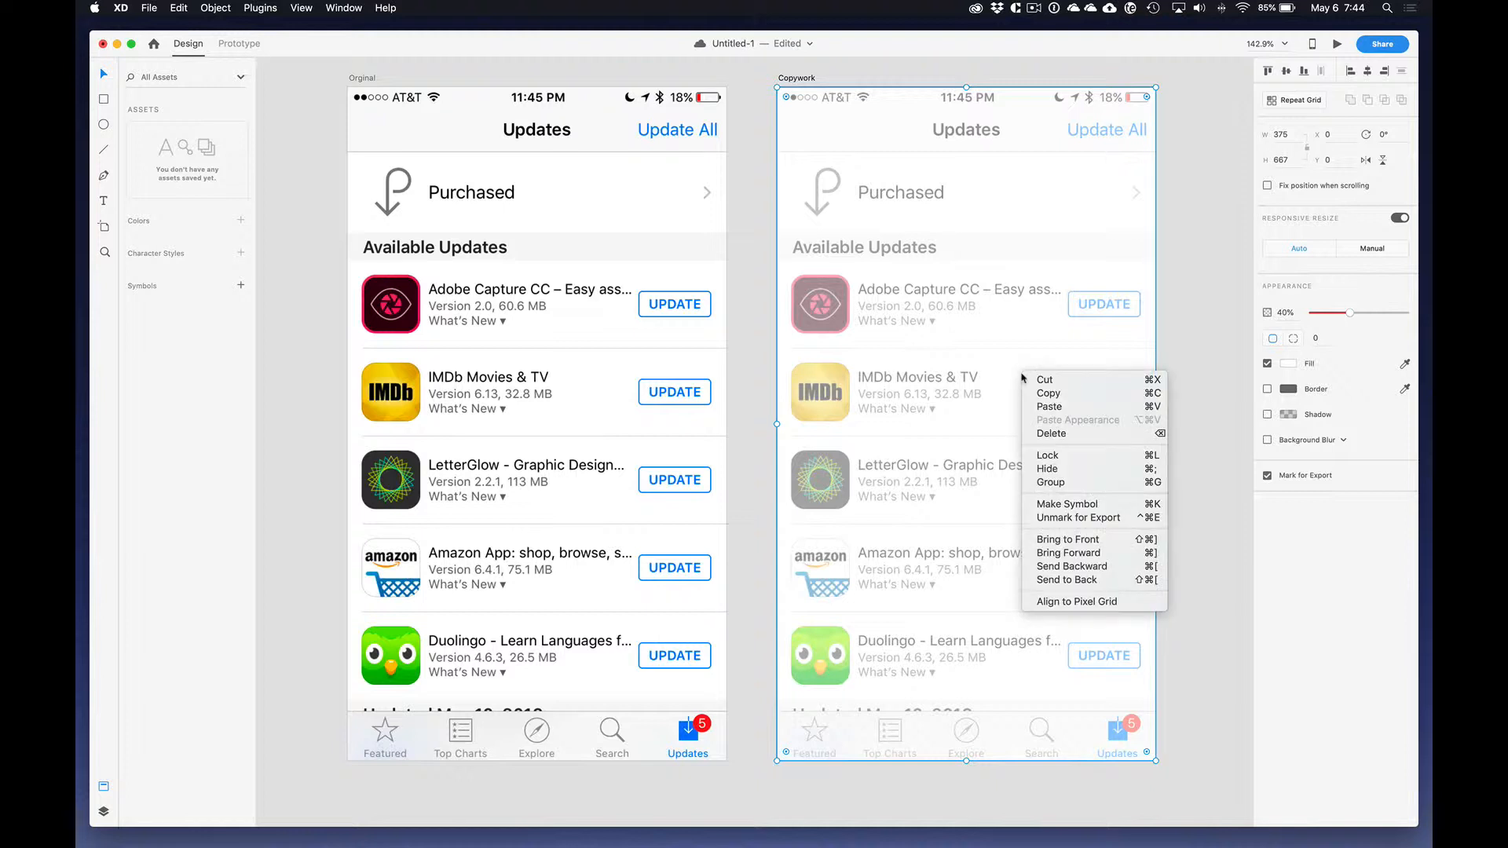
click(1061, 456)
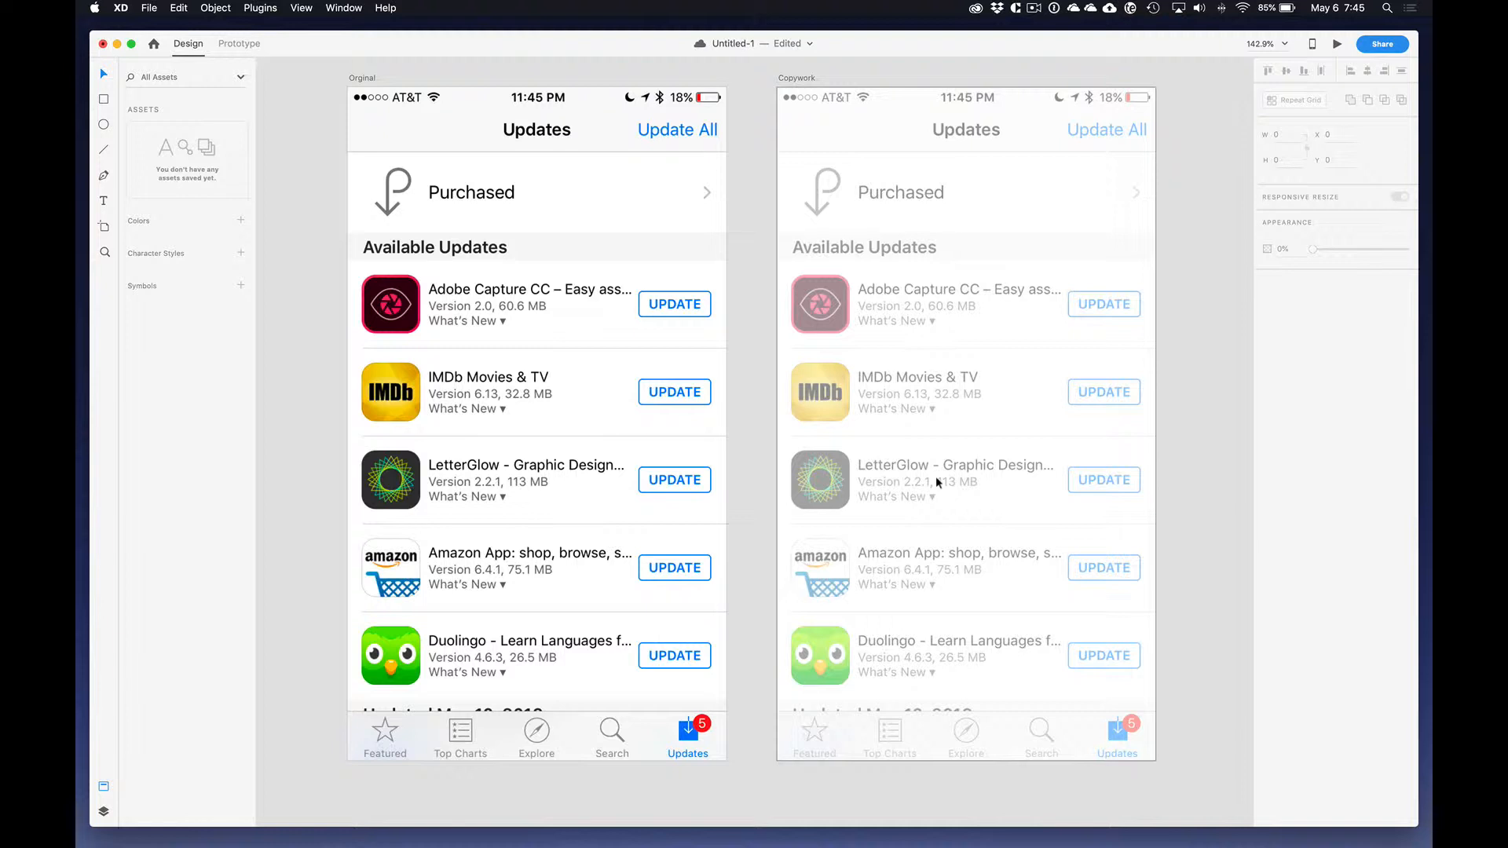
key(super+s)
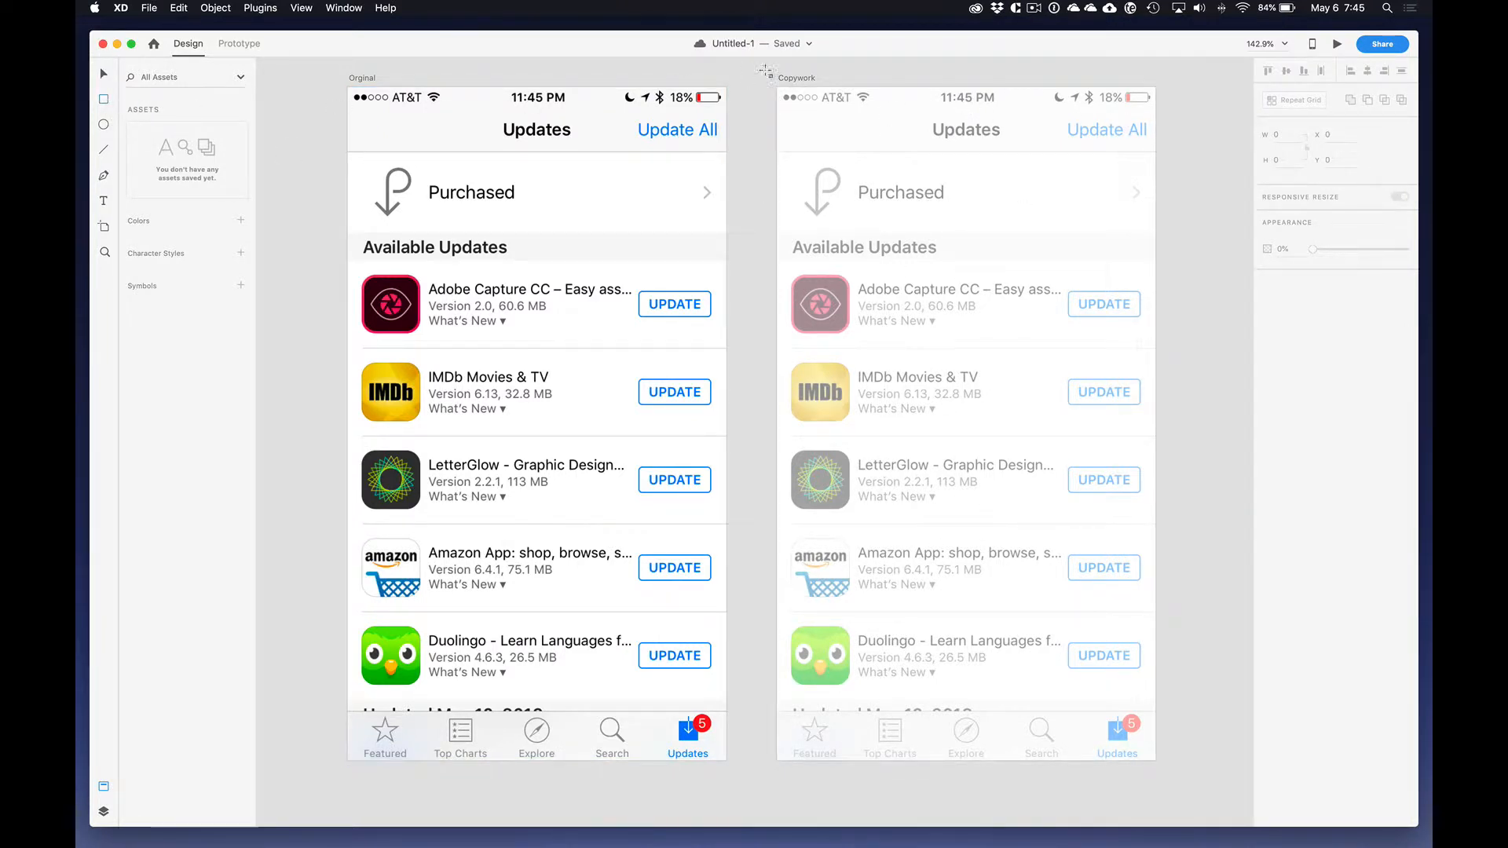
Step: Draw five 375-wide rectangles over the Copywork header, Purchased row, Available Updates heading, first app row and tab bar, 64, 79, 29, 86 and 49 high
drag(777, 87, 1158, 153)
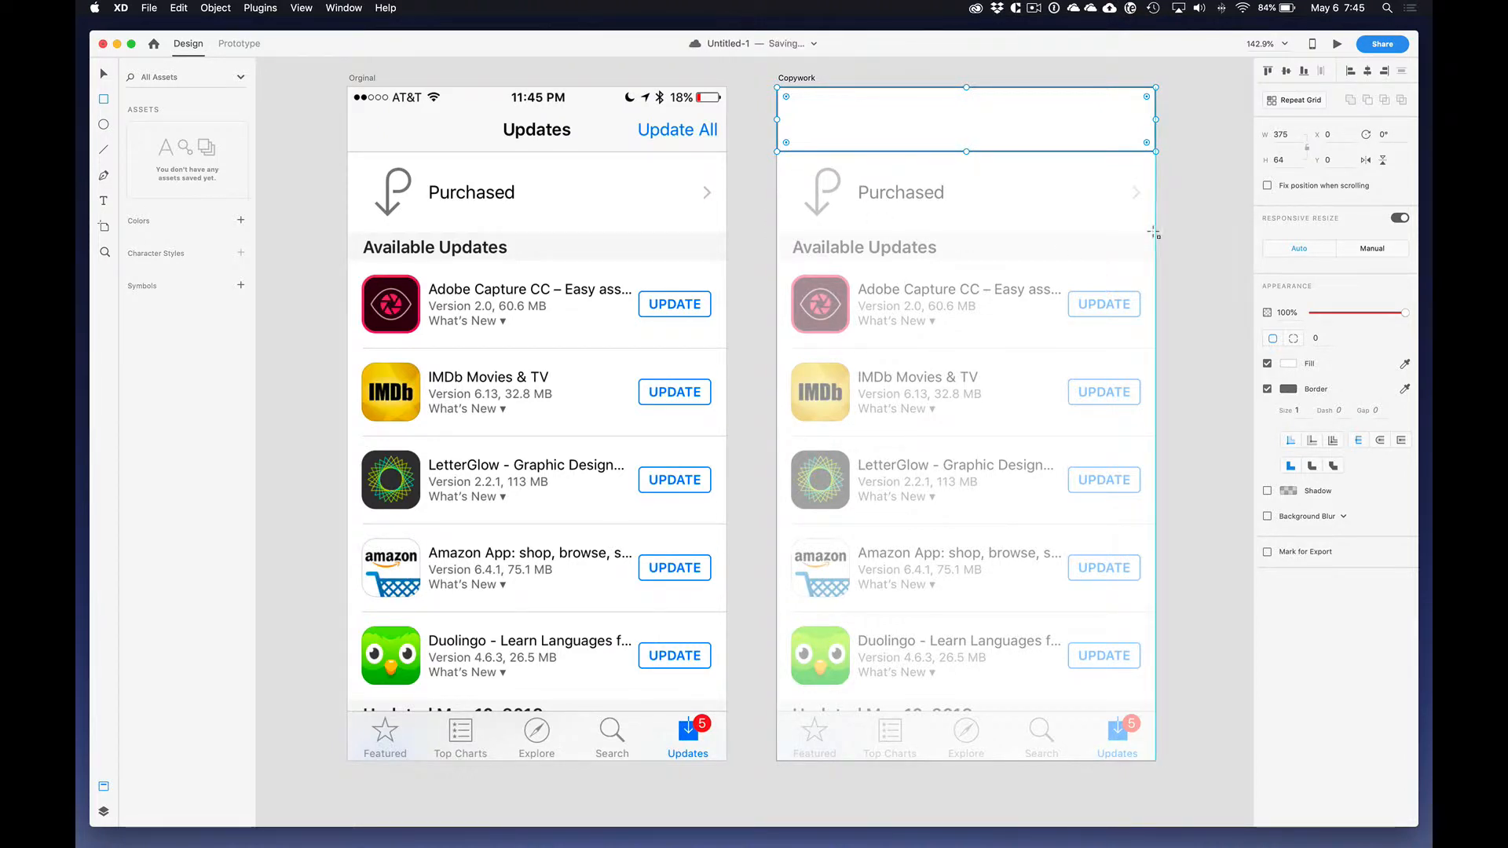
drag(1156, 232, 778, 152)
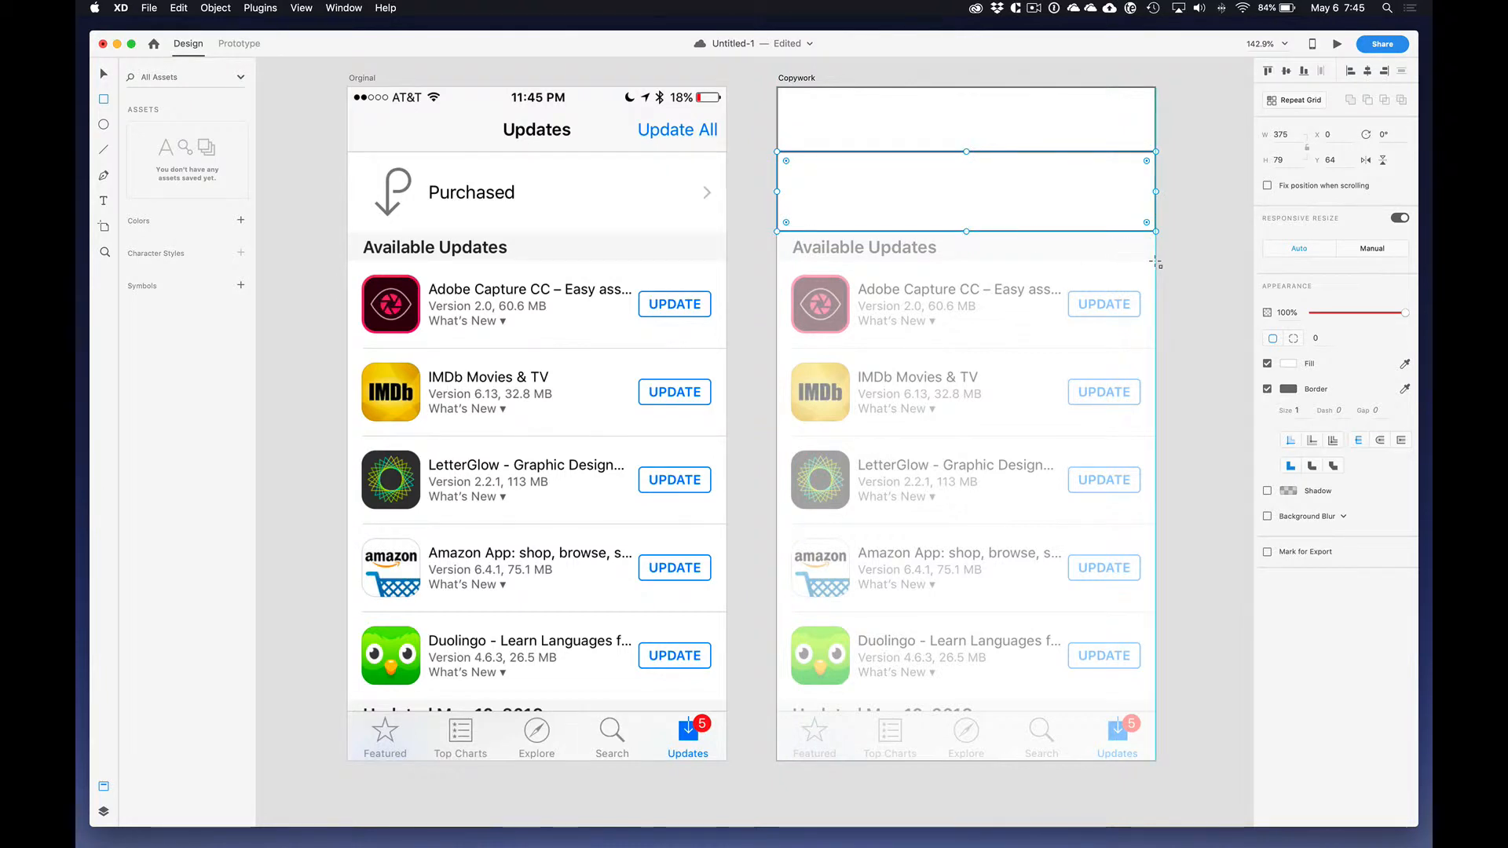
mouse_move(1155, 261)
mouse_down()
mouse_move(778, 219)
mouse_move(778, 232)
mouse_up()
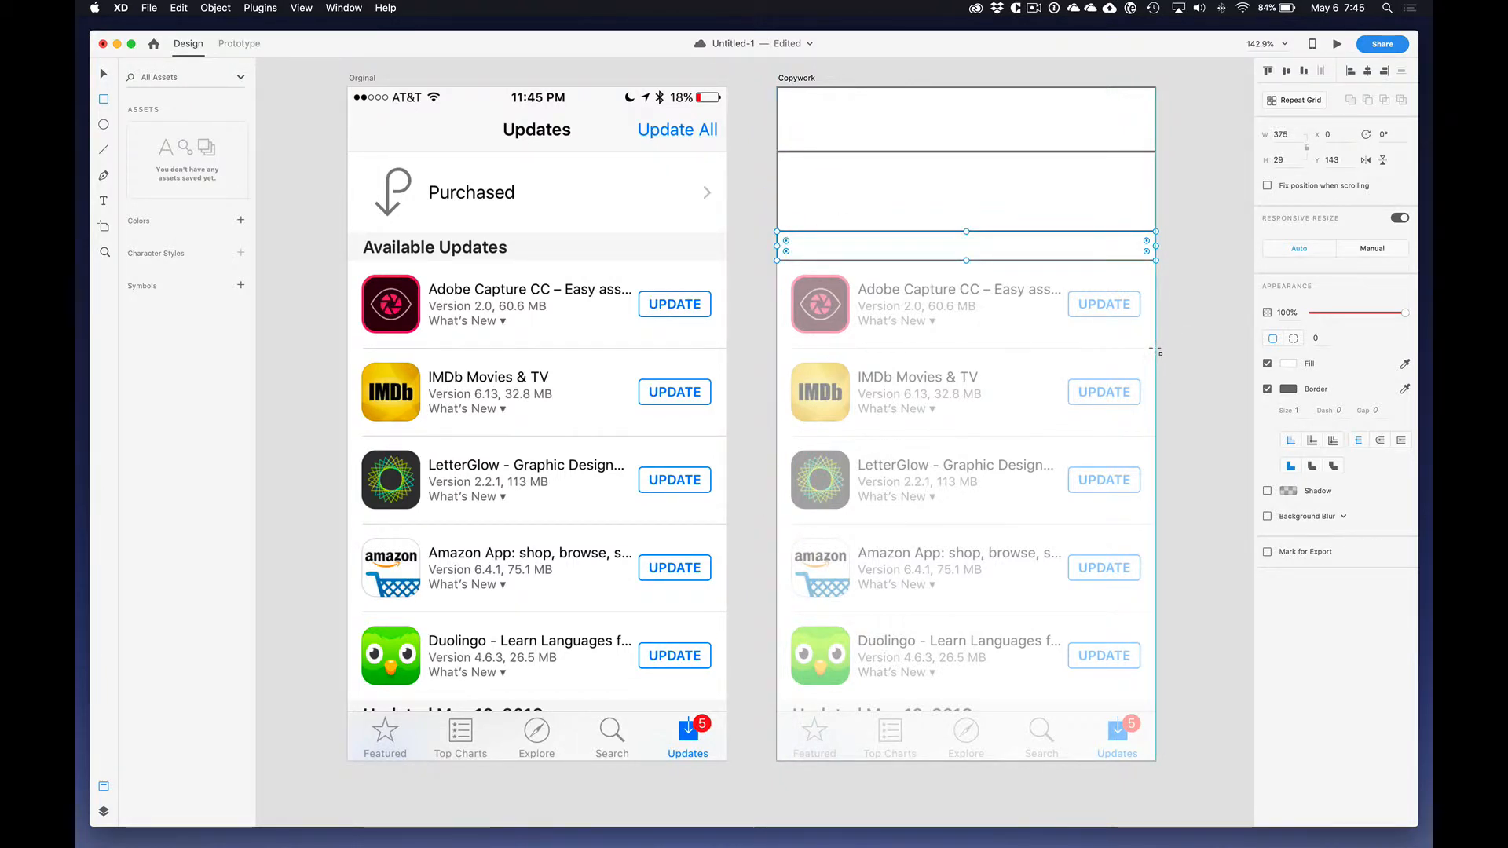
mouse_move(1156, 347)
mouse_down()
mouse_move(782, 246)
mouse_move(784, 261)
mouse_up()
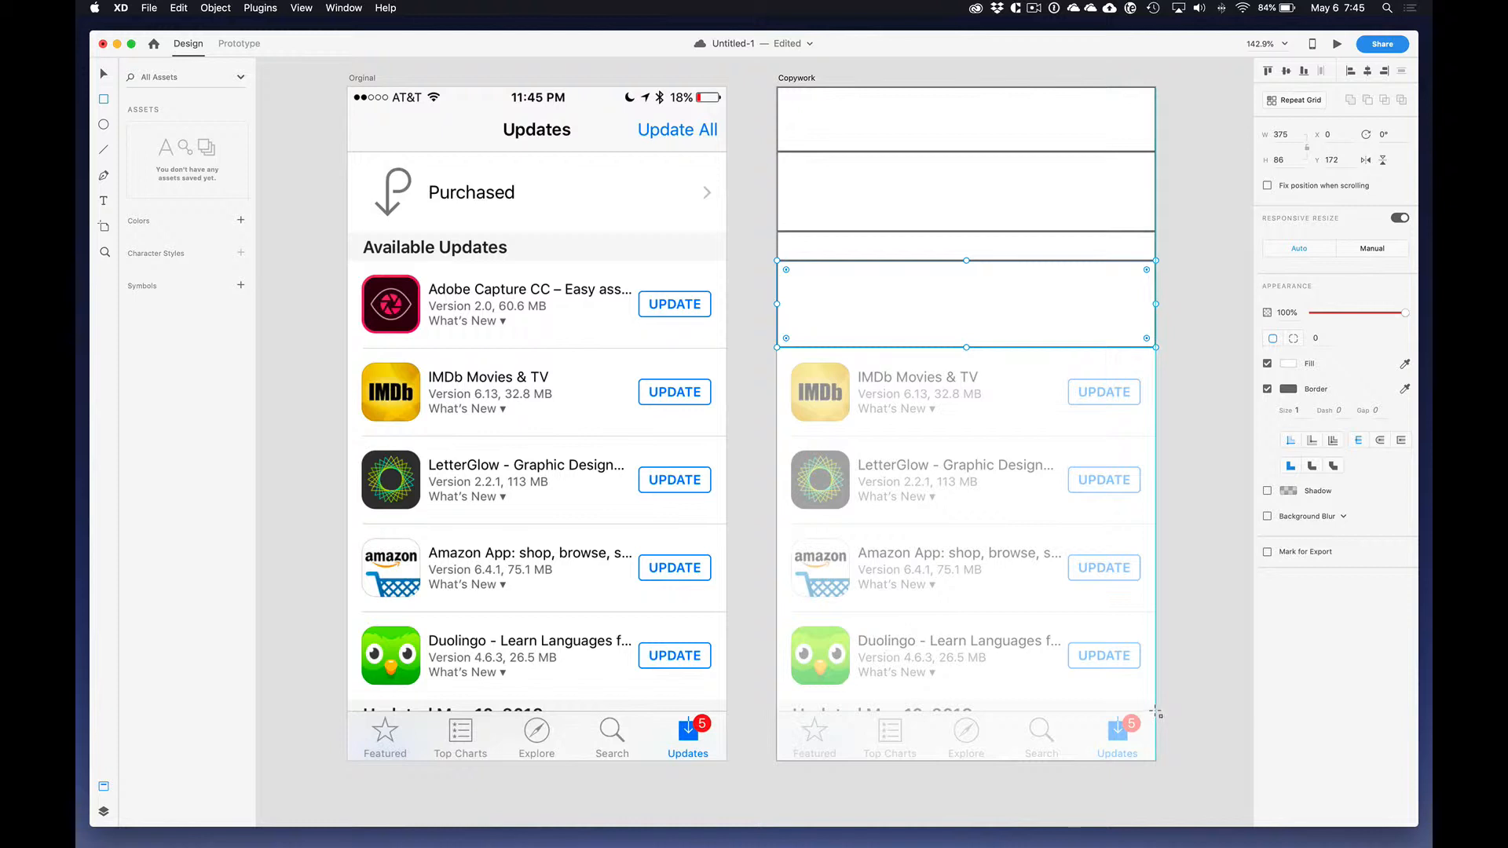
mouse_move(1155, 712)
mouse_down()
mouse_move(912, 773)
mouse_move(780, 760)
mouse_up()
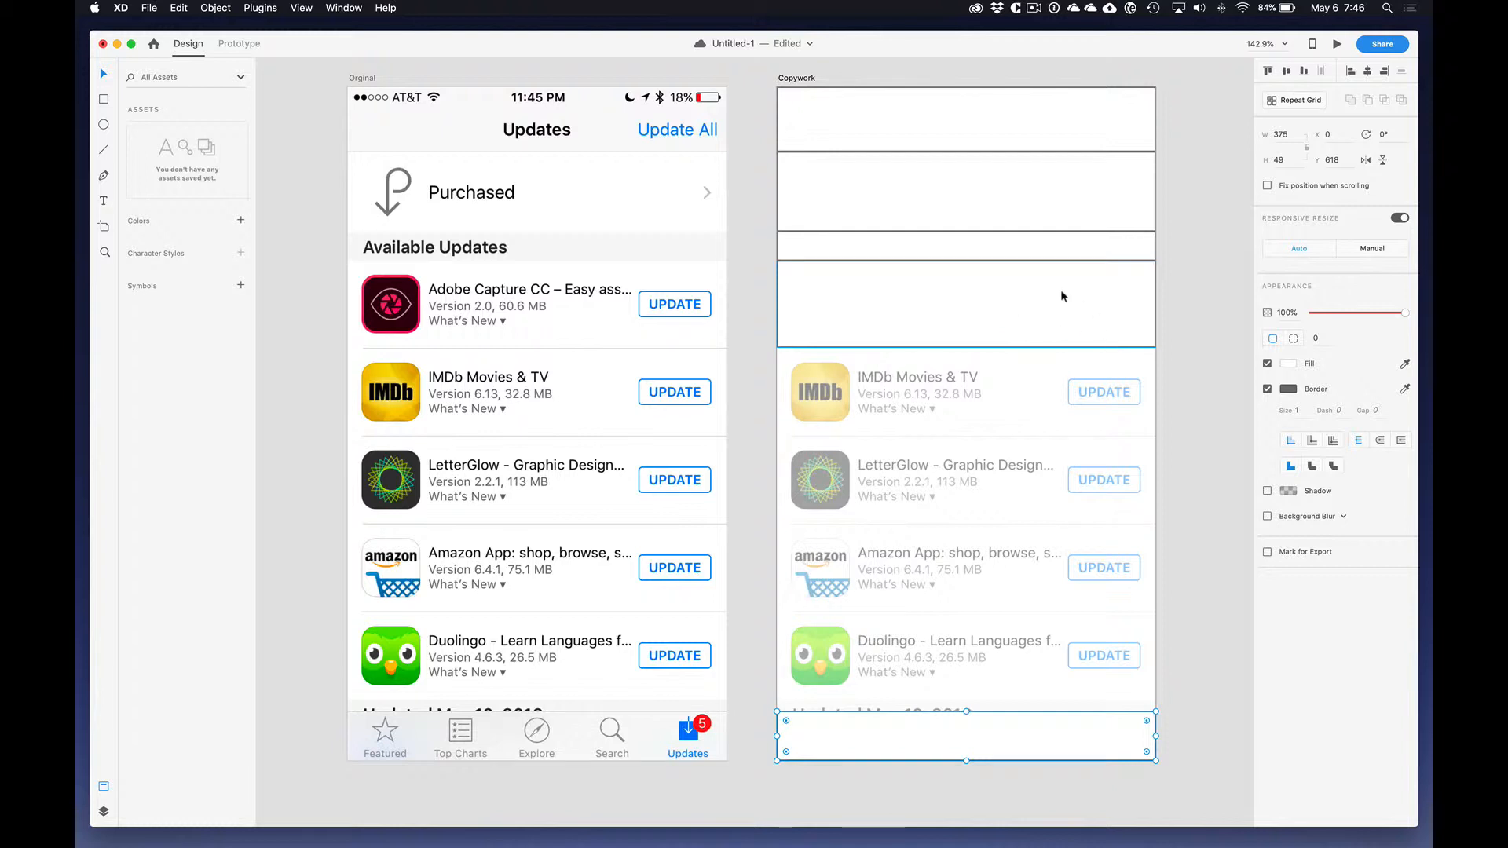
Step: Fill the Copywork header, section heading and tab bar rectangles with the light grey sampled from the original's Available Updates strip
shift+click(911, 245)
shift+click(848, 132)
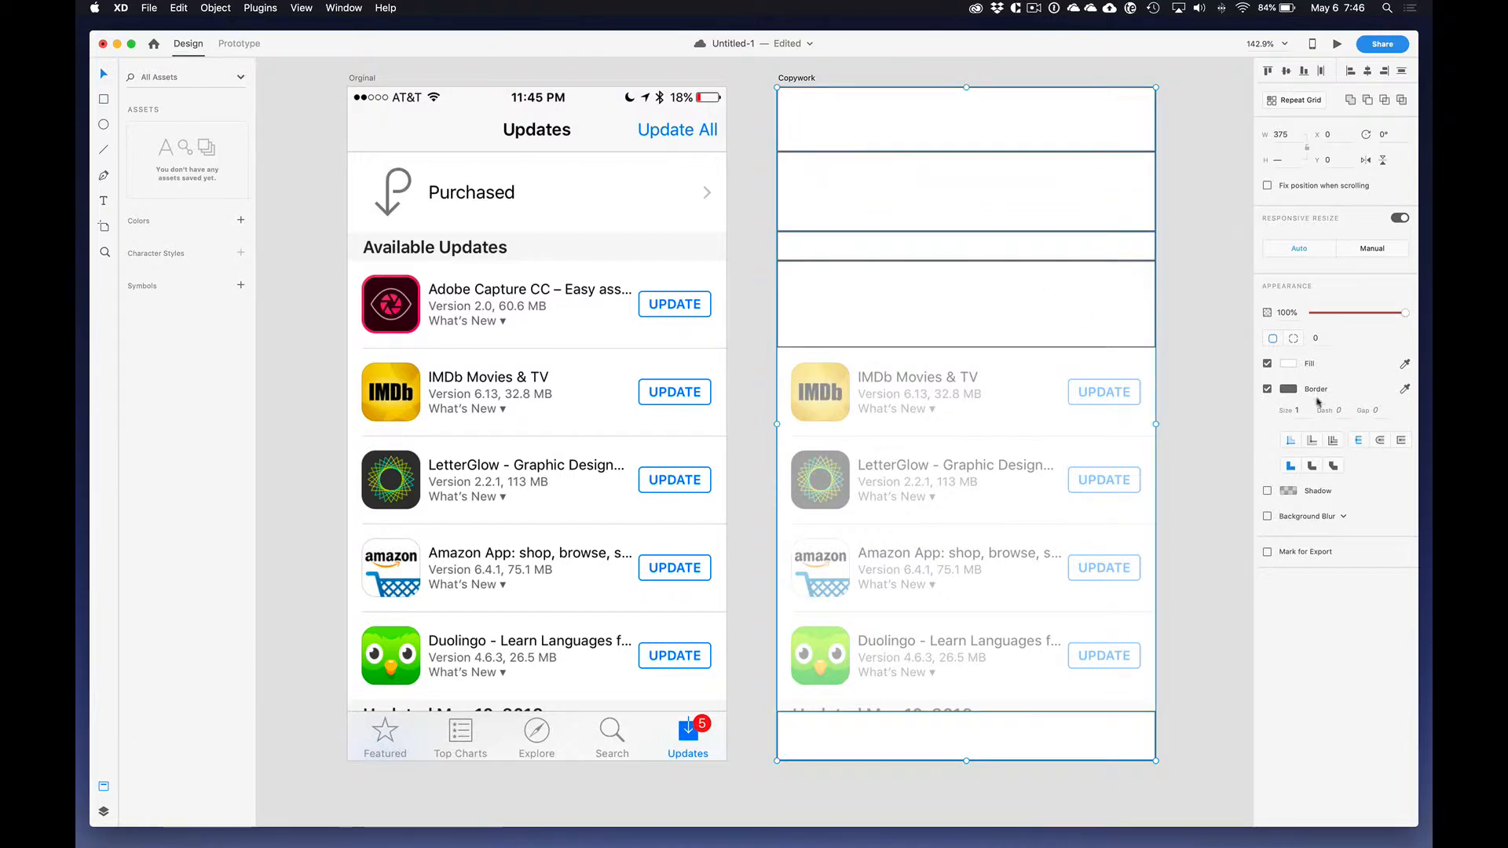
click(1405, 363)
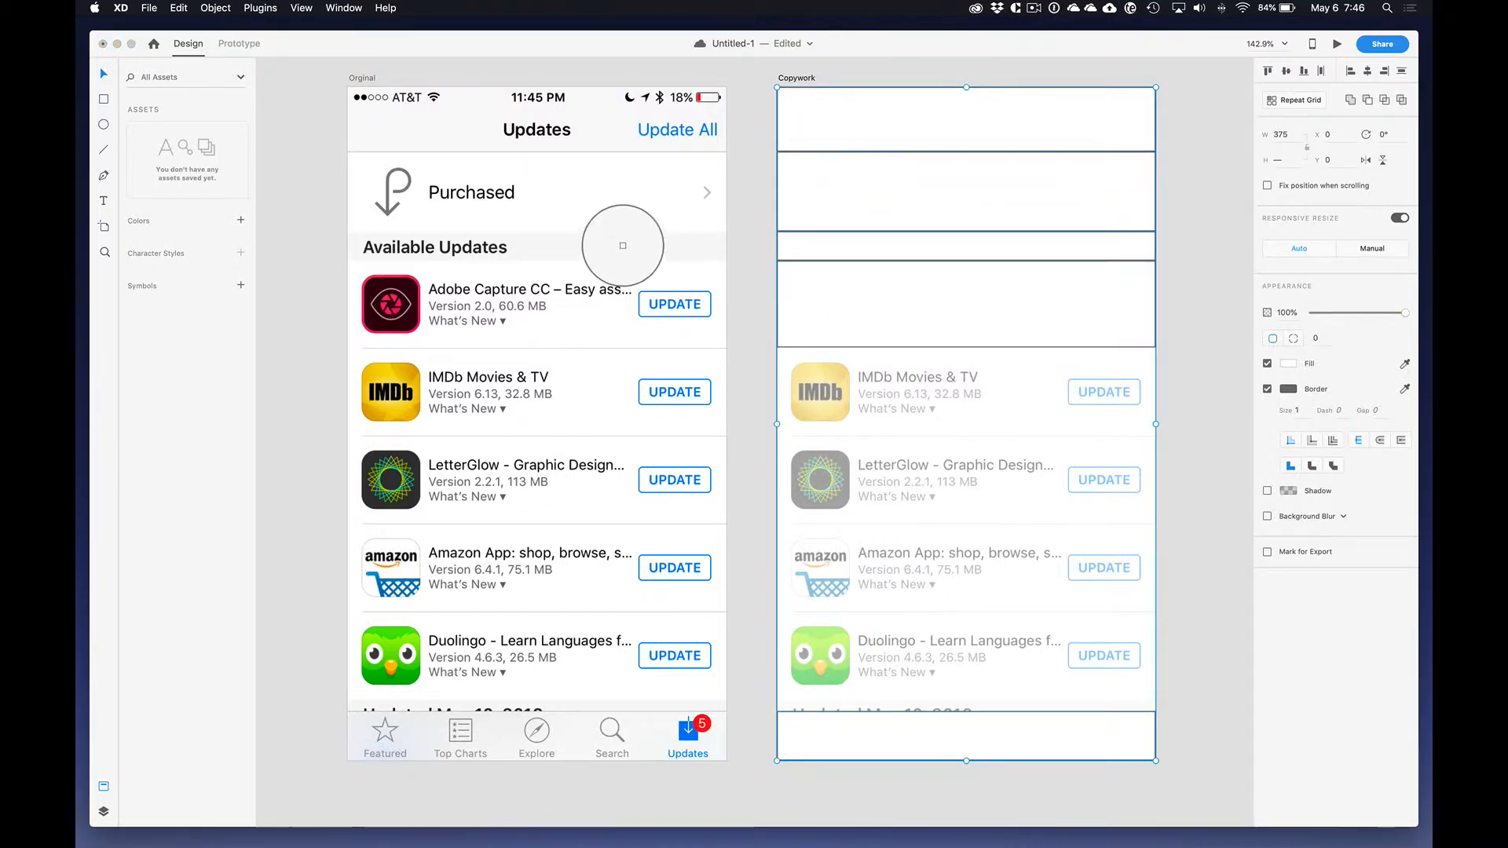
click(623, 246)
Step: Undo the combined fill and border color assets, remove the three grey rectangles' borders, and save their #F7F7F7 fill as a color asset
click(241, 220)
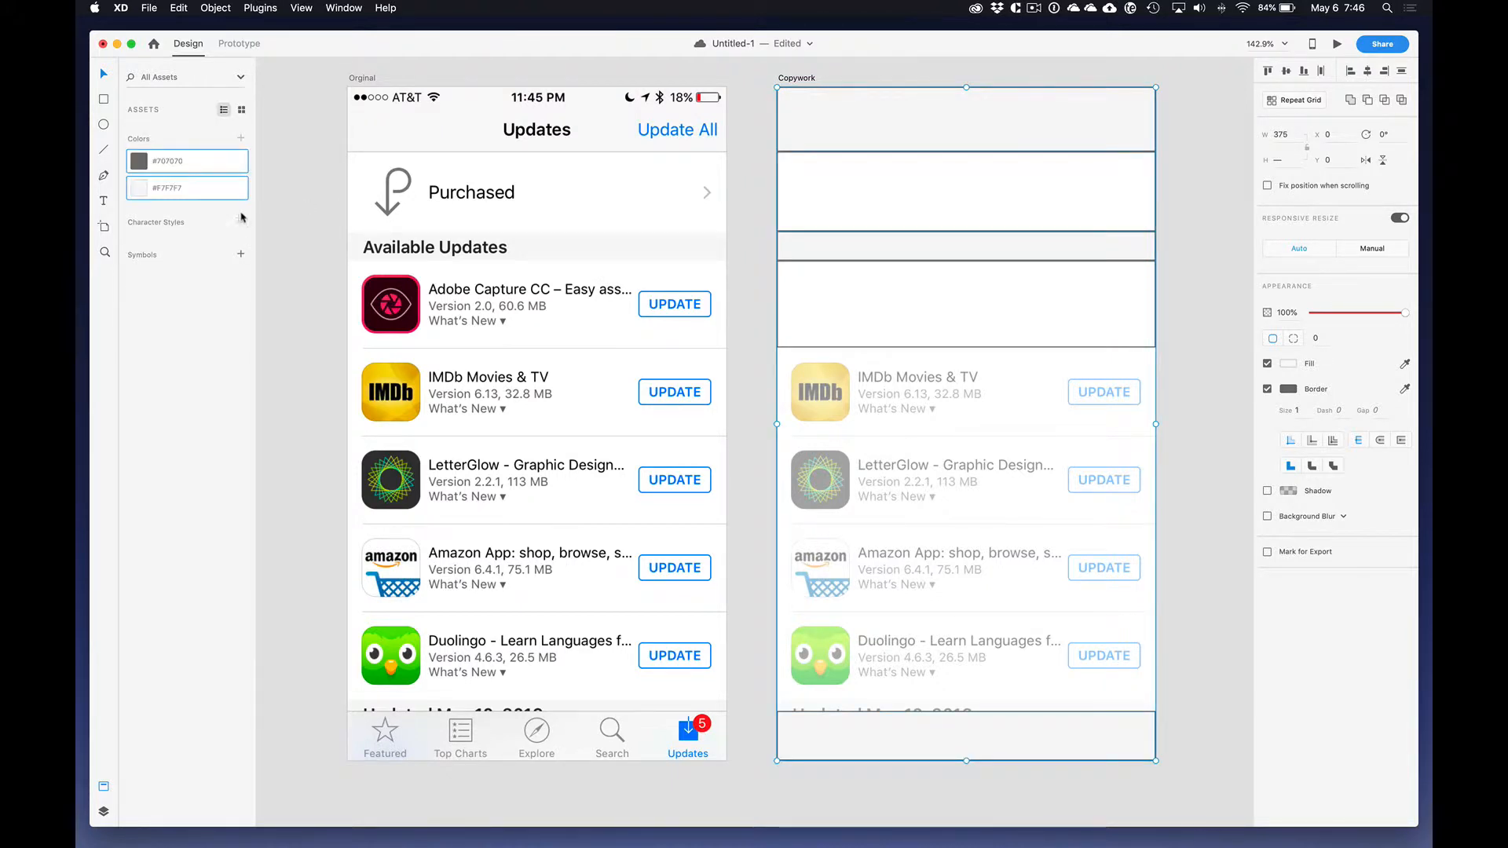
key(super+z)
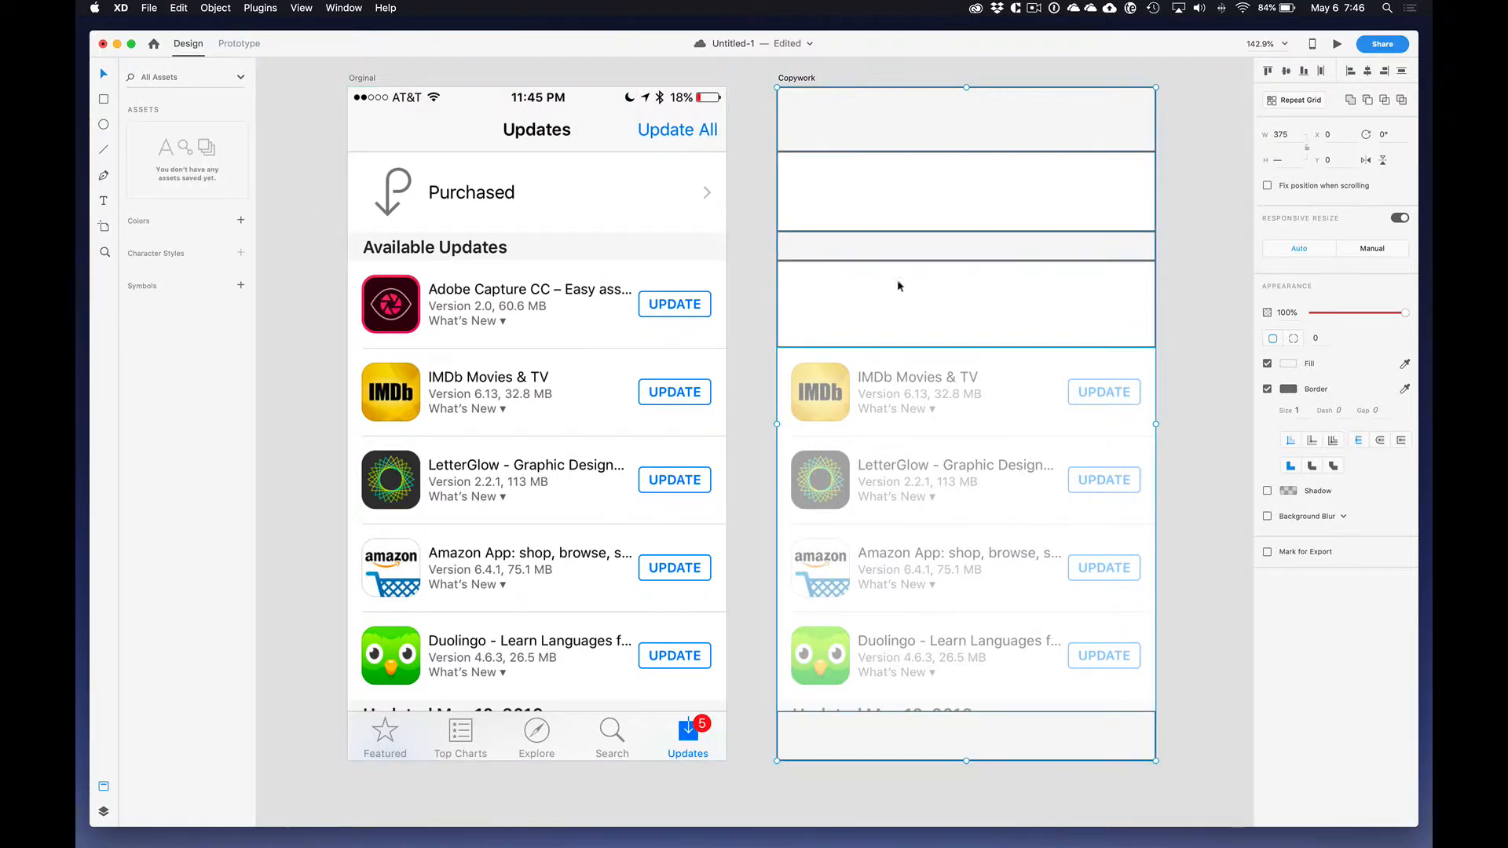
key(super+z)
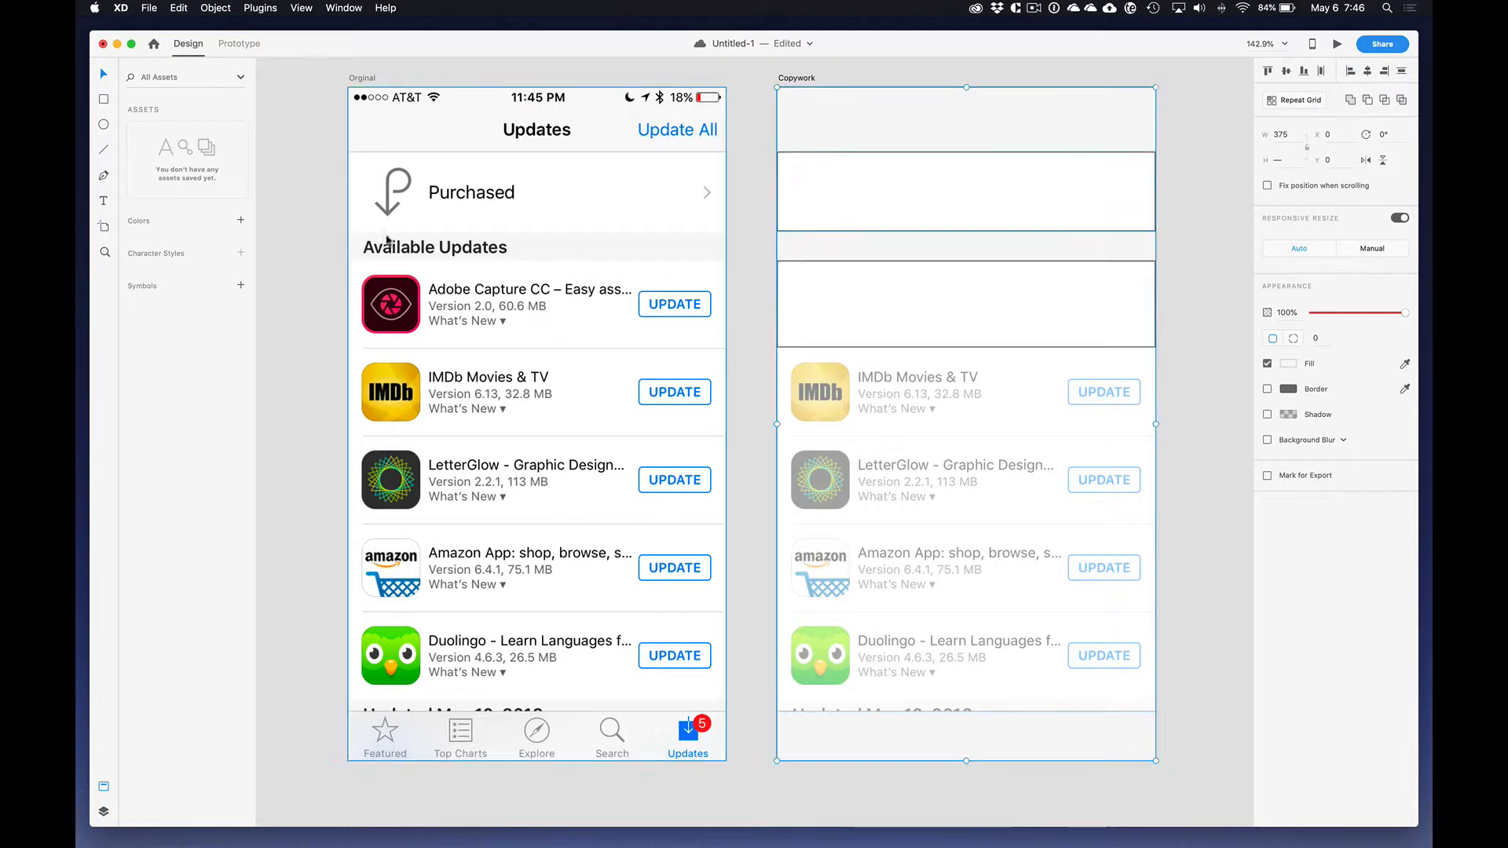
click(240, 220)
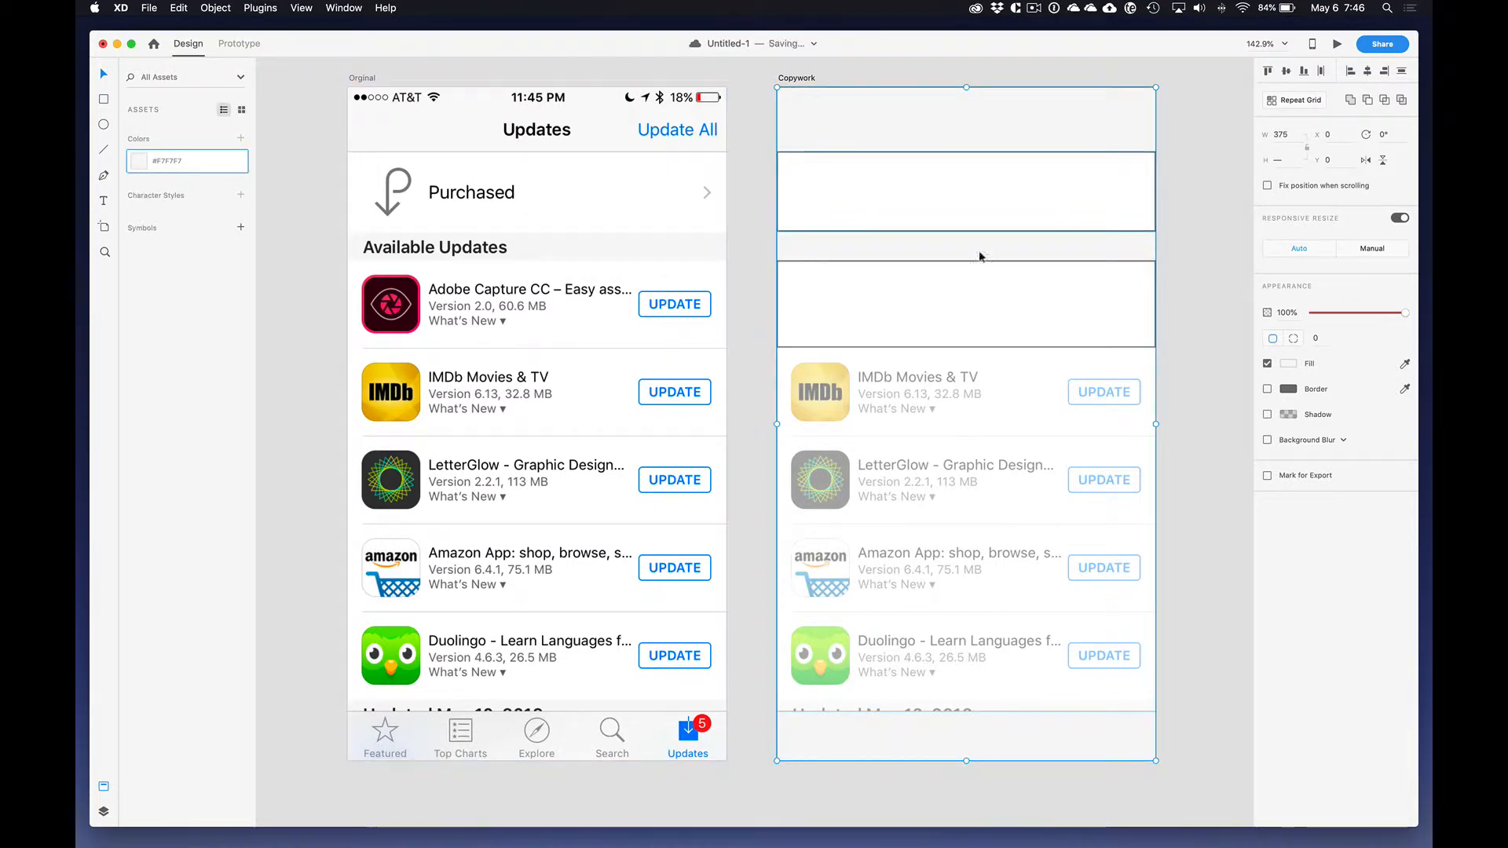
Step: Remove the borders from the Purchased row and first app row rectangles and save their #FFFFFF fill as a color asset
click(1179, 256)
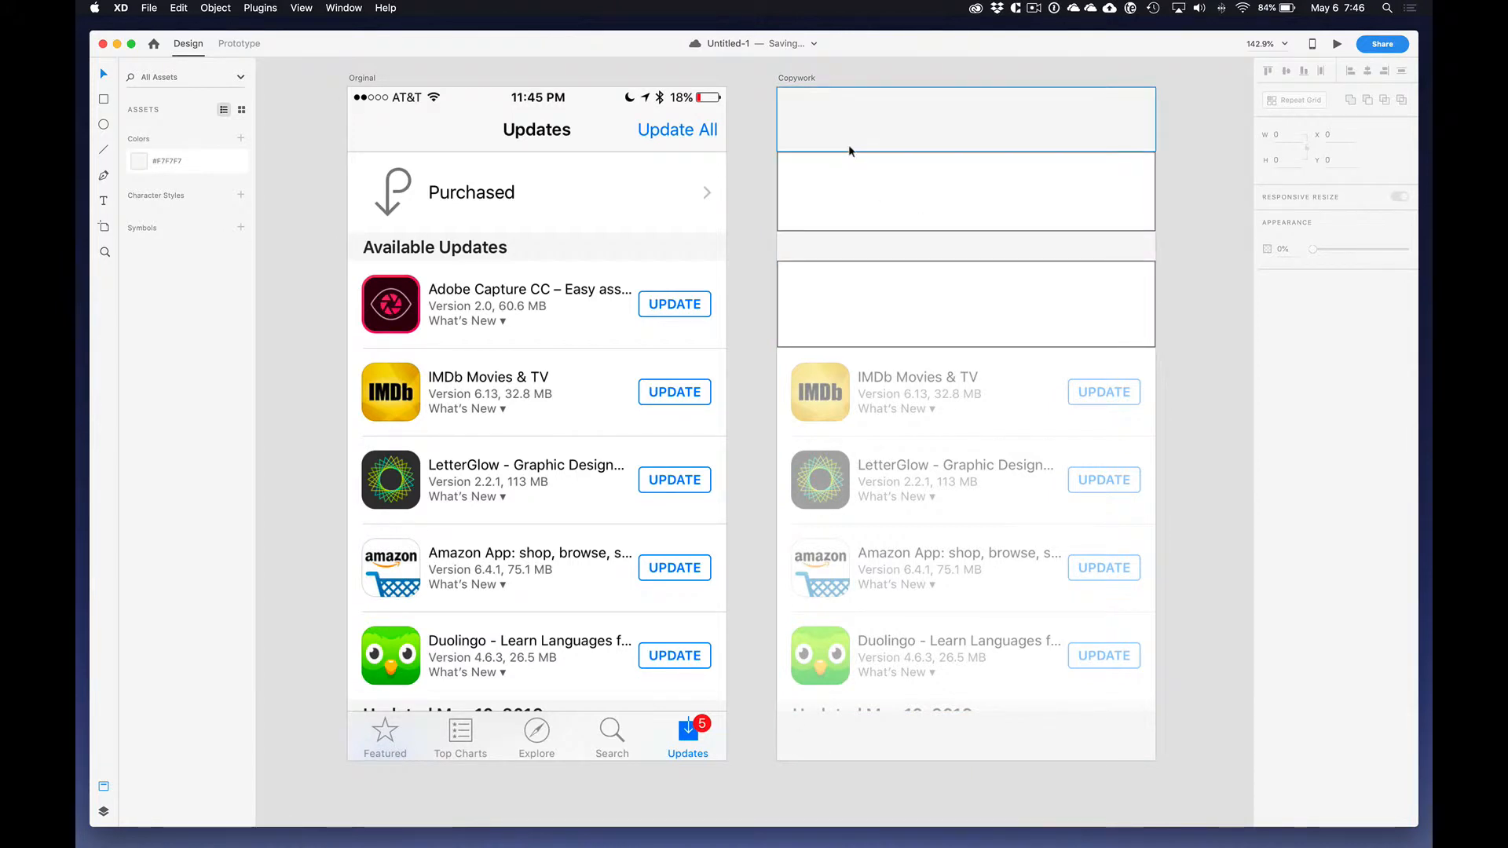
click(836, 211)
shift+click(858, 289)
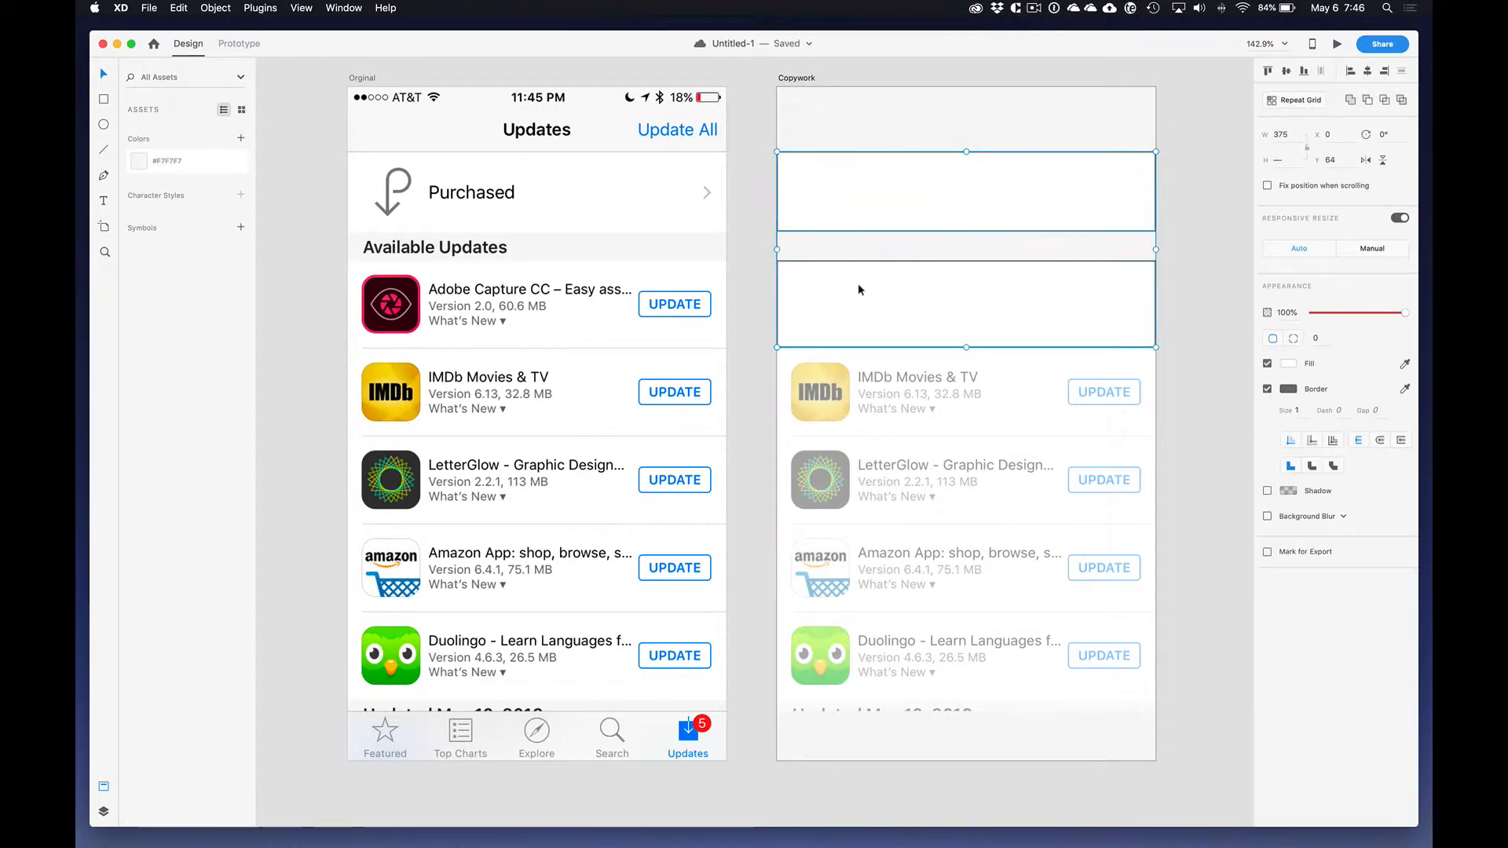
click(1267, 390)
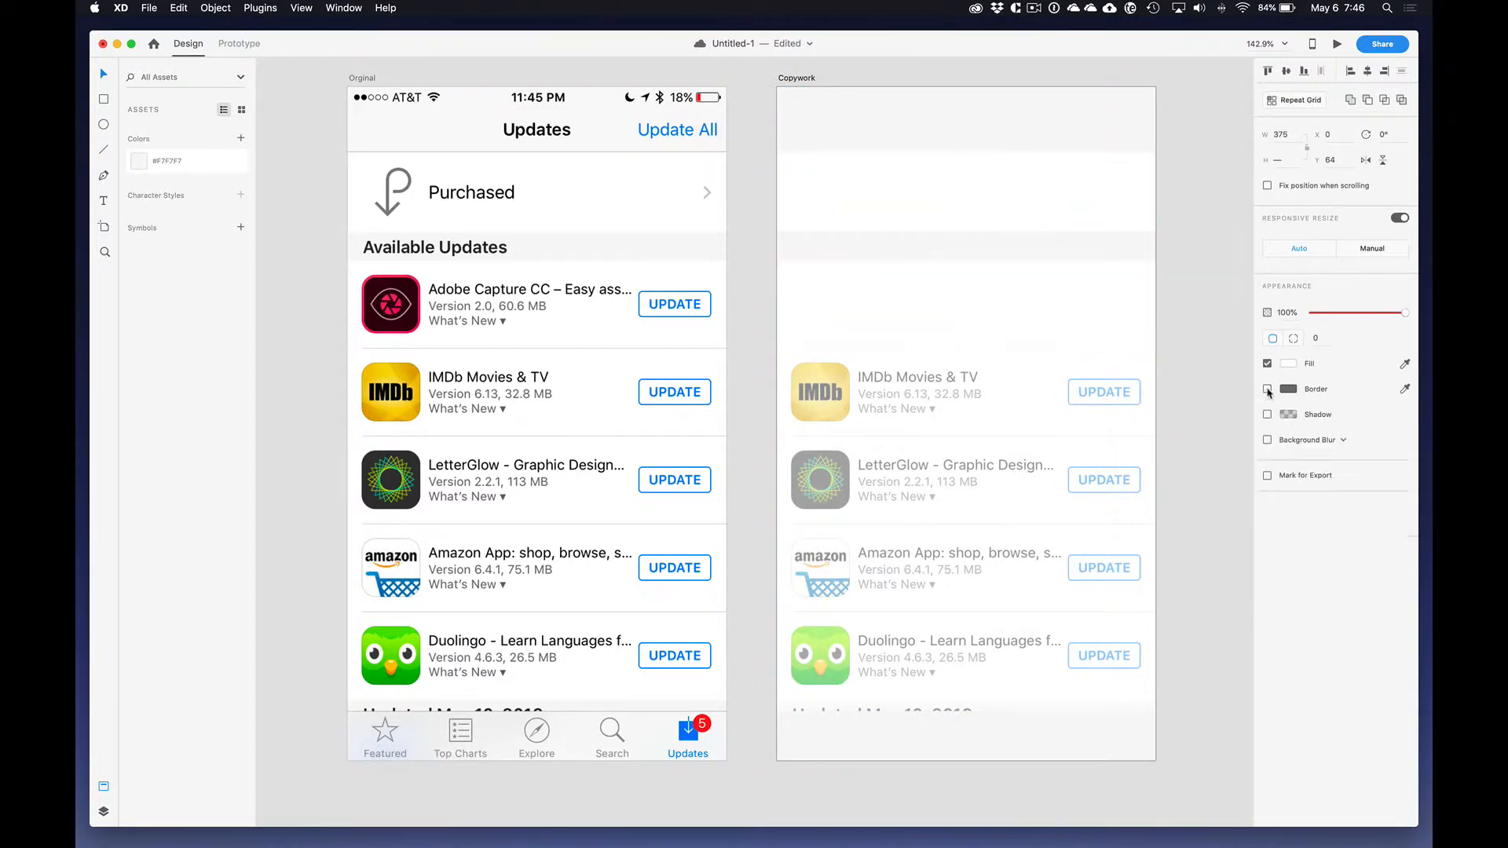
click(241, 138)
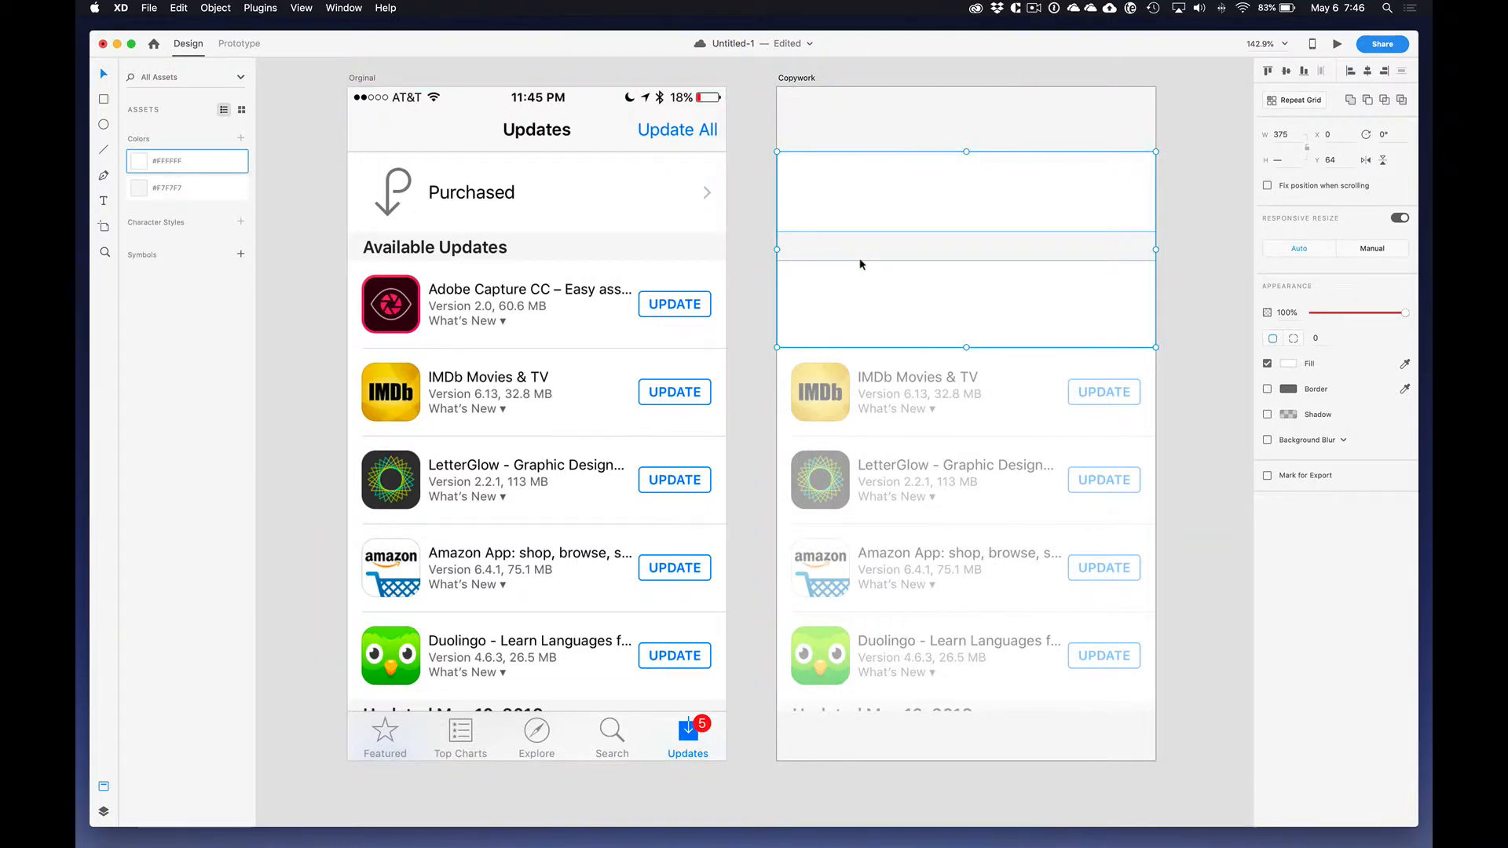
click(1204, 242)
click(1057, 289)
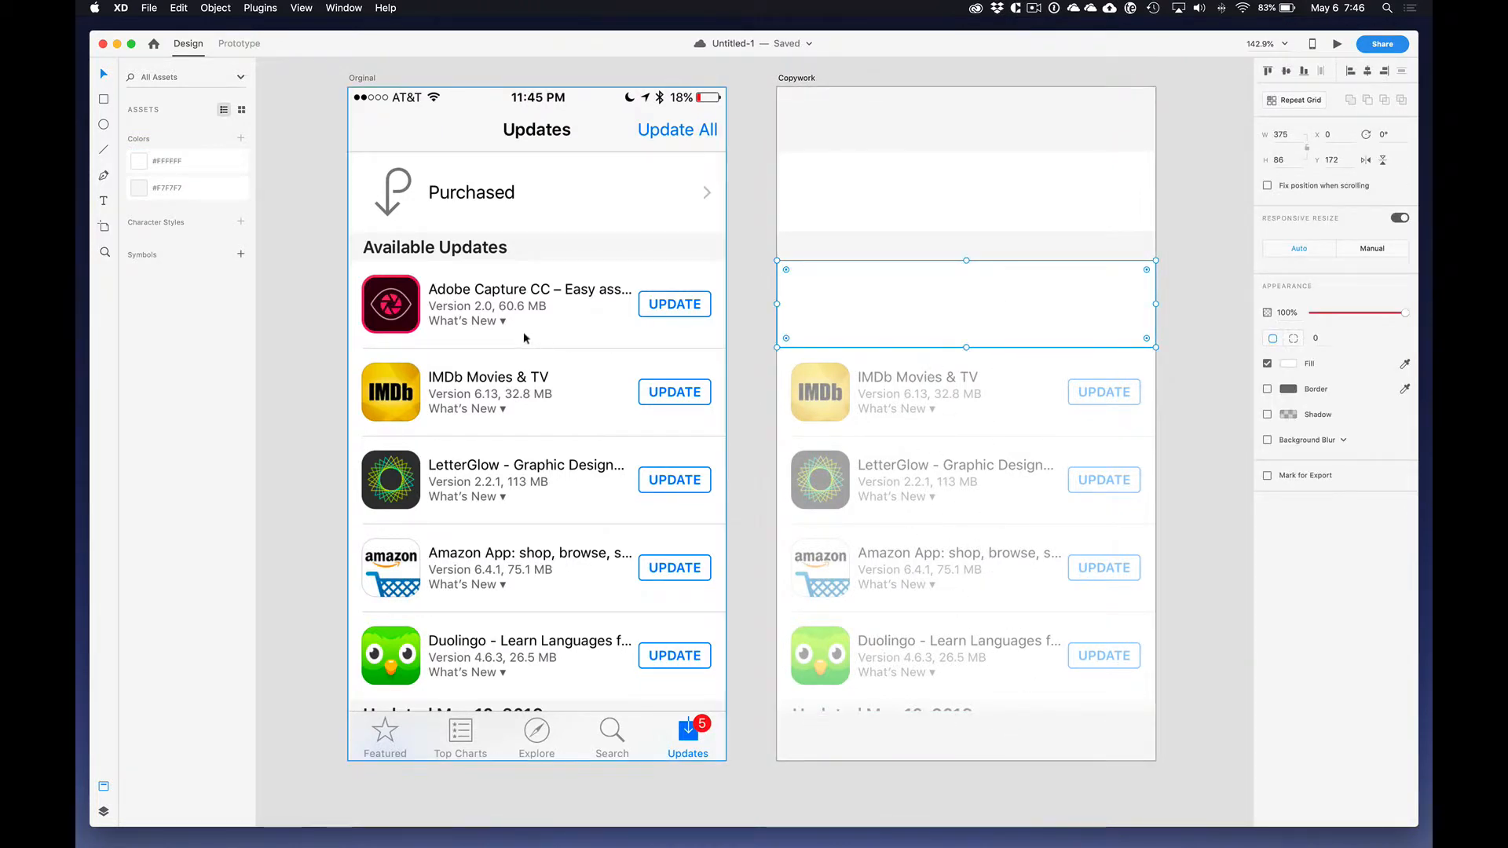
click(754, 127)
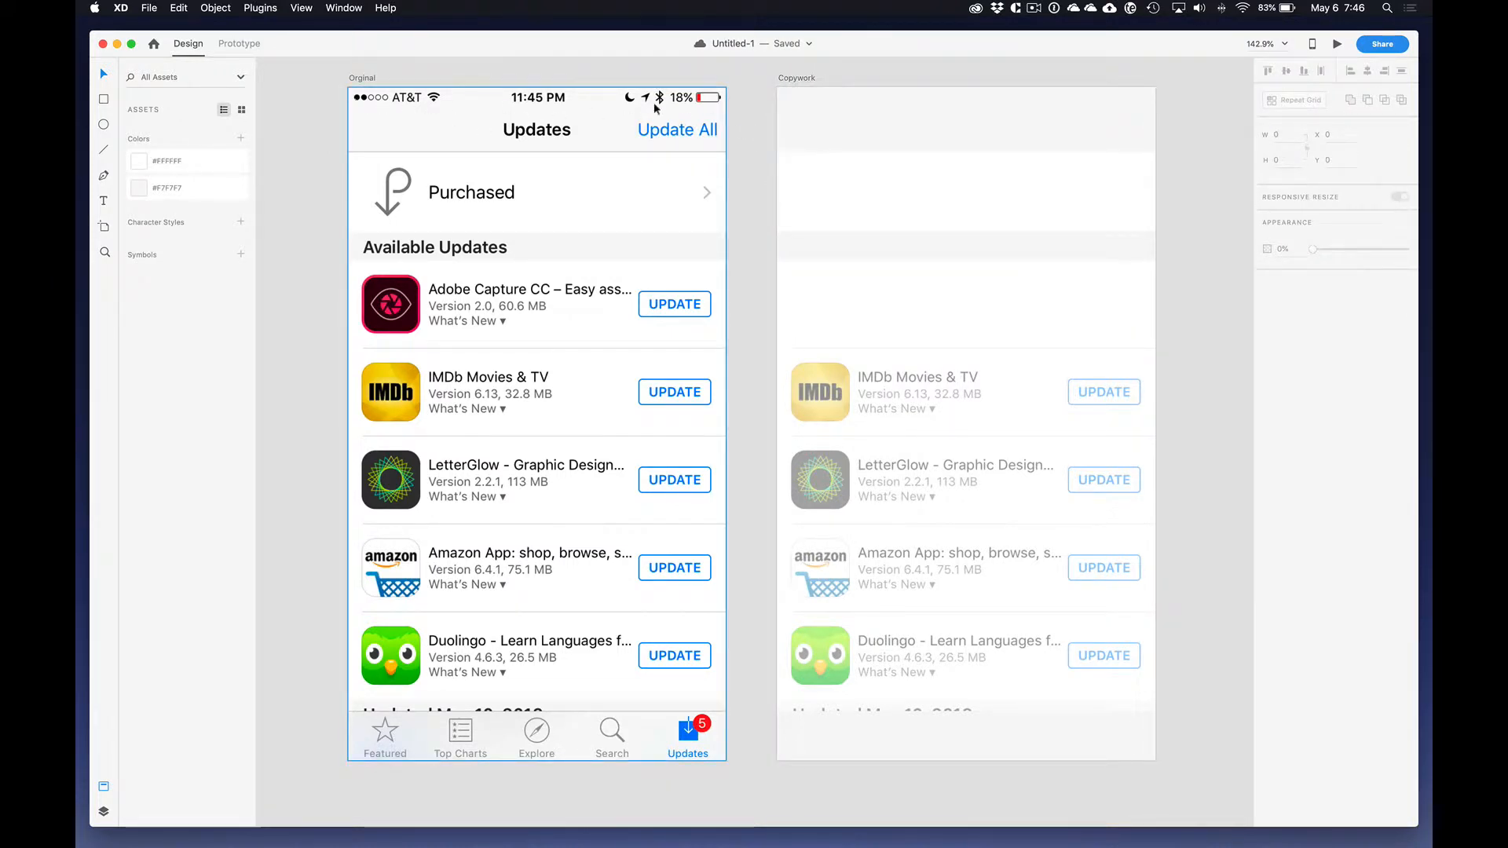
Step: Open the recent UI kit document UIElements+DesignTemplates+Guides-iPhone8
click(150, 8)
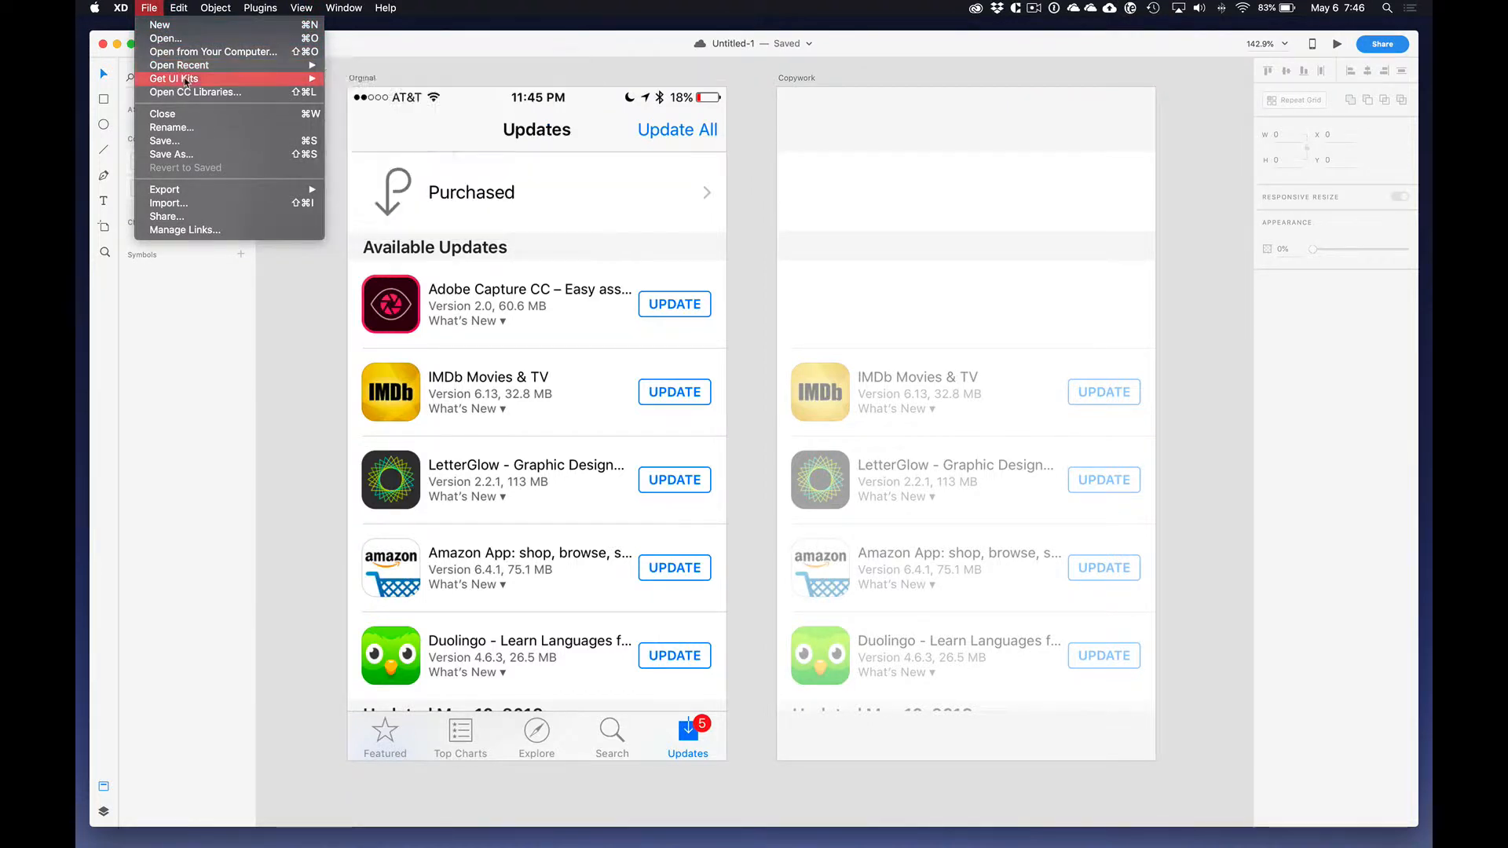
mouse_move(235, 78)
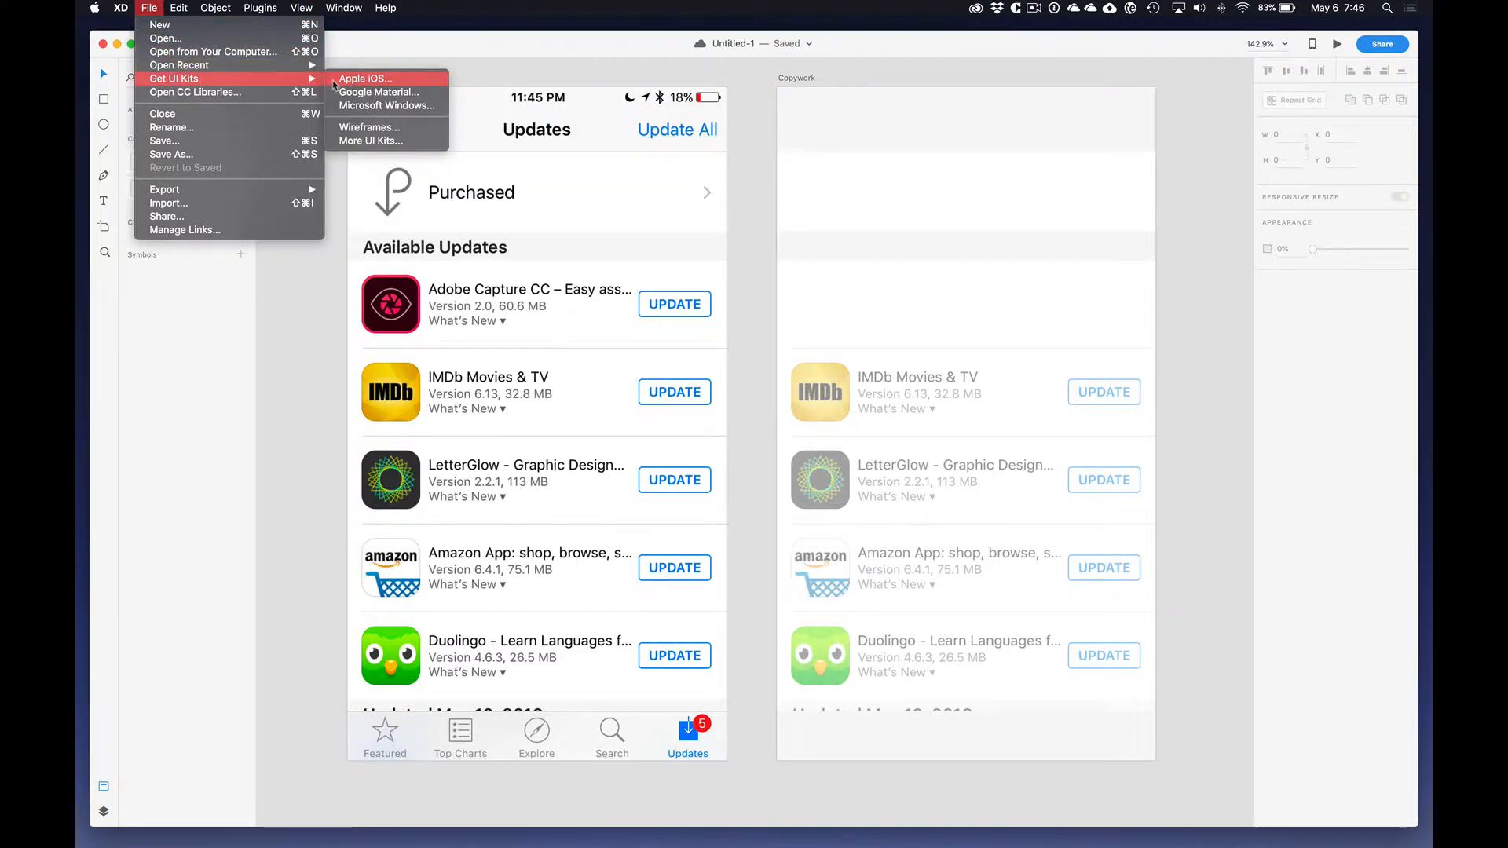
click(397, 45)
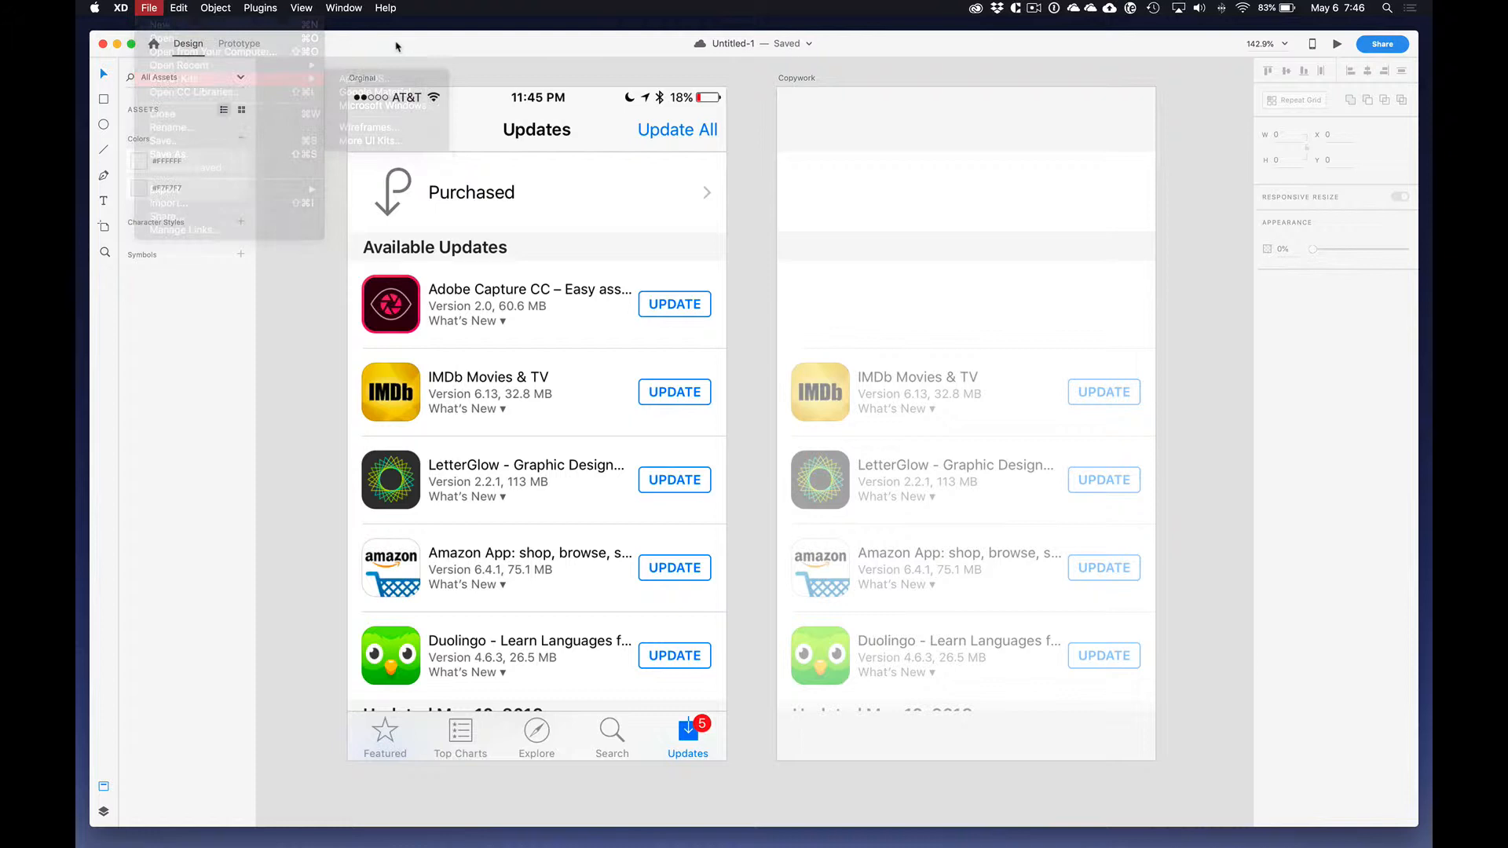
click(148, 7)
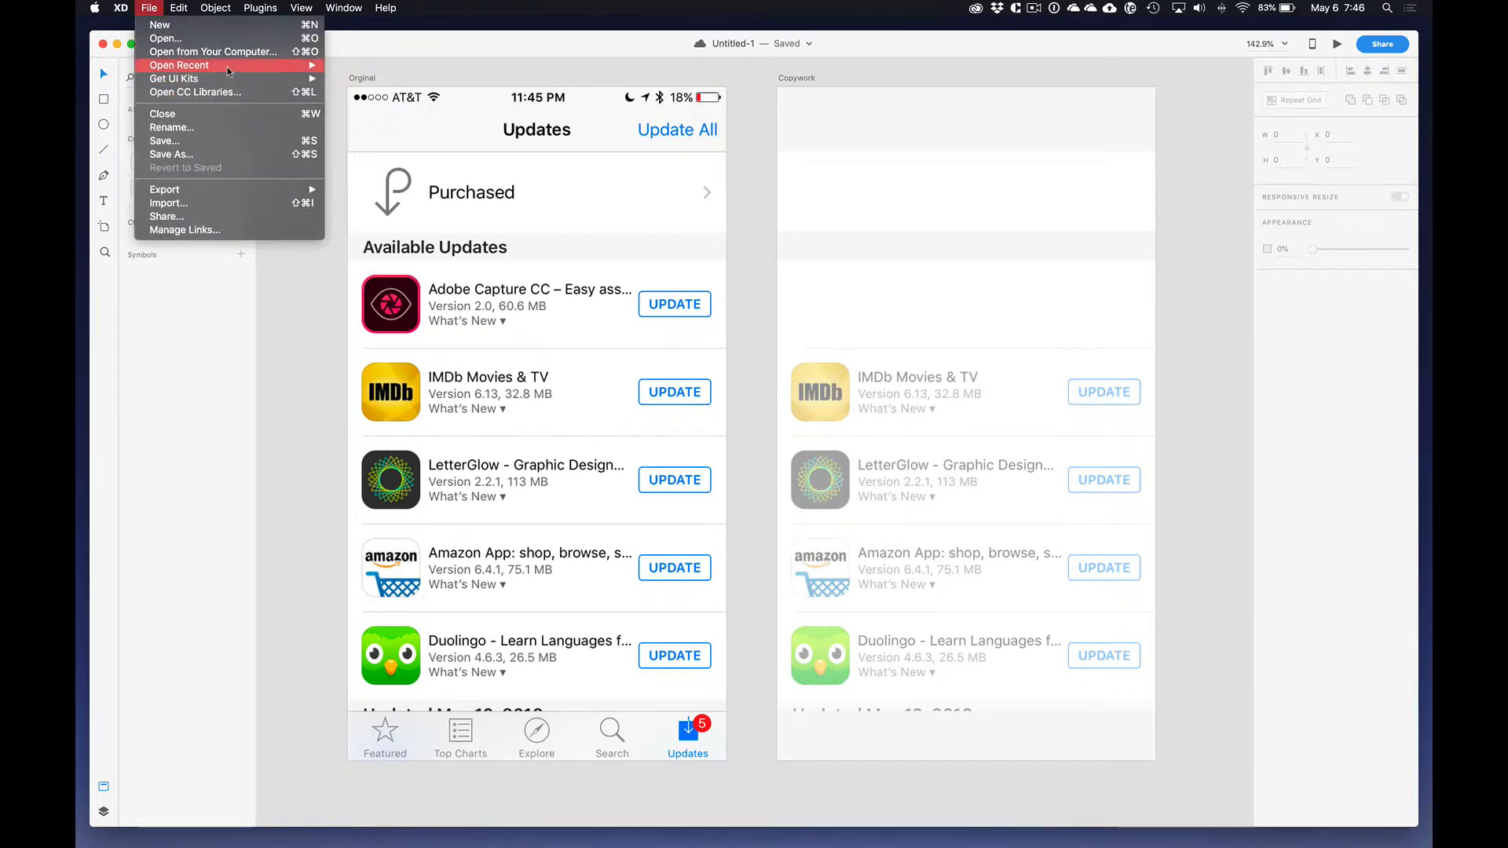
mouse_move(228, 66)
click(389, 112)
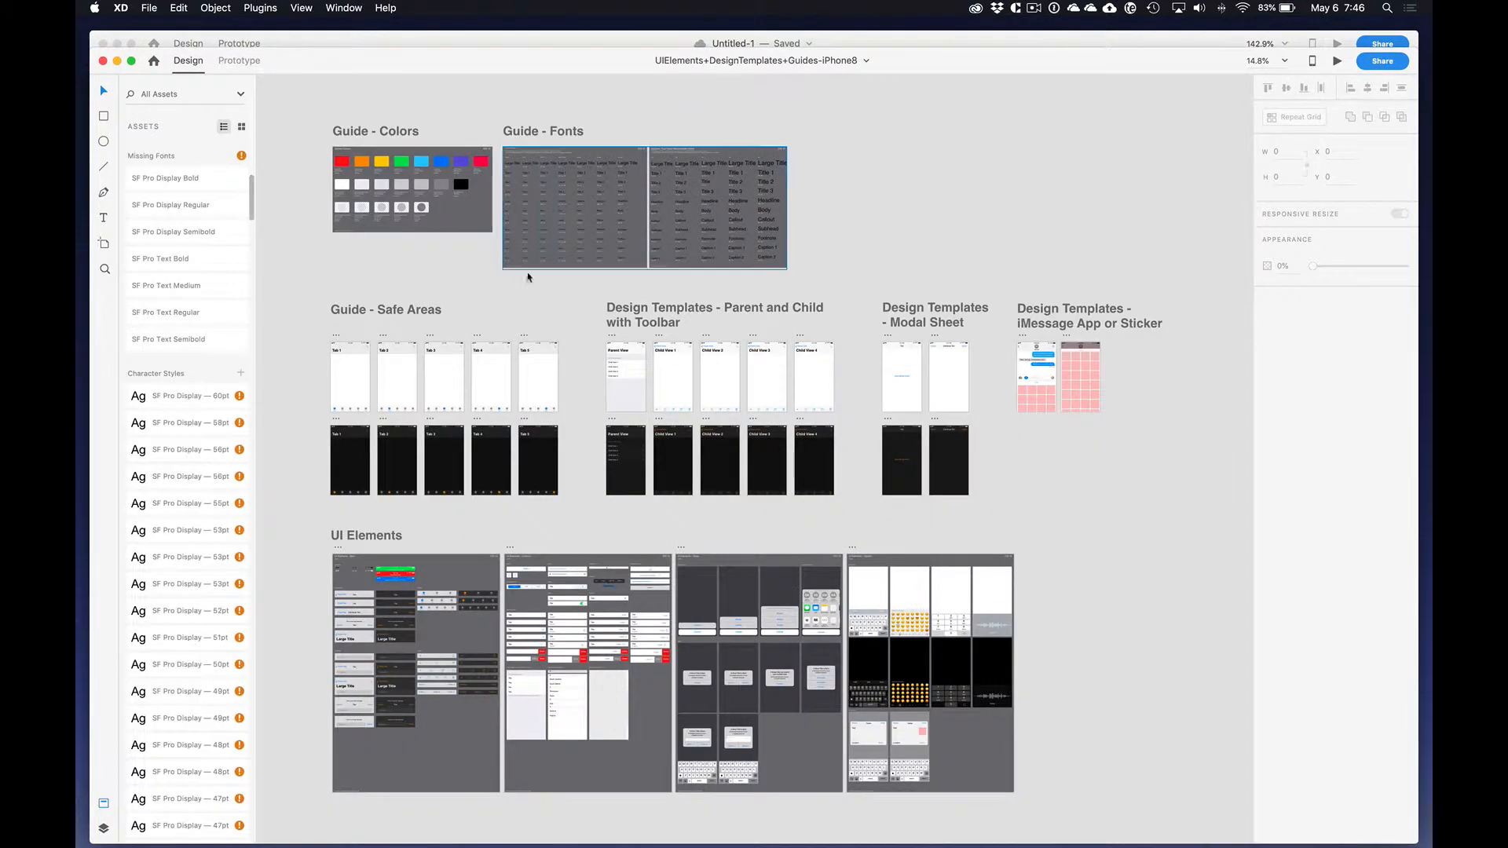
Step: Copy the status bar and navigation bar from the Tab 4 - Light artboard in the UI kit
scroll(563, 265, up, 5)
scroll(562, 266, up, 3)
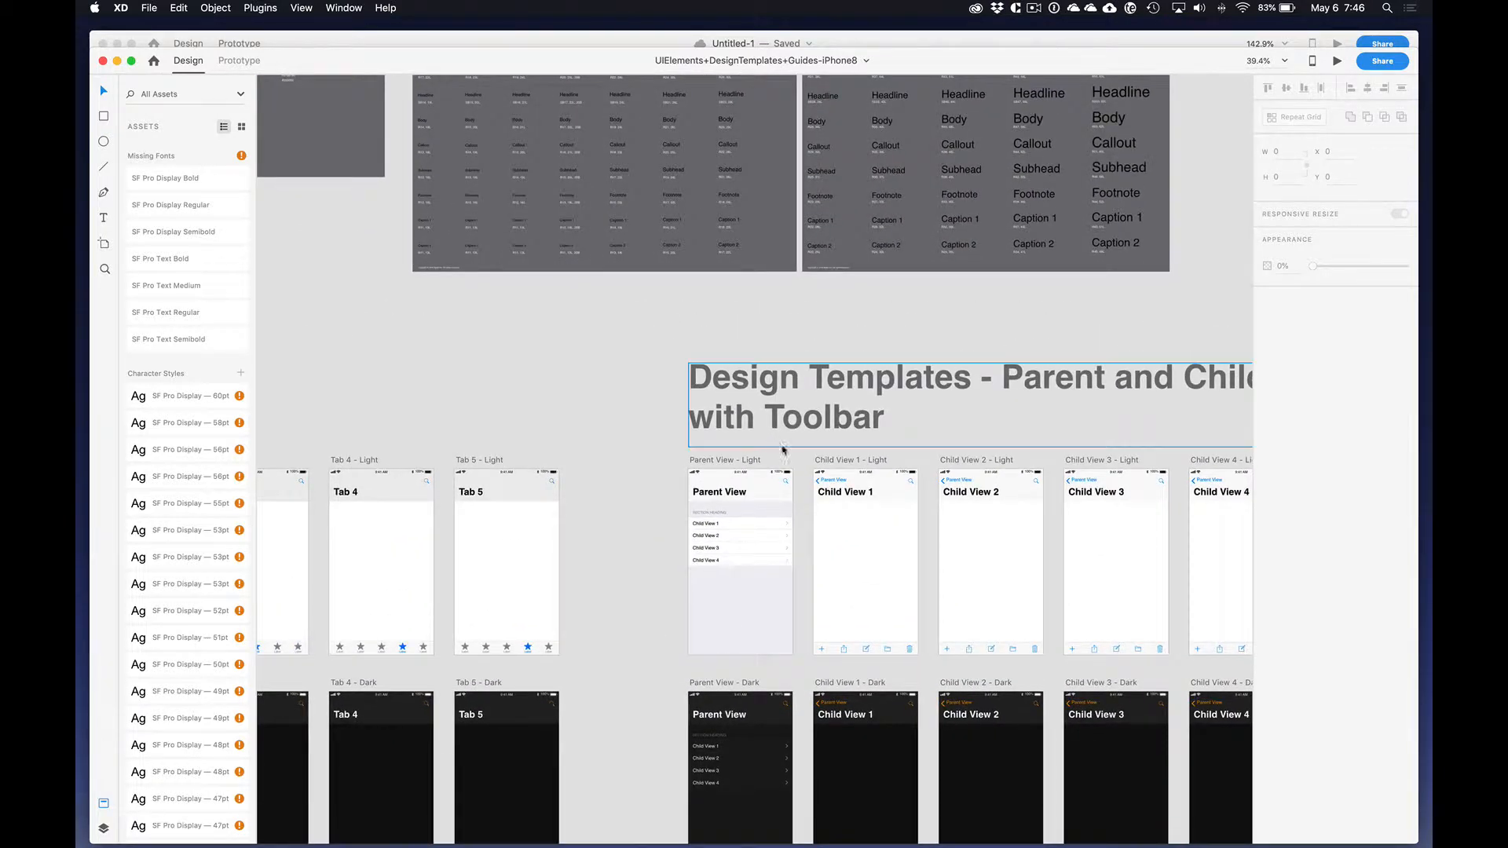
scroll(785, 454, down, 3)
scroll(503, 715, up, 4)
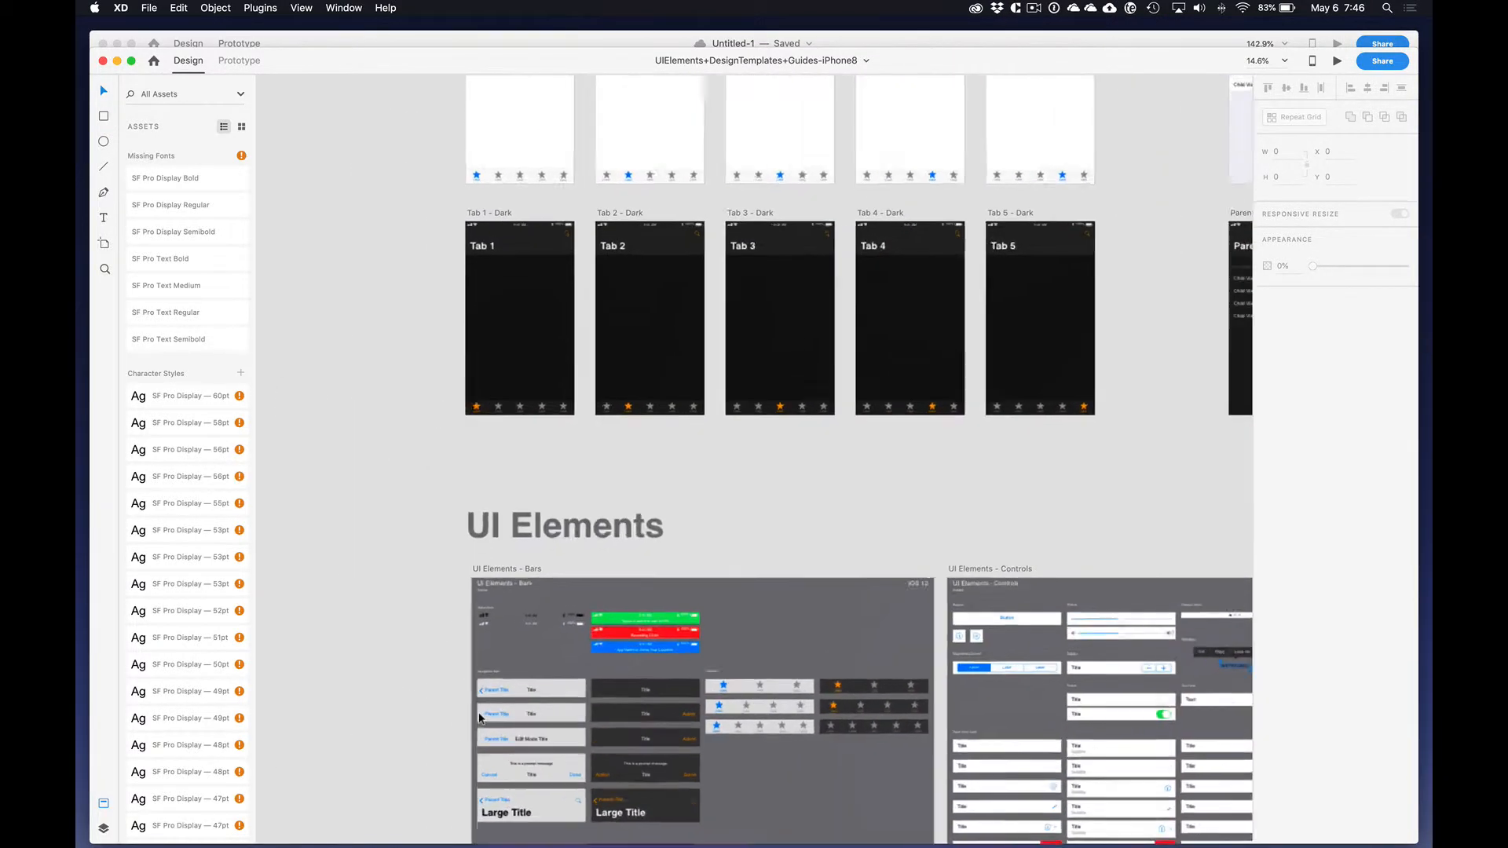
scroll(574, 619, up, 3)
scroll(802, 560, up, 2)
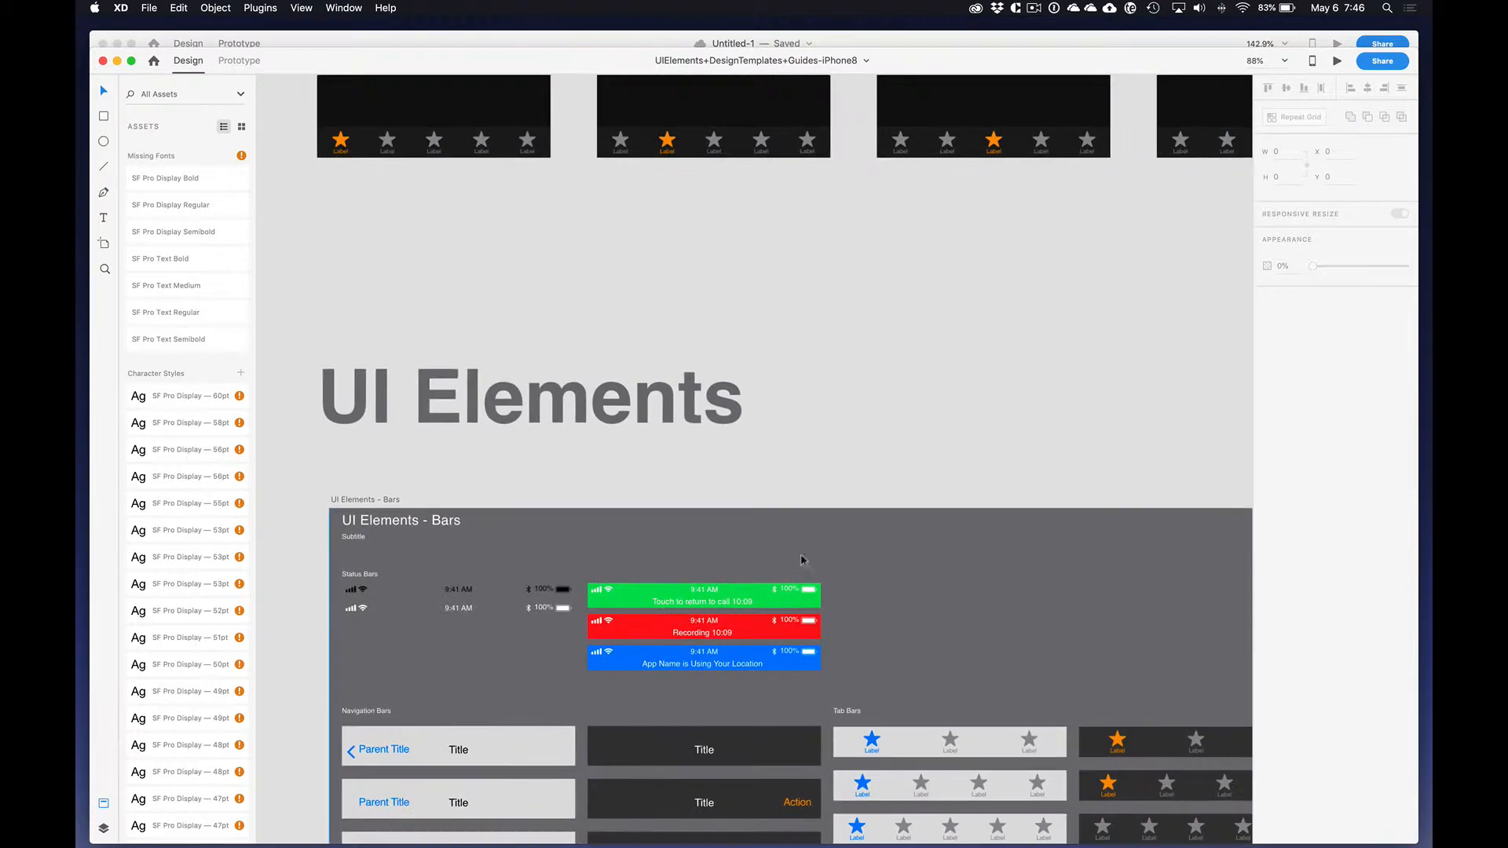
scroll(824, 557, down, 3)
scroll(817, 554, right, 5)
scroll(811, 552, up, 3)
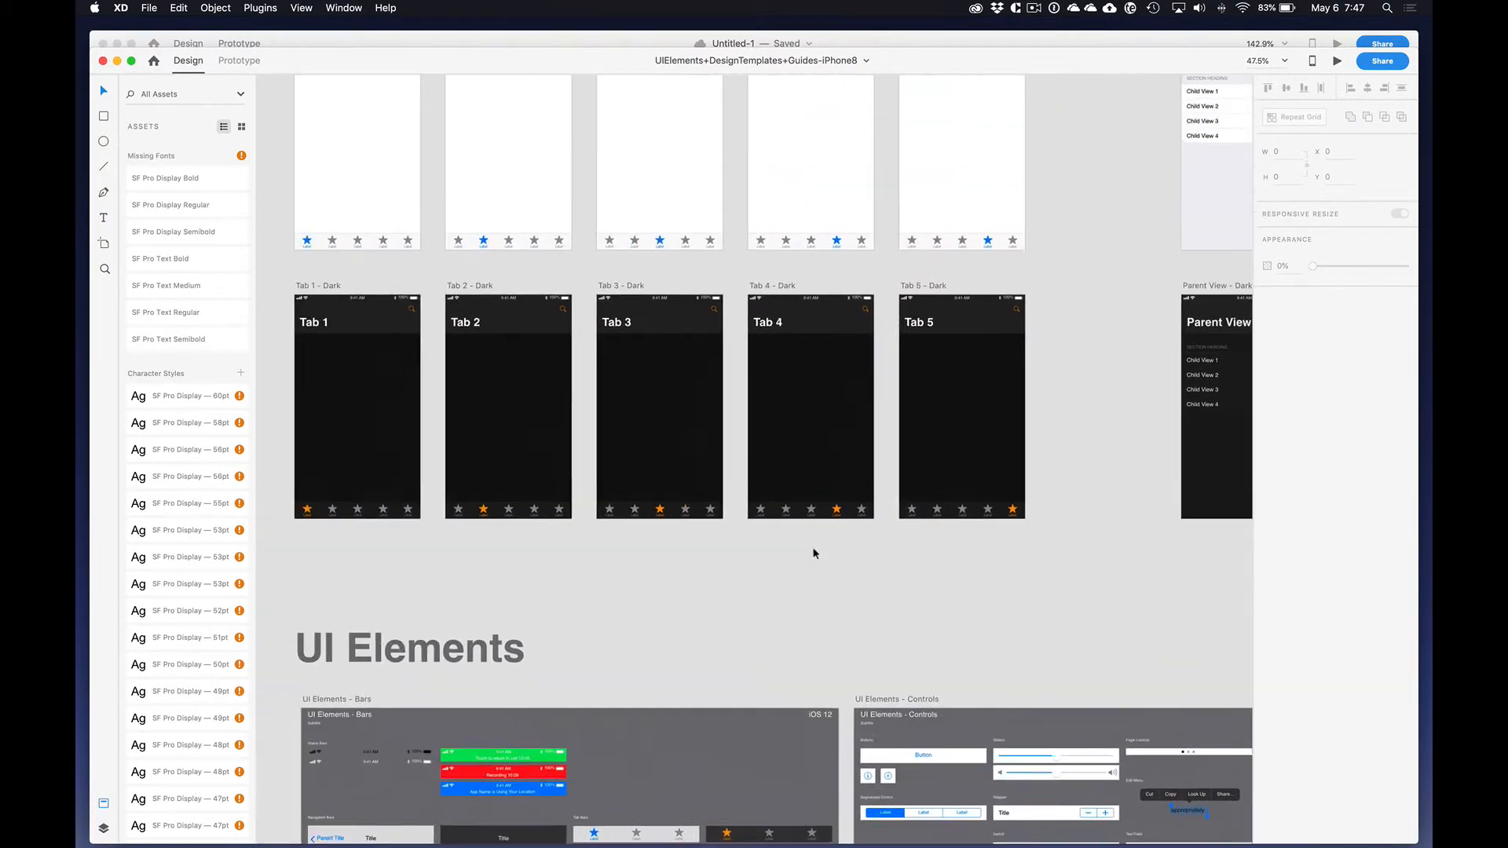
scroll(799, 539, up, 2)
scroll(815, 259, up, 5)
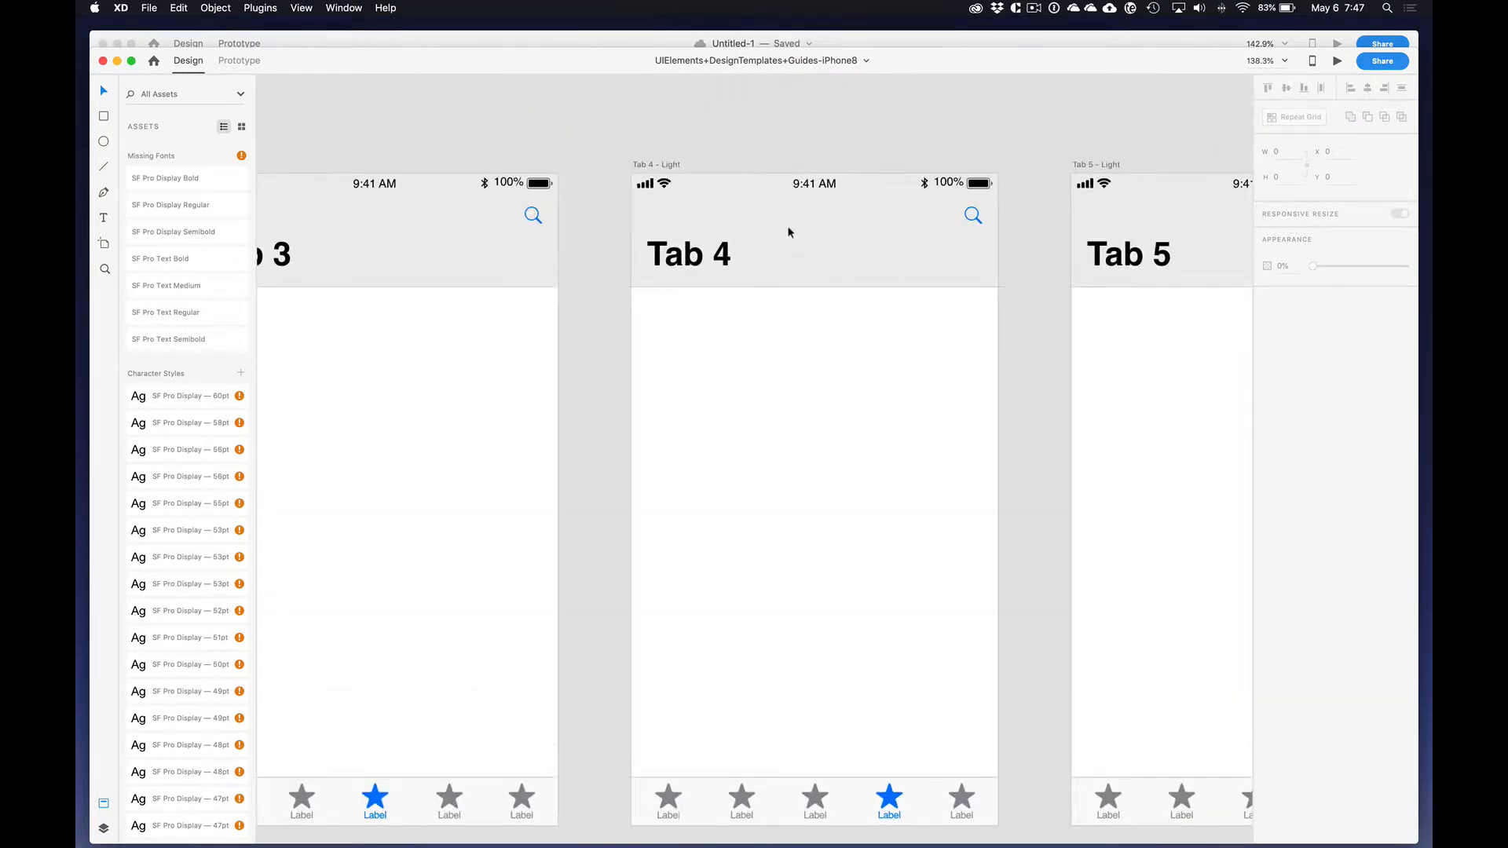
click(806, 190)
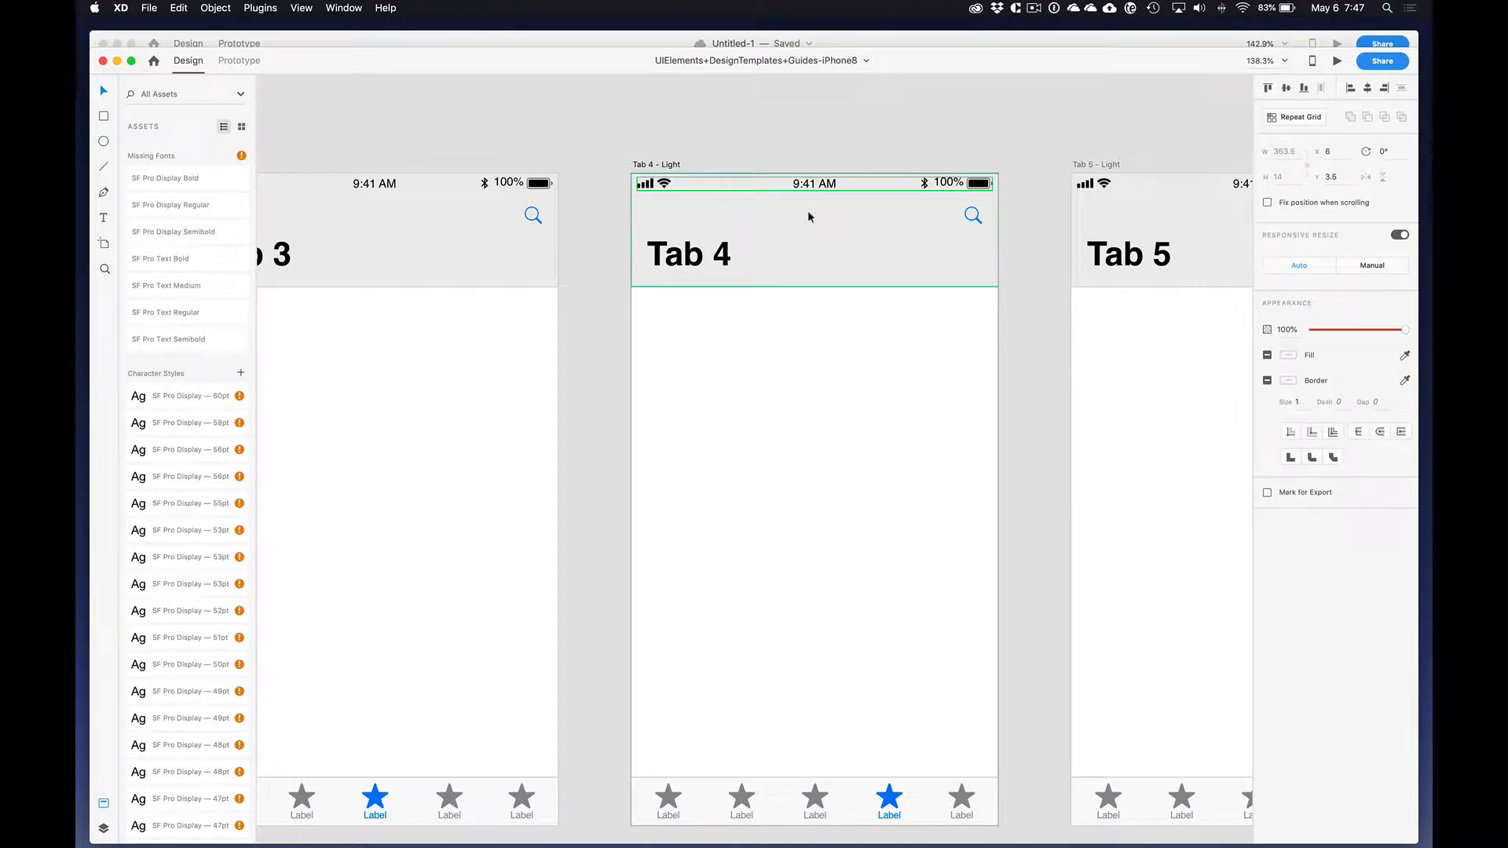
click(808, 212)
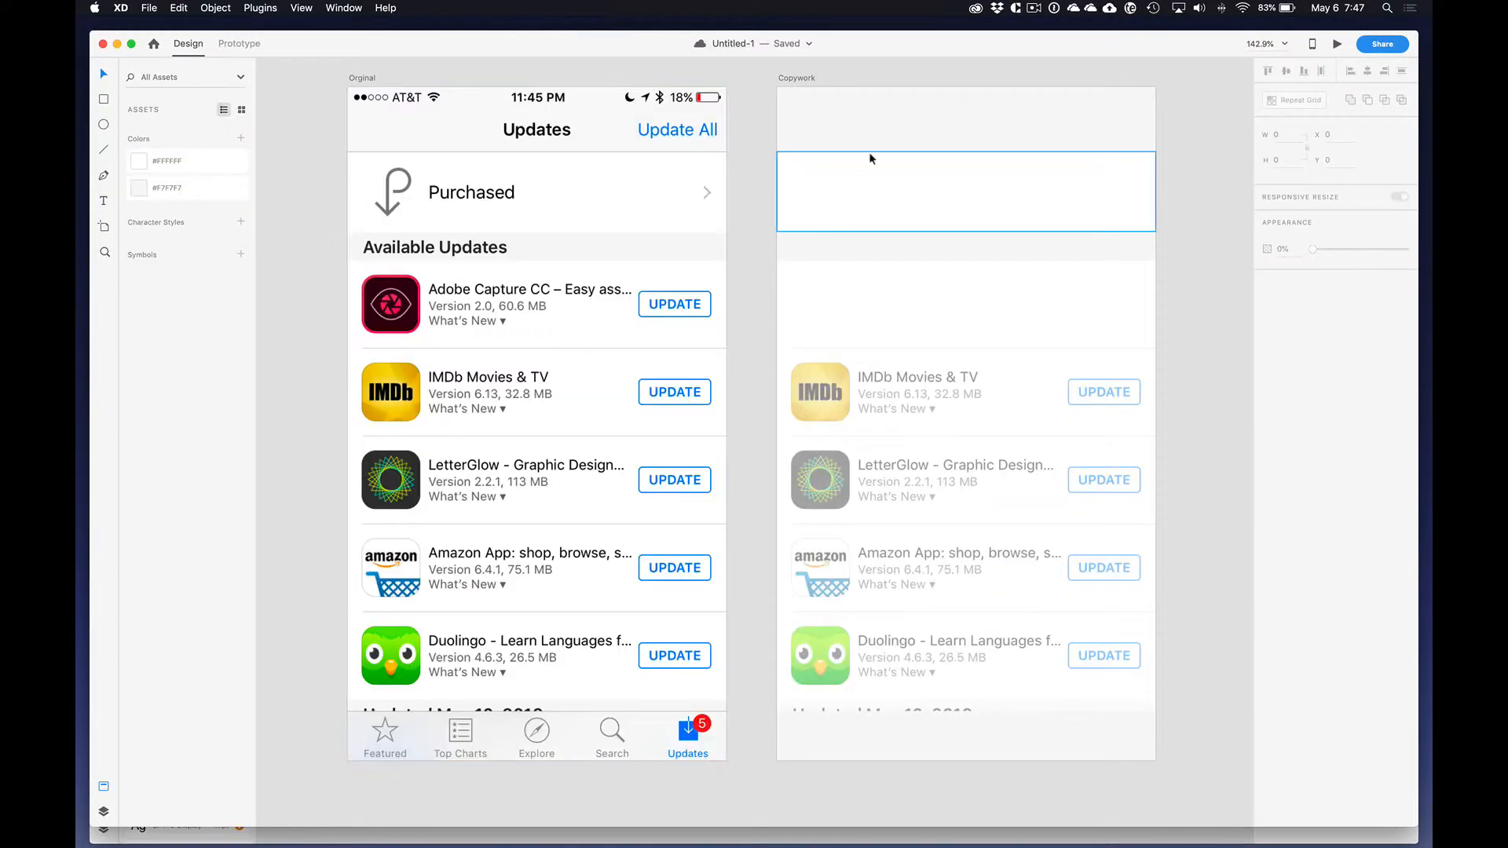
Step: Paste the copied bars onto the Copywork artboard in Untitled-1 and delete the navigation bar, keeping the status bar
click(882, 124)
click(809, 78)
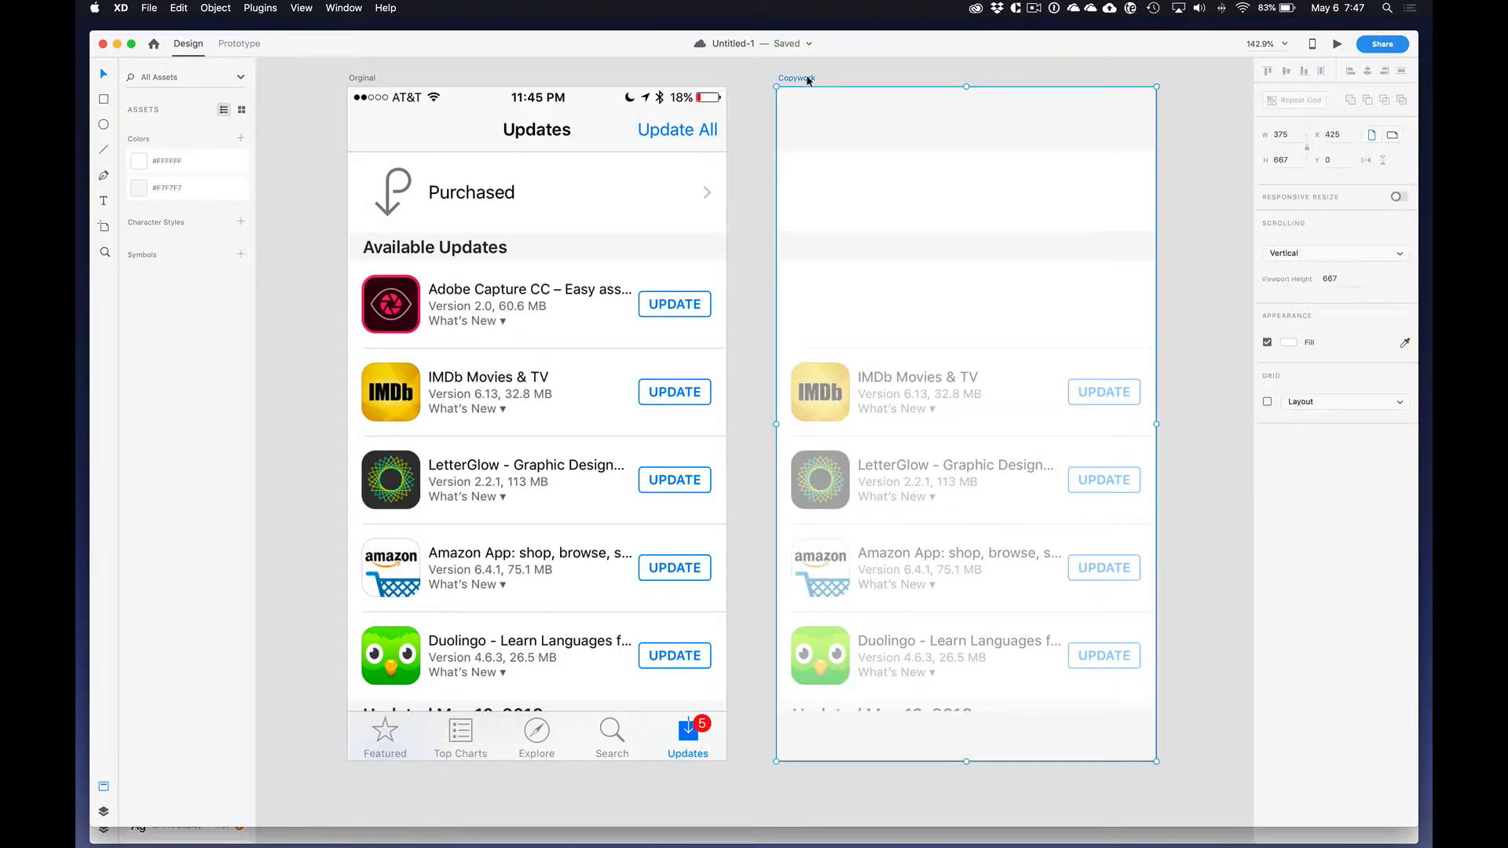
key(cmd+v)
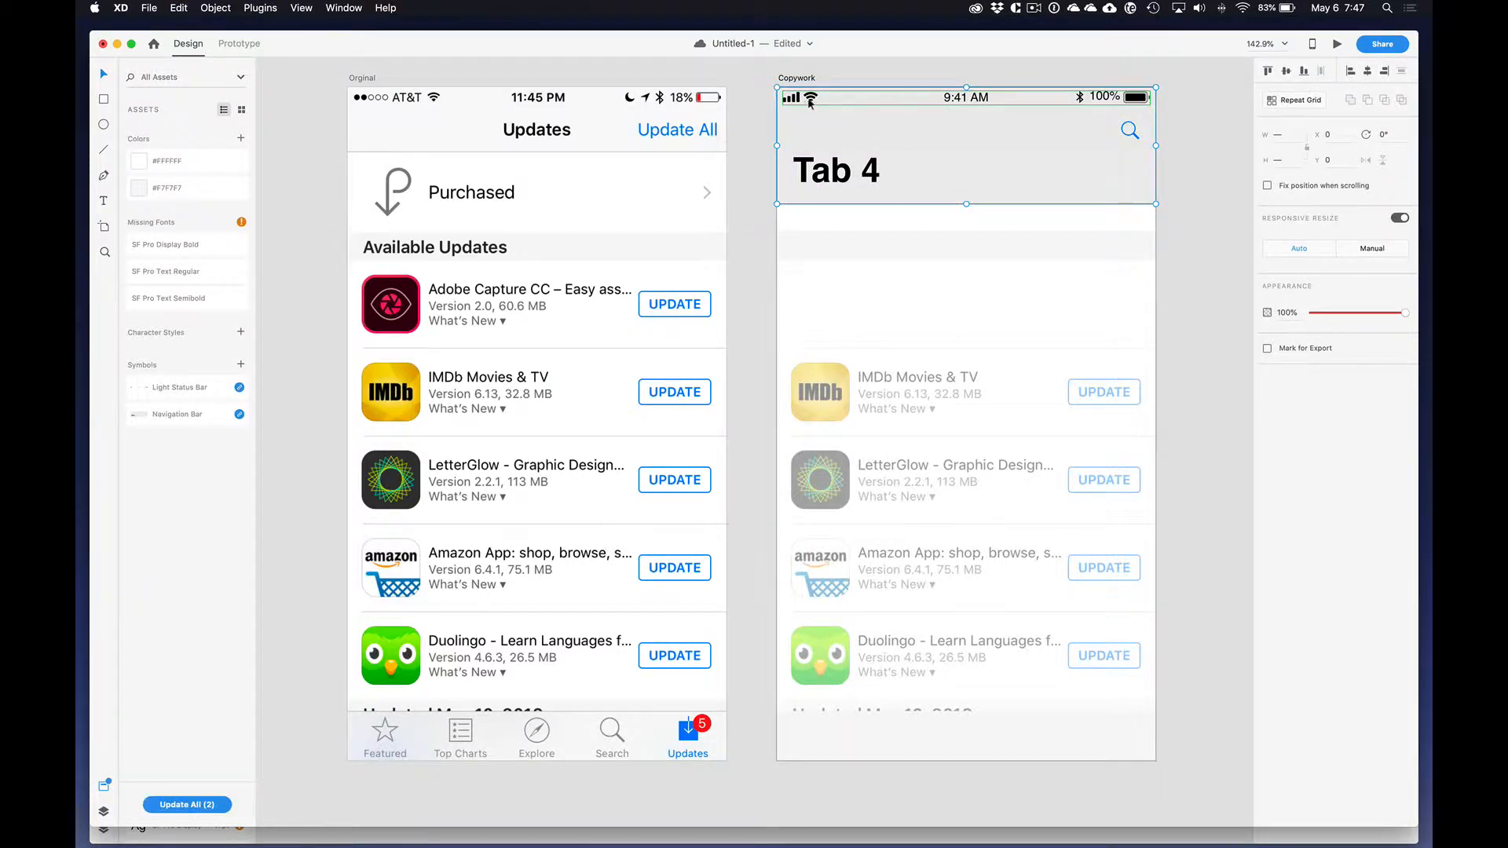
key(Delete)
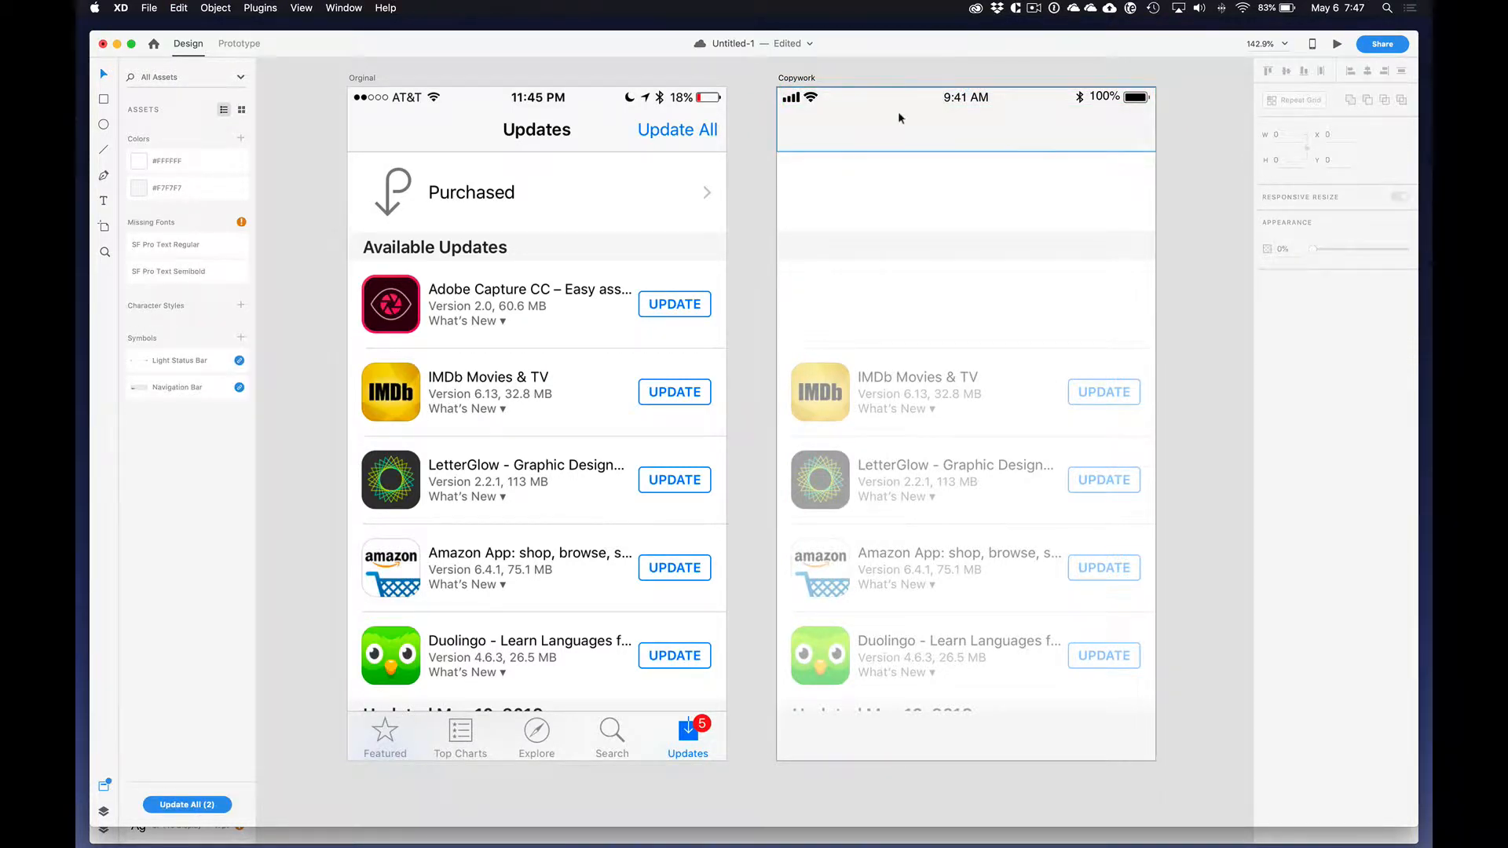
click(845, 97)
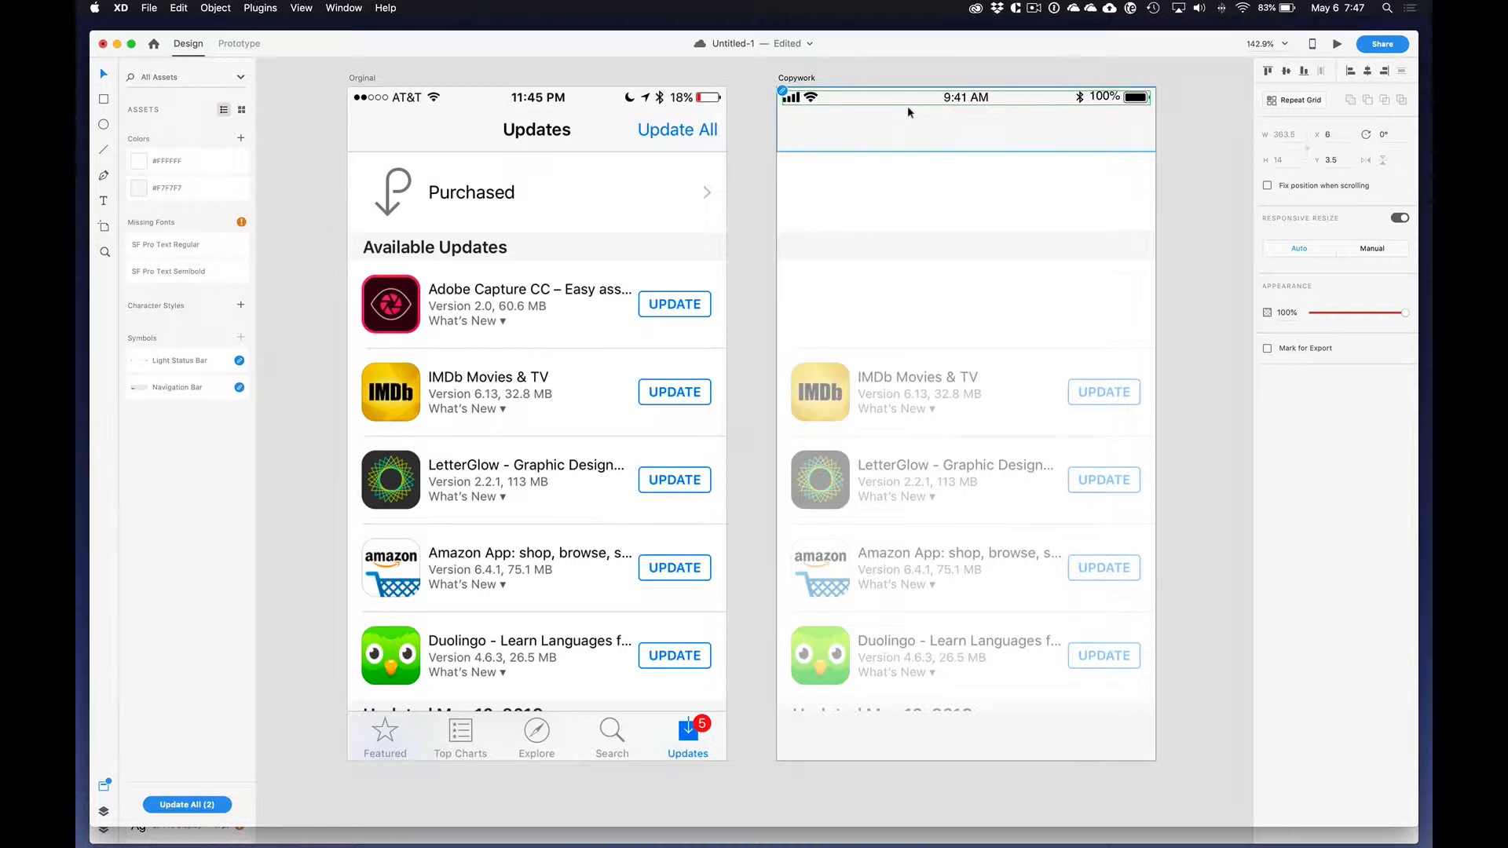
drag(812, 97, 727, 170)
key(super+z)
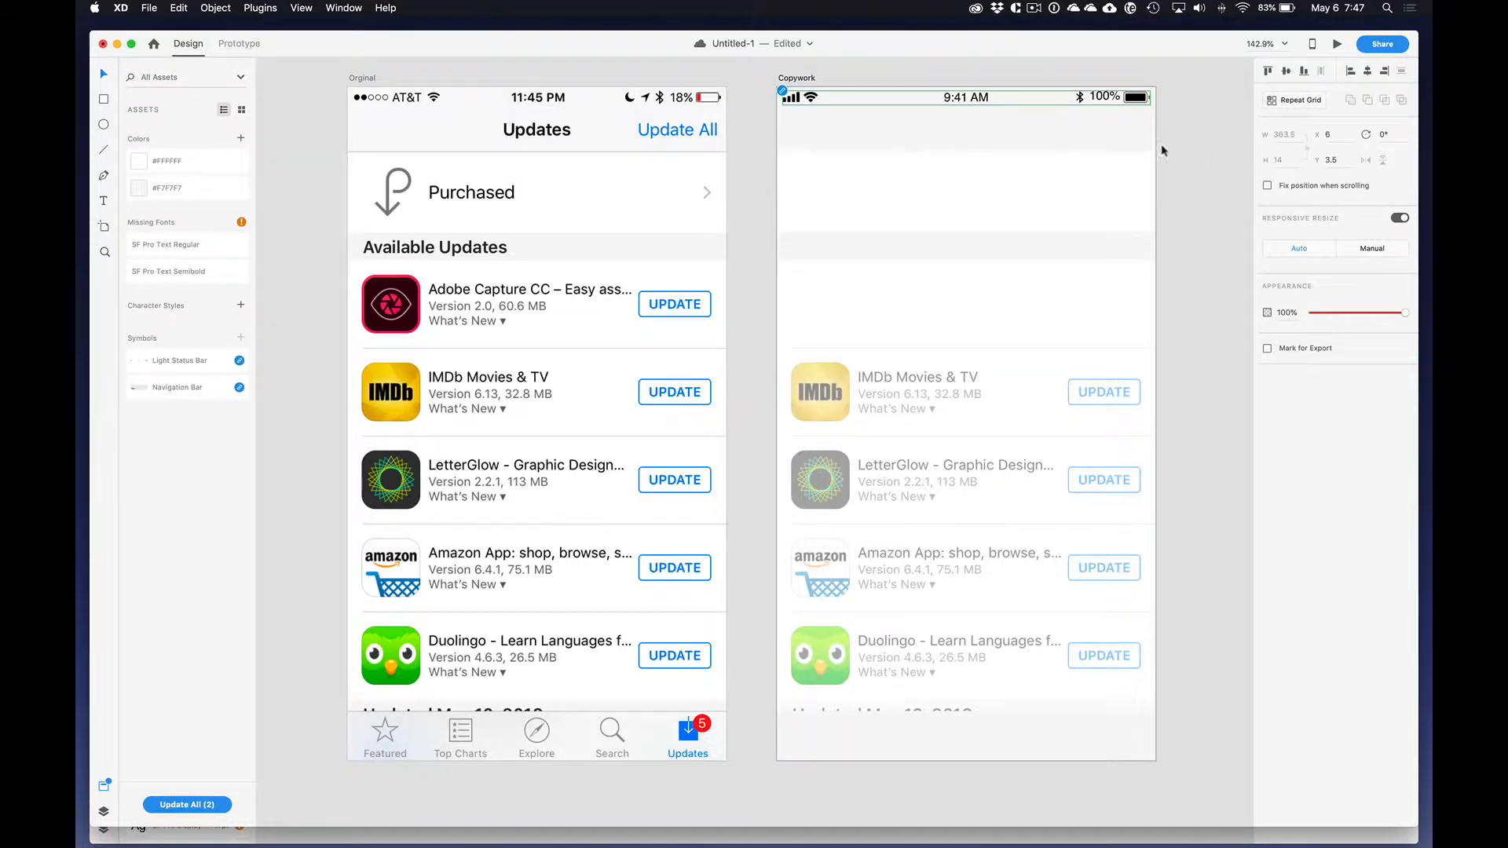
double_click(1134, 103)
click(1239, 202)
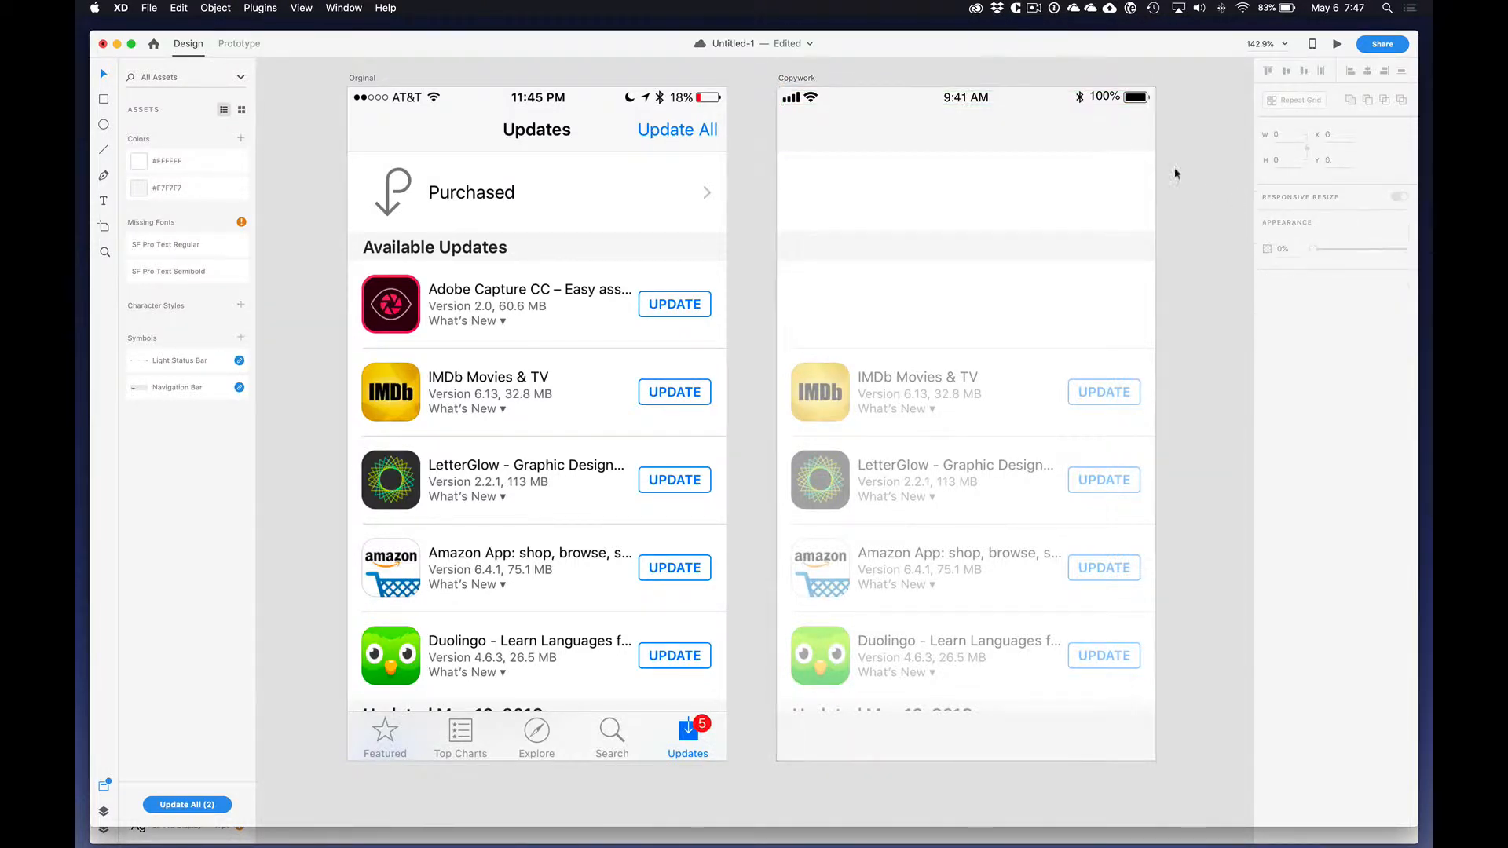
Step: Hide the navigation bar, Purchased row and Available Updates header rectangles on the Copywork artboard
click(105, 204)
key(v)
click(844, 135)
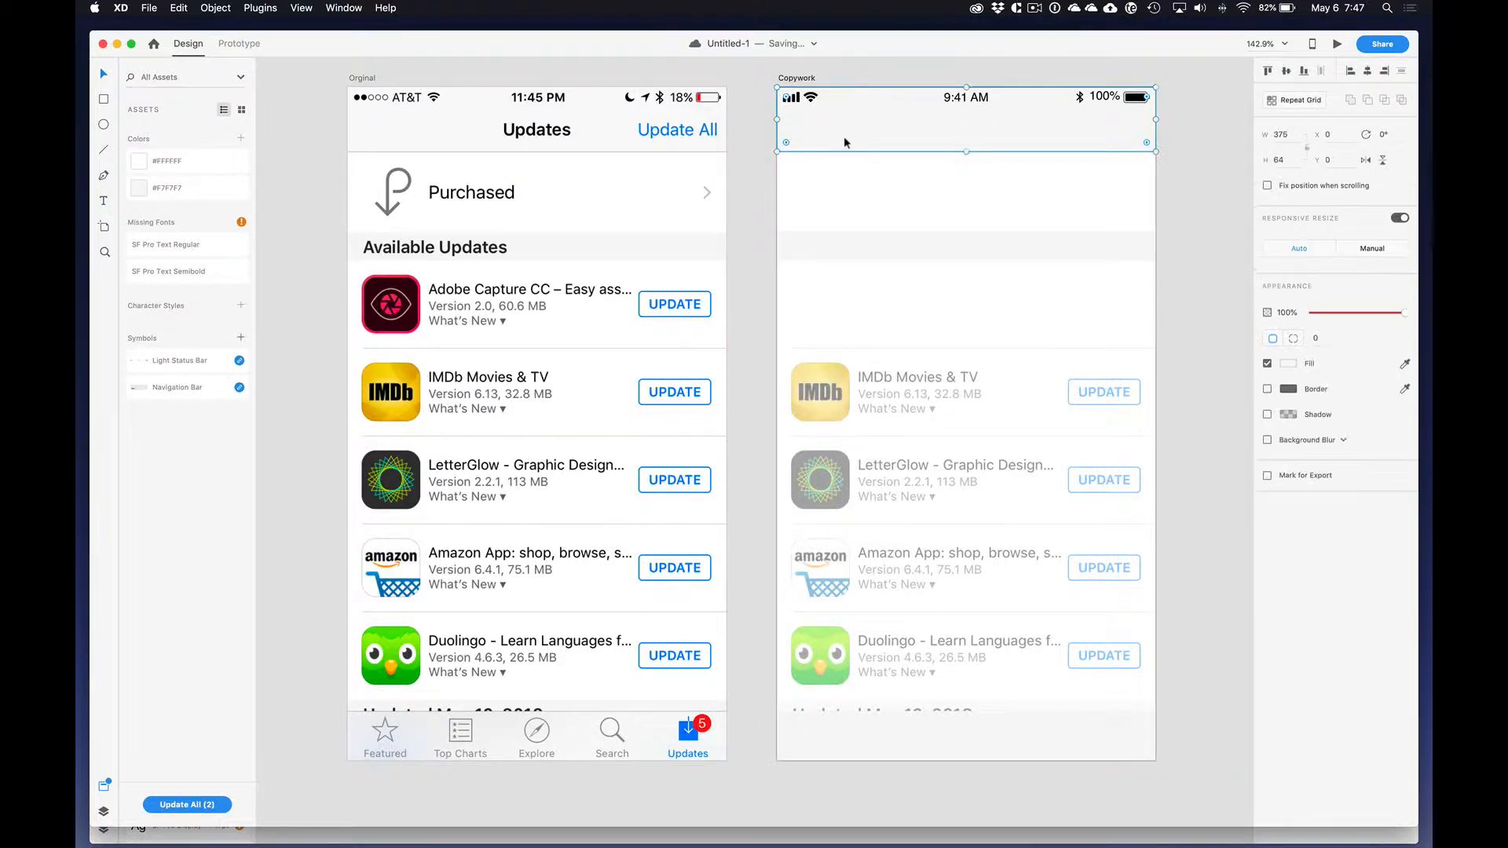
shift+click(856, 217)
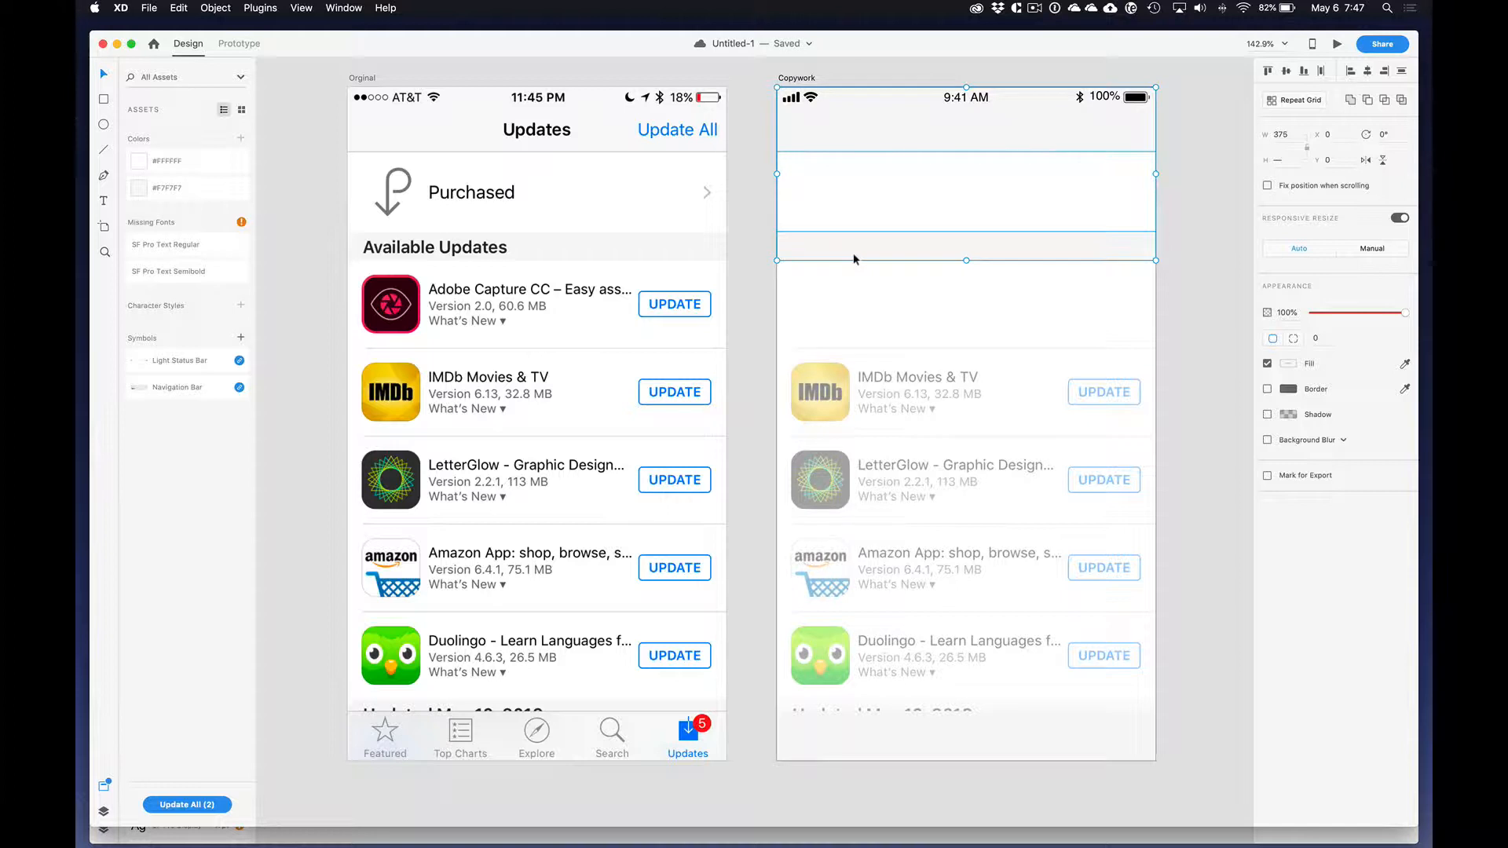
right_click(853, 253)
click(915, 352)
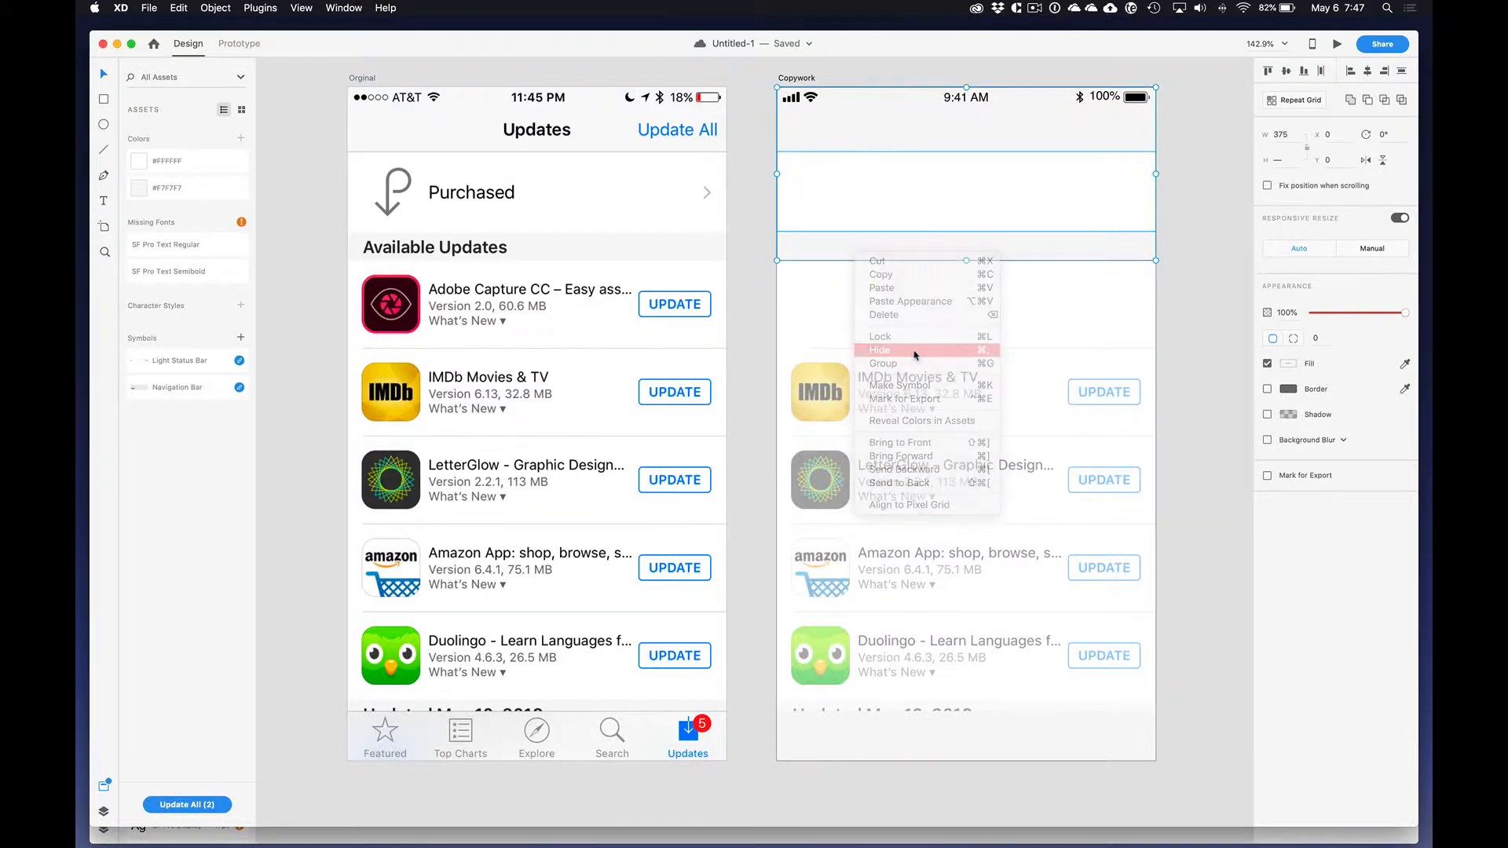
click(1185, 176)
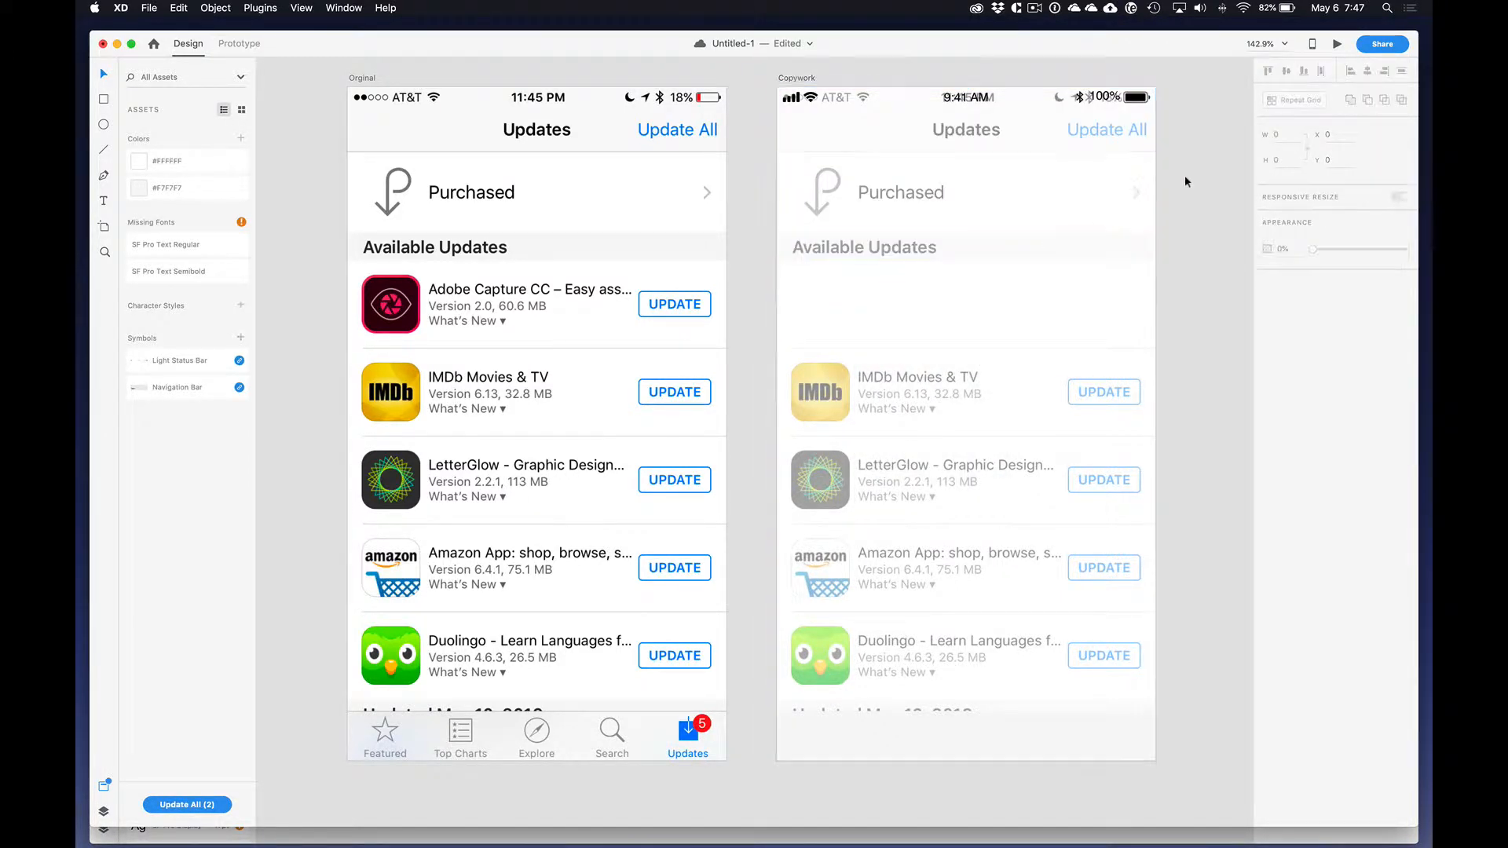
Step: Add the text "Updates" on the Copywork artboard and fit it over the faded title at size 16
key(t)
click(995, 132)
text(U)
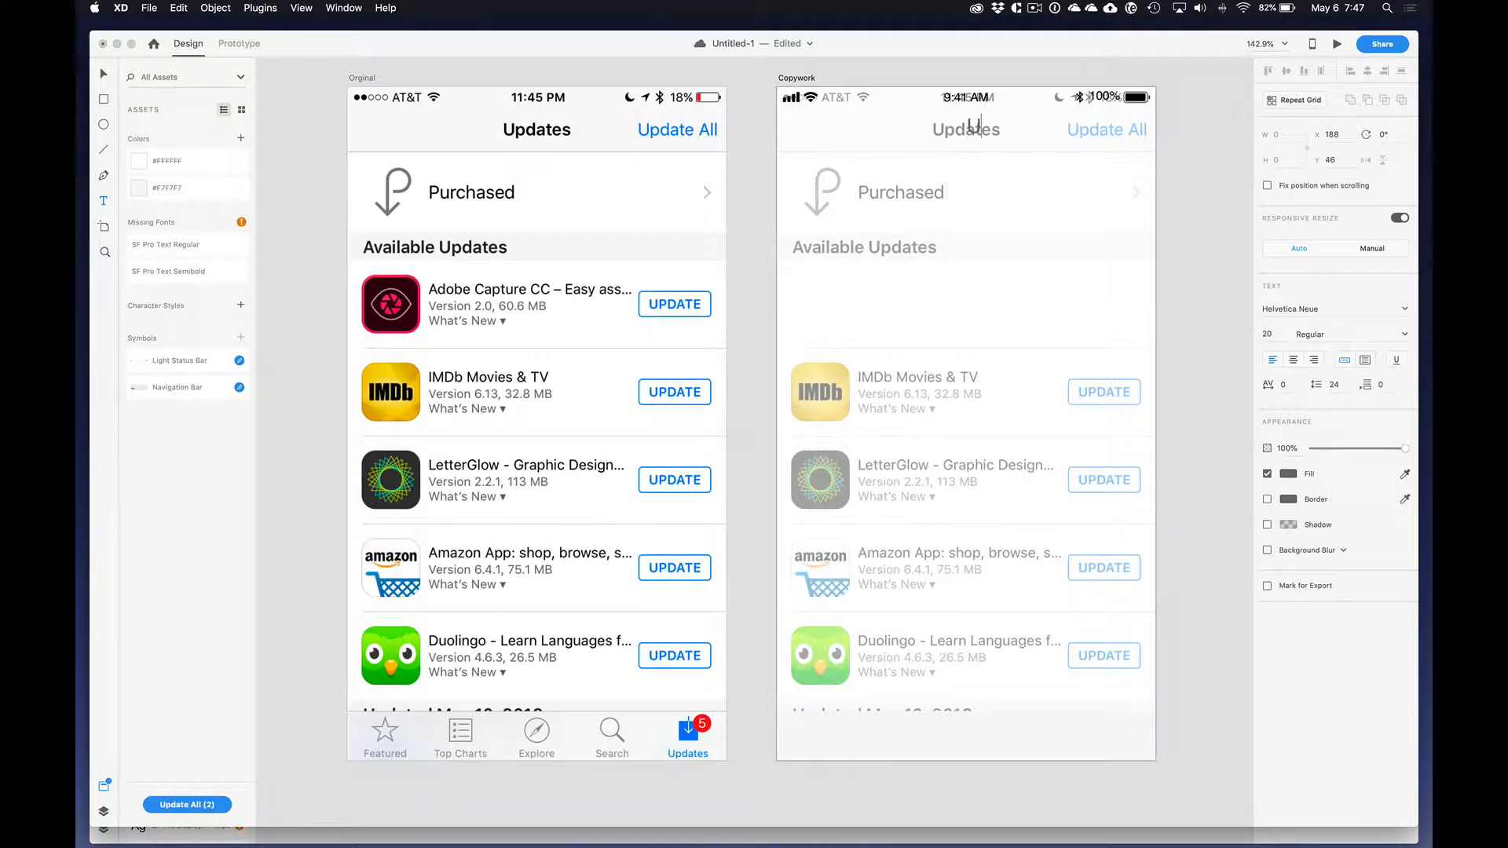
text(pdates)
key(Escape)
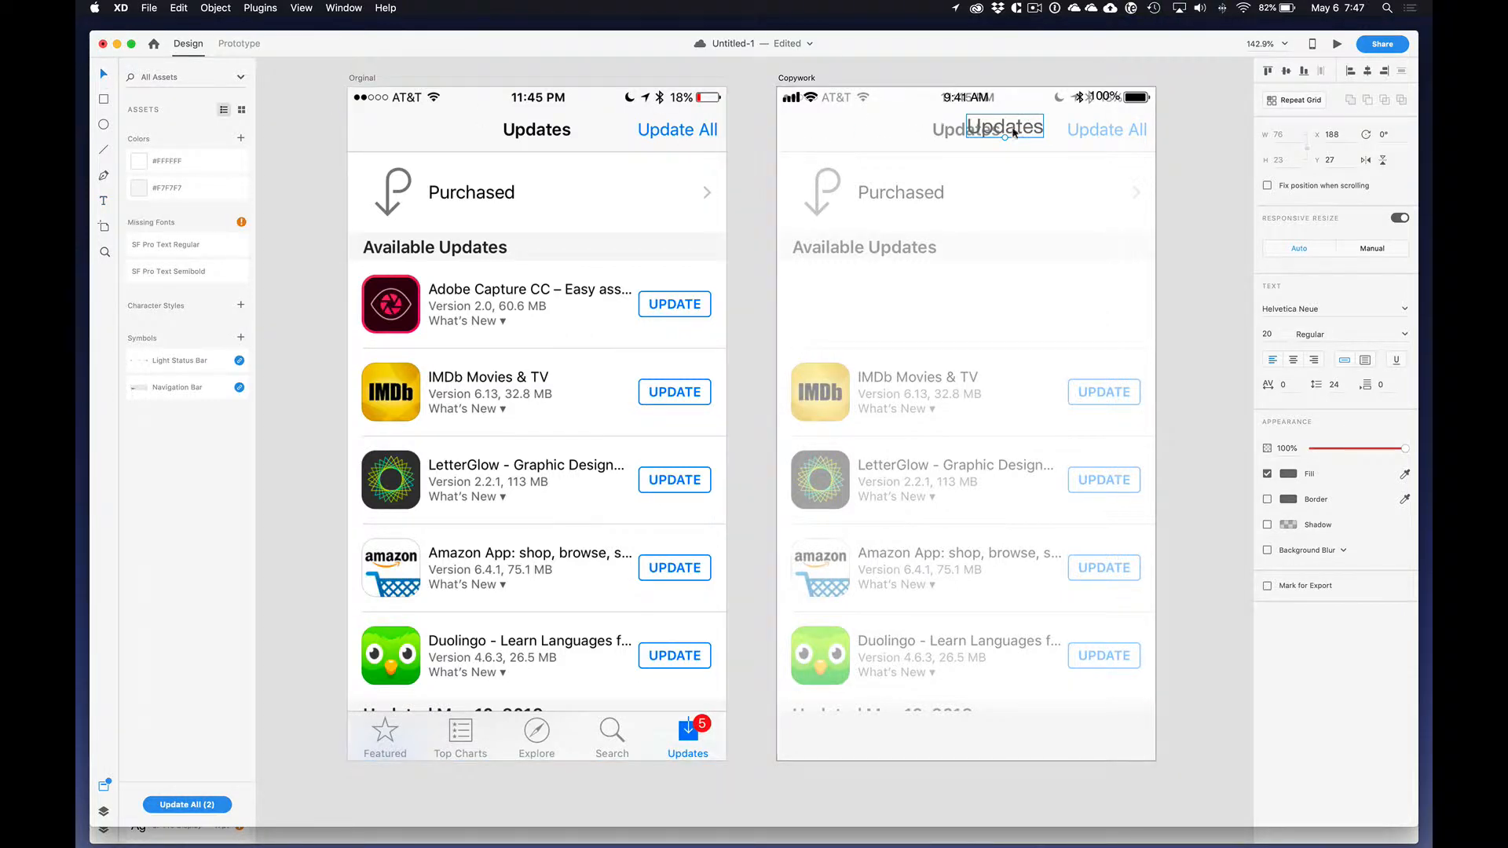
drag(1006, 138, 982, 130)
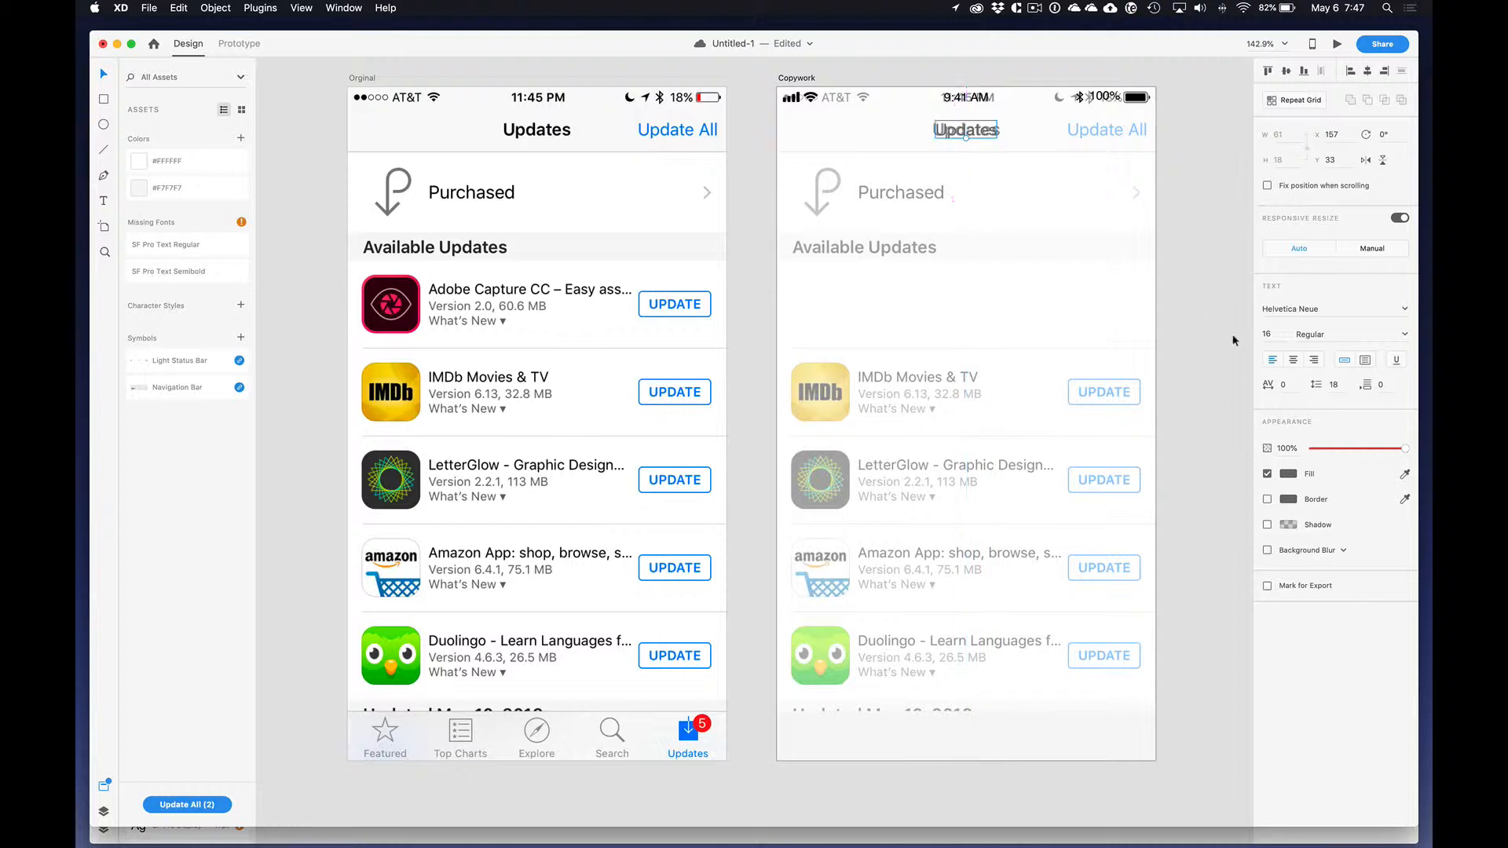
Step: Set the Updates title's font to SF UI Display with the Bold weight
click(1365, 308)
text(SF UI)
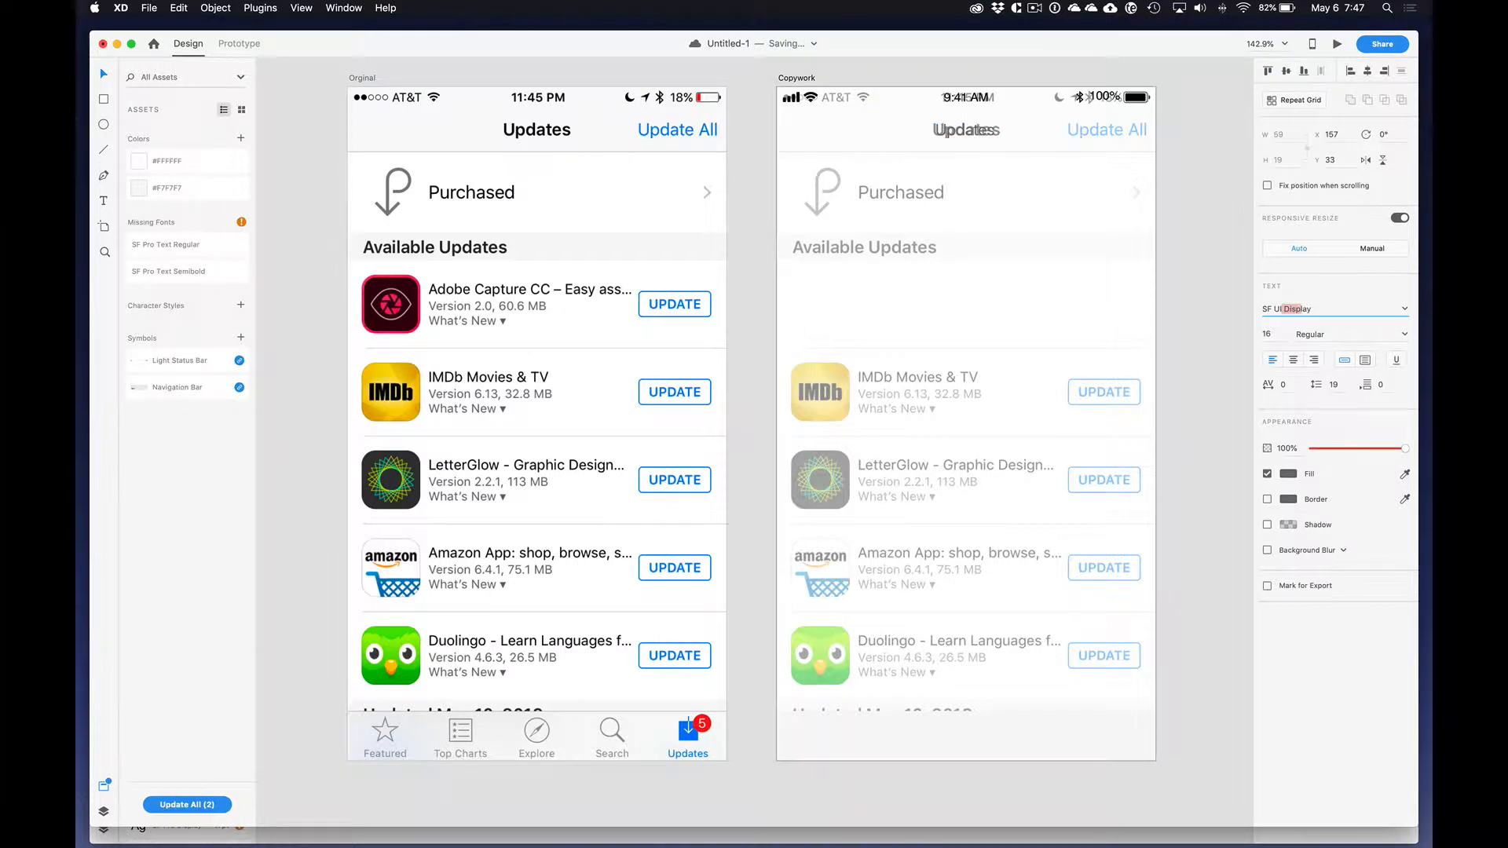
key(Return)
click(1403, 336)
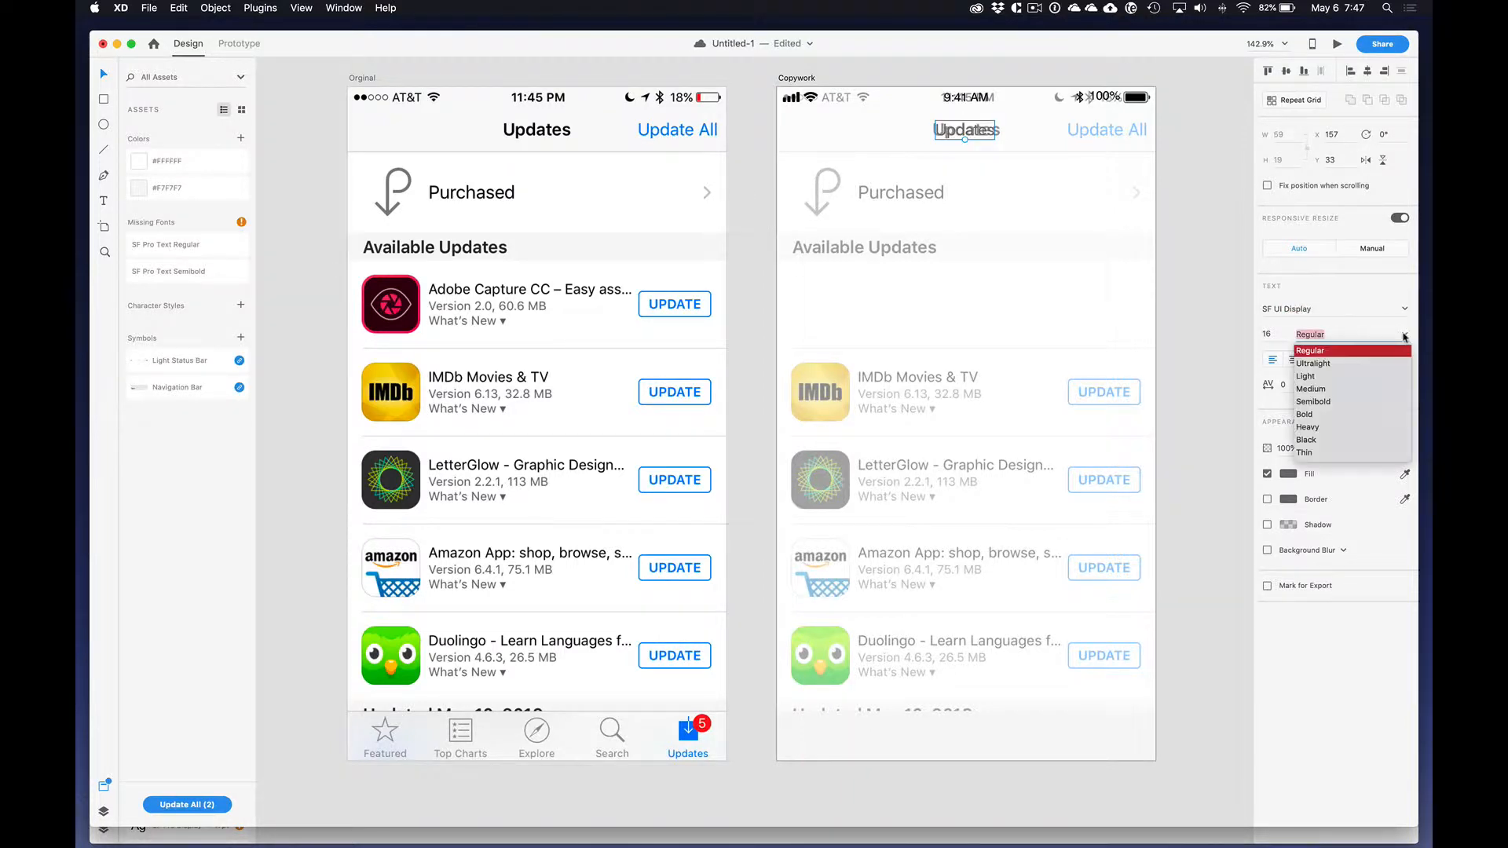
click(1322, 417)
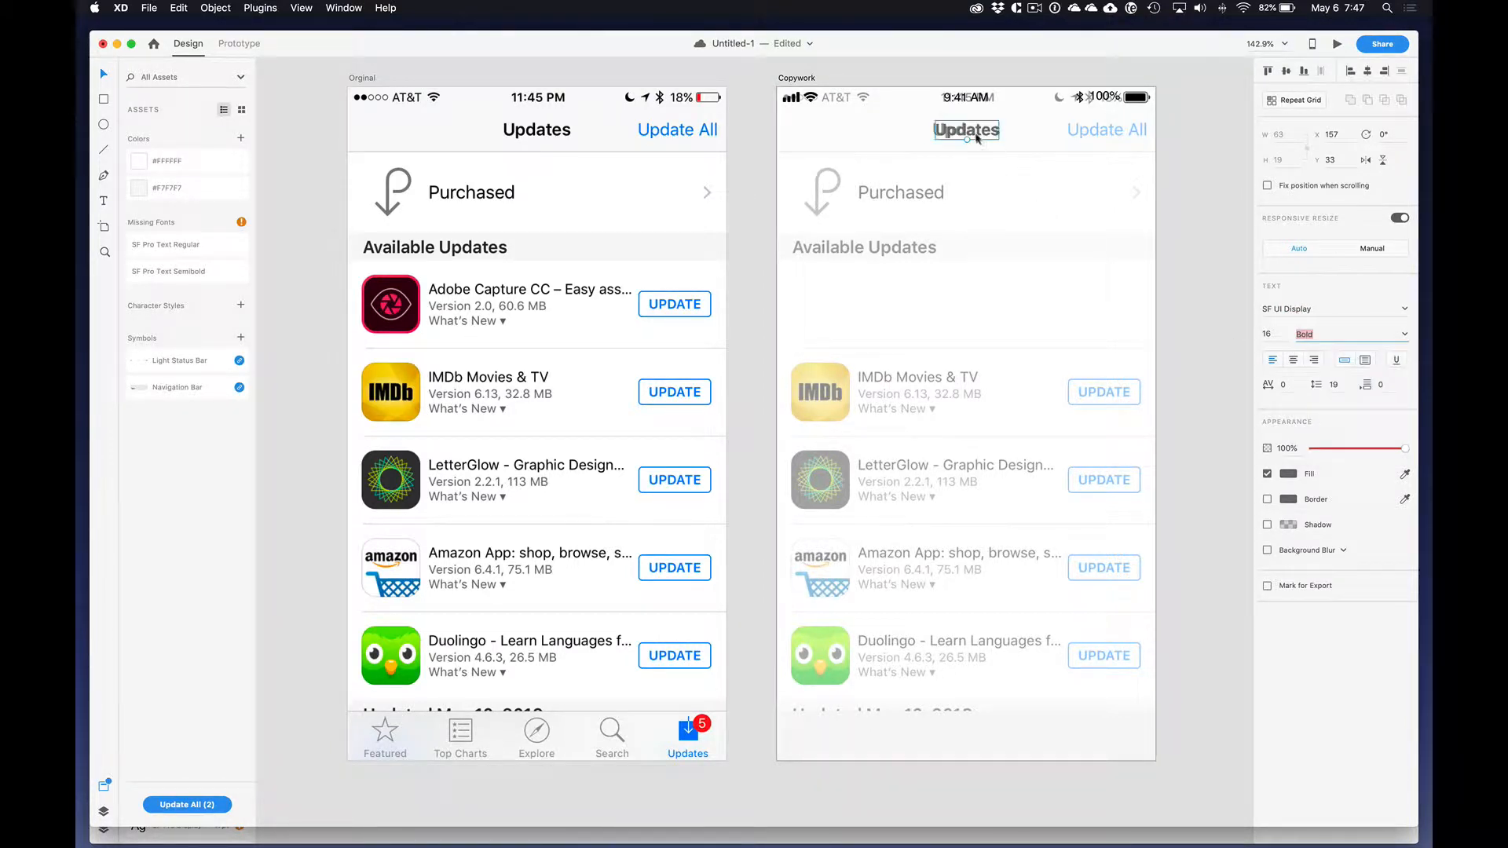
Step: Set the Updates title to size 17 and duplicate it over the faded link, retyping the copy as "Update All"
drag(976, 137, 1114, 132)
double_click(1114, 132)
text(Update All)
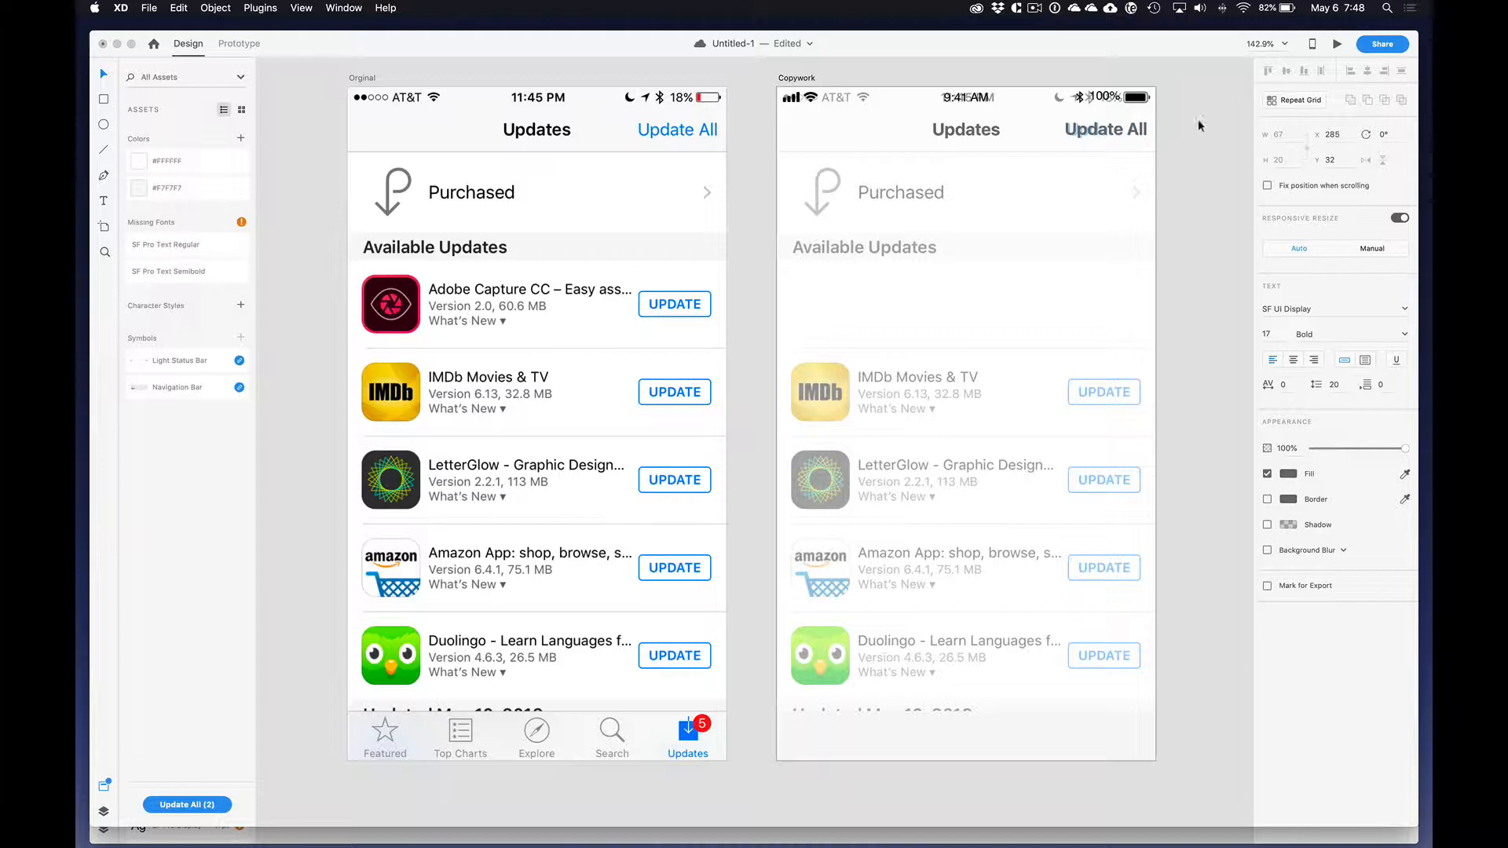
key(Escape)
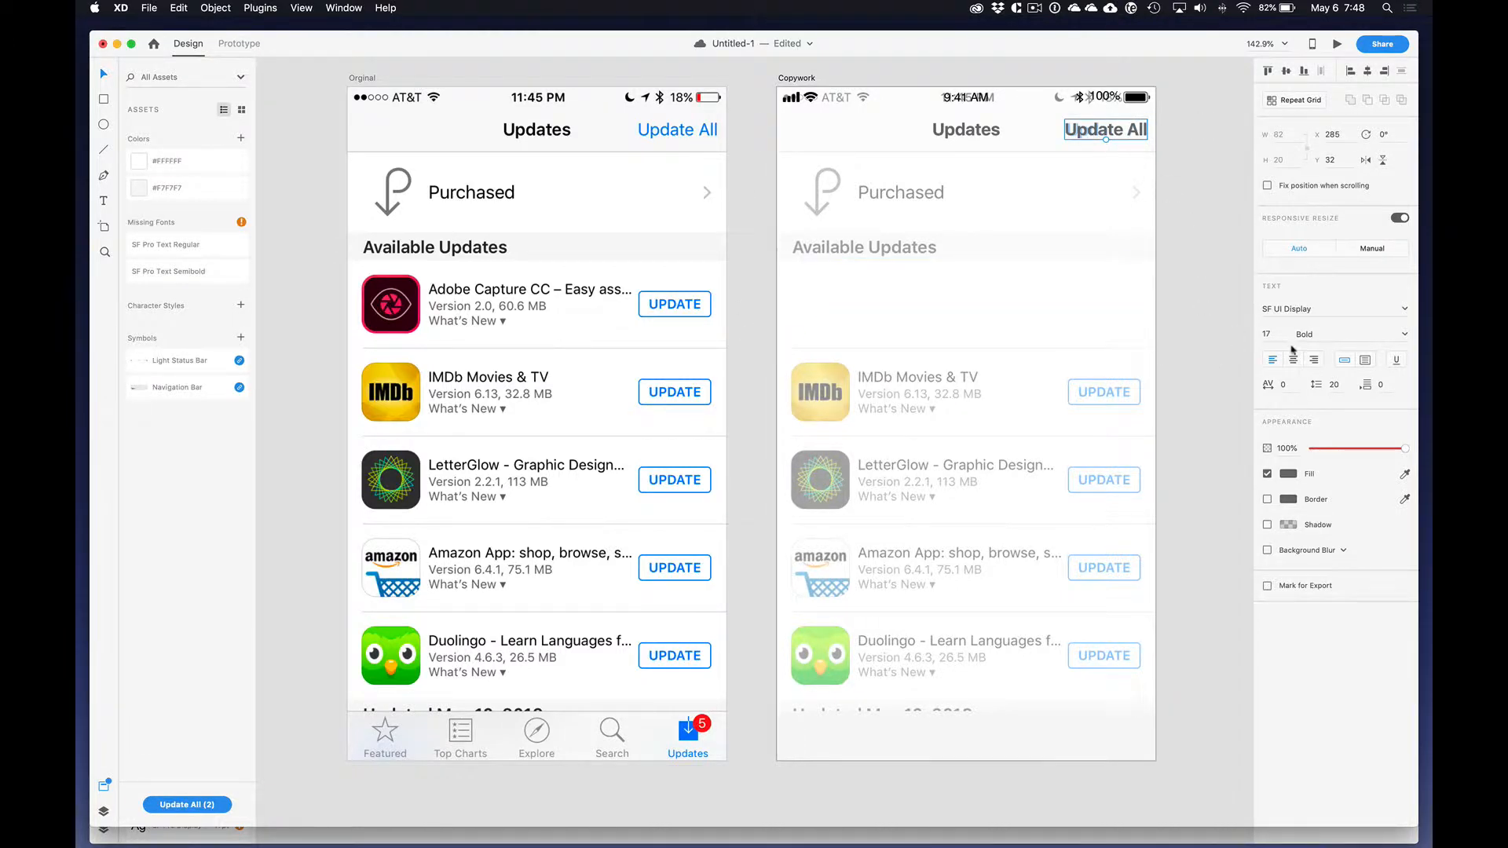
Step: Fill the Update All text with the blue sampled from the original's Updates tab icon and save #007AFF as a color asset
click(1405, 474)
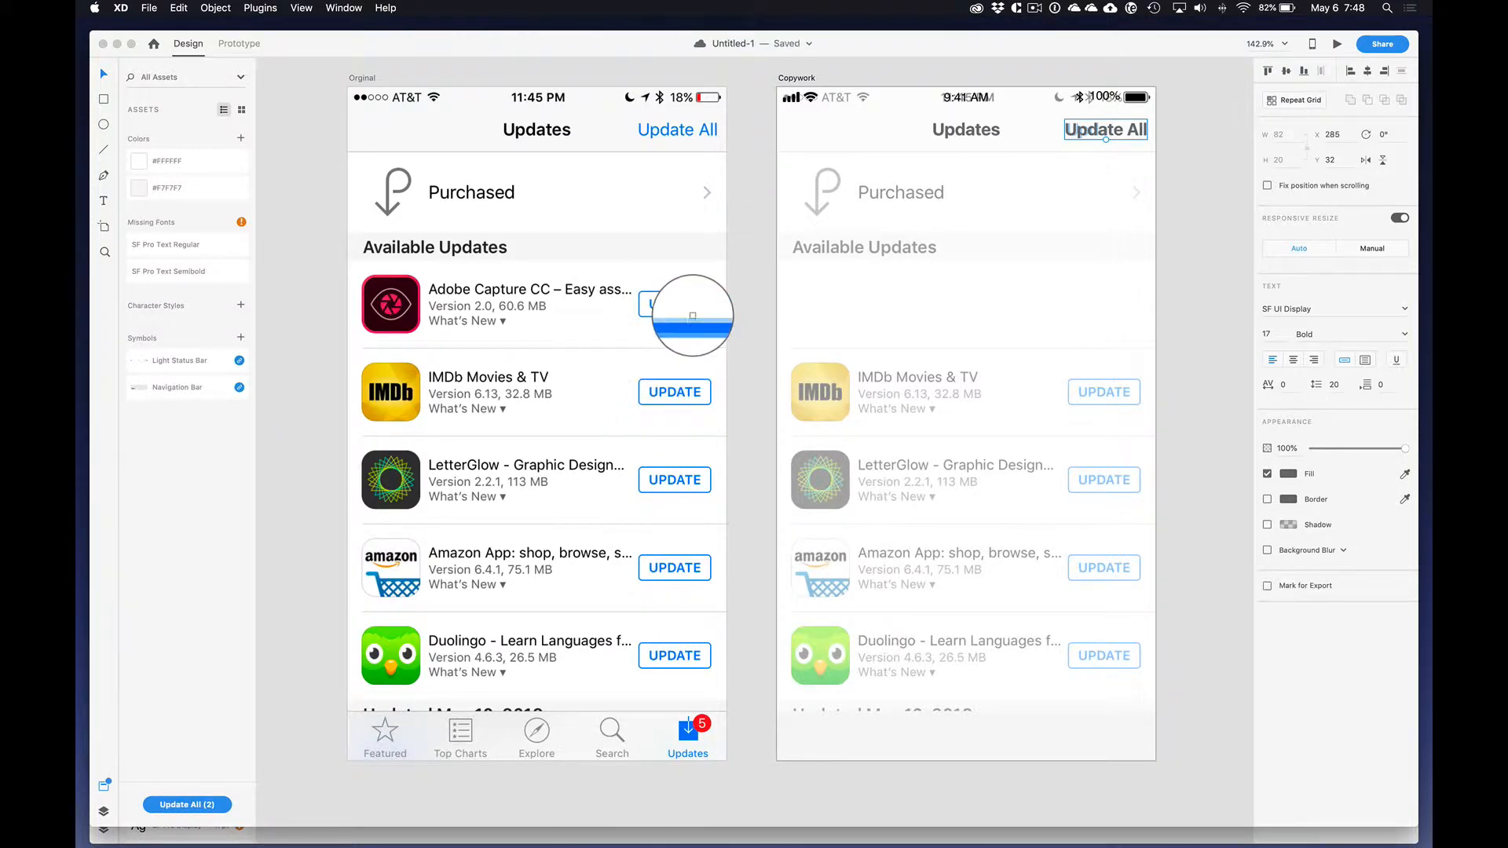
click(683, 737)
click(241, 138)
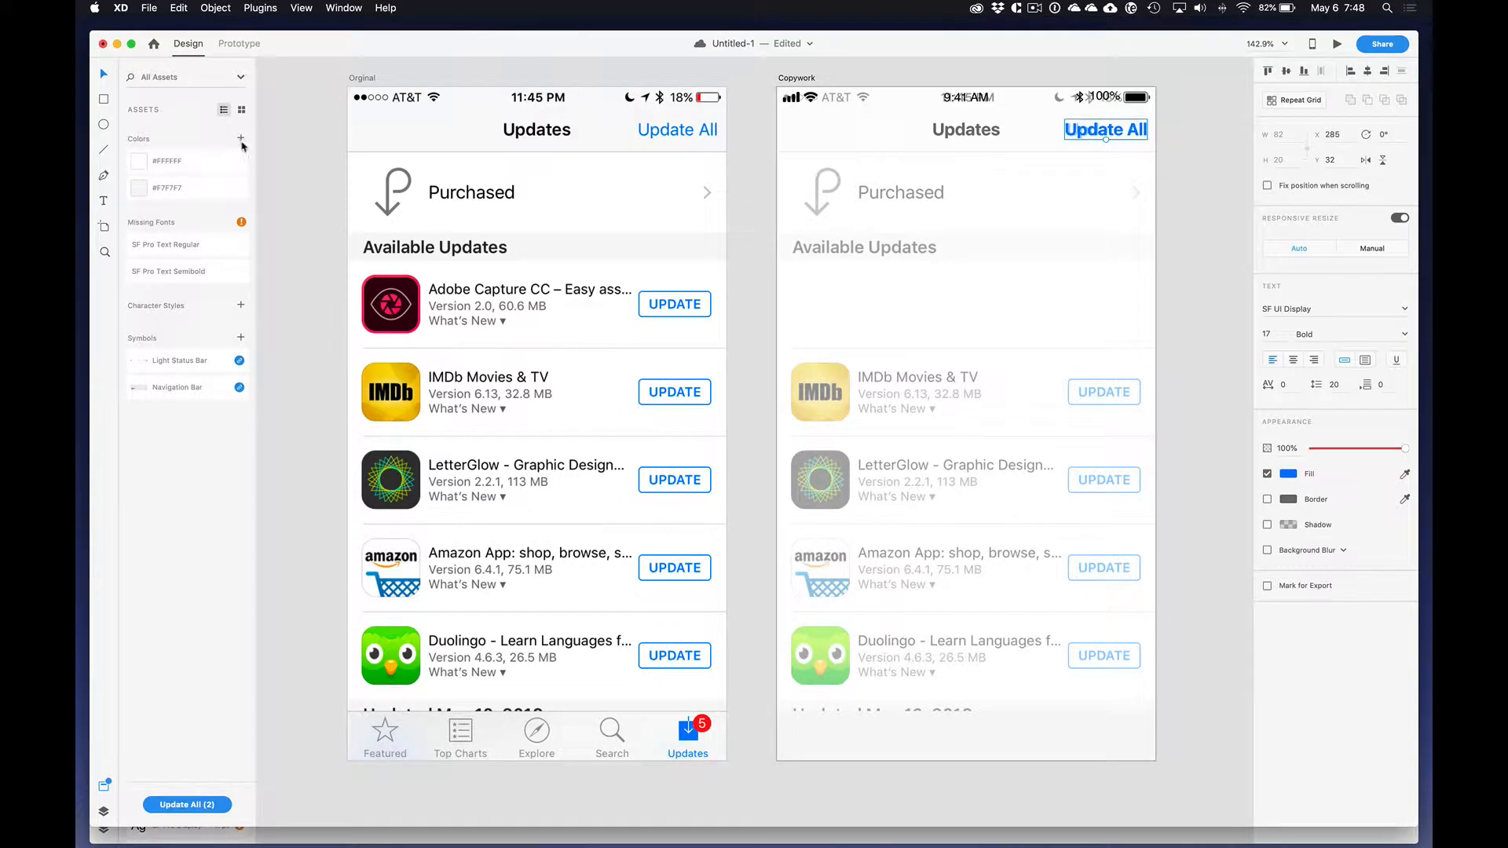
Step: Change the Update All text to the Regular weight and align it over the faded link
drag(1104, 135, 1106, 136)
click(1403, 337)
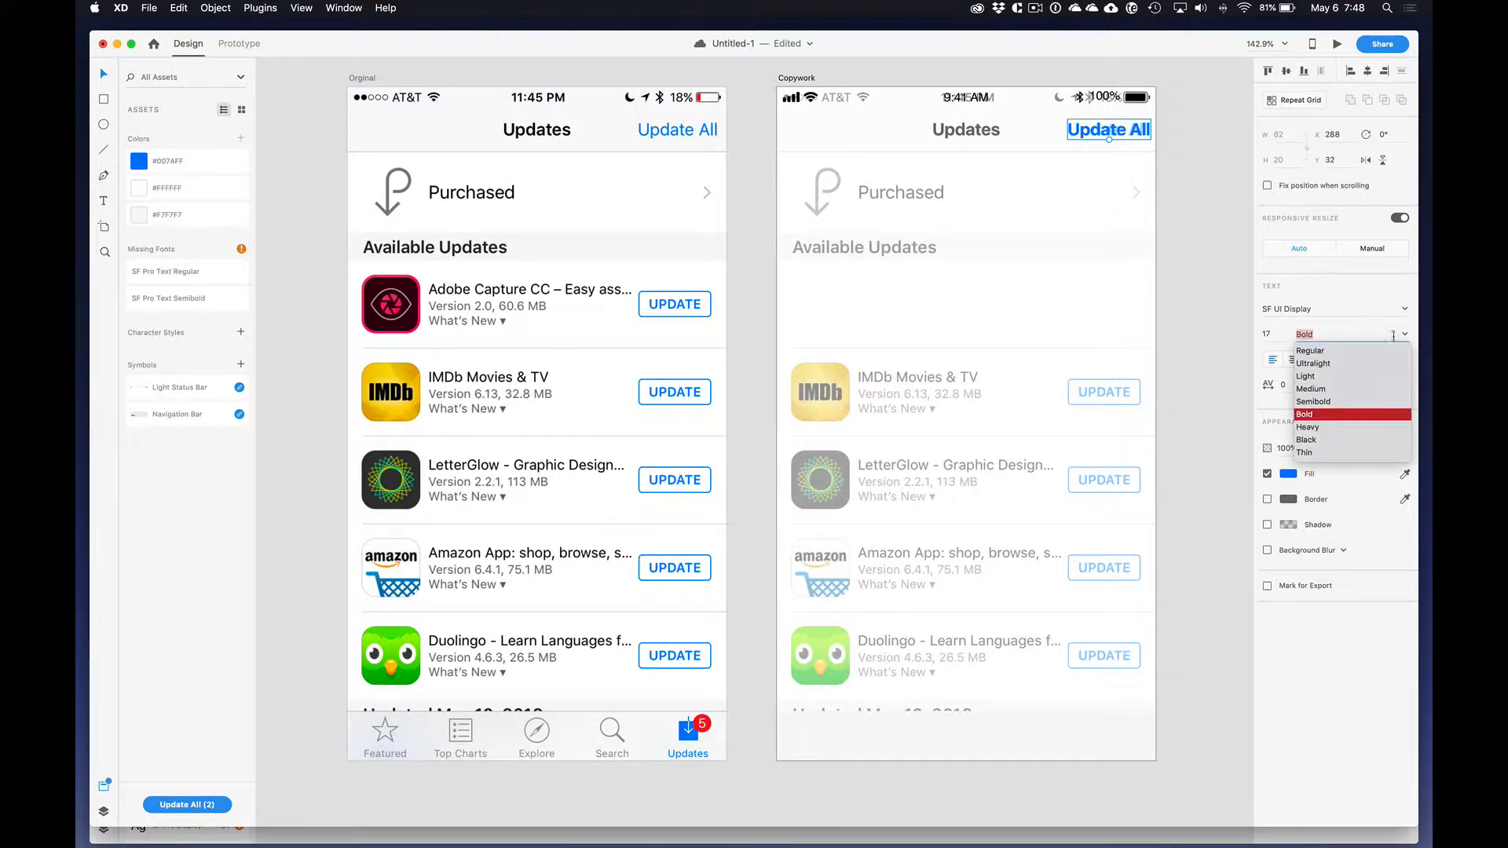
click(1333, 353)
drag(1119, 136, 1120, 135)
click(1170, 142)
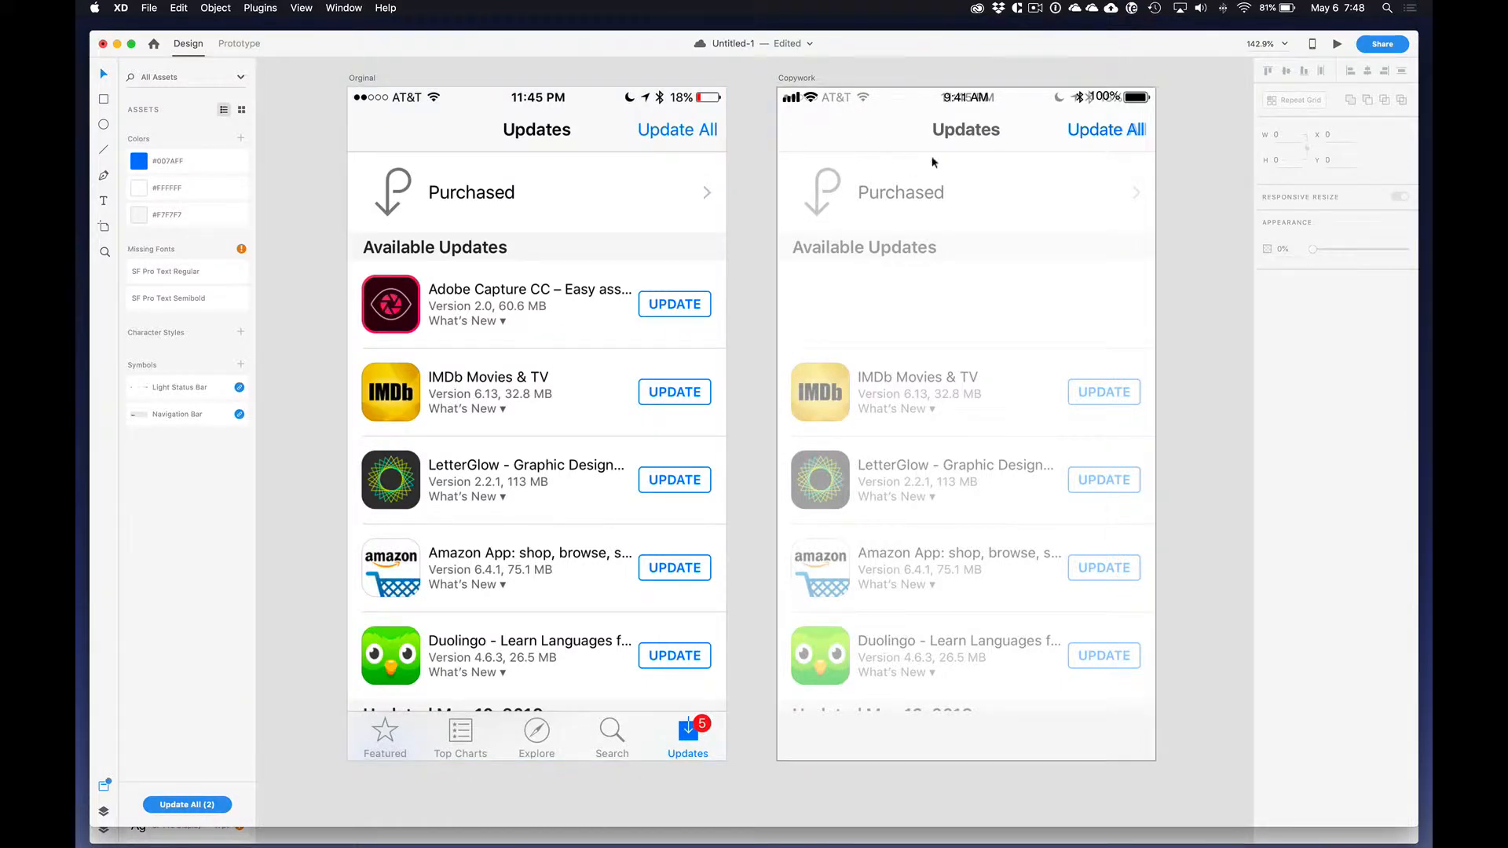
Step: Duplicate the Updates title onto the Purchased row and retype the copy as "Purchased"
drag(966, 129, 897, 194)
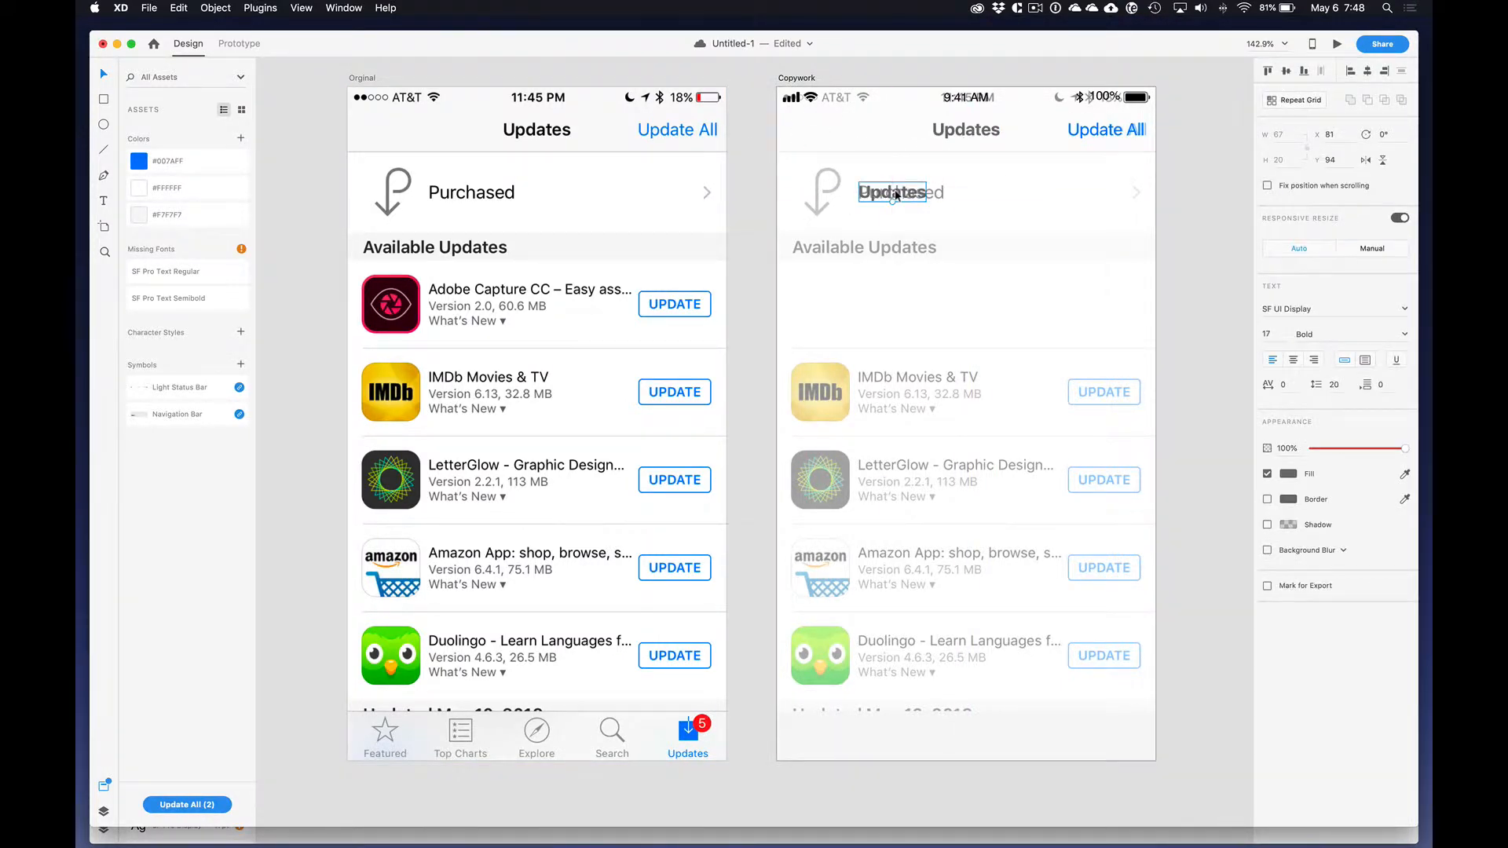
double_click(897, 195)
text(Purchased)
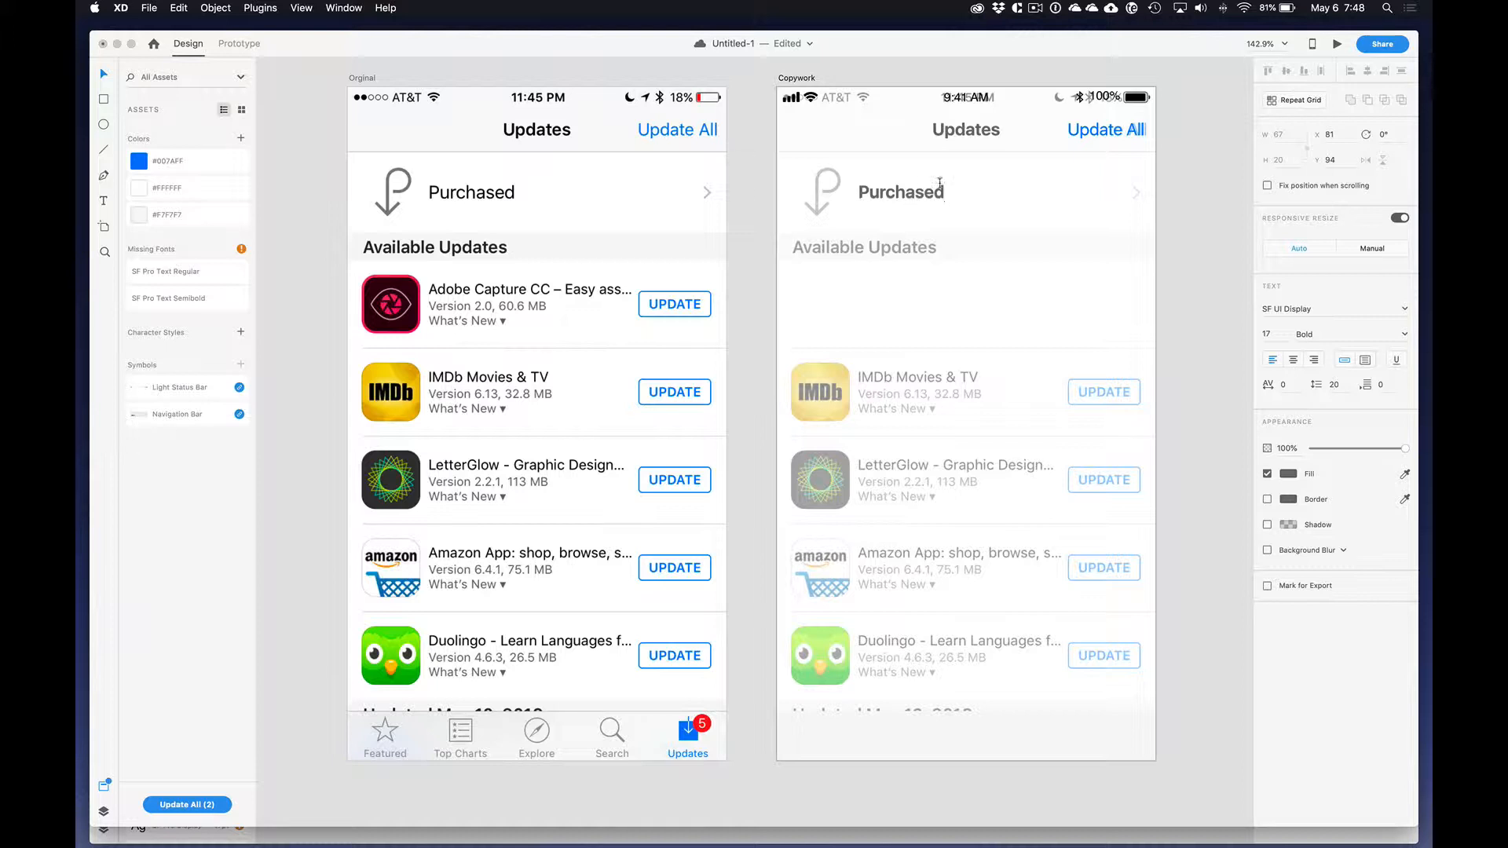
key(Escape)
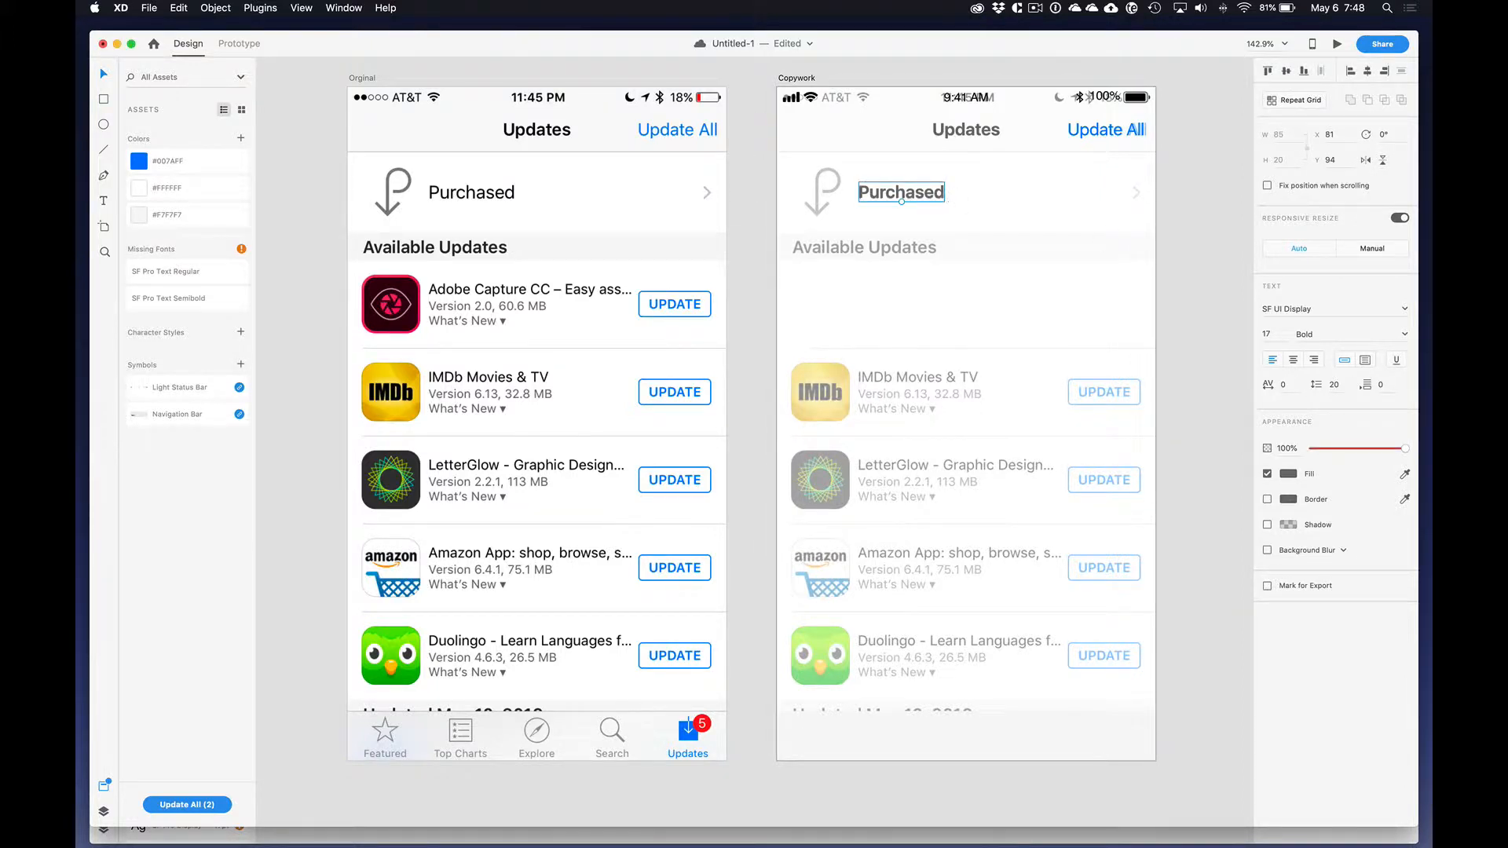
Step: Change the Purchased label to the Regular weight and nudge it over the faded label
click(1406, 336)
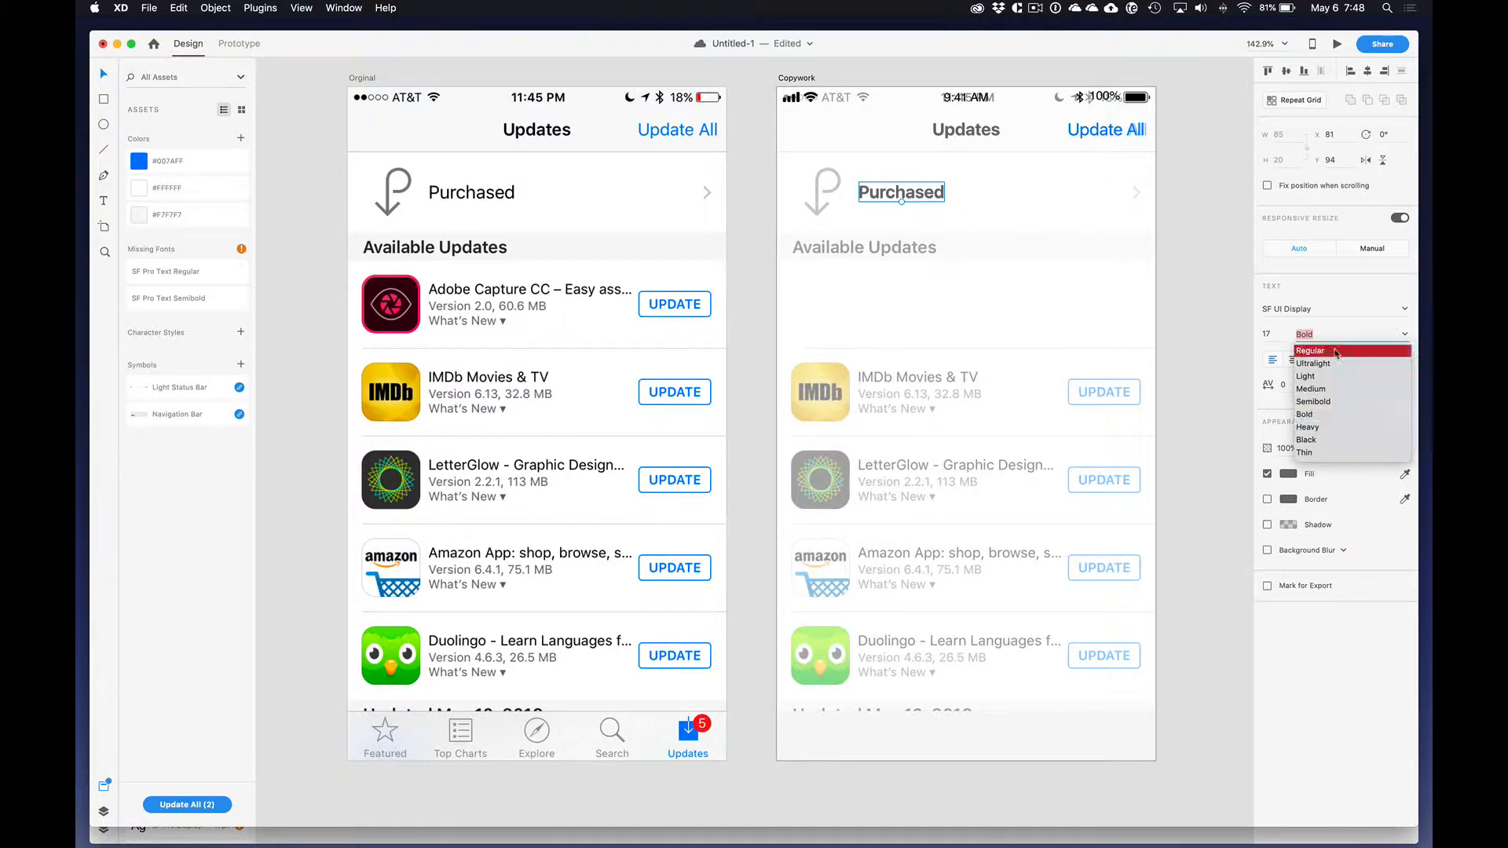
click(1347, 352)
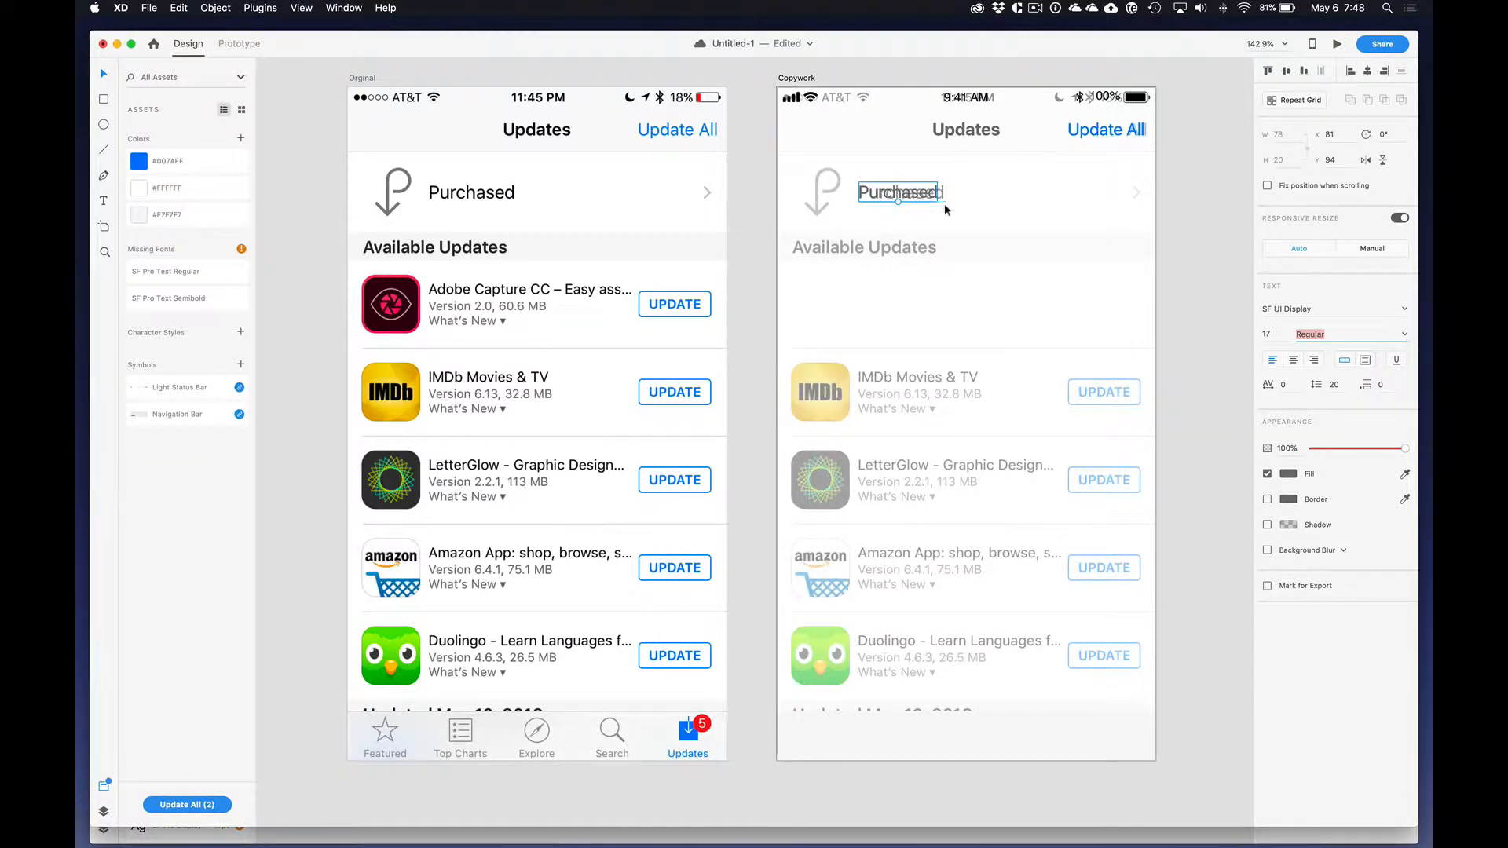
drag(924, 195, 921, 193)
click(1140, 192)
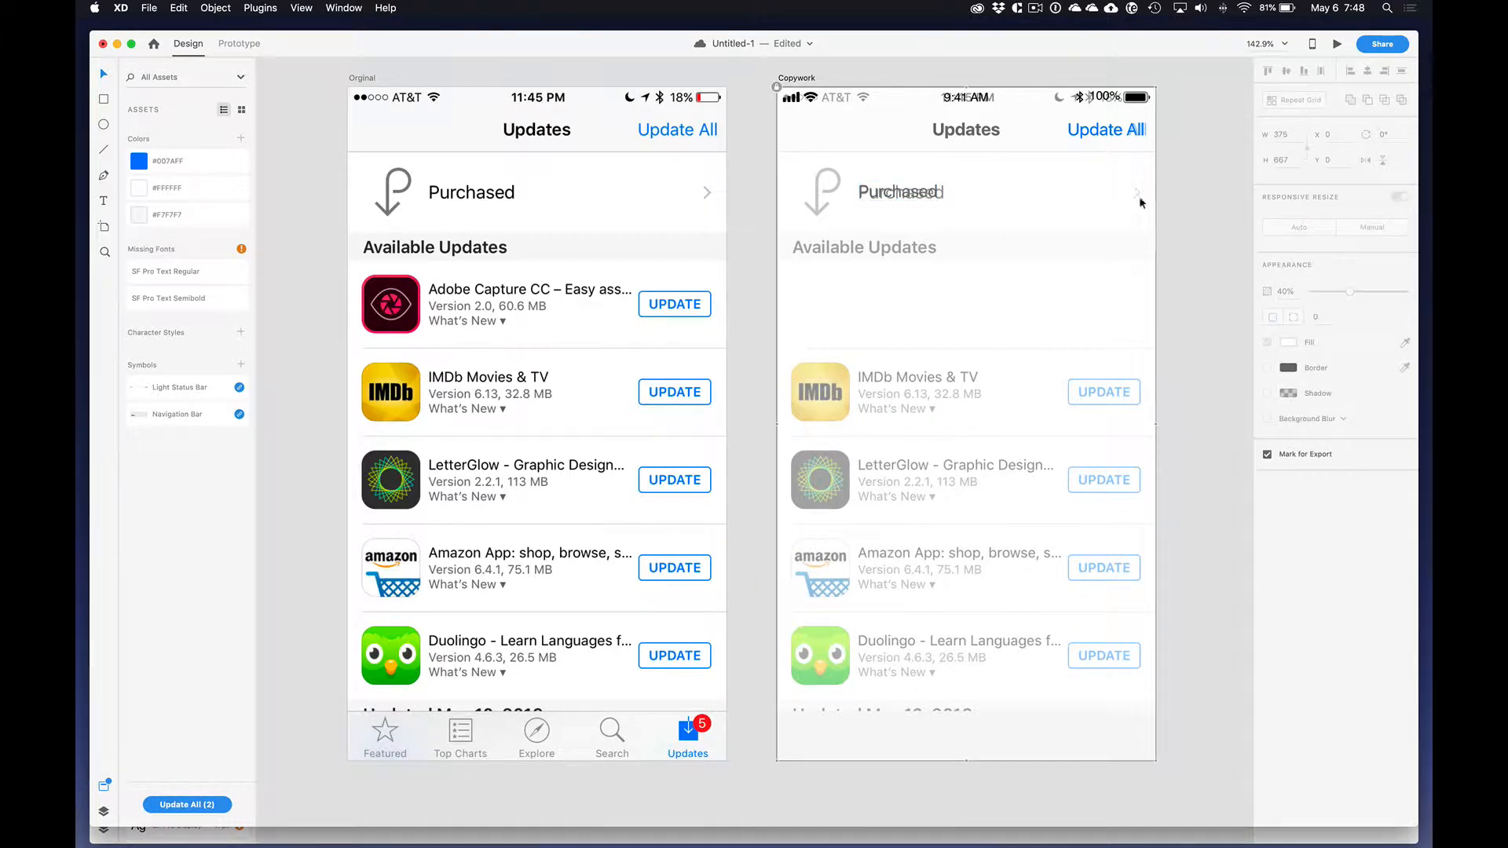
key(p)
click(1134, 188)
click(1138, 193)
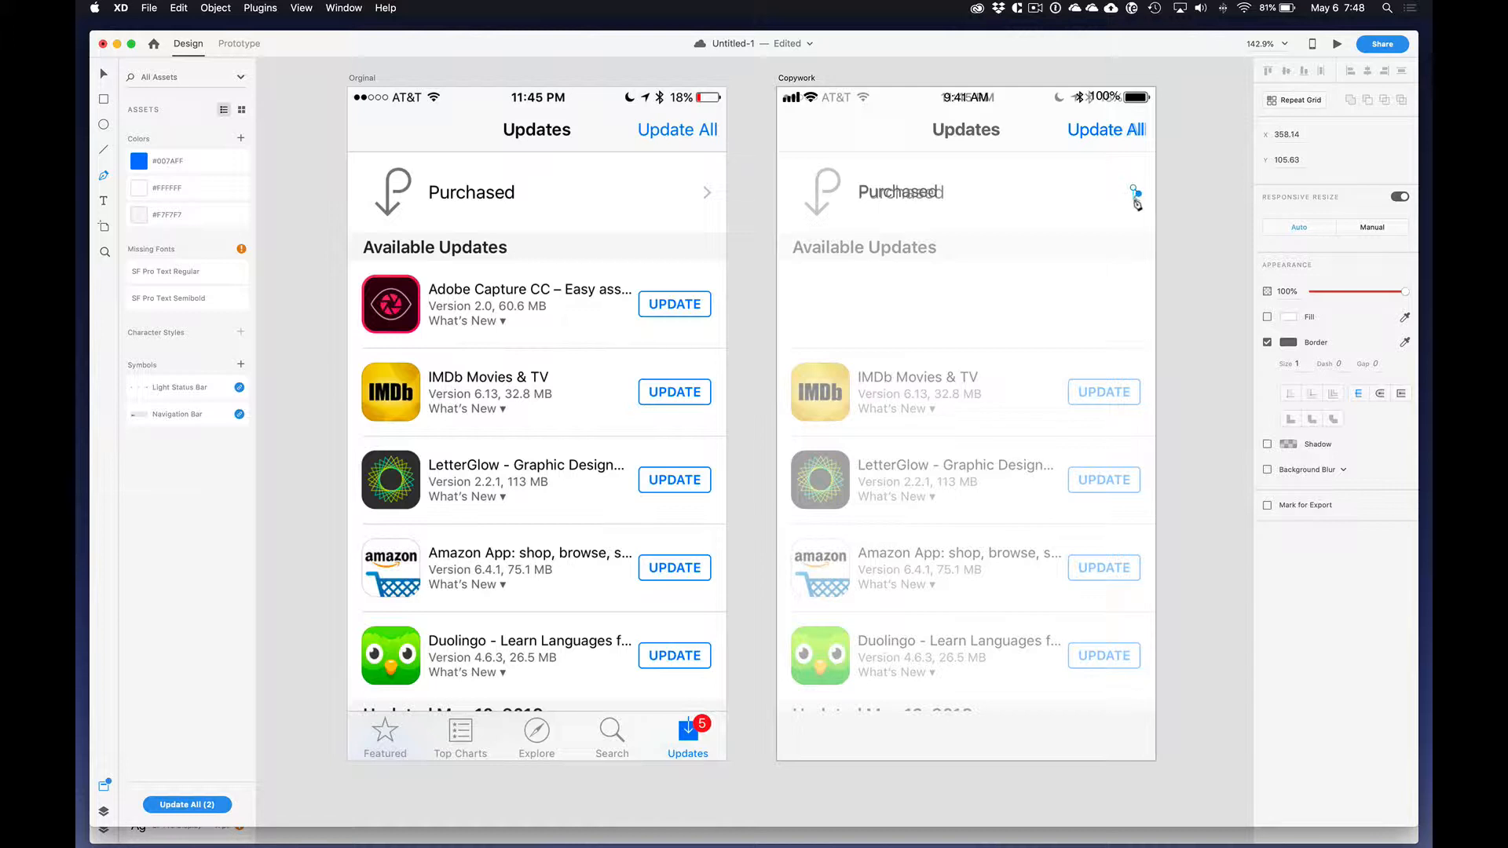
drag(1136, 204, 1161, 199)
key(Escape)
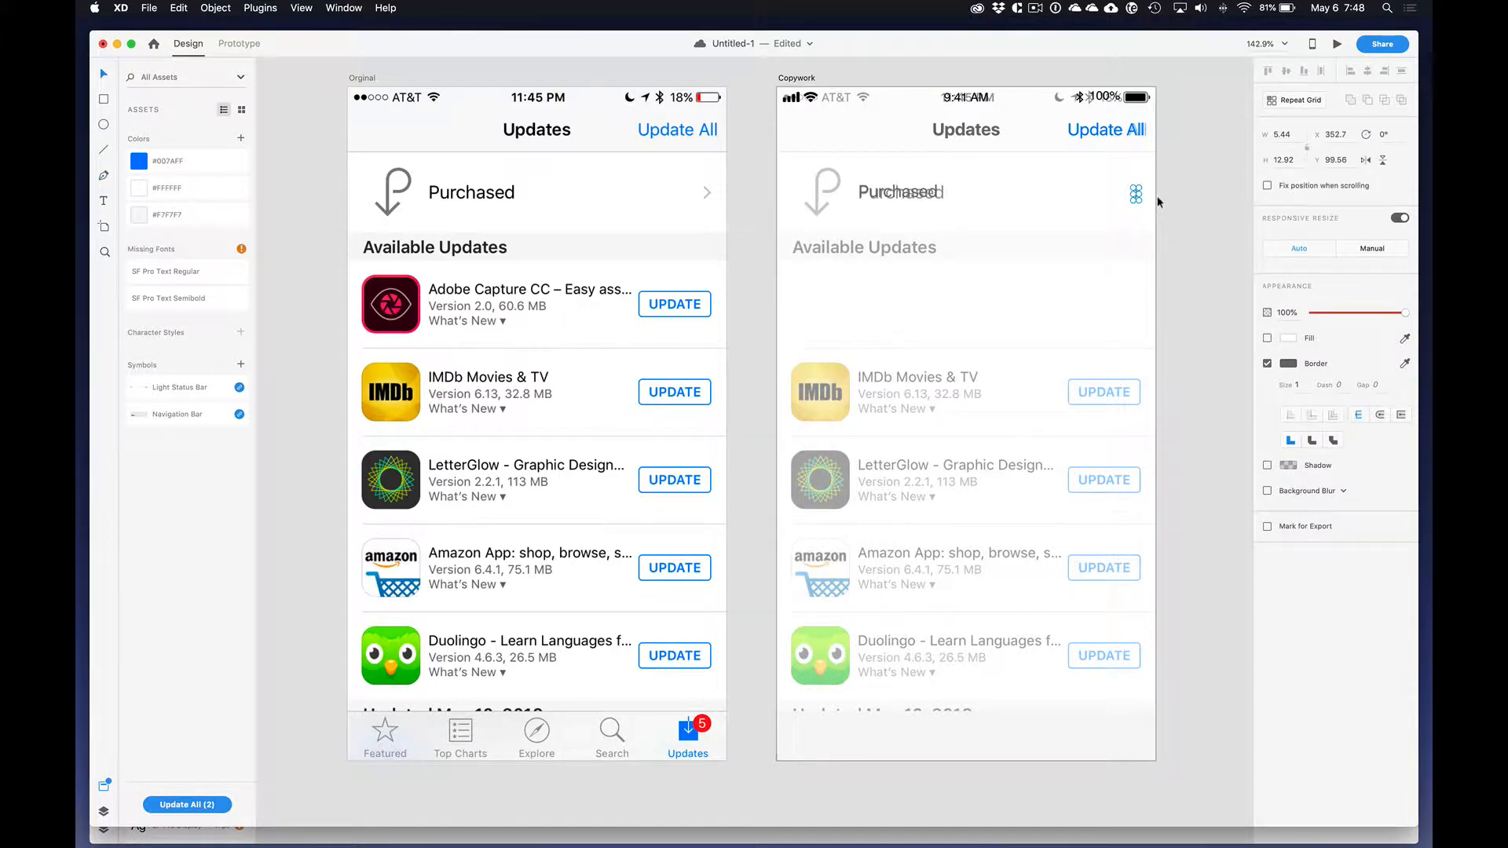
key(Delete)
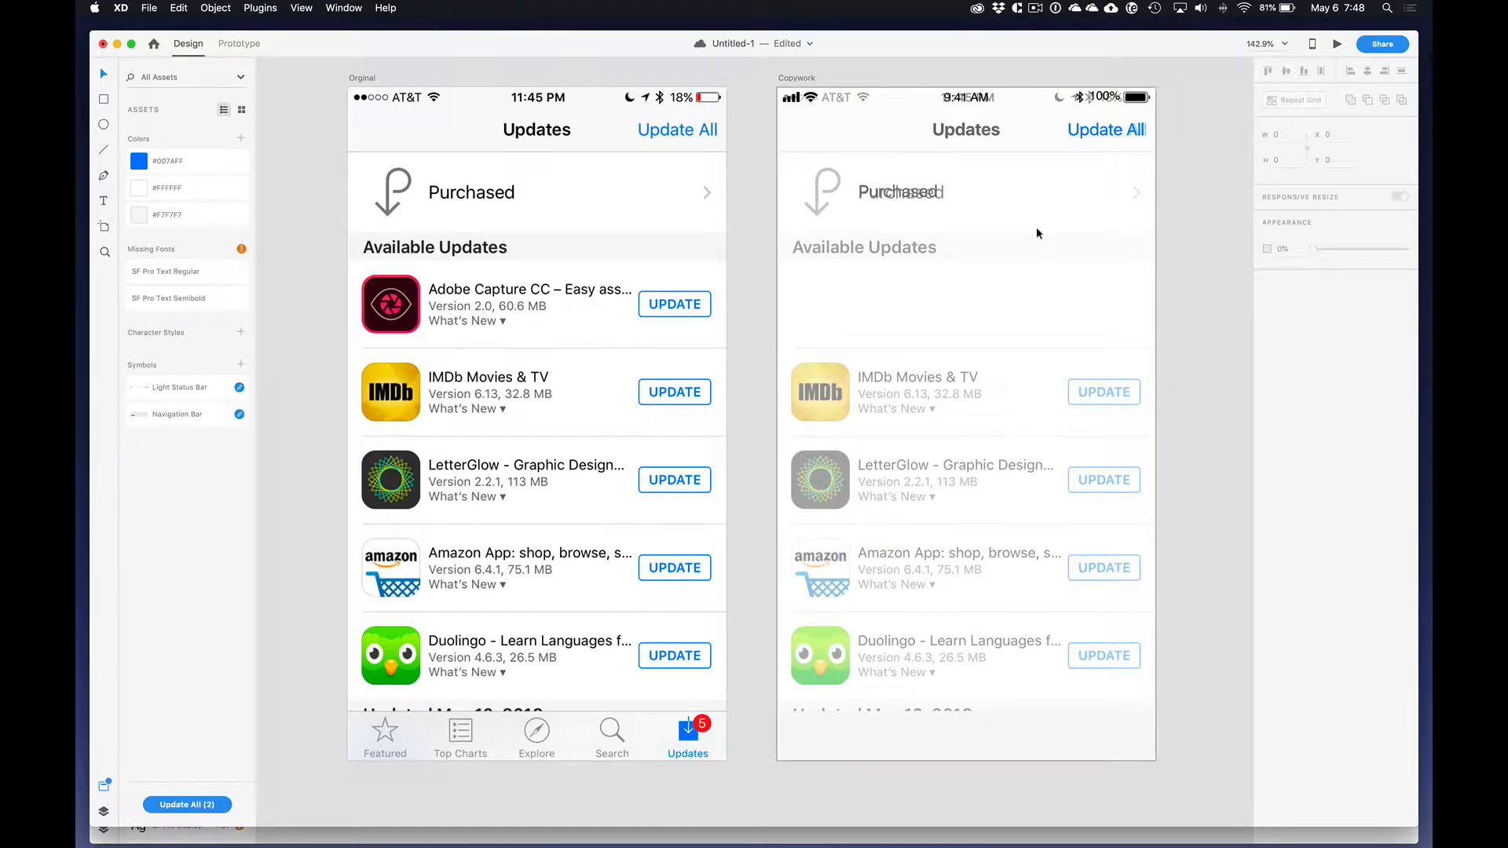
Step: Switch to Chrome and open iconfinder.com in a new window
key(super+Tab)
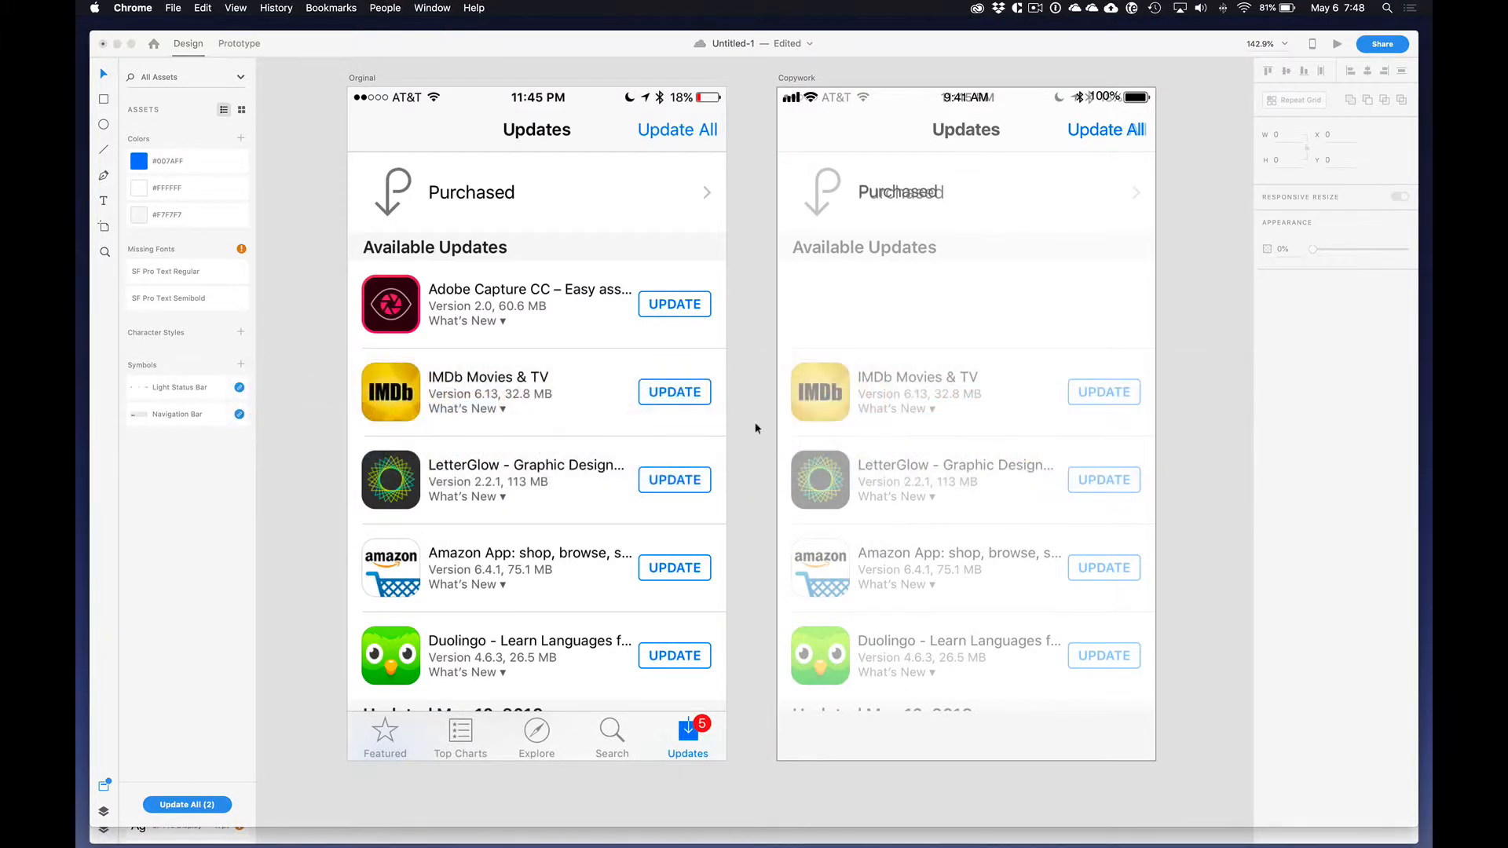
key(super+n)
text(i)
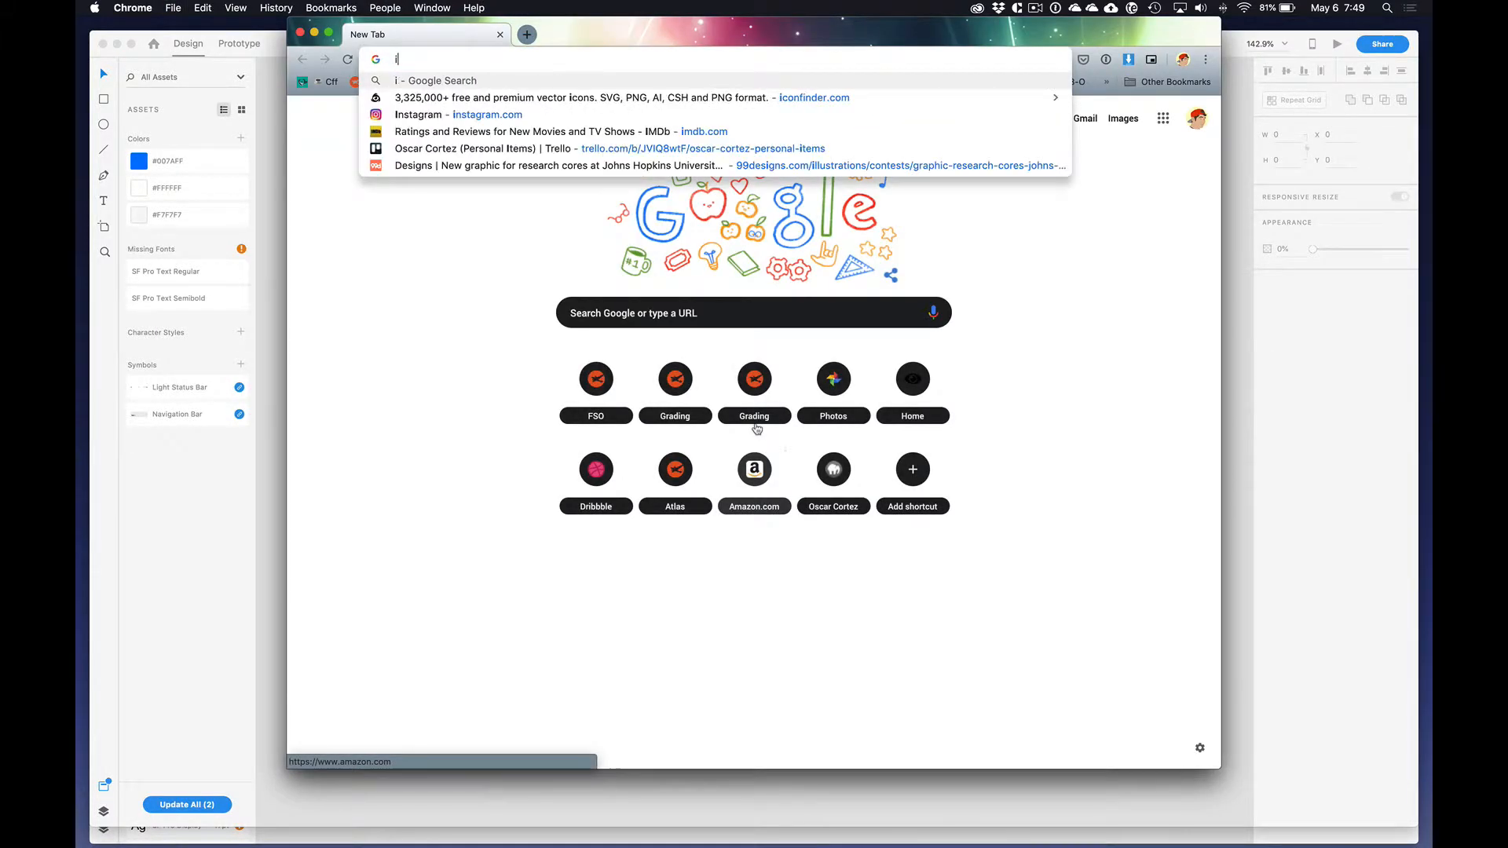
text(confinder.com)
key(Return)
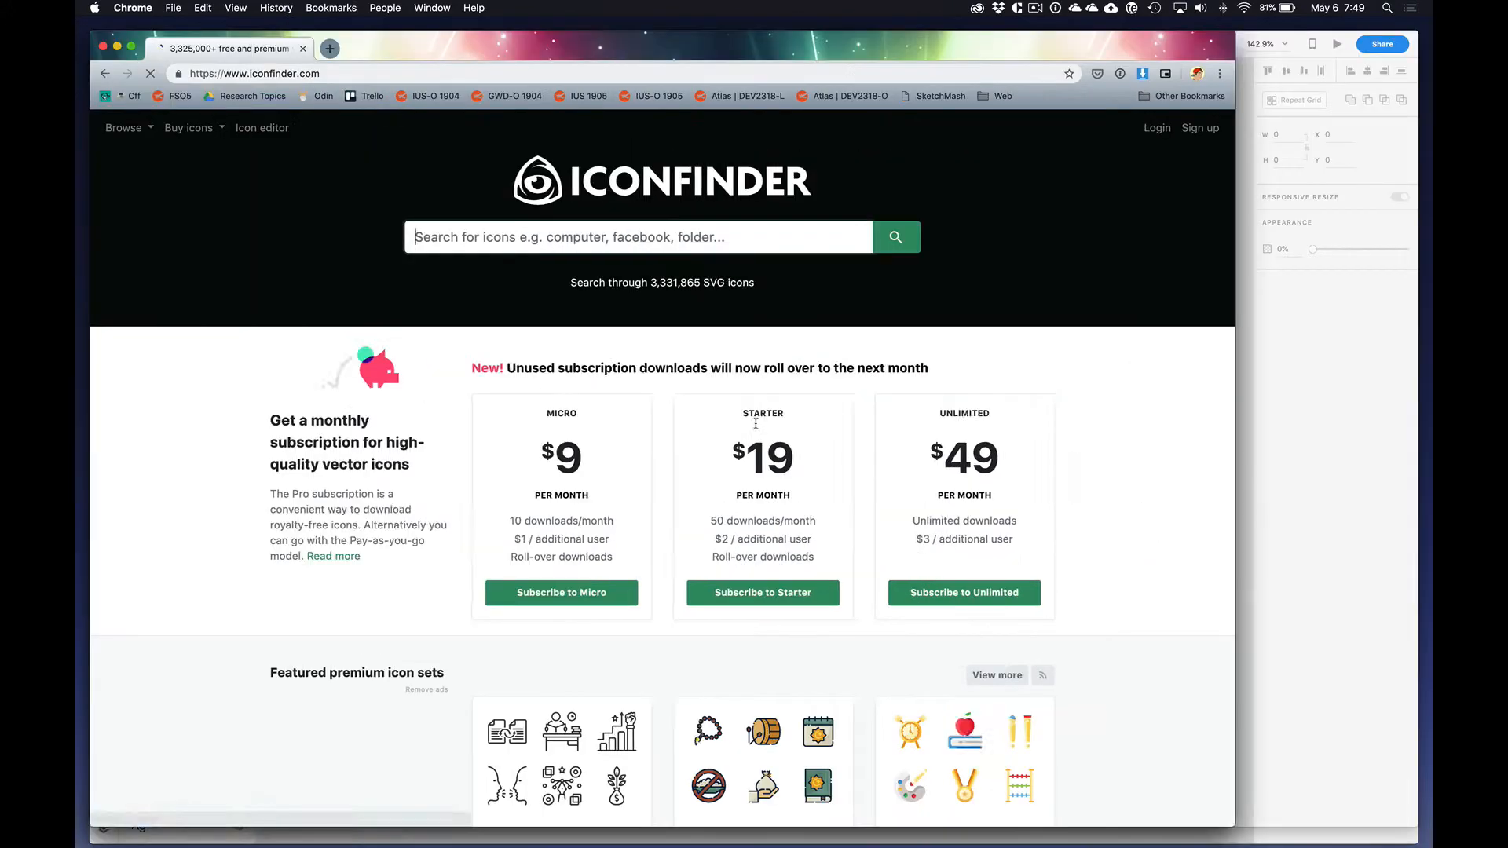
Step: Search Iconfinder for "chevron" icons
click(697, 238)
text(ch)
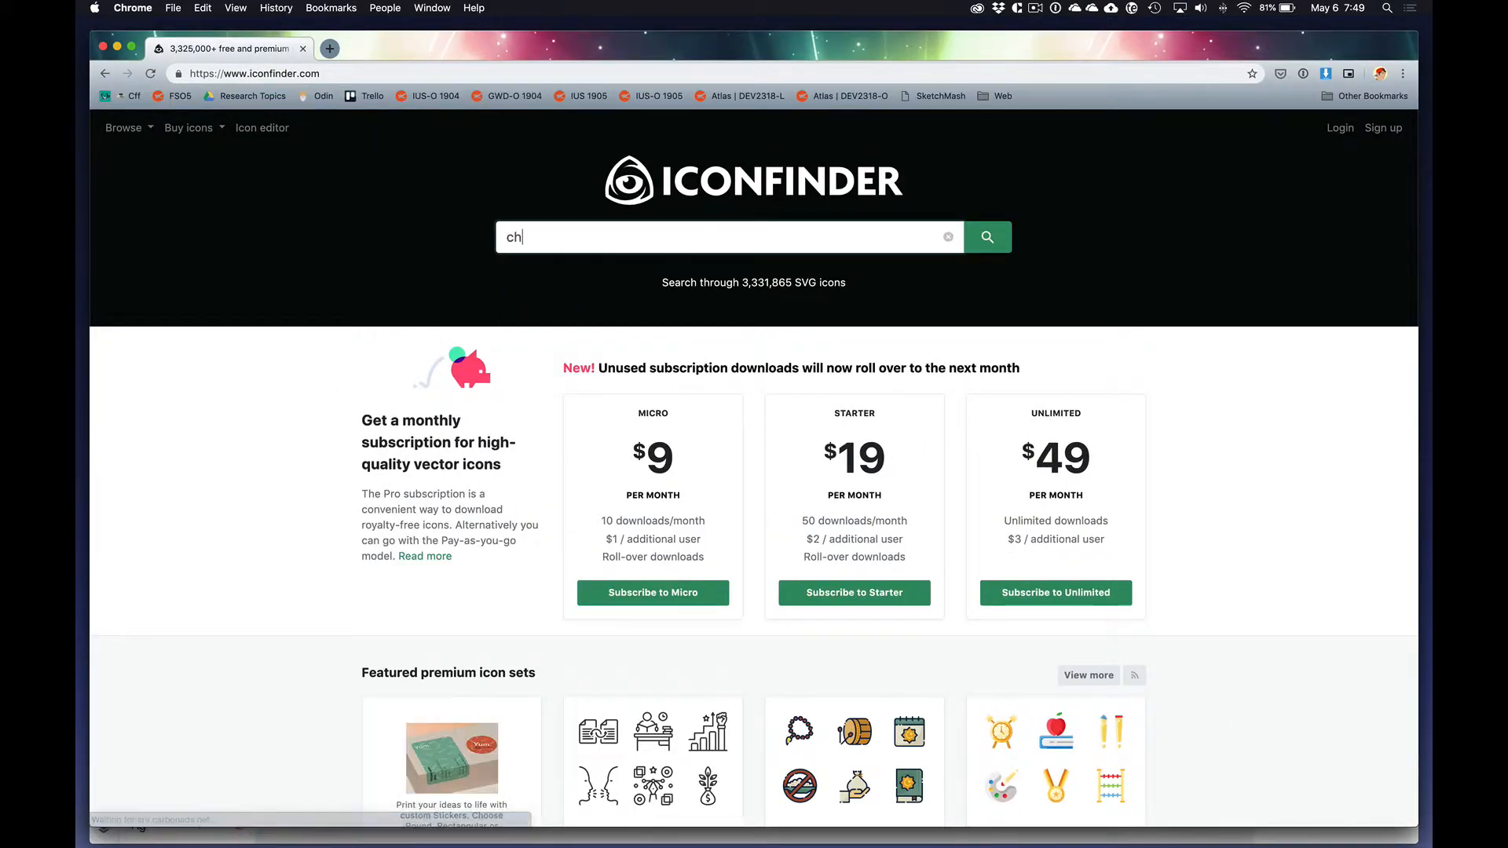
text(rev)
key(BackSpace)
text(hevron)
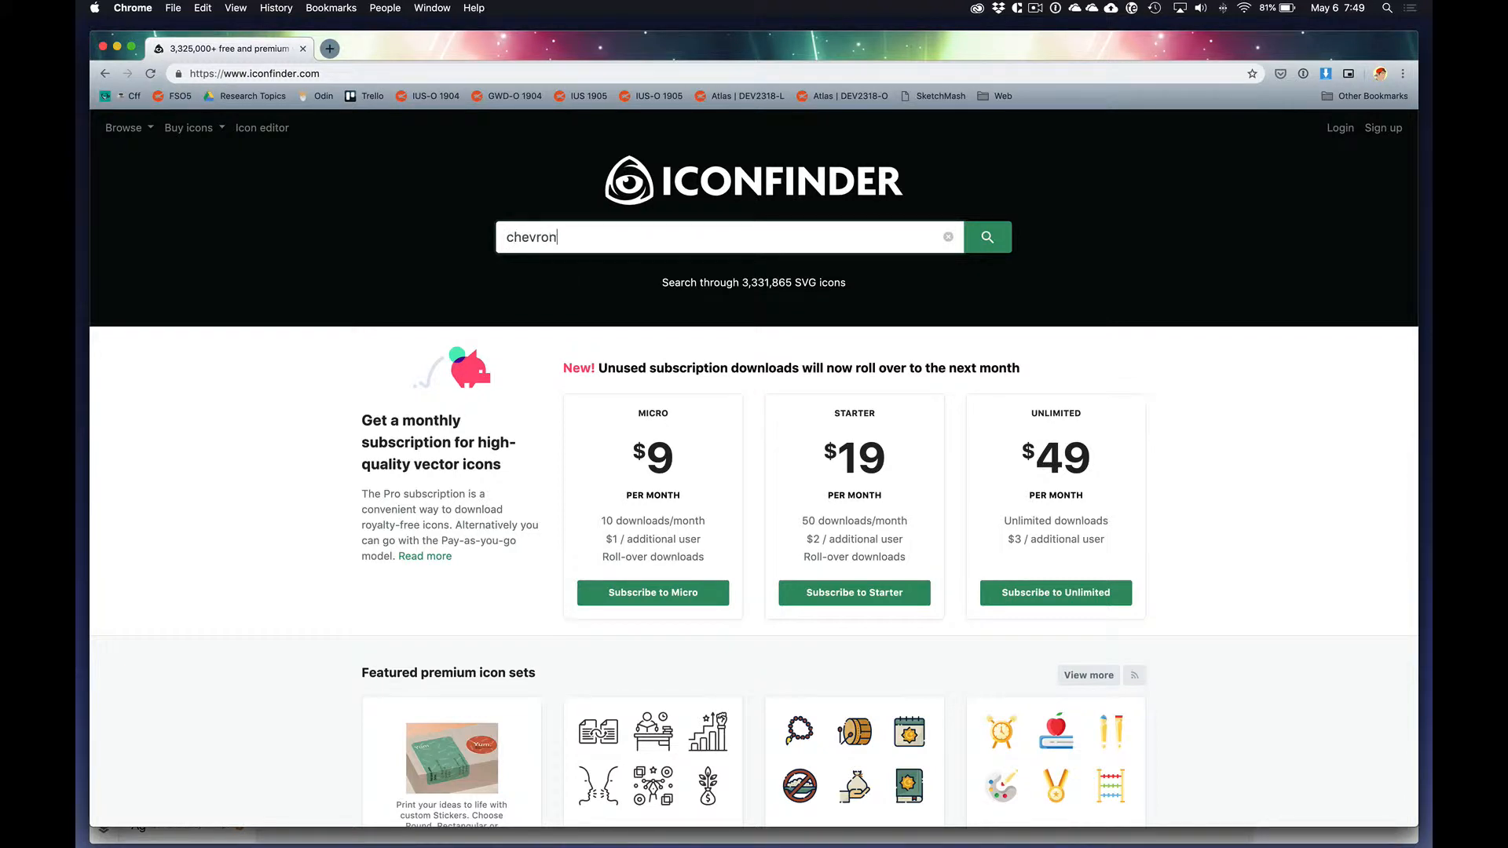
key(Return)
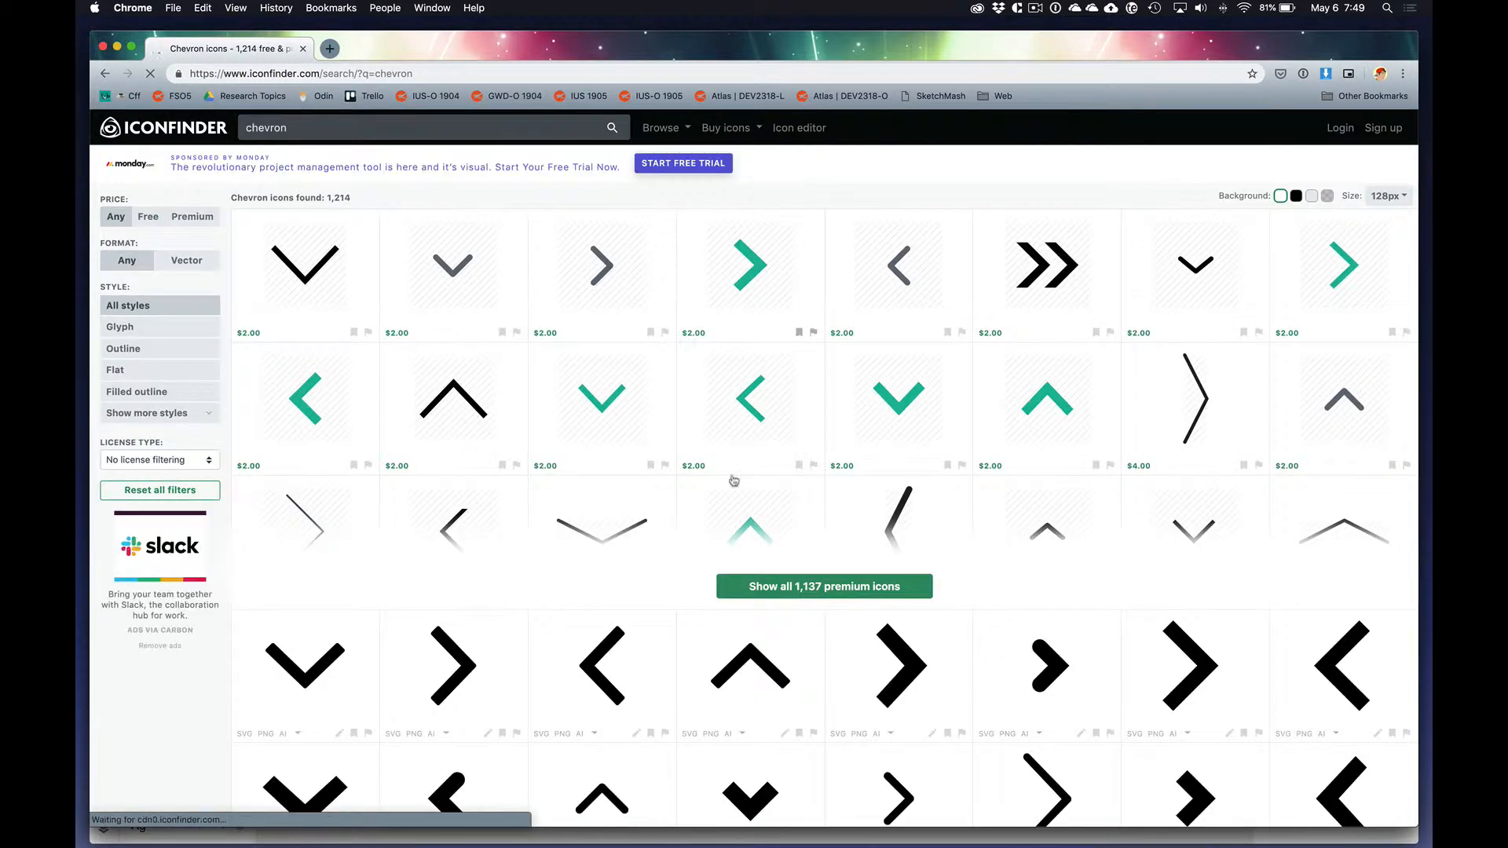
Step: Pick the free right-pointing chevron from the Navigation Set - Arrows, Part One icon set and open its details page
scroll(741, 513, down, 2)
scroll(742, 513, down, 5)
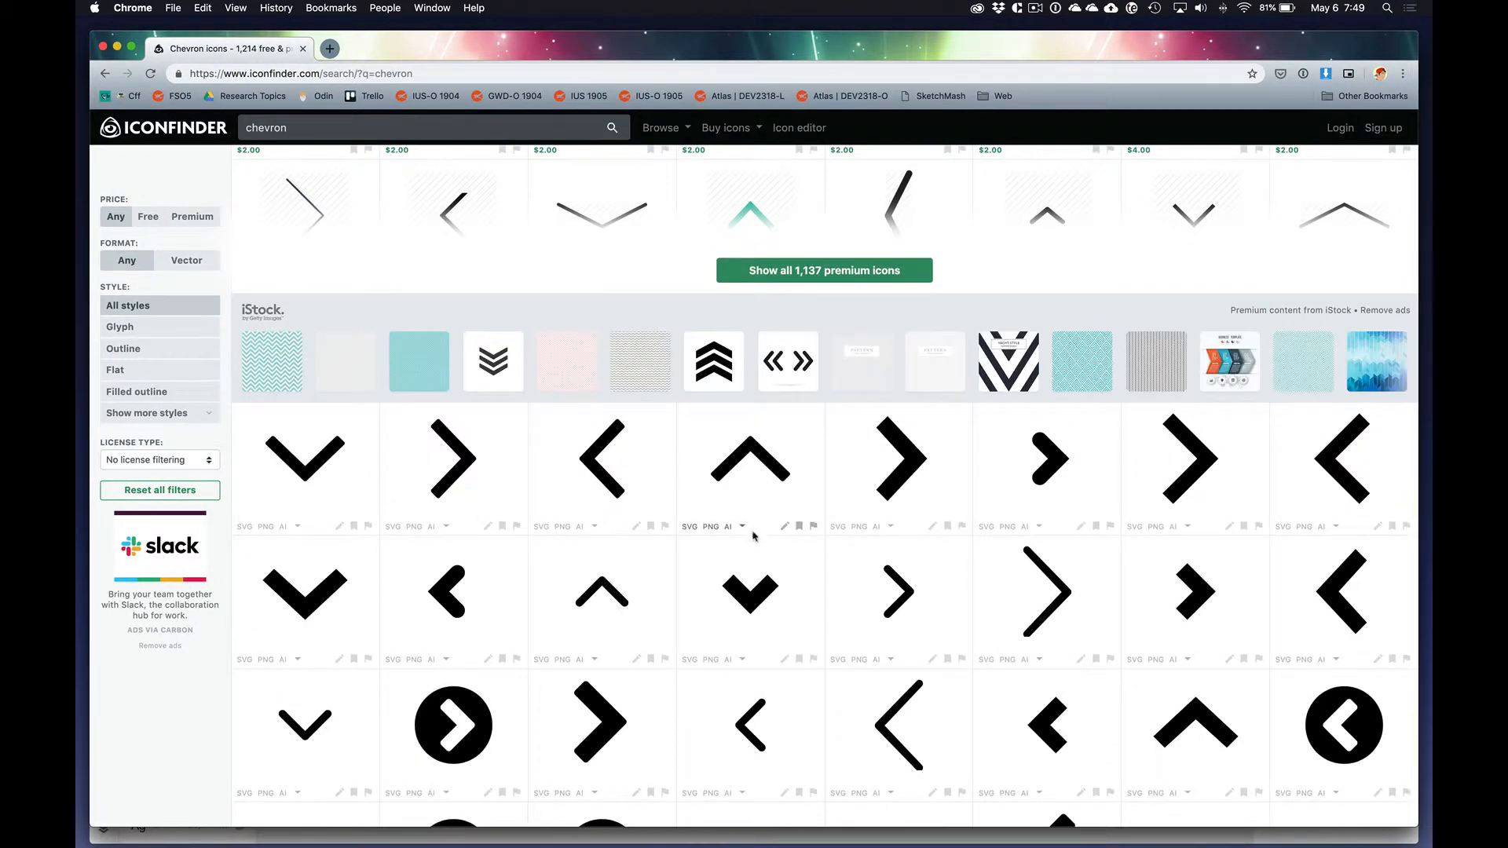
scroll(746, 526, down, 3)
scroll(753, 536, down, 4)
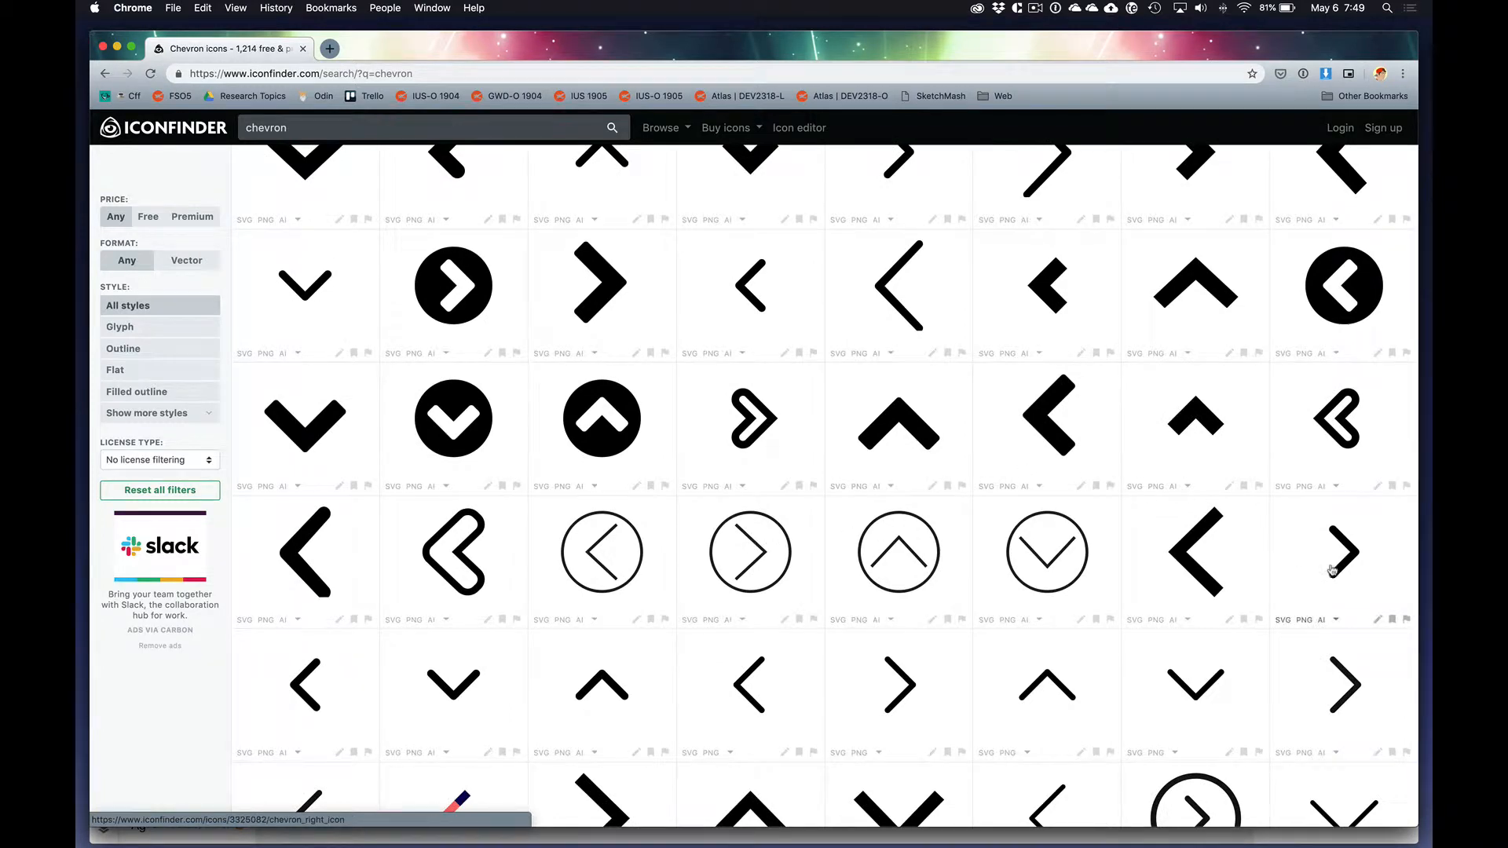
click(1335, 696)
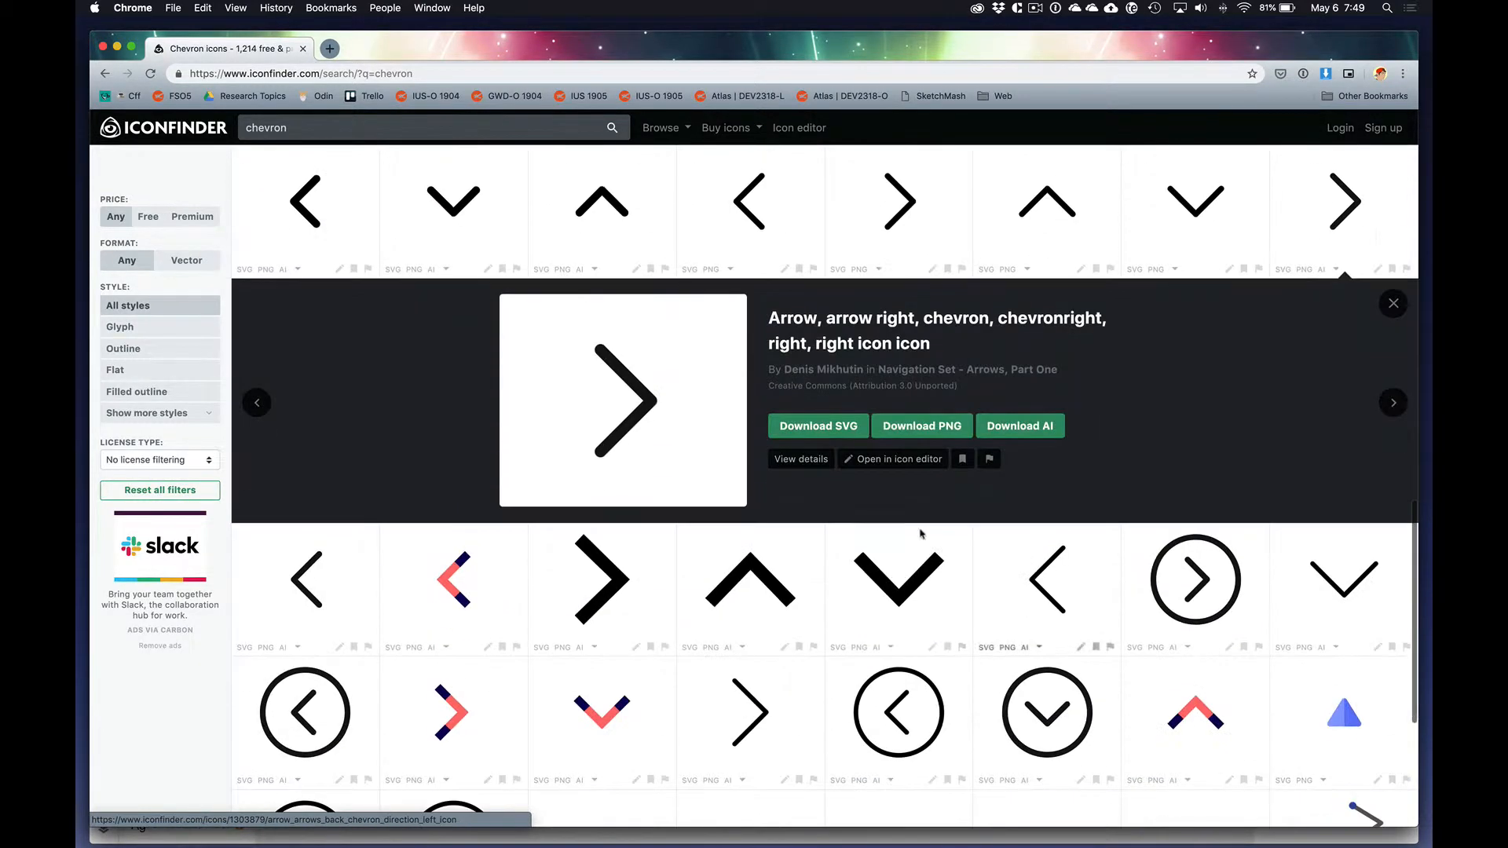
click(799, 464)
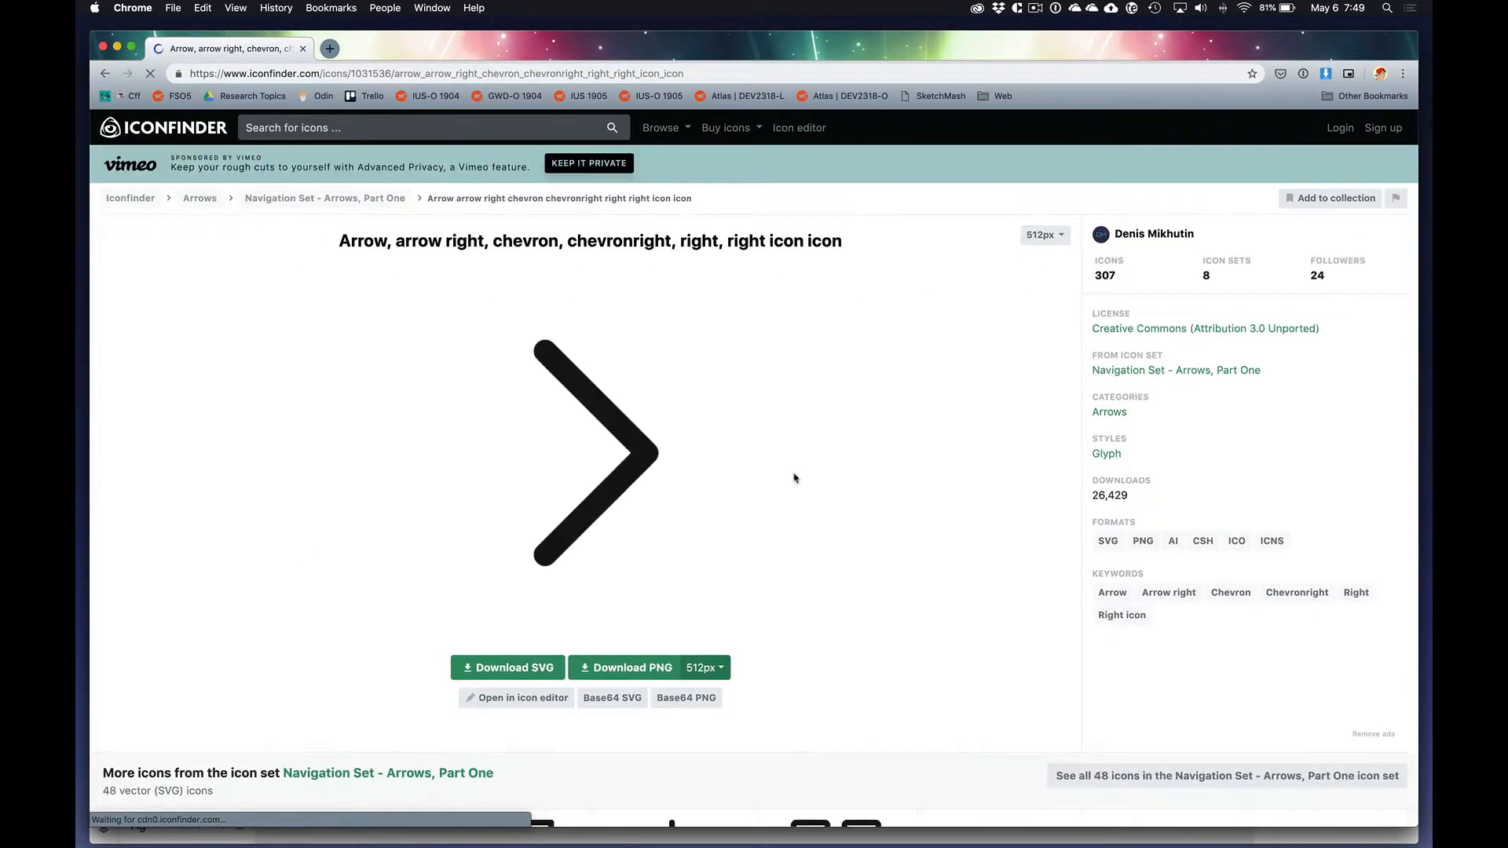
Step: Open the full Navigation Set - Arrows, Part One icon set and download its right-pointing chevron as an SVG
scroll(796, 480, down, 8)
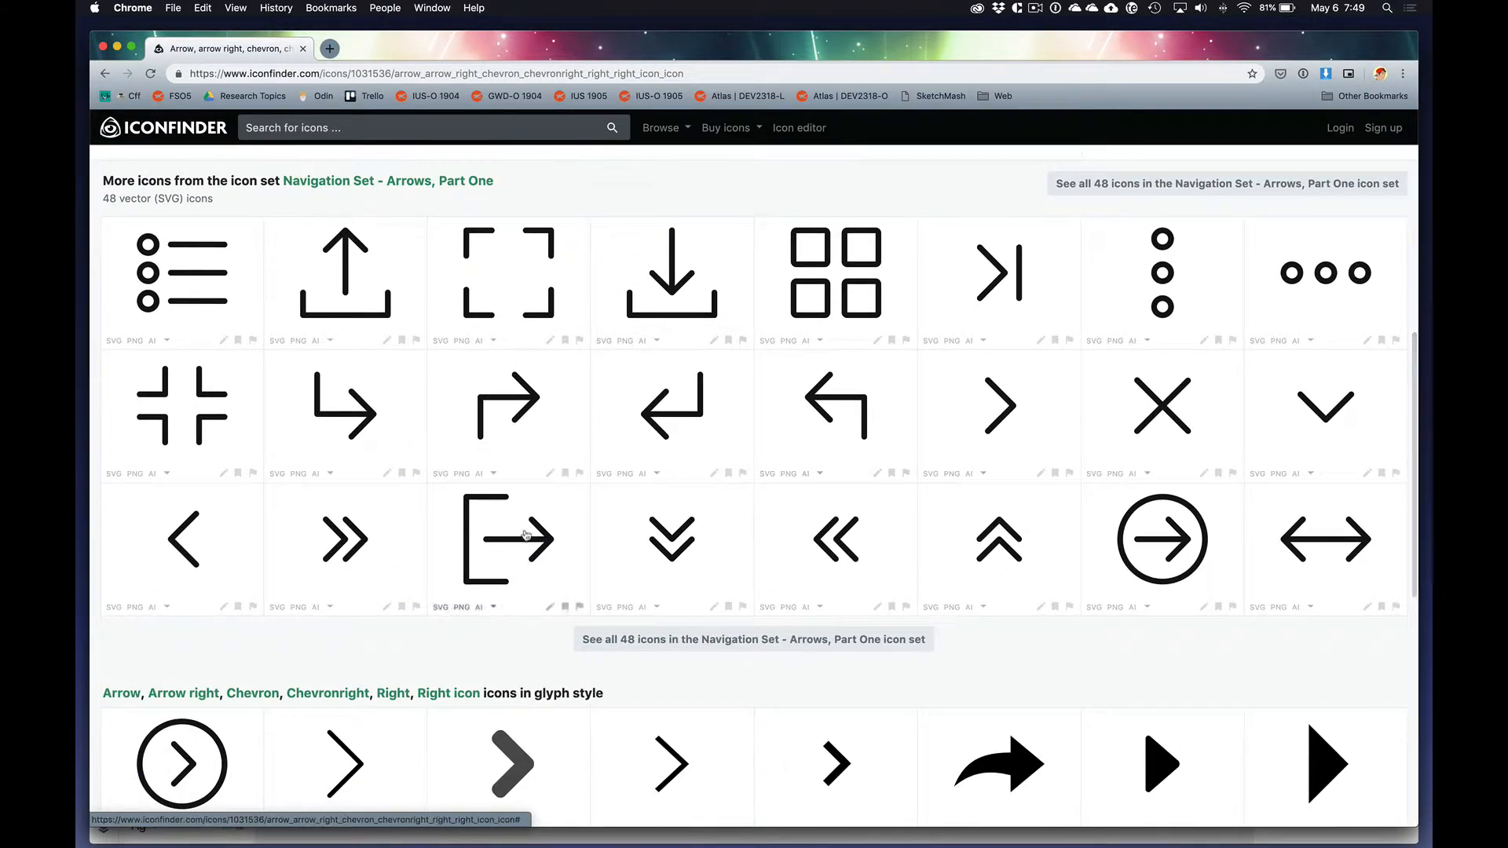
click(681, 638)
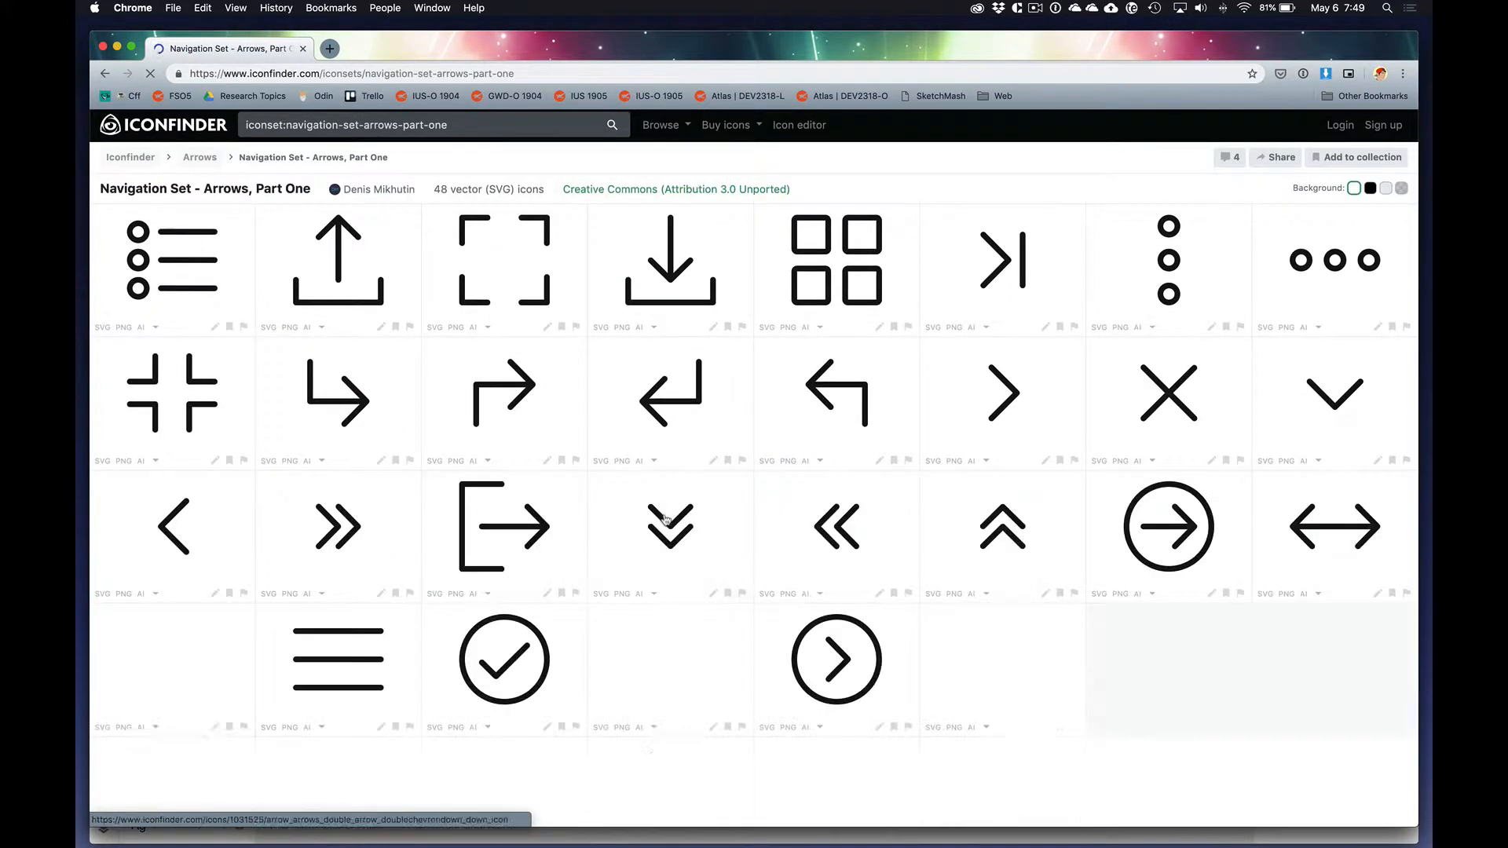
scroll(657, 462, down, 3)
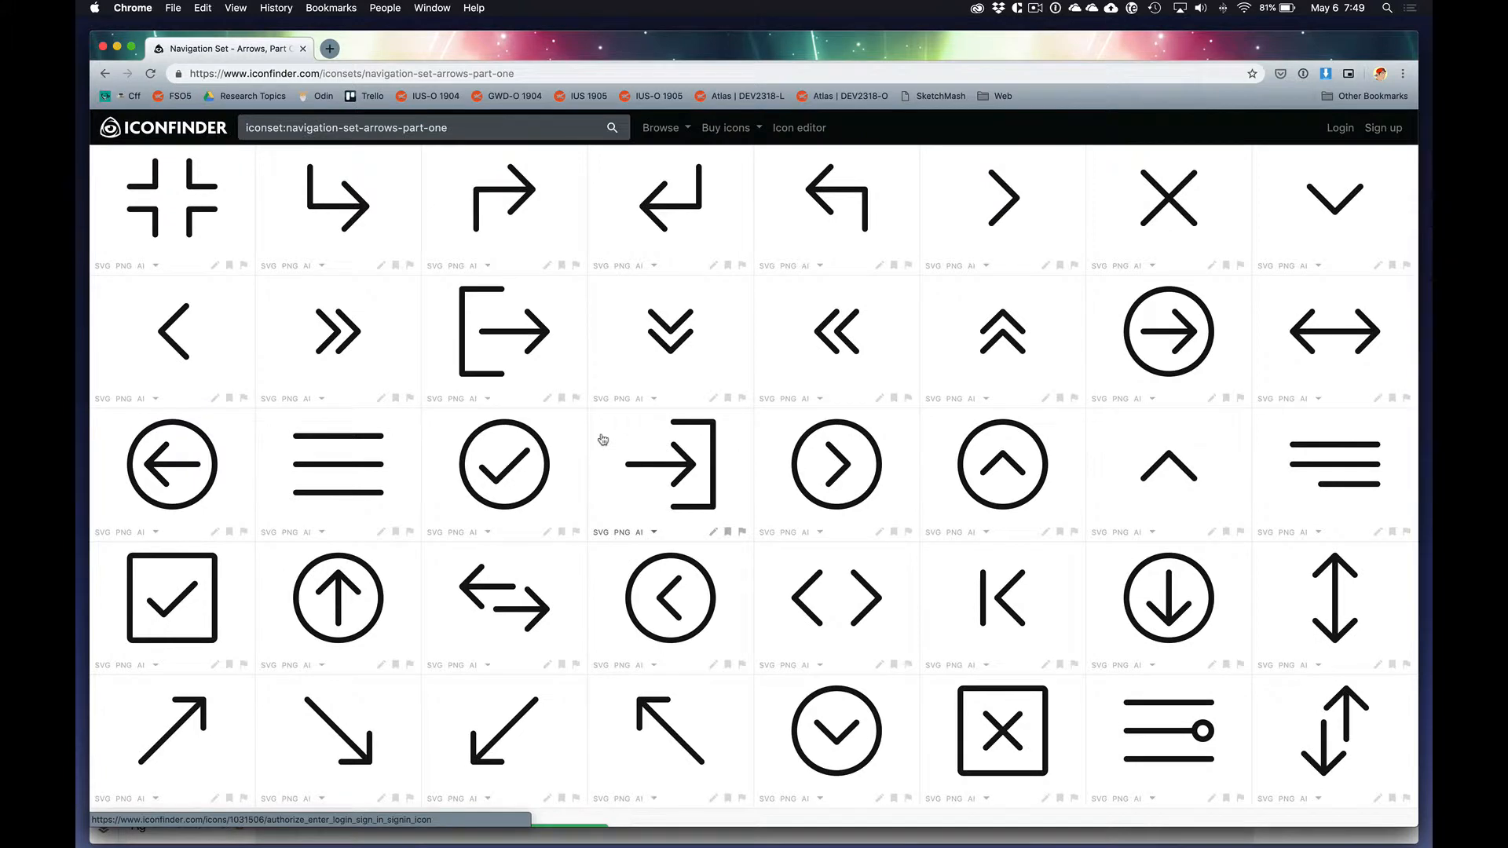
scroll(607, 445, down, 4)
scroll(607, 446, up, 7)
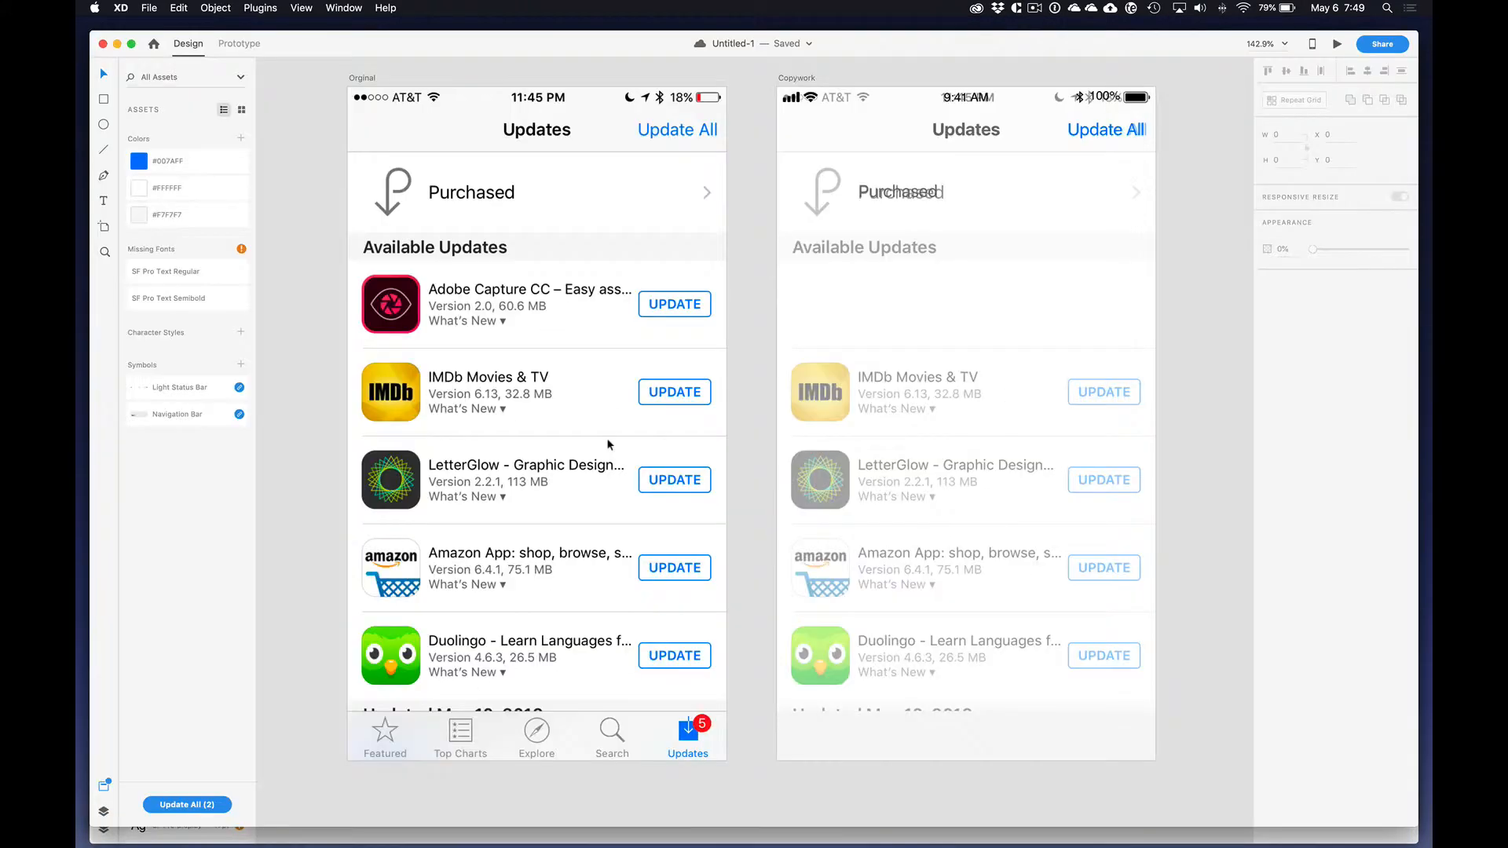
key(super+Tab)
scroll(767, 340, up, 3)
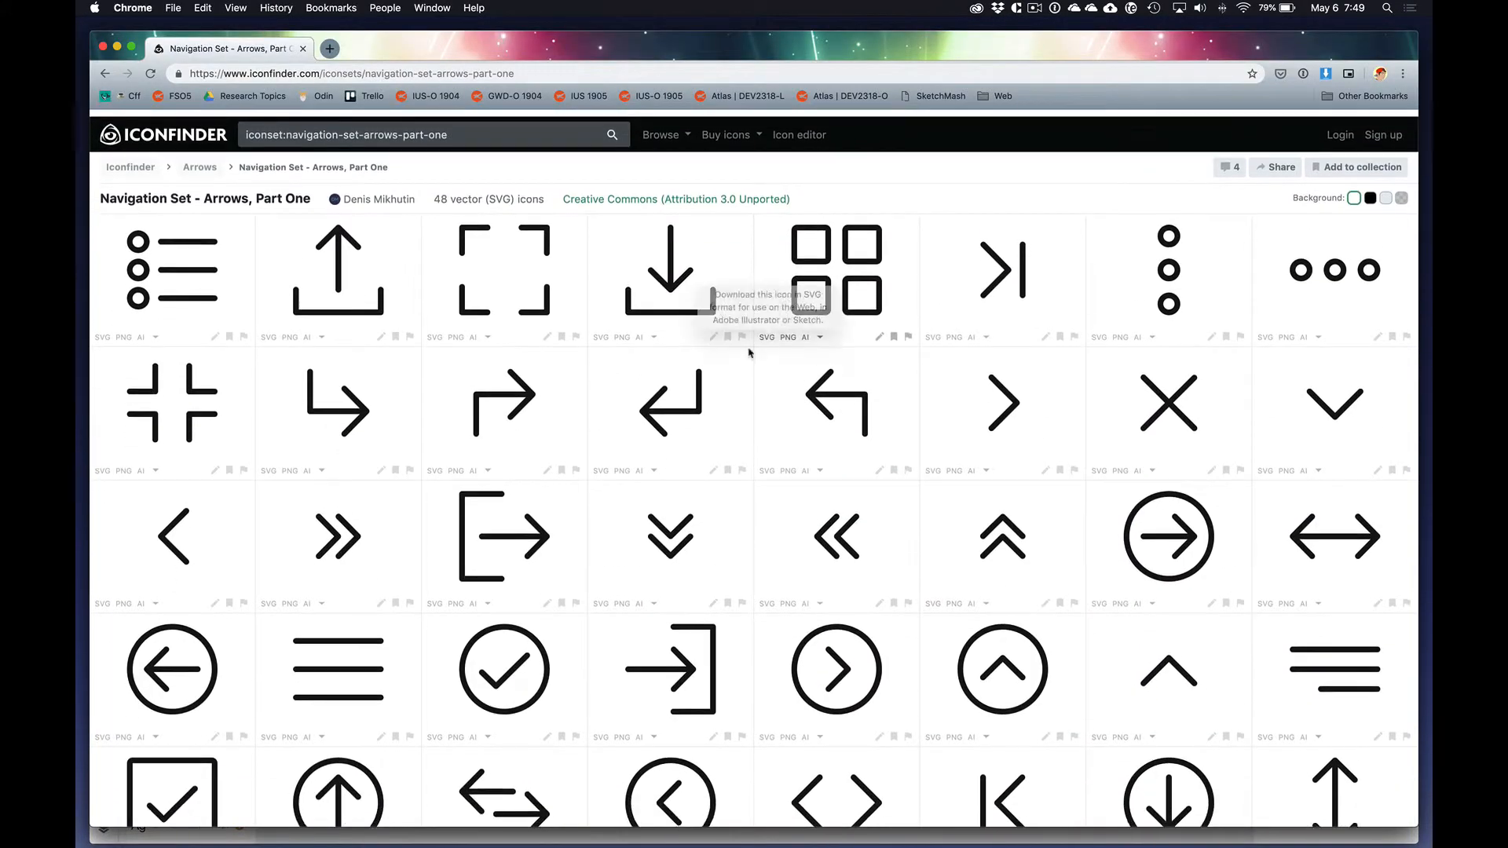
click(933, 464)
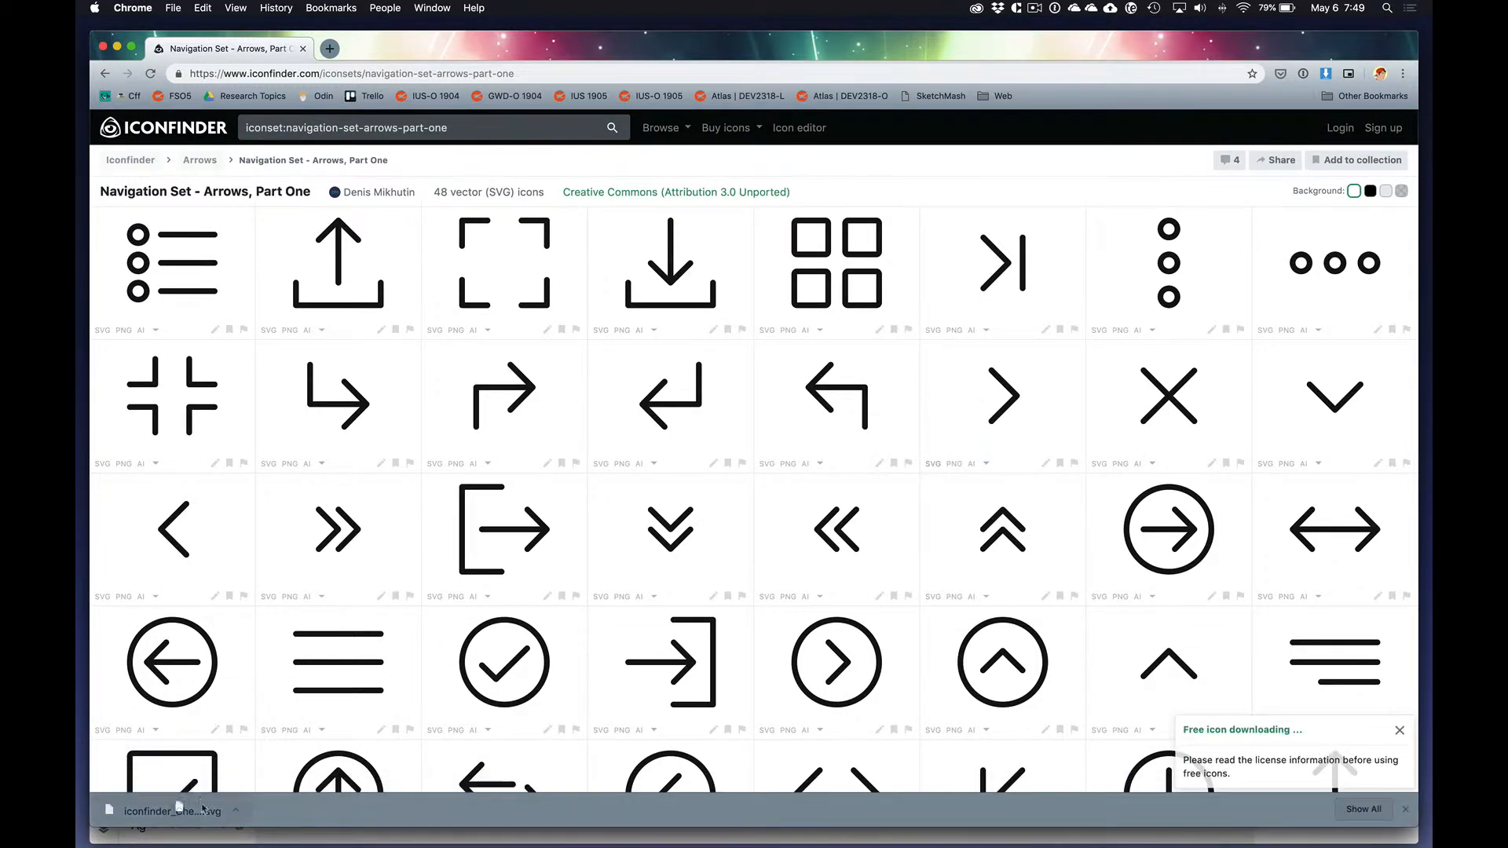
Step: Place the downloaded chevron SVG beside the Copywork artboard in Adobe XD and scale it to about 6.52 by 11.84
drag(176, 810, 1201, 285)
key(super+Tab)
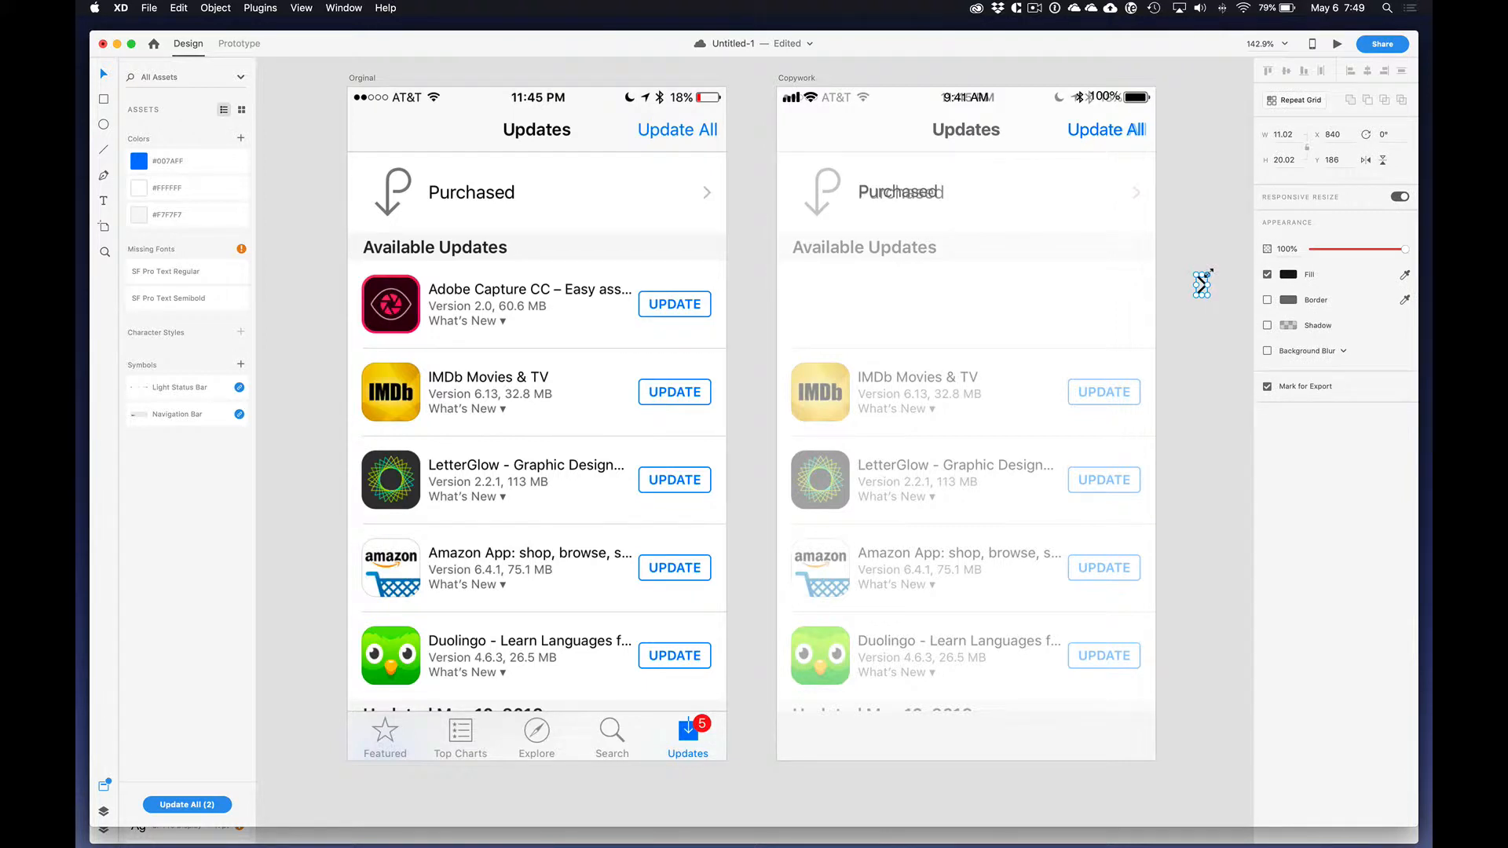
drag(1209, 271, 1203, 278)
click(1213, 317)
Step: Move the chevron over the faded chevron in the Copywork artboard's Purchased row, at X 353 and Y 98.18
scroll(1216, 242, up, 5)
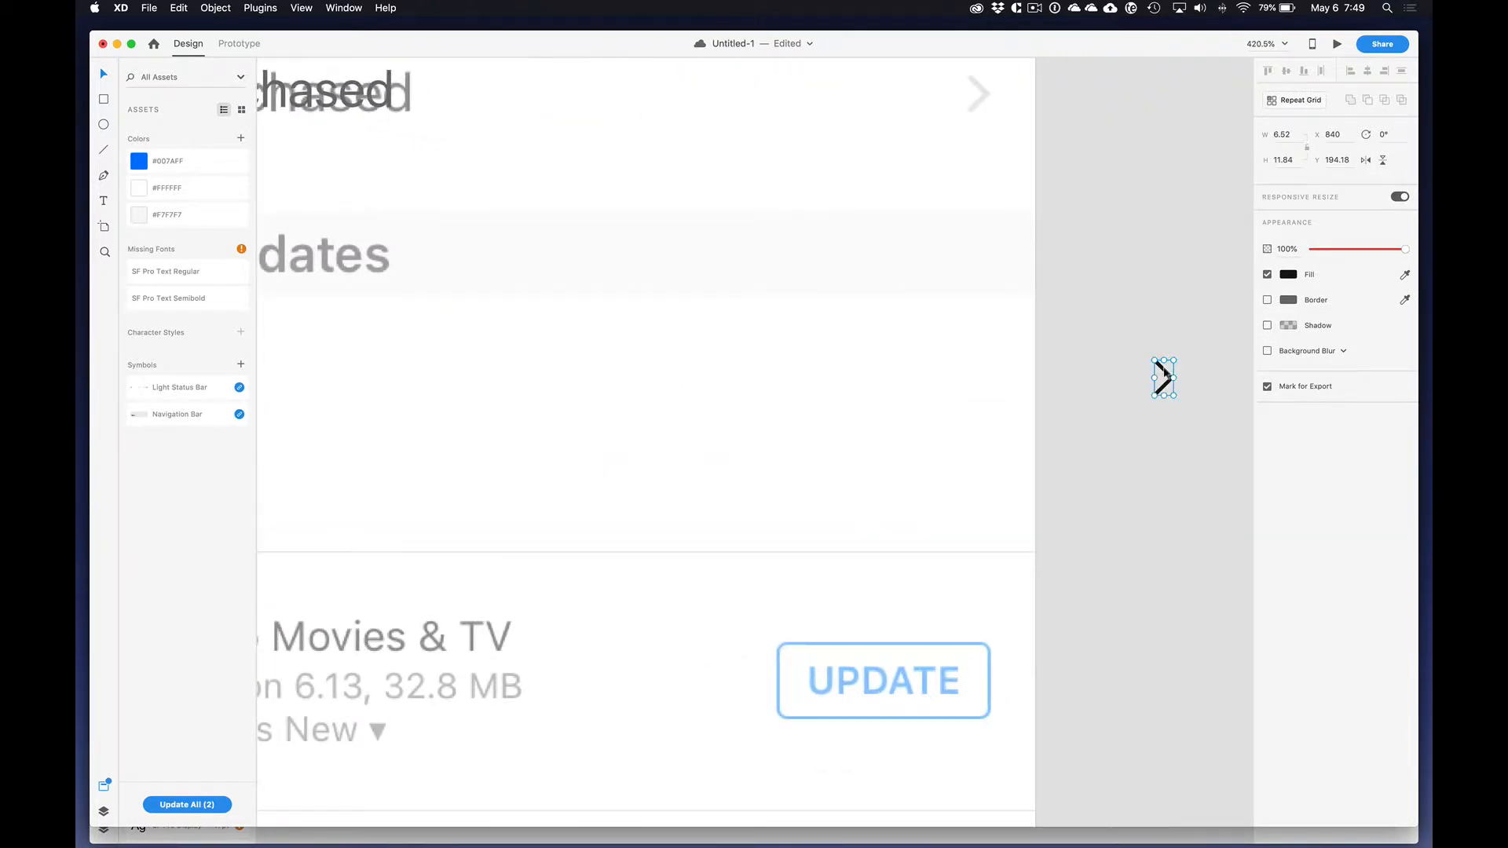
drag(1162, 377, 978, 92)
key(Up)
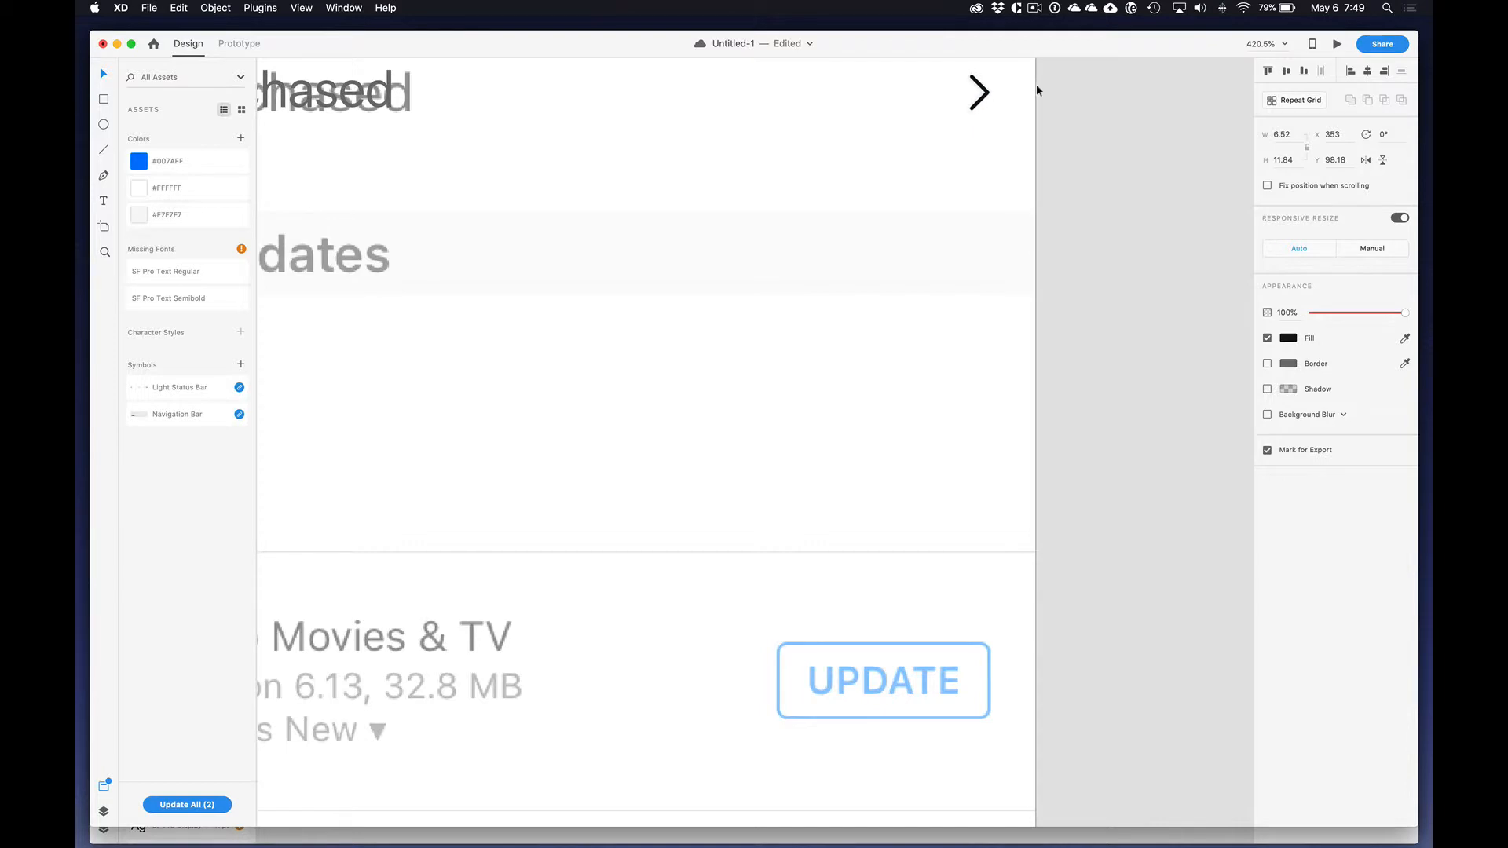
Step: Fill the chevron with the gray sampled from the Purchased arrow icon in the original screenshot
scroll(785, 203, left, 10)
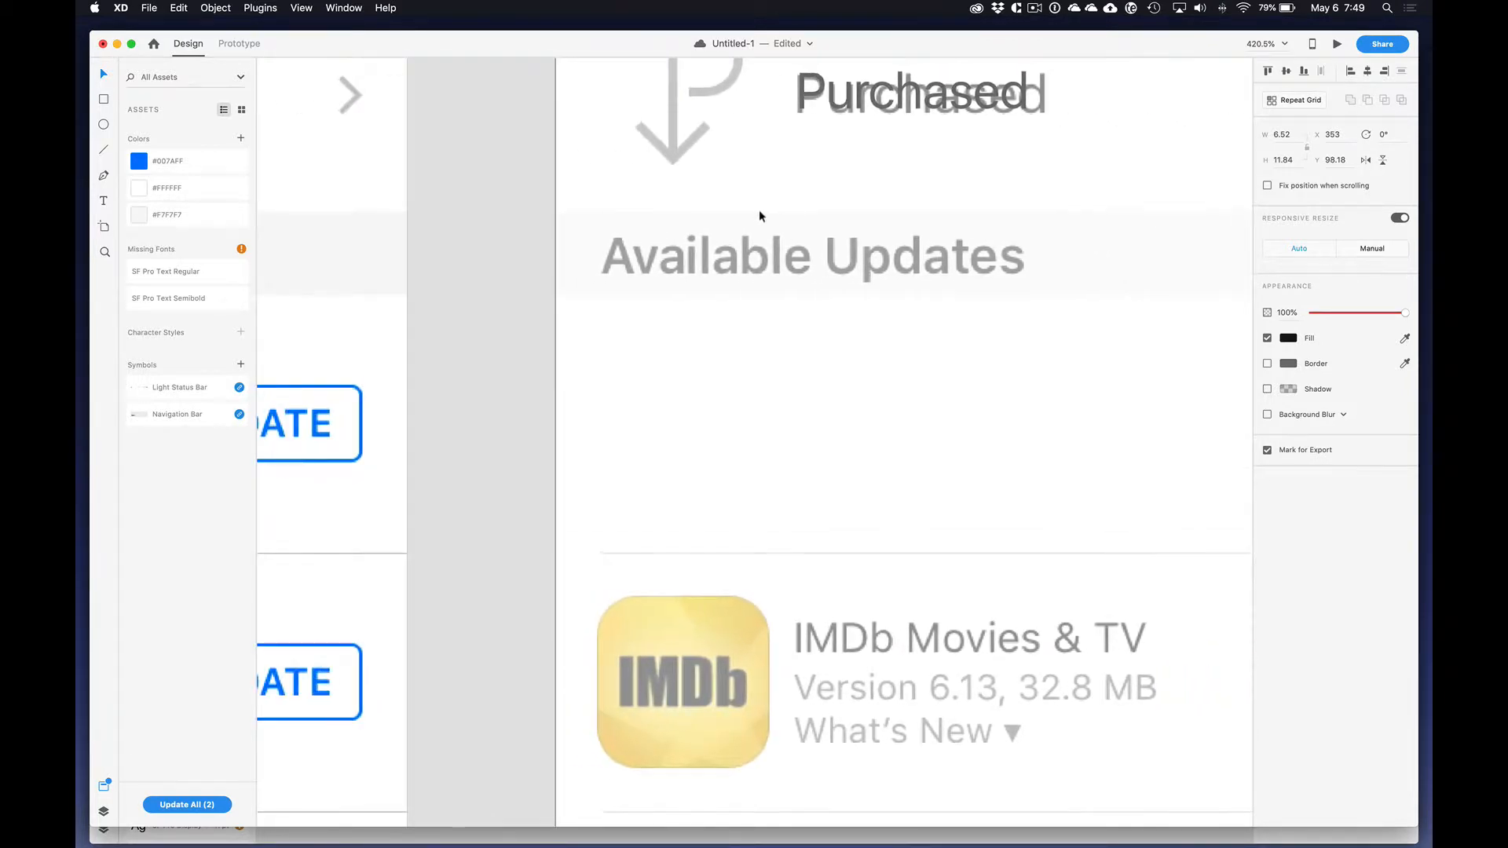
scroll(759, 209, down, 5)
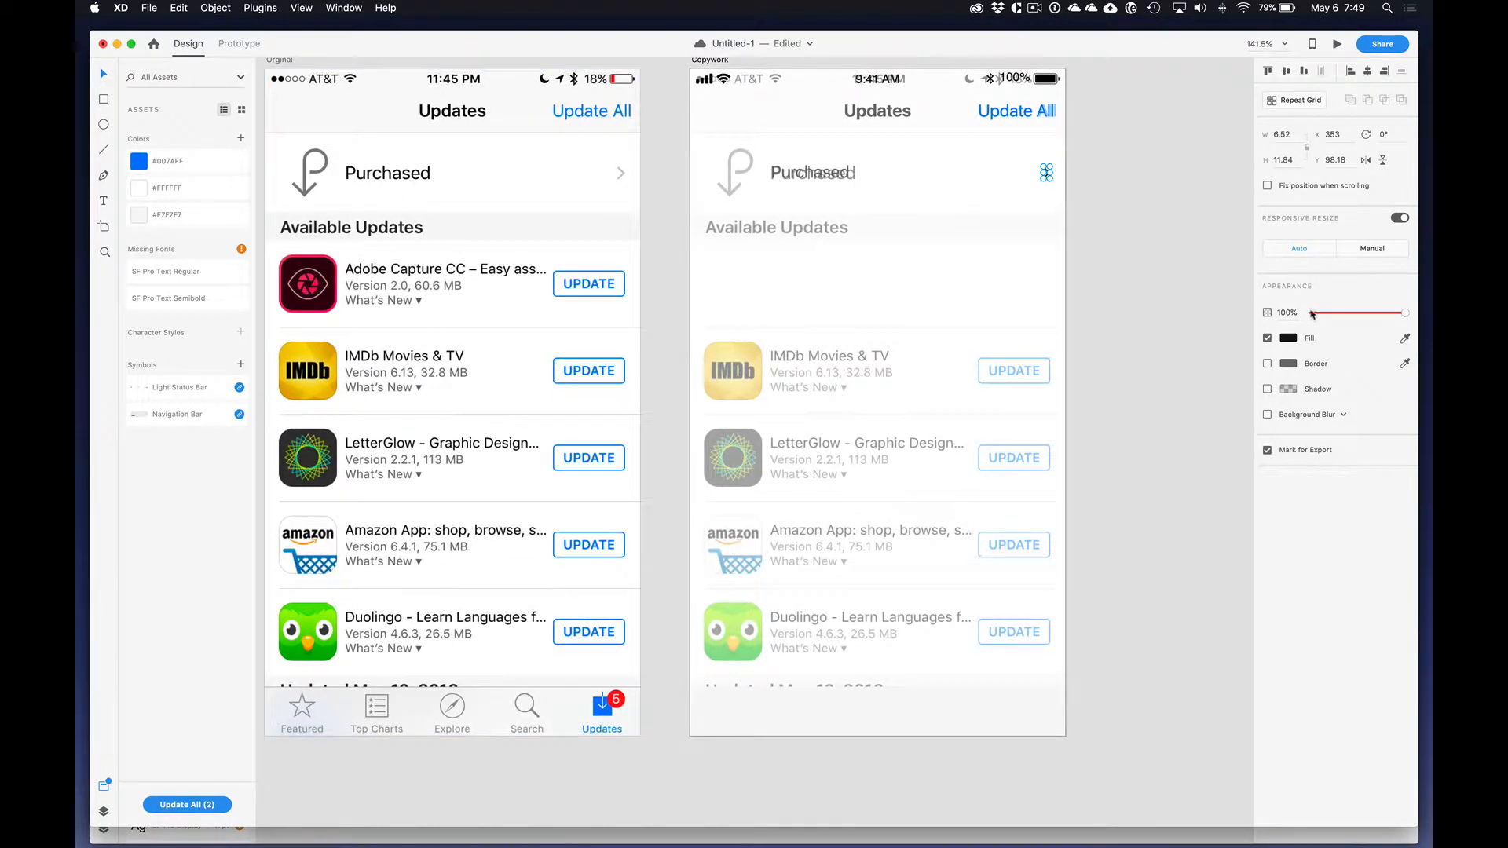
click(1405, 337)
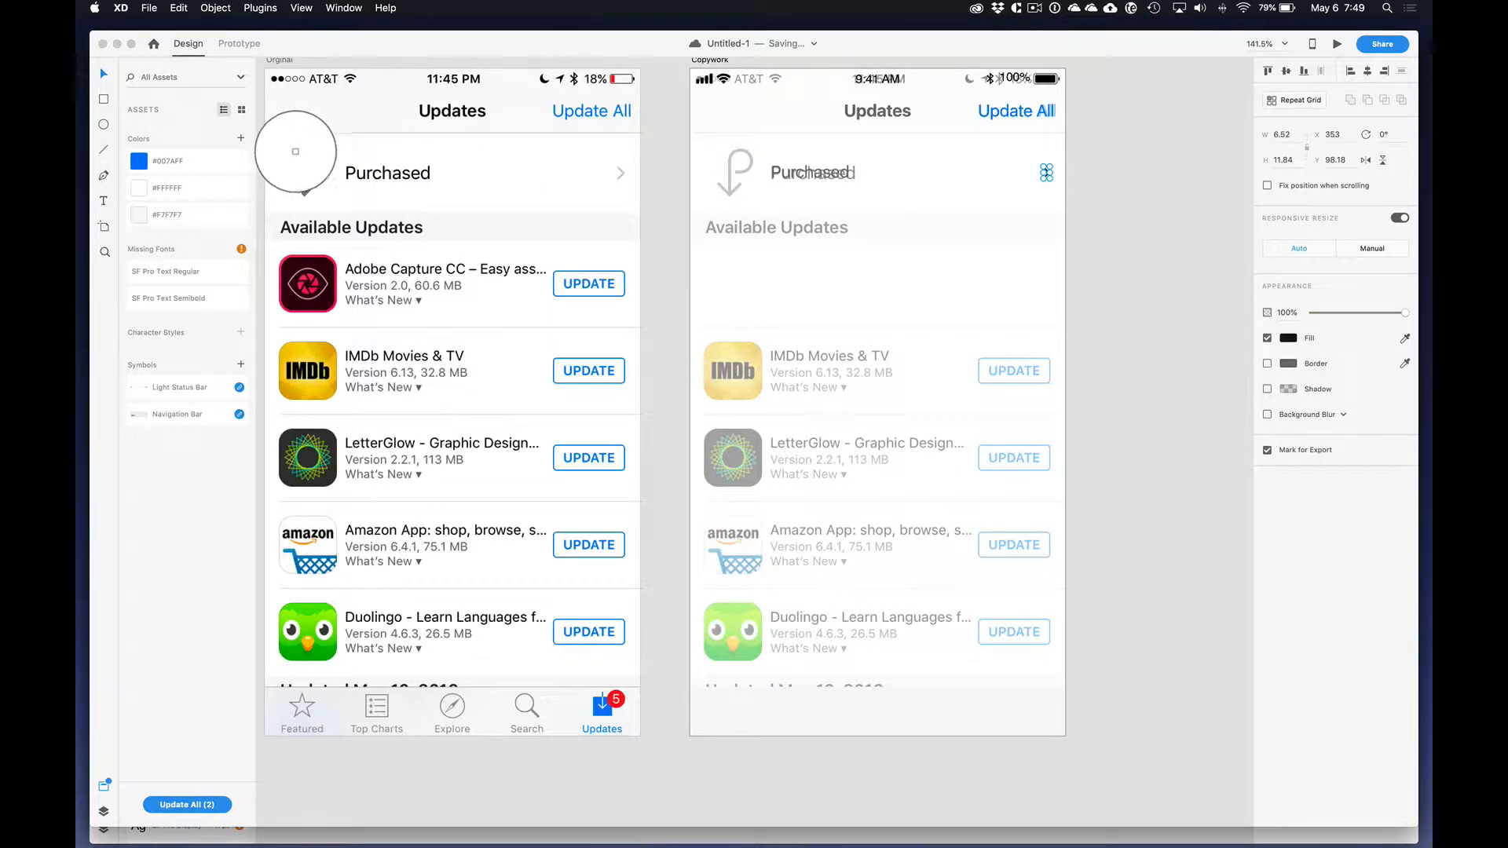
click(297, 152)
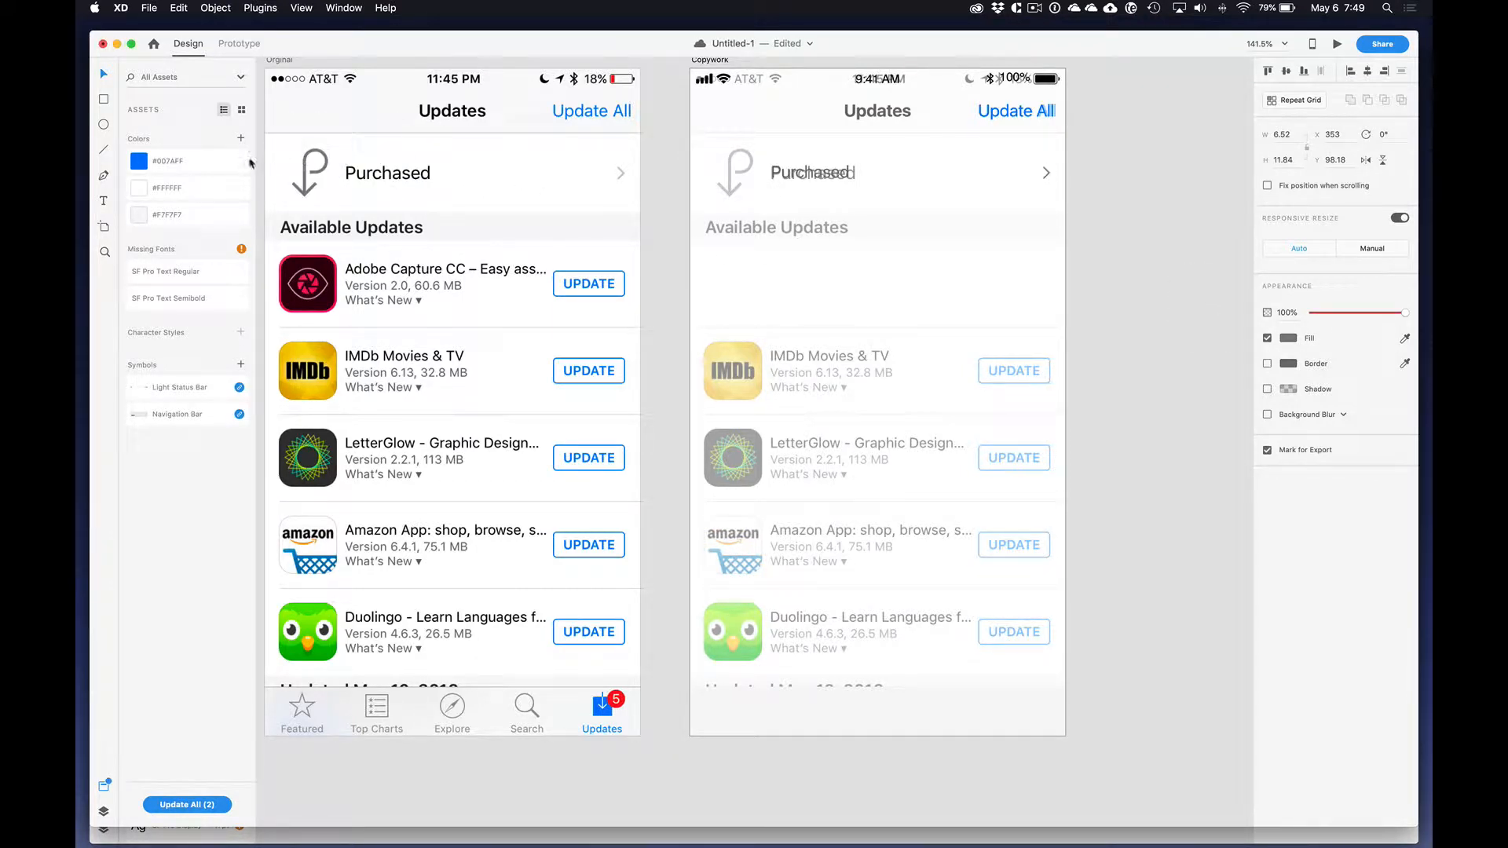
Step: Save the chevron's gray as a color asset and reorder the #FFFFFF swatch below #F7F7F7
click(240, 139)
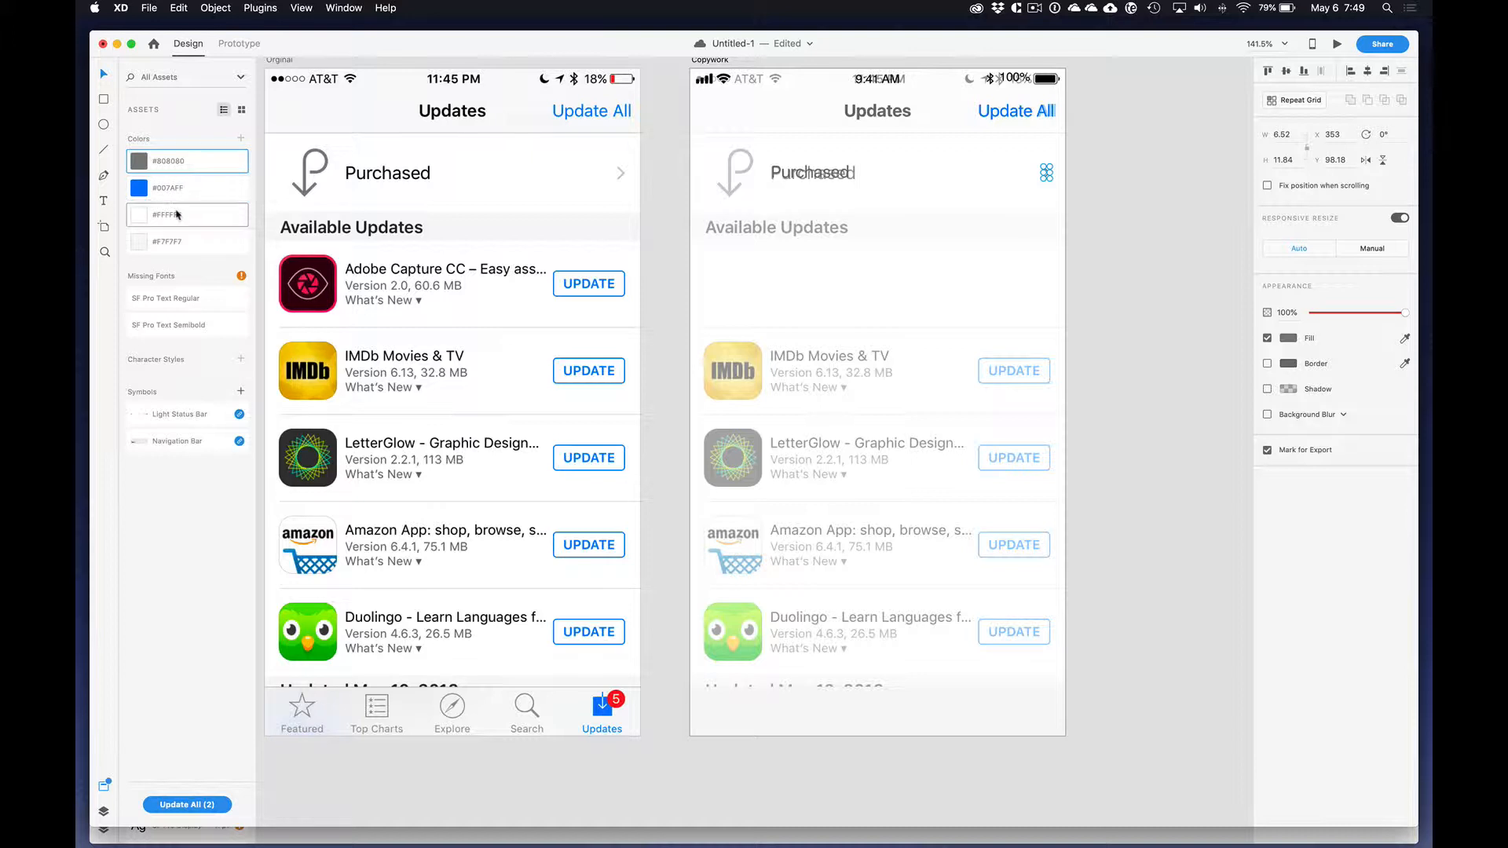
drag(177, 217, 177, 243)
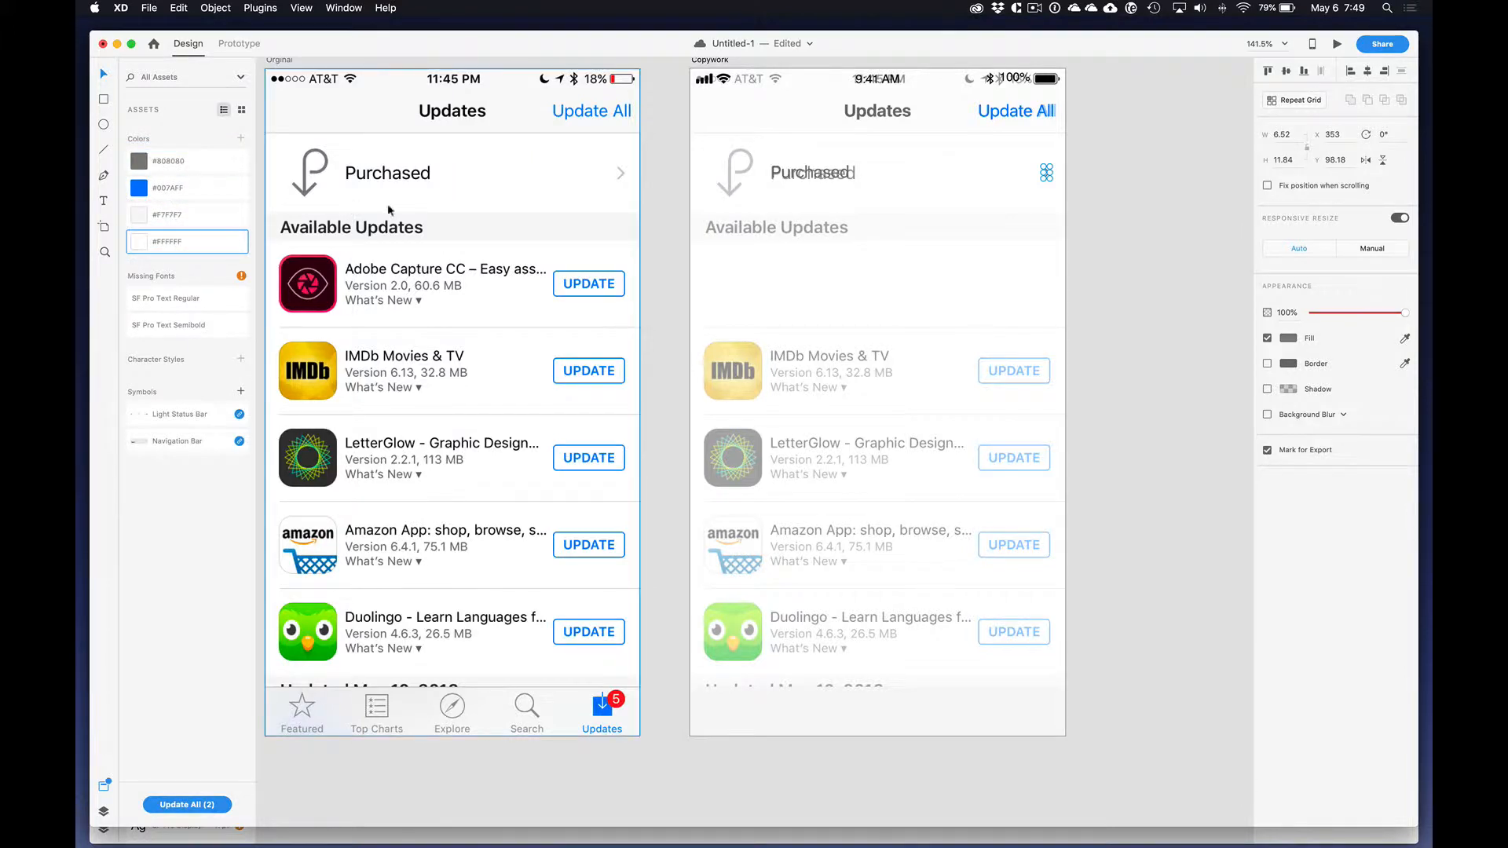
click(1077, 217)
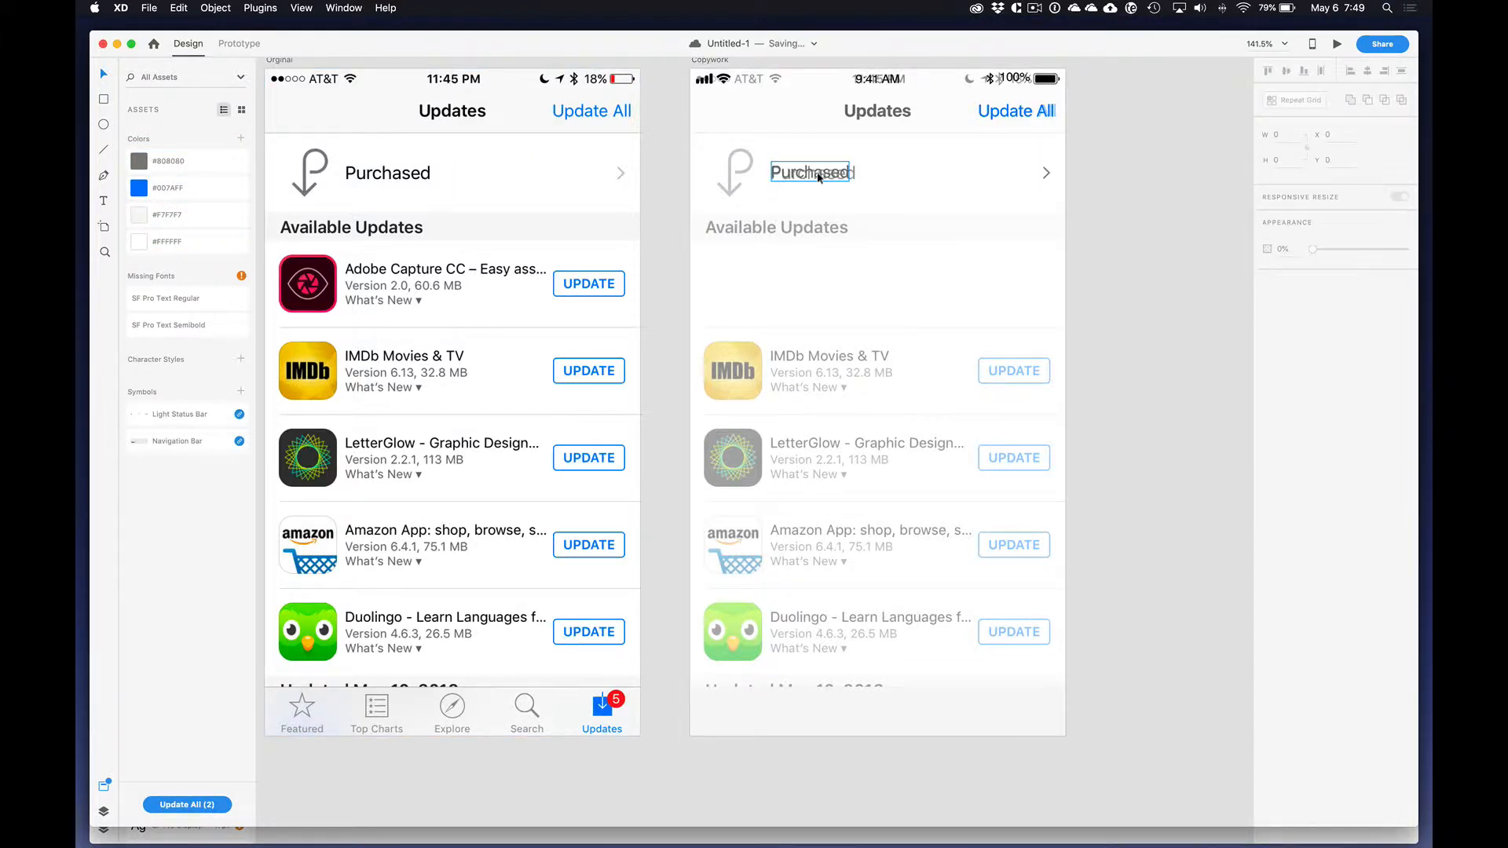
Step: Make the hidden Rectangle 2 and Rectangle 1 background layers of the Copywork artboard visible again
click(878, 110)
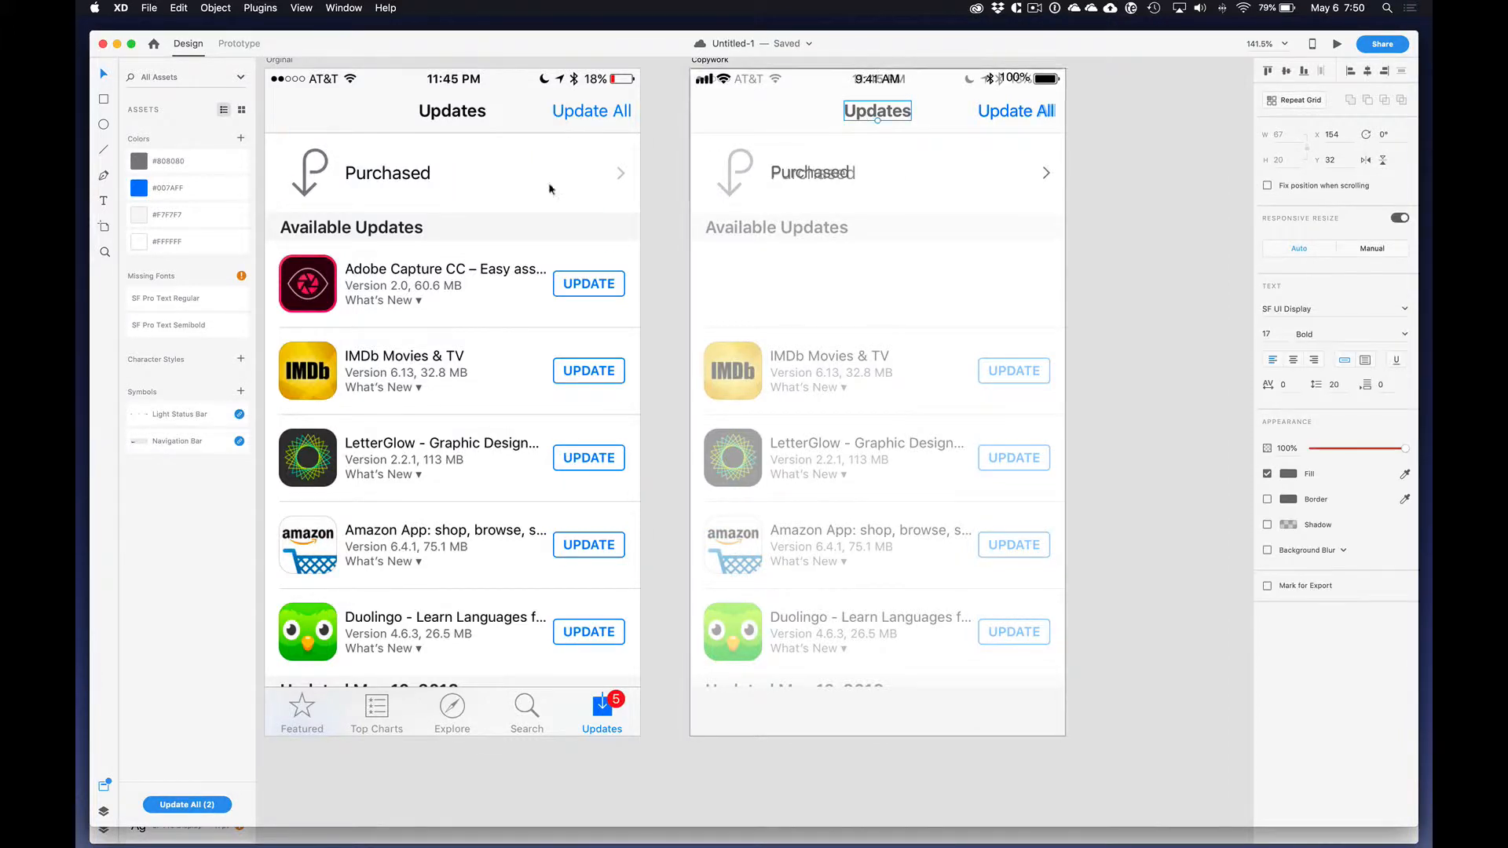
click(103, 812)
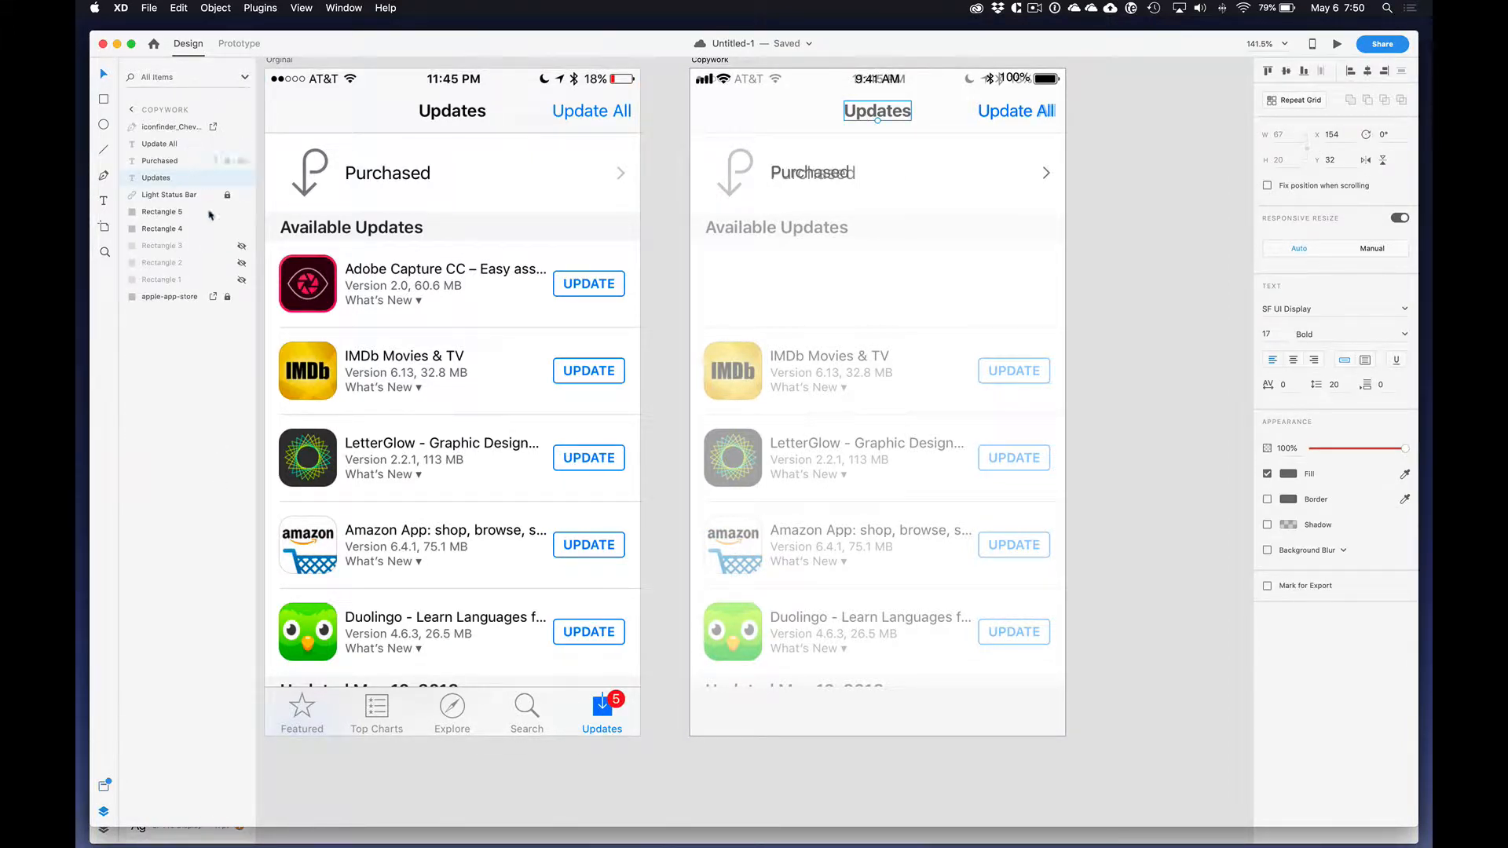
click(242, 247)
click(242, 247)
click(242, 264)
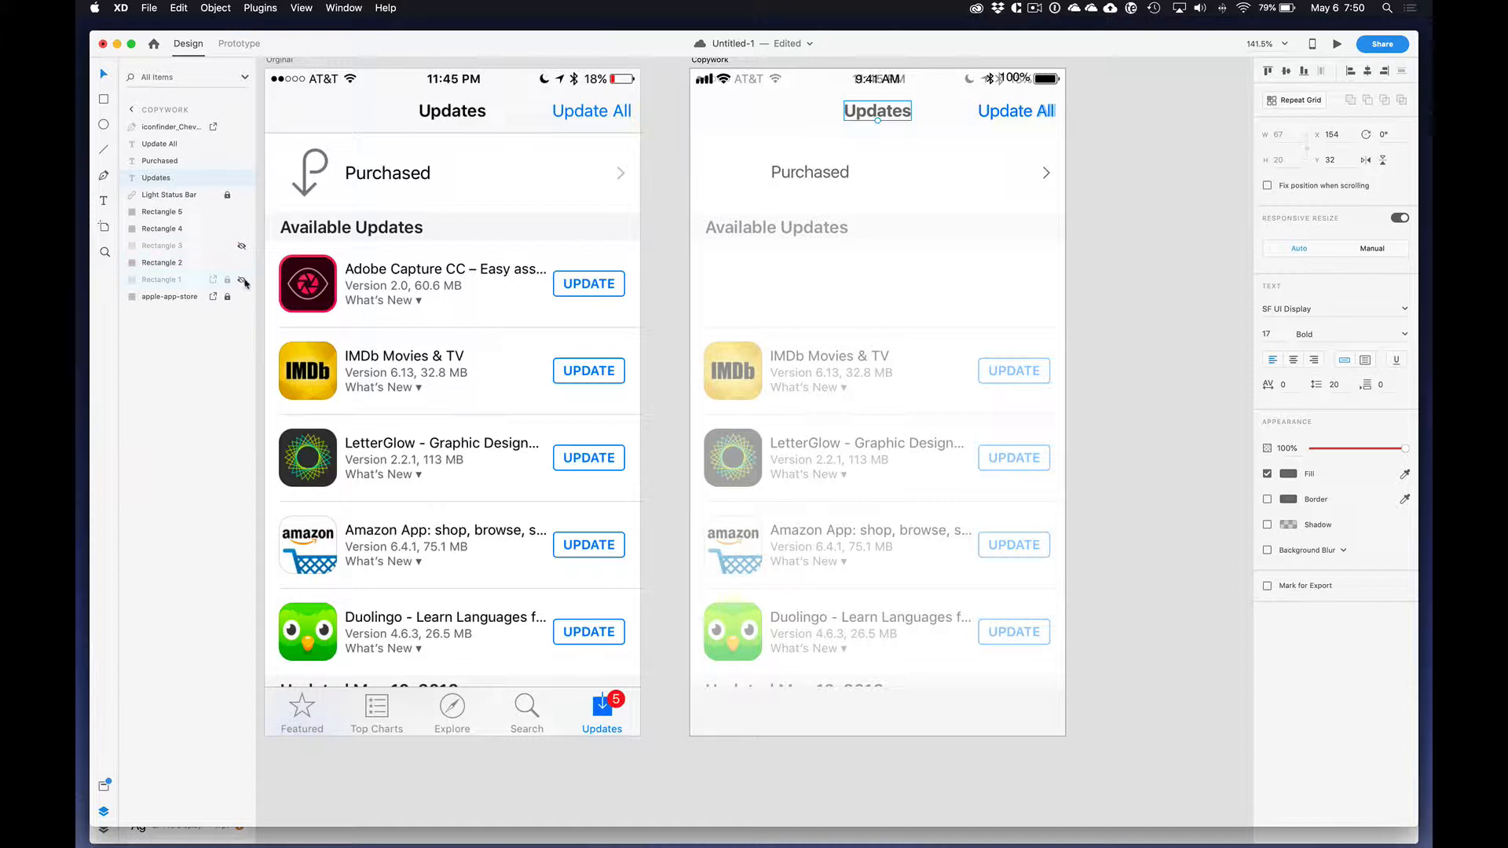
click(242, 280)
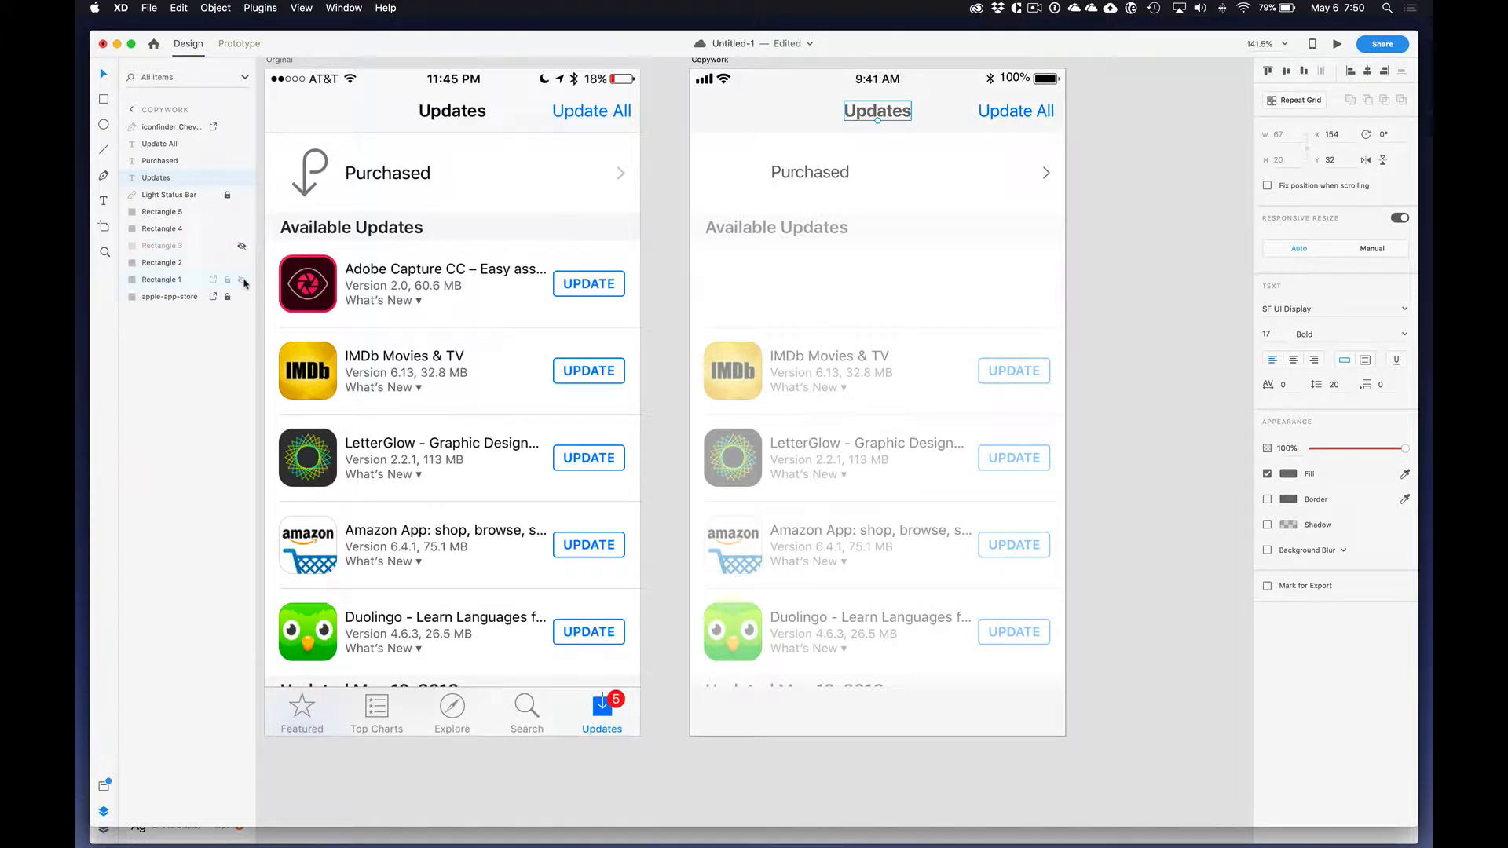
click(1097, 116)
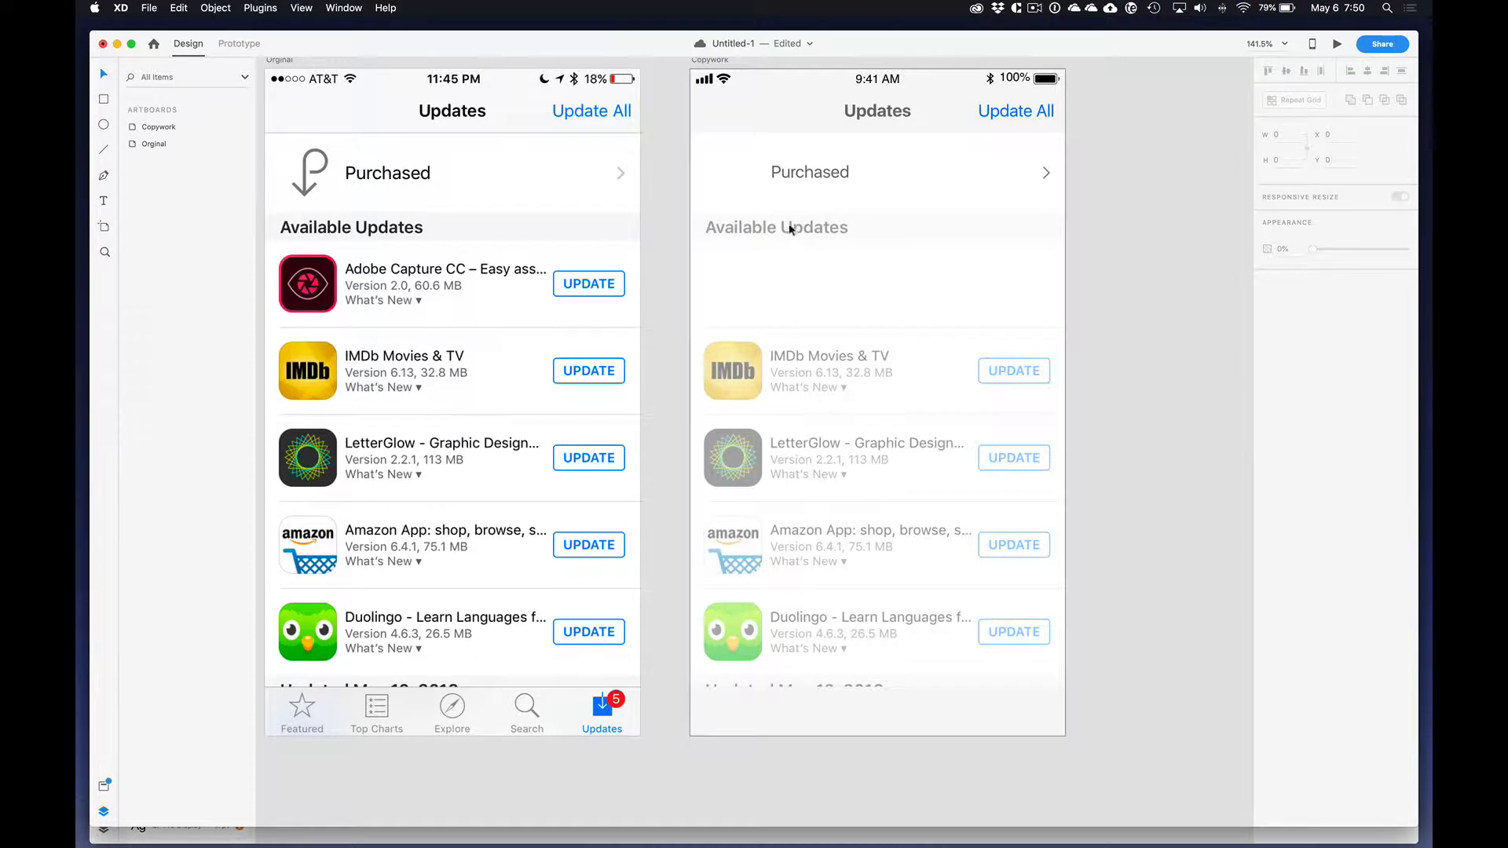
Step: Duplicate the Purchased label onto the faded section heading below and change its text to "Available Updates"
drag(802, 177, 738, 233)
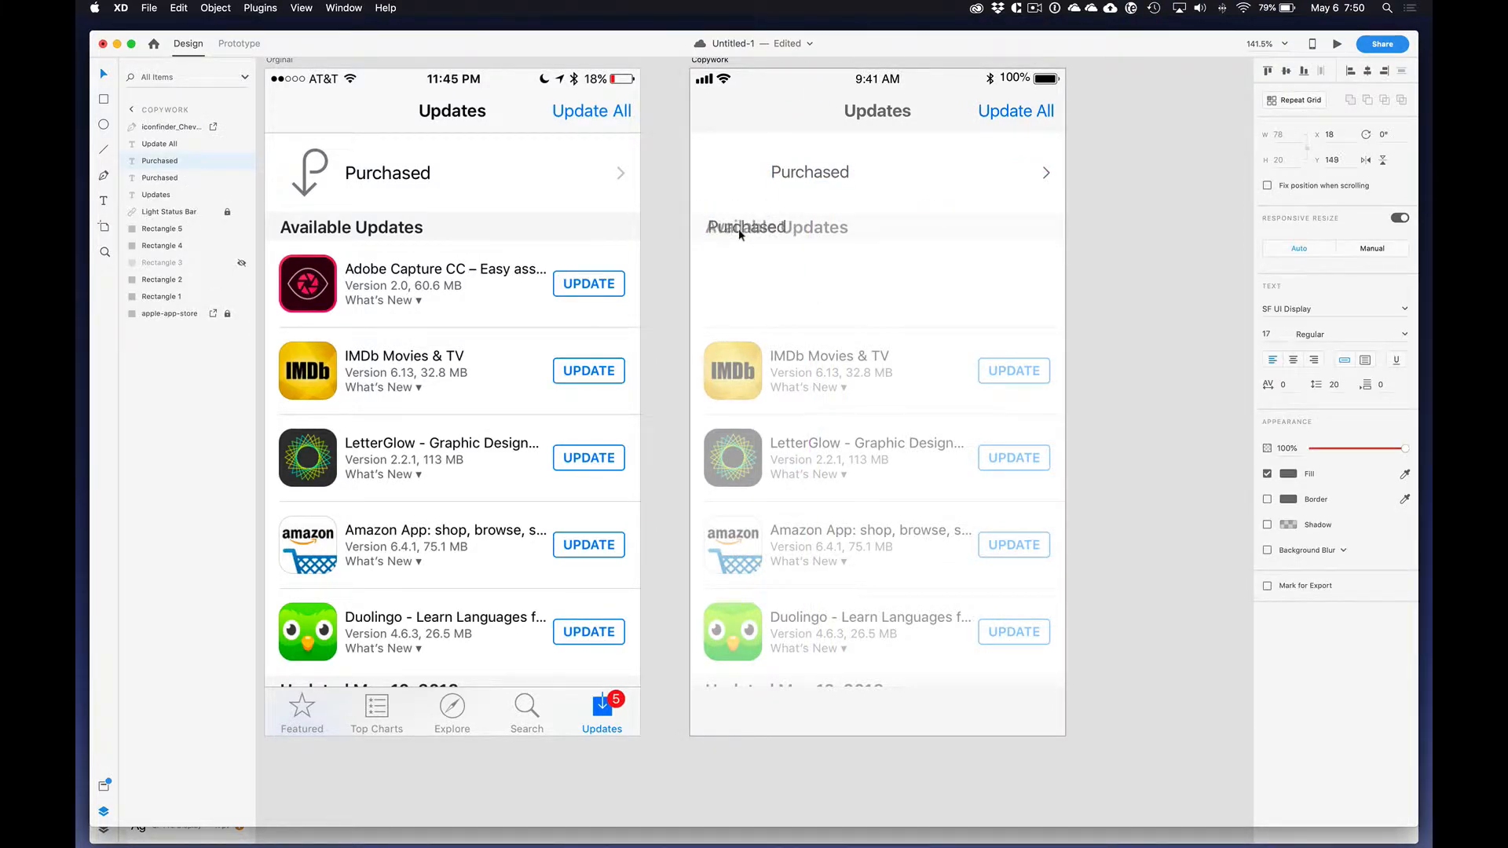
double_click(738, 229)
text(Available Updtes)
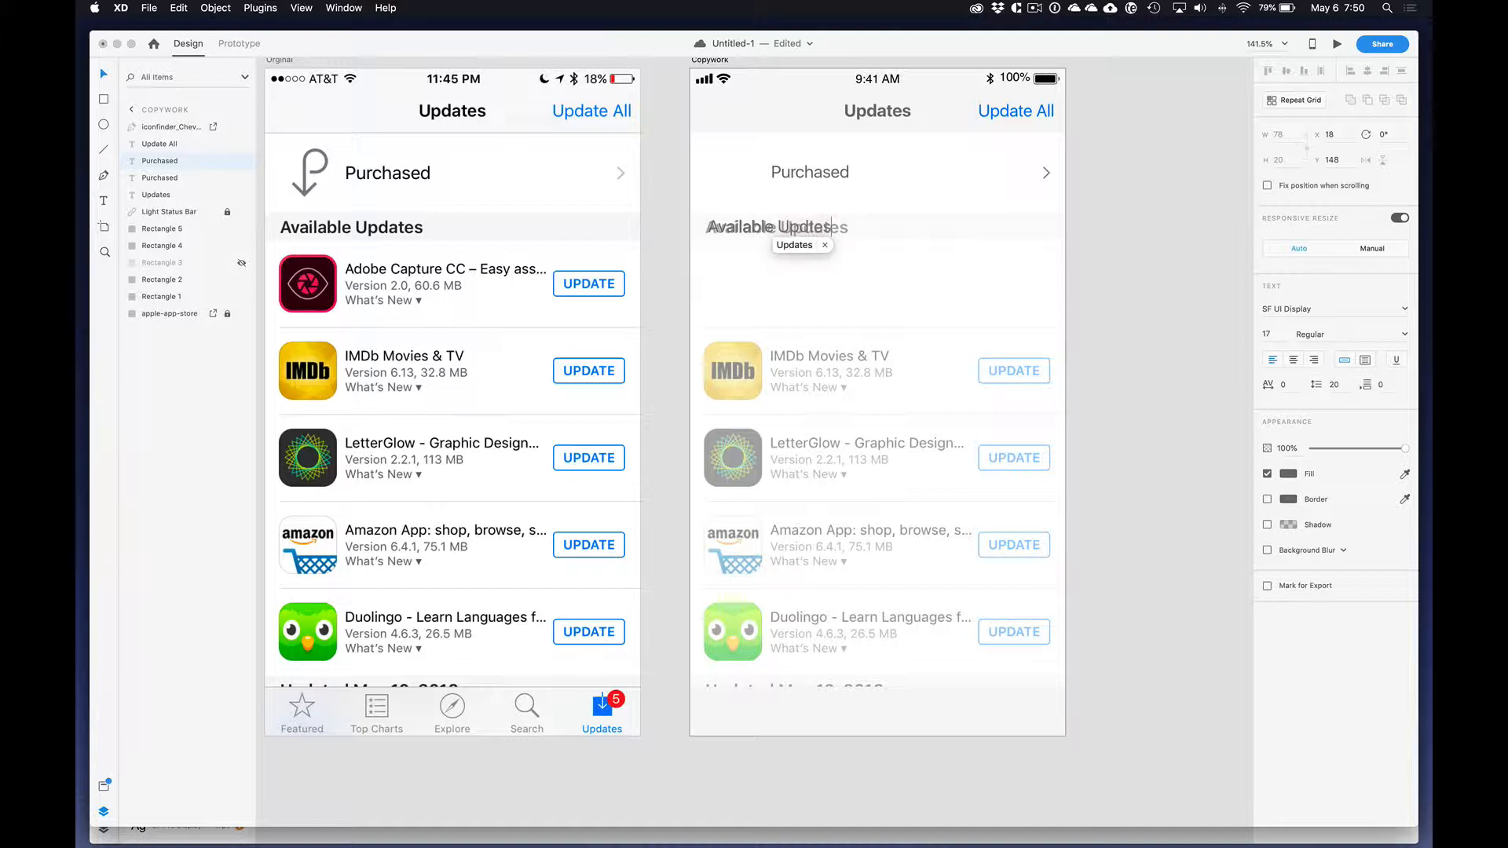
key(BackSpace)
key(BackSpace)
key(BackSpace)
text(ates)
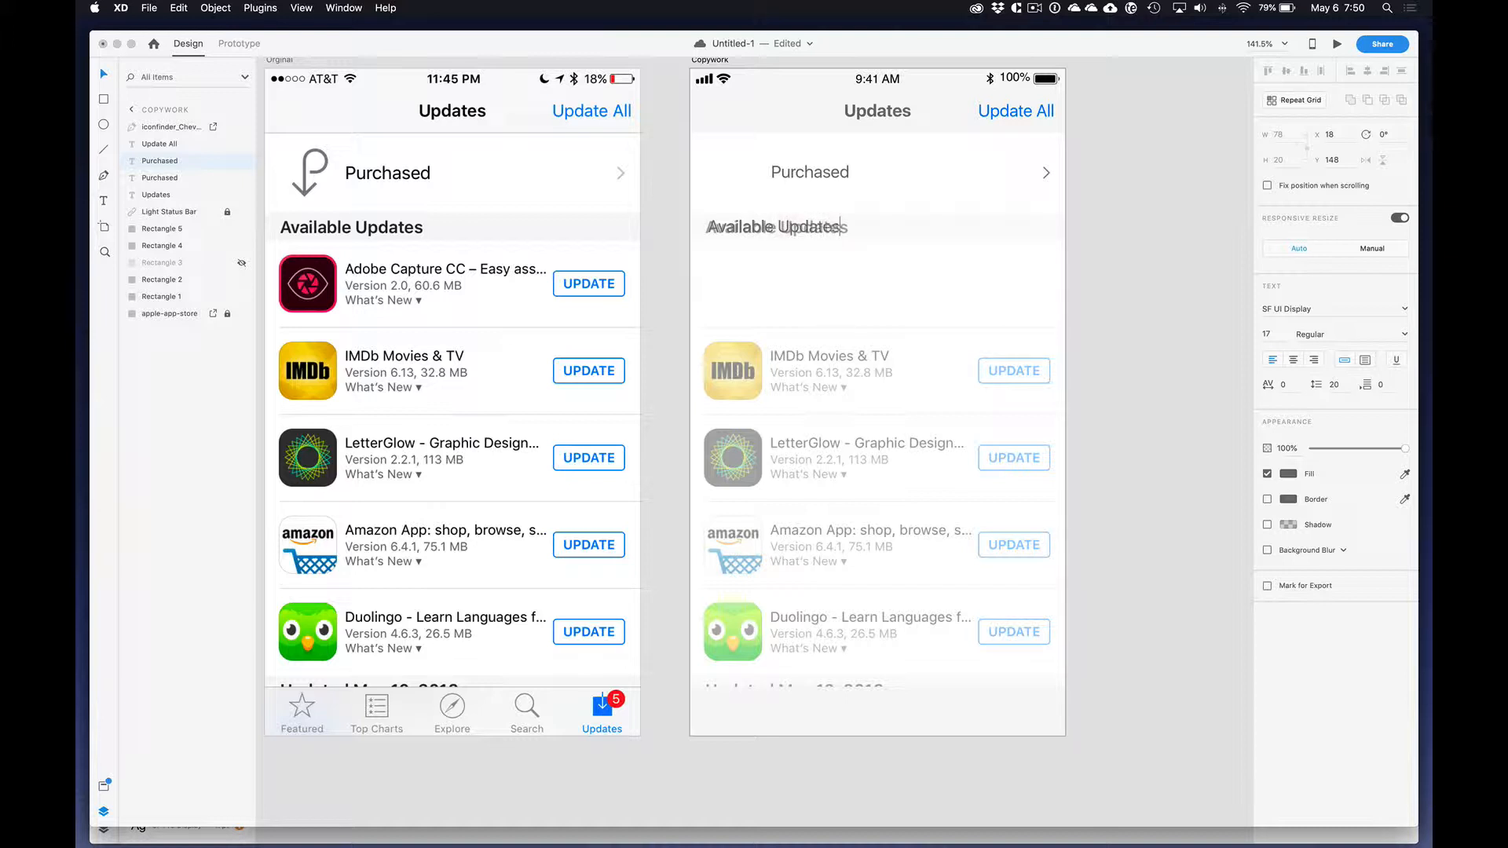
key(Escape)
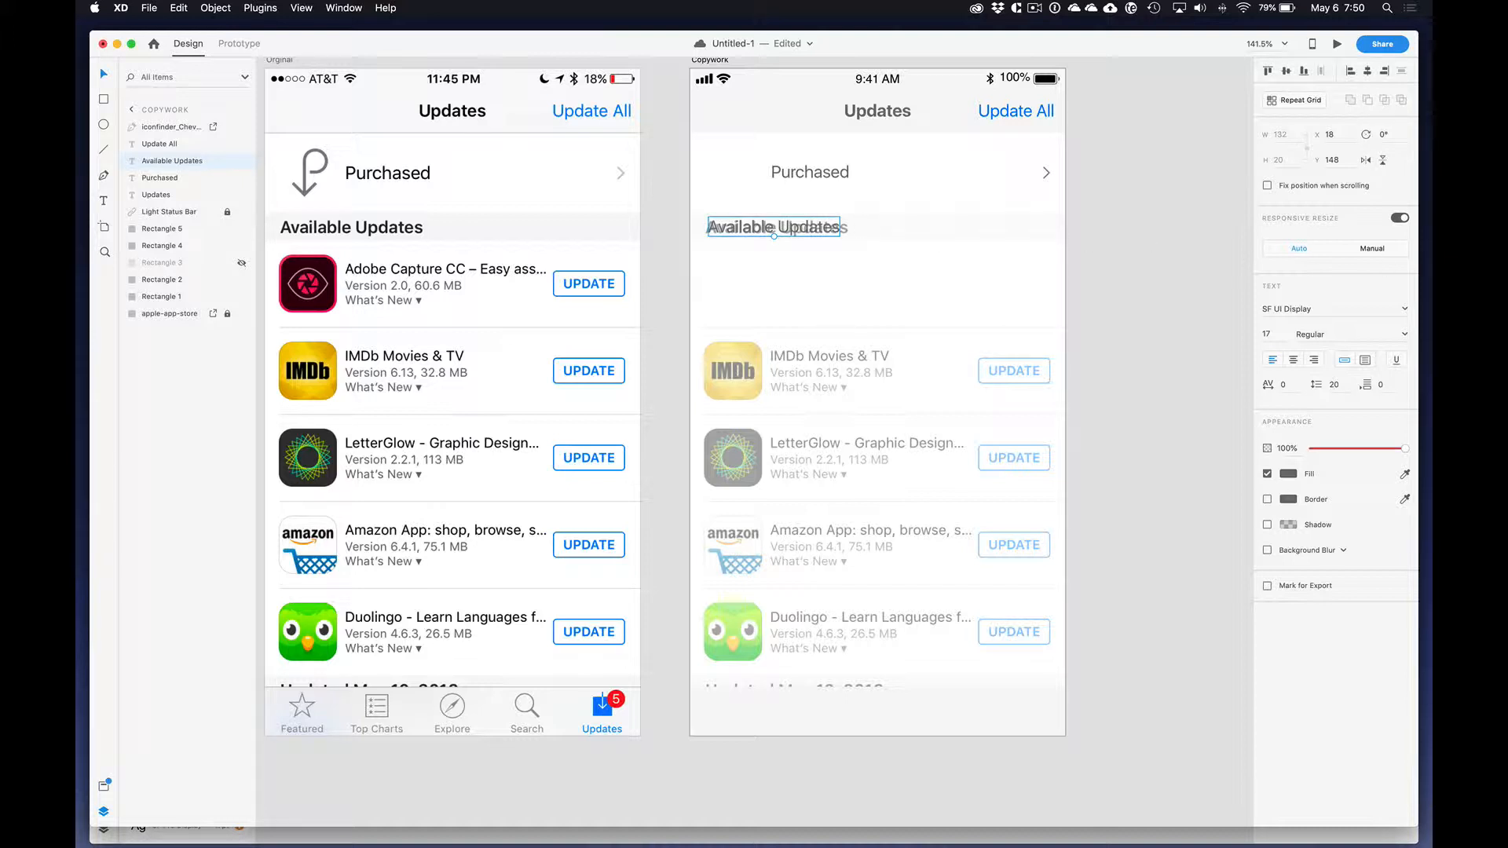
Step: Set the Available Updates heading to Bold and align it over the faded heading at X 15, Y 149
click(1405, 333)
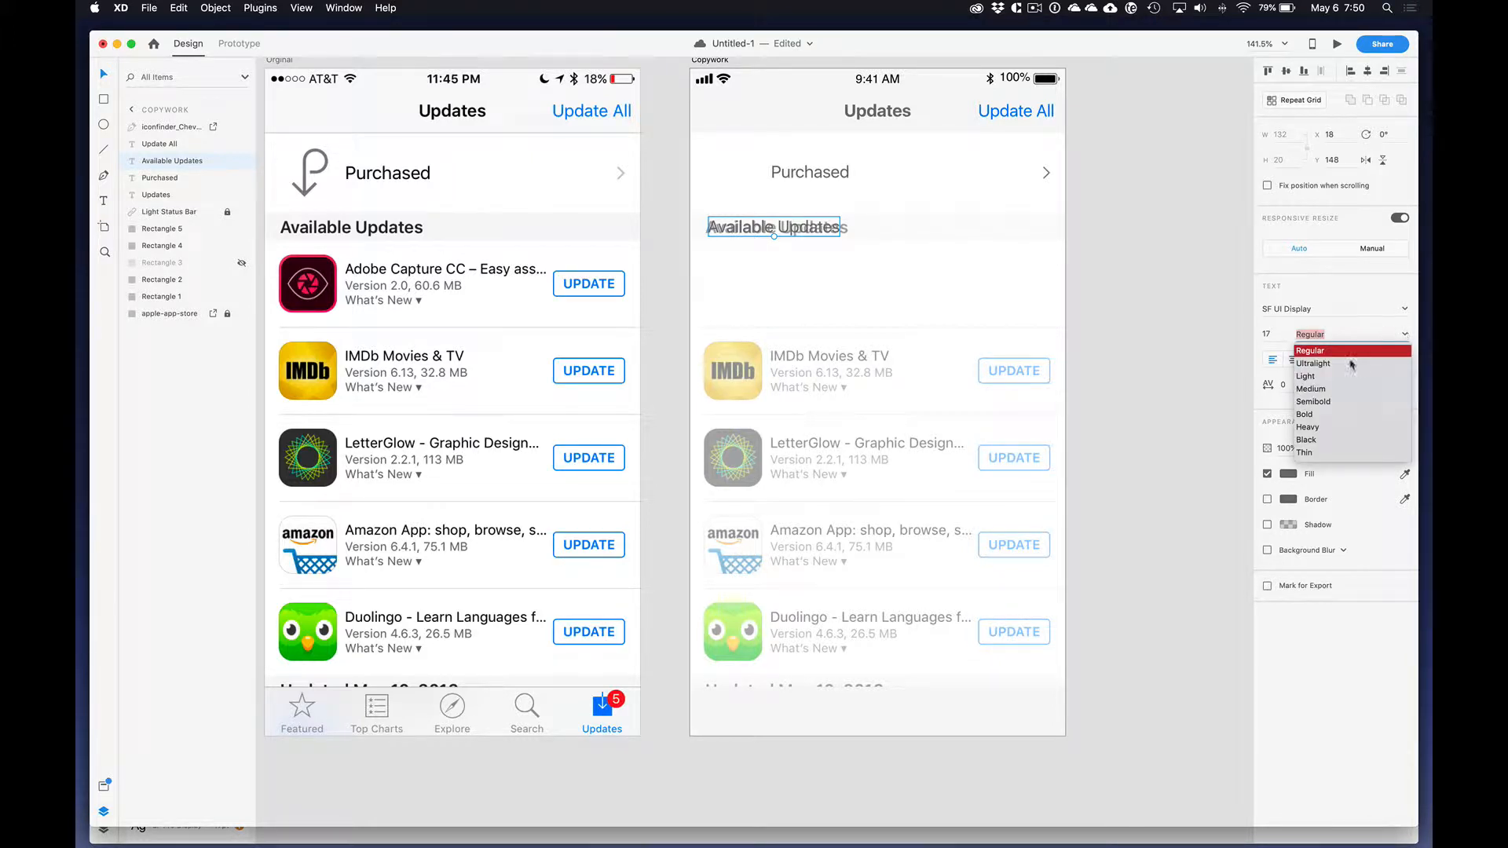
click(1316, 387)
click(1405, 337)
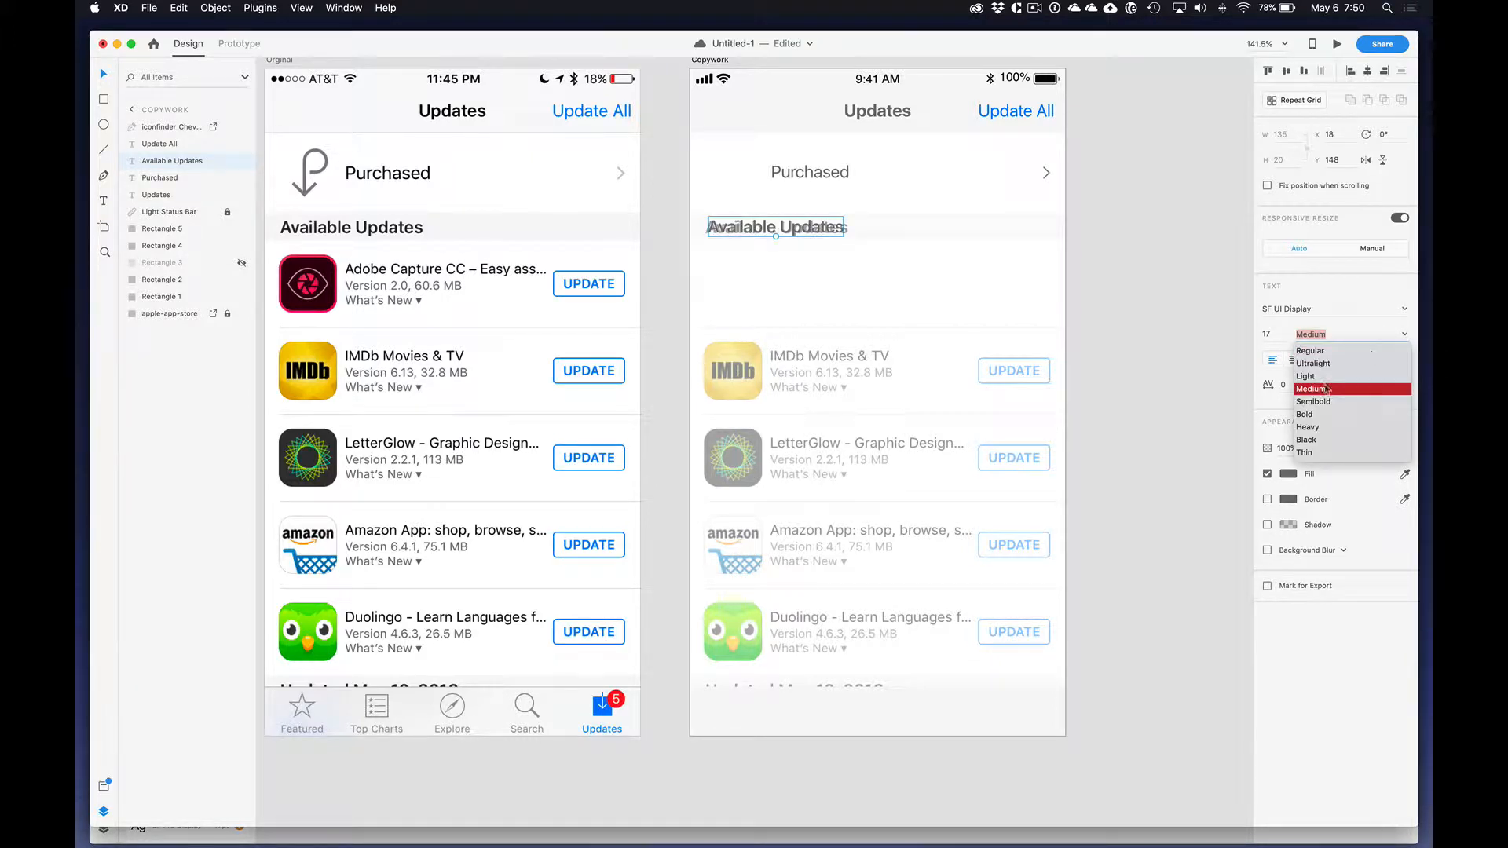
click(1313, 414)
drag(797, 228, 796, 230)
key(Left)
key(Left)
key(Left)
key(Down)
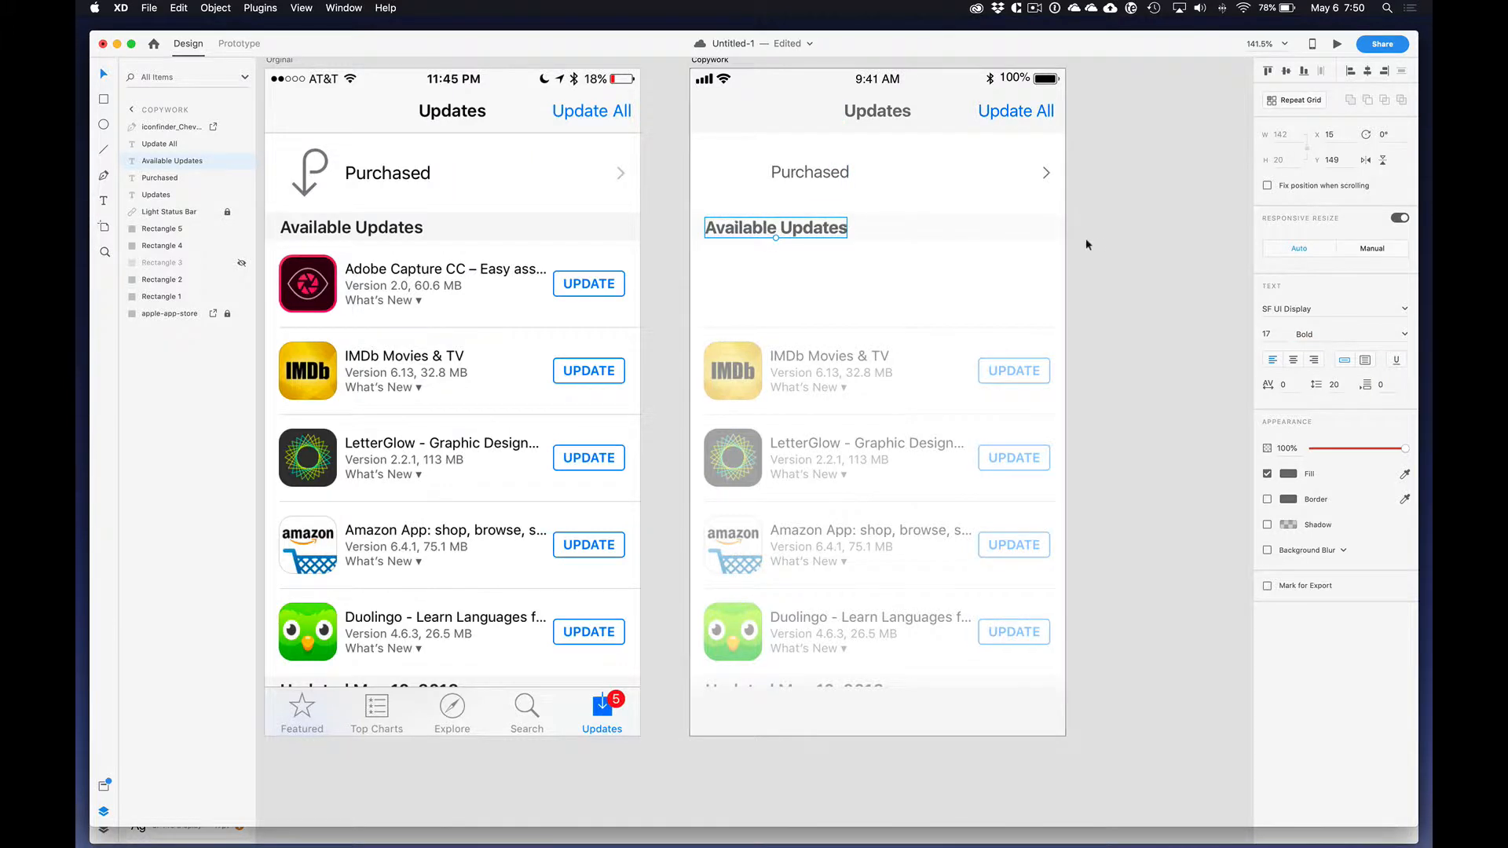
Step: Show the hidden Rectangle 3 background layer behind the Available Updates heading
click(809, 173)
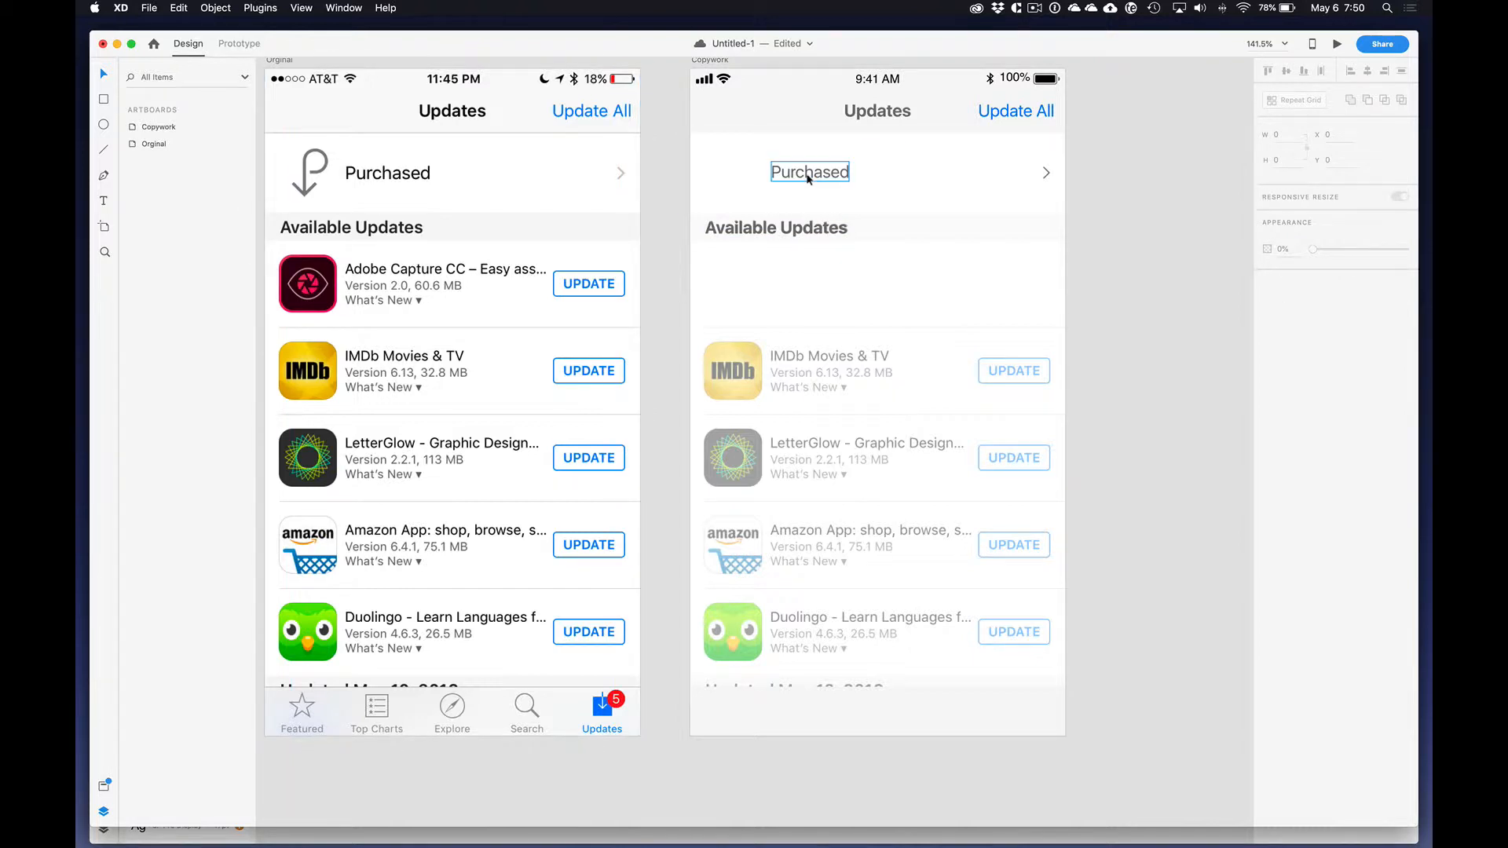
click(732, 181)
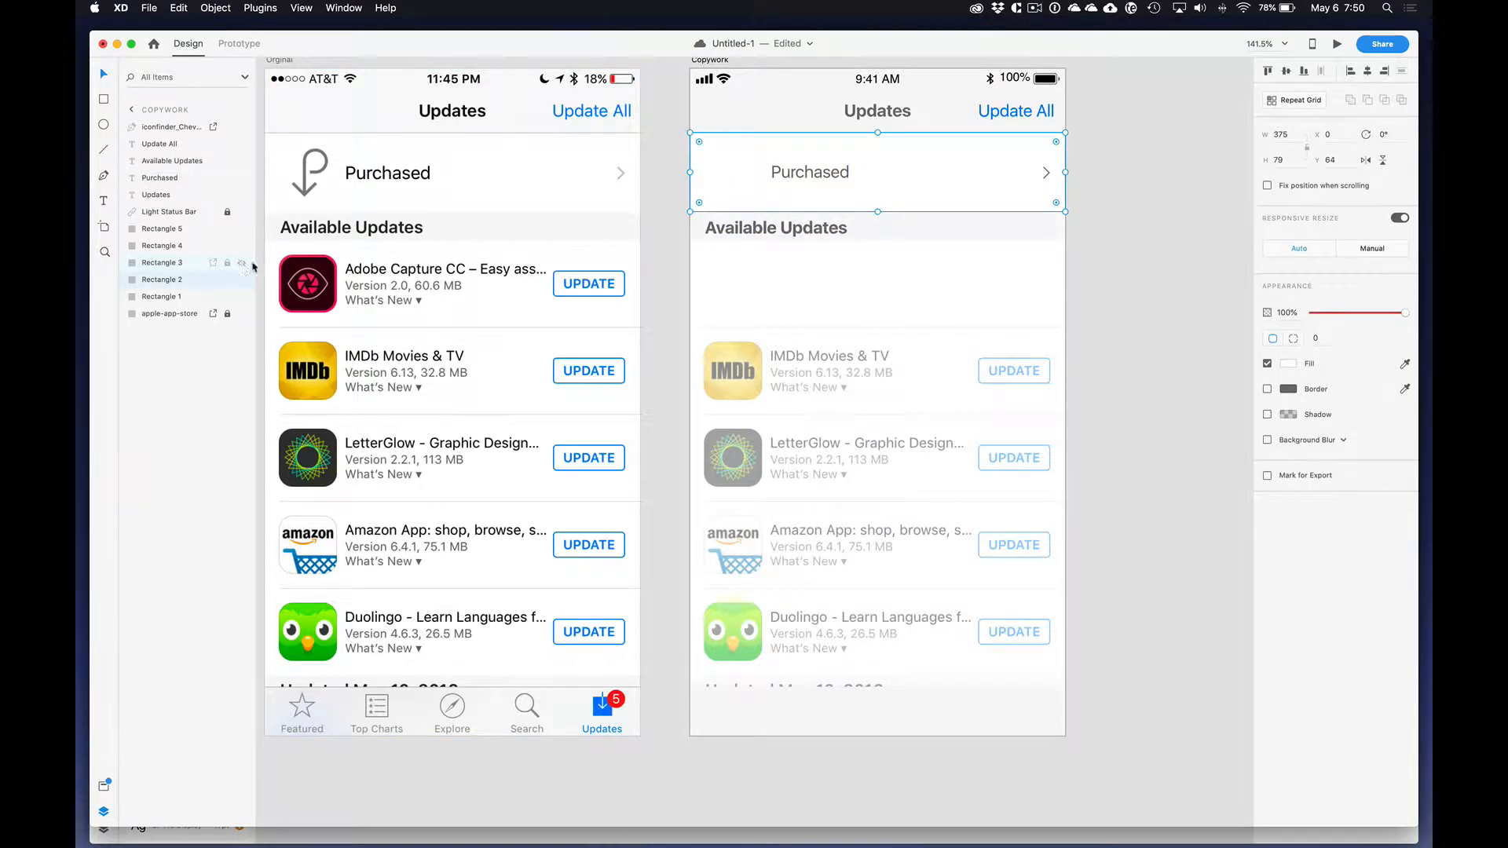
click(1099, 236)
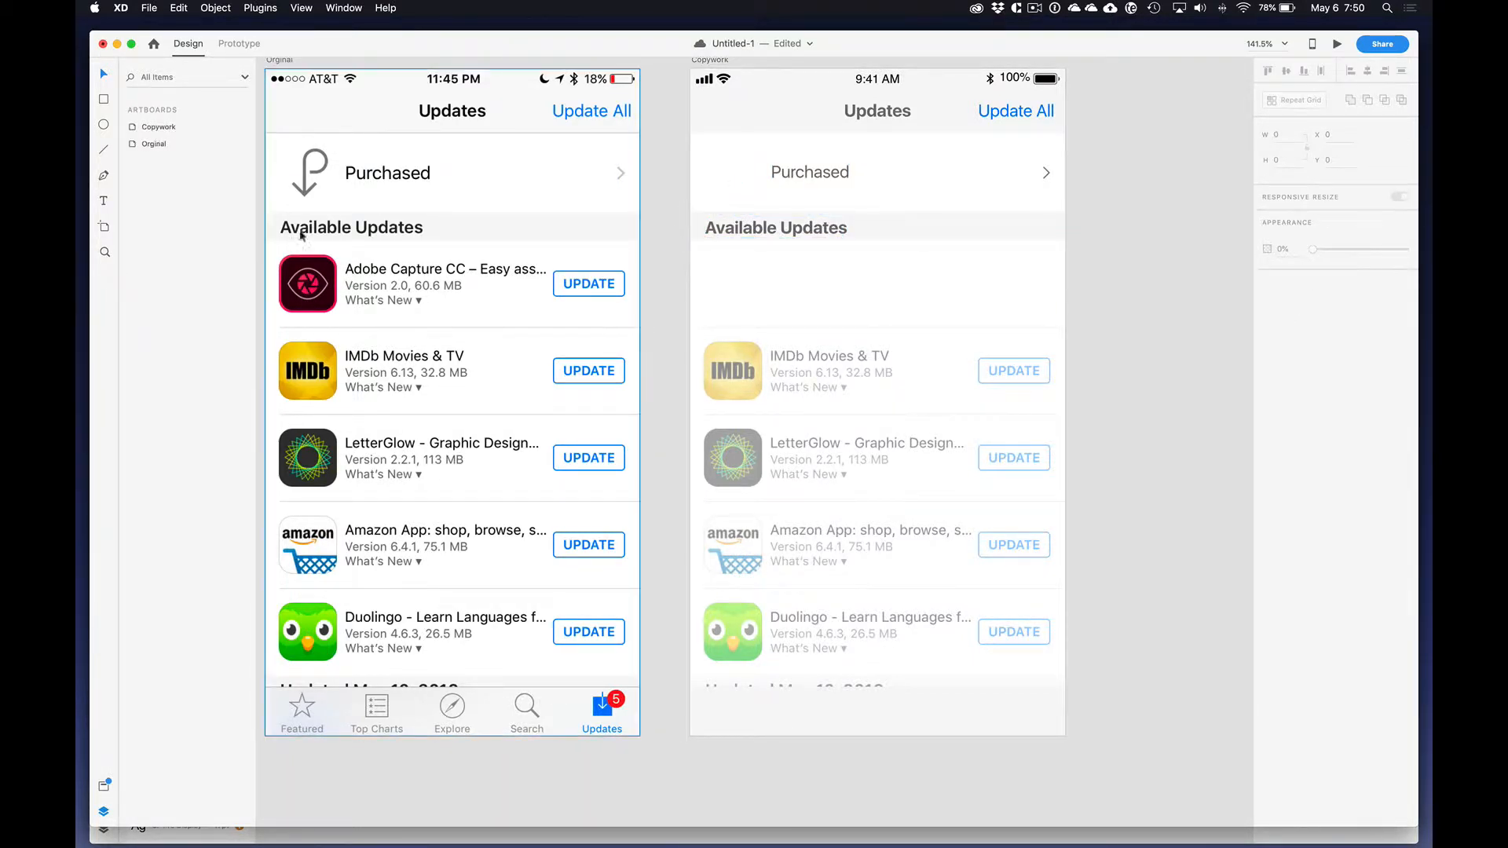
Step: Toggle the faded apple-app-store reference layer off and on to compare it with the rebuilt elements, leaving it shown
click(776, 304)
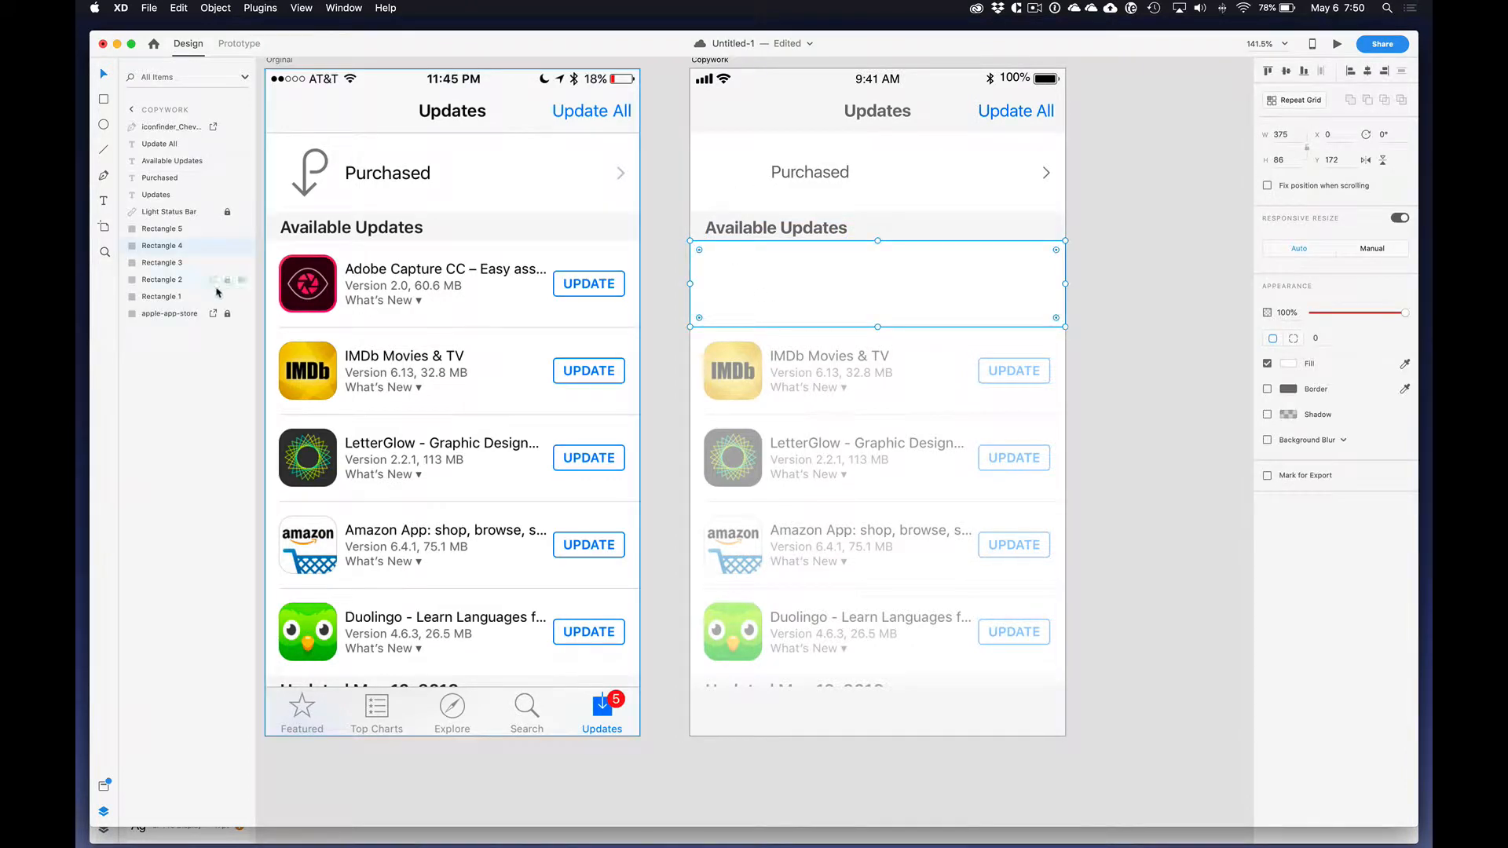
click(243, 315)
click(242, 314)
click(242, 314)
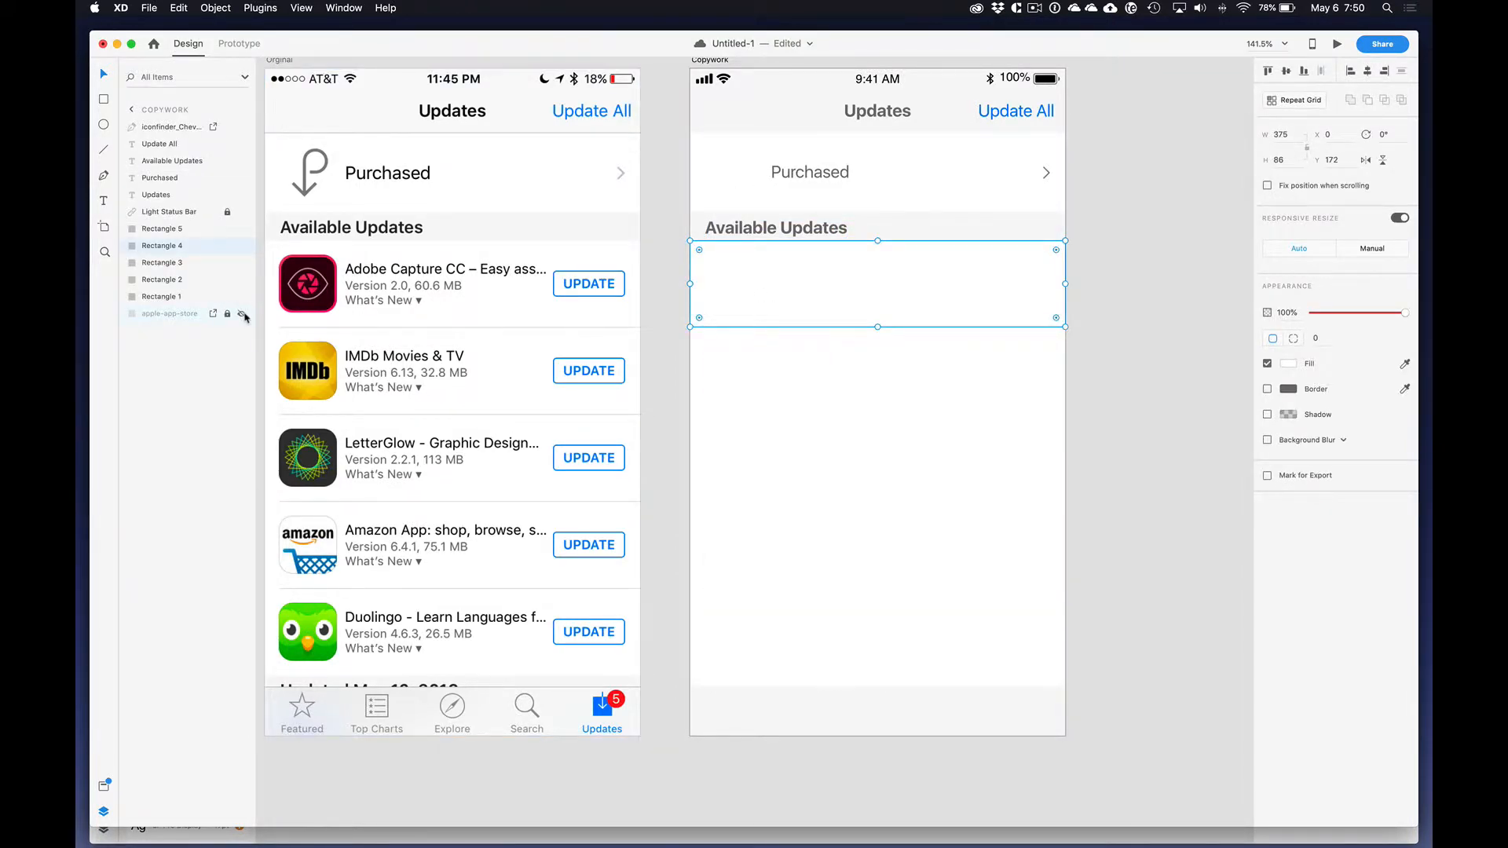
click(243, 314)
click(243, 314)
click(243, 315)
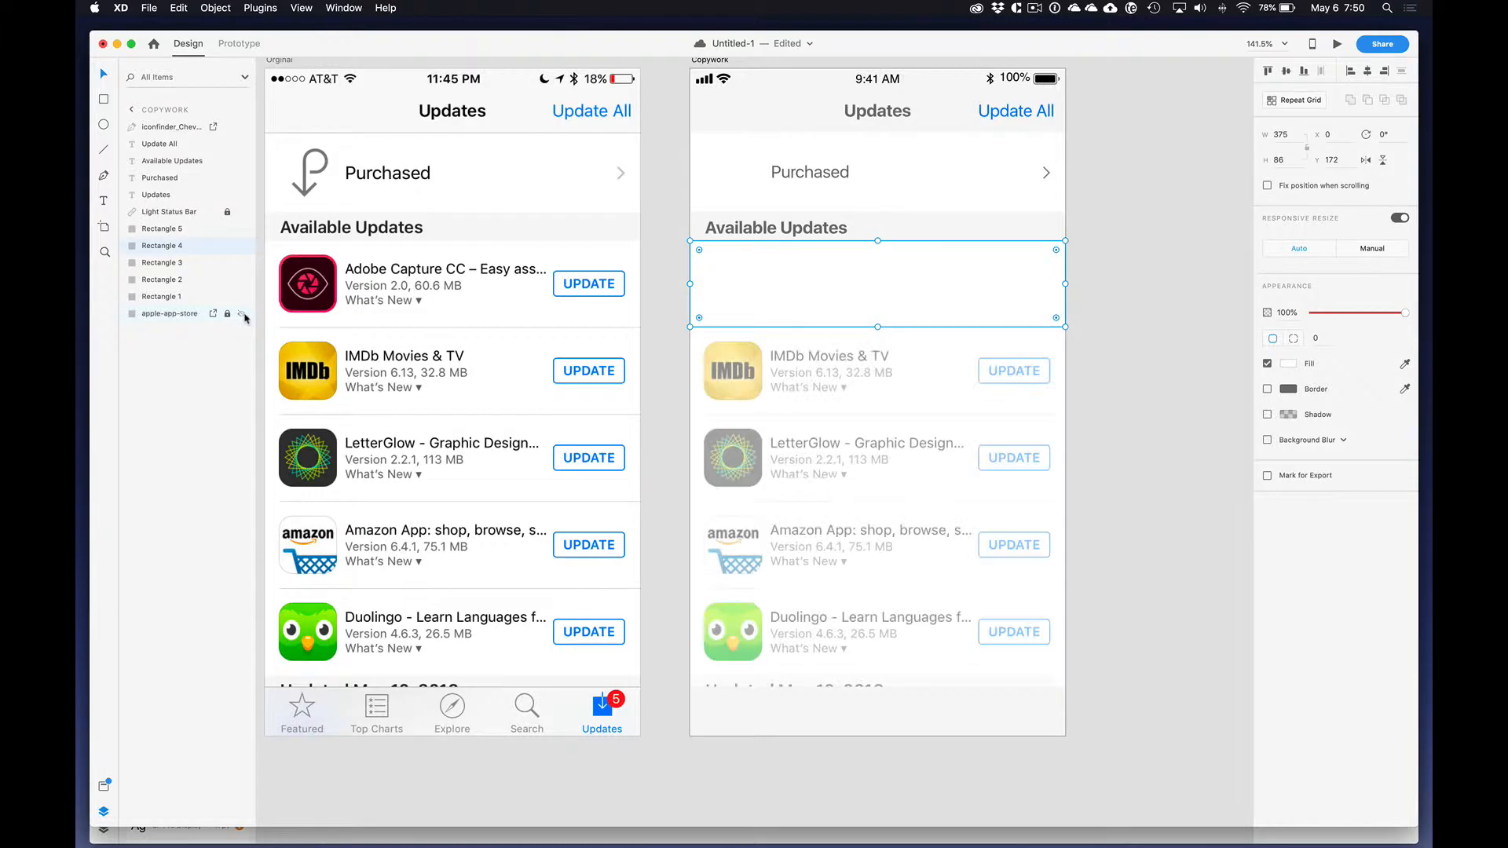
click(243, 315)
click(244, 315)
click(1121, 264)
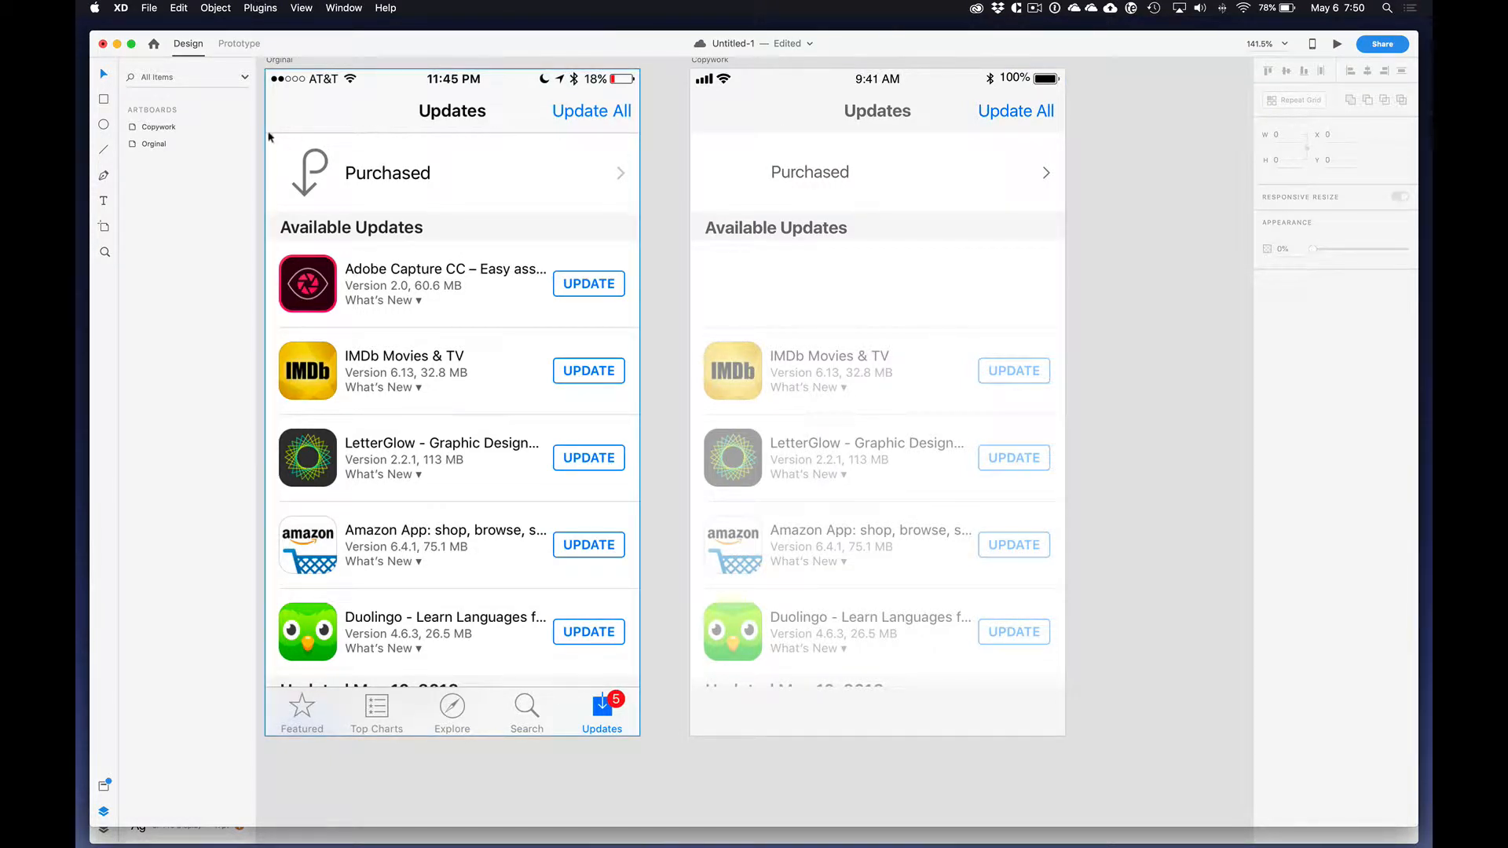
Step: Draw a 375-wide divider line along the navigation bar's lower edge and sample its border color from the original's divider
key(super+s)
click(103, 152)
drag(690, 135, 1066, 132)
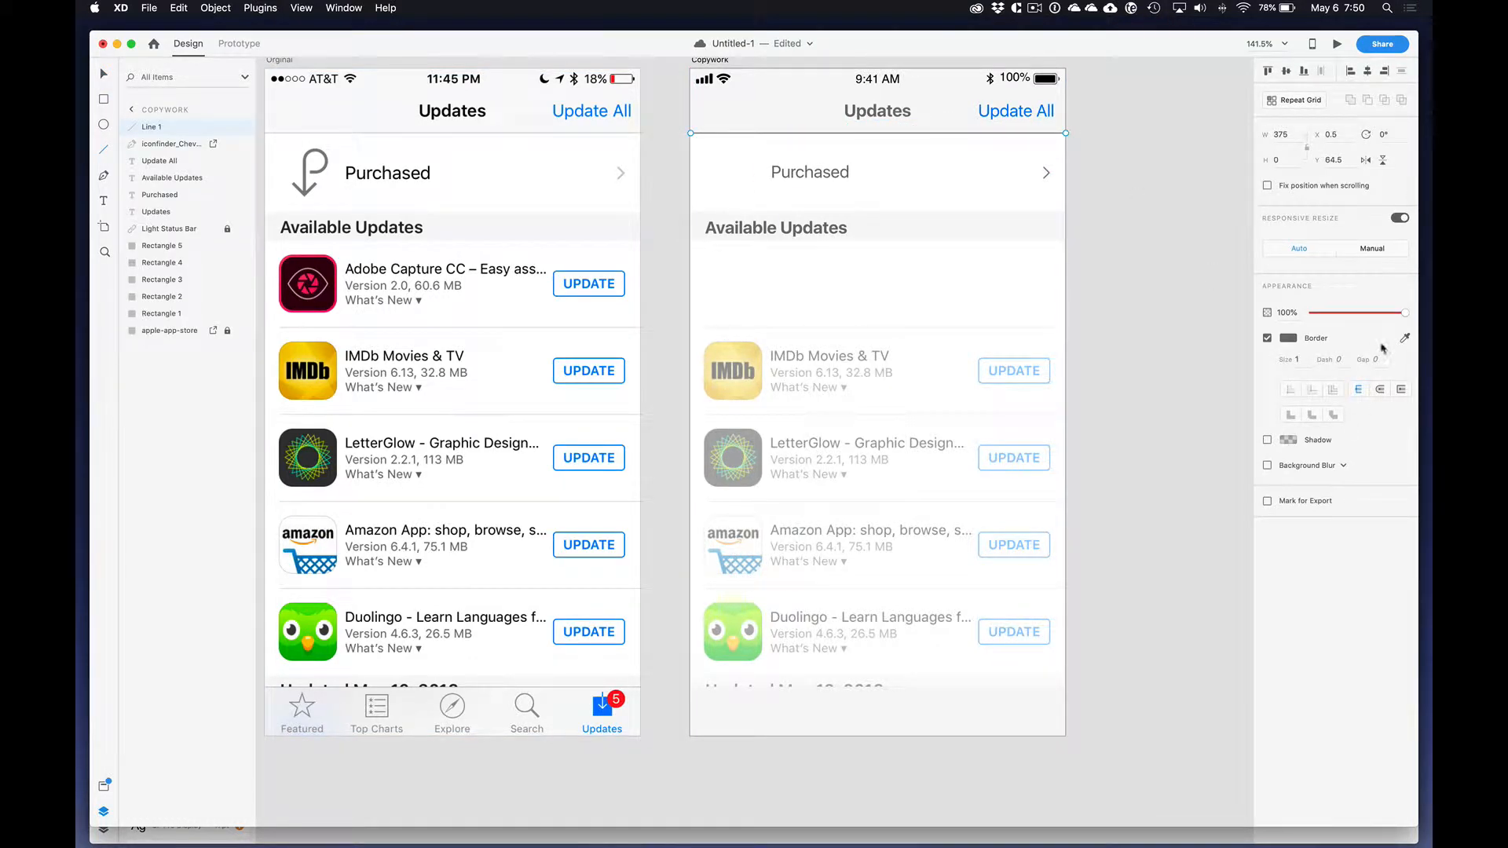
click(1405, 339)
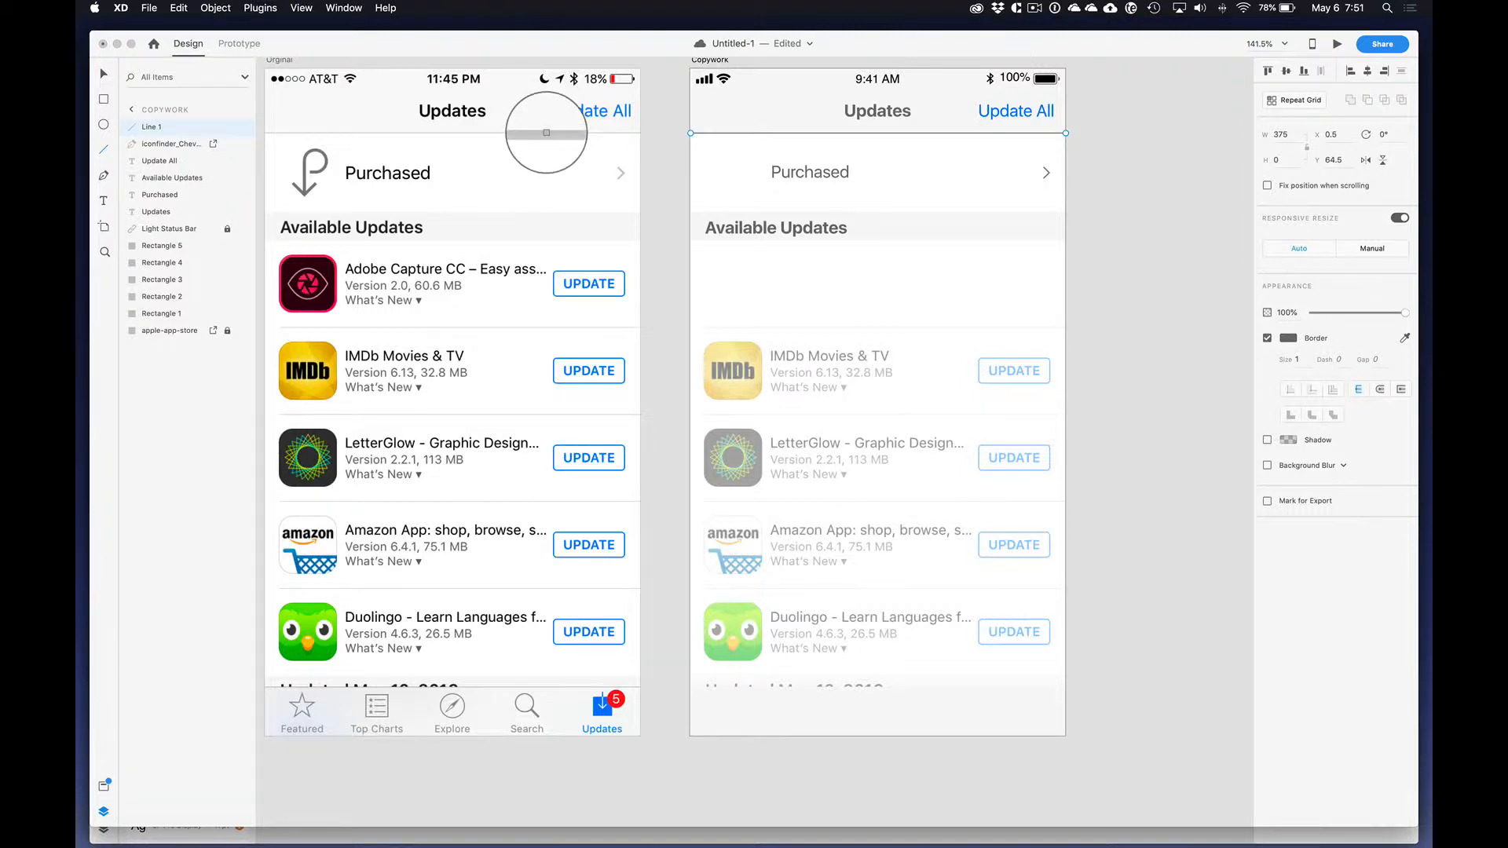
click(547, 133)
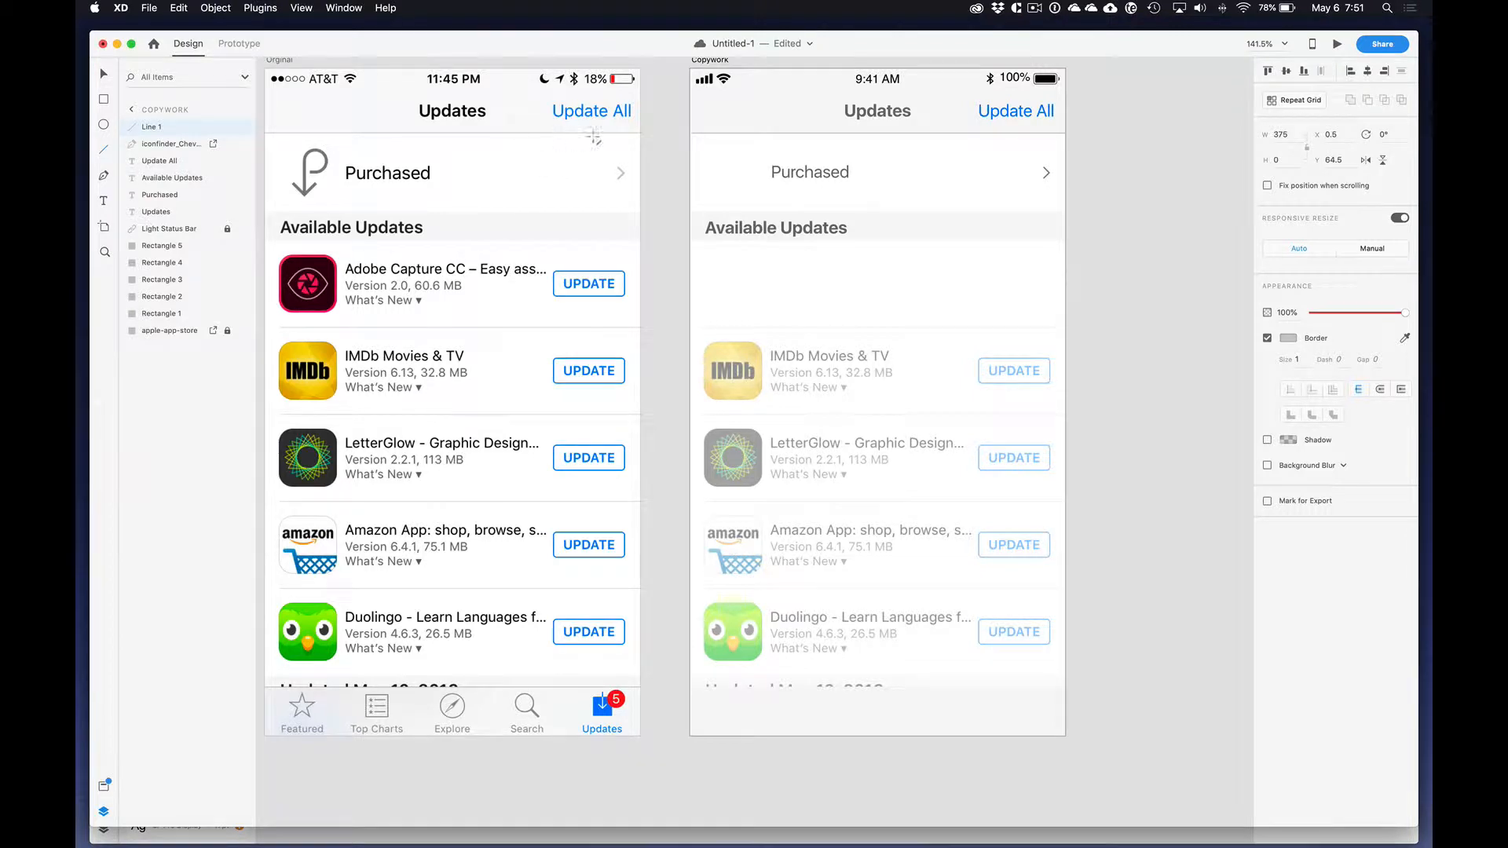
Step: Save the divider's gray #C8C8C8 as a color asset and place it second in the color list, below the darker gray
click(104, 786)
click(240, 139)
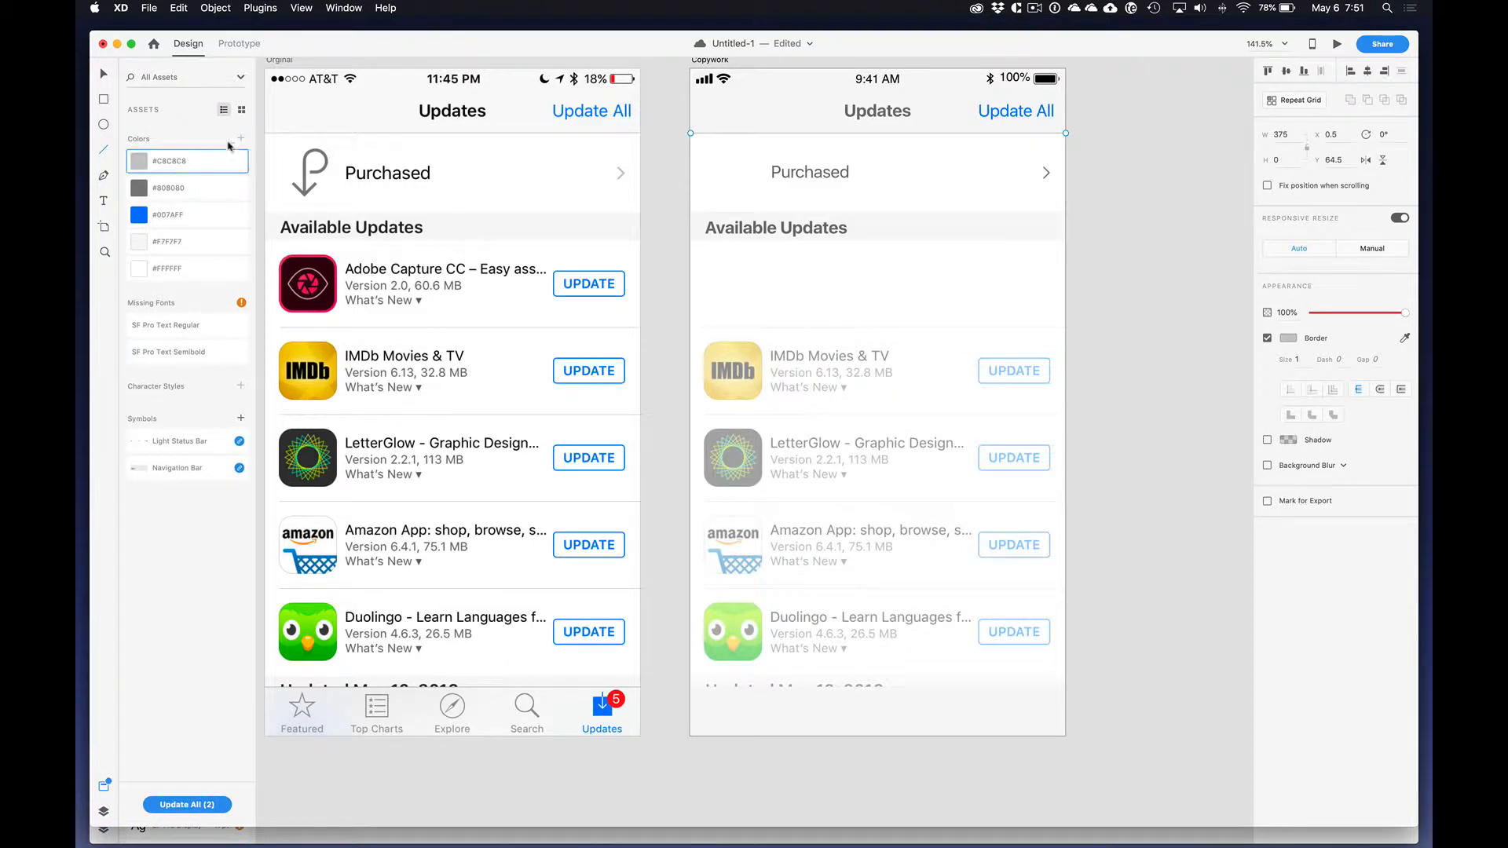
drag(181, 161, 182, 200)
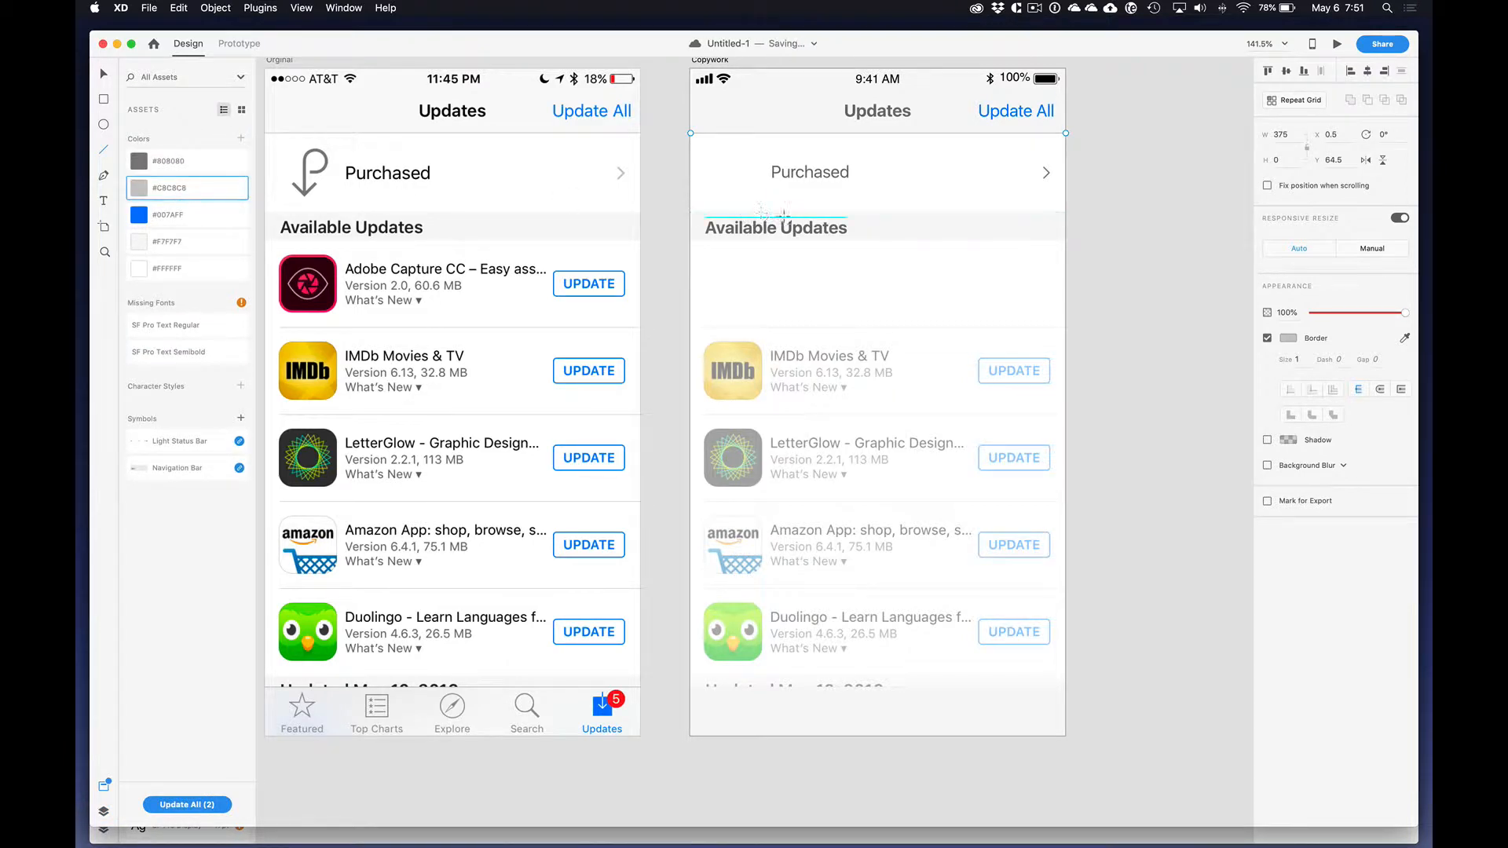
click(1133, 249)
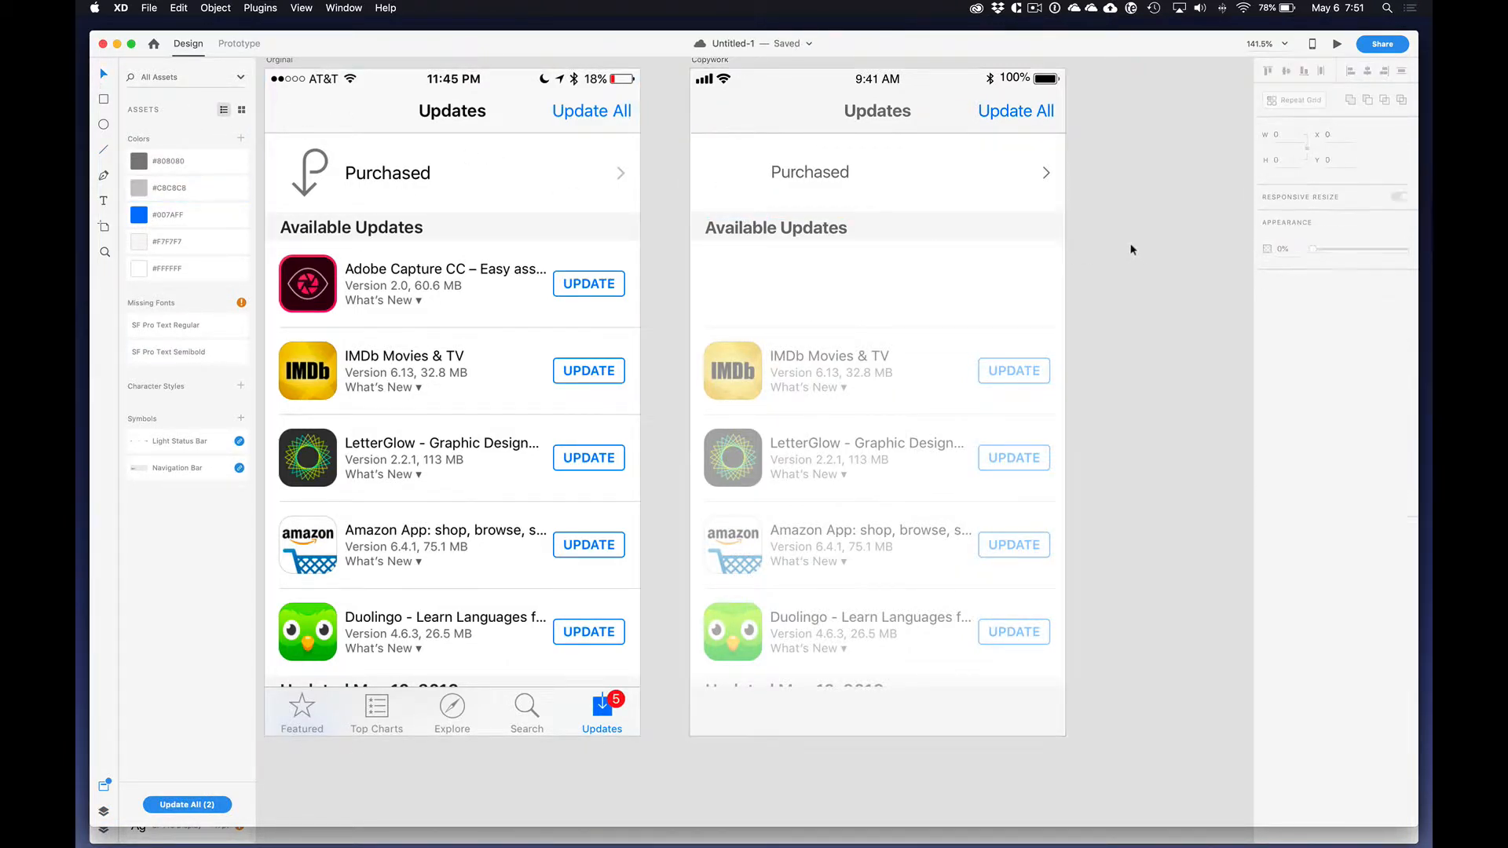
Step: Hide the white background rectangle covering the first app row so the faded reference shows
click(803, 280)
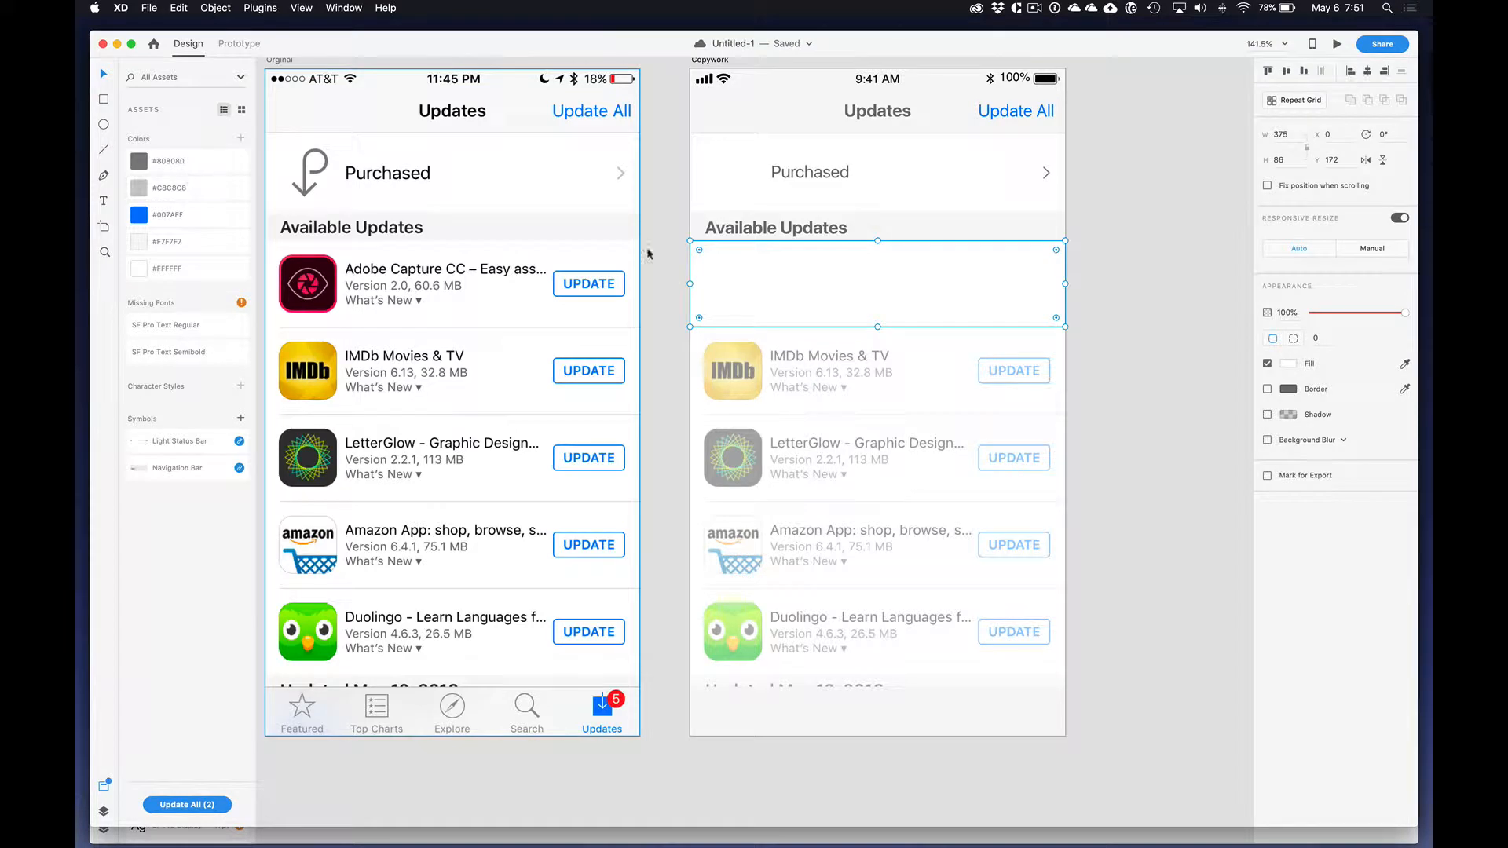
key(r)
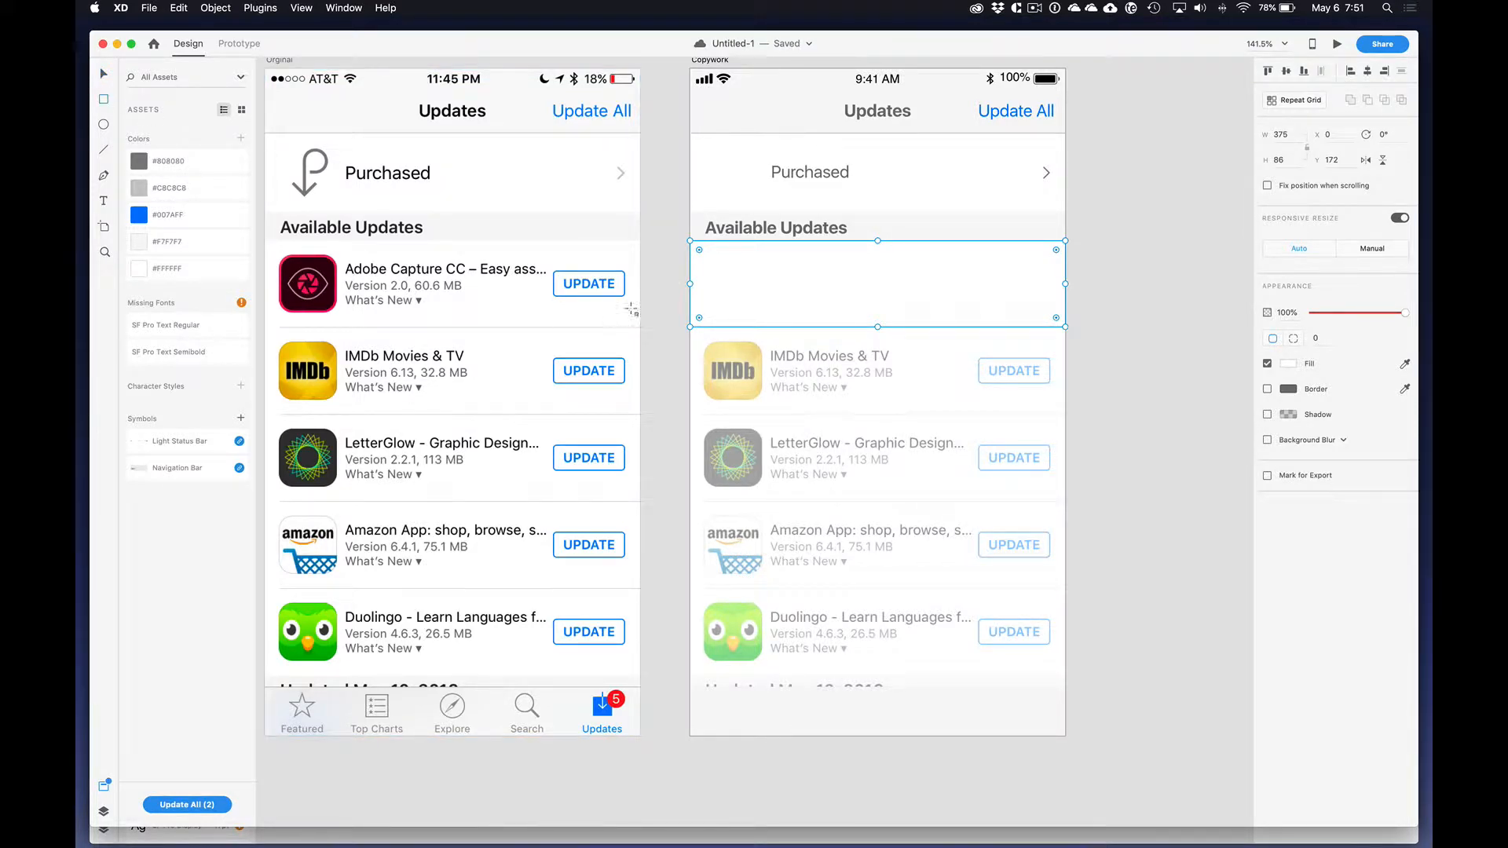
click(105, 73)
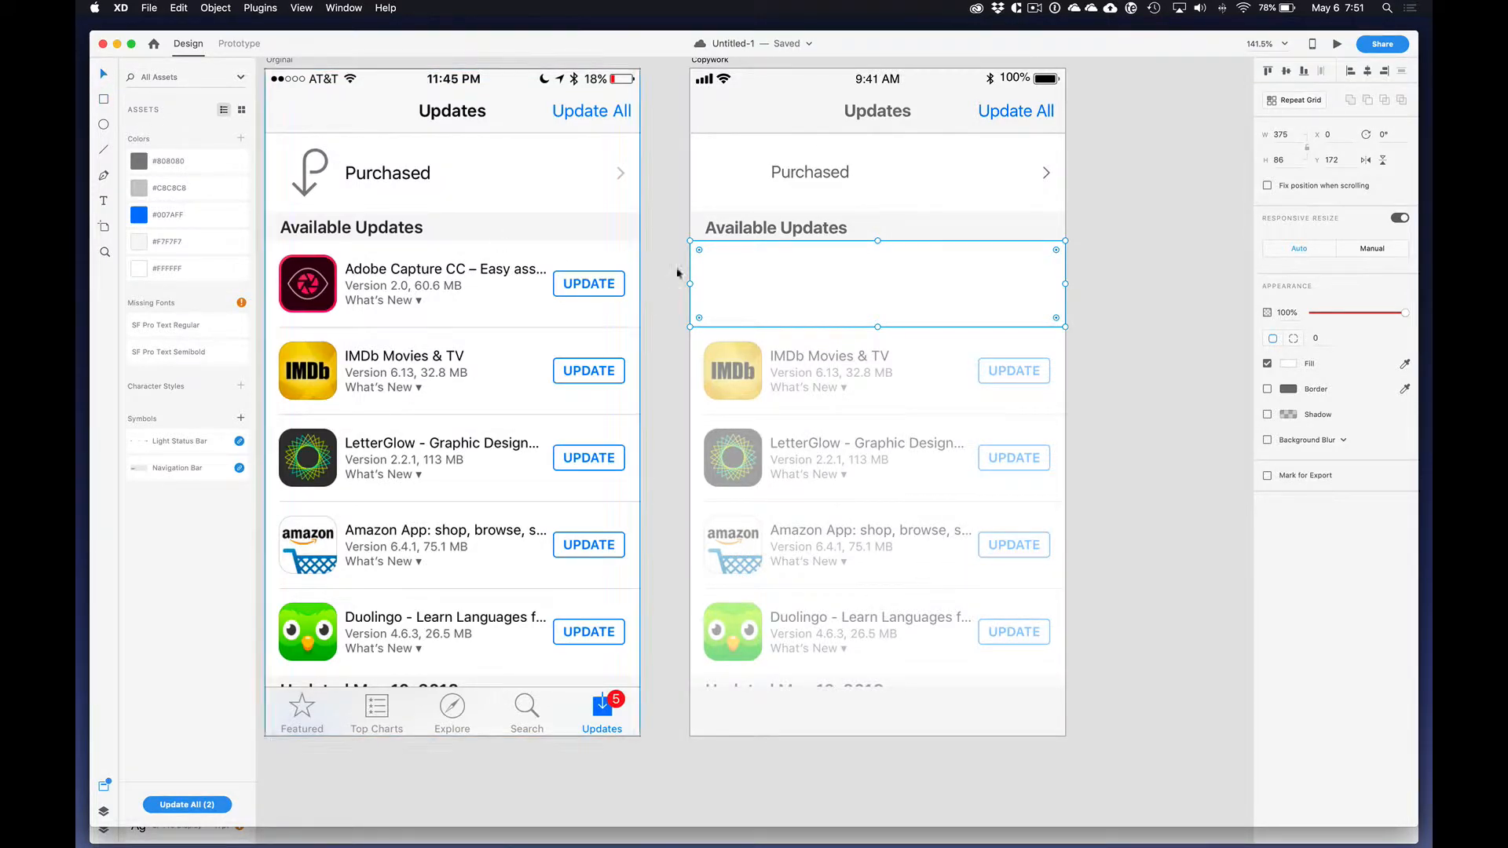
right_click(755, 271)
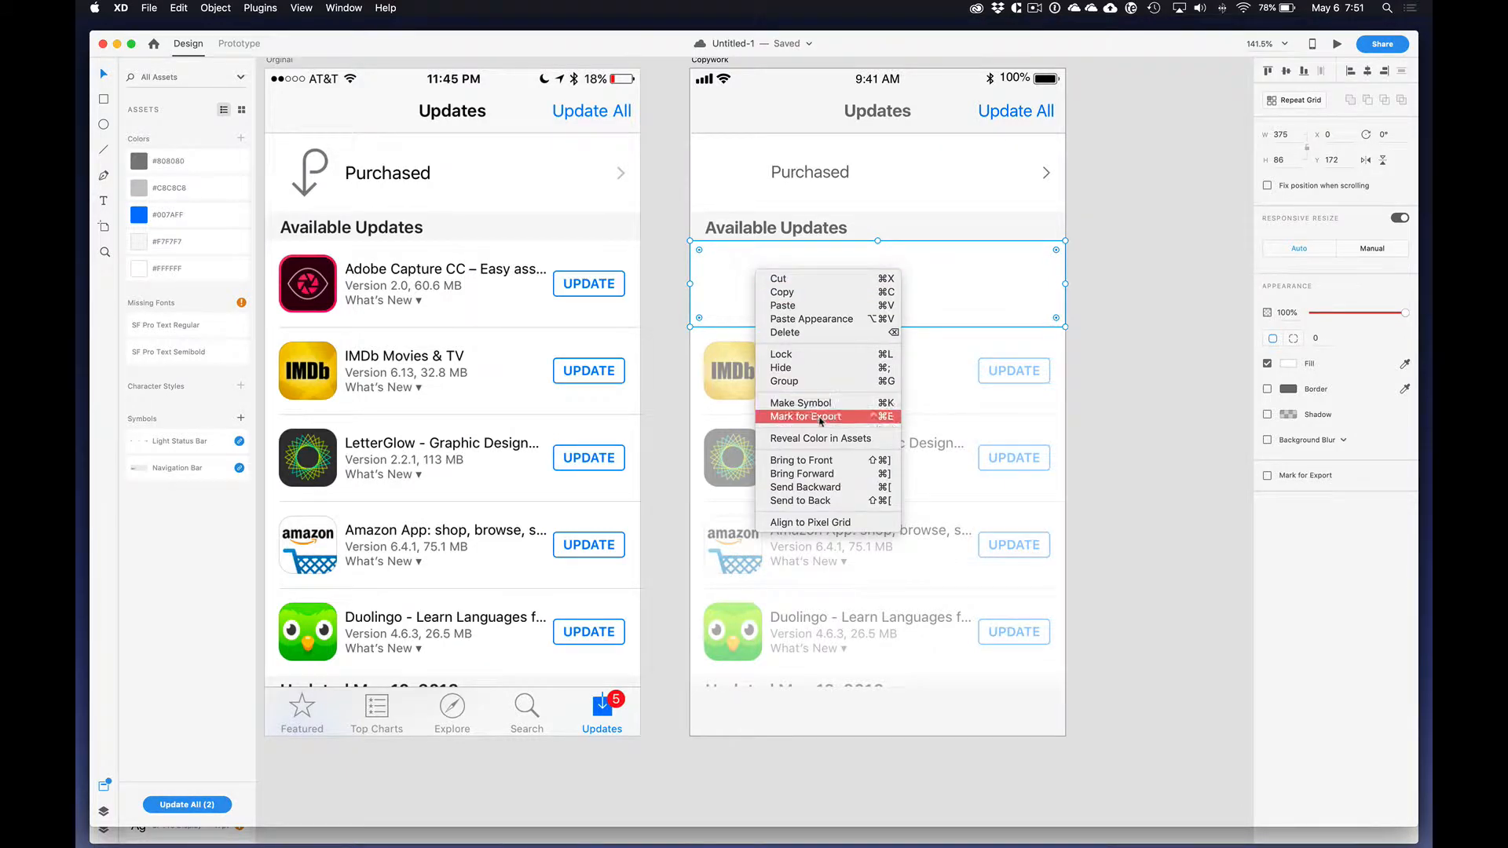
click(806, 376)
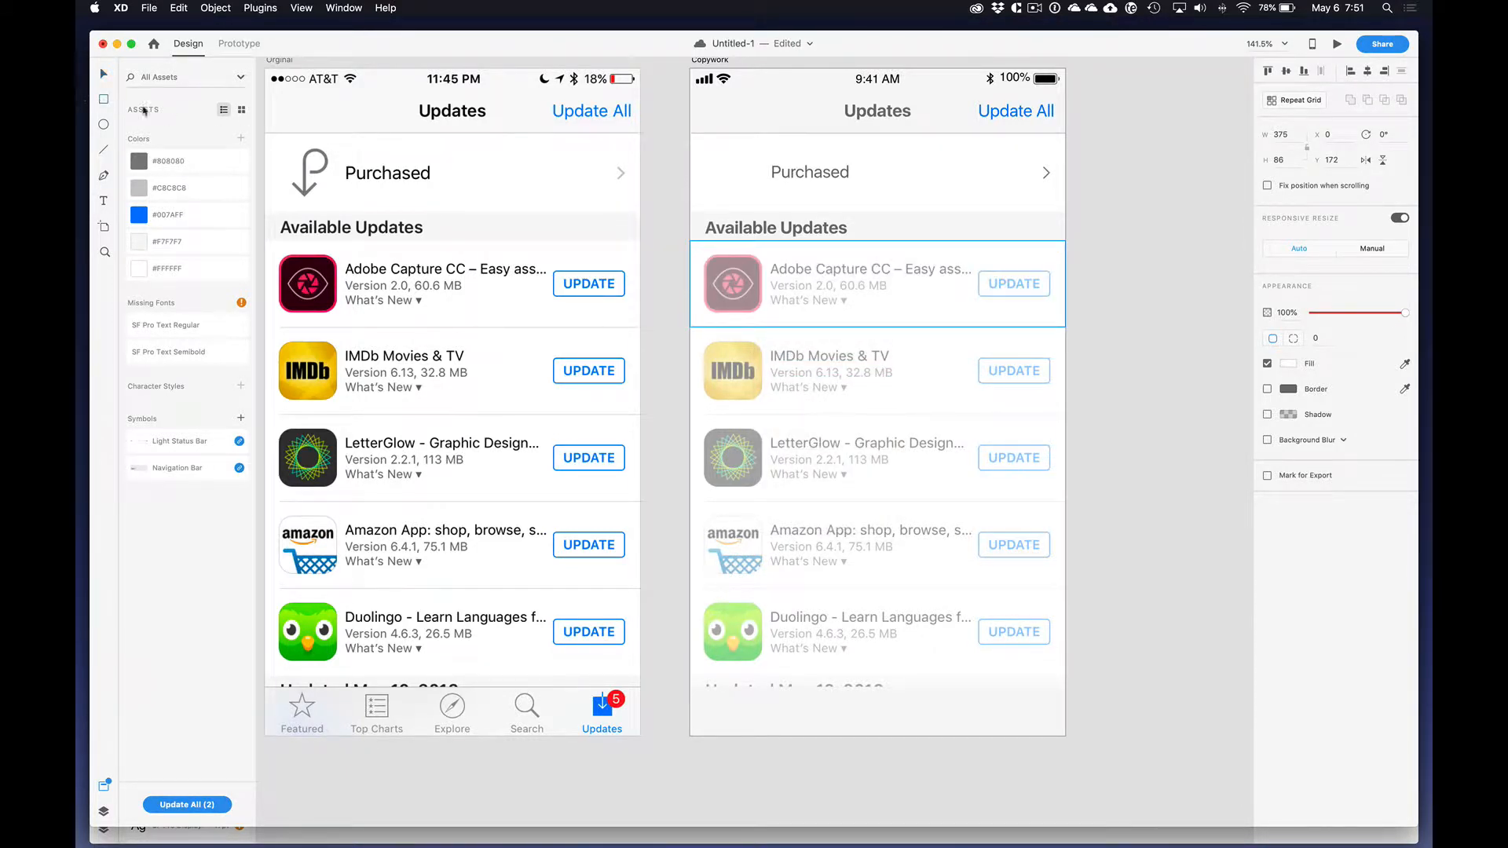
Step: Draw a 58 by 58 square with corner radius 14 over the first app icon, borderless and filled with #C8C8C8
key(r)
drag(712, 262, 763, 316)
drag(717, 268, 748, 280)
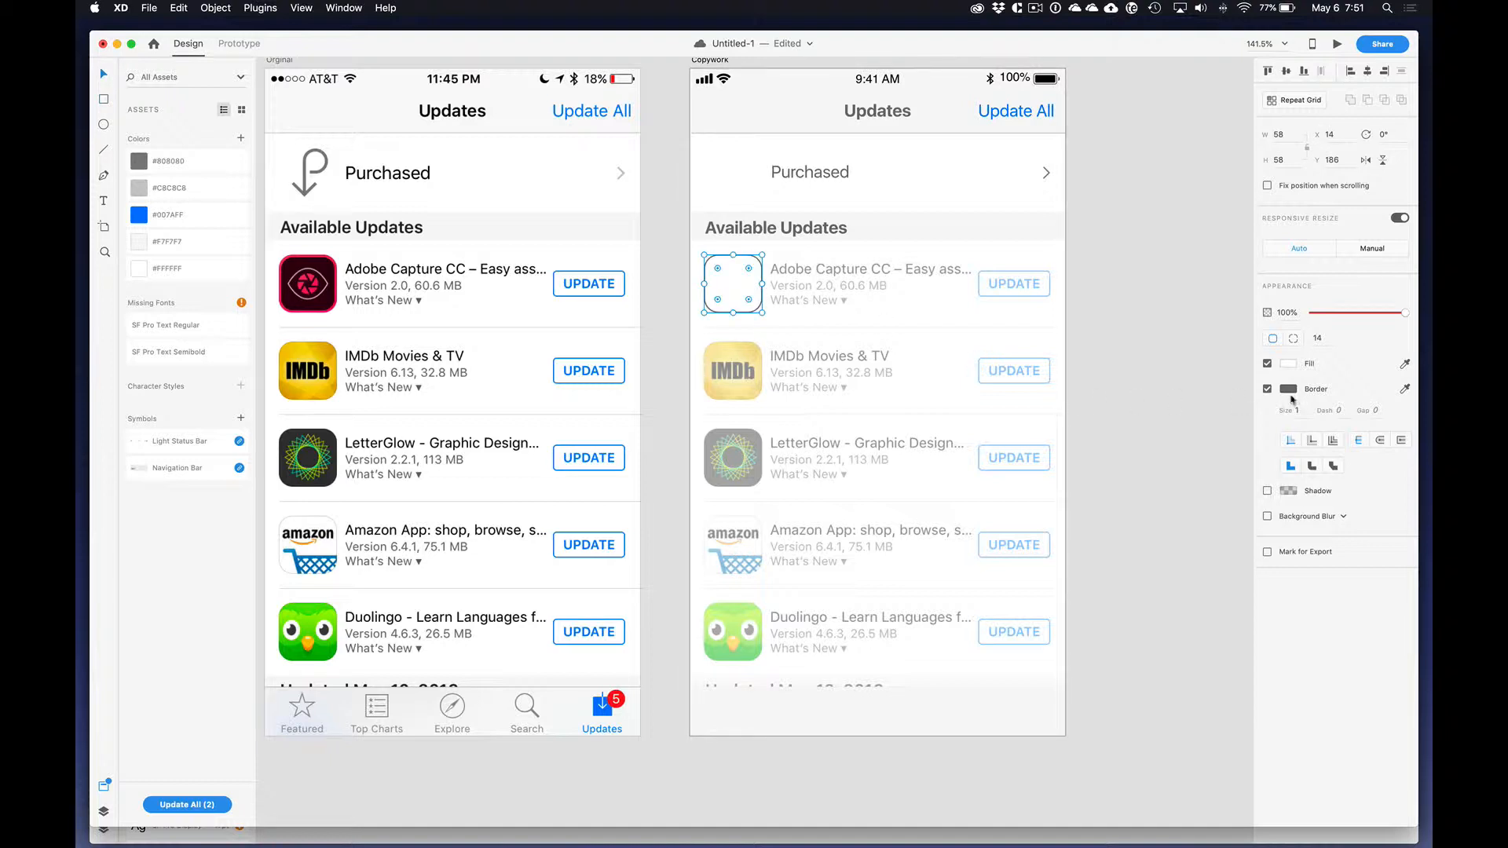
click(1266, 389)
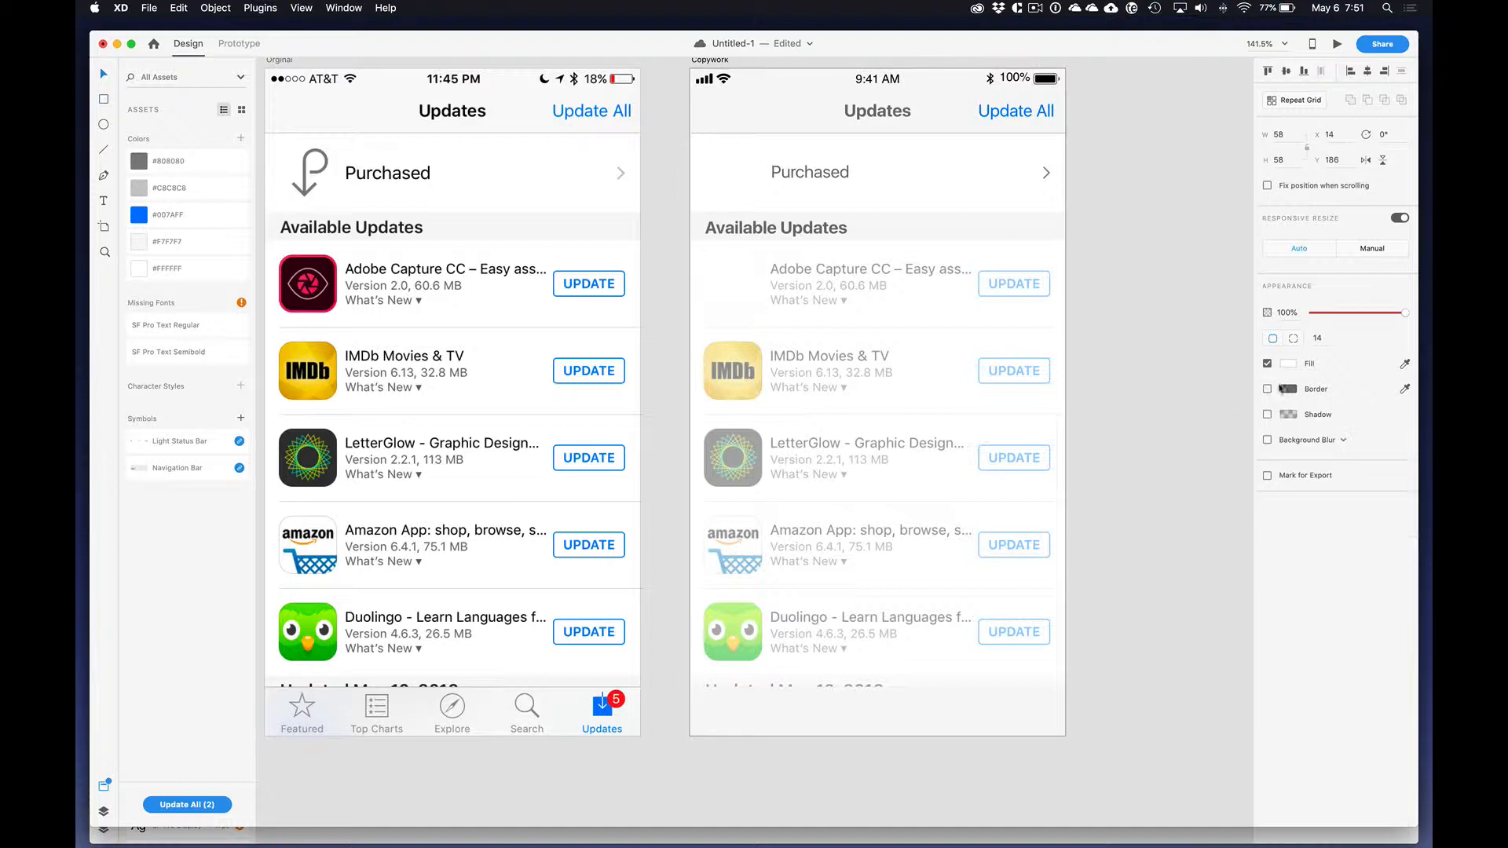
click(209, 189)
click(1076, 296)
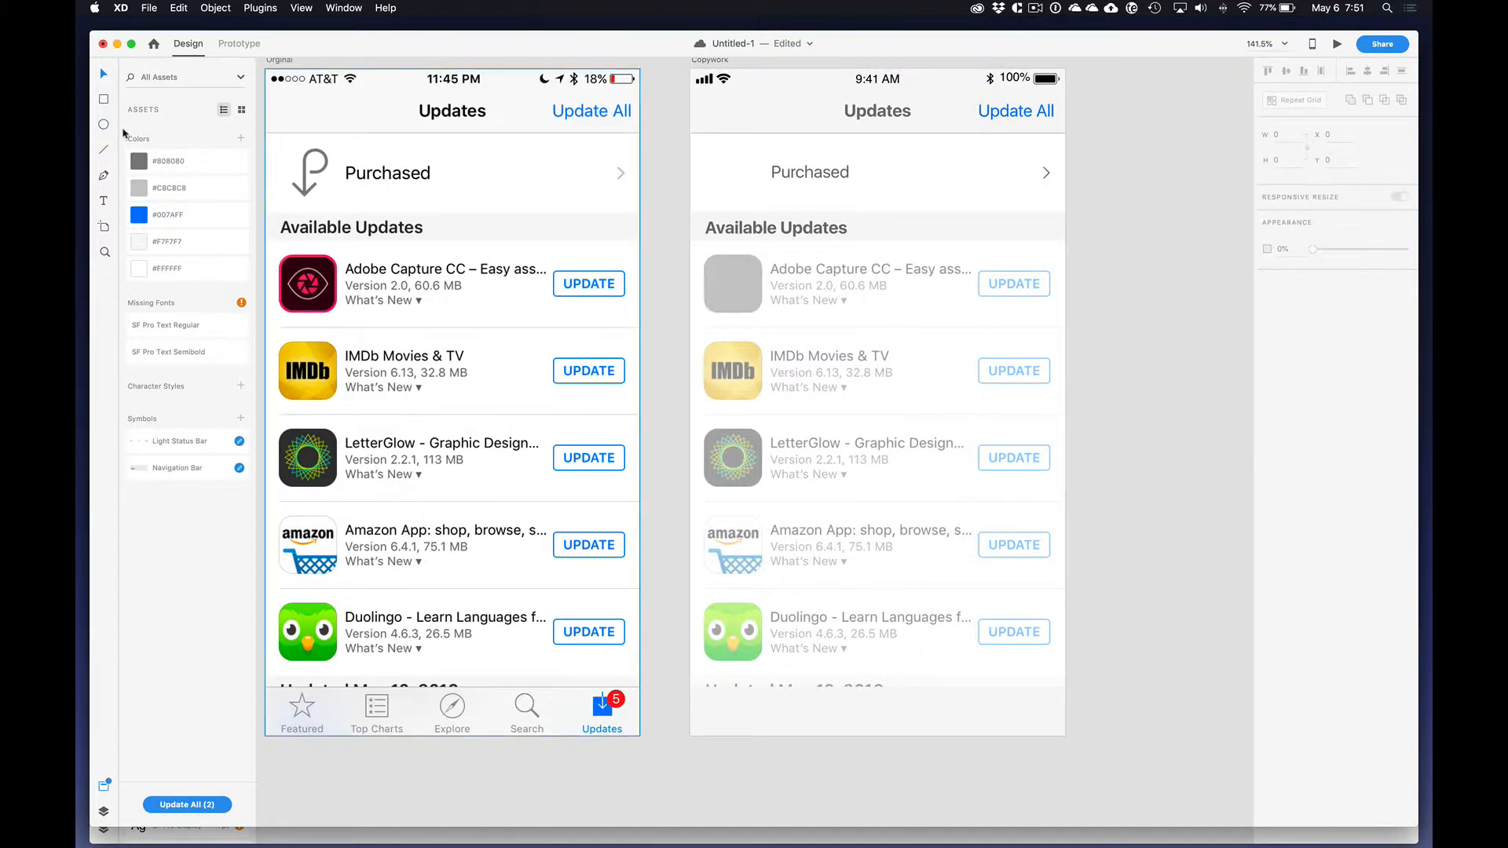
Step: Draw a 72 by 26 rectangle over the first row's faded UPDATE button, without fill and with a #007AFF border
click(103, 100)
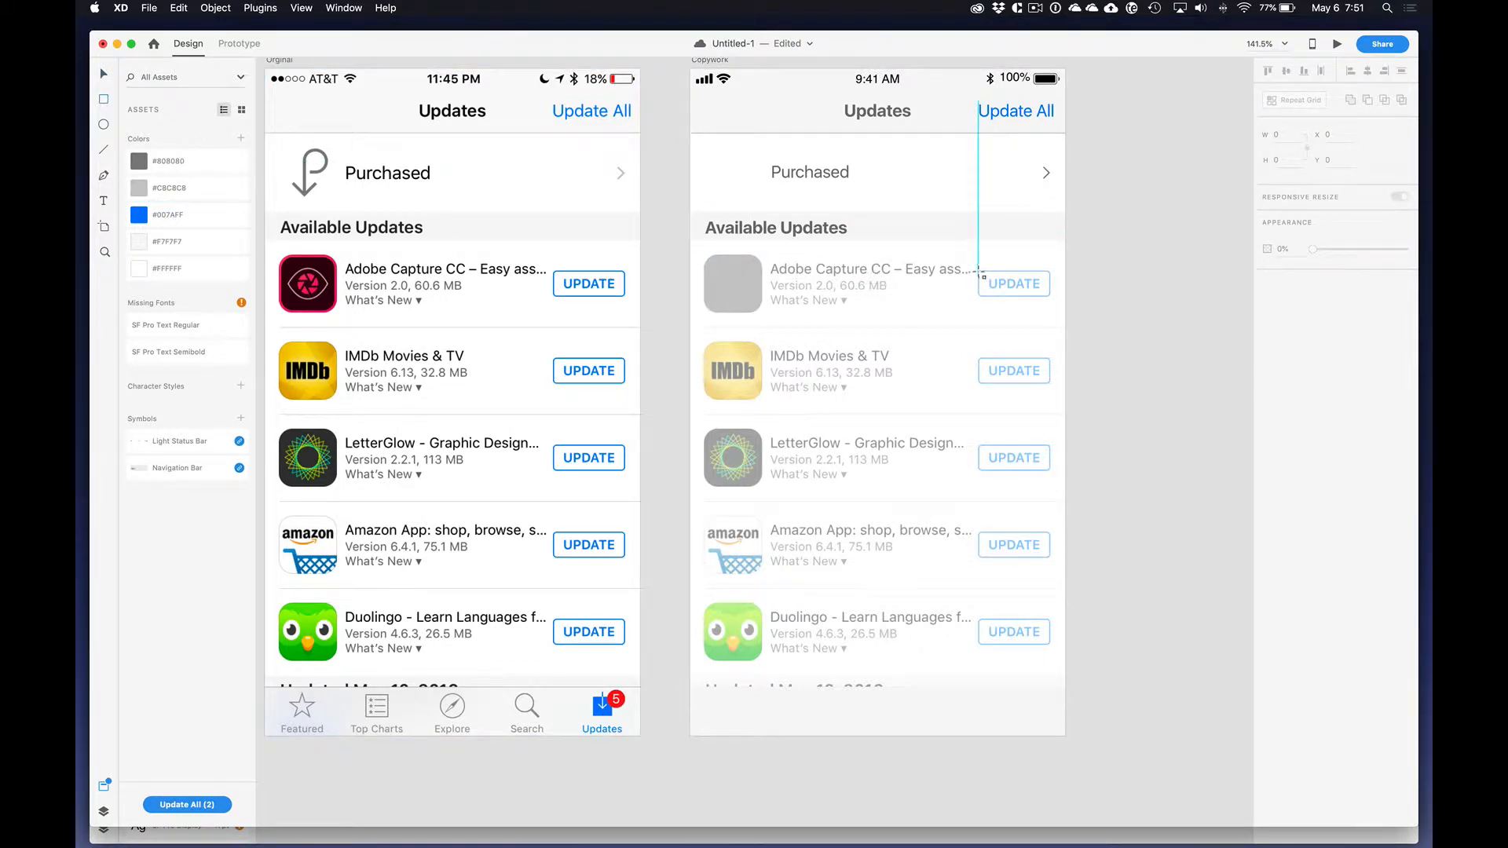
drag(980, 272, 1050, 295)
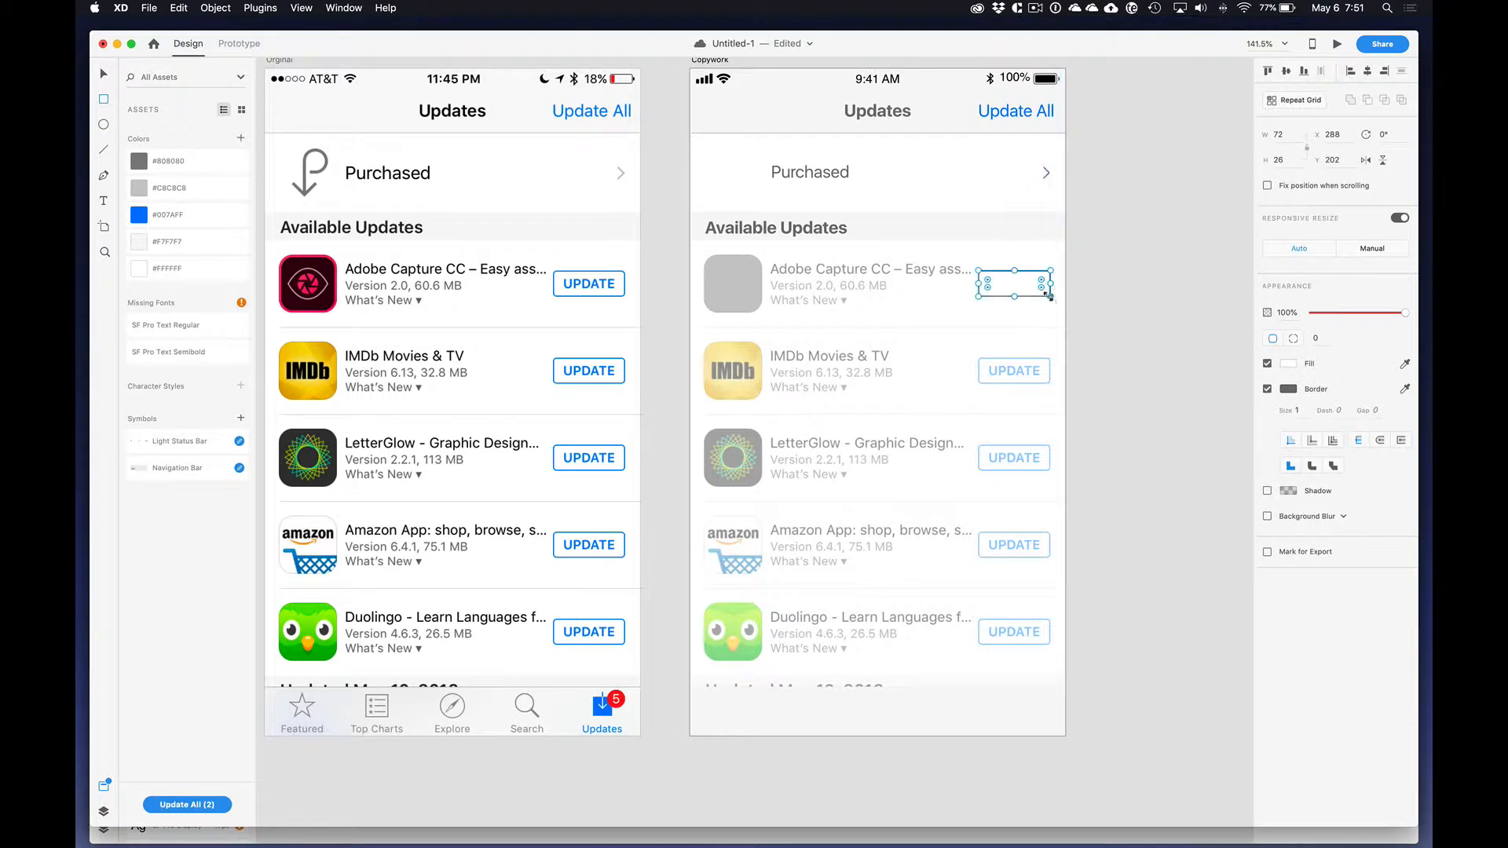
click(1267, 363)
click(1404, 390)
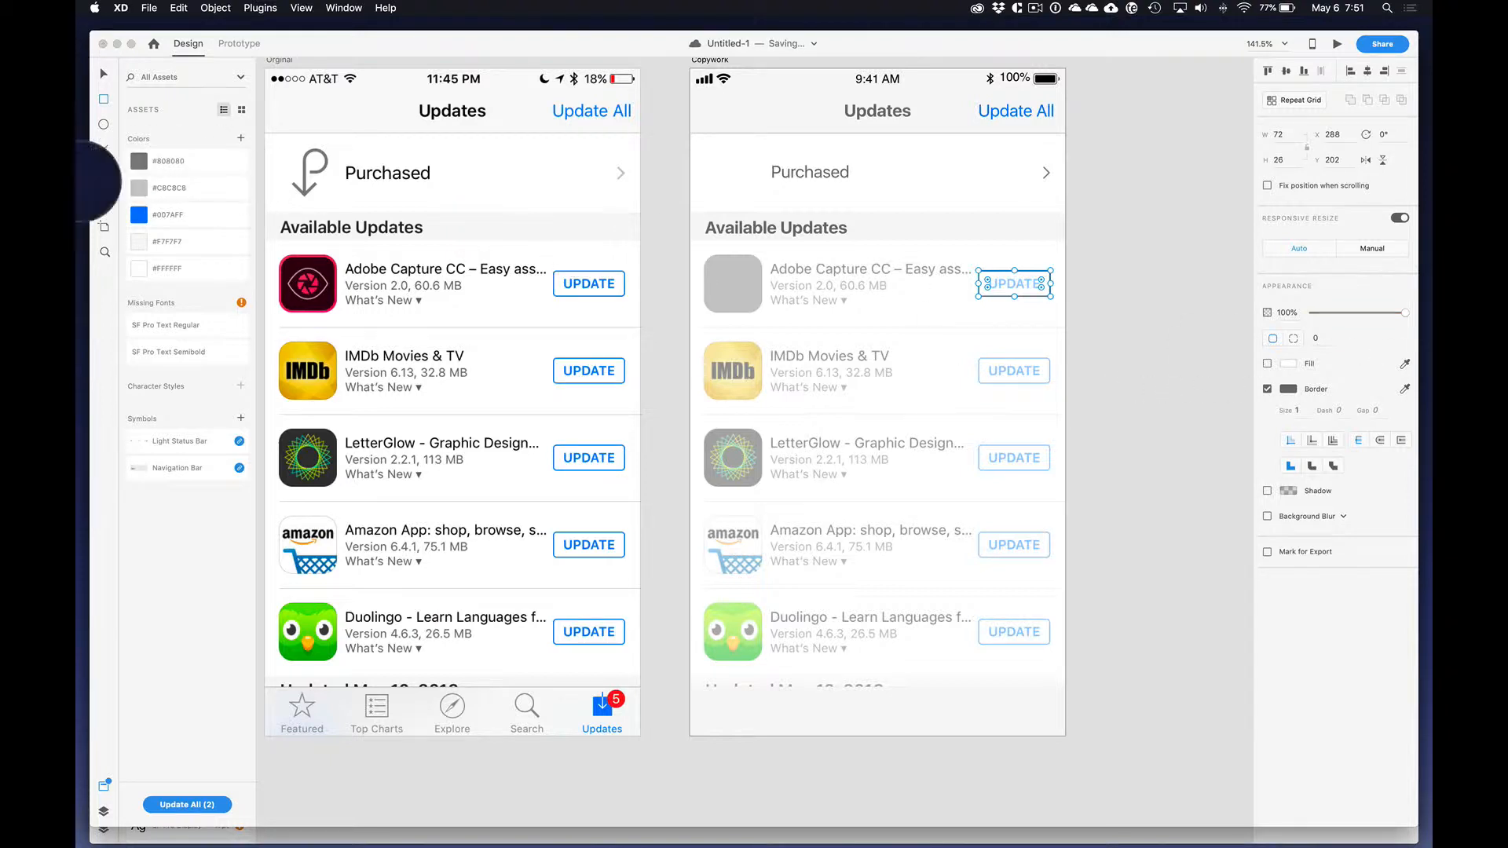
click(139, 215)
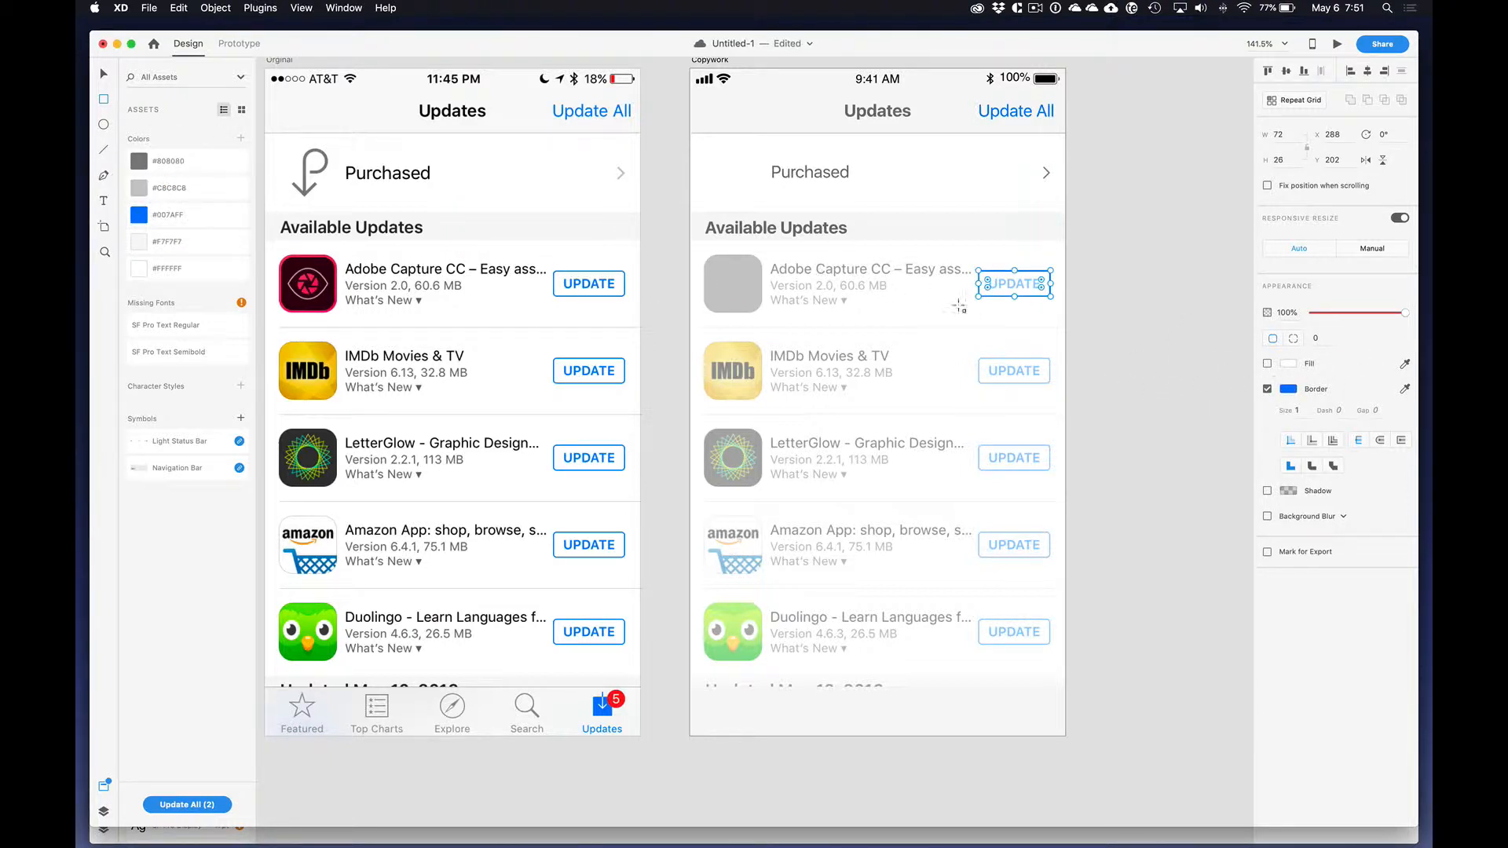
Step: Slightly round the corners of the blue button outline to match the faded UPDATE button
drag(989, 283, 986, 281)
text(2)
key(ctrl+z)
click(1108, 293)
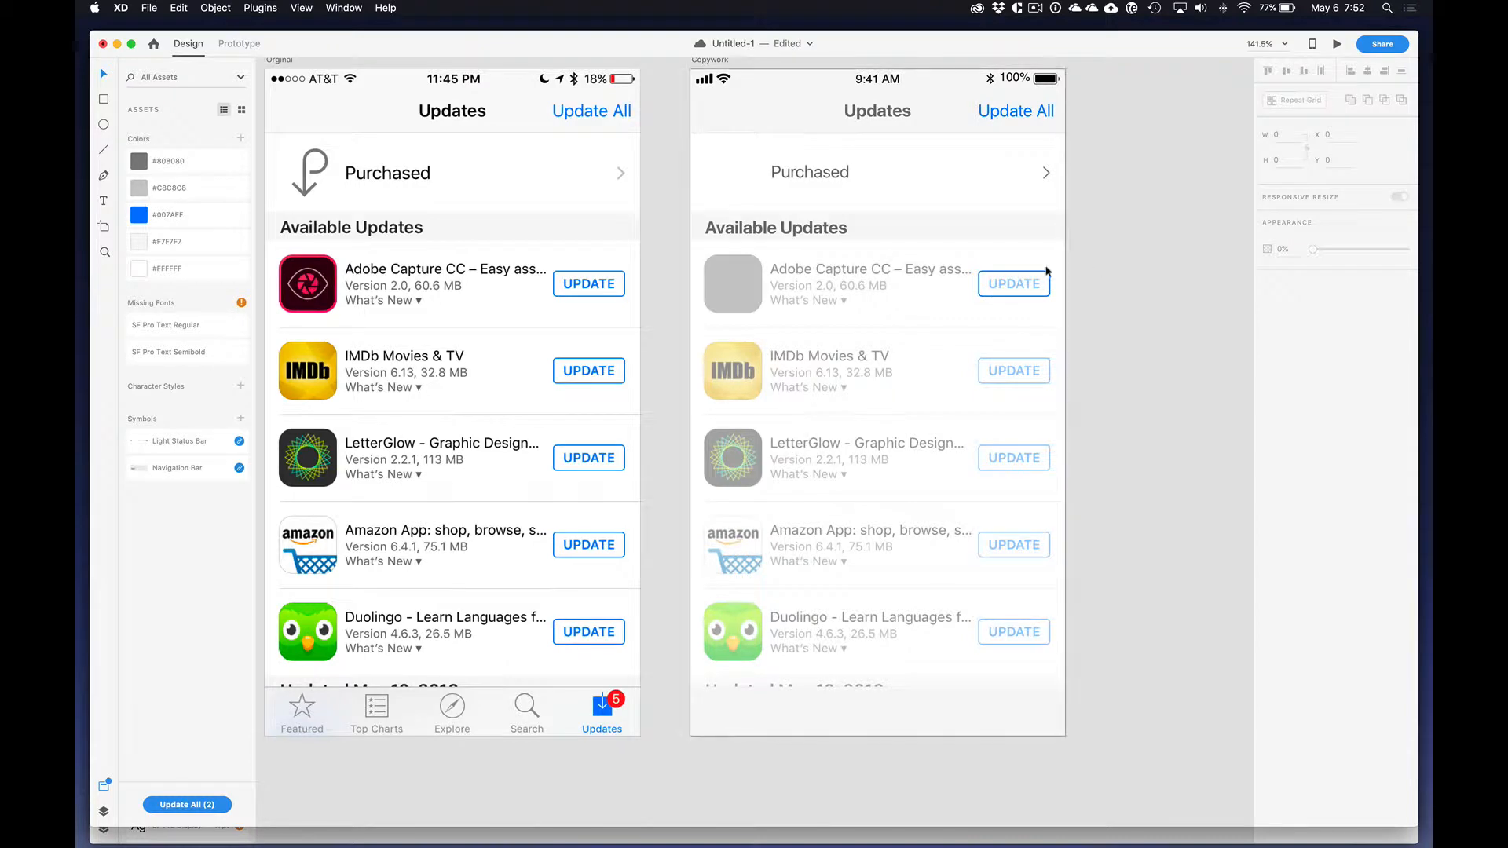
Step: Show the hidden white background rectangle behind the first app row
click(848, 235)
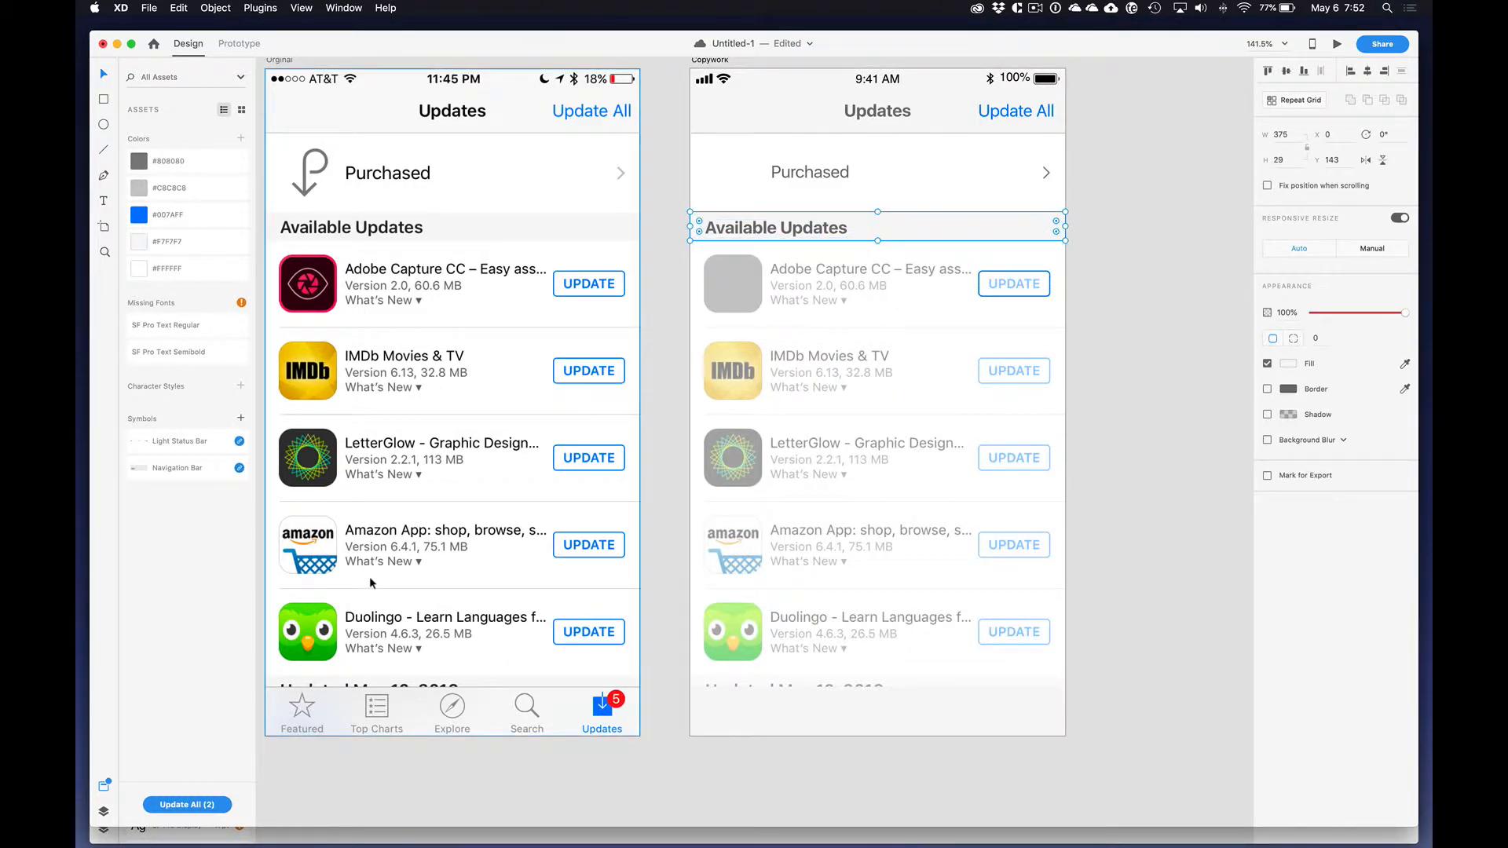
key(super+y)
click(243, 298)
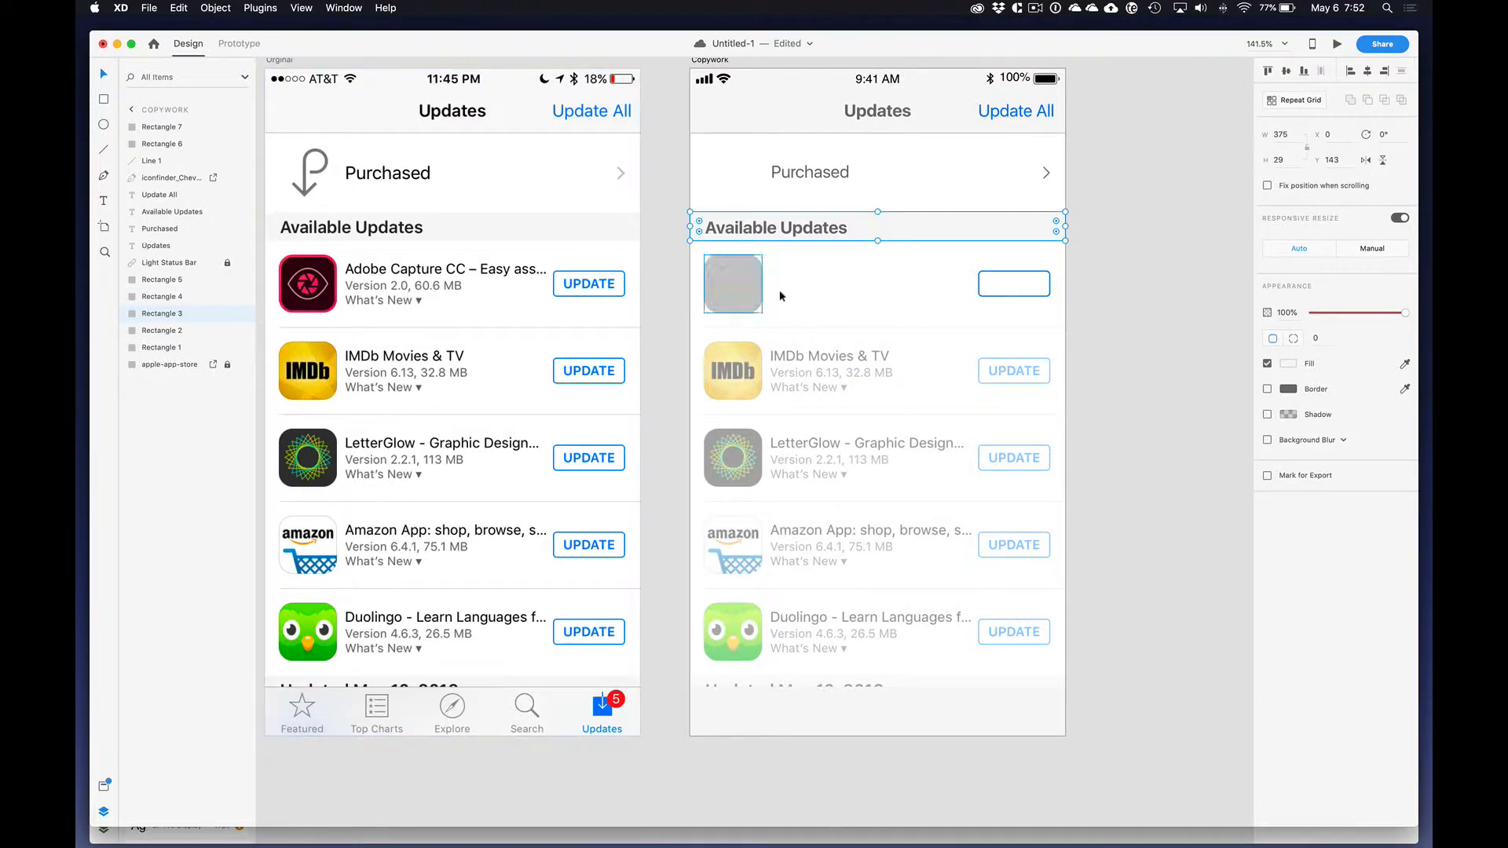
Step: Group the gray icon placeholder, the white row background and the blue button outline
click(756, 292)
shift+click(865, 289)
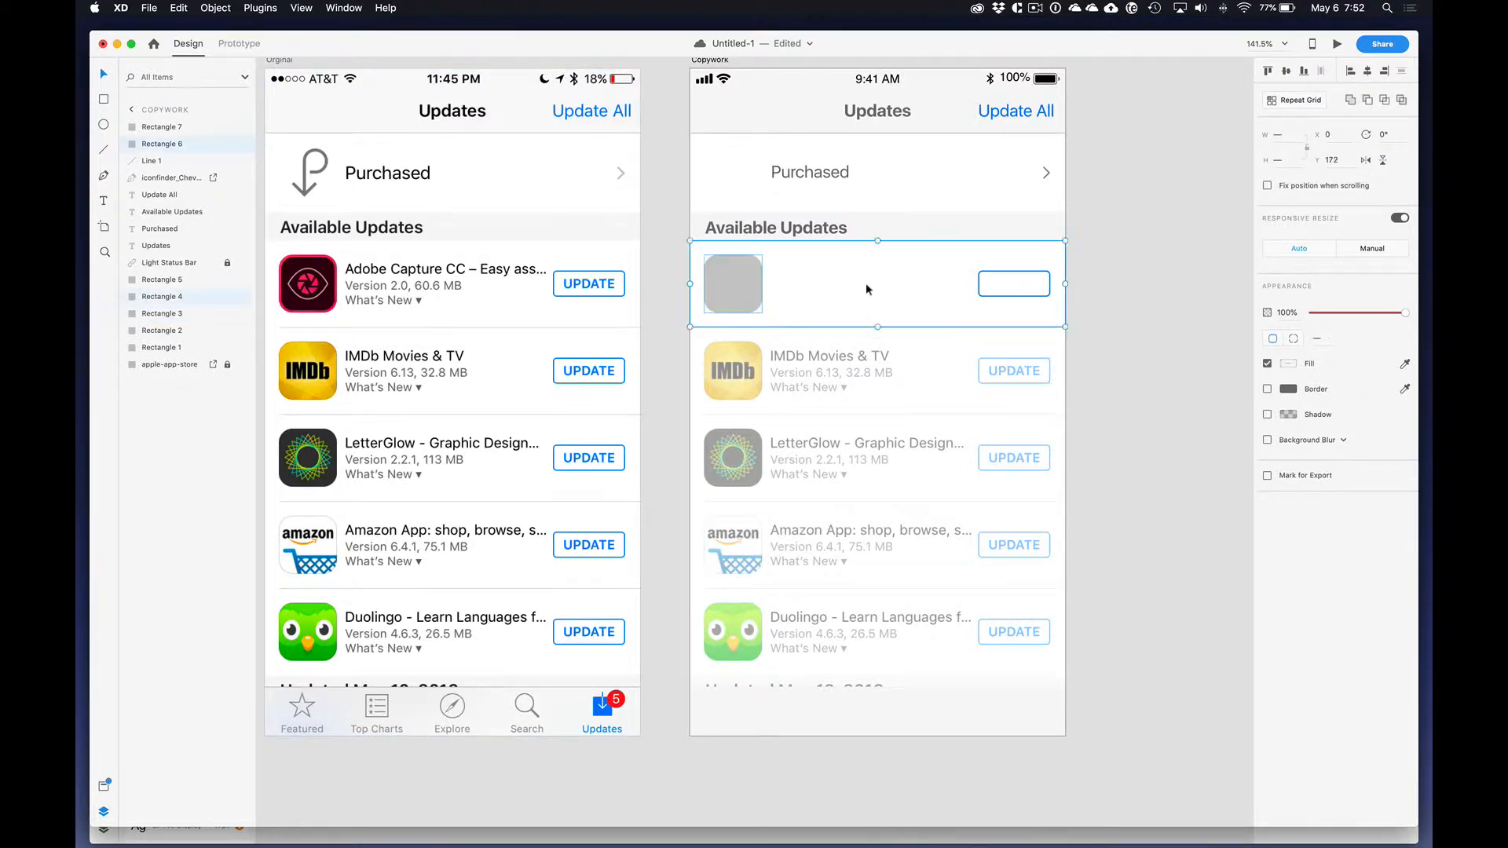
shift+click(1028, 278)
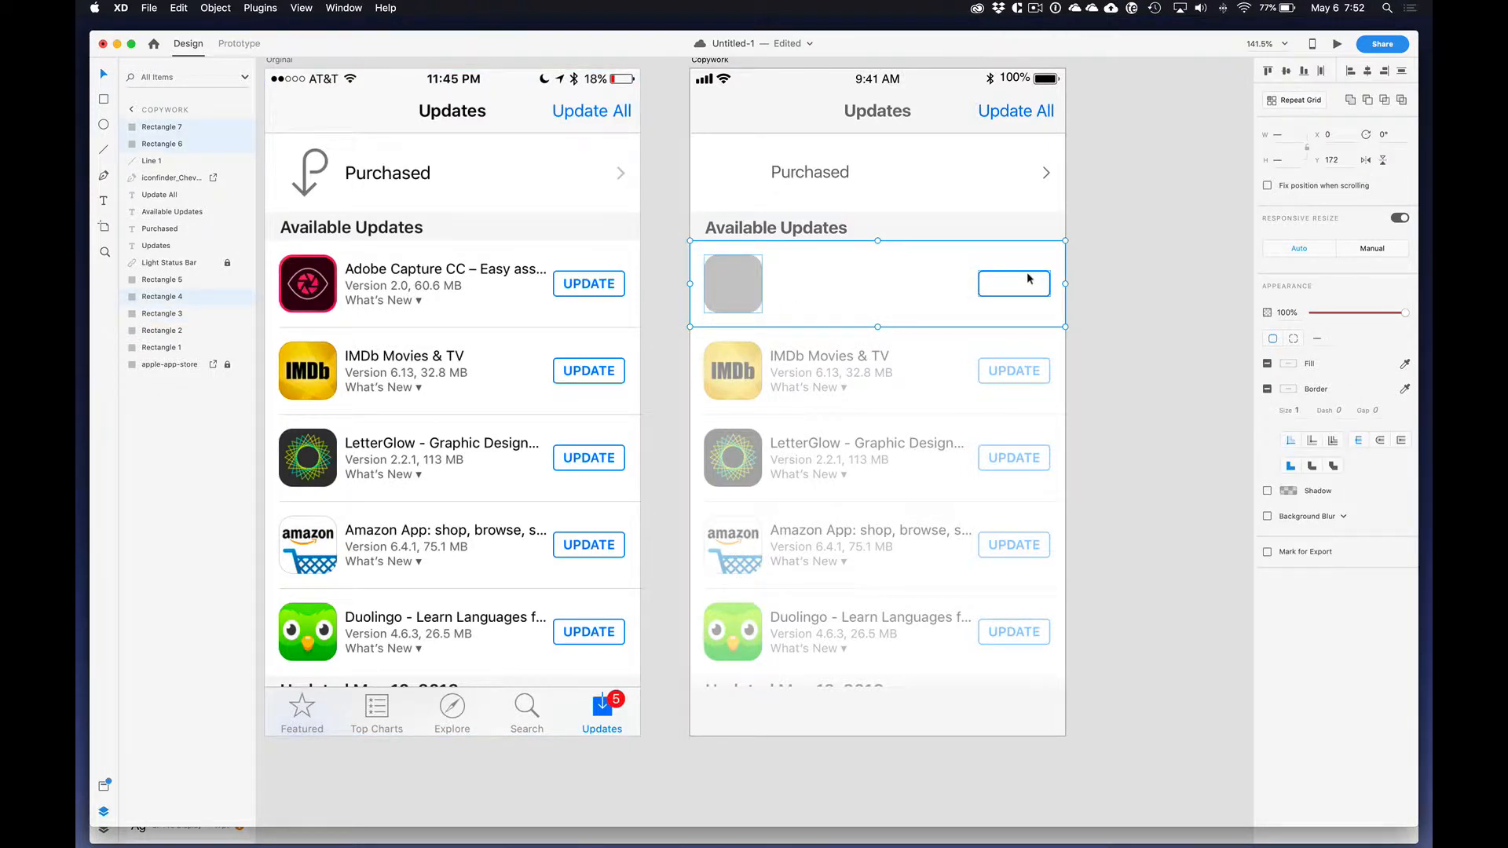
key(super+g)
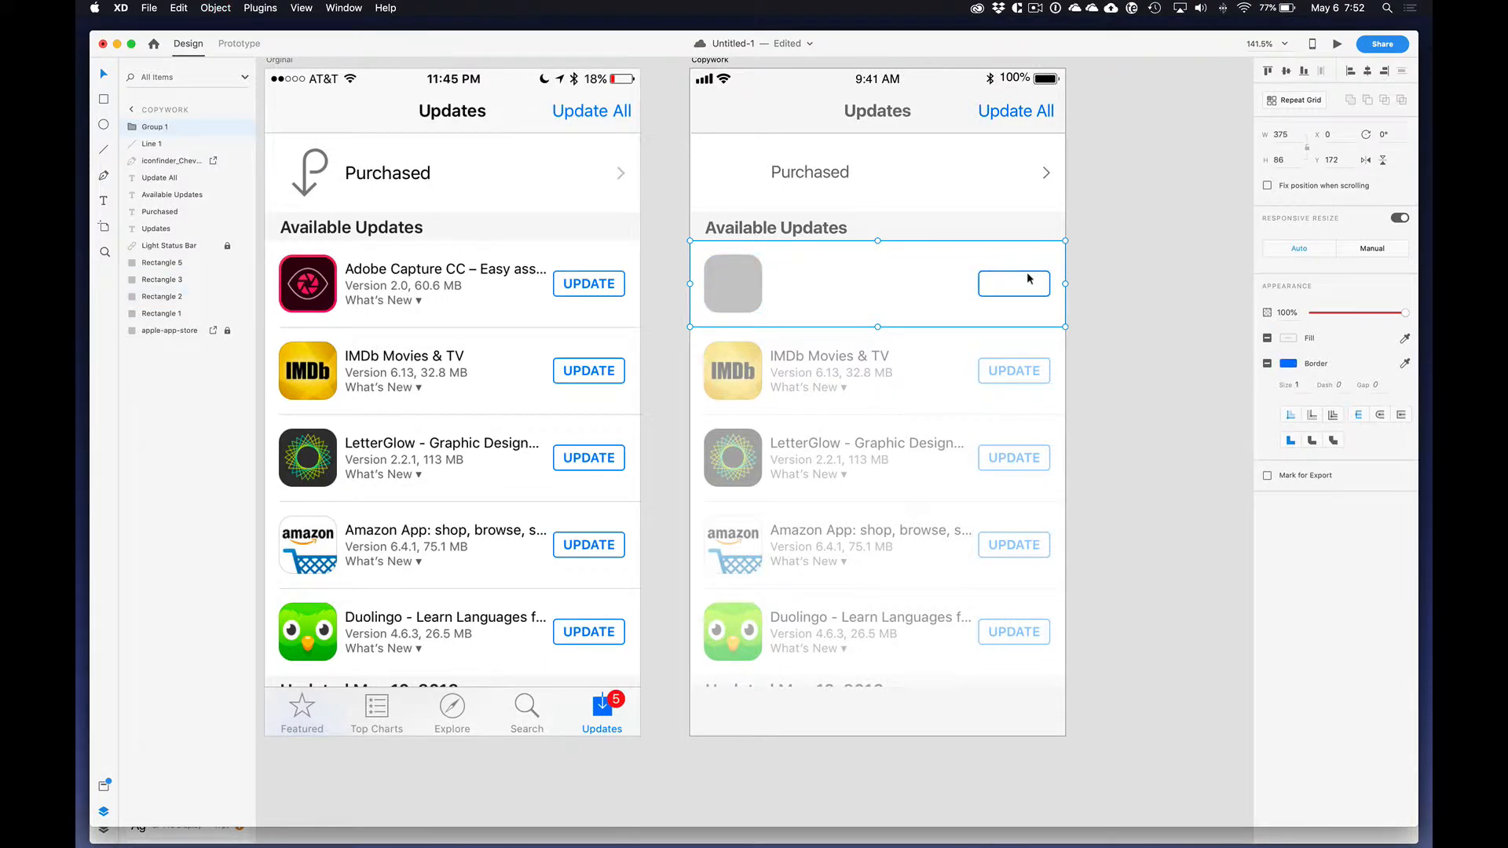
Step: Turn the row group into a Repeat Grid extended down to the artboard's lower edge and close the gaps between rows
click(1294, 100)
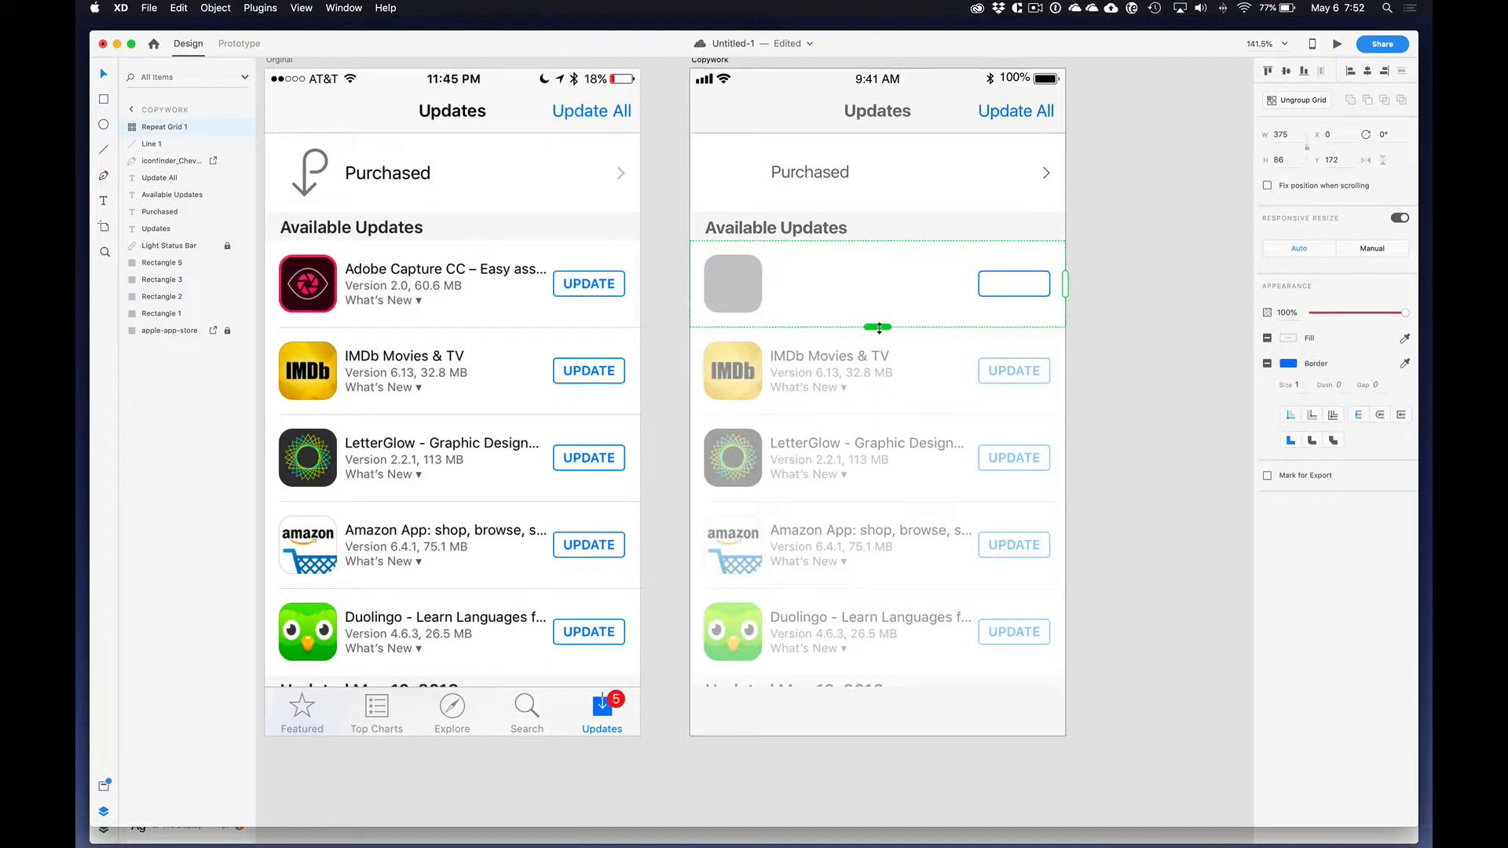
drag(878, 326, 895, 732)
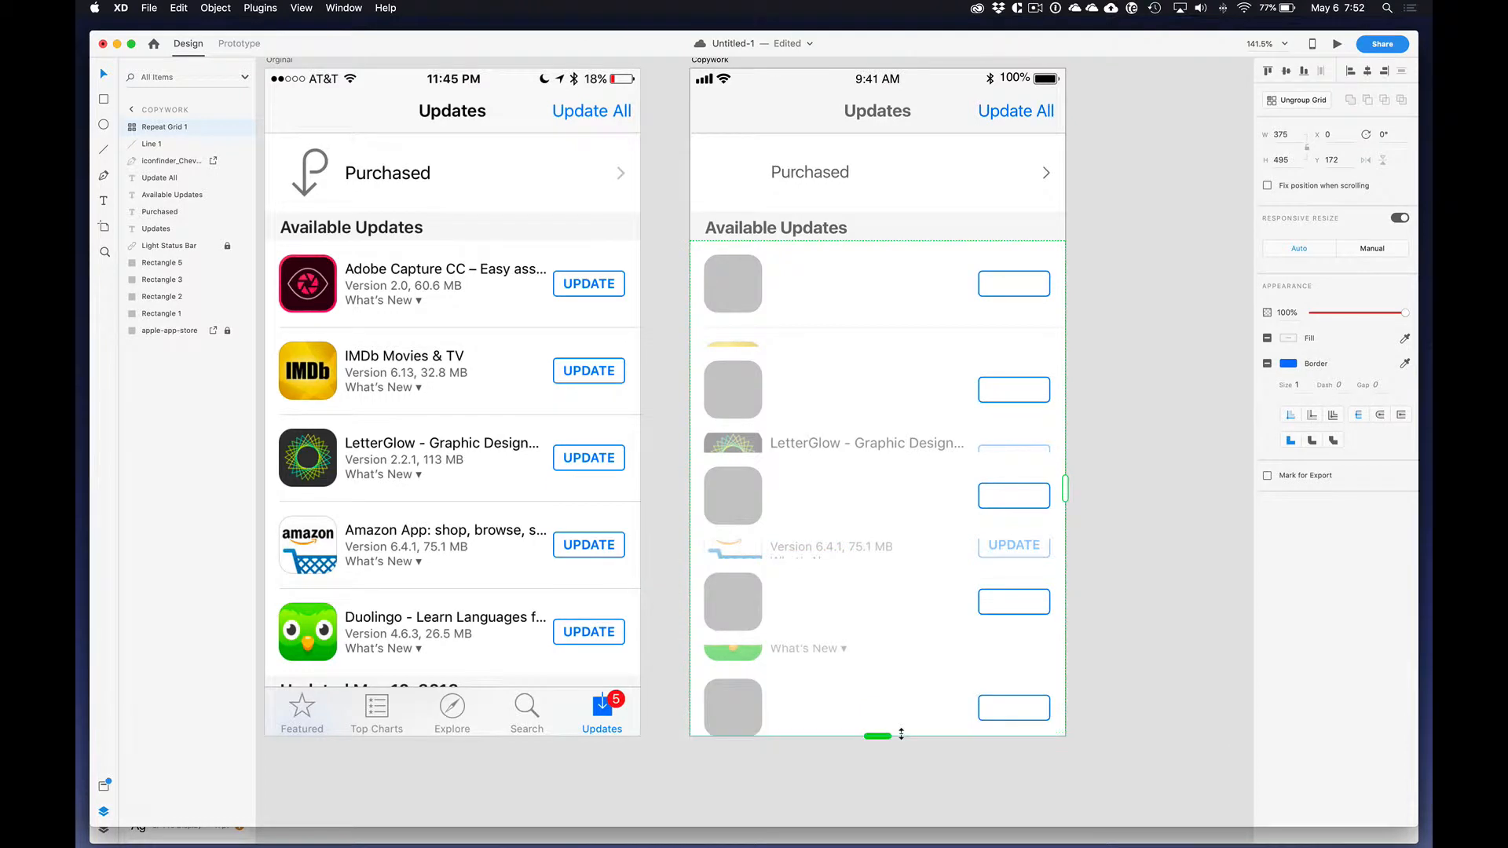
drag(822, 654, 801, 581)
click(1133, 604)
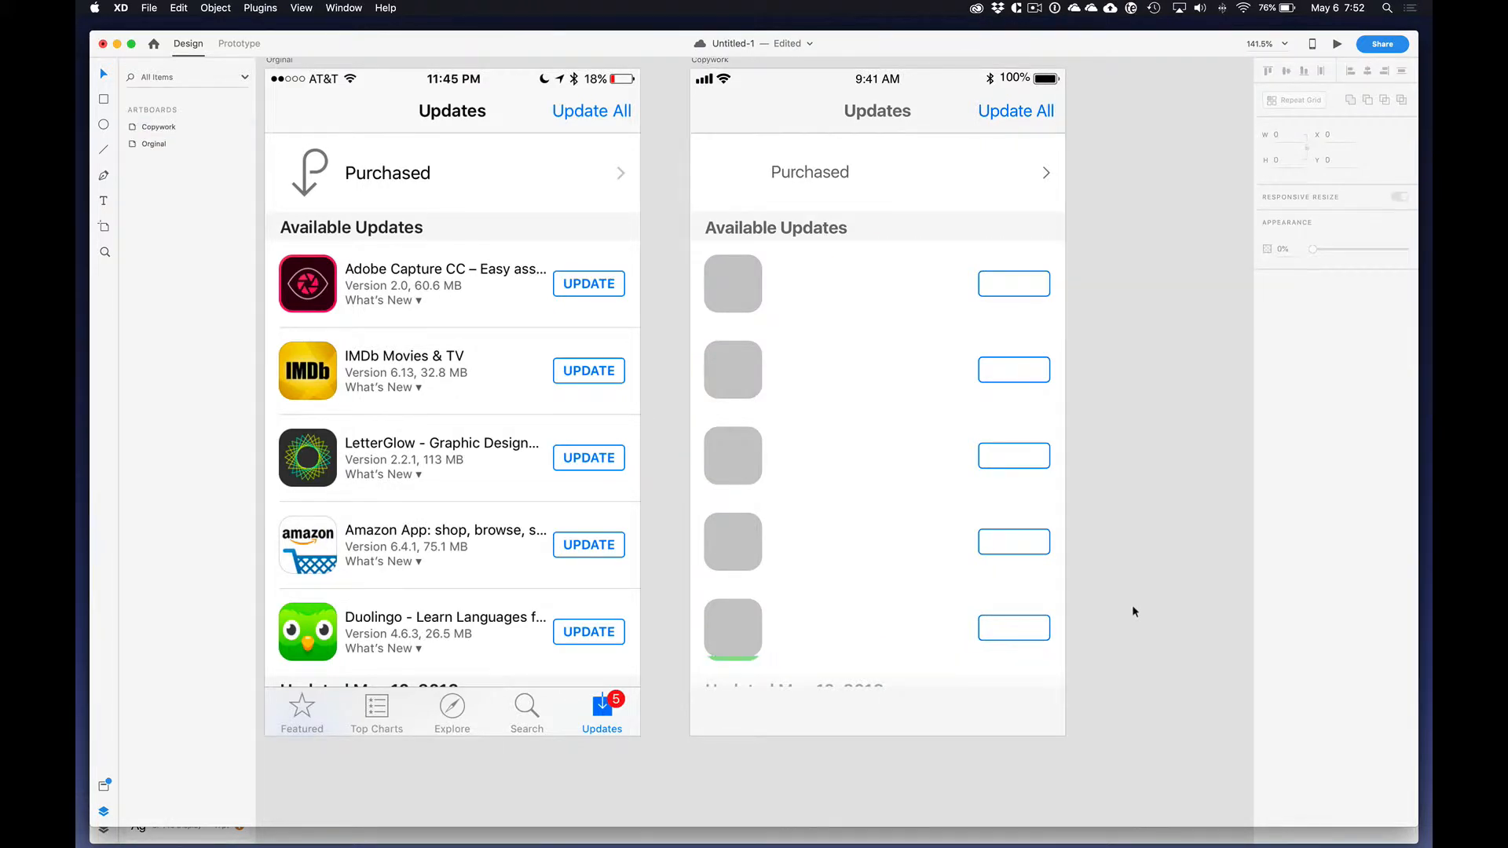
Step: Hide the white background rectangle inside the Repeat Grid so the faded app rows show through
double_click(916, 611)
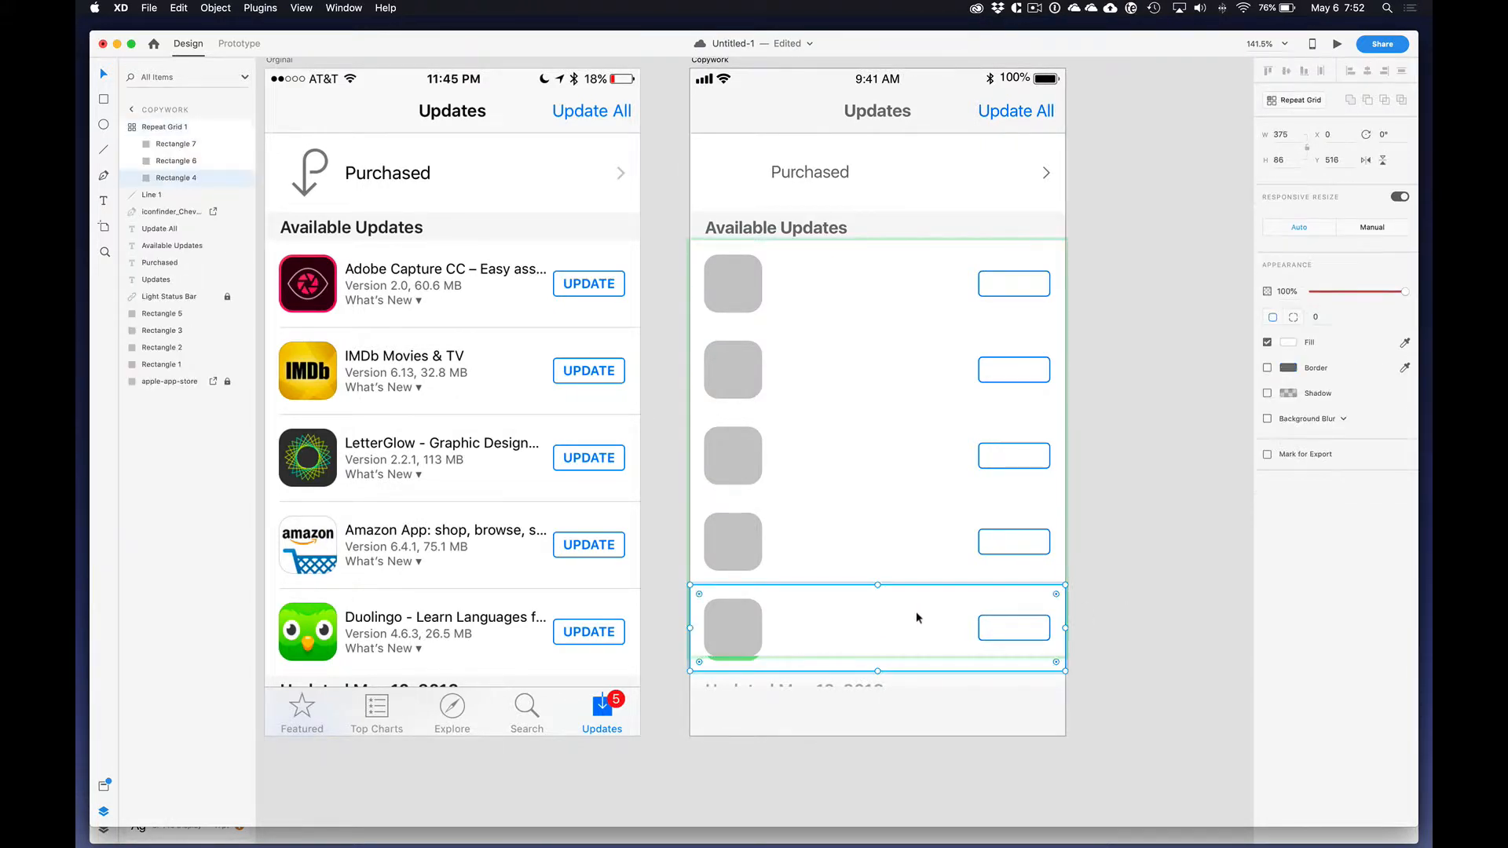
click(872, 303)
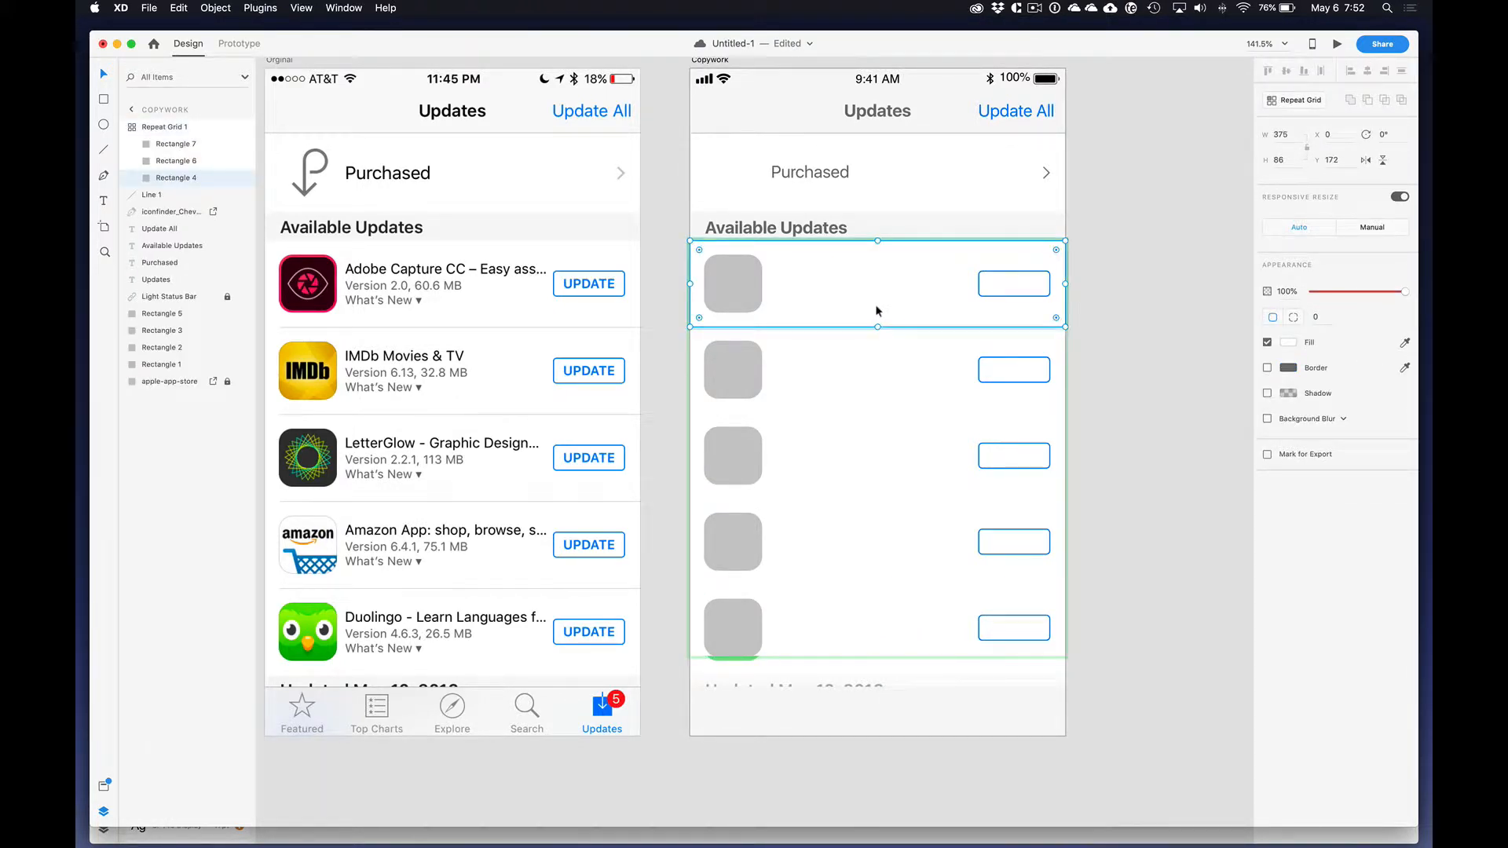
right_click(875, 305)
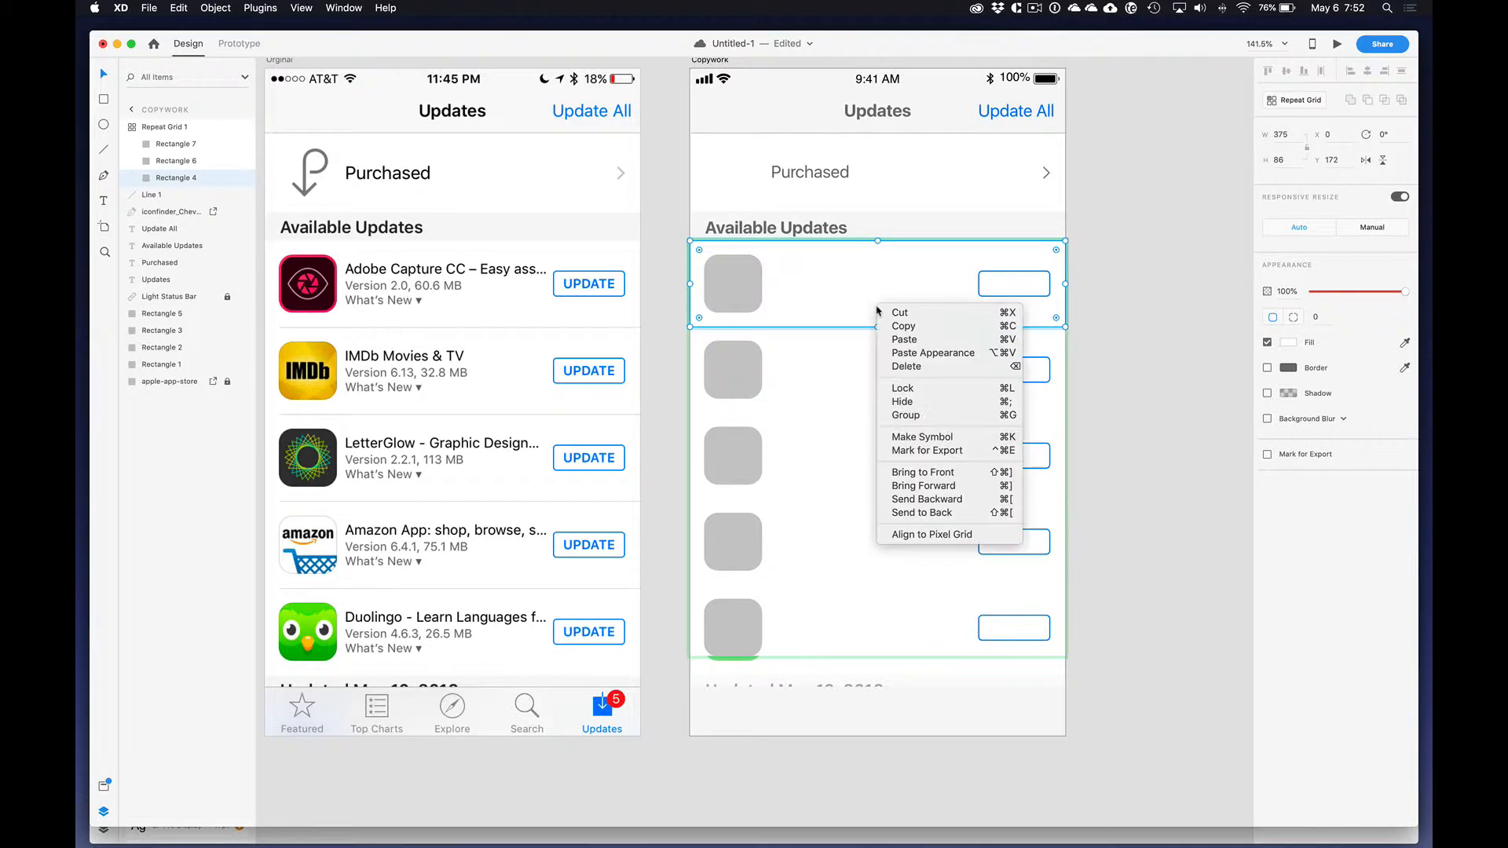
click(955, 401)
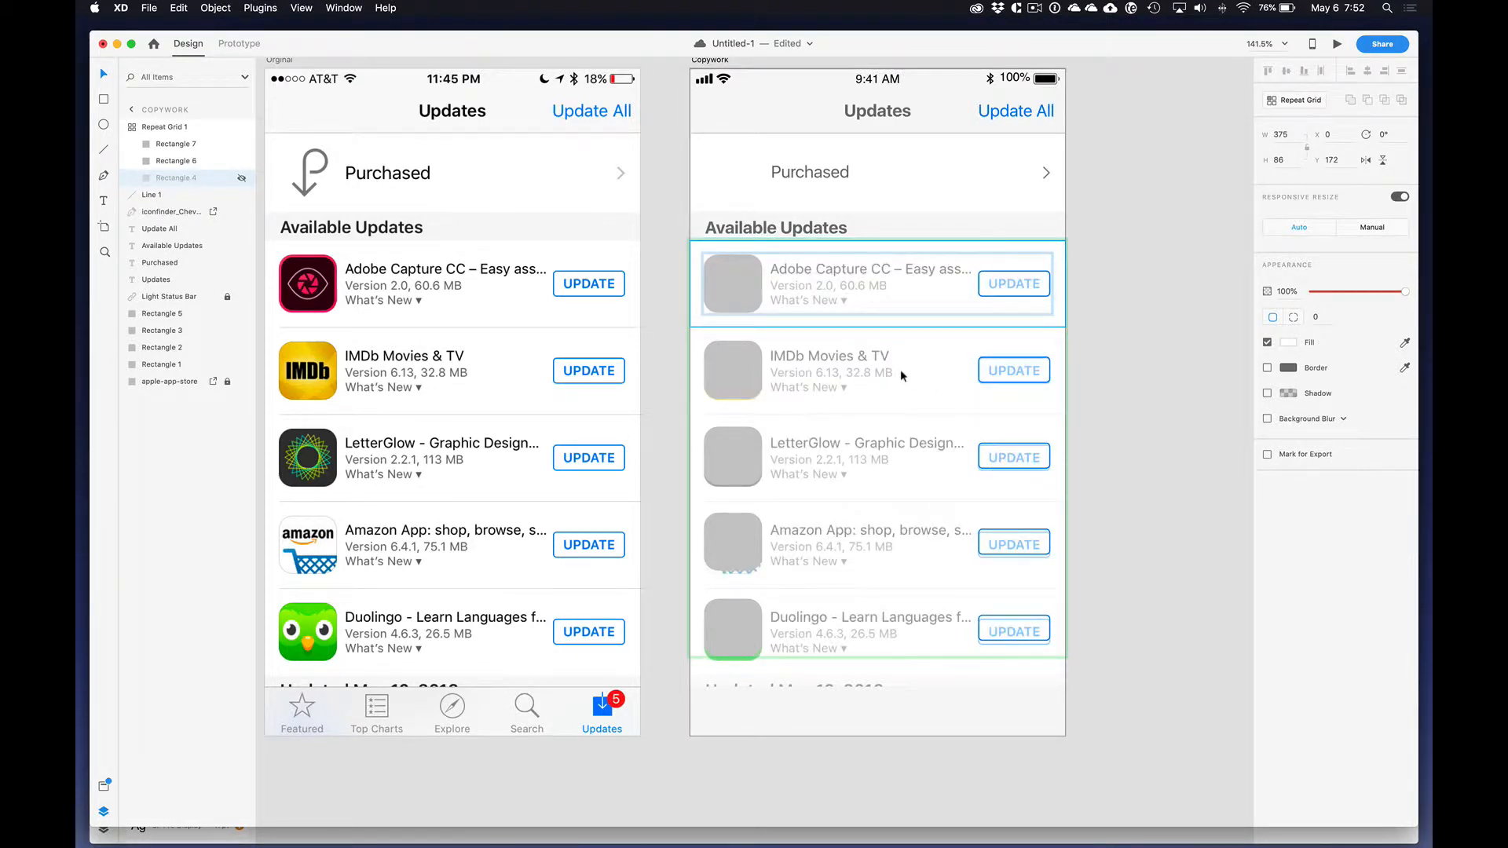
click(1086, 539)
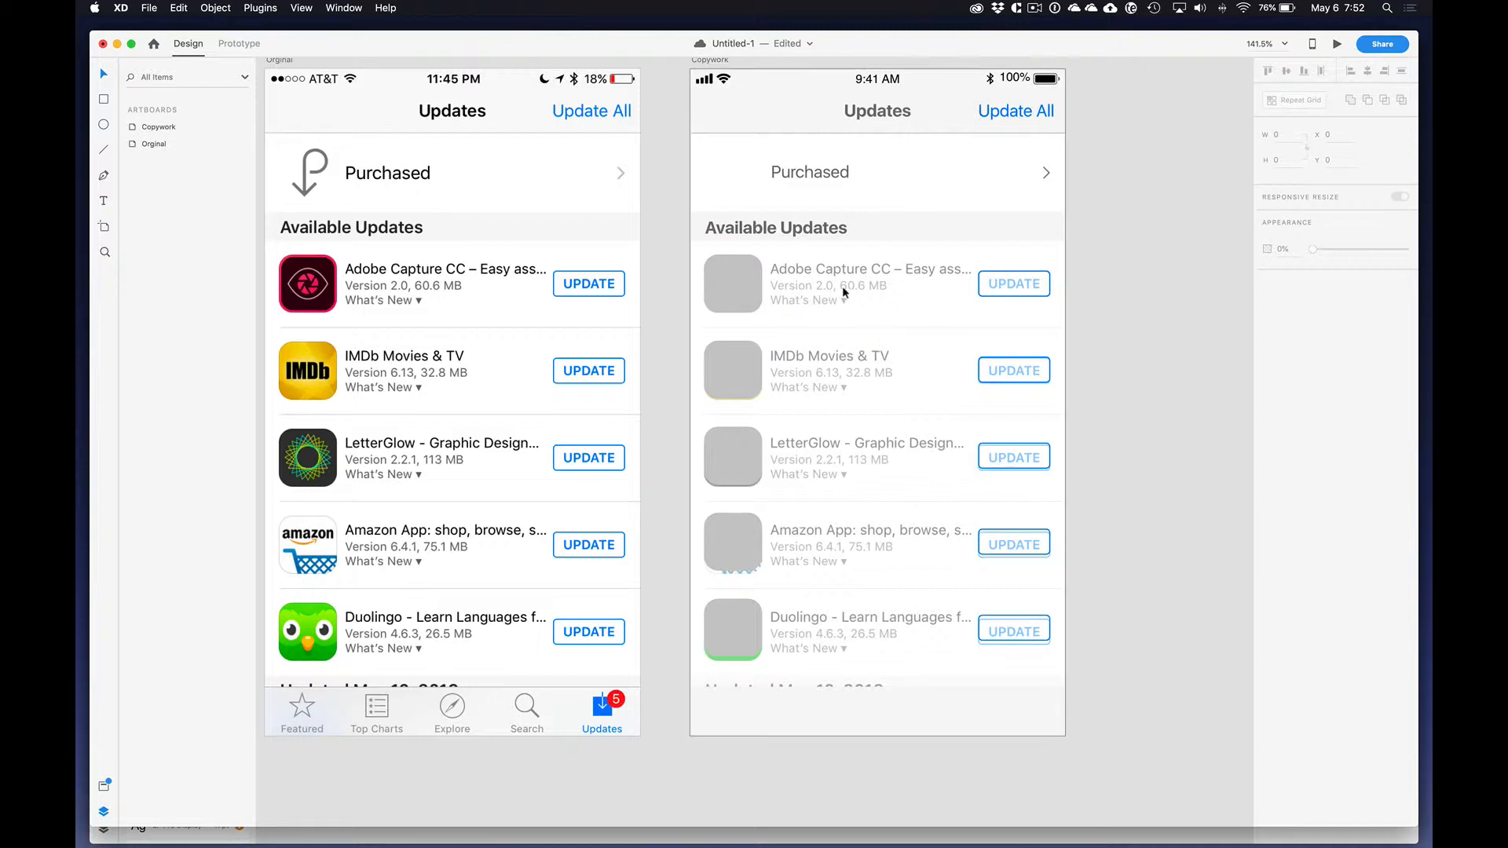
Step: Widen the Repeat Grid's row spacing to match the faded app rows and extend the grid to a height of 446
click(740, 271)
drag(780, 314, 779, 323)
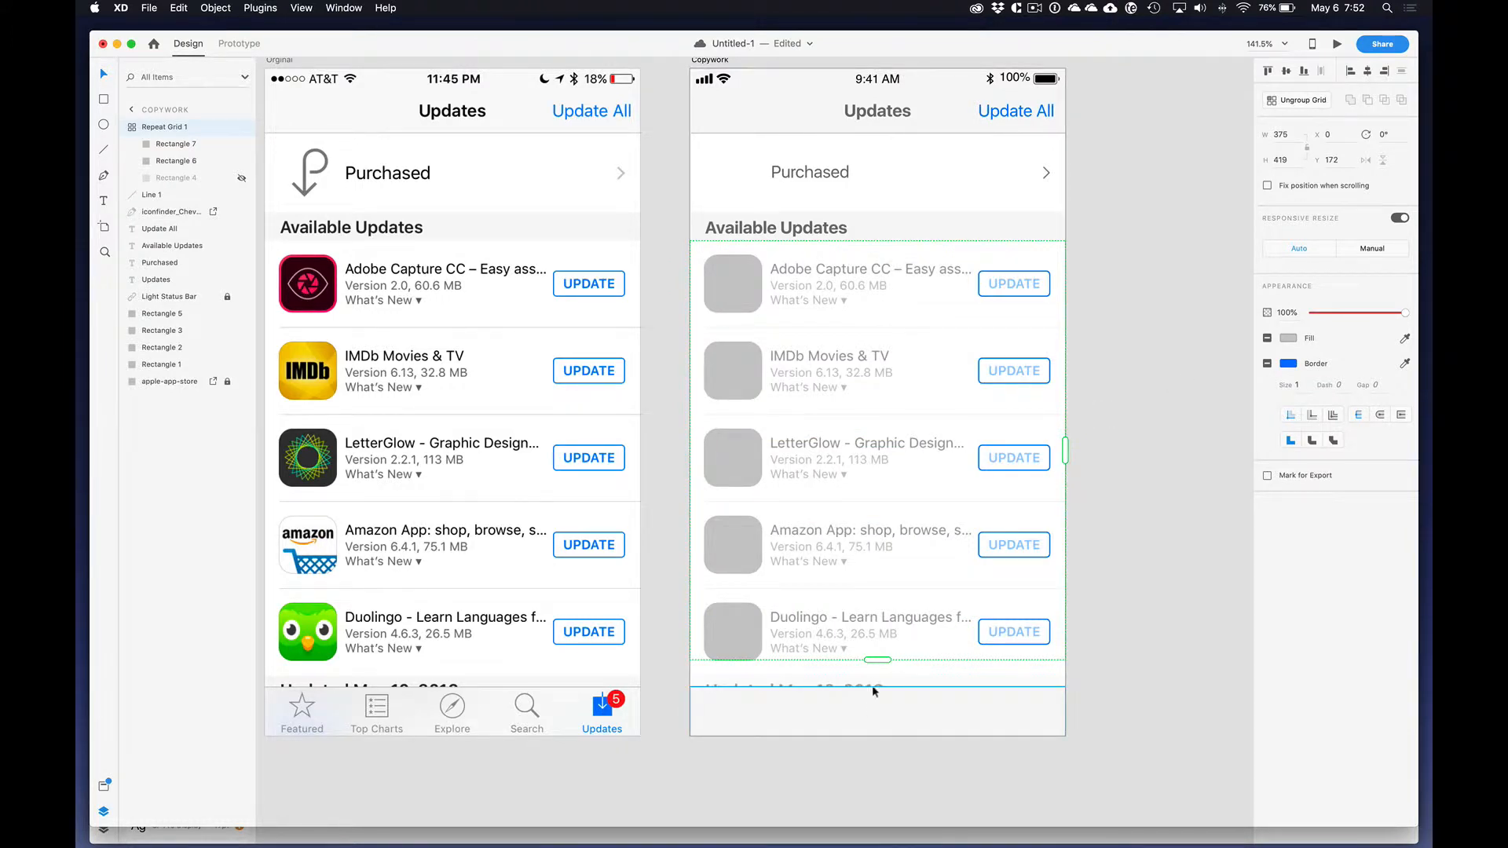
drag(872, 659, 872, 687)
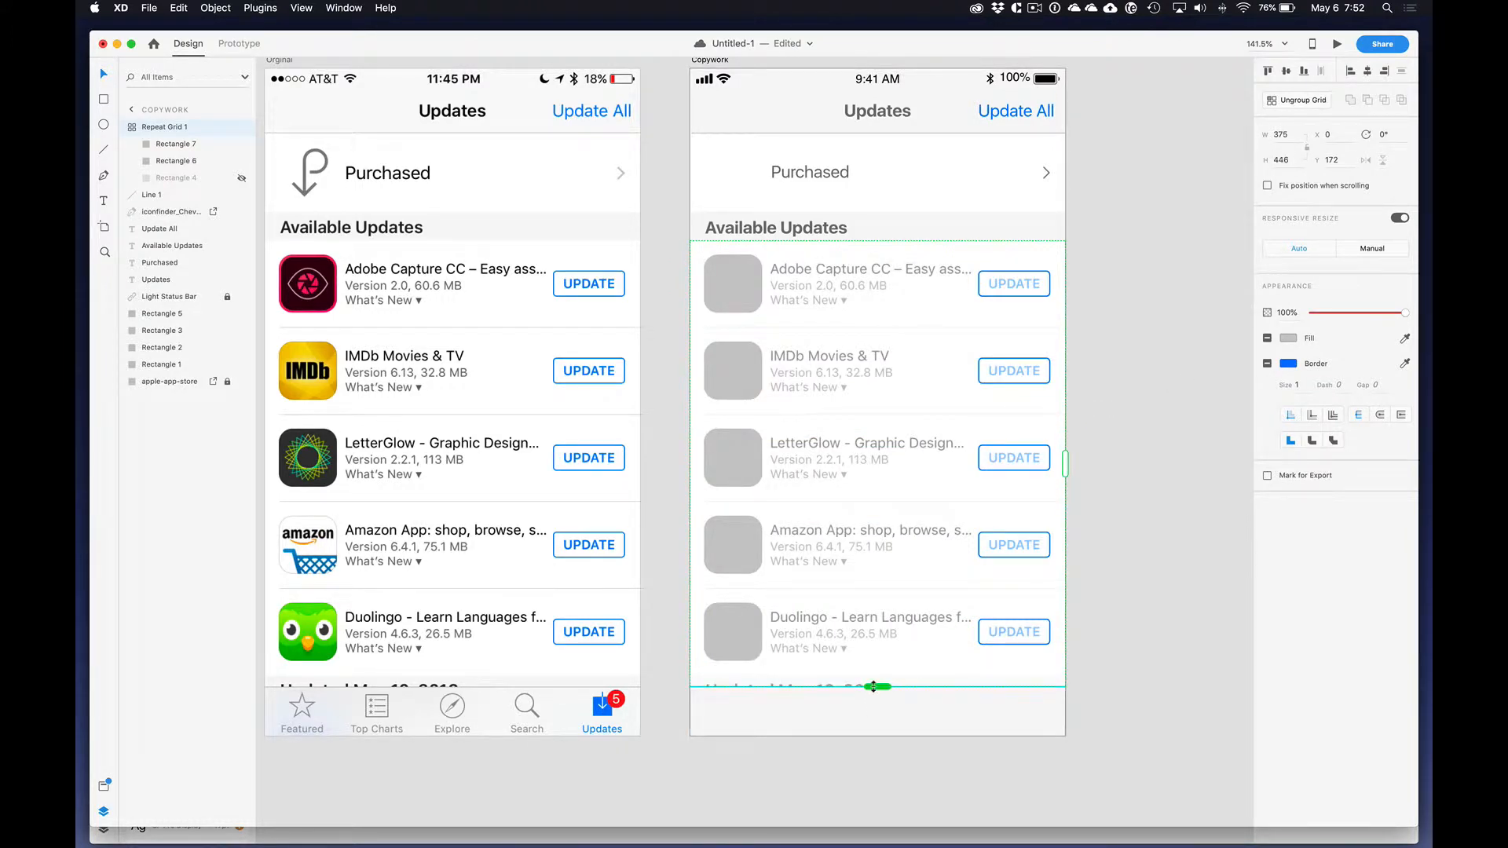
click(1111, 633)
Step: Add the text "UPDATE" over the first row's button outline
click(757, 281)
click(989, 283)
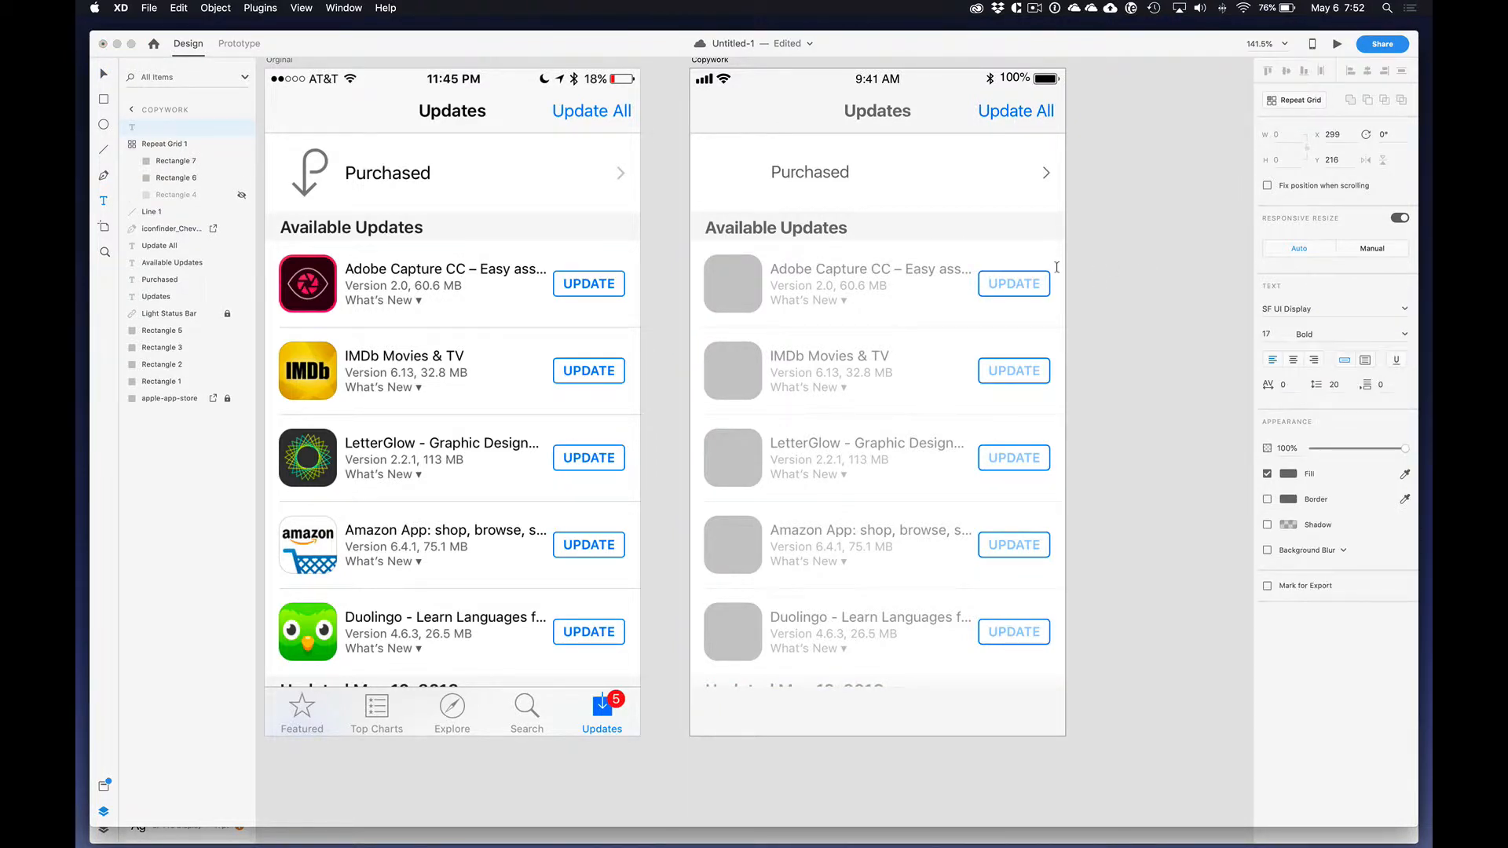
text(UPDATE)
key(Escape)
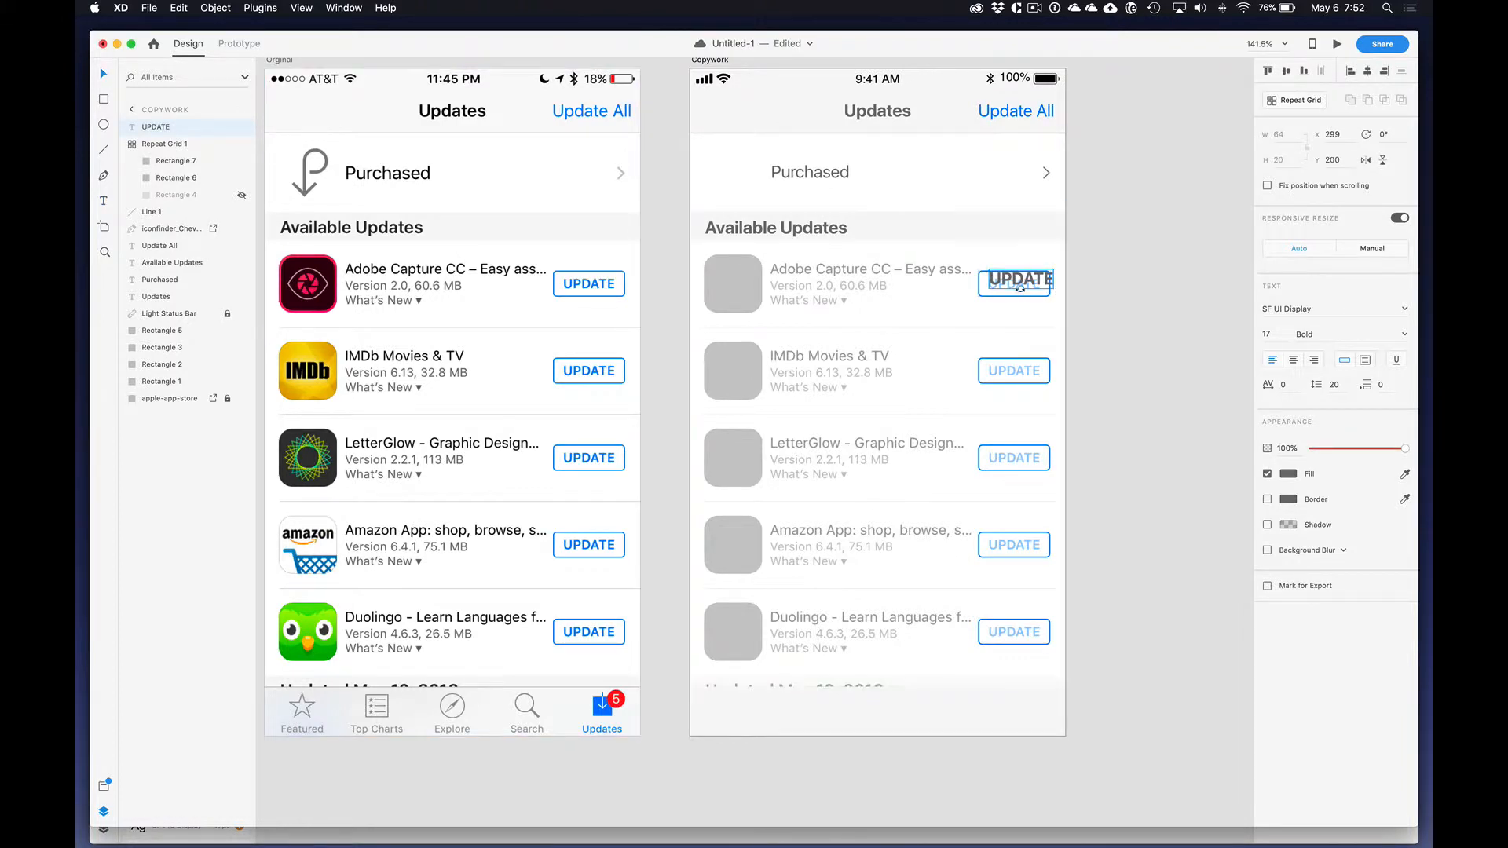
Step: Reduce the "UPDATE" text to size 14 and center it in the first row's button outline at X 298, Y 207
drag(1020, 288, 1034, 285)
drag(1032, 285, 1032, 288)
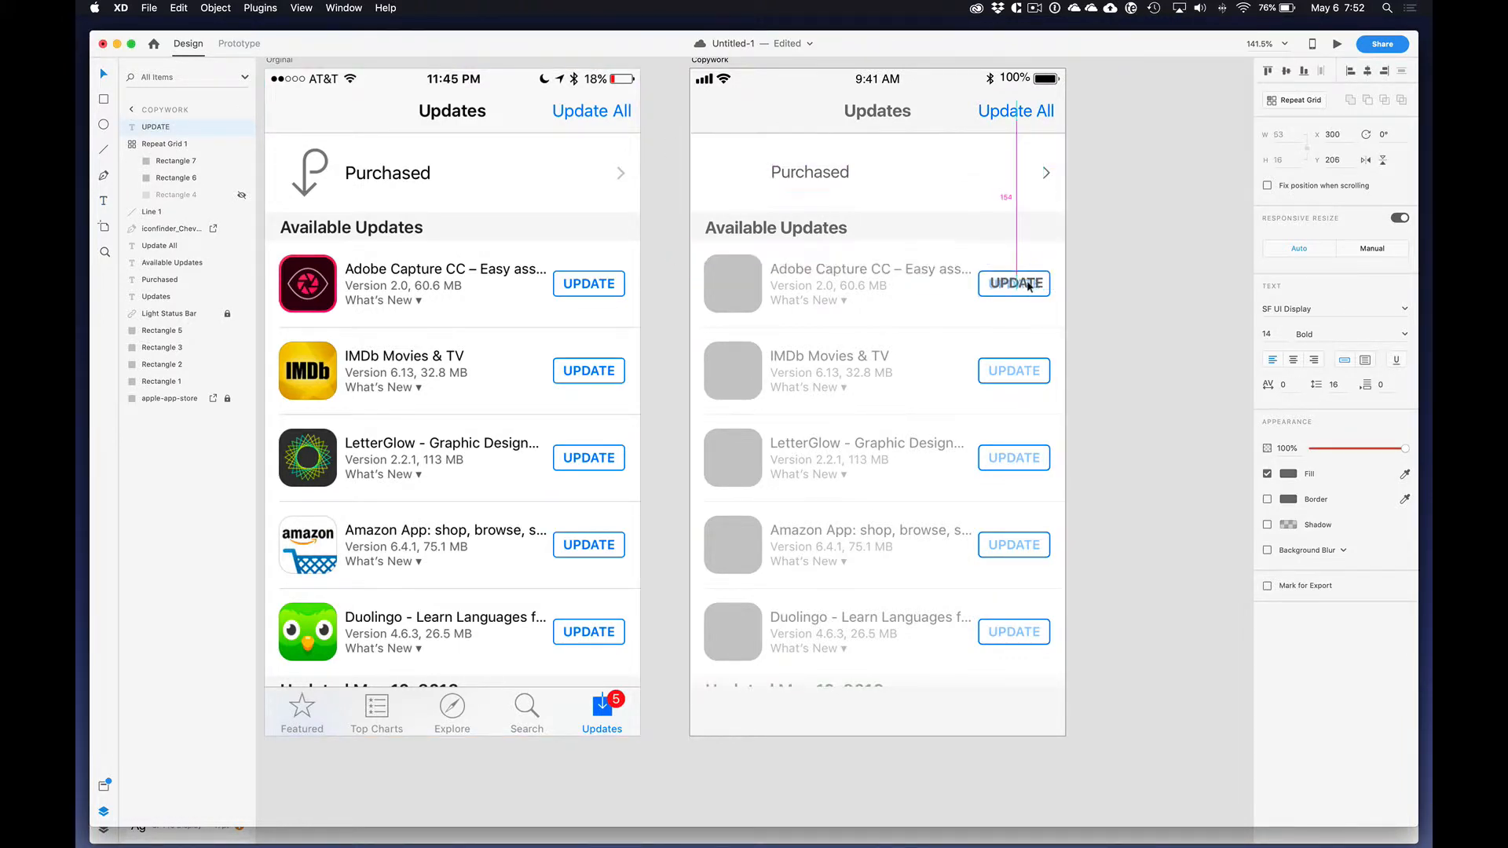
key(Left)
key(Left)
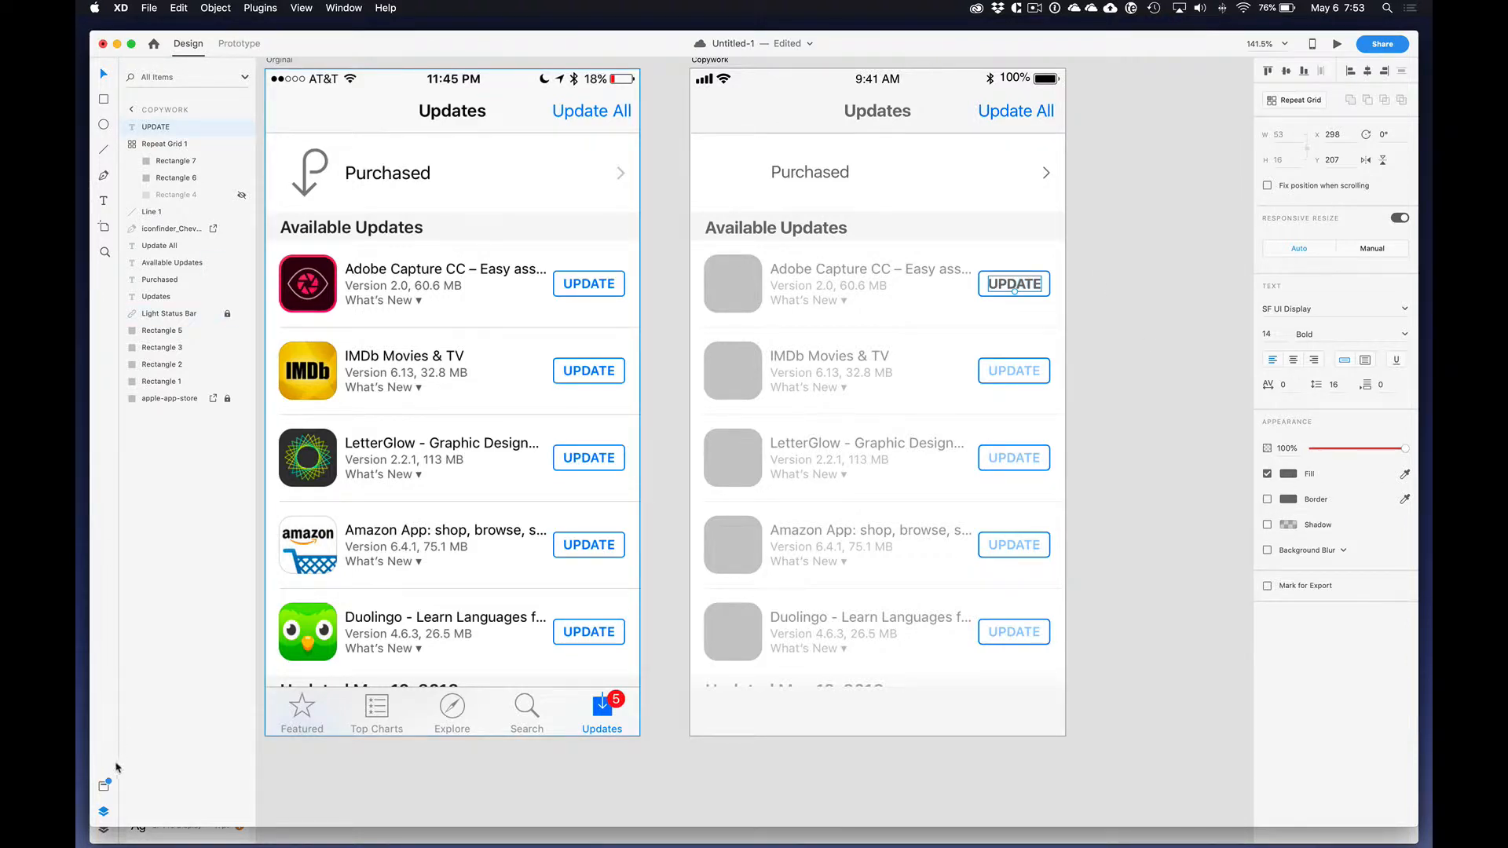
Step: Apply the saved blue #007AFF to the "UPDATE" text and set its weight to Medium
click(104, 785)
click(192, 224)
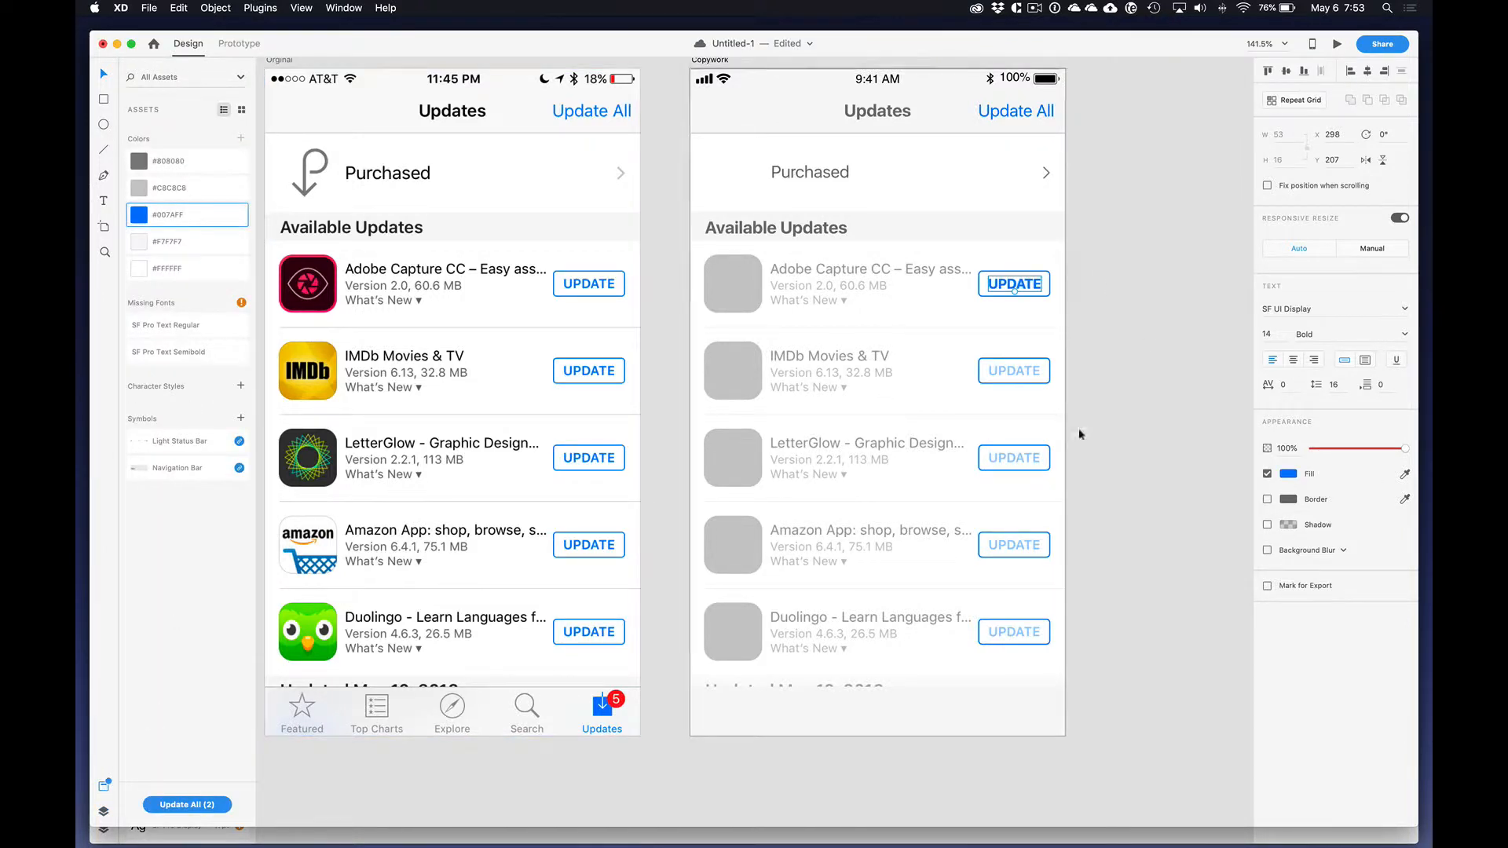
click(1405, 334)
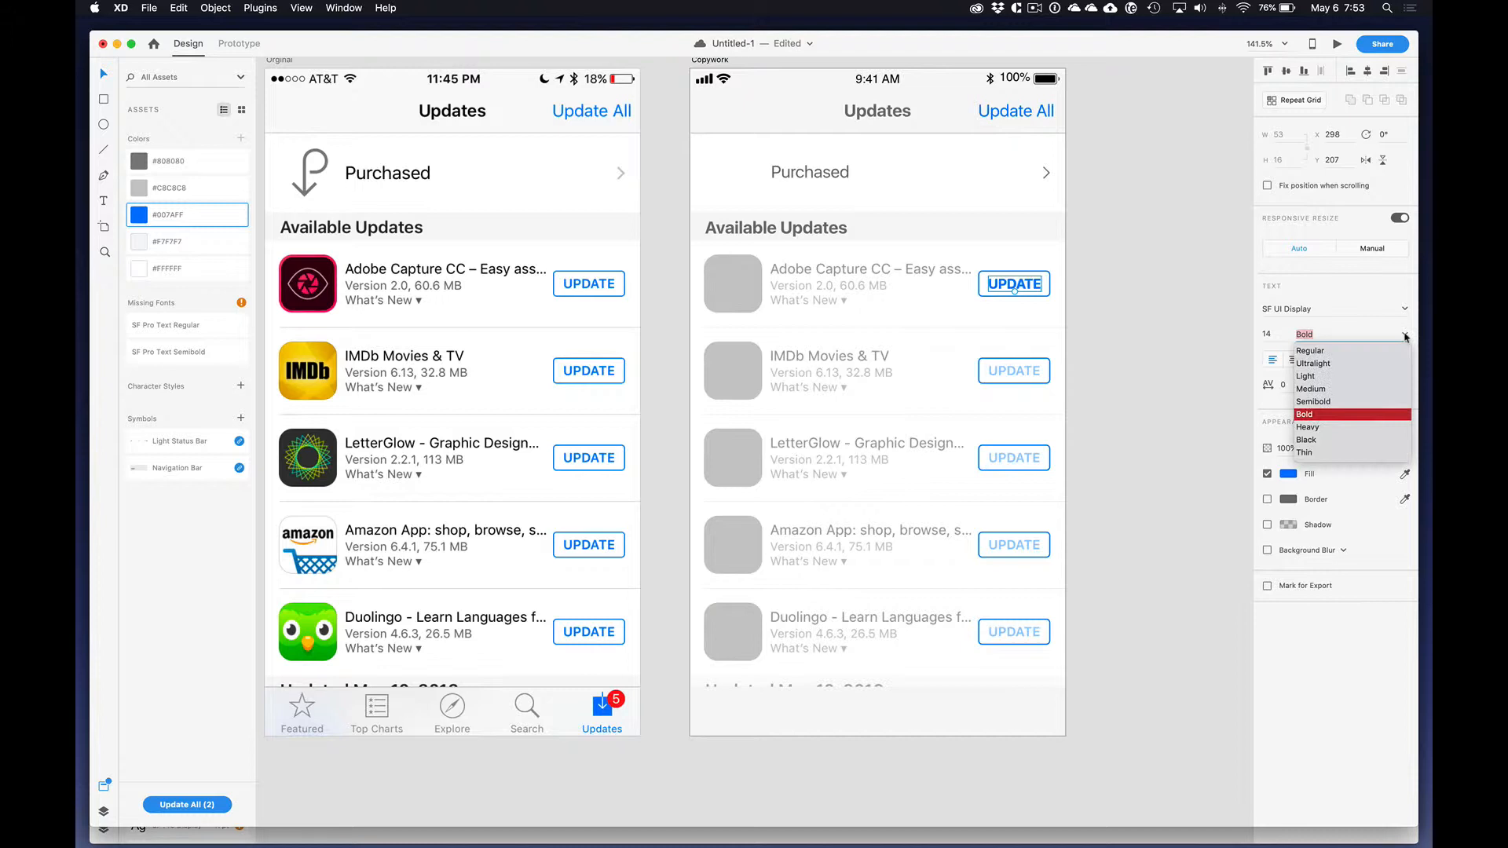
click(1317, 388)
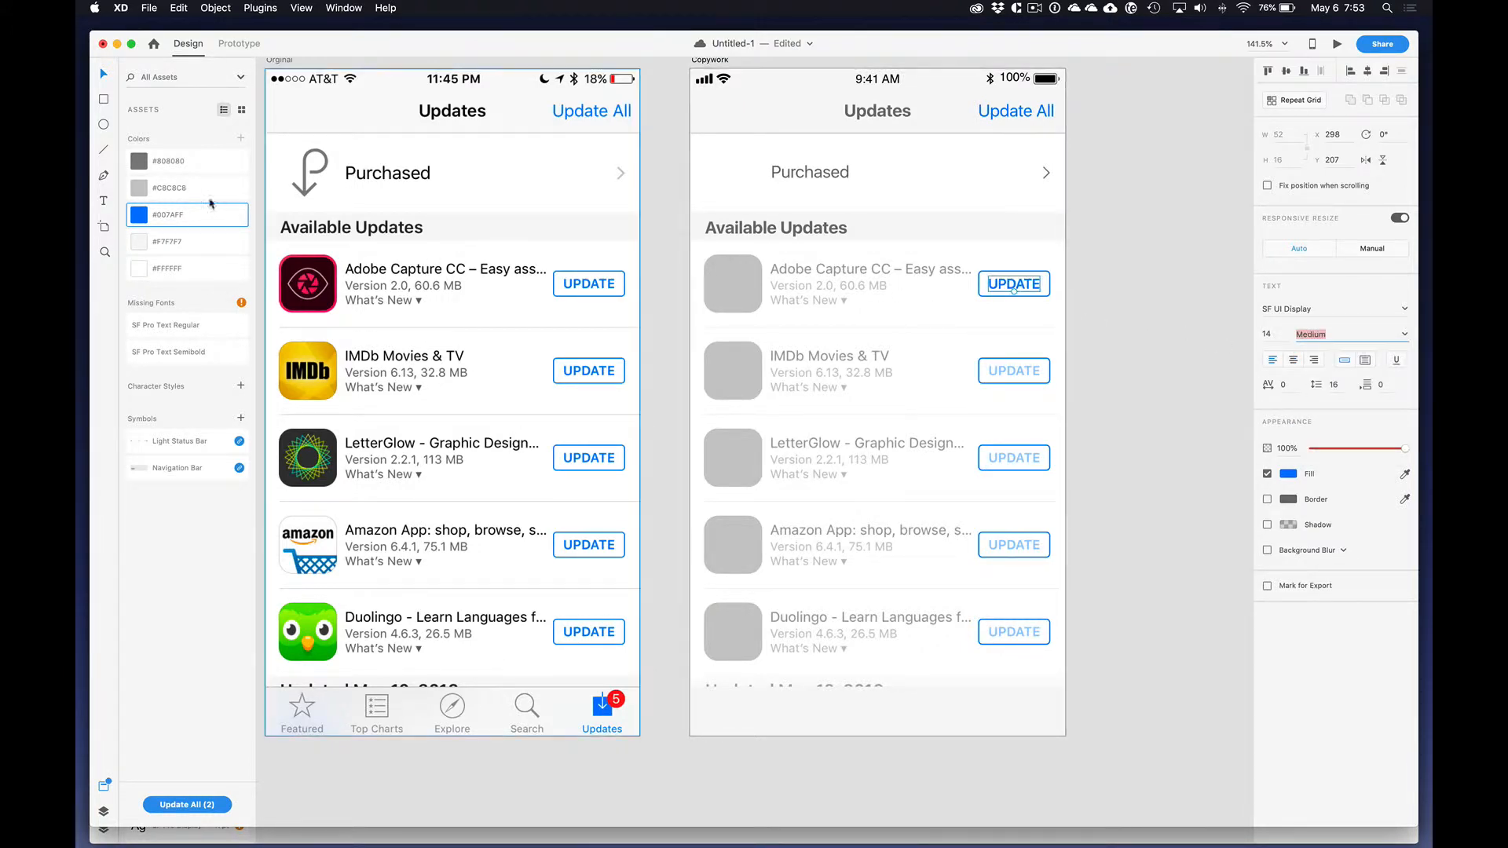
Step: Add the text "Item Title" over the first row's faded app name and color it with the saved dark gray
click(102, 200)
click(770, 269)
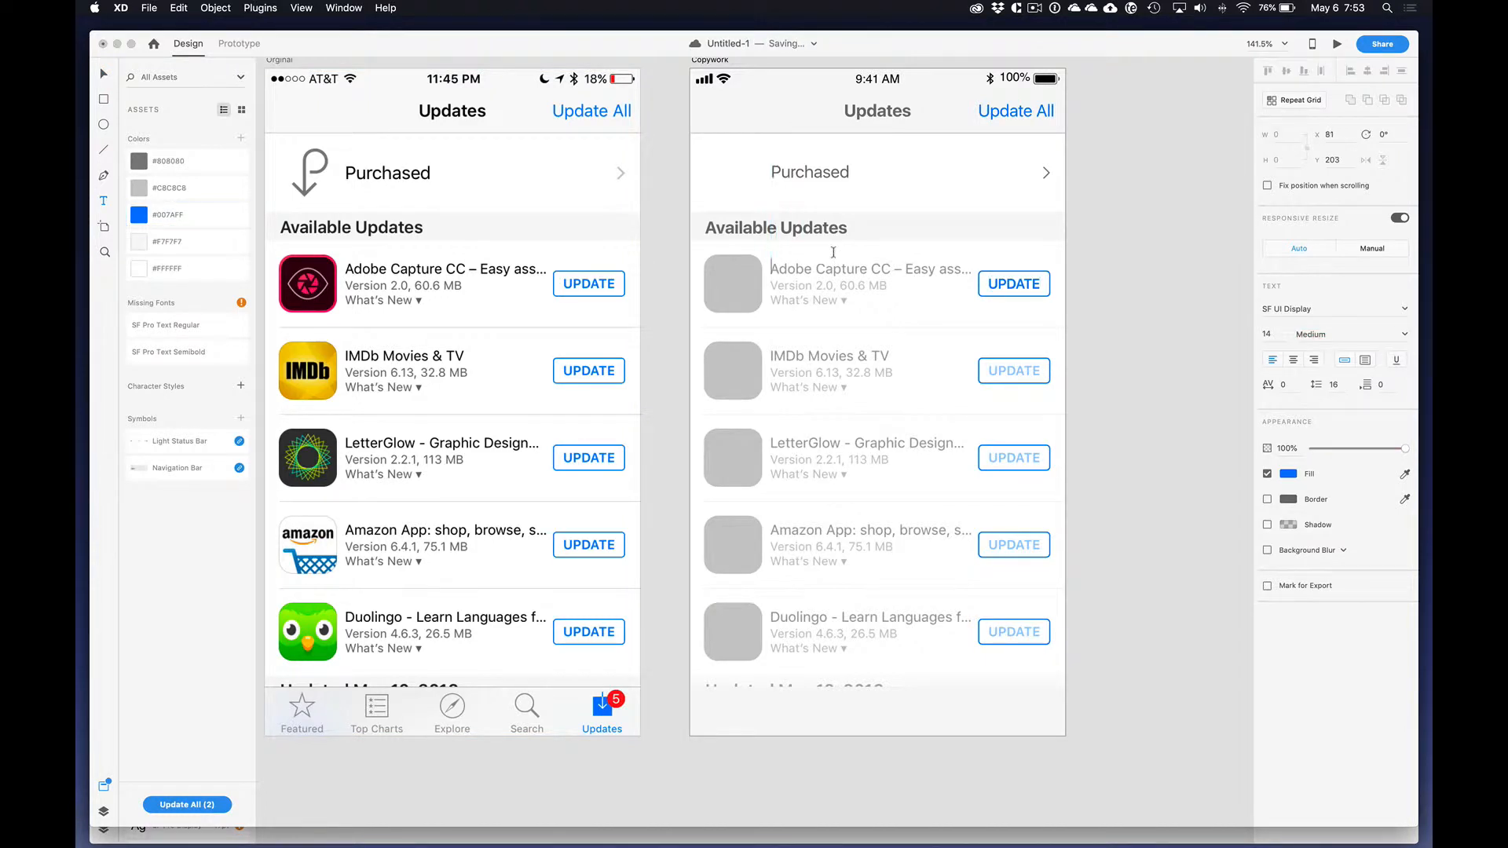
text(A)
text(tem Title)
click(103, 74)
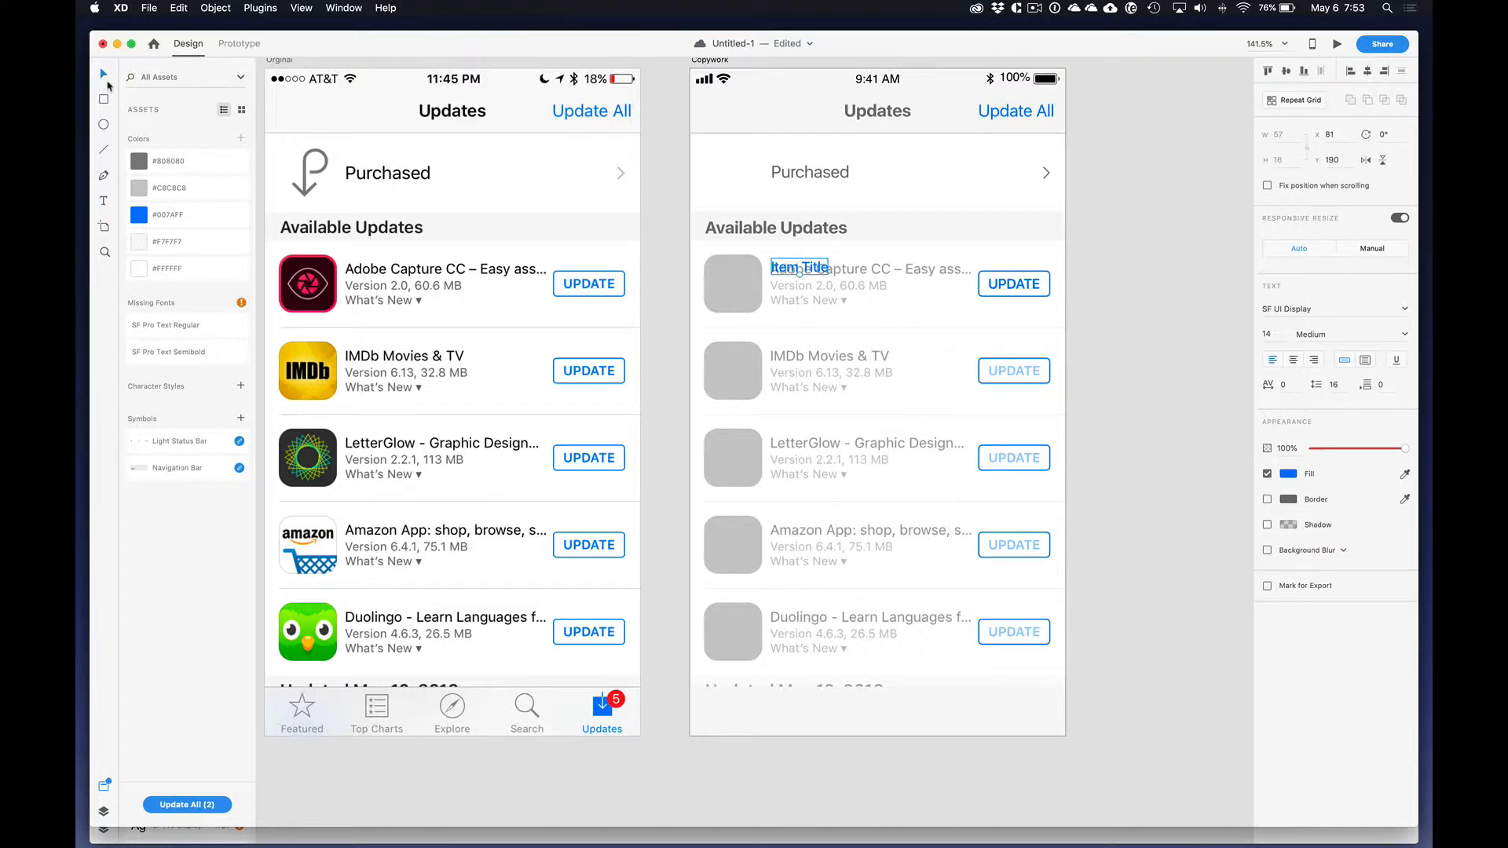
click(192, 169)
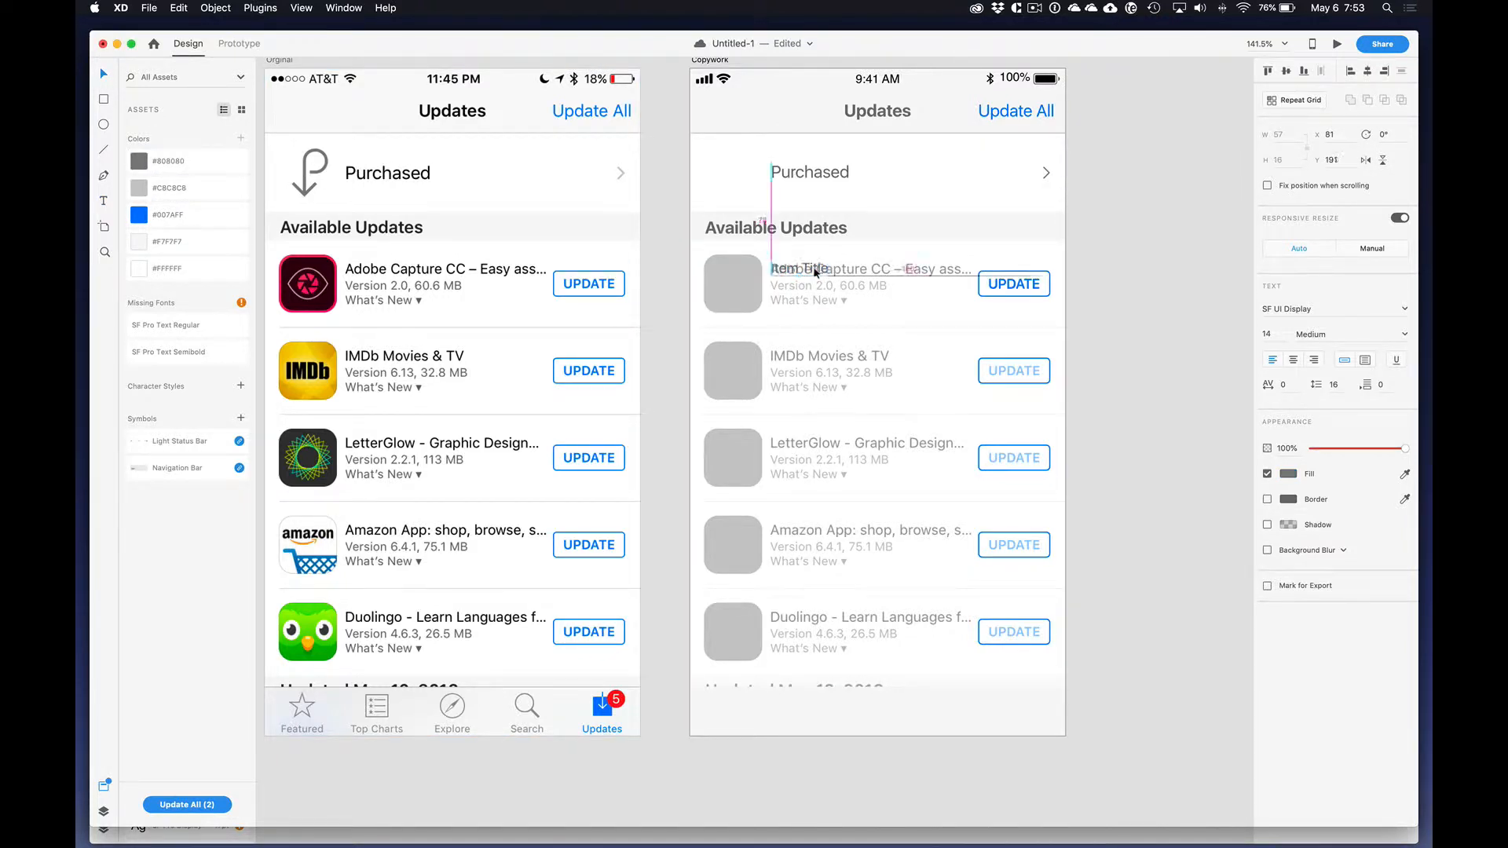
Step: Duplicate the "Item Title" text just below it and change the copy to two lines, "Version #" and "What's New"
drag(814, 266, 817, 291)
double_click(817, 291)
text(Ver)
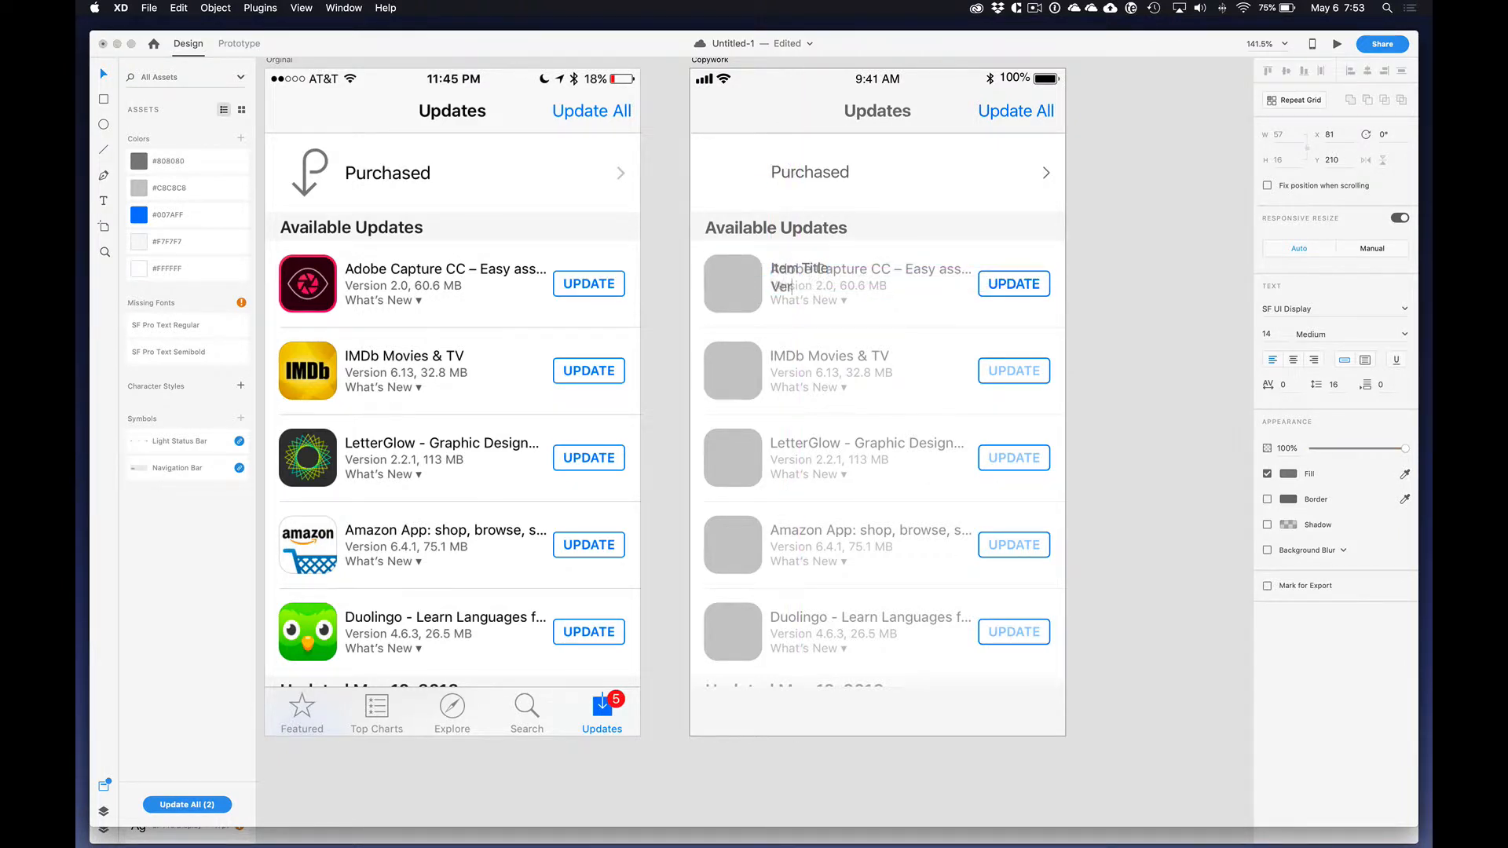
text(sion # )
text(W)
text(hat's New)
key(Escape)
Step: Align the two-line version text with the faded text at X 80, Y 207 and apply the saved light gray
drag(818, 285, 817, 283)
key(Down)
key(Up)
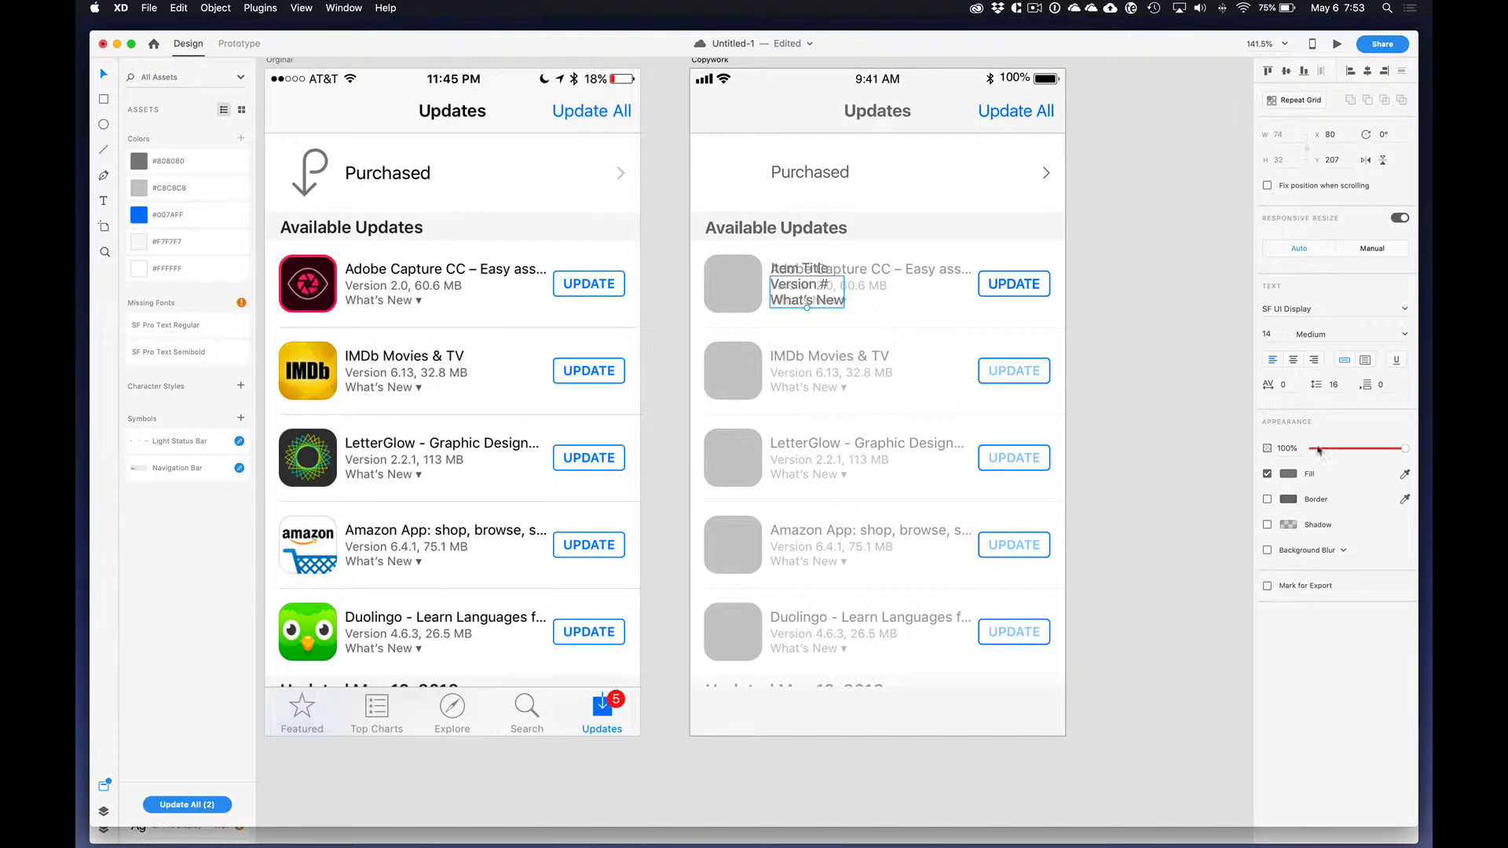
click(171, 191)
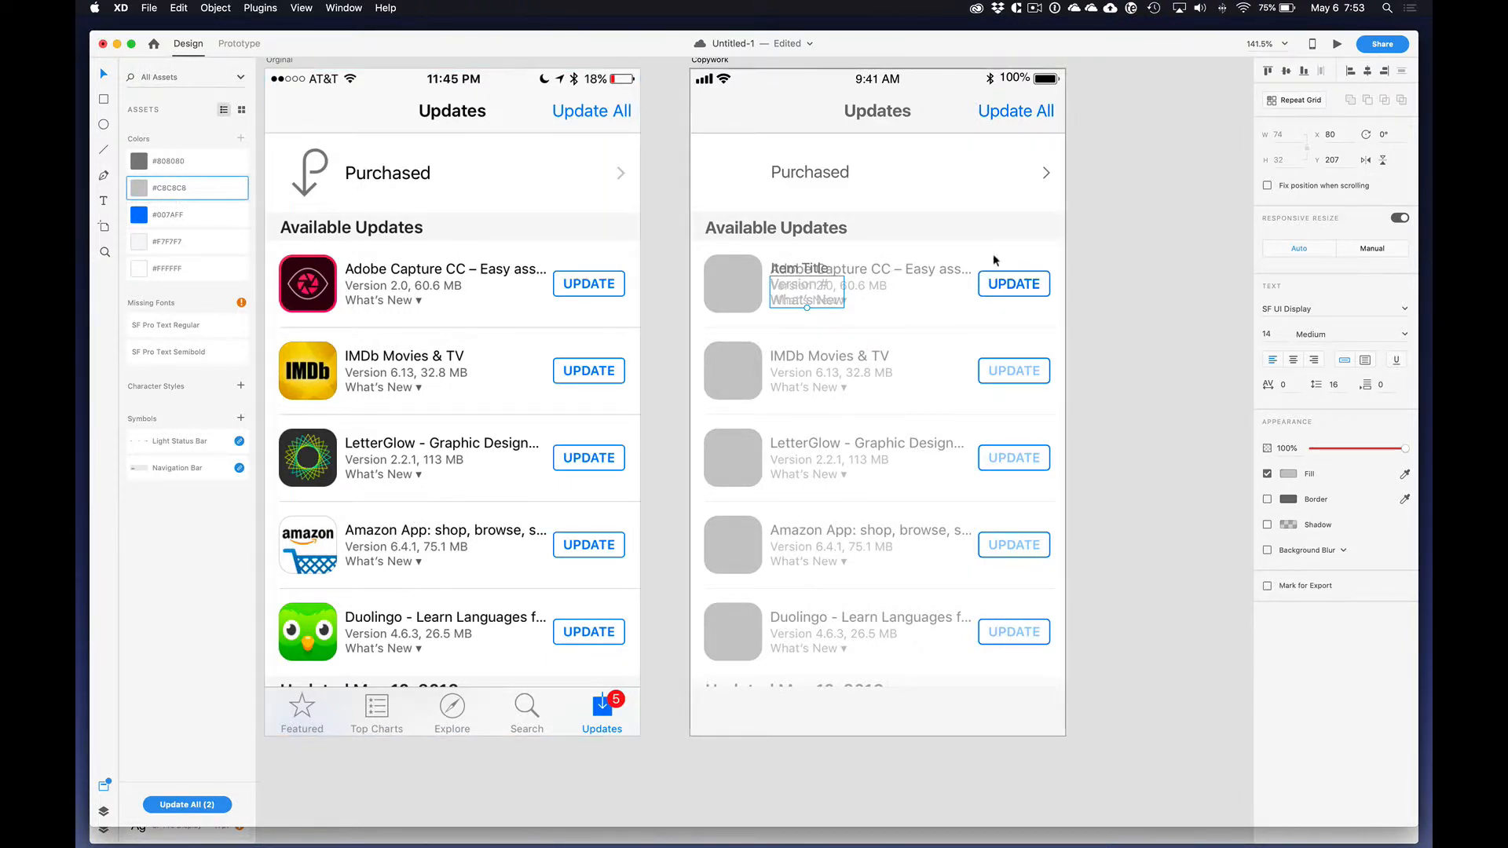
Step: Cut the version, "UPDATE" and "Item Title" texts and paste them into the Repeat Grid's first cell
shift+click(1018, 286)
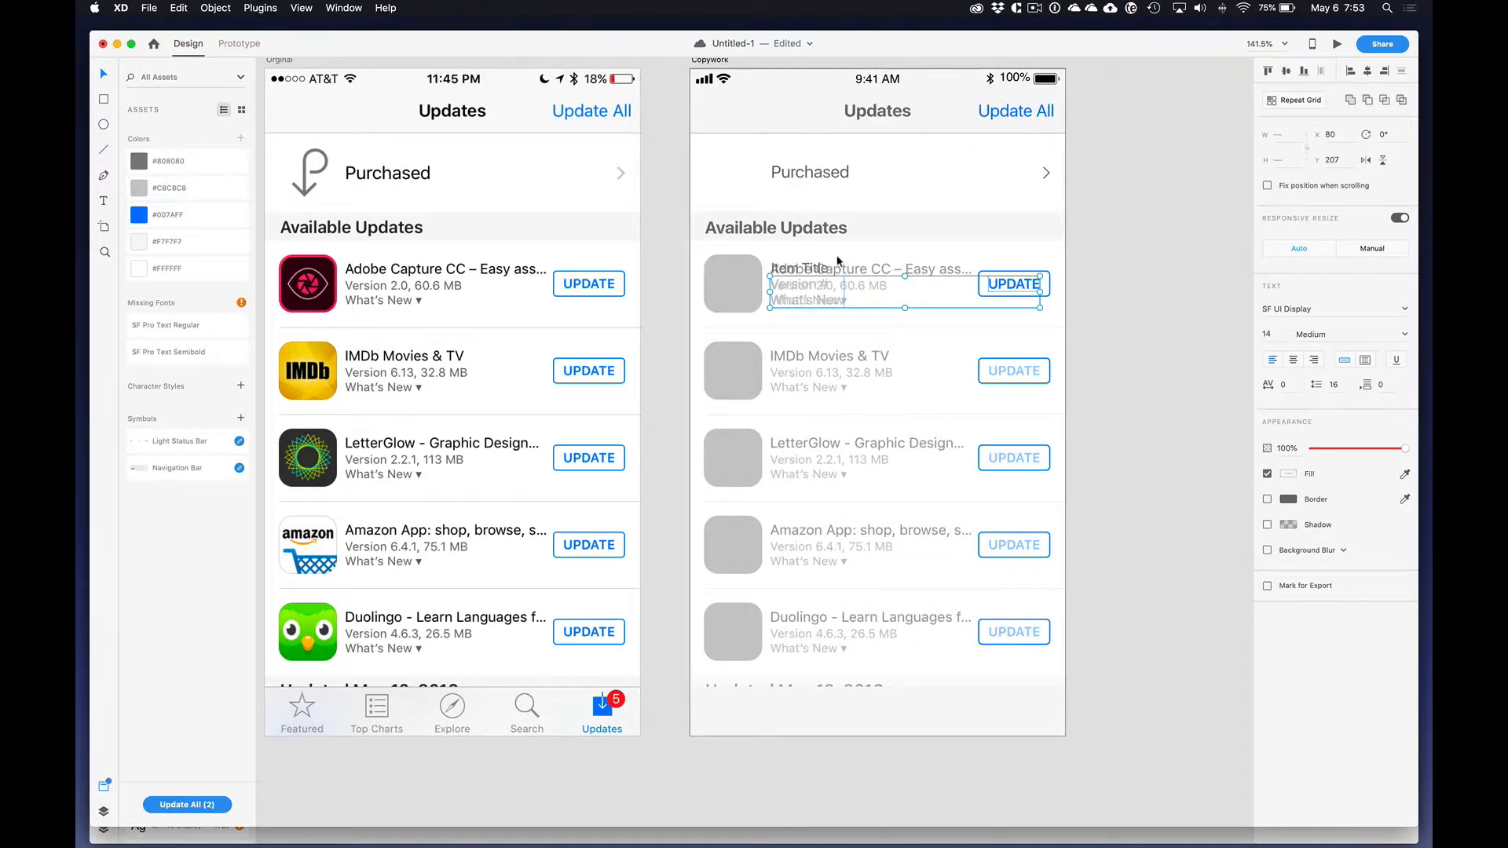
shift+click(821, 270)
key(super+x)
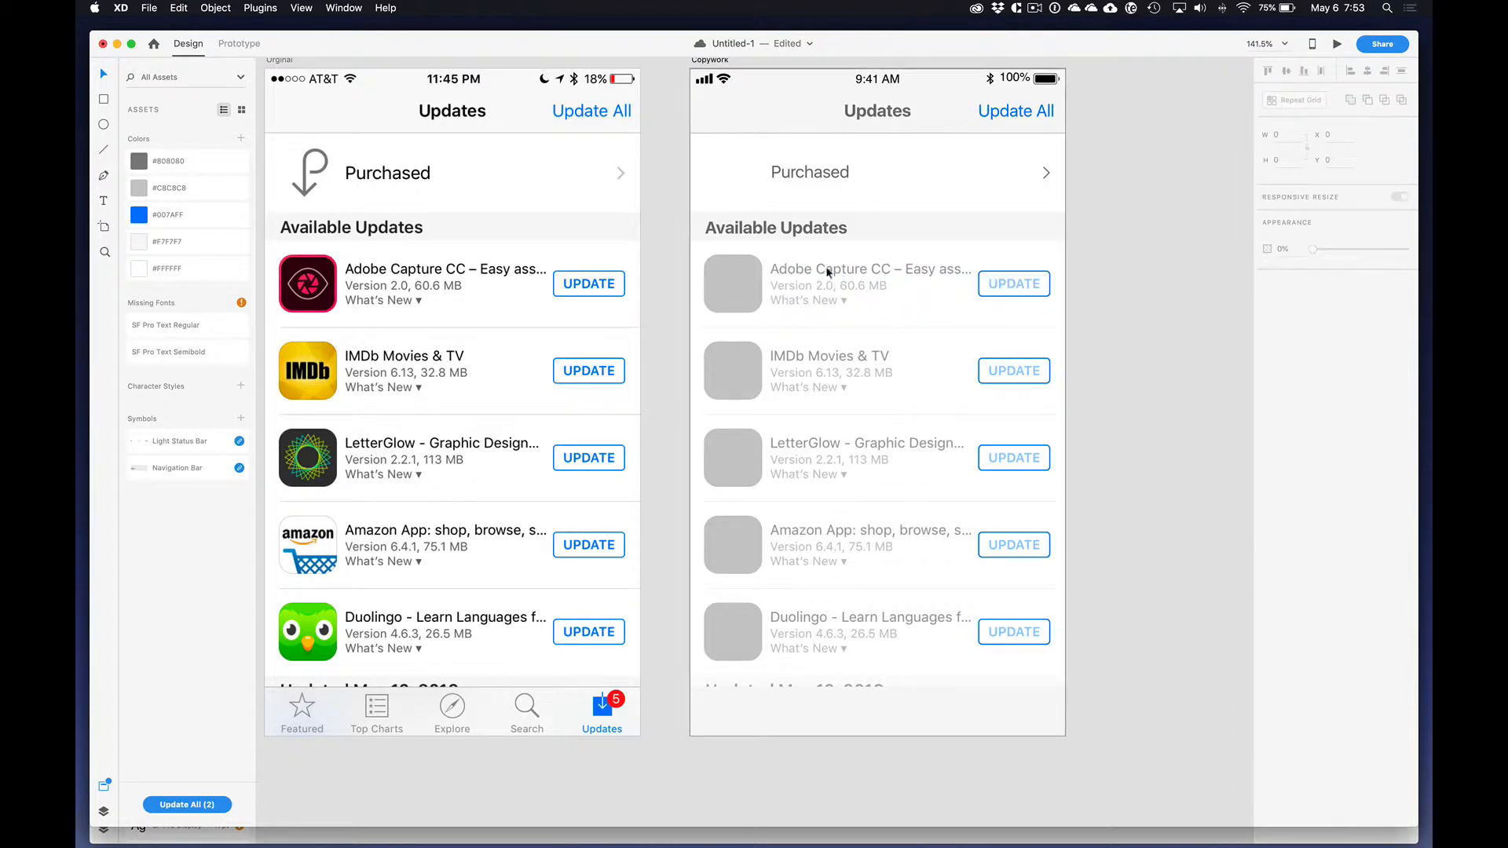
double_click(737, 280)
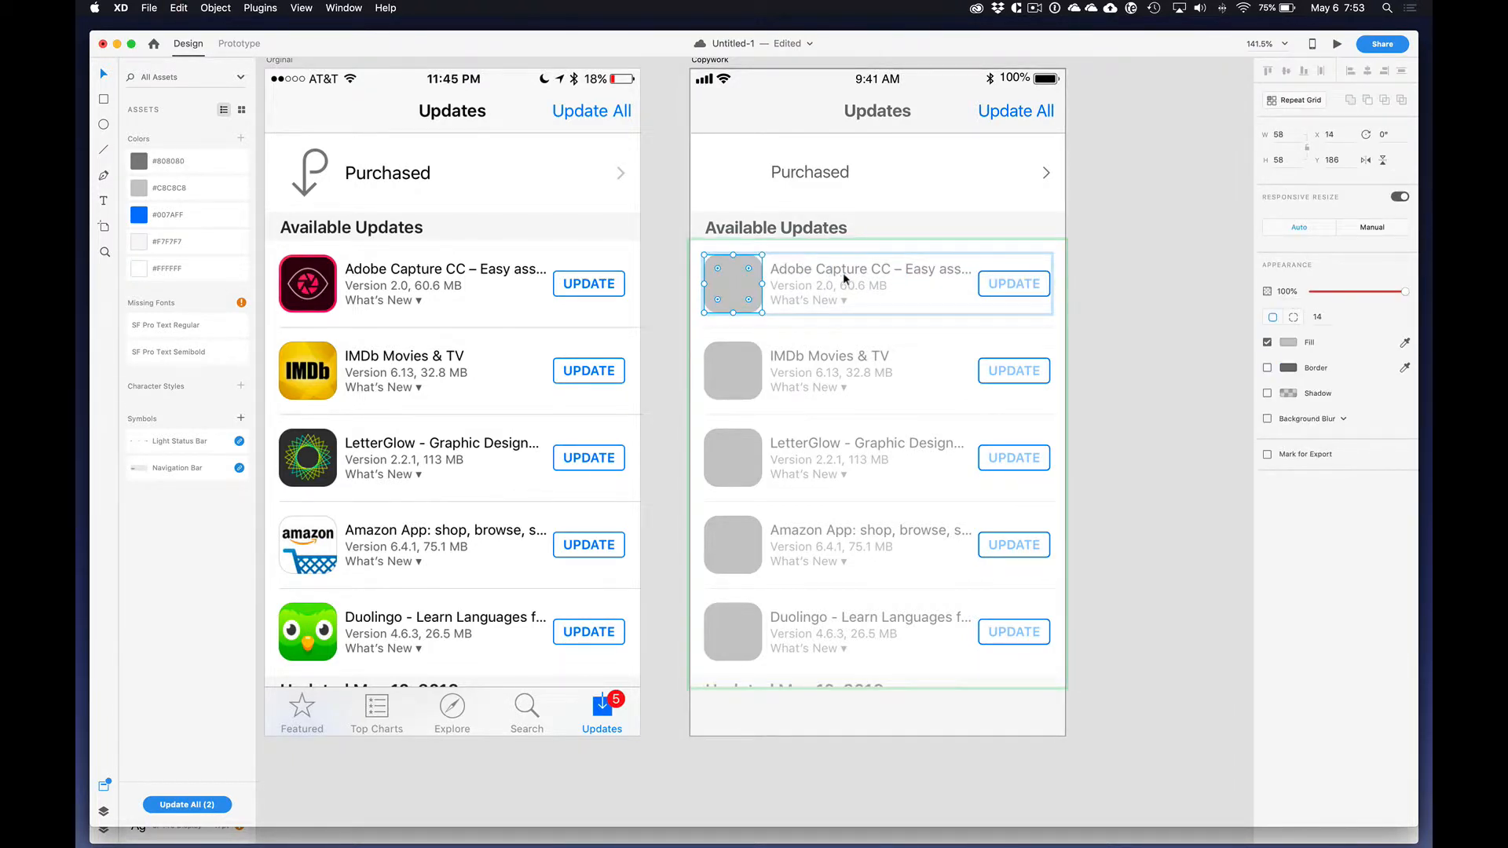
key(super+v)
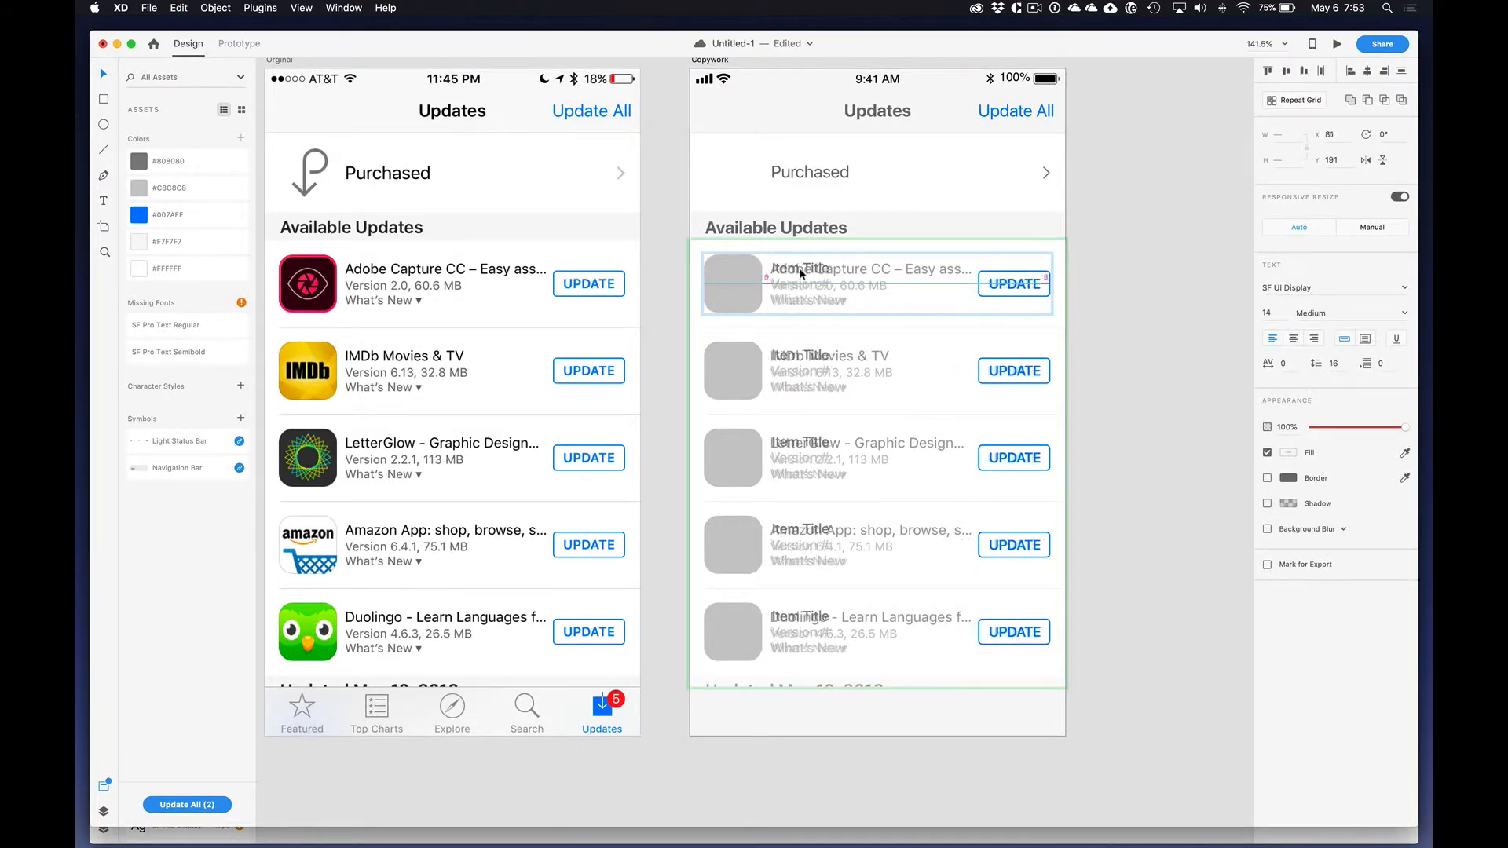
Step: Nudge the pasted texts slightly left over the faded app text, keeping the "UPDATE" label at X 298
key(Left)
key(Left)
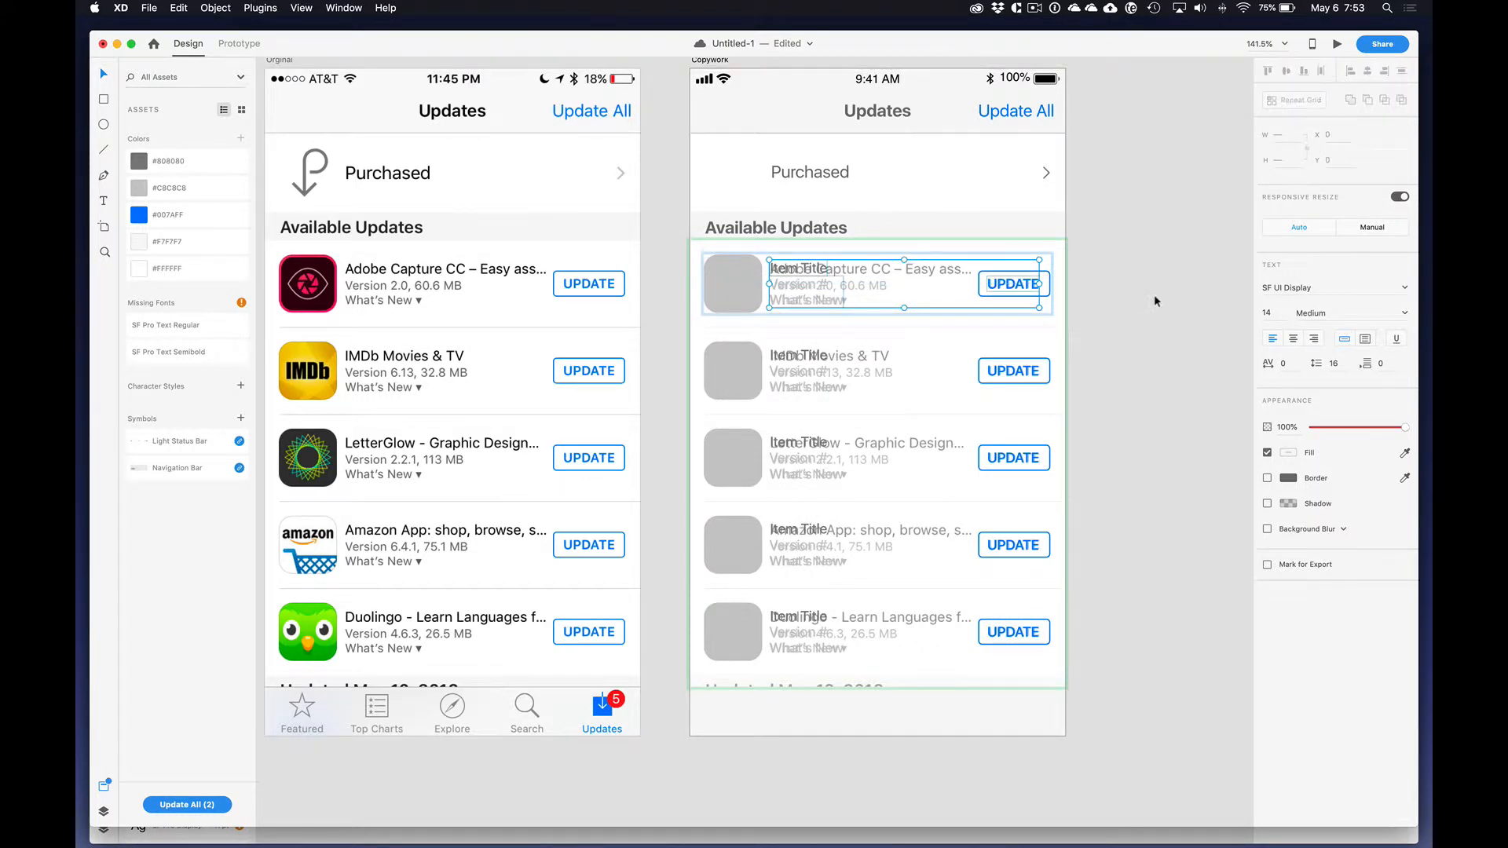
key(Escape)
double_click(1024, 286)
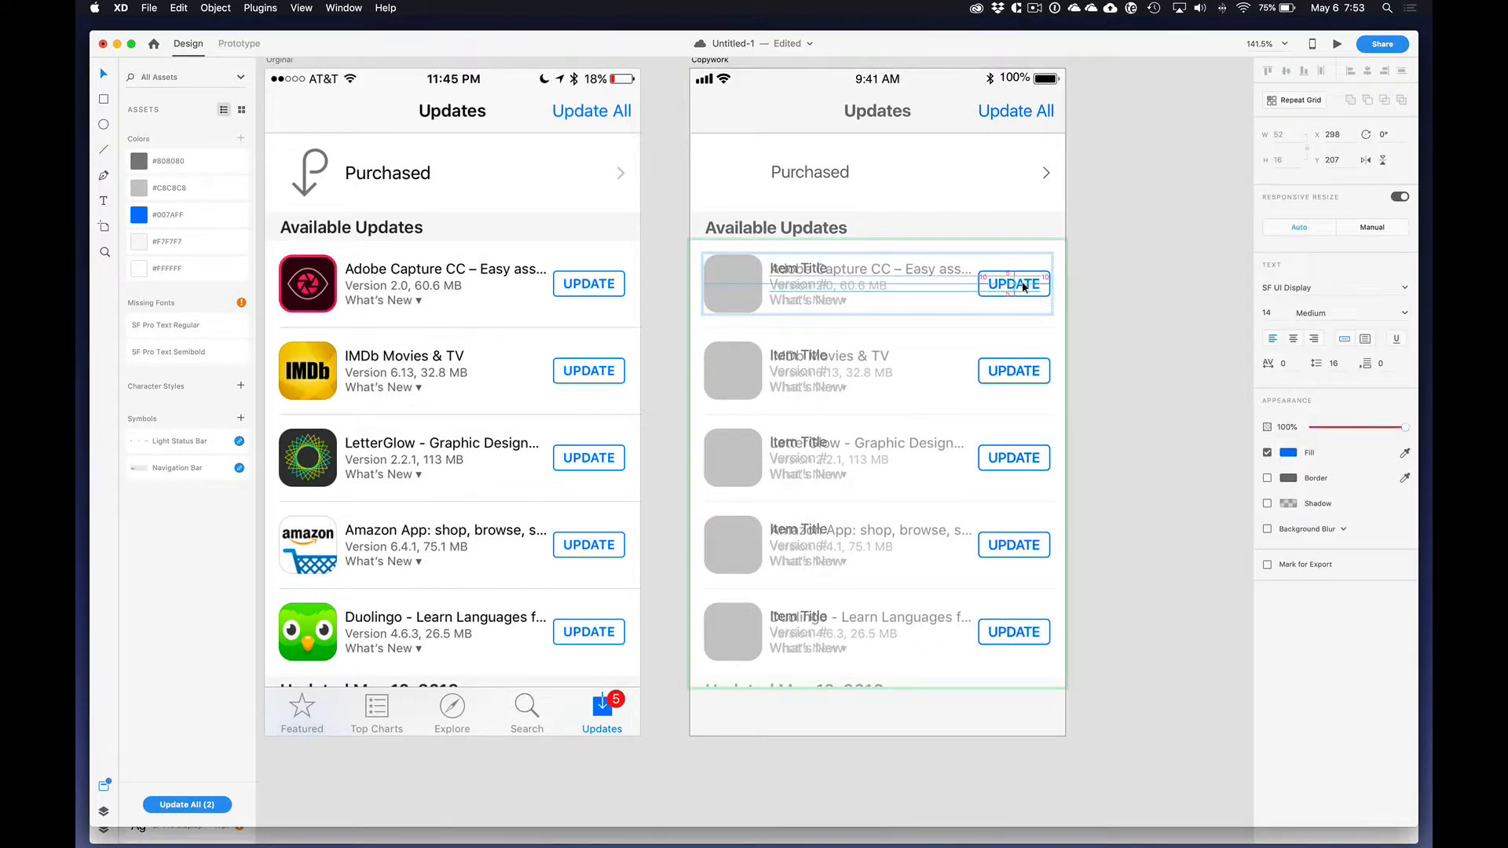
click(1120, 289)
Step: Show the hidden white background rectangle inside the Repeat Grid again to cover the faded app rows
click(945, 273)
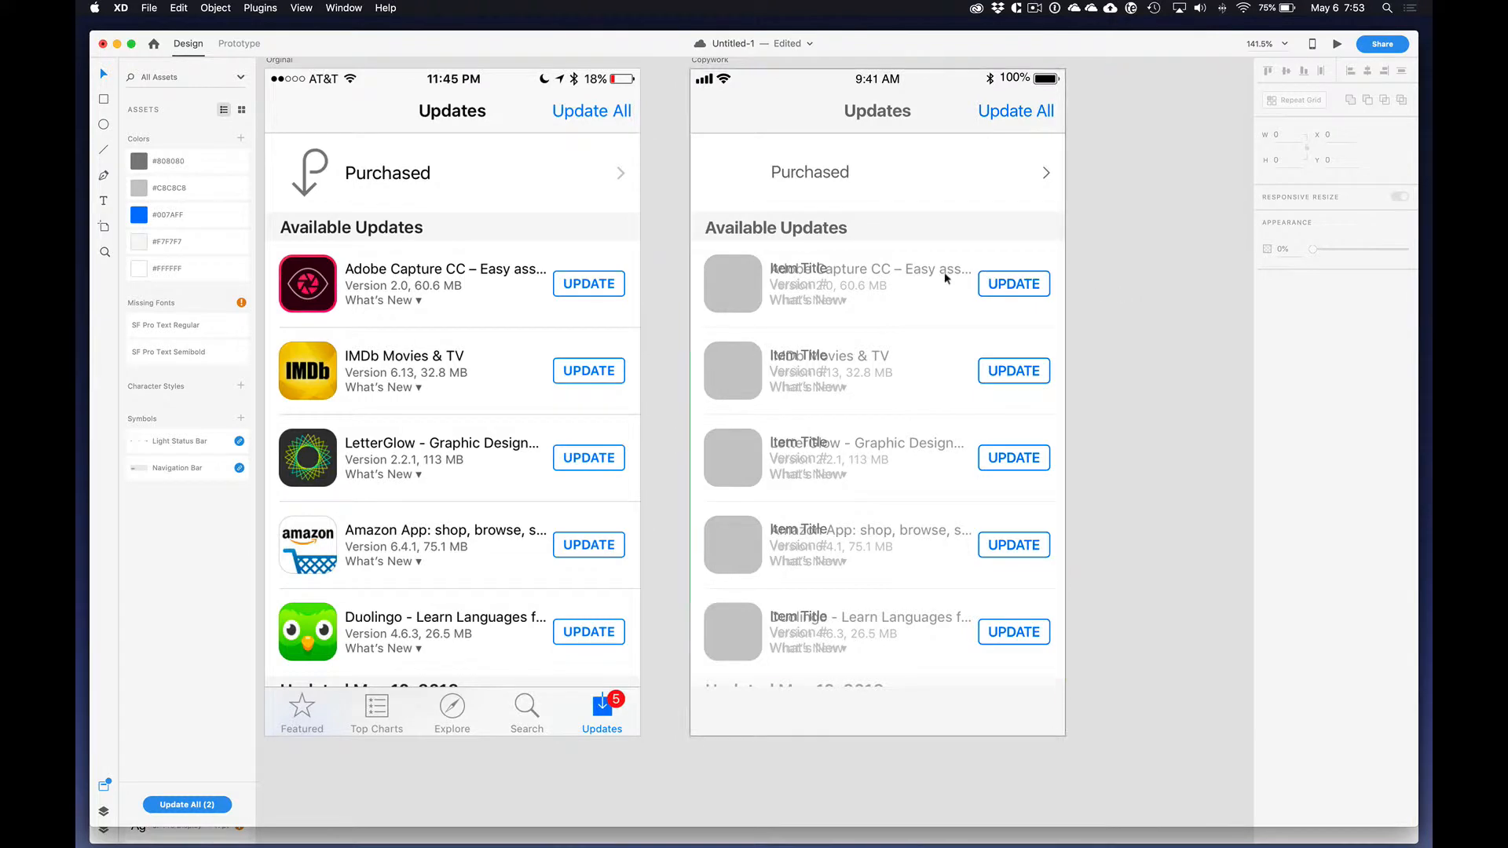
click(103, 787)
click(103, 812)
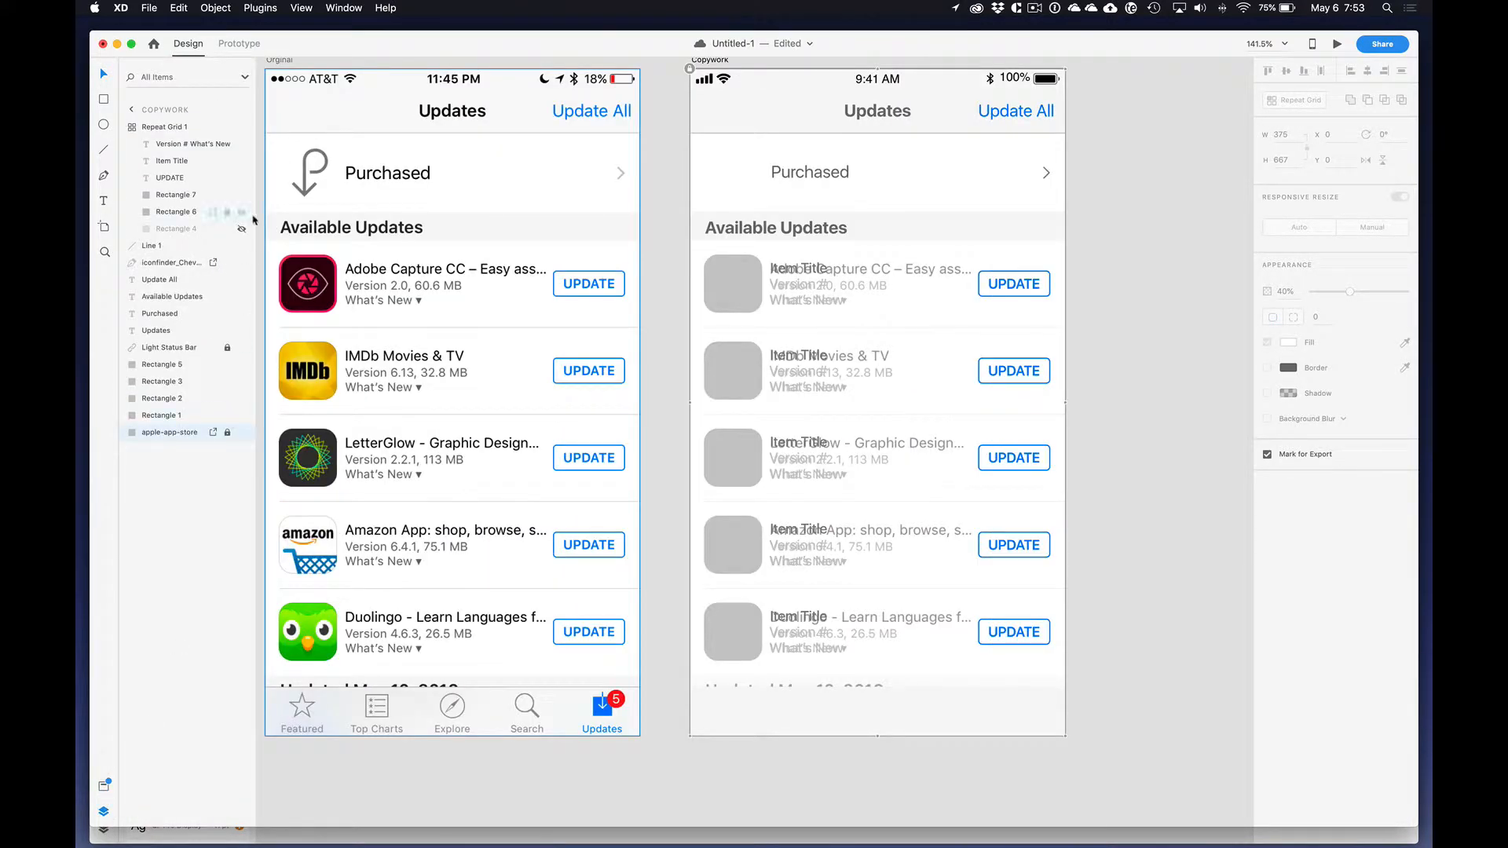
click(242, 230)
click(1096, 317)
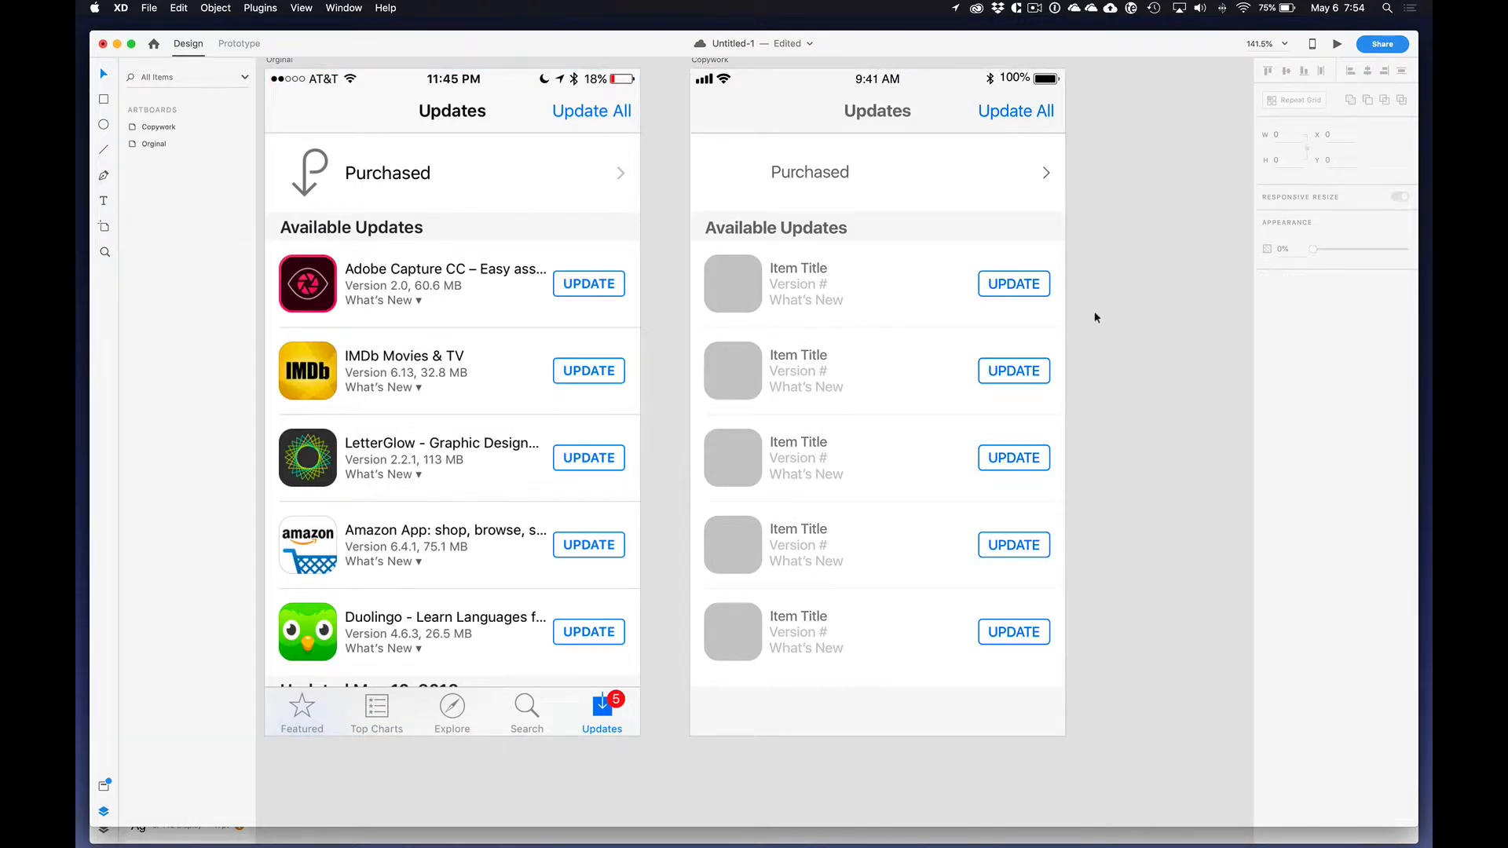
Step: Set the fill of the "Item Title" text in the Repeat Grid to black, #000000
double_click(815, 273)
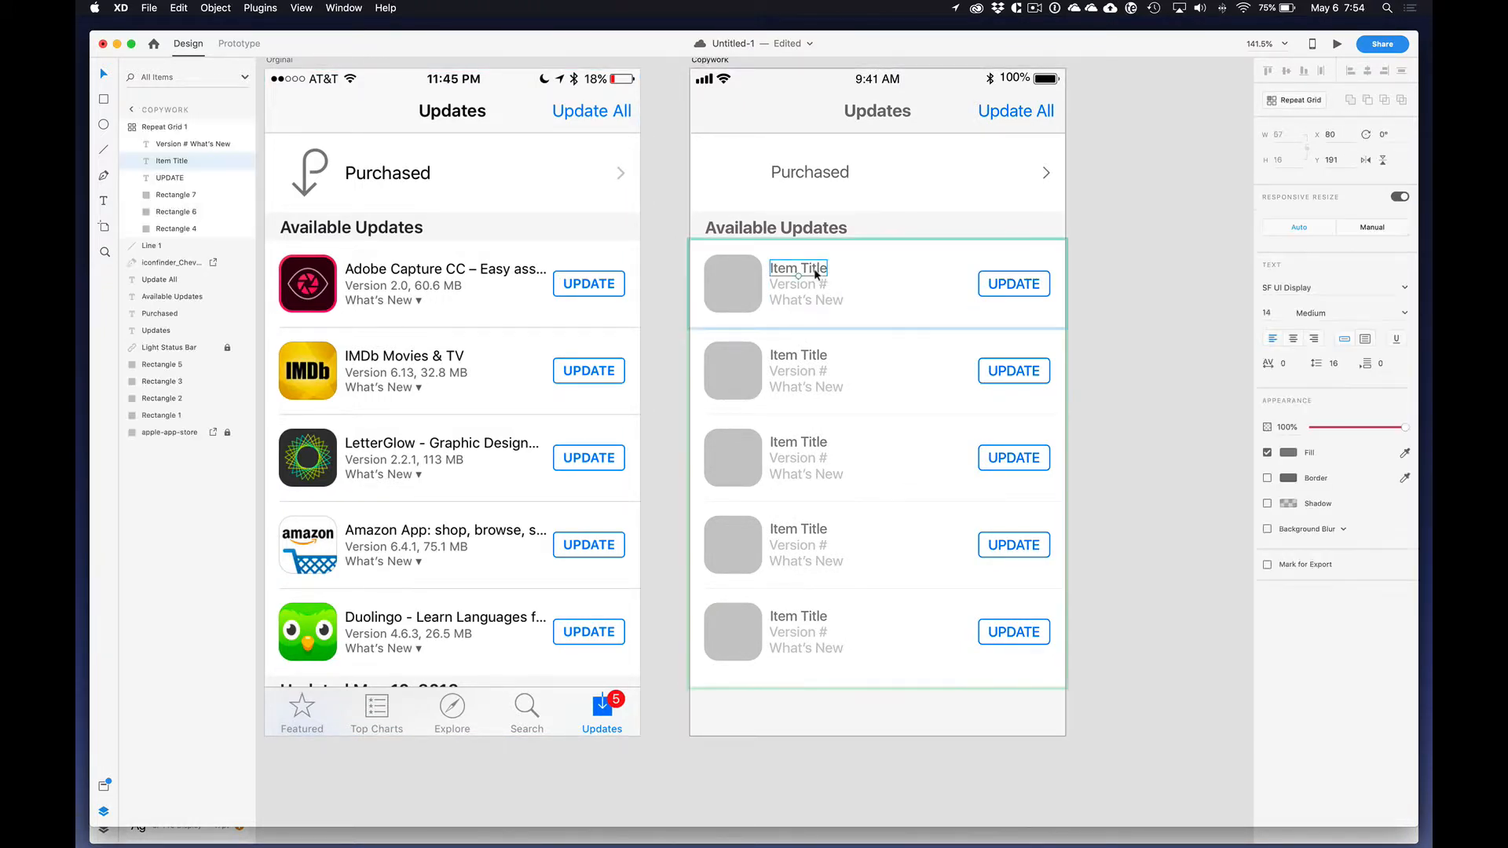
click(1289, 454)
drag(1170, 441, 1068, 499)
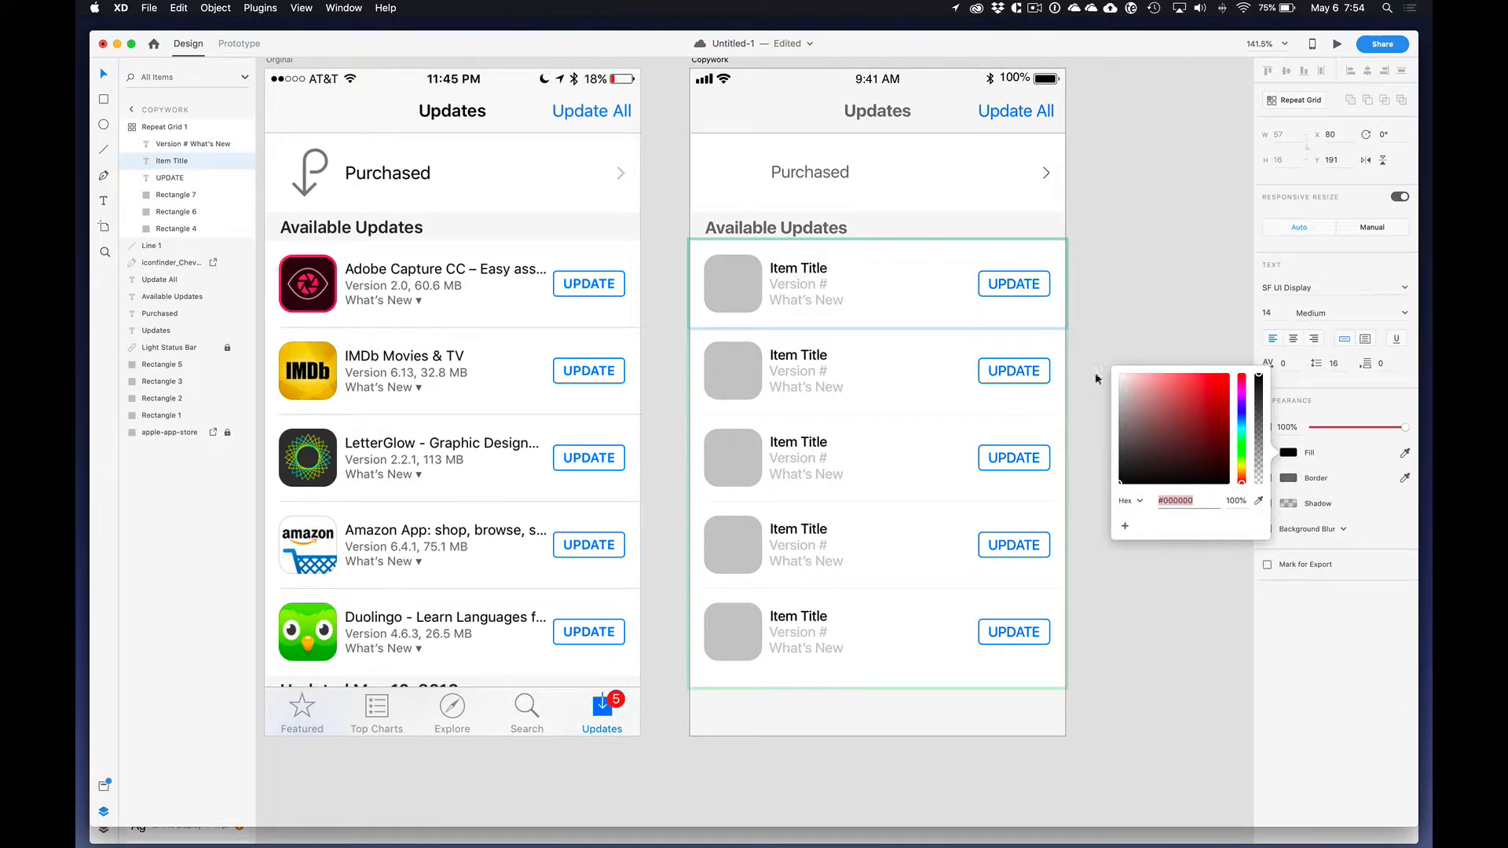
click(1125, 235)
Step: Try the saved dark gray on the two-line version text in the Repeat Grid
double_click(796, 289)
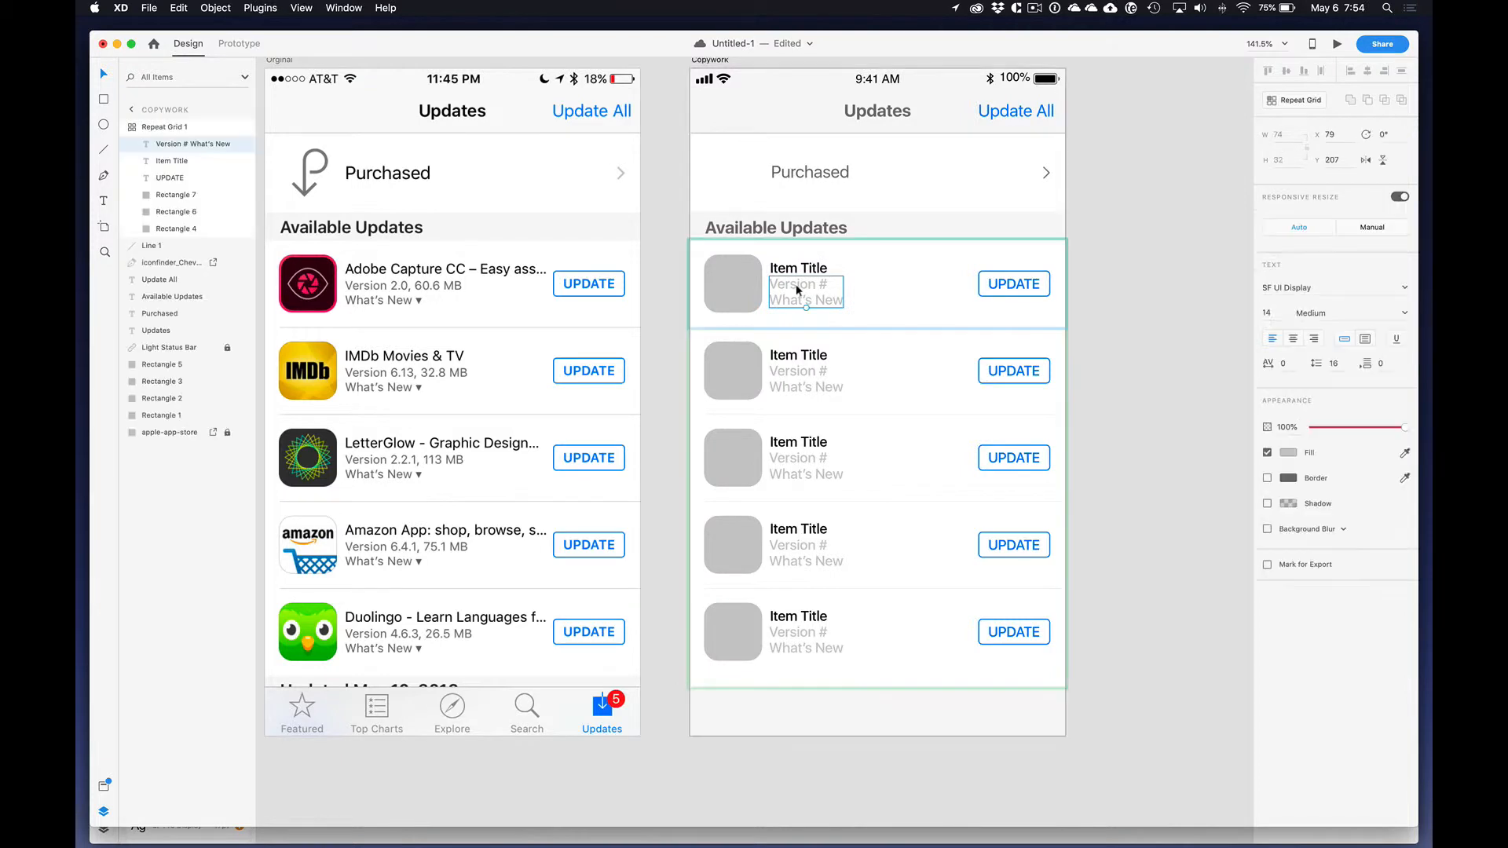
click(104, 787)
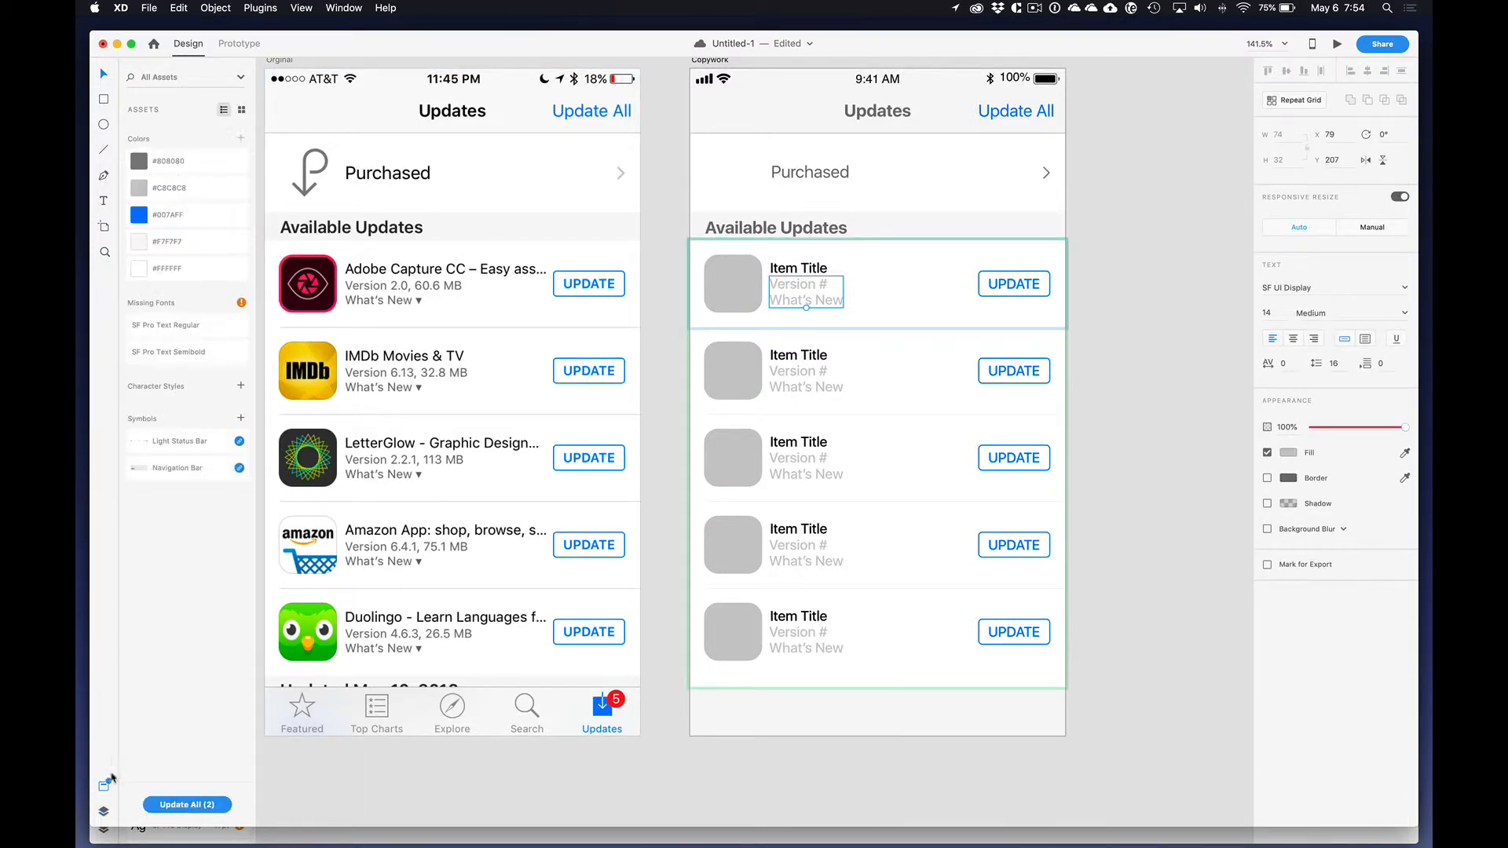
click(190, 165)
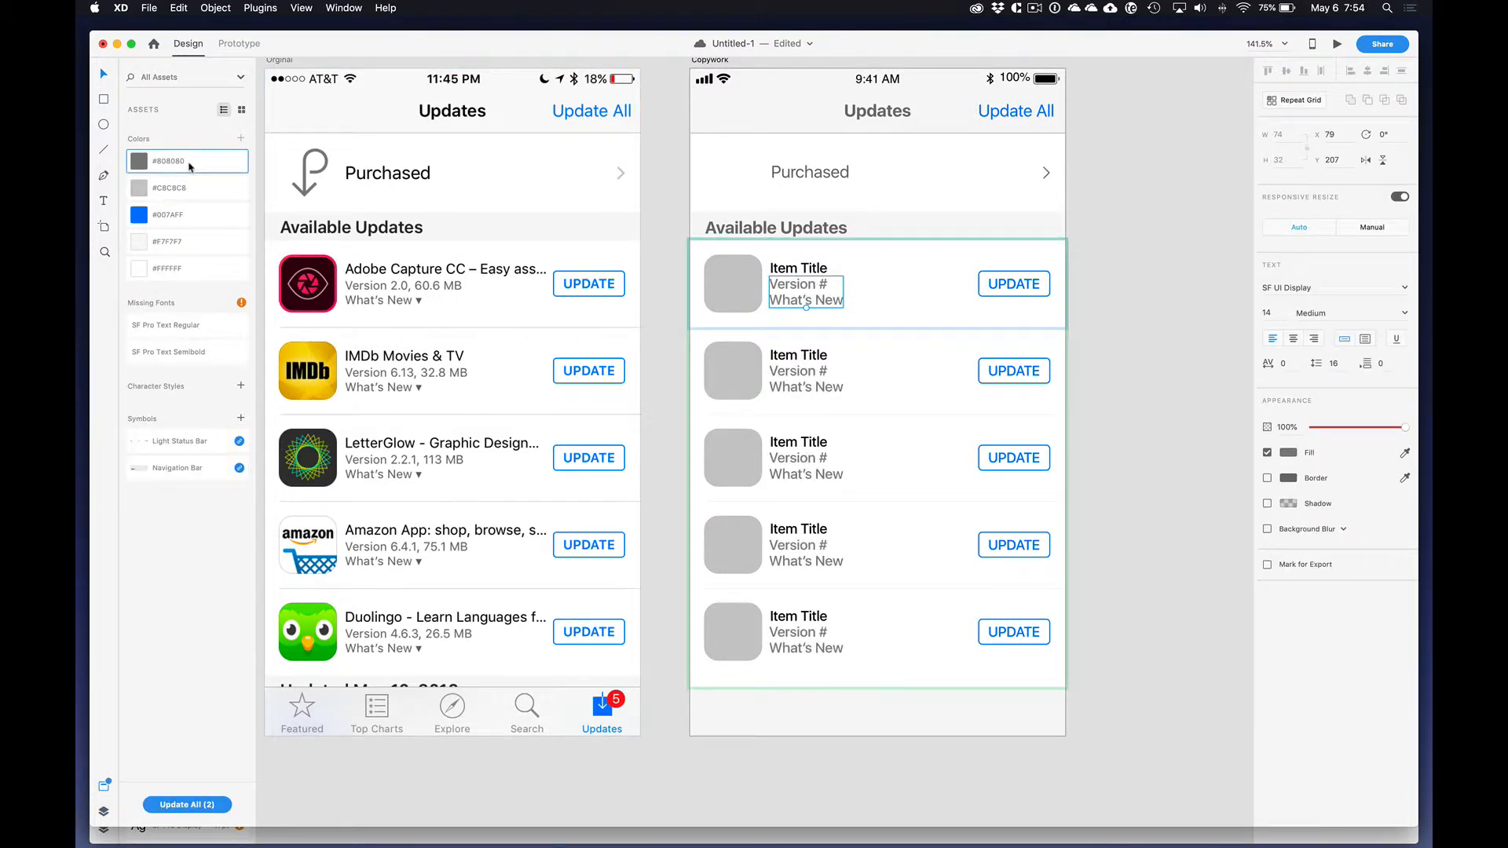
key(super+z)
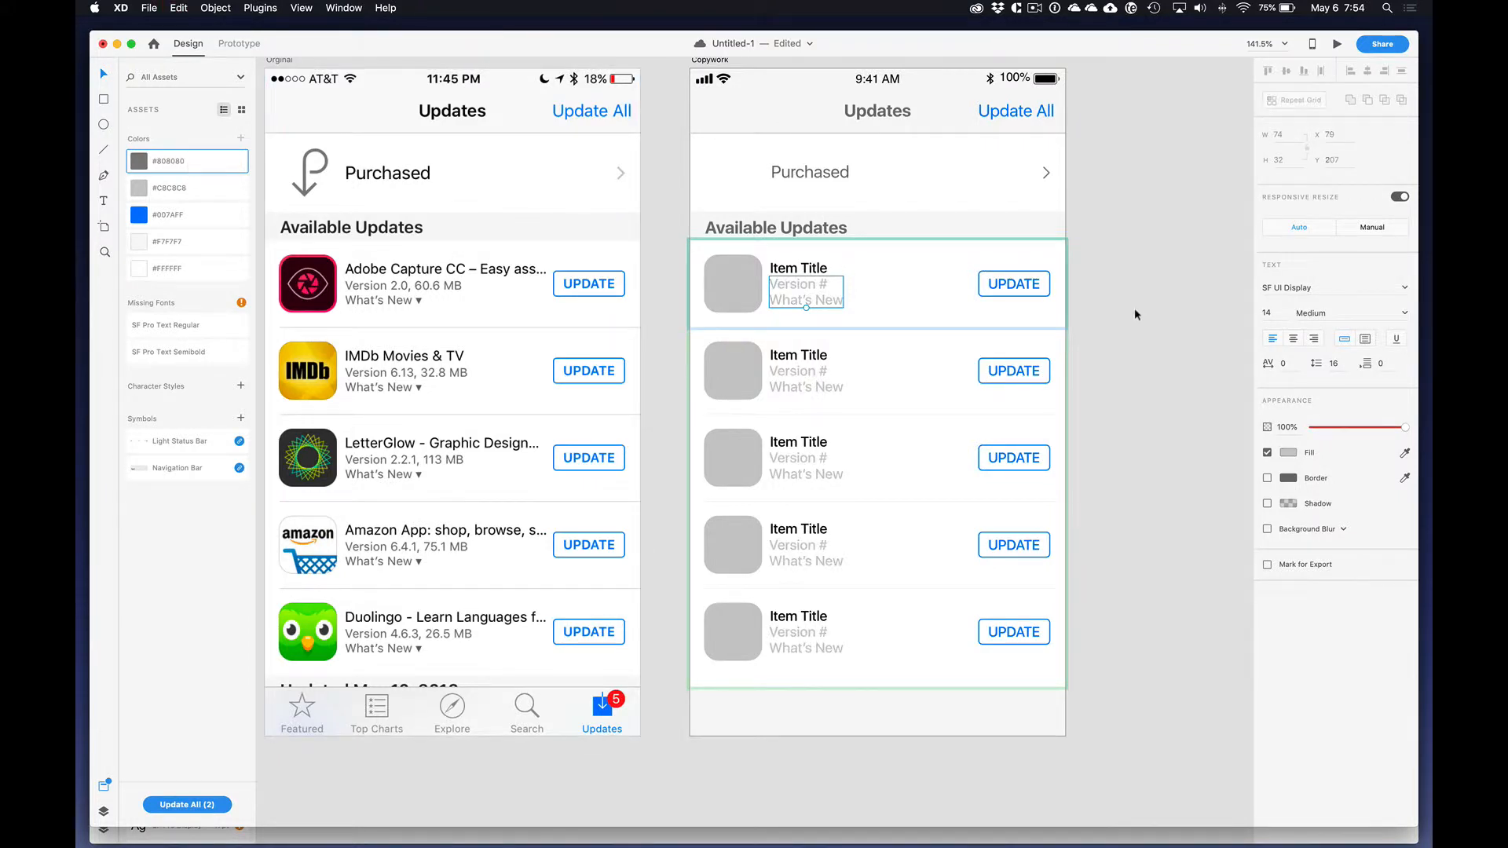
click(1134, 308)
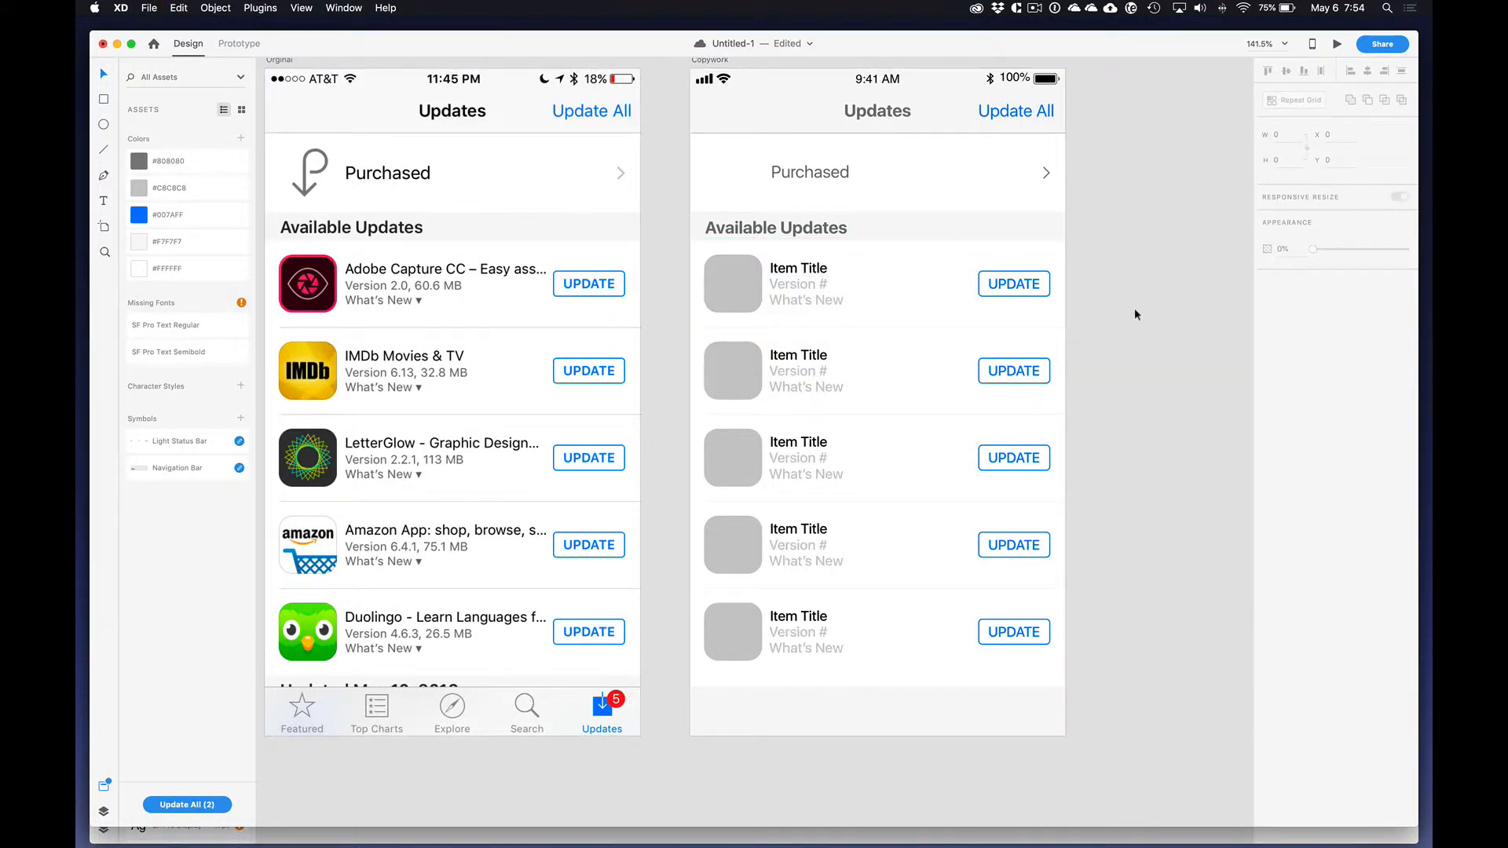
Step: Set the "UPDATE" label's size to 13 in the Repeat Grid and center it horizontally with its button outline
double_click(1016, 285)
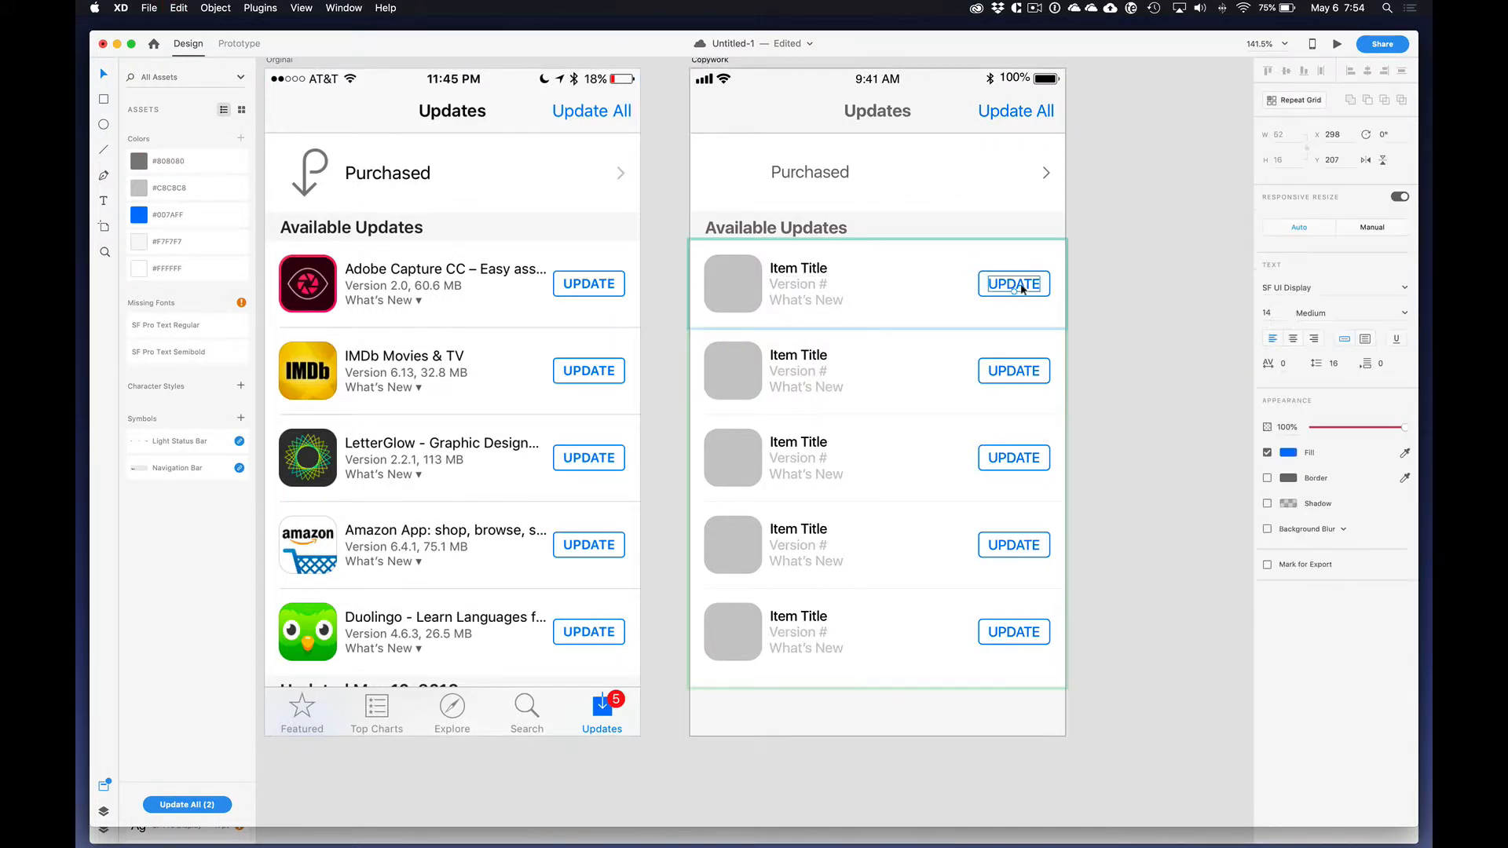
click(1278, 314)
key(Down)
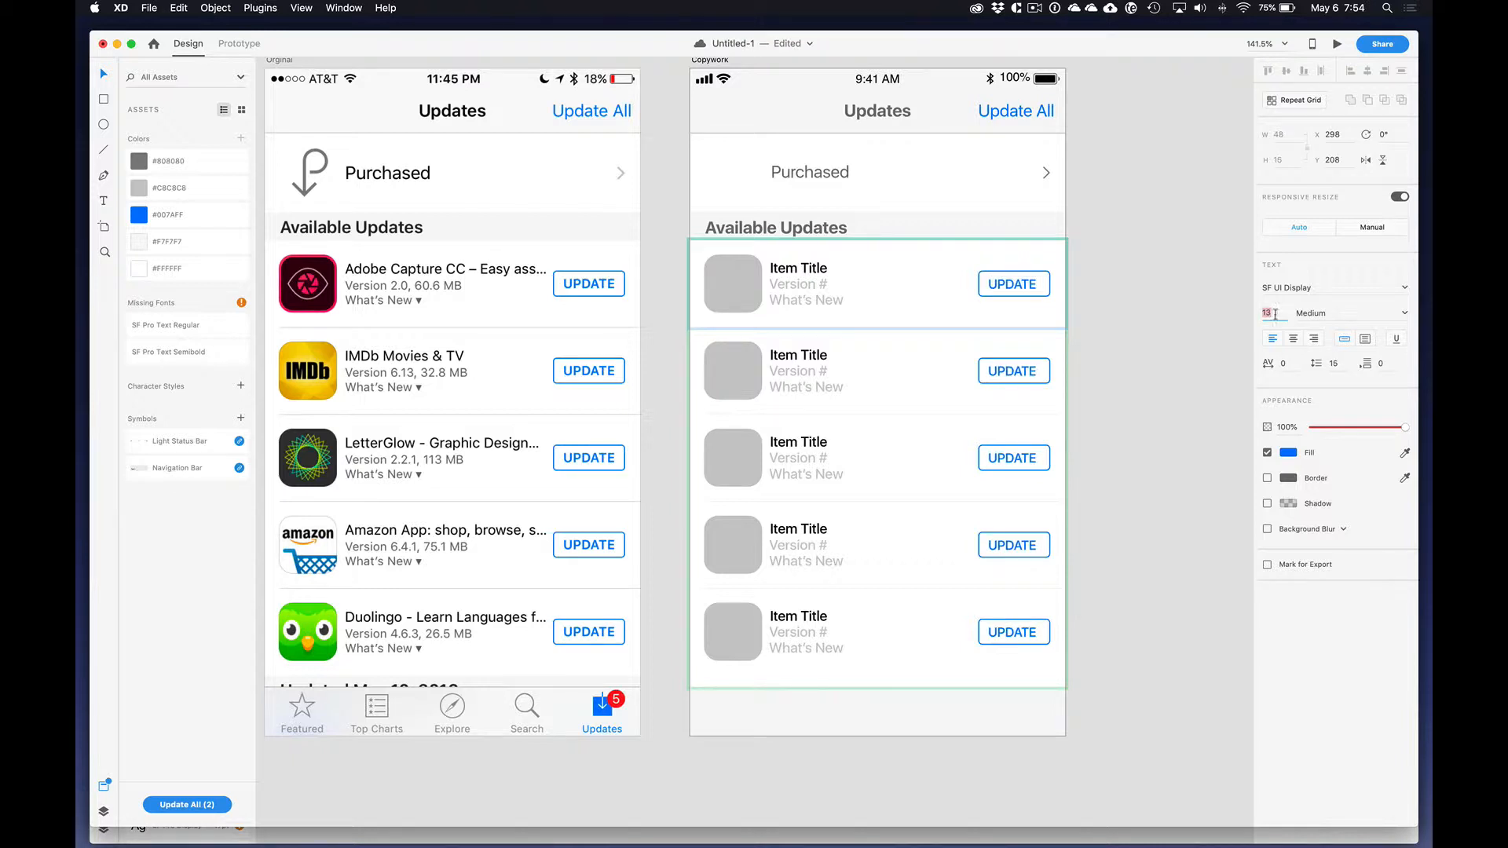
click(1031, 284)
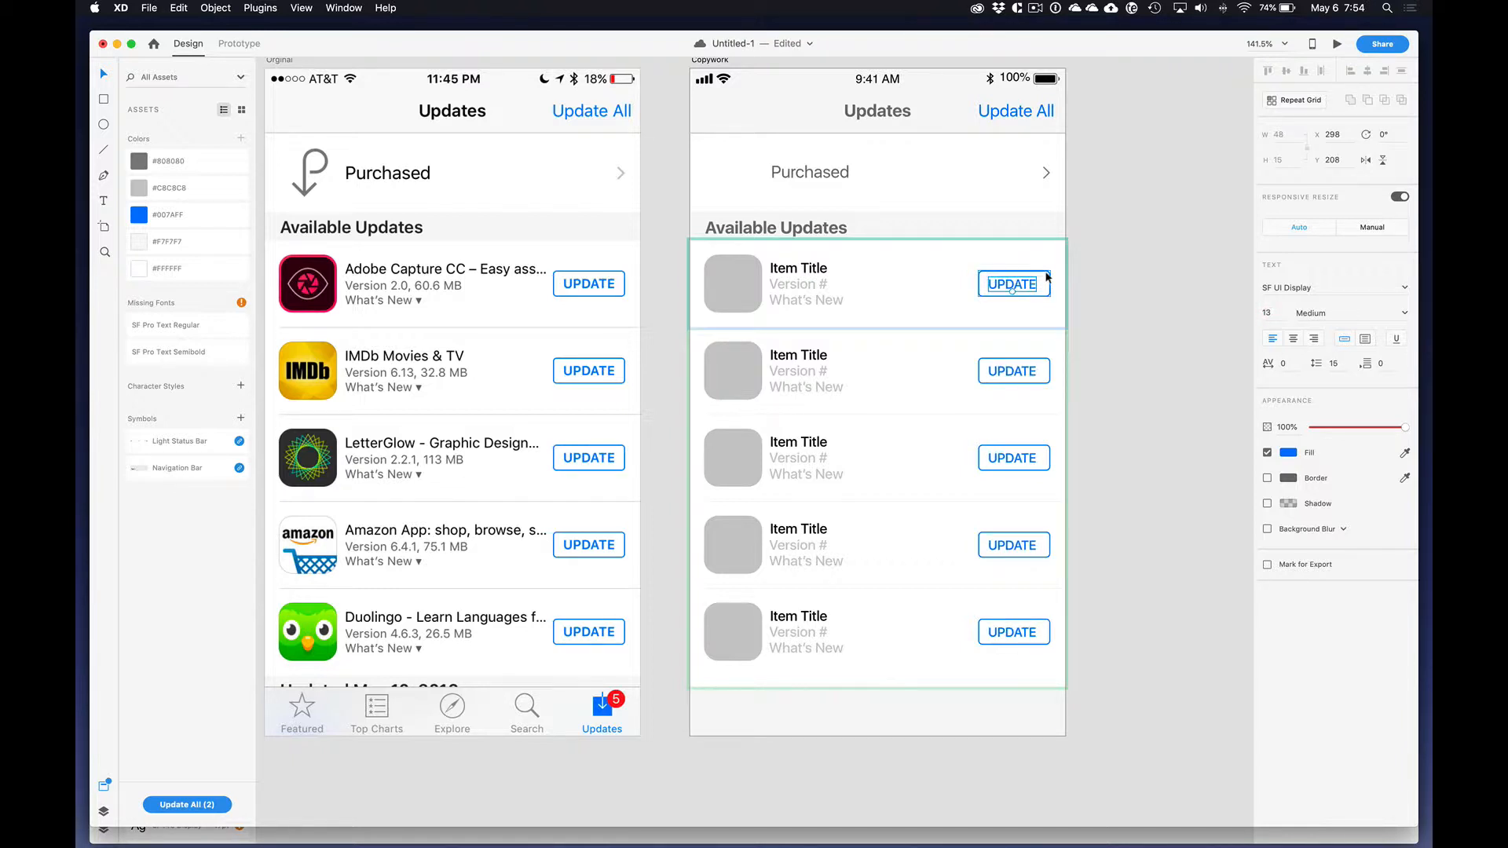
shift+click(1049, 274)
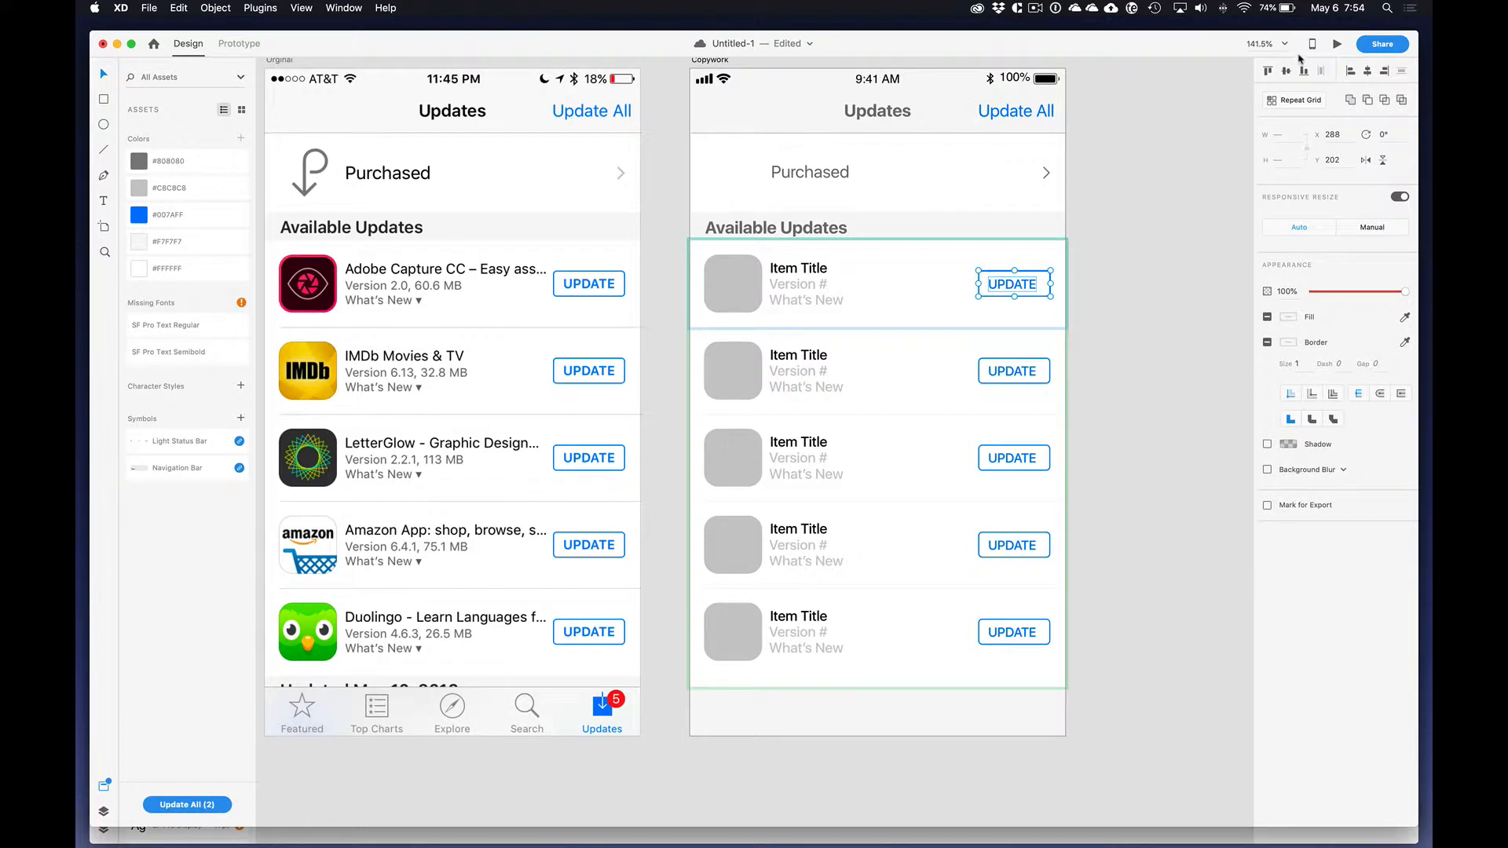
click(1367, 72)
click(1111, 289)
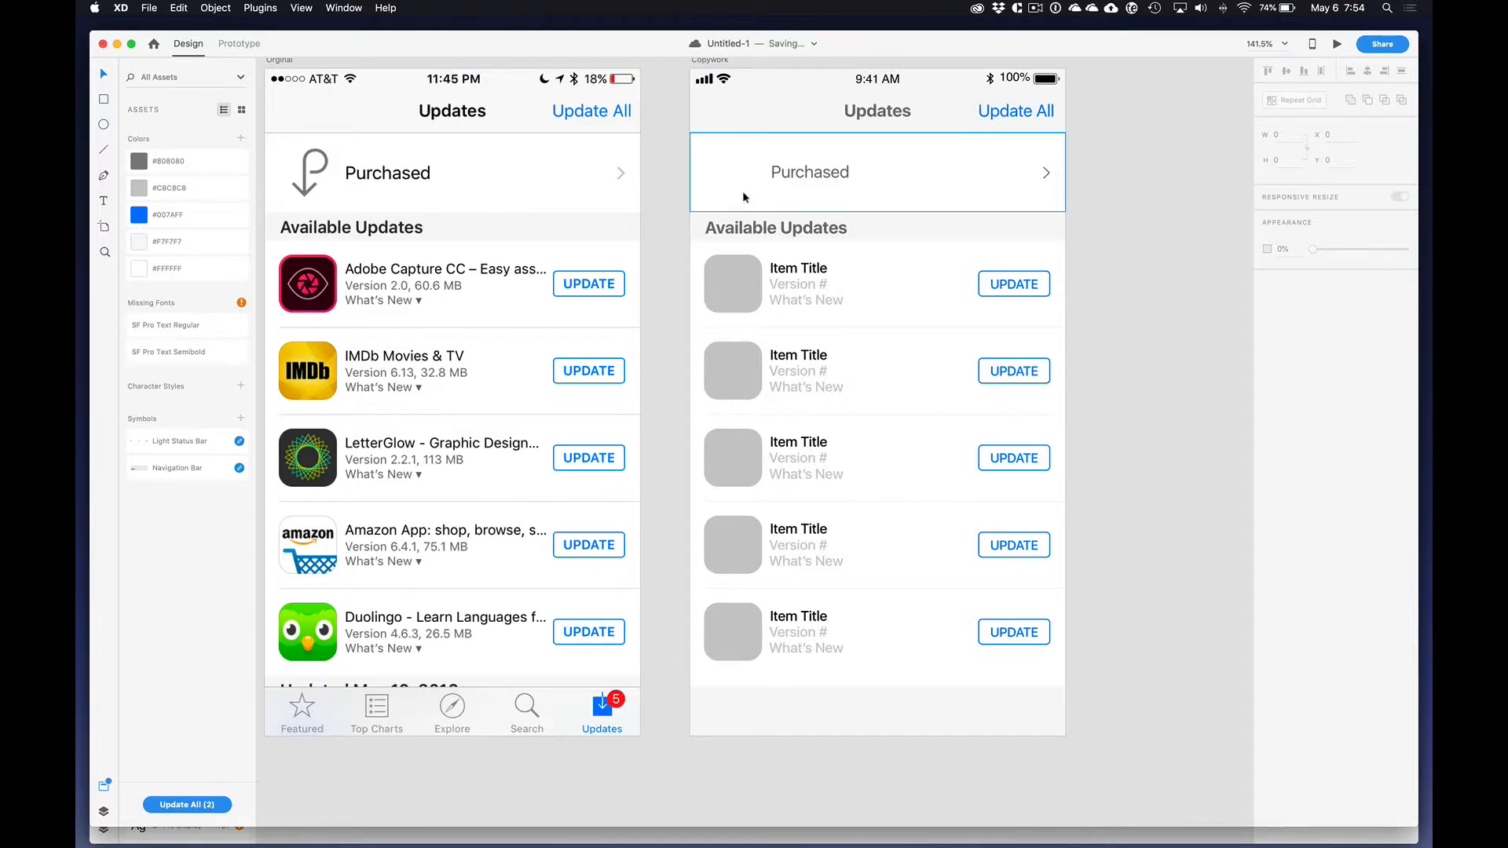
Step: Fill the "Available Updates" heading with the color sampled from the original heading's text and save that color to the document's color assets
click(763, 228)
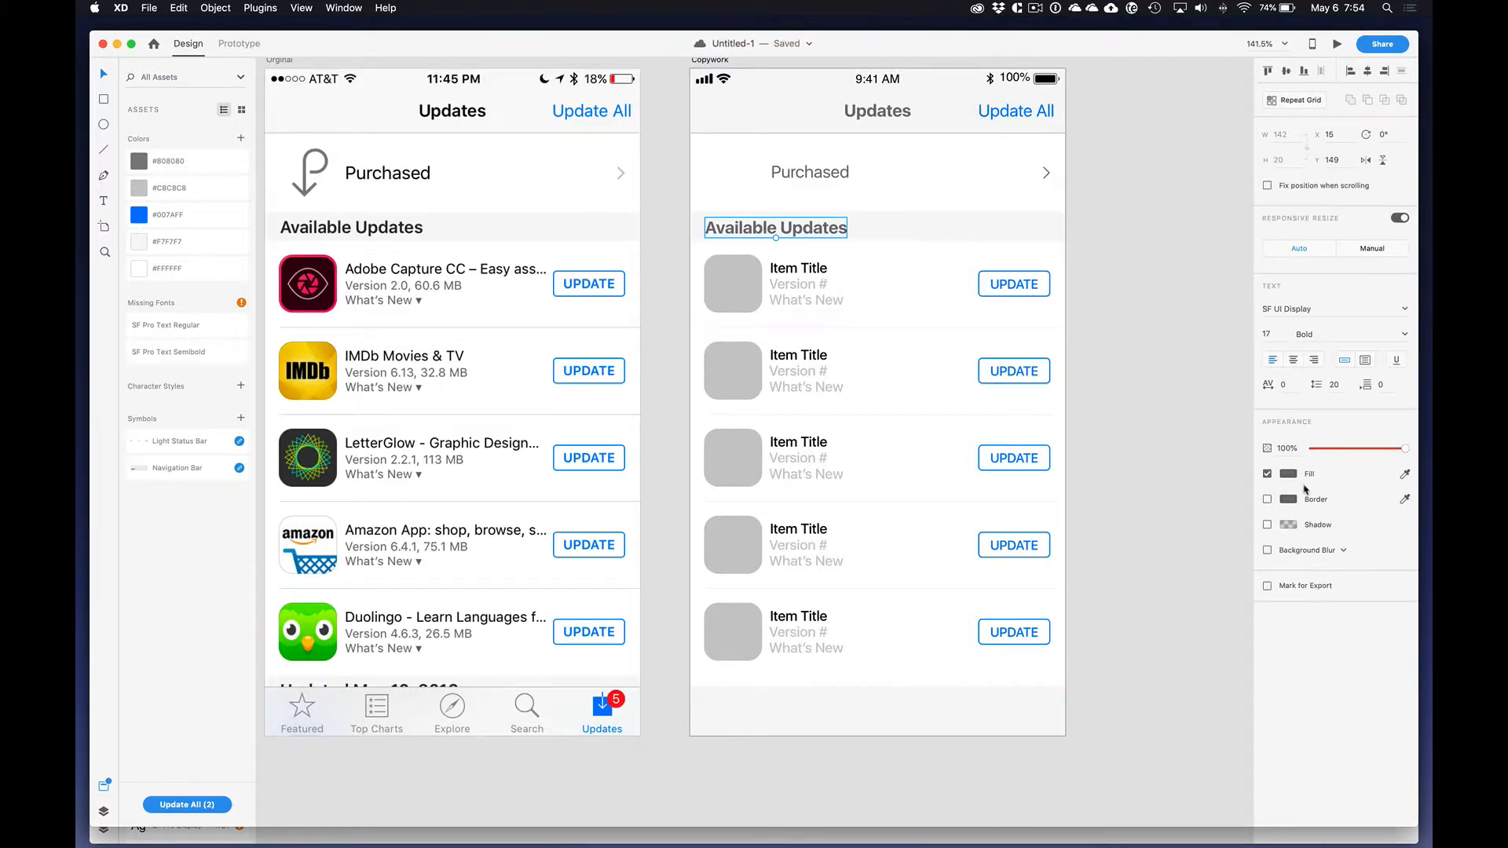
click(1289, 474)
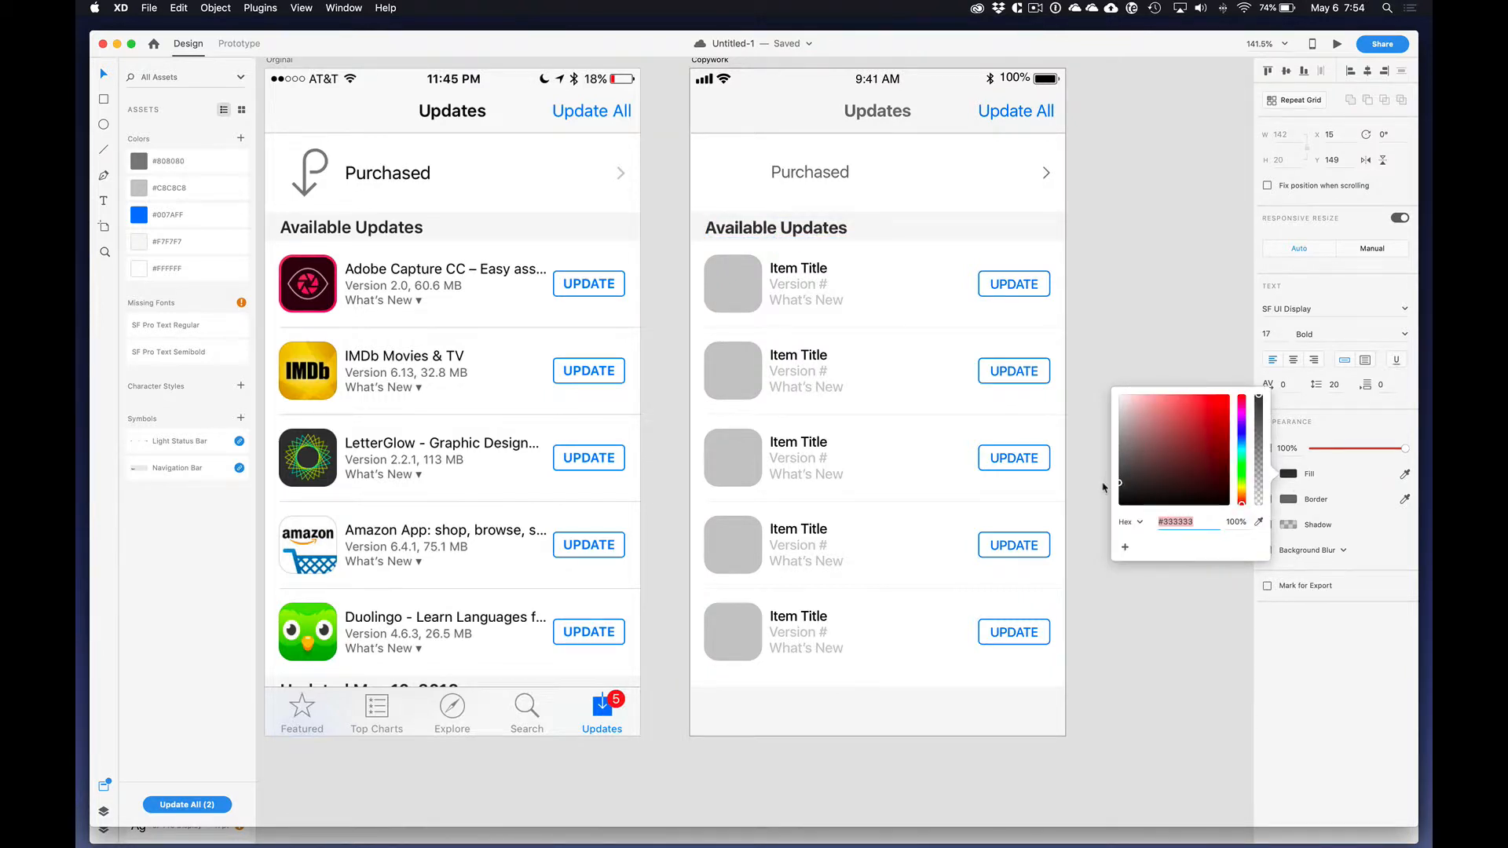
click(1406, 474)
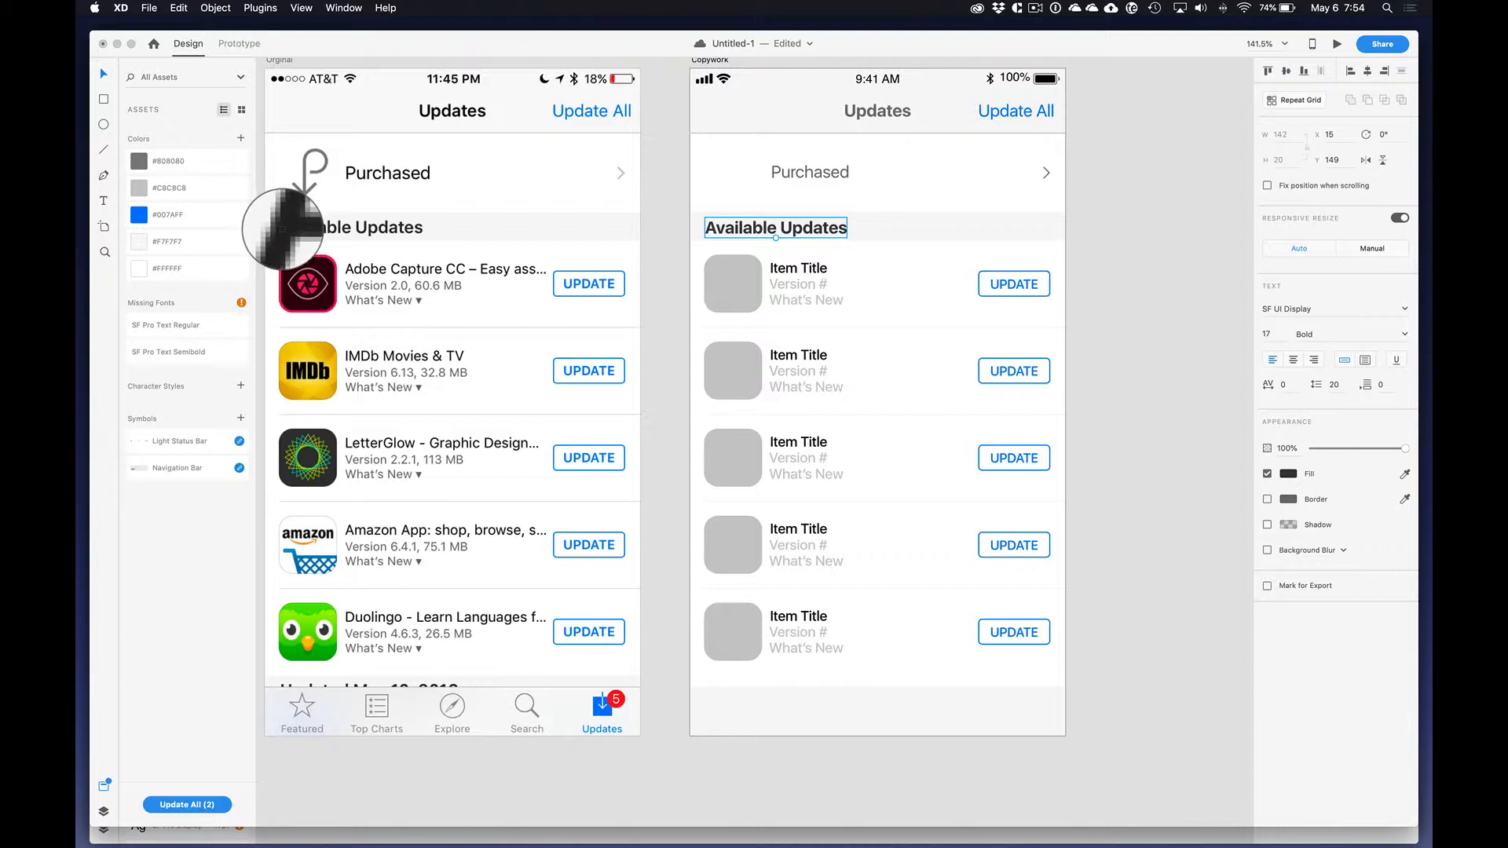
click(288, 238)
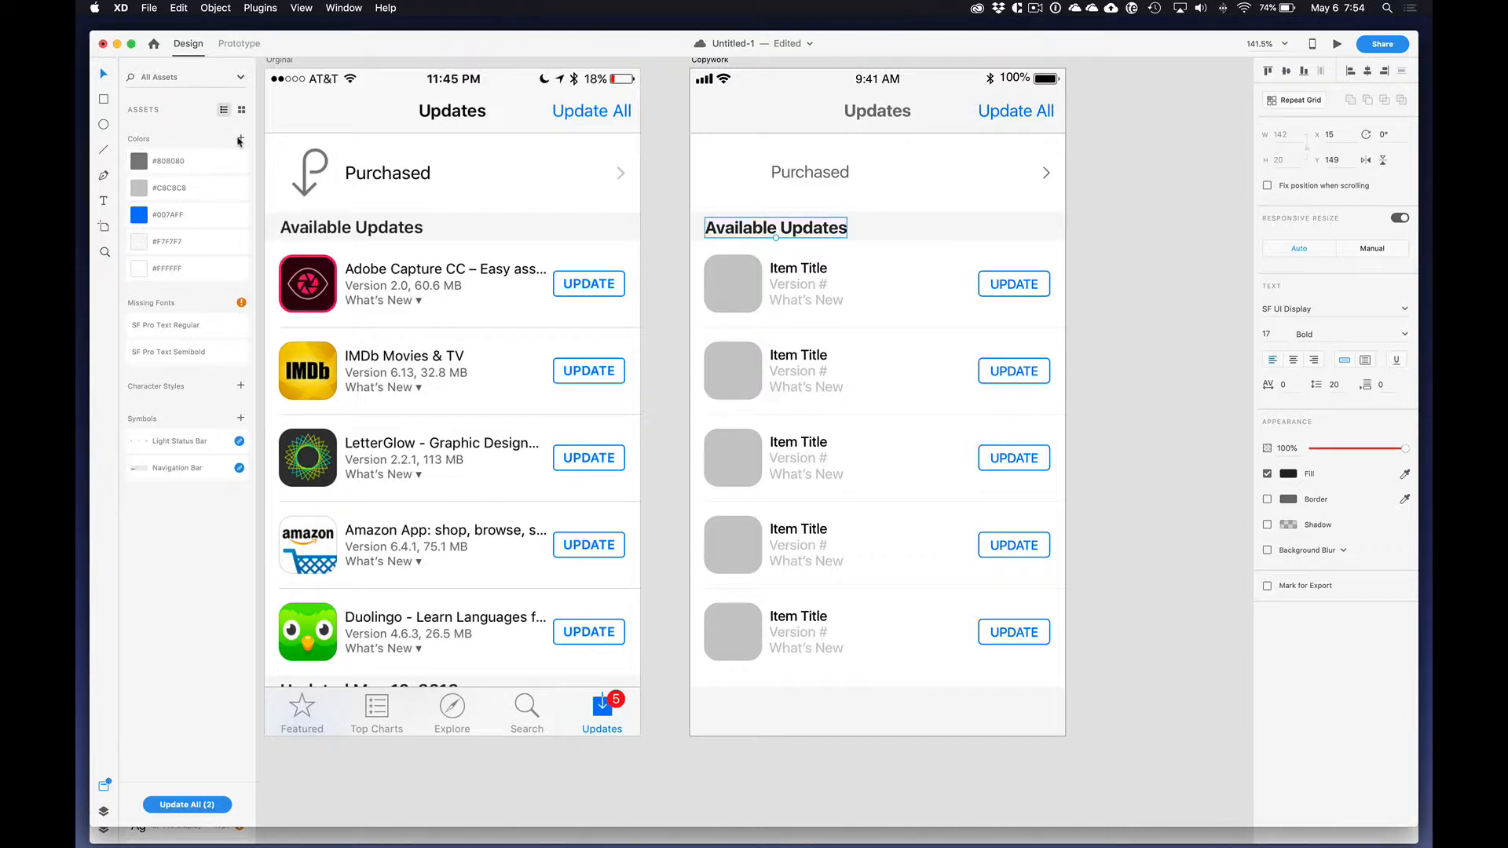
click(240, 138)
click(1117, 253)
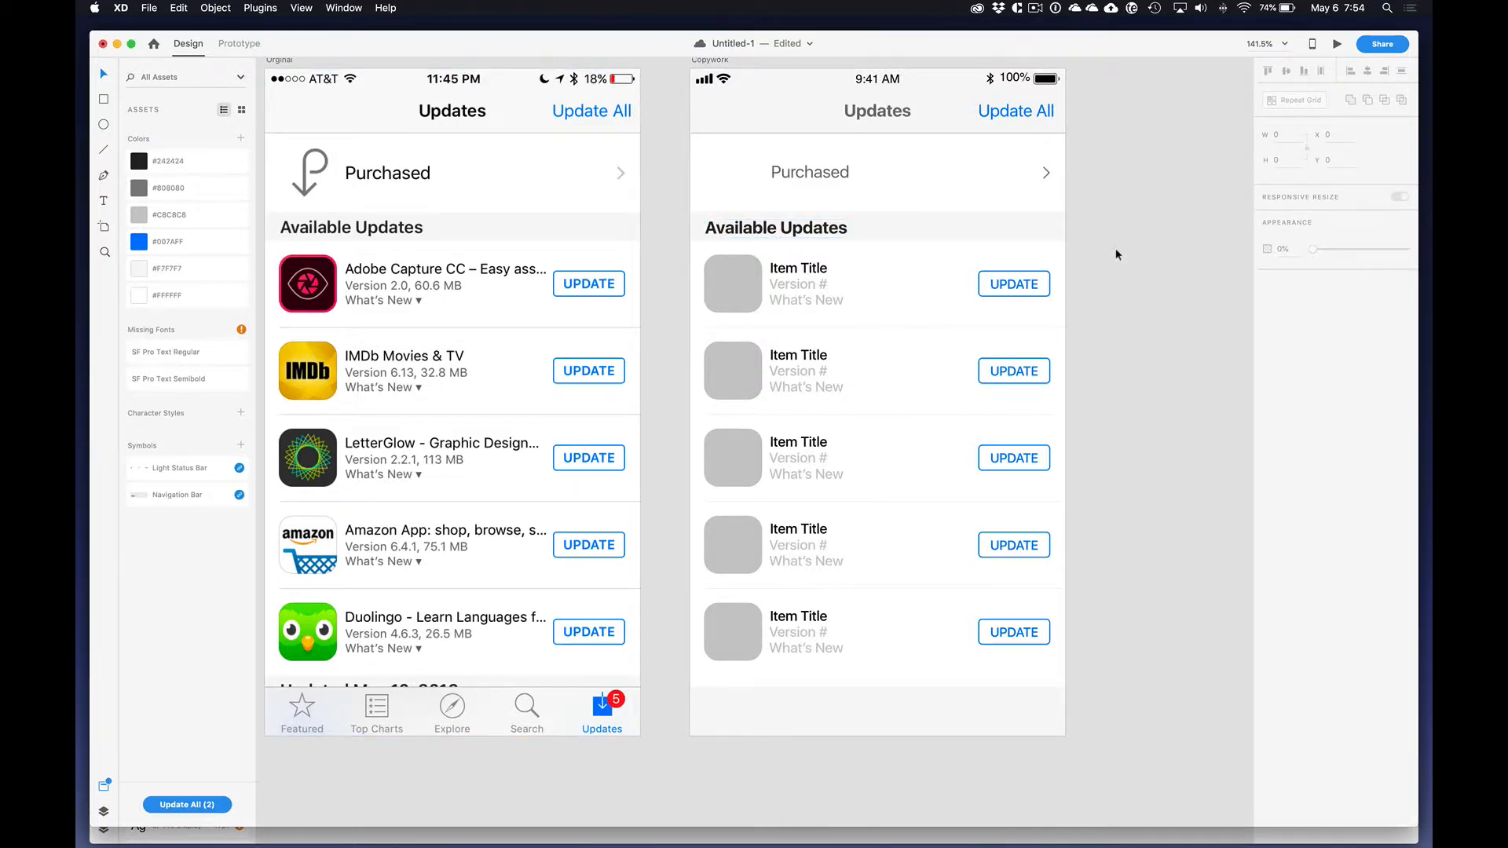
Step: Set the font weight of the "Available Updates" heading to Semibold
drag(834, 231, 867, 231)
key(super+z)
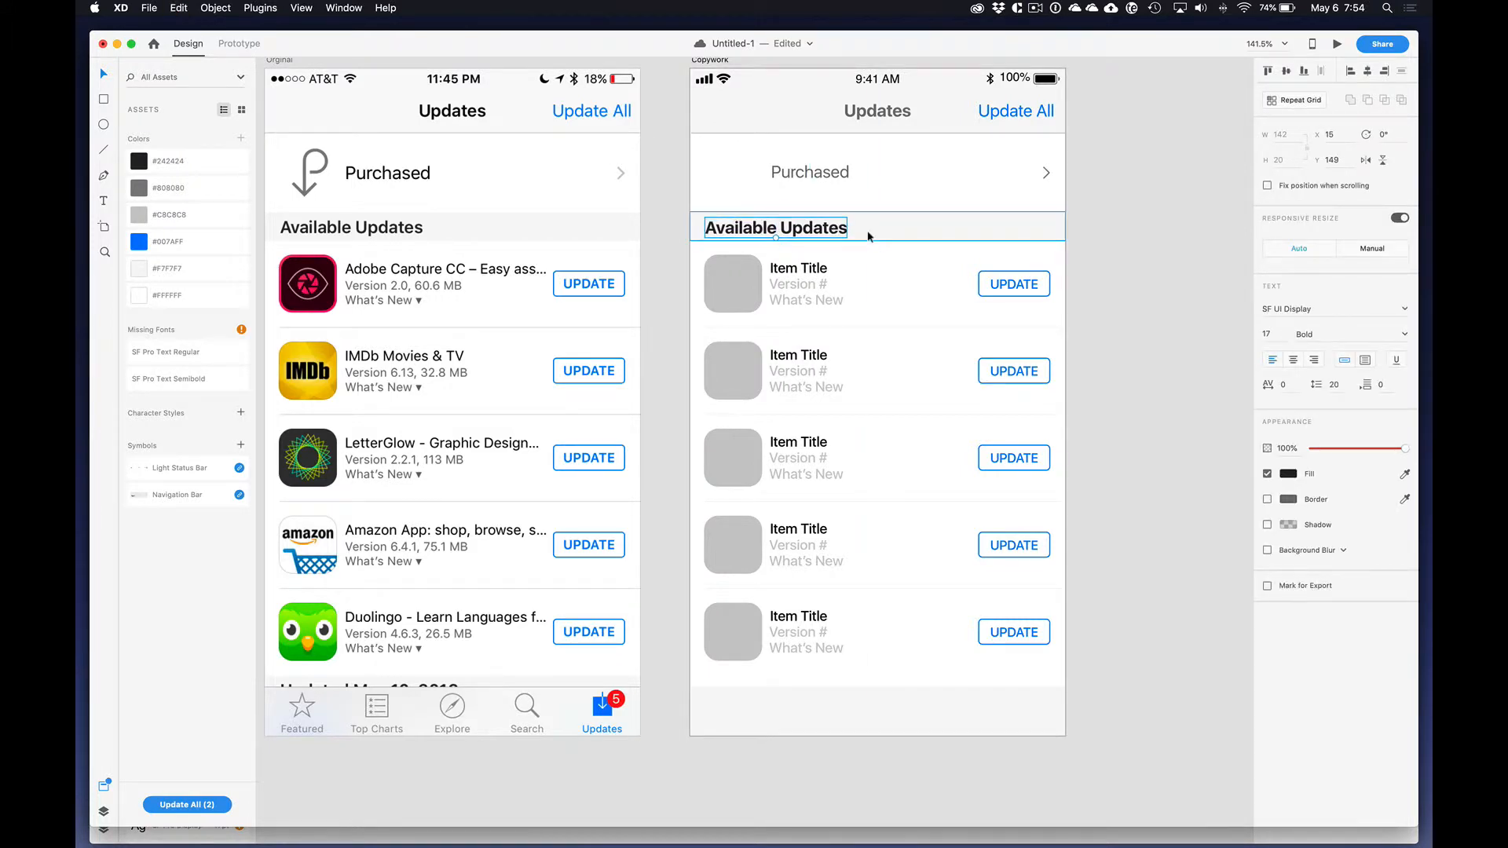
click(1405, 336)
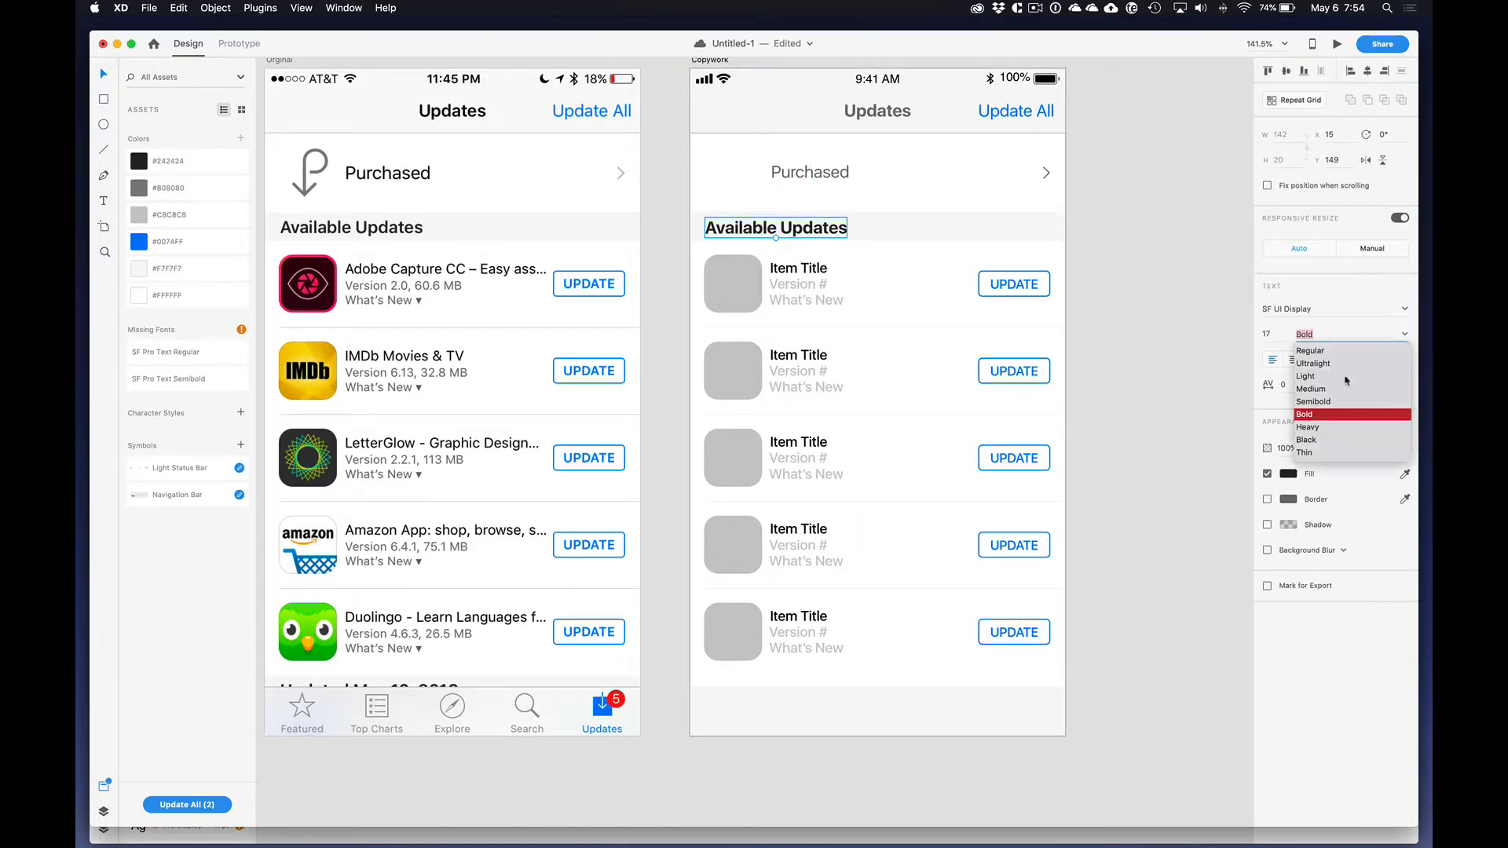
click(1313, 402)
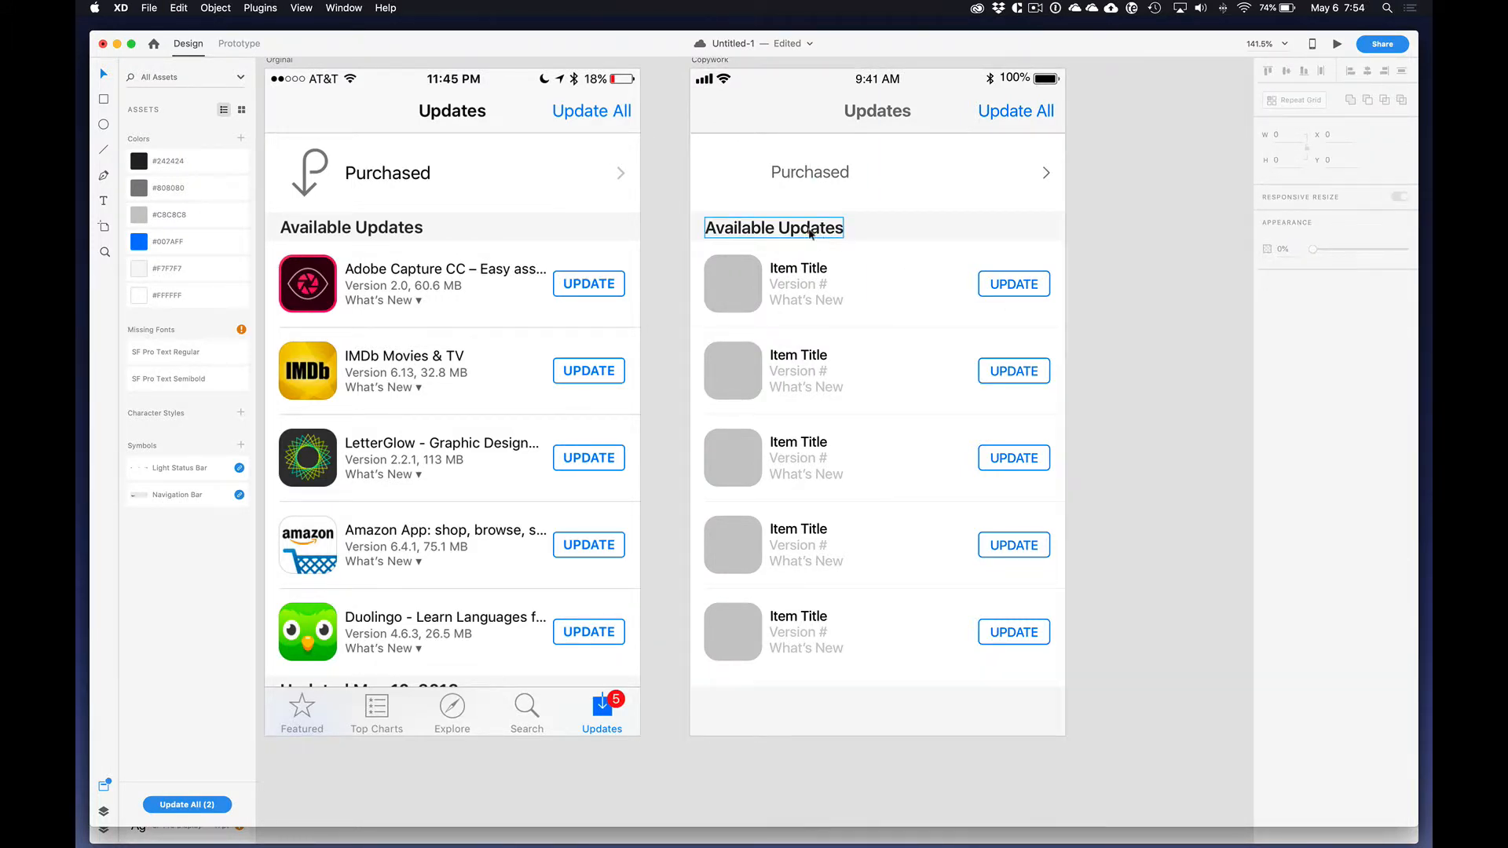
click(1112, 214)
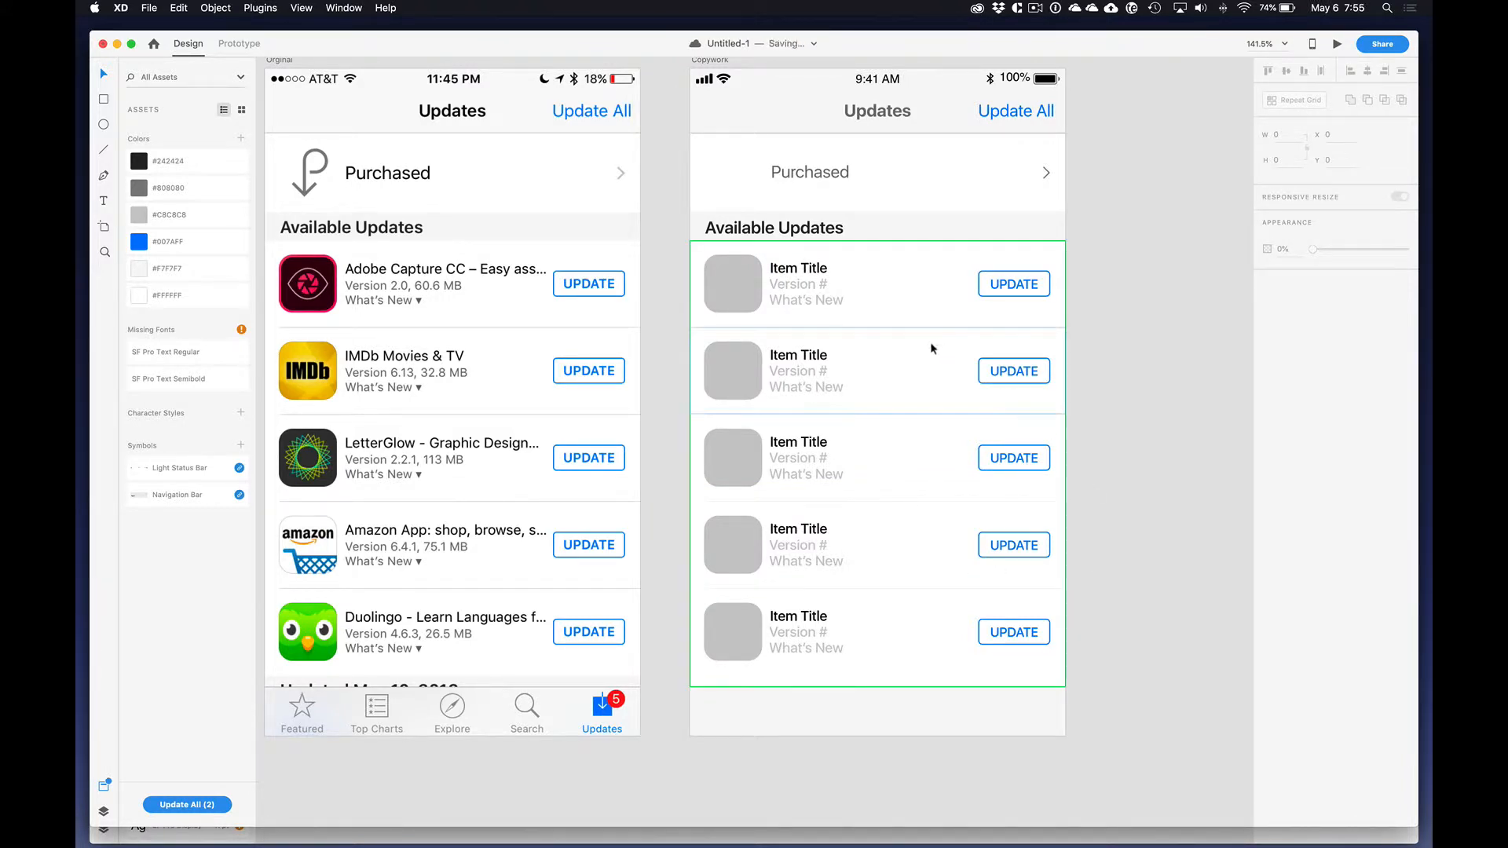
Step: Close the vertical gap between the rows of the Repeat Grid to 0
click(910, 315)
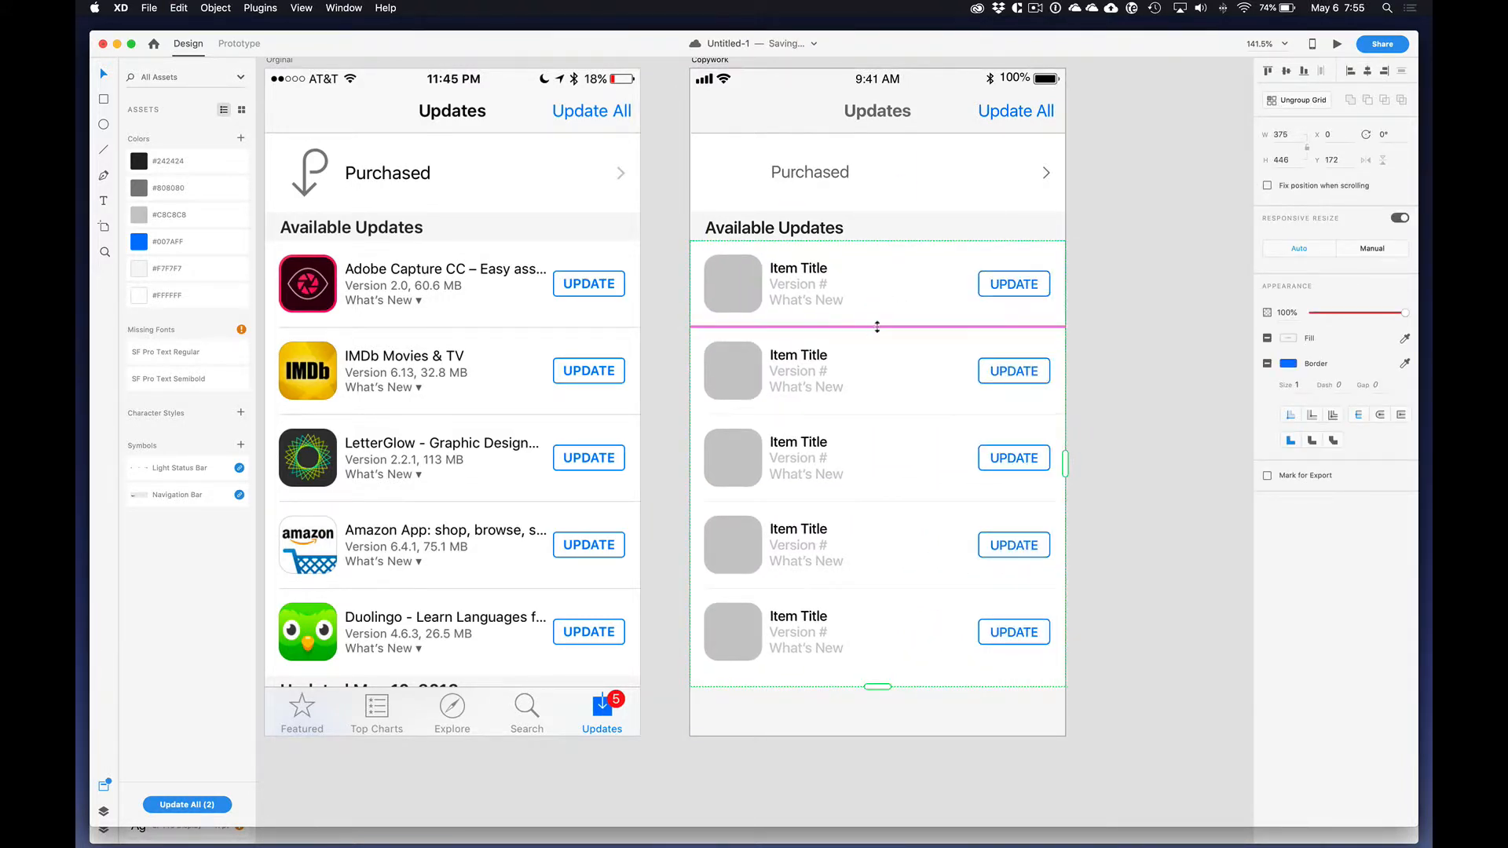
drag(870, 327, 869, 326)
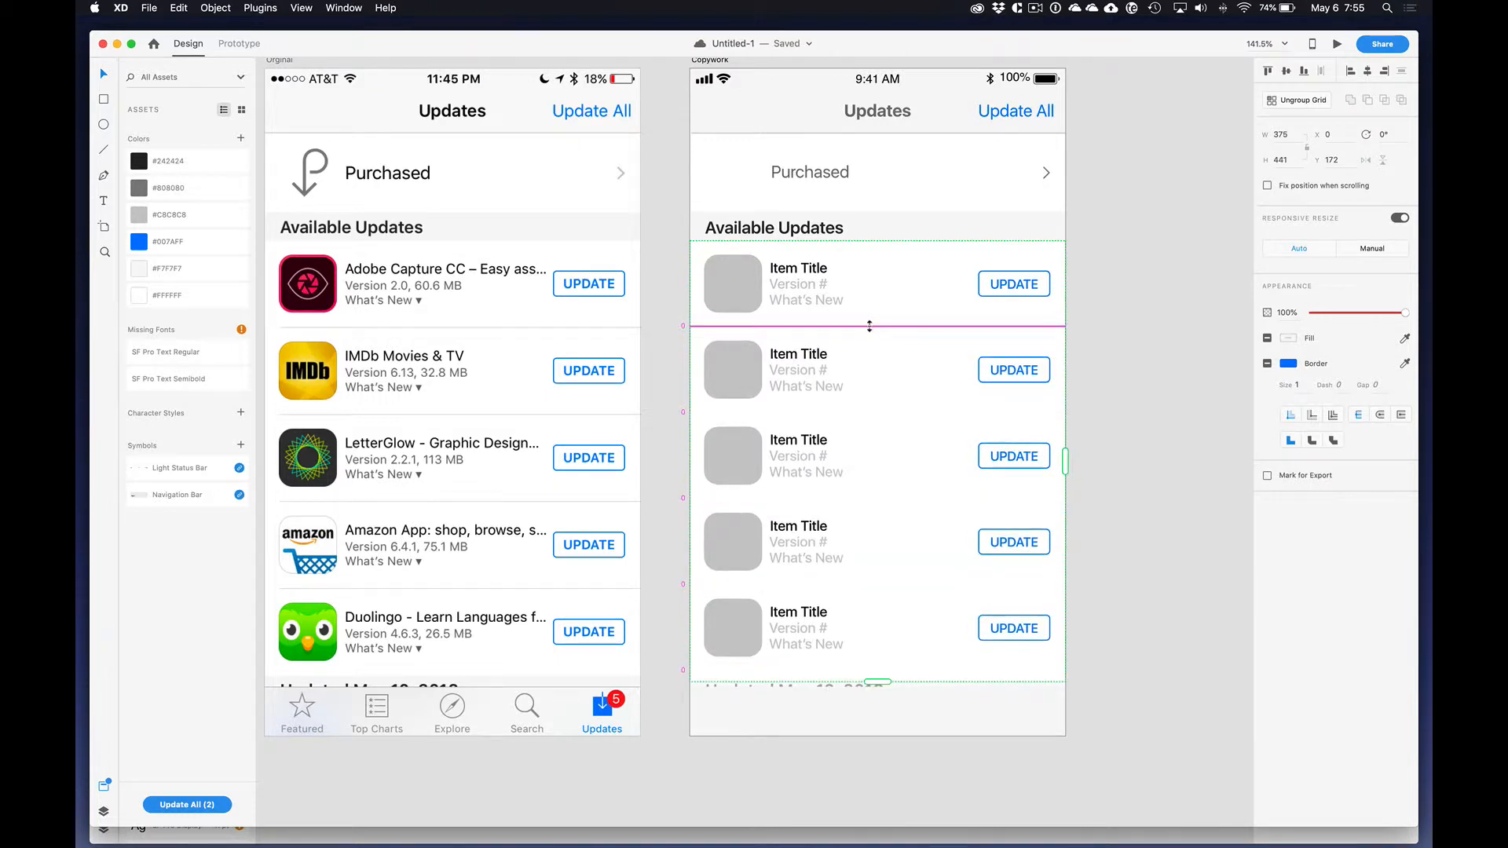
click(1090, 348)
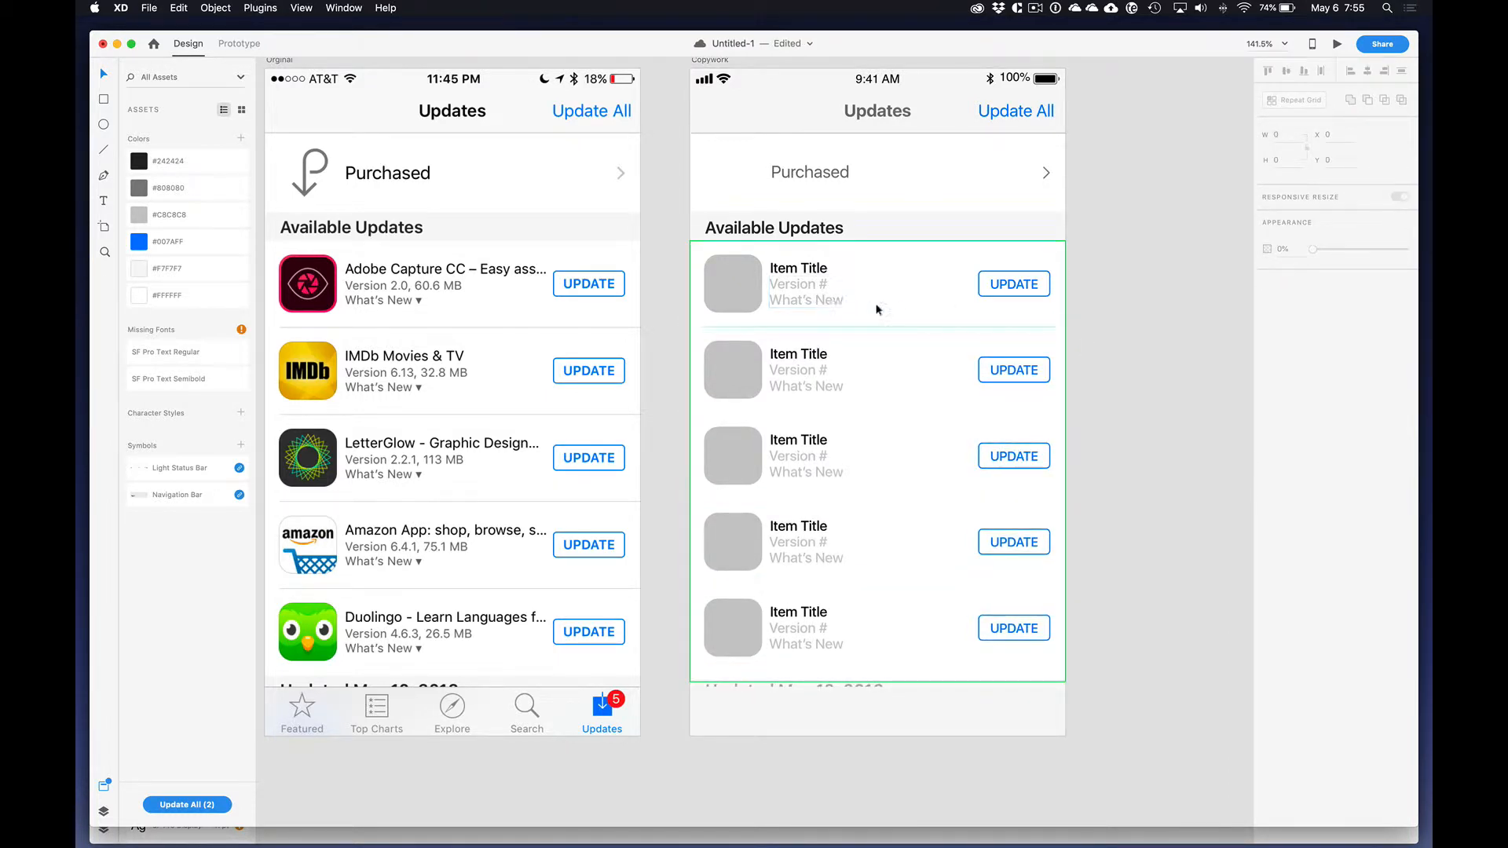
Step: Paste a copy of the divider line below the navigation bar into the first row of the Repeat Grid
click(778, 135)
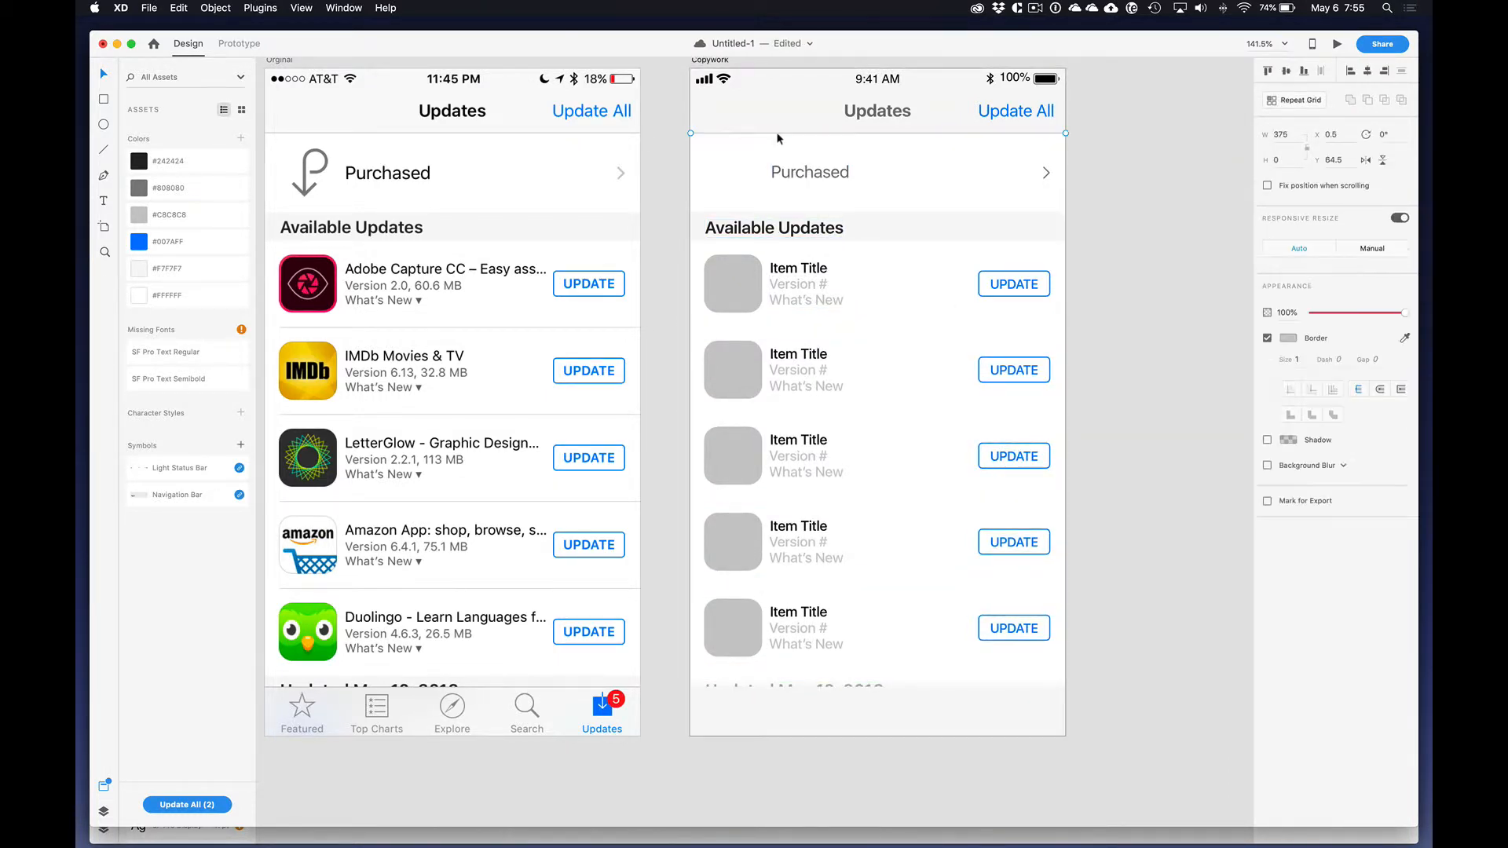
double_click(832, 250)
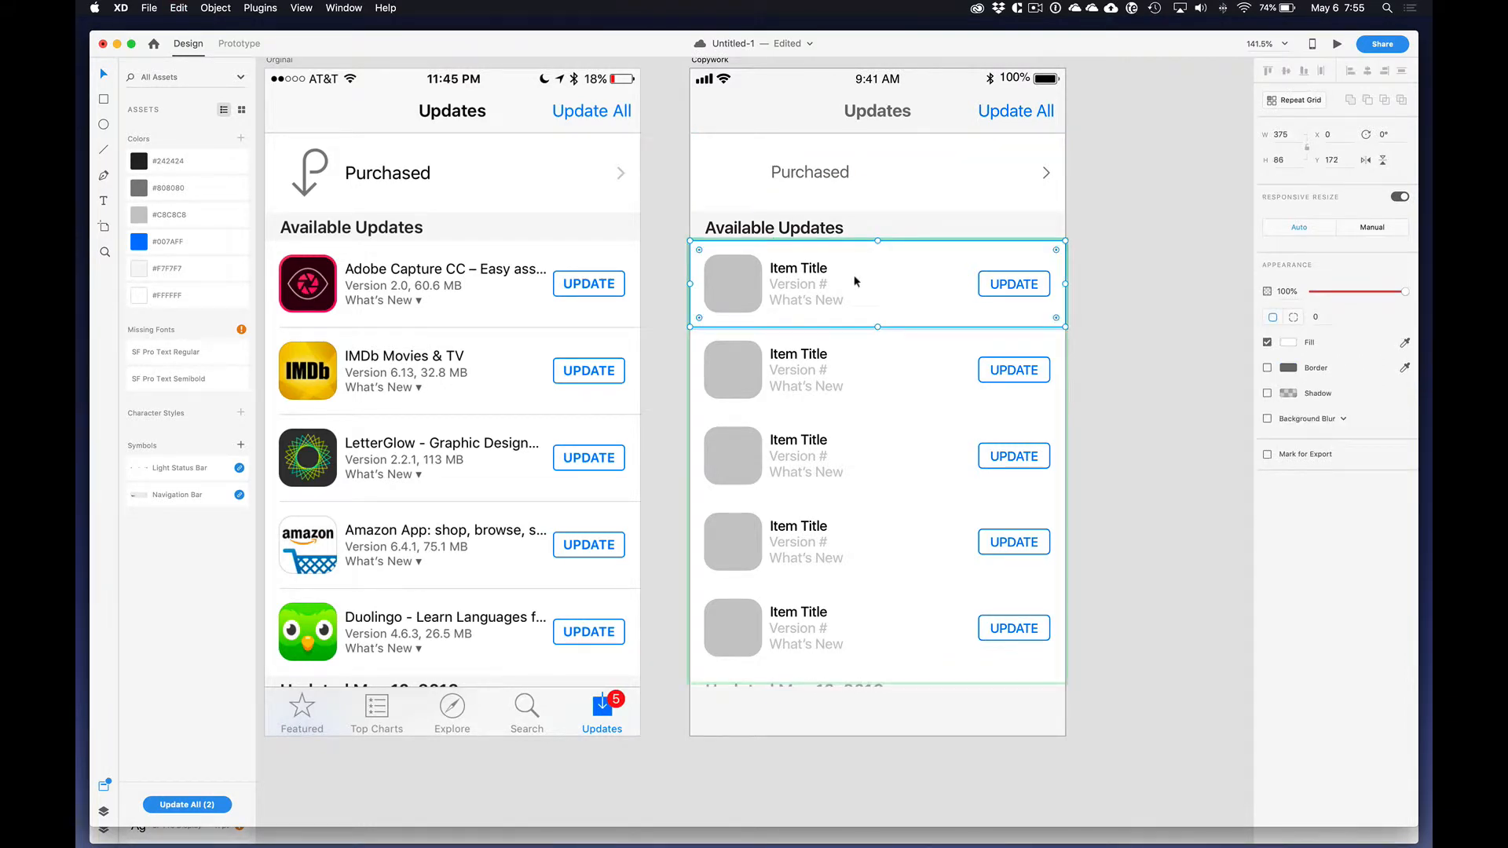
key(super+v)
Step: Nudge the pasted divider line to the lower edge of the first Repeat Grid row, at Y 257.5
key(shift+Down)
key(shift+Down)
key(shift+Down)
key(shift+Down)
key(shift+Down)
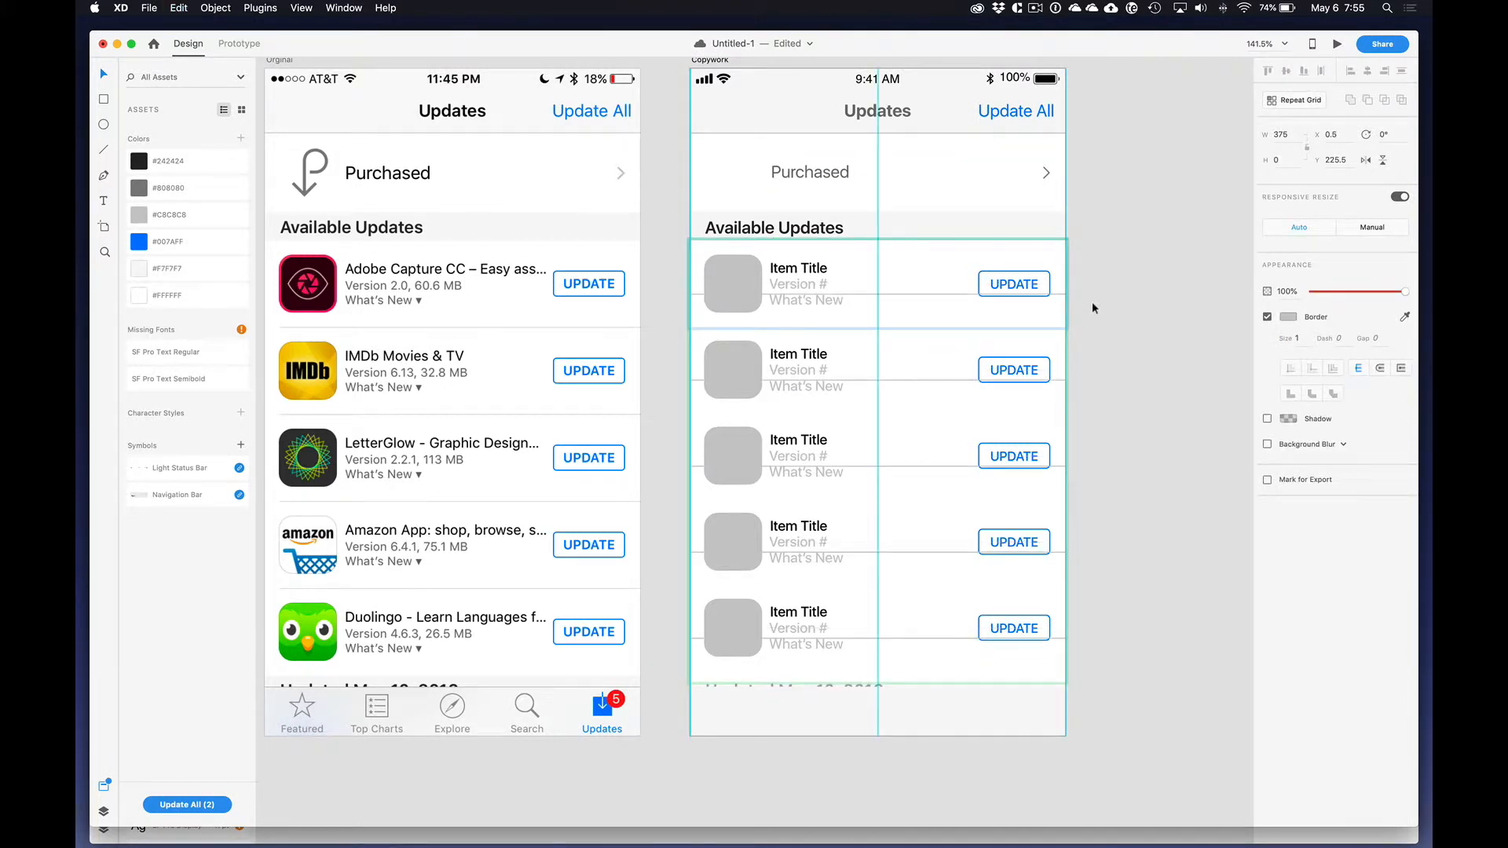
key(Up)
key(shift+Up)
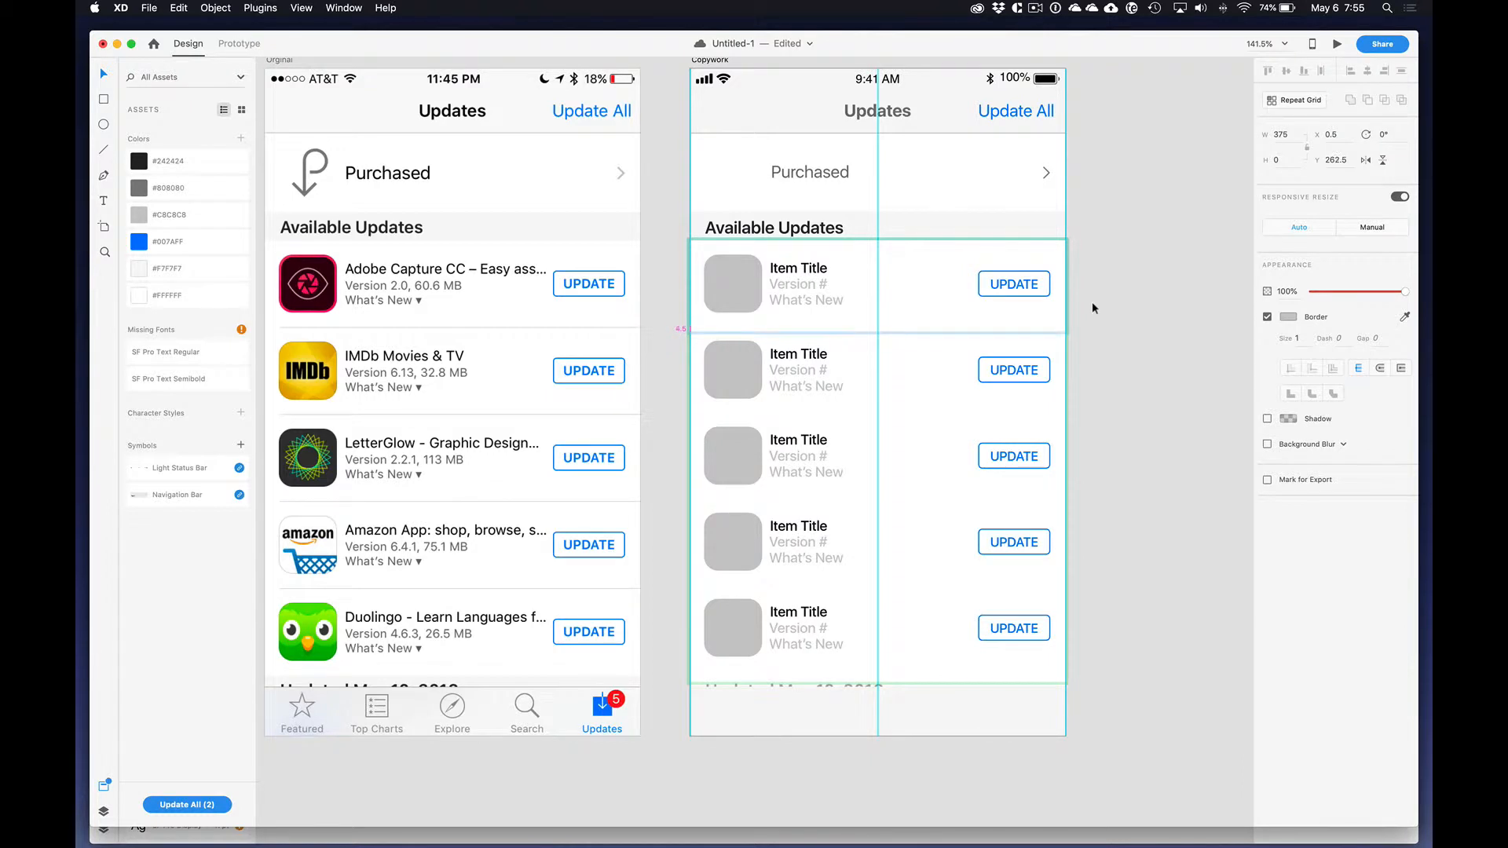
key(Up)
key(Down)
key(Down)
key(Down)
key(Down)
key(Down)
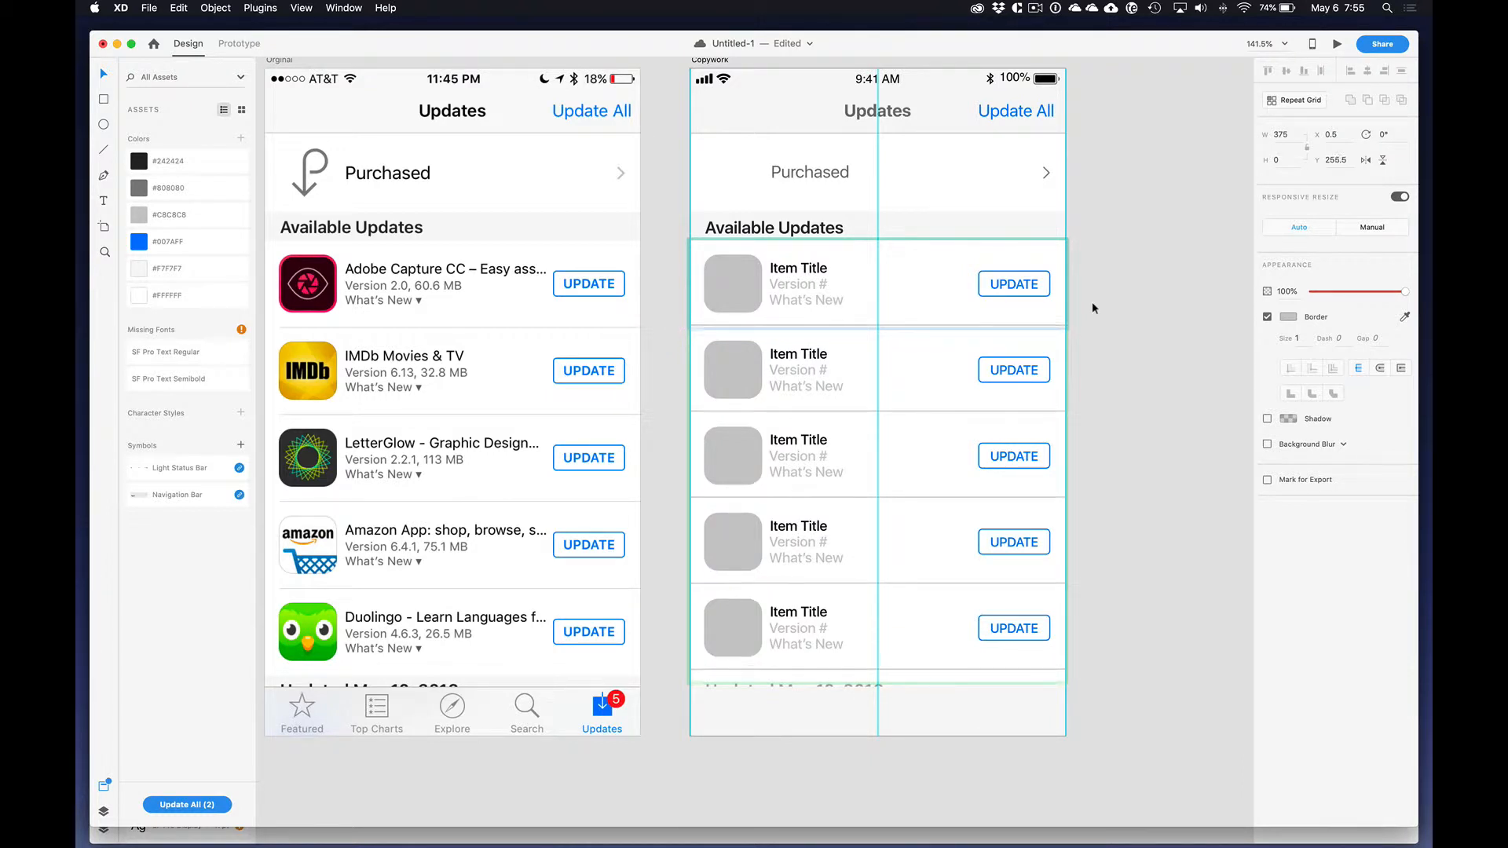
click(1092, 301)
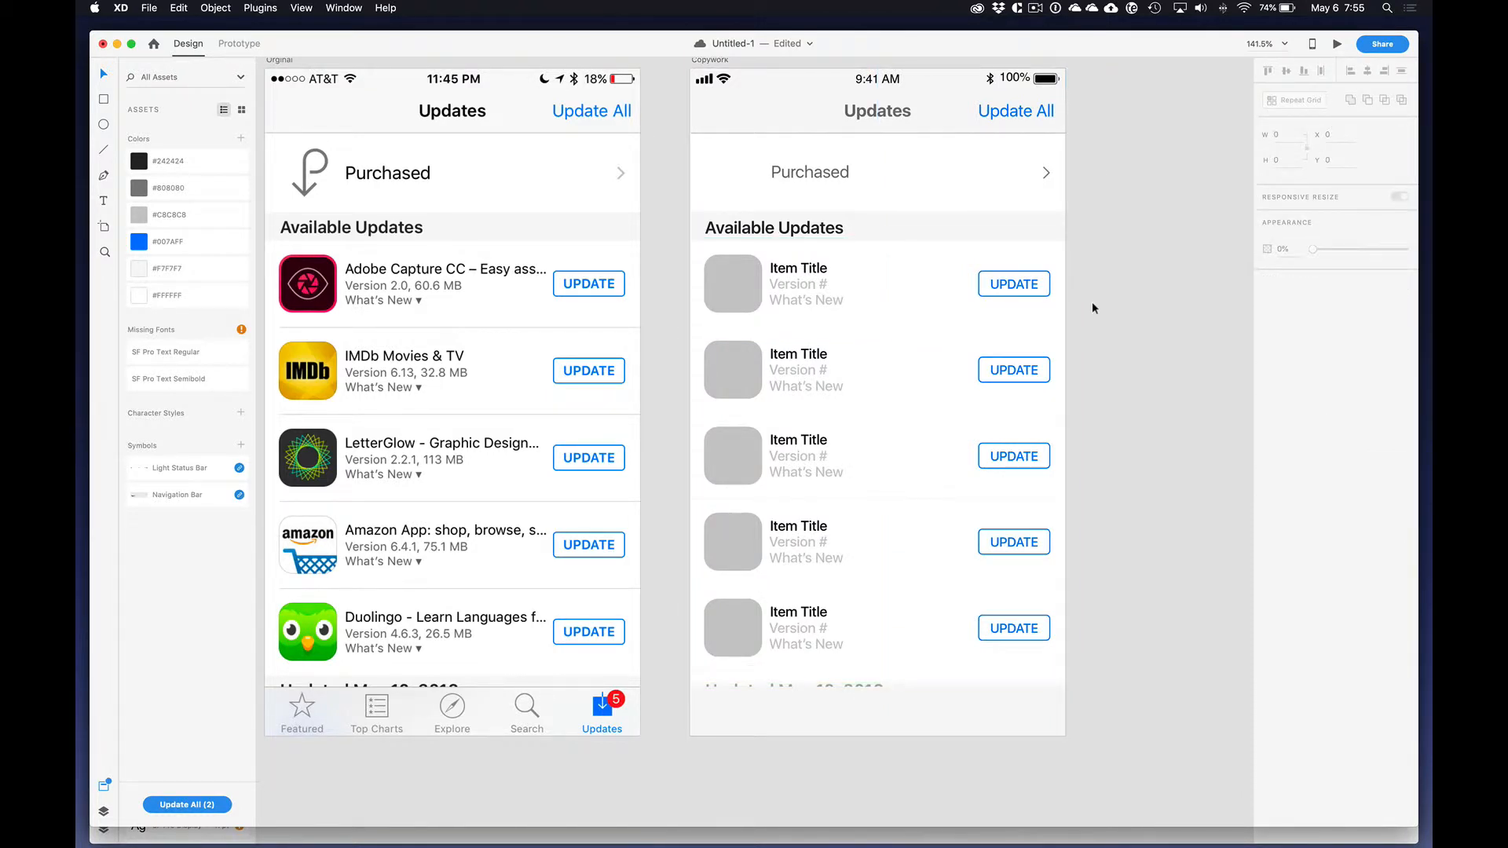
click(960, 309)
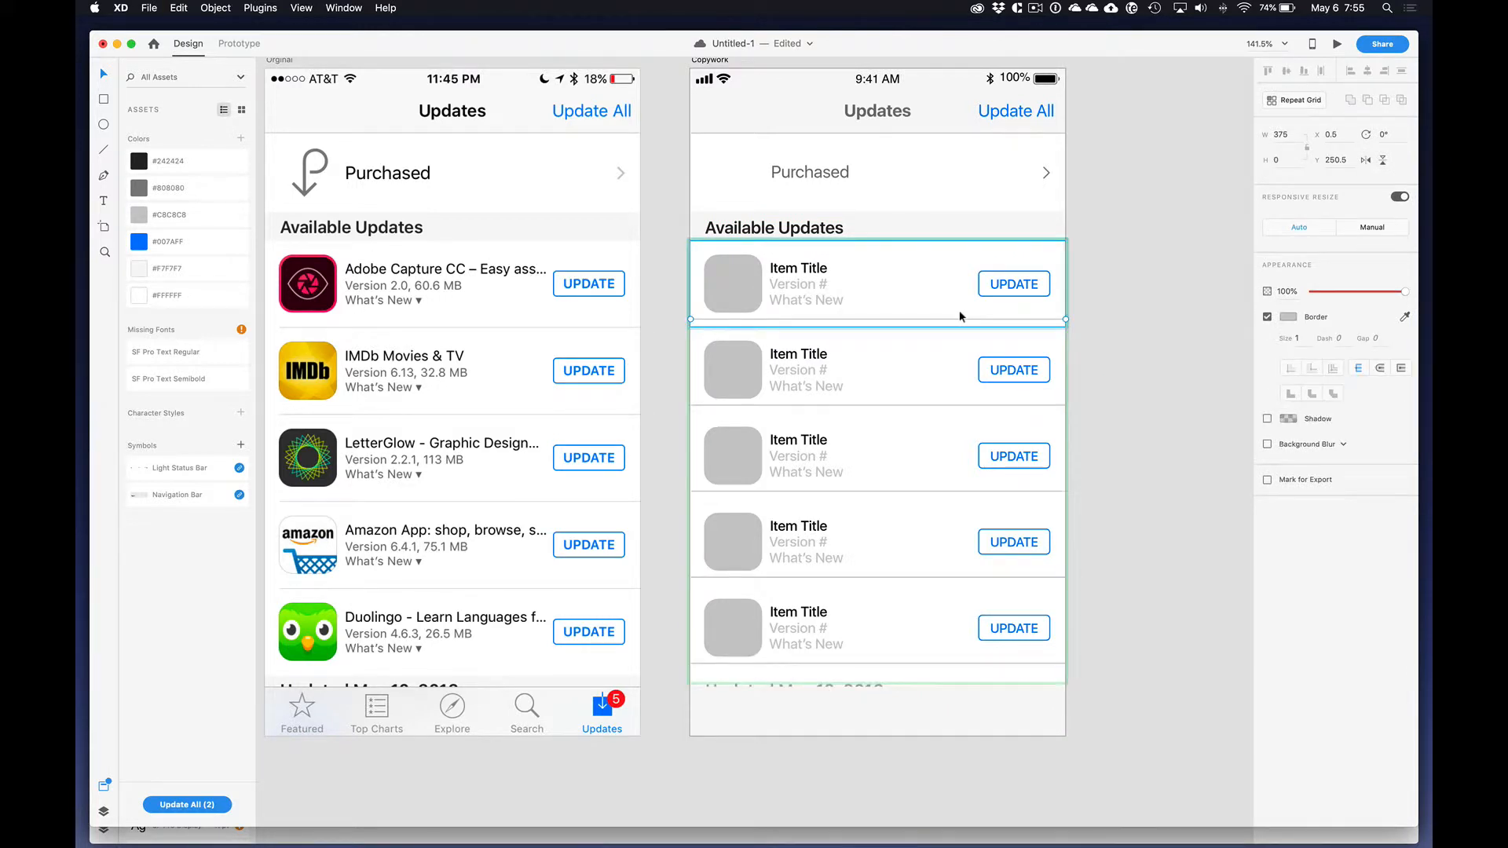
click(1115, 320)
click(926, 320)
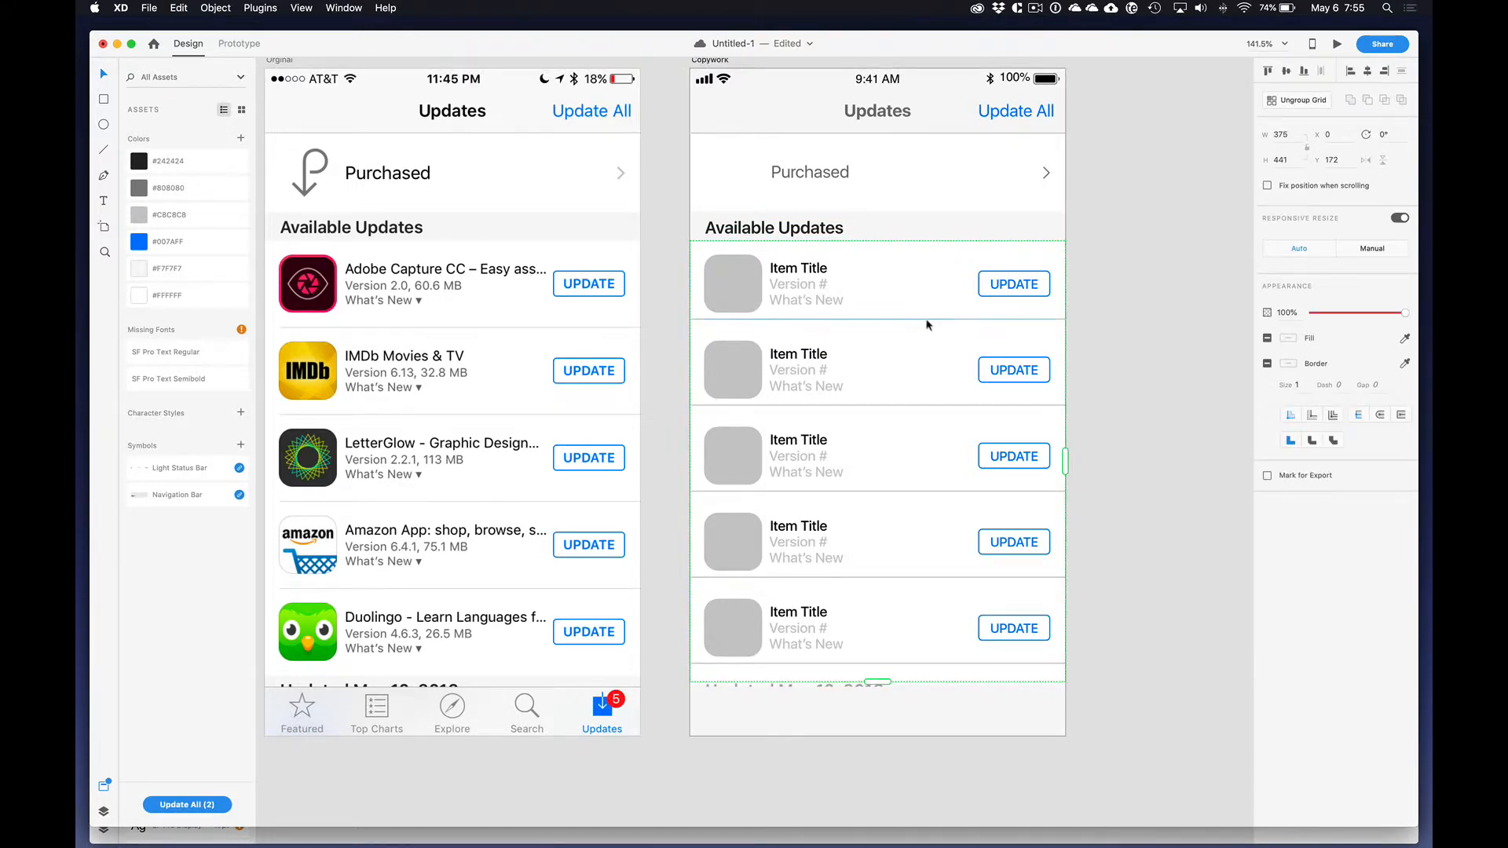
double_click(926, 320)
key(Down)
key(Down)
key(Down)
key(Down)
key(Down)
key(Down)
key(Down)
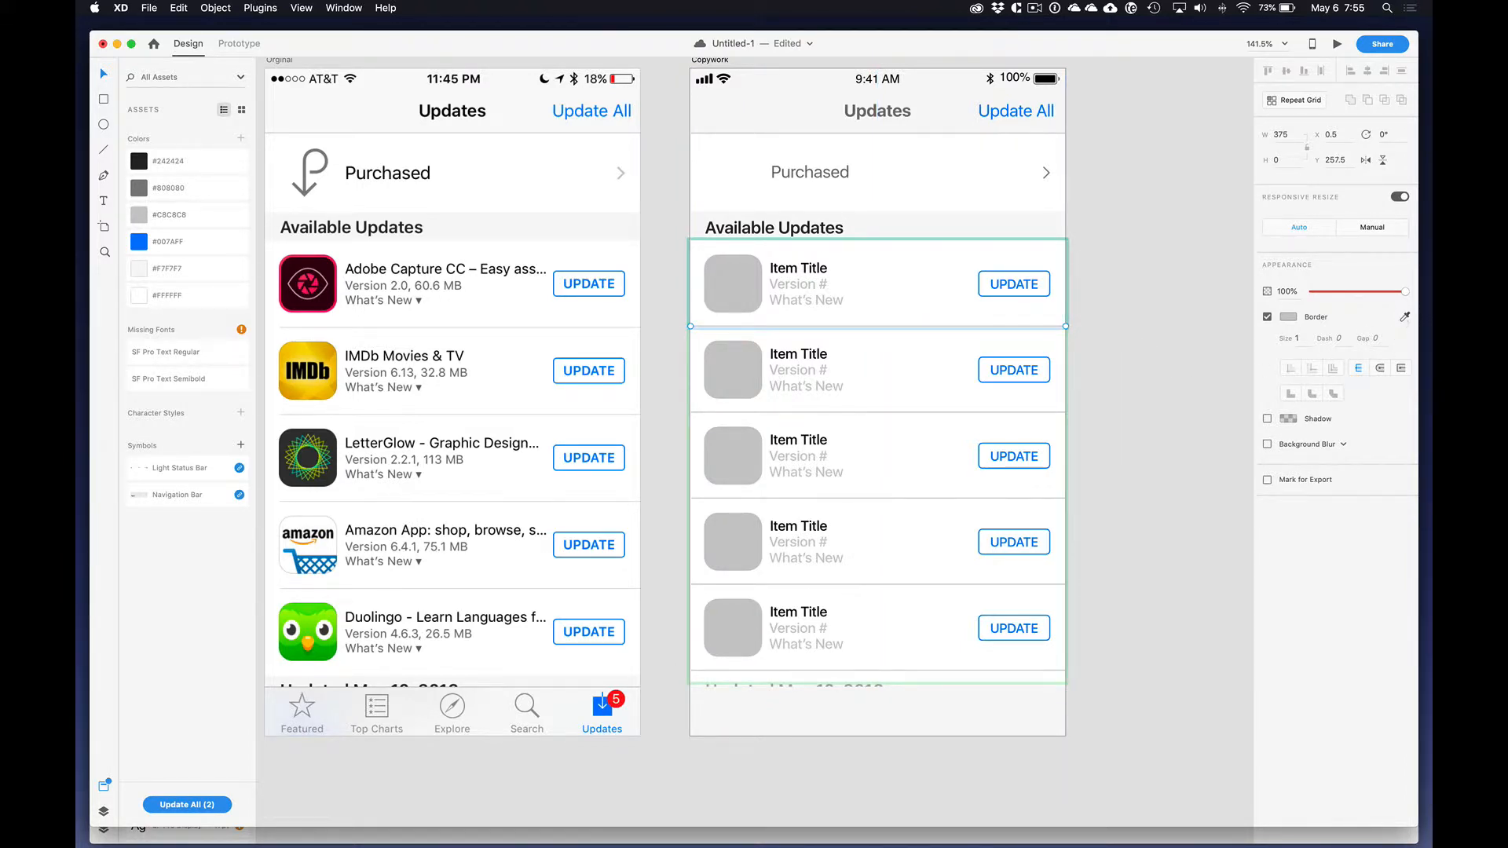
Step: Set the grid divider line's border color to #DDDDDD, sampled from a row separator in the original screenshot
click(1404, 317)
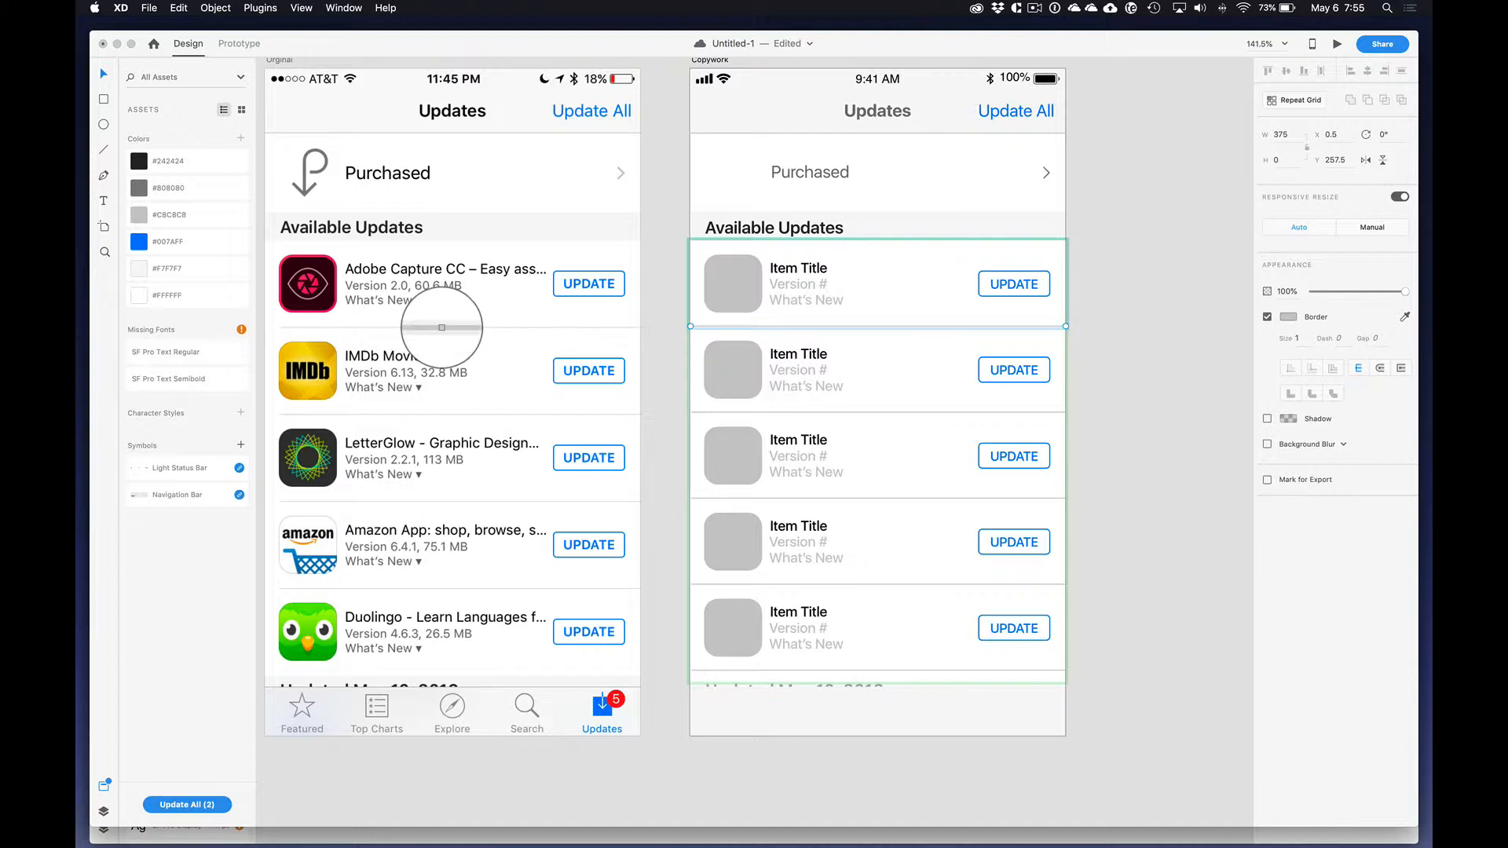
click(442, 326)
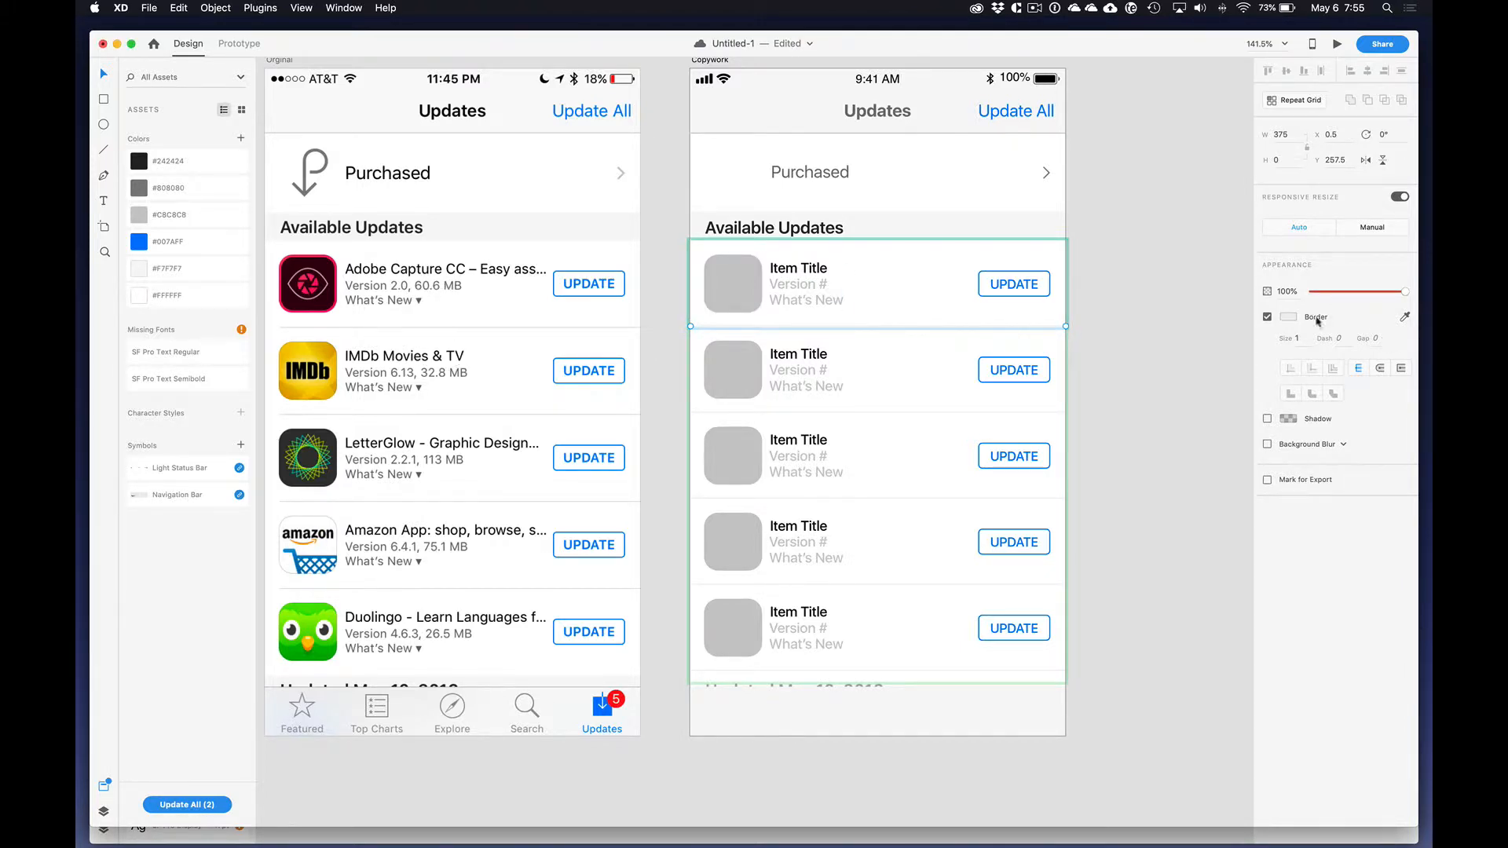
click(1291, 317)
click(1404, 318)
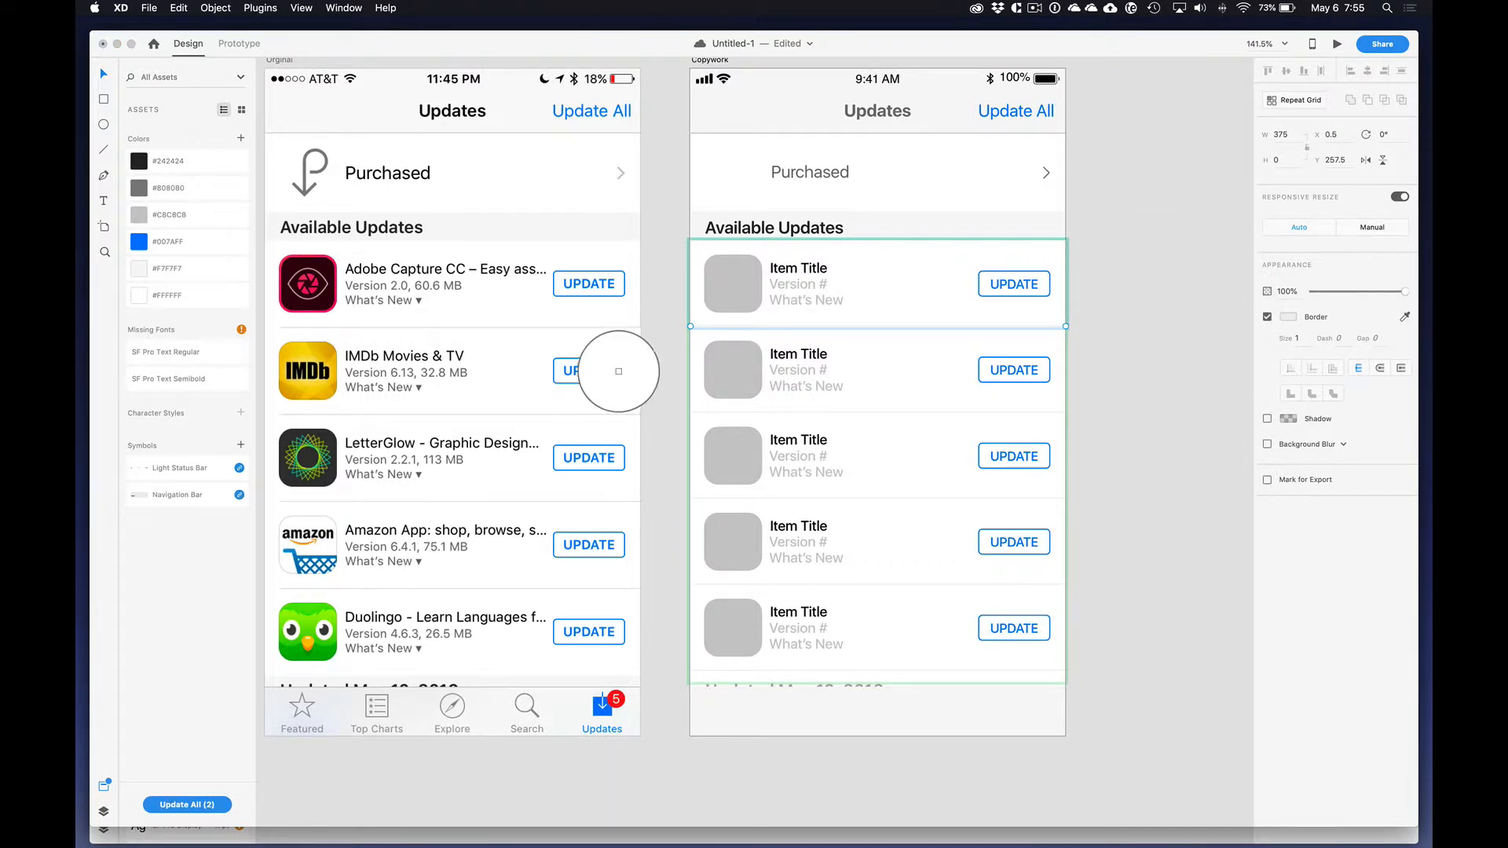
click(498, 414)
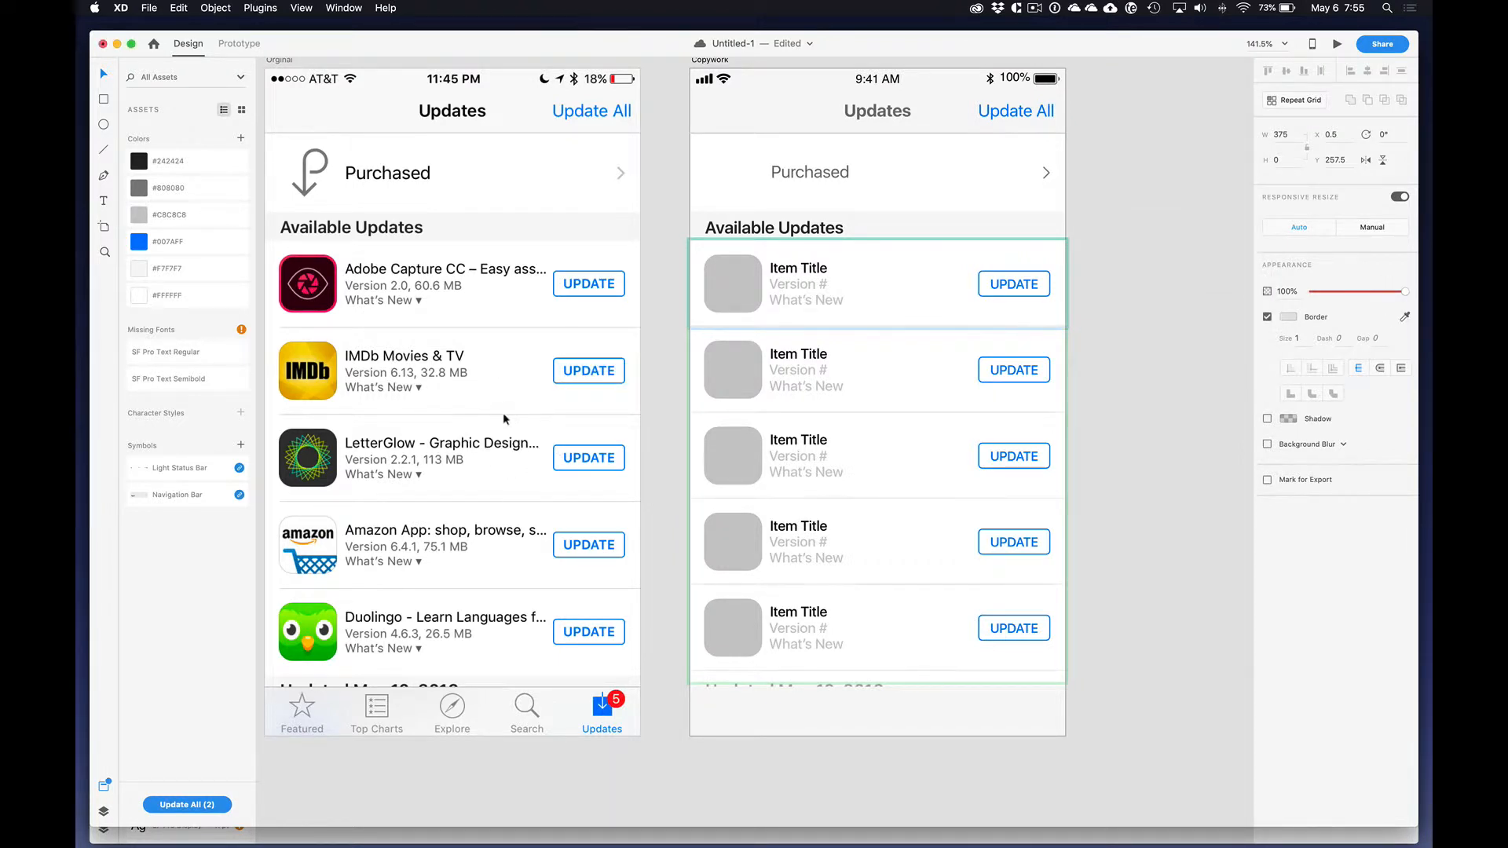
click(1289, 319)
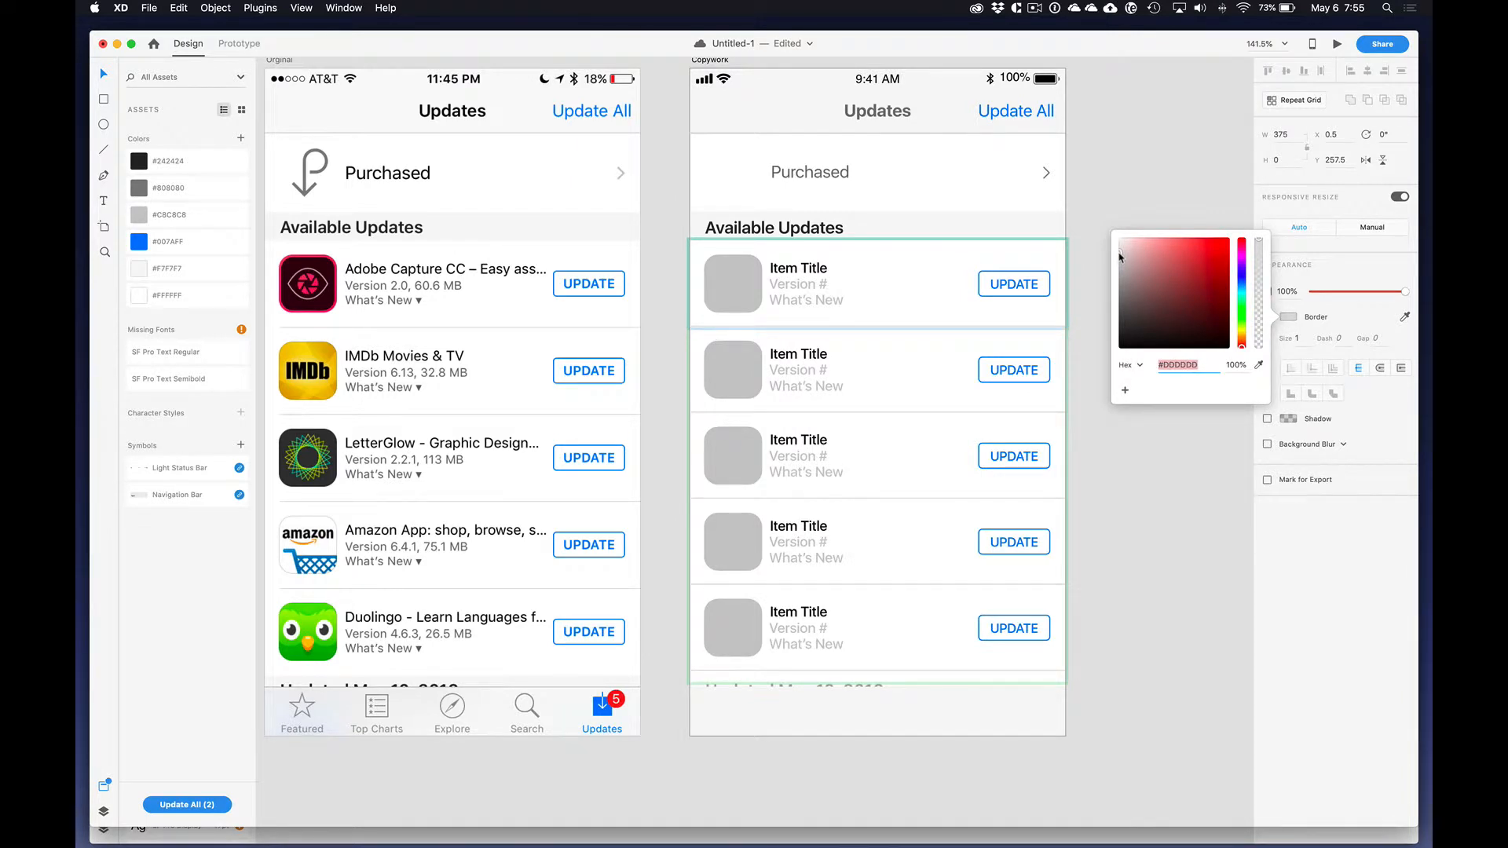
click(1147, 464)
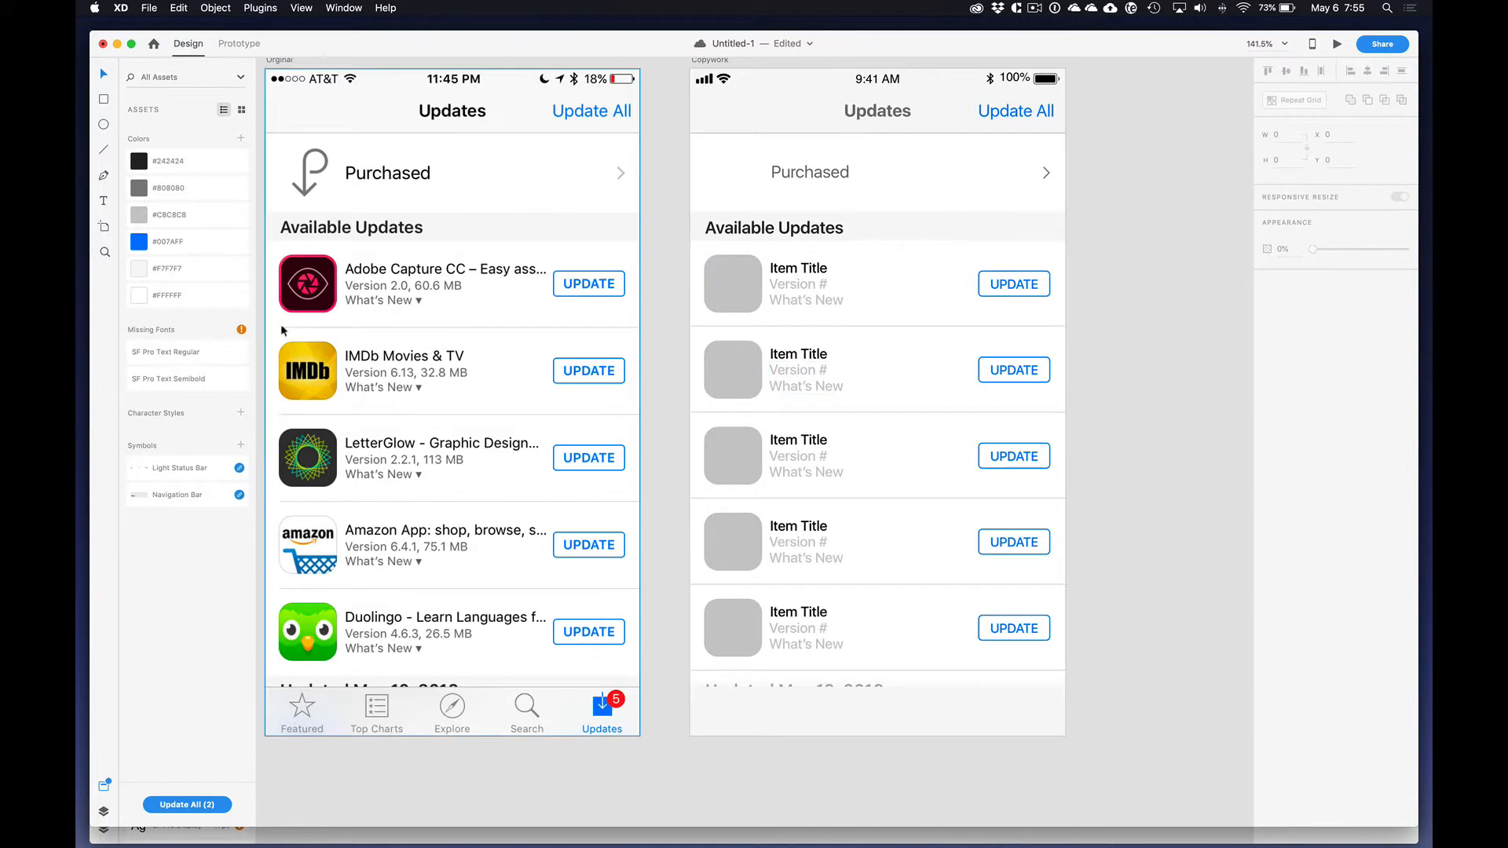
Step: Move the divider line out of the Repeat Grid onto the Copywork artboard, keeping it at Y 257.5
click(801, 328)
click(1103, 303)
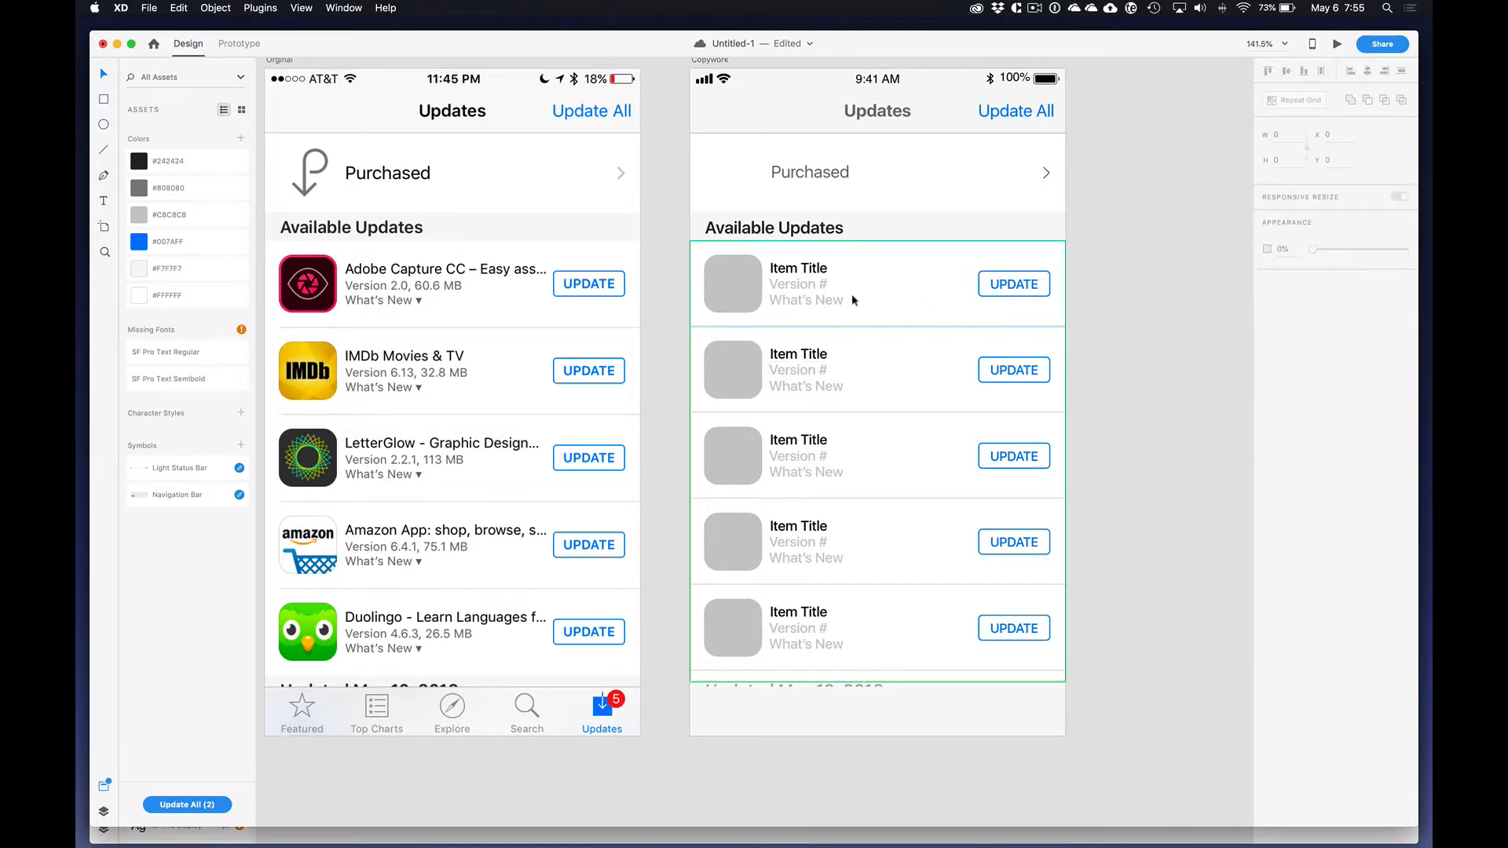
click(852, 300)
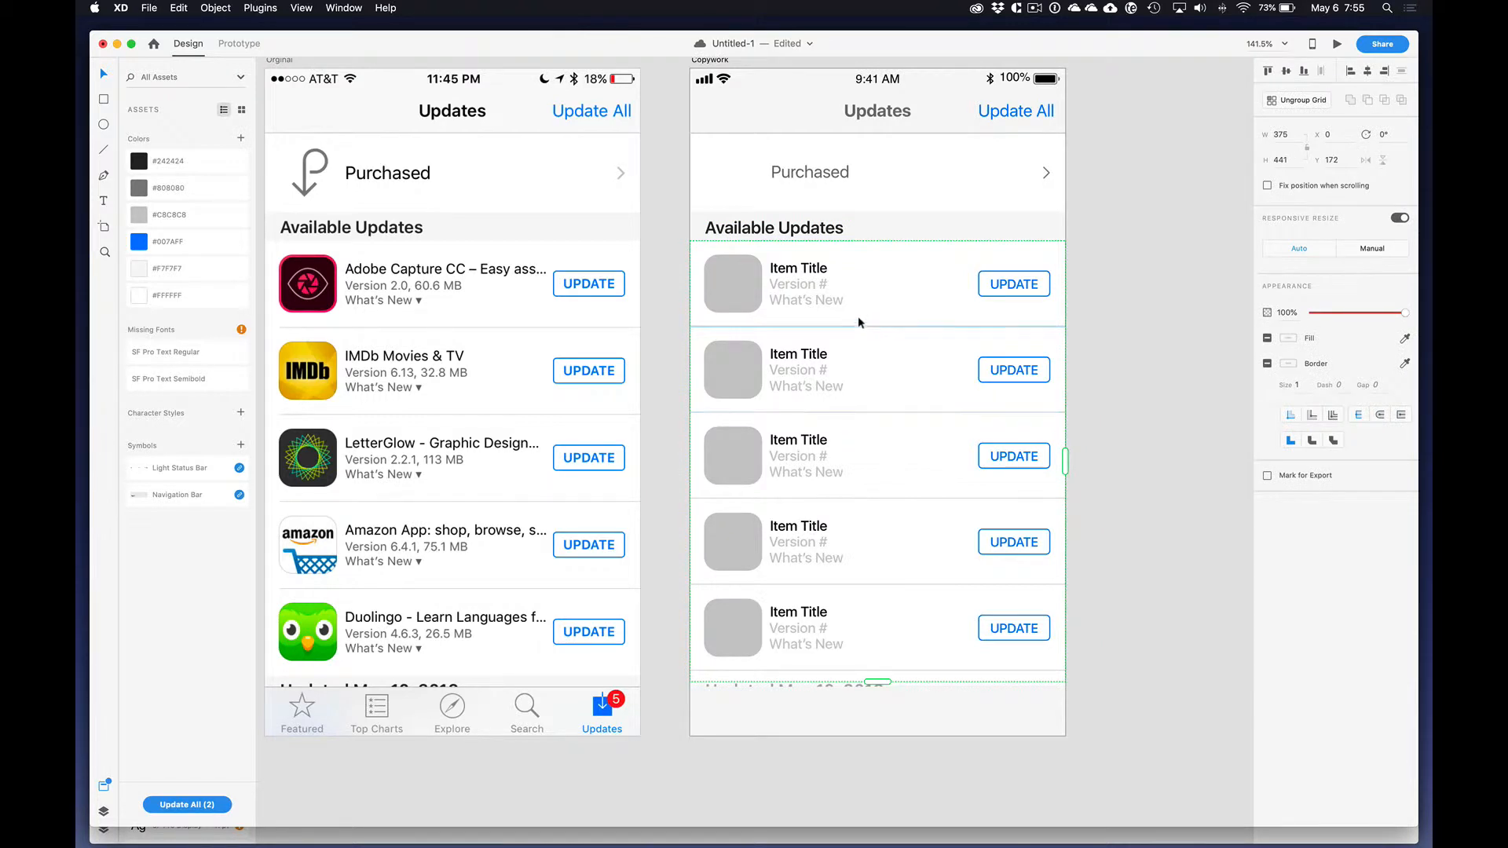
double_click(856, 311)
click(848, 326)
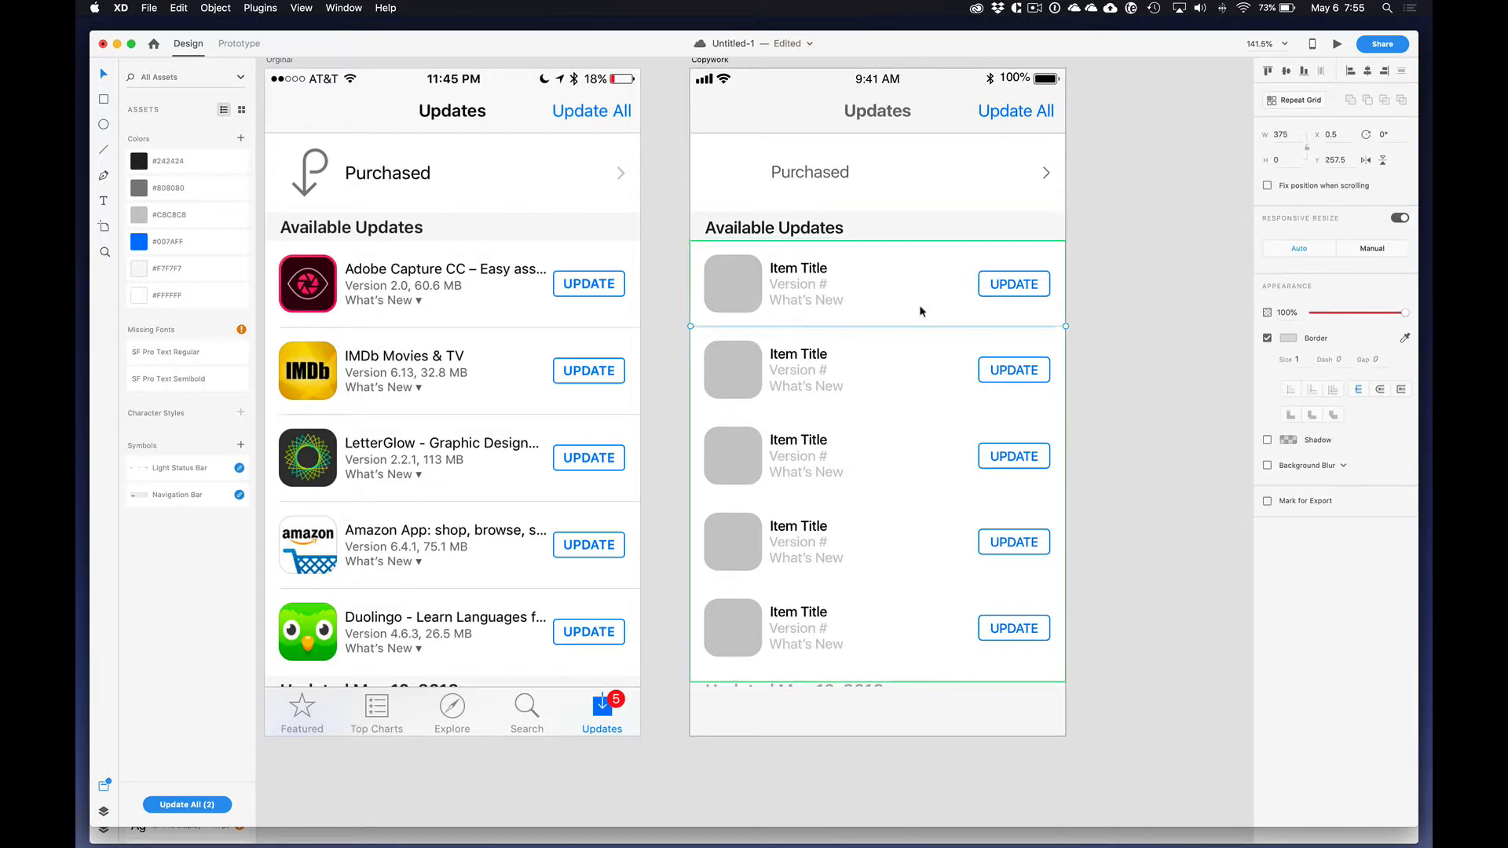
Step: Place the divider line over the original's first row separator and resize it to match, 361 wide starting at X 14.5
drag(831, 326, 426, 330)
drag(655, 329, 598, 332)
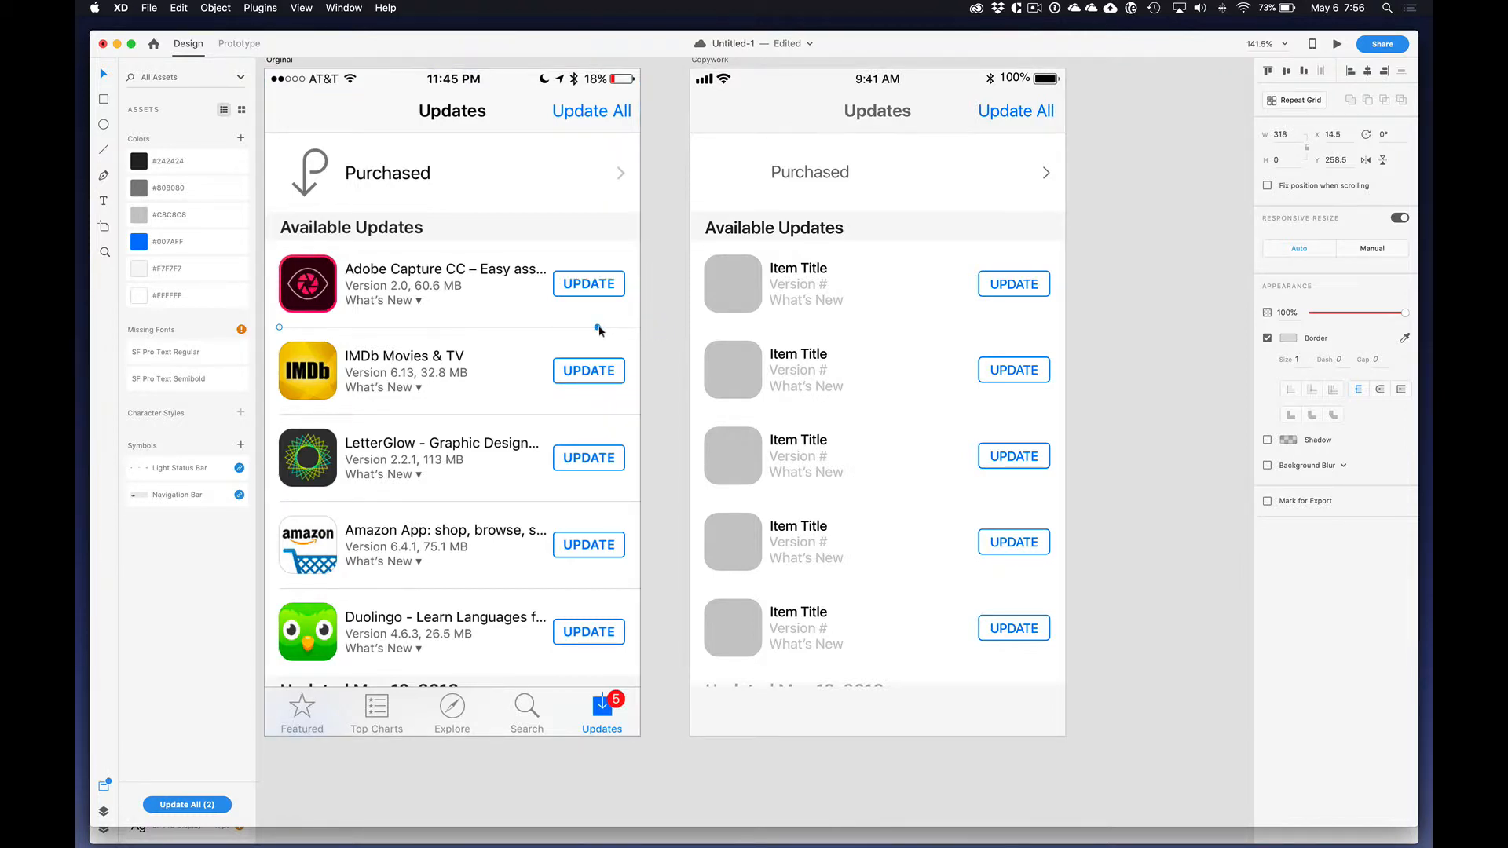
drag(637, 327, 641, 327)
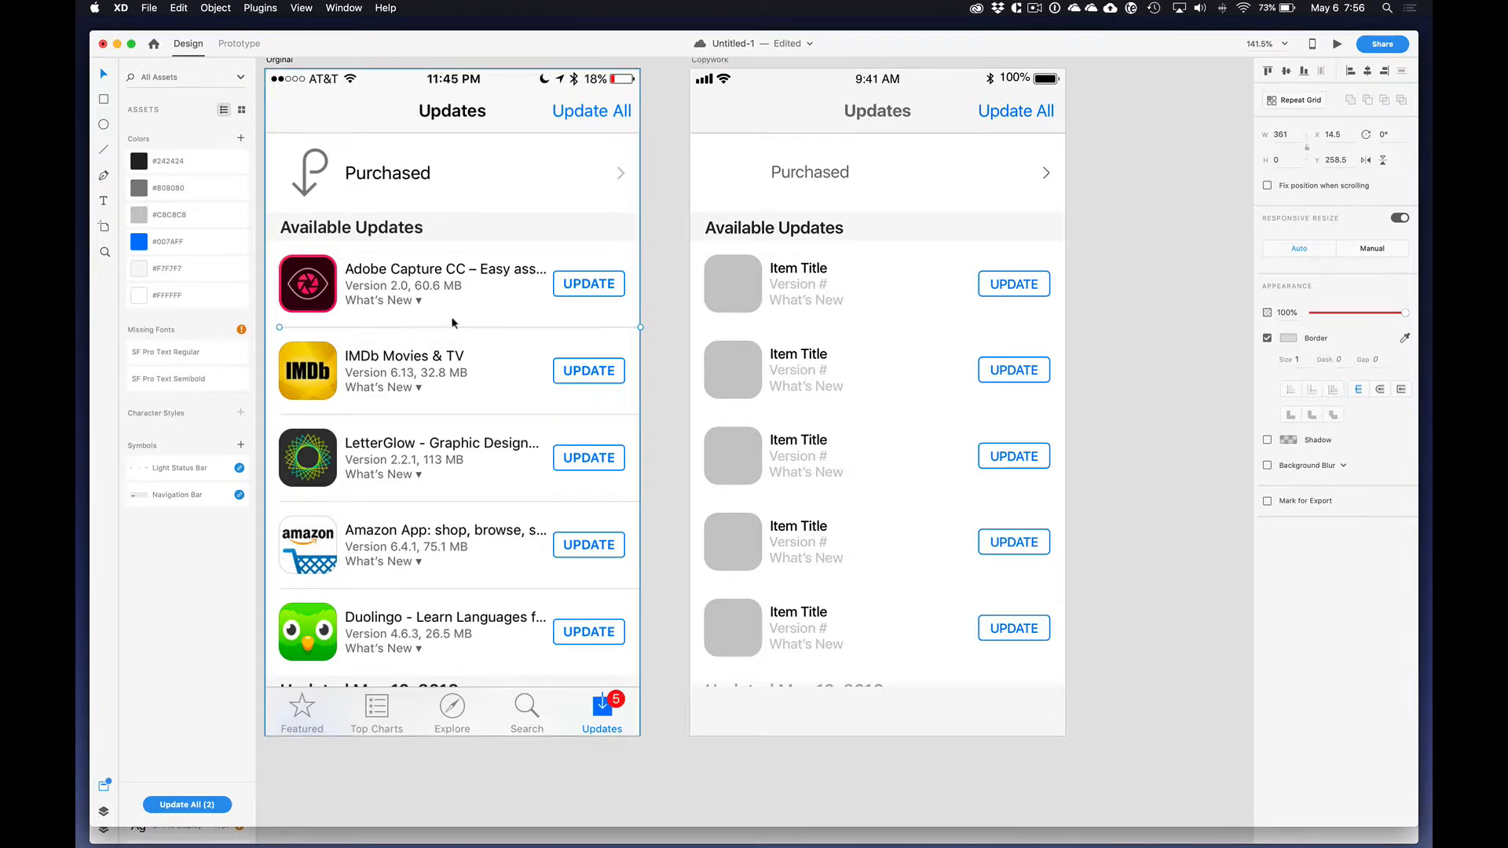
Step: Move the resized divider line into the first Repeat Grid row, align it with the row's lower edge and right side, and save the document
key(super+x)
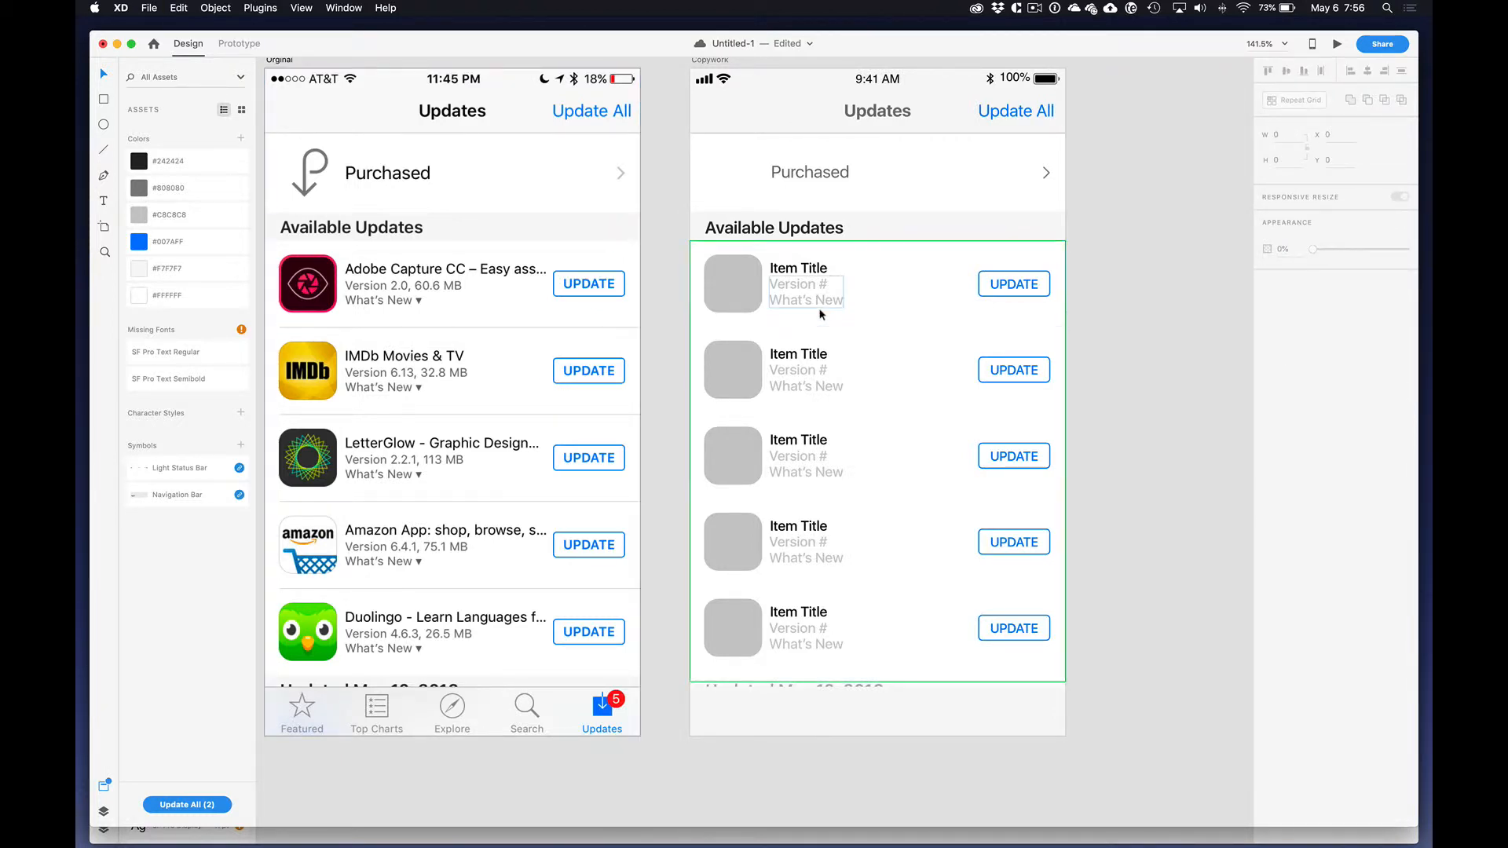
double_click(751, 292)
key(super+v)
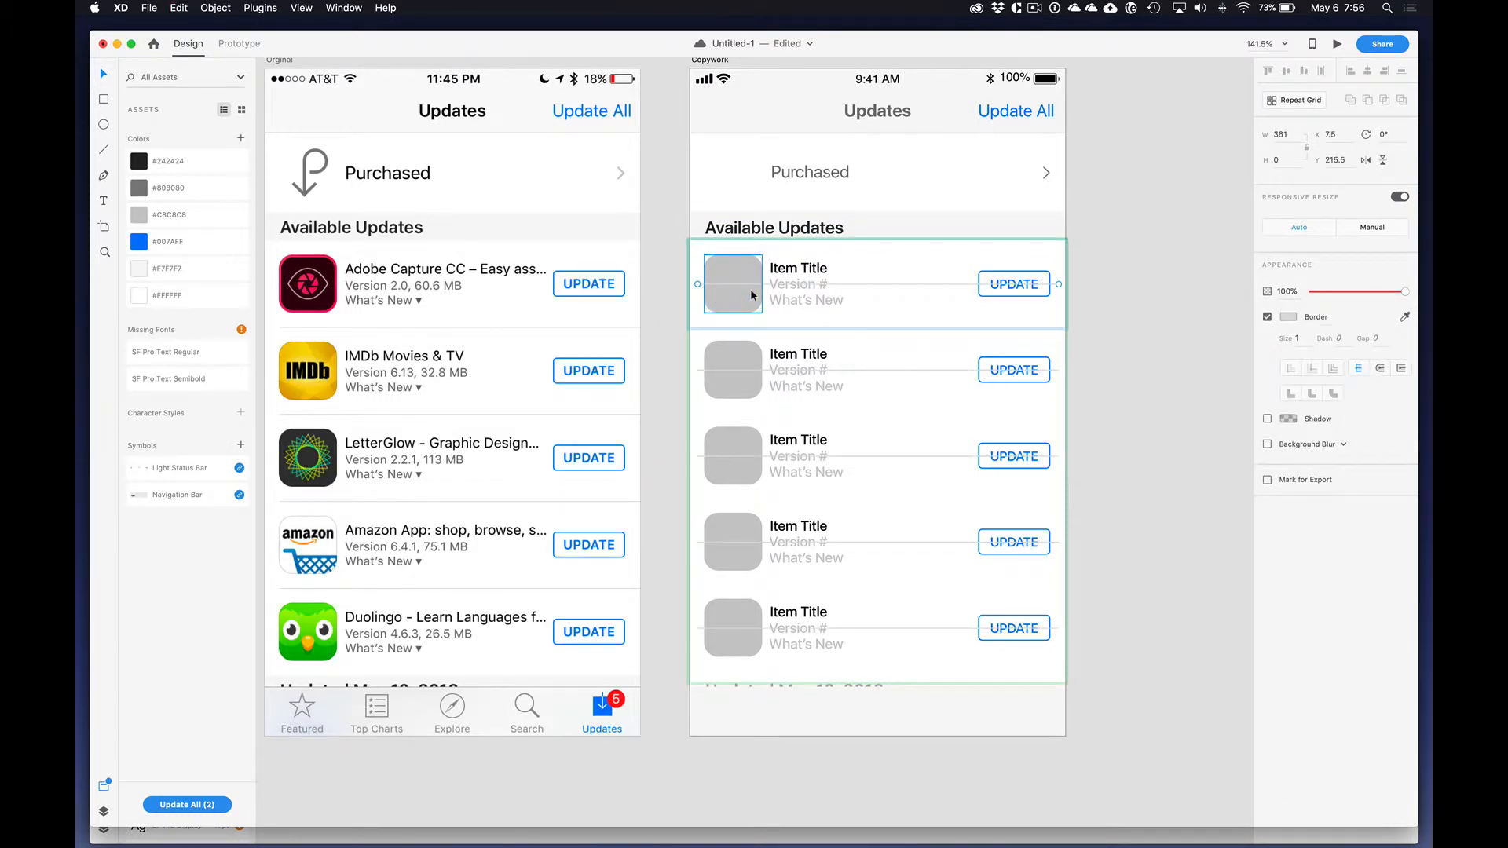
mouse_move(871, 288)
mouse_down()
mouse_move(885, 297)
mouse_move(878, 315)
mouse_up()
drag(878, 316, 889, 320)
click(1146, 296)
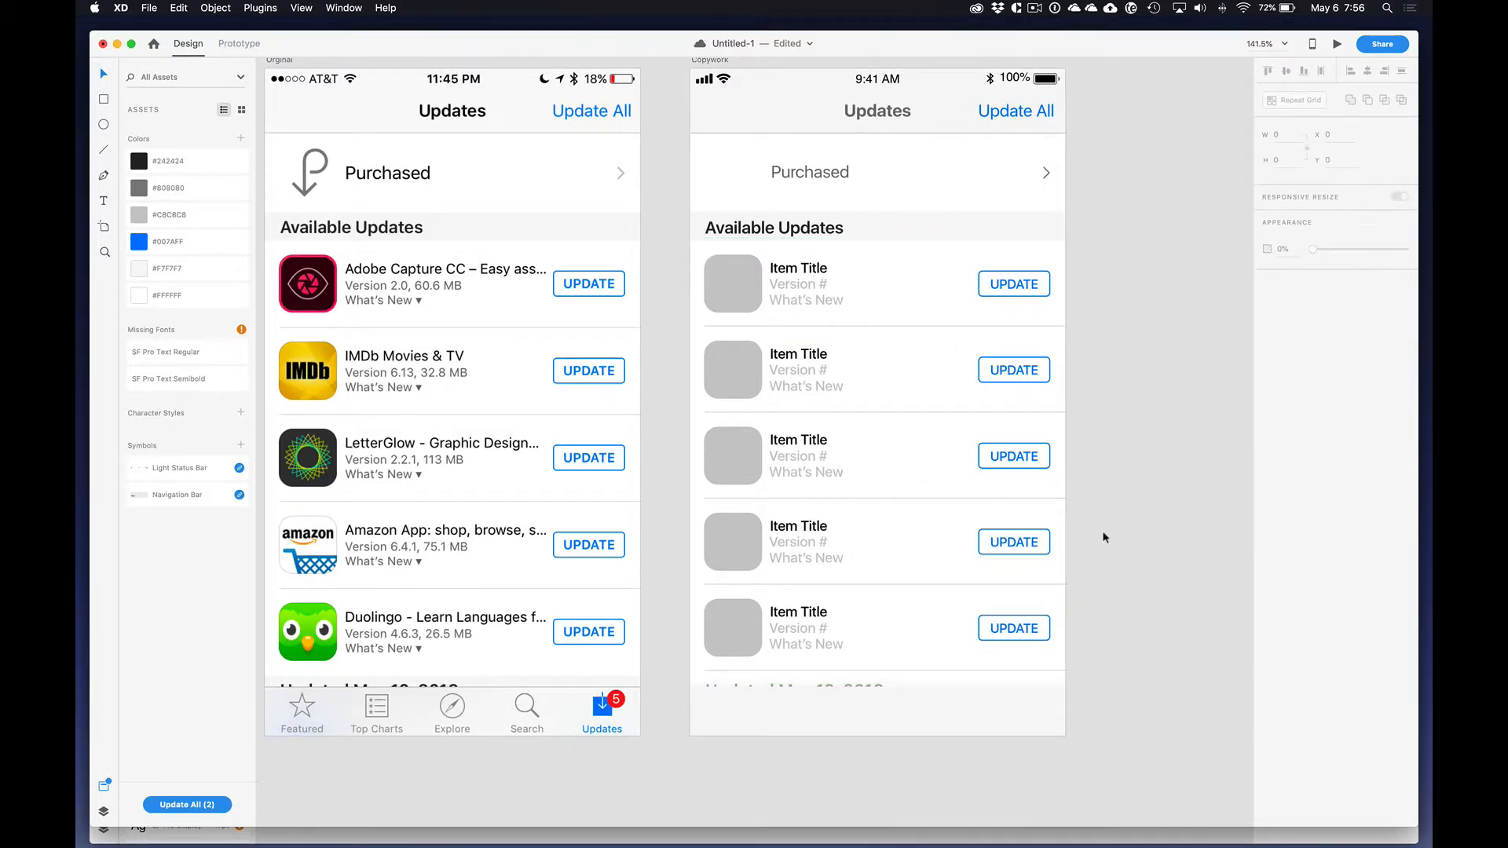
key(super+s)
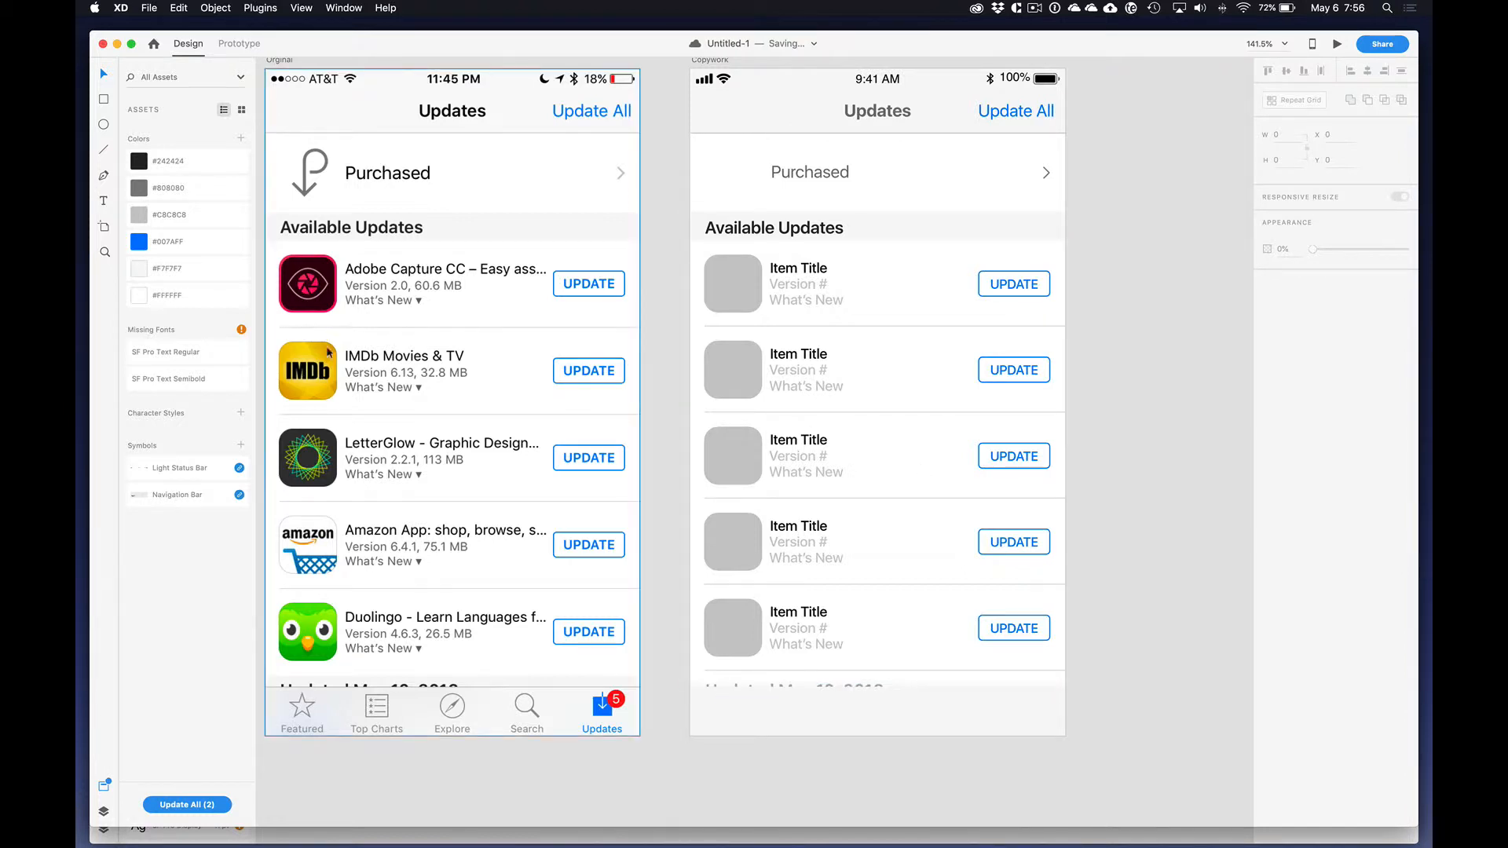
Step: Select the light gray tab bar rectangle at the foot of the Copywork artboard
click(813, 724)
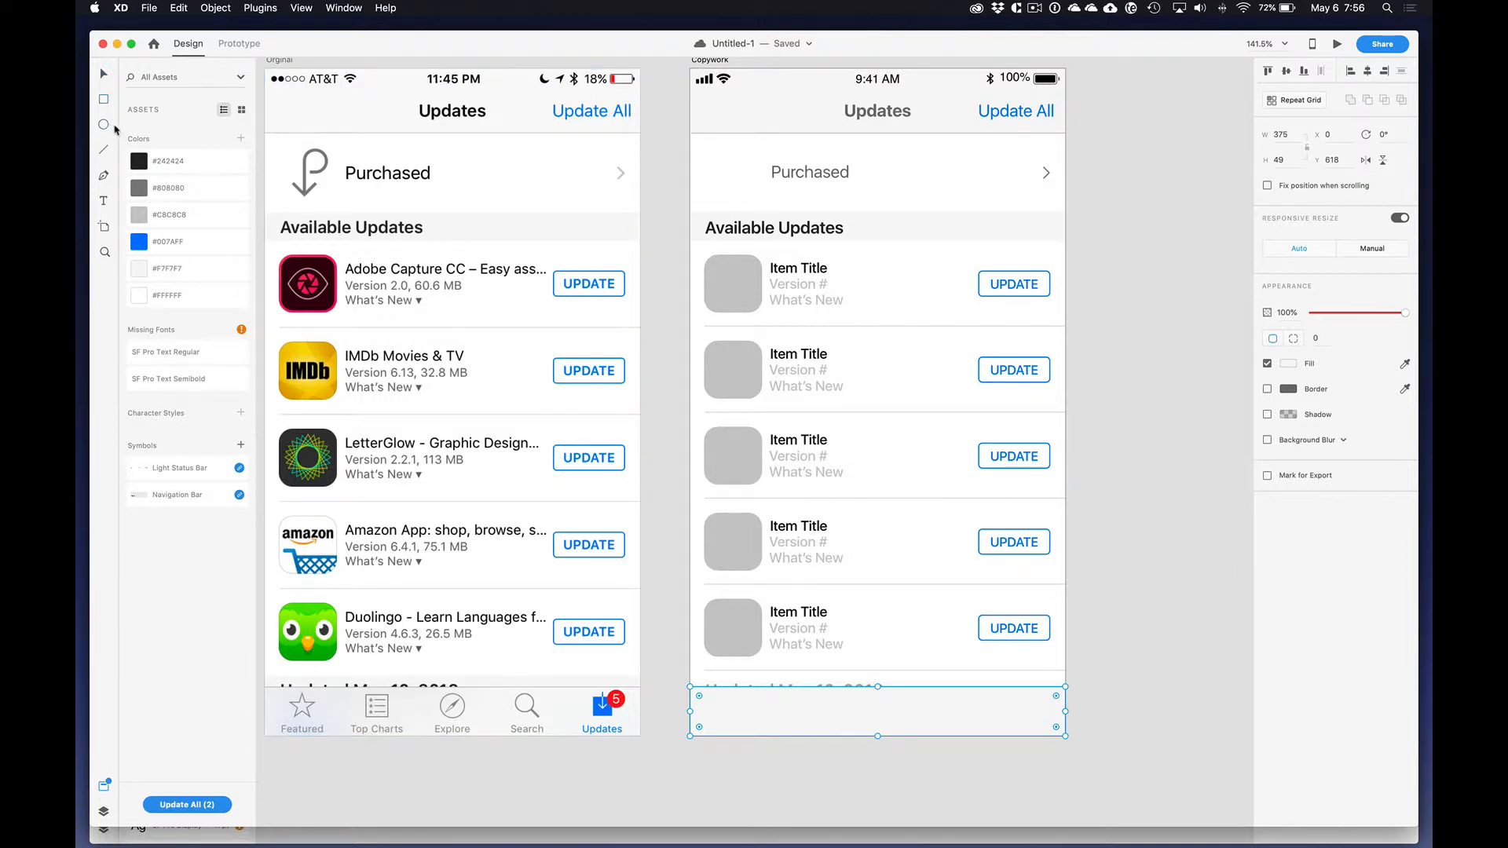
Step: Draw a circle about 64 × 64 and a square about 50 × 50 on the empty pasteboard beside the Copywork artboard
drag(1136, 294, 1200, 358)
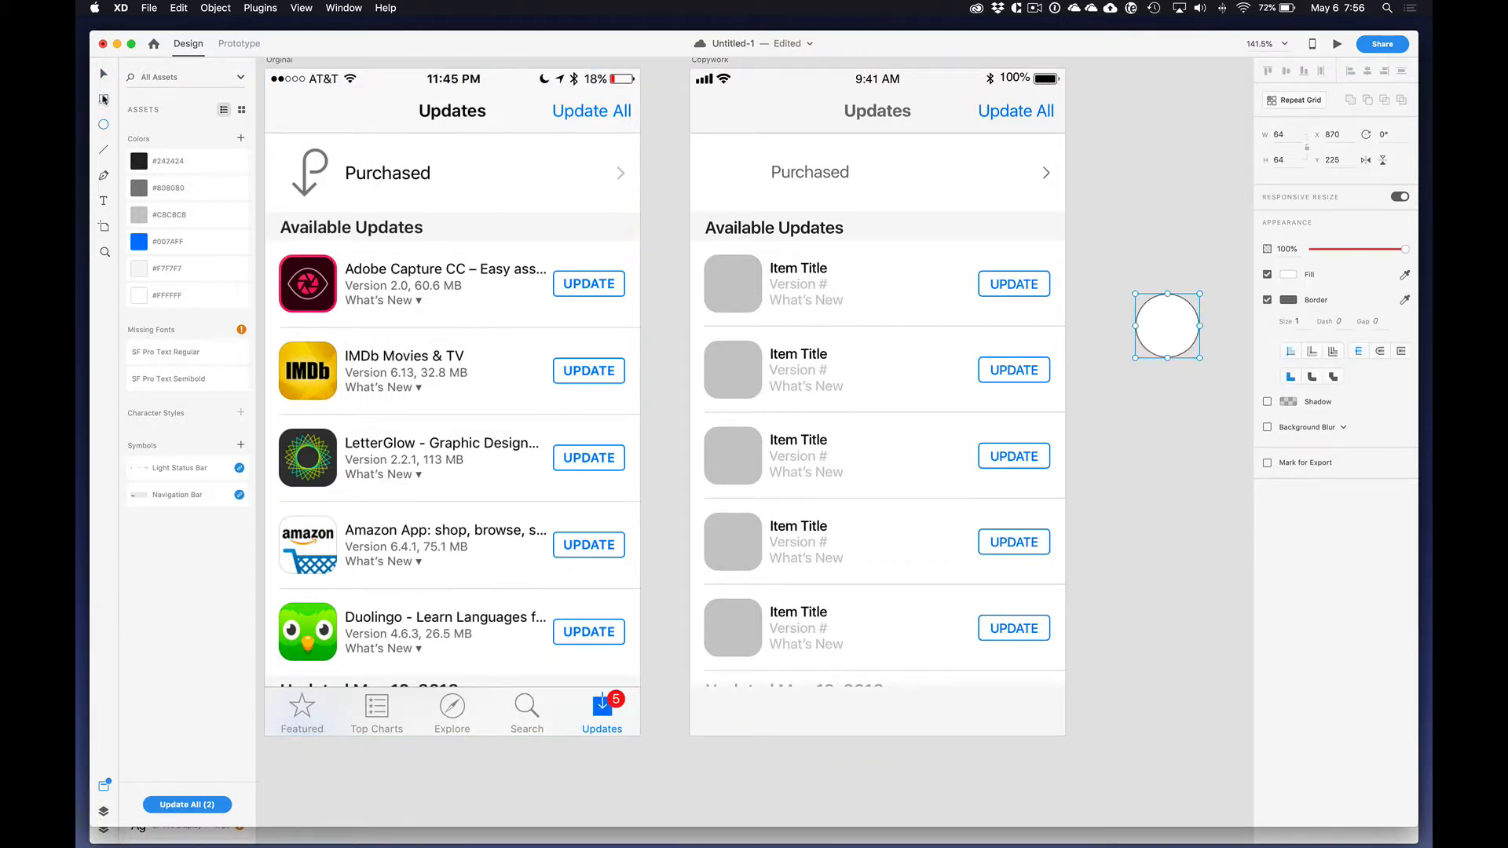
drag(1105, 213, 1155, 263)
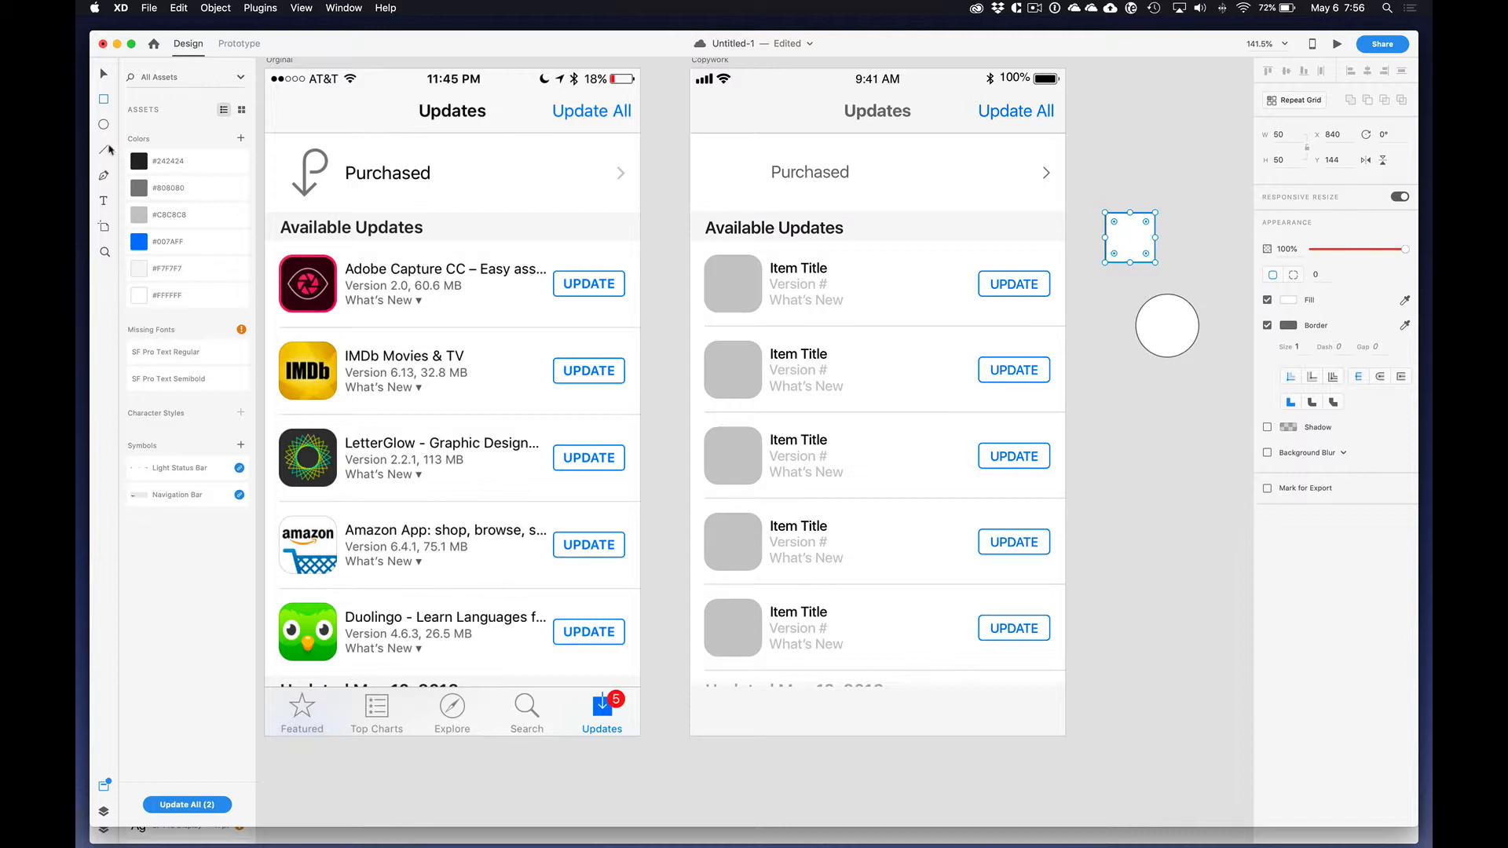
Step: Draw a closed downward-pointing triangle with the Pen tool above the square and turn on its fill
click(1114, 137)
click(1170, 136)
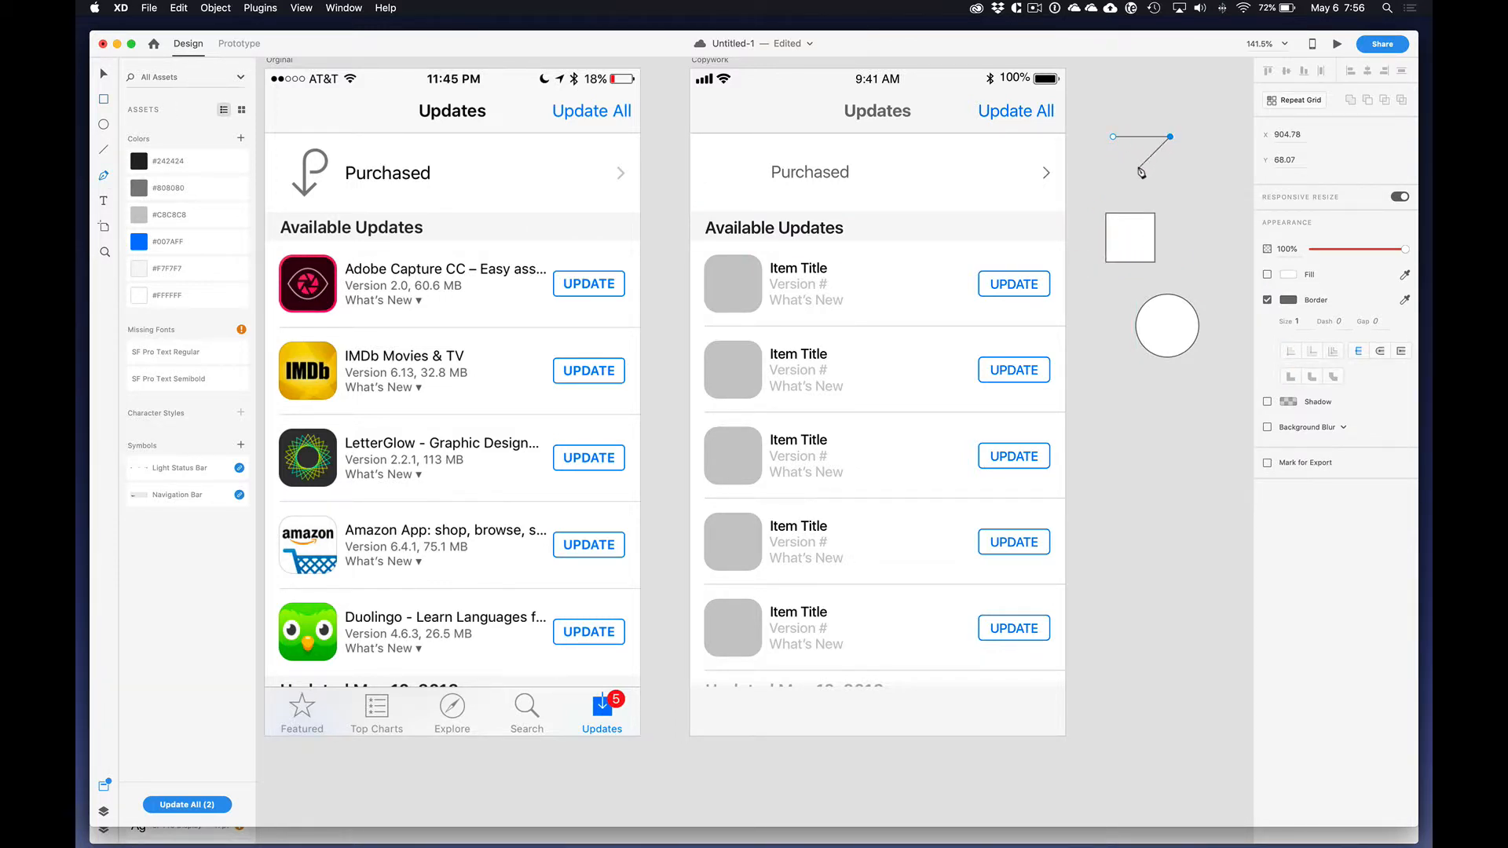
click(1139, 167)
click(1113, 137)
click(1267, 275)
Step: Rotate the 50 × 50 square 45° and delete its lowest corner point to form an upward-pointing triangle
click(1147, 236)
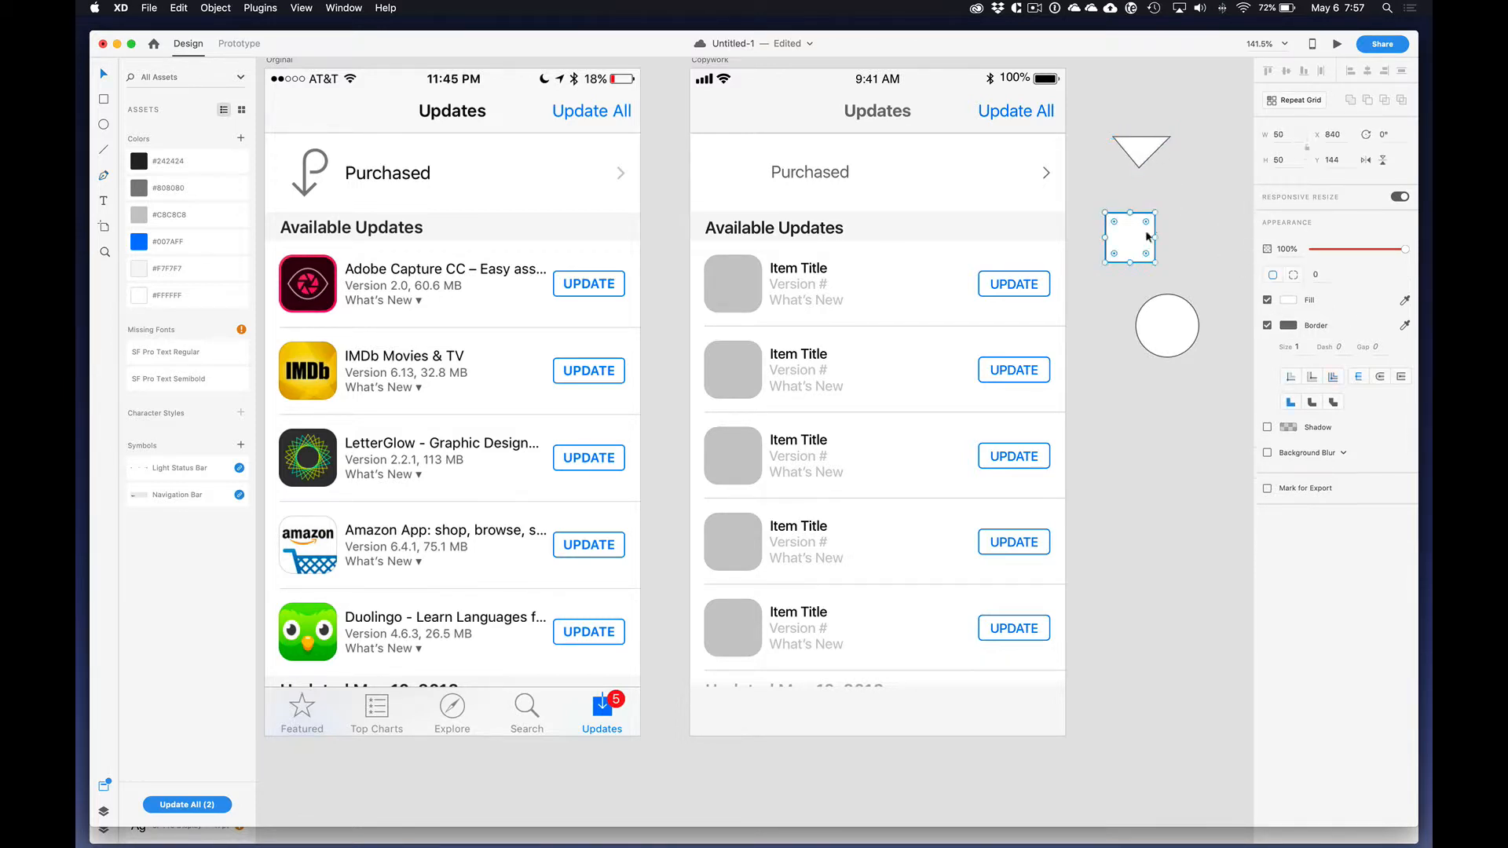
drag(1160, 210, 1177, 241)
key(a)
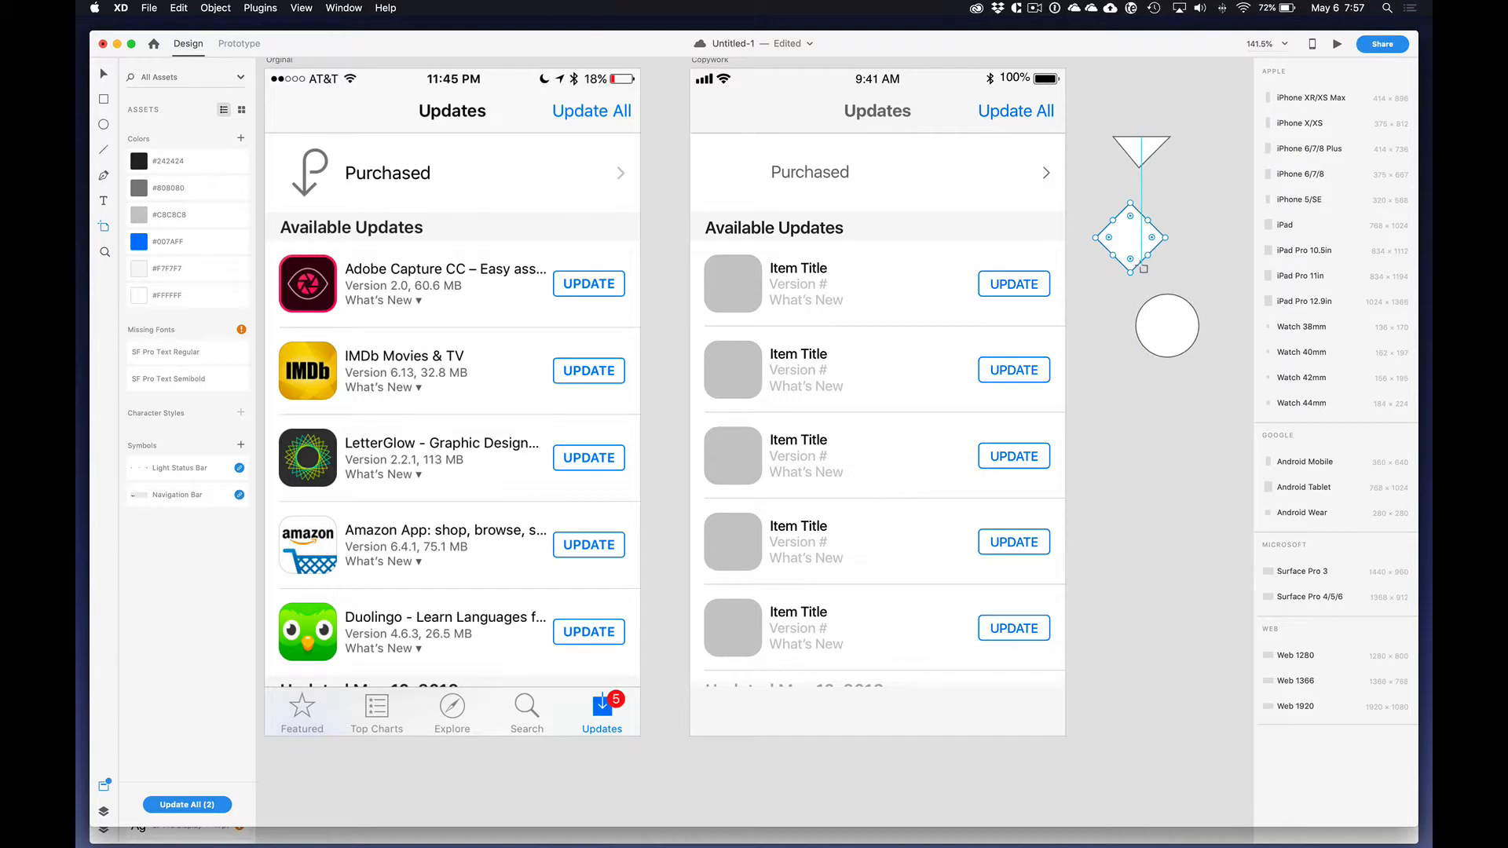
key(v)
double_click(1141, 261)
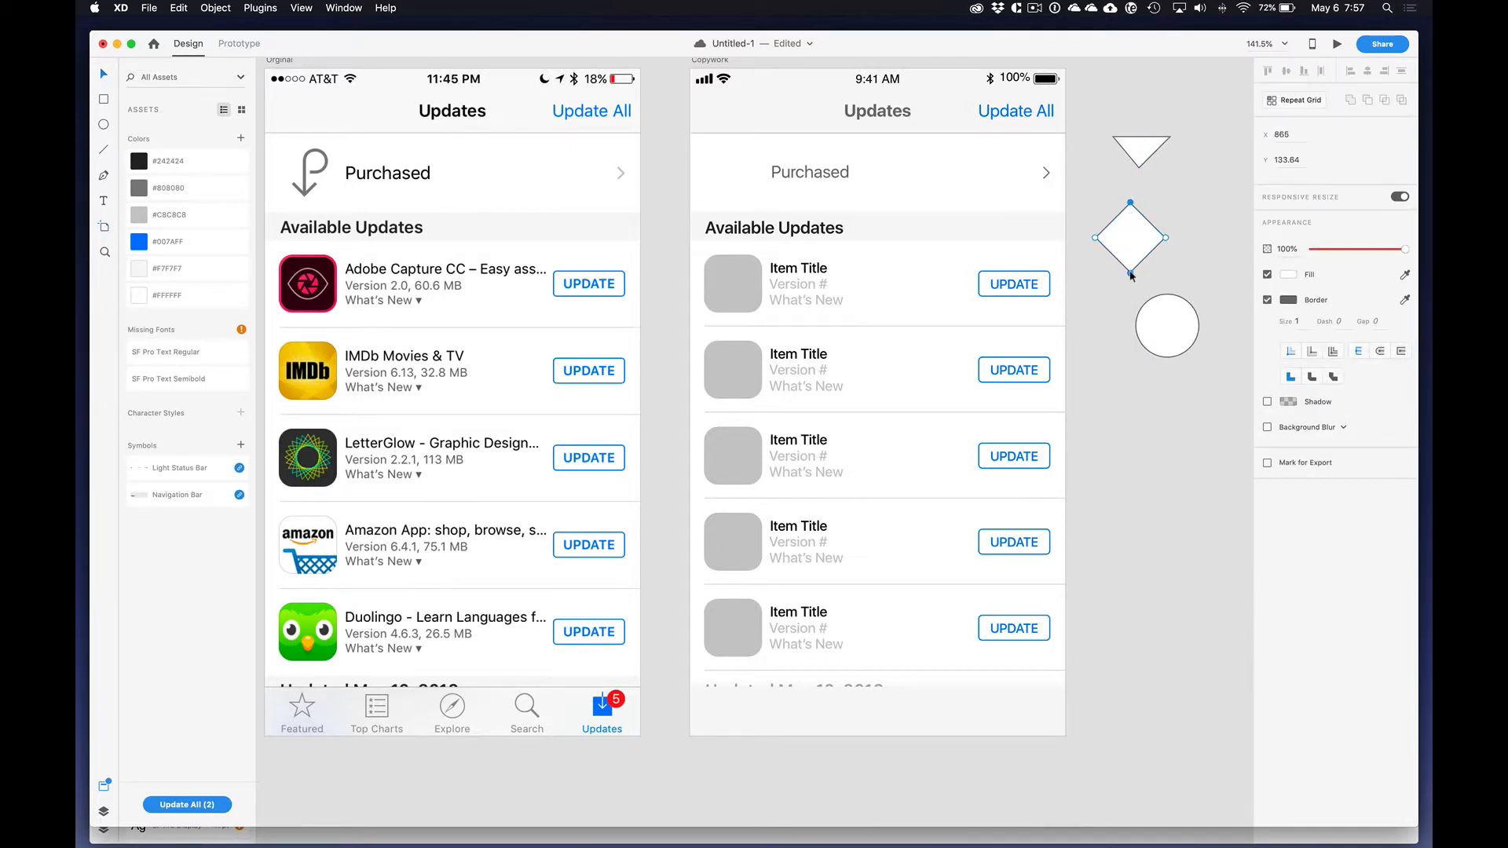
key(Delete)
key(Escape)
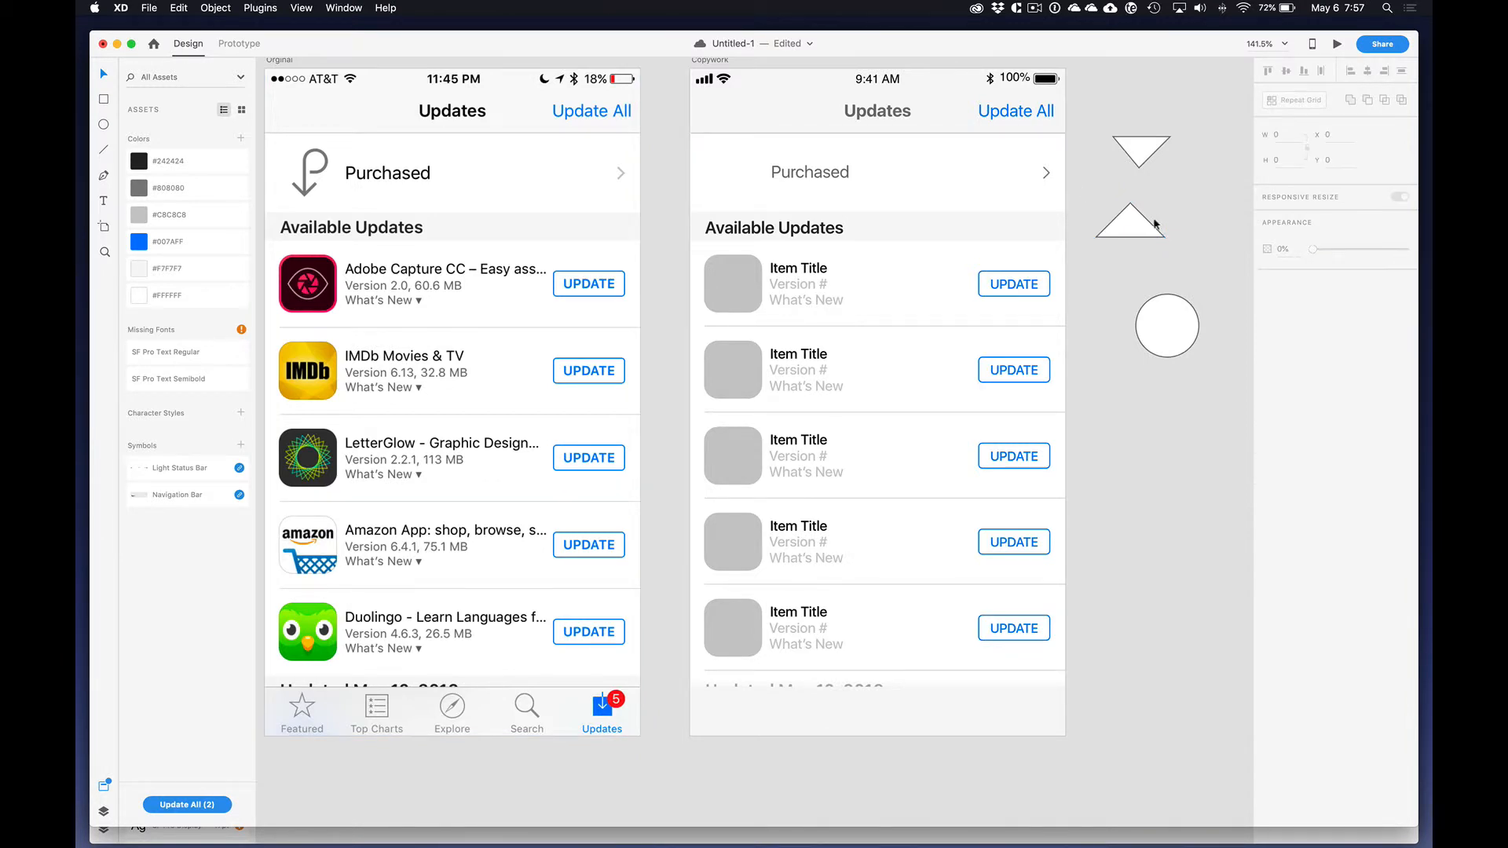
drag(1130, 198, 1167, 243)
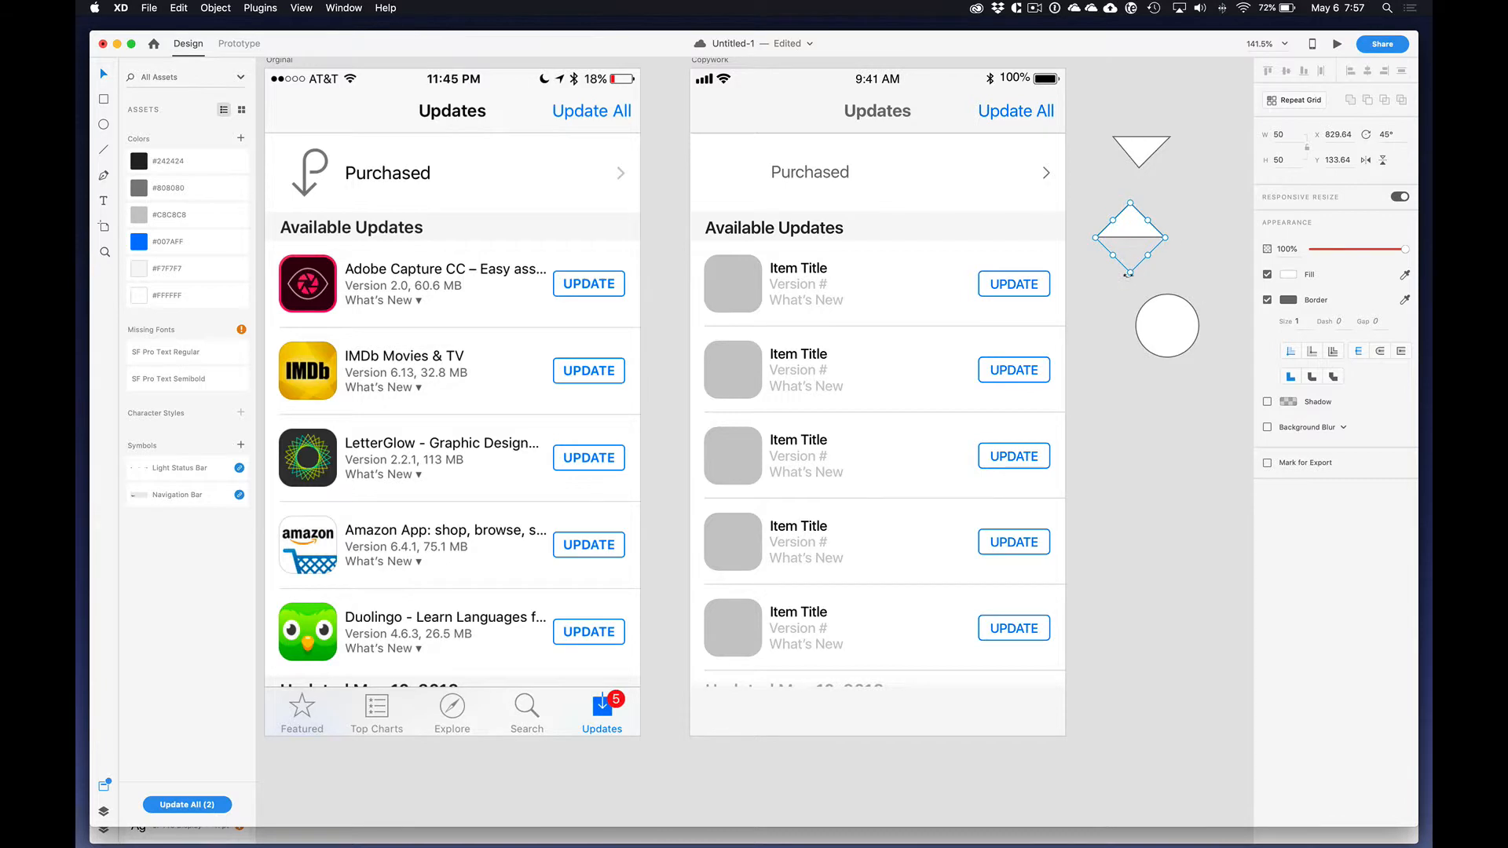
click(1175, 272)
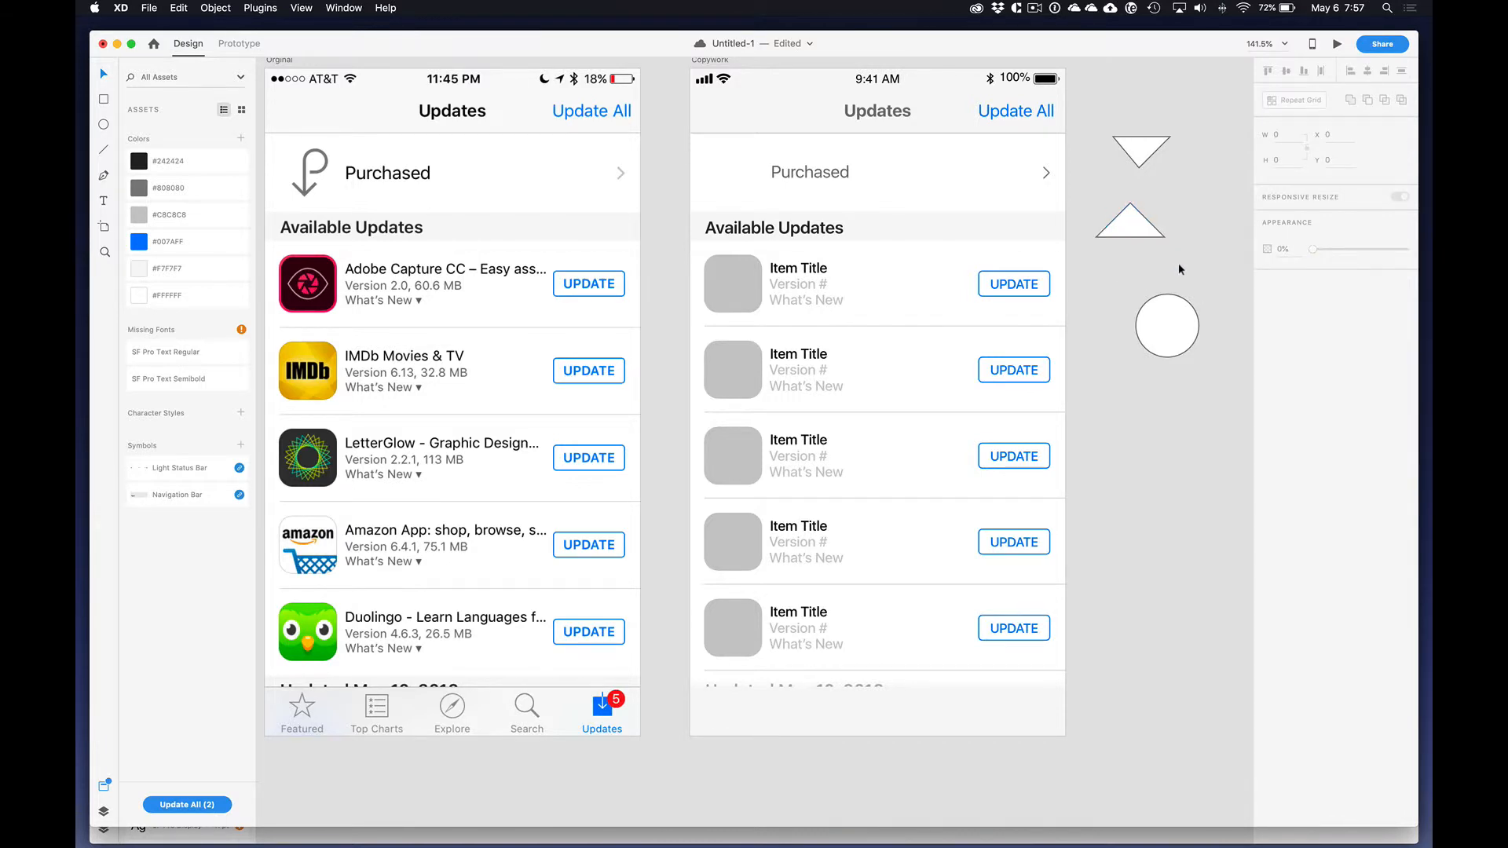
Step: Switch to Adobe Illustrator and create a new document from the iPhone X preset, 1125 × 2436 px
key(super+Tab)
click(1035, 412)
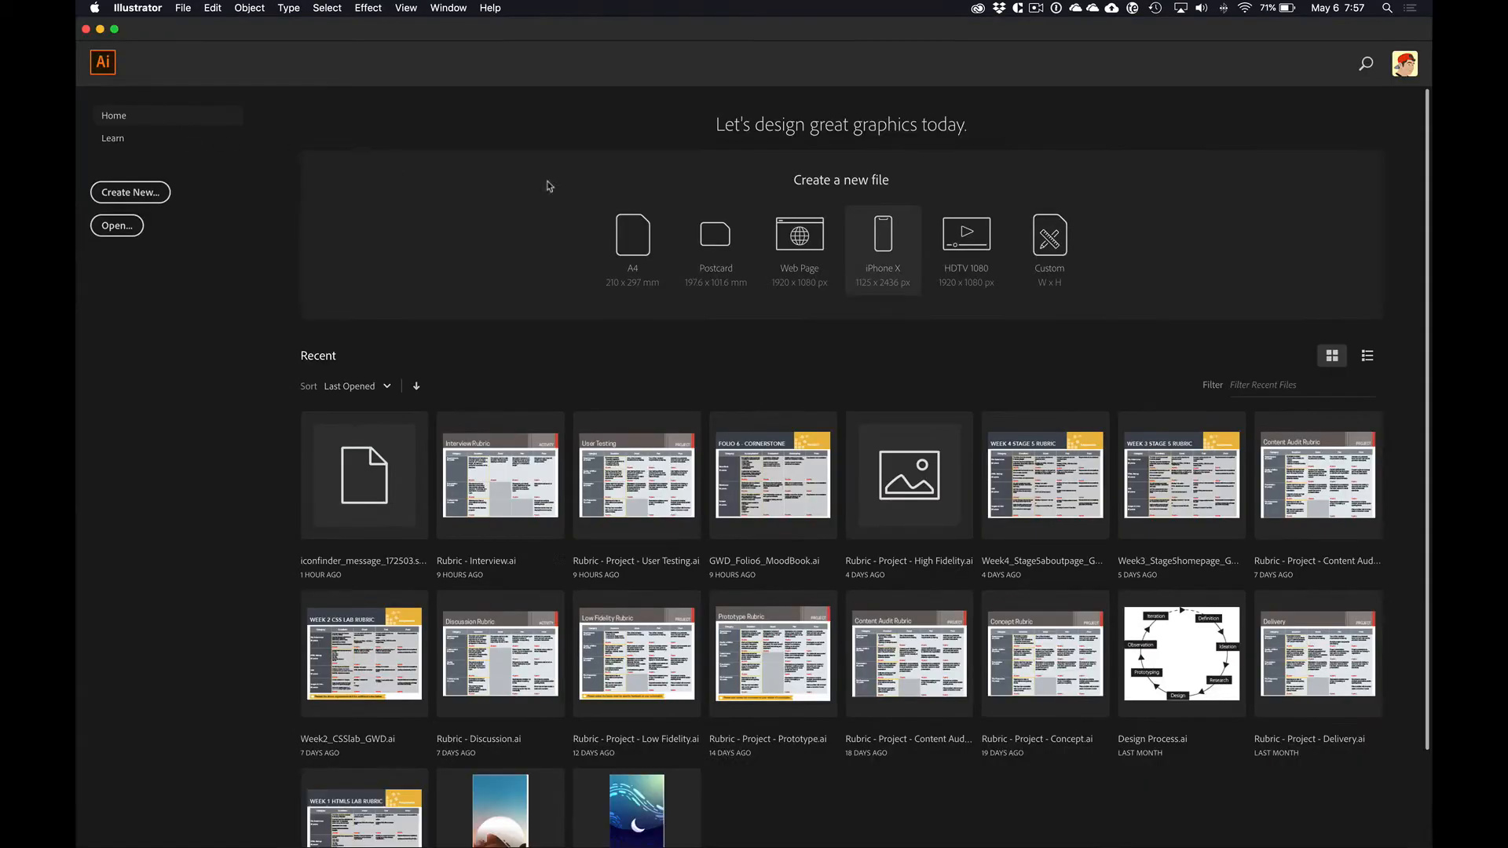
click(881, 240)
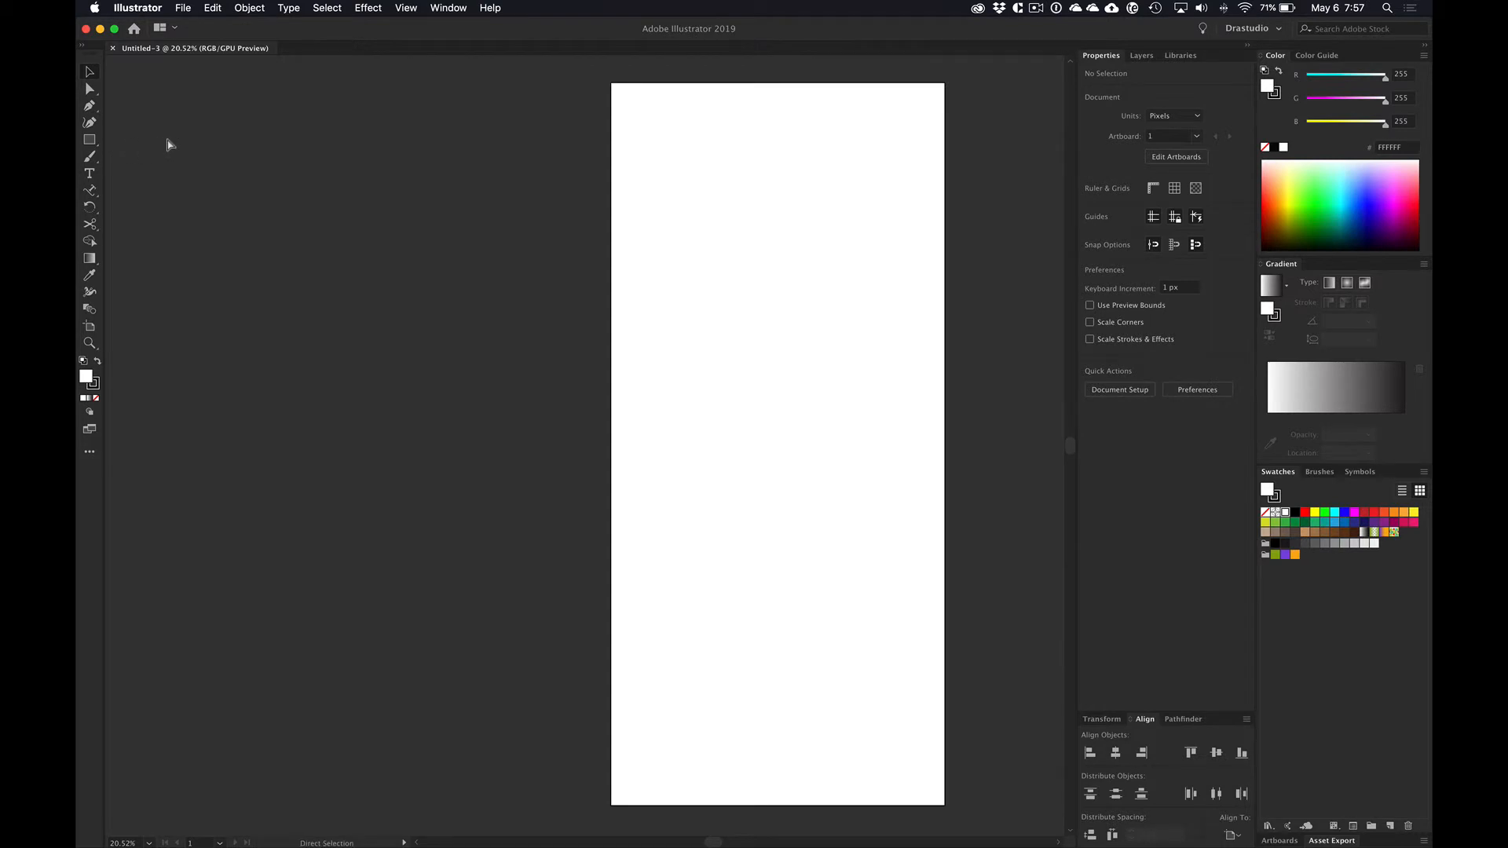
key(super+o)
key(Escape)
Step: Draw a three-sided polygon about 423 px wide and 366 px high in the artboard's upper part and rotate it 180°
drag(90, 139, 165, 174)
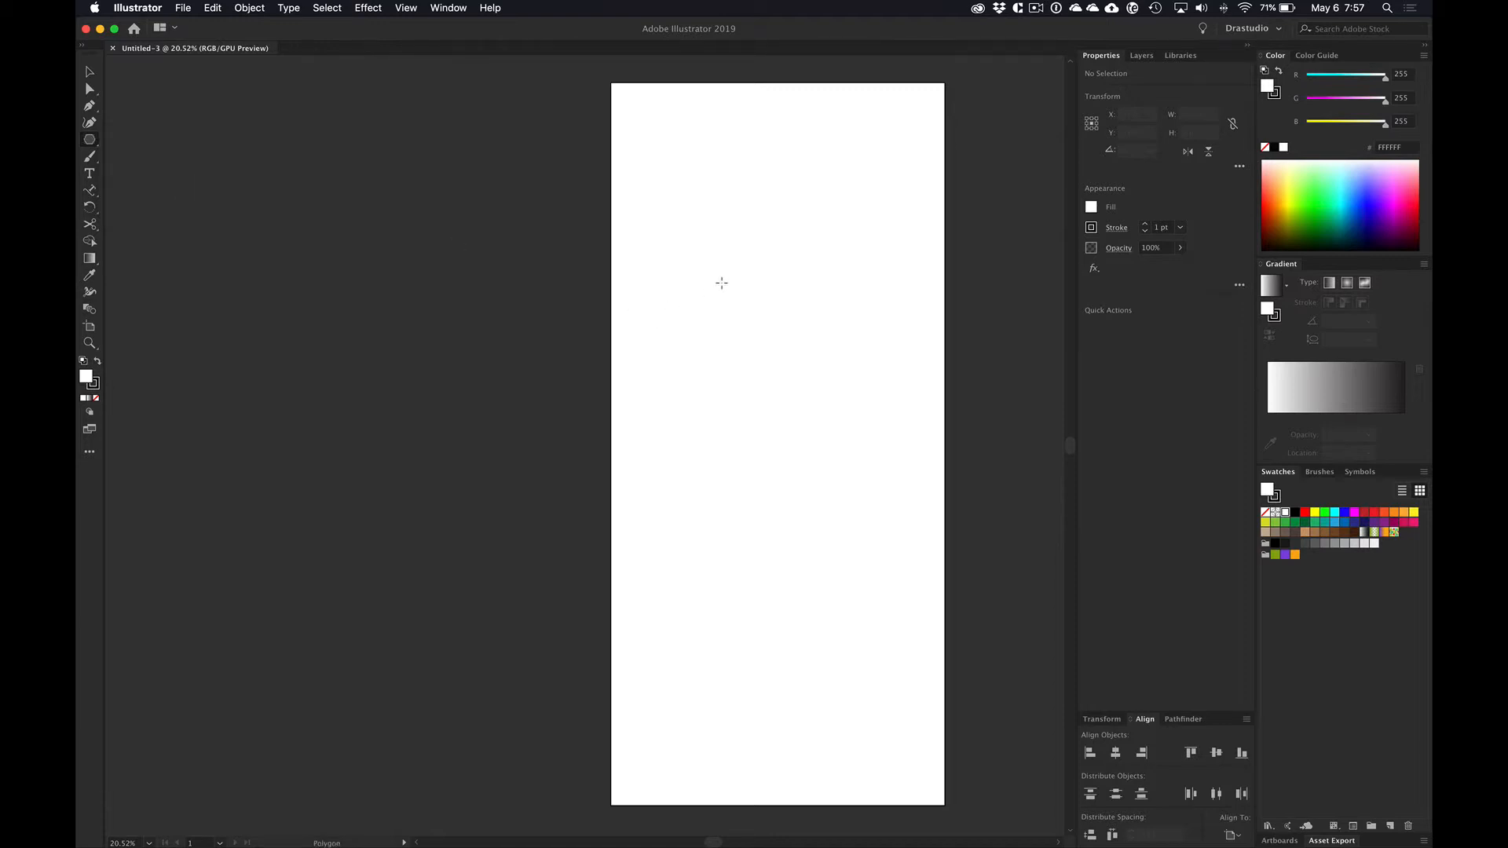
drag(722, 283, 710, 358)
key(Down)
key(Down)
key(Down)
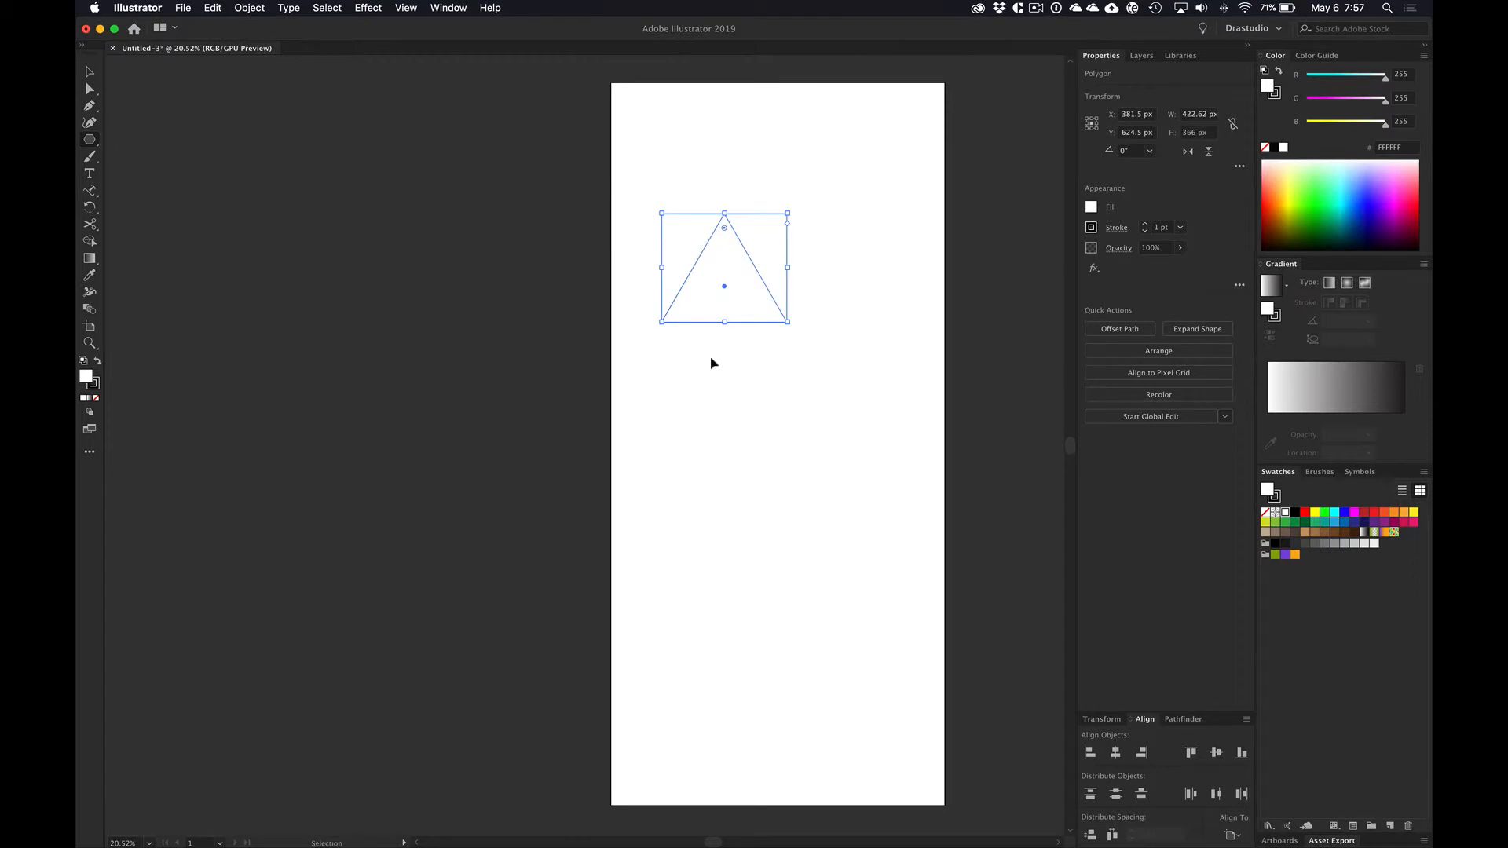
key(v)
drag(794, 206, 626, 358)
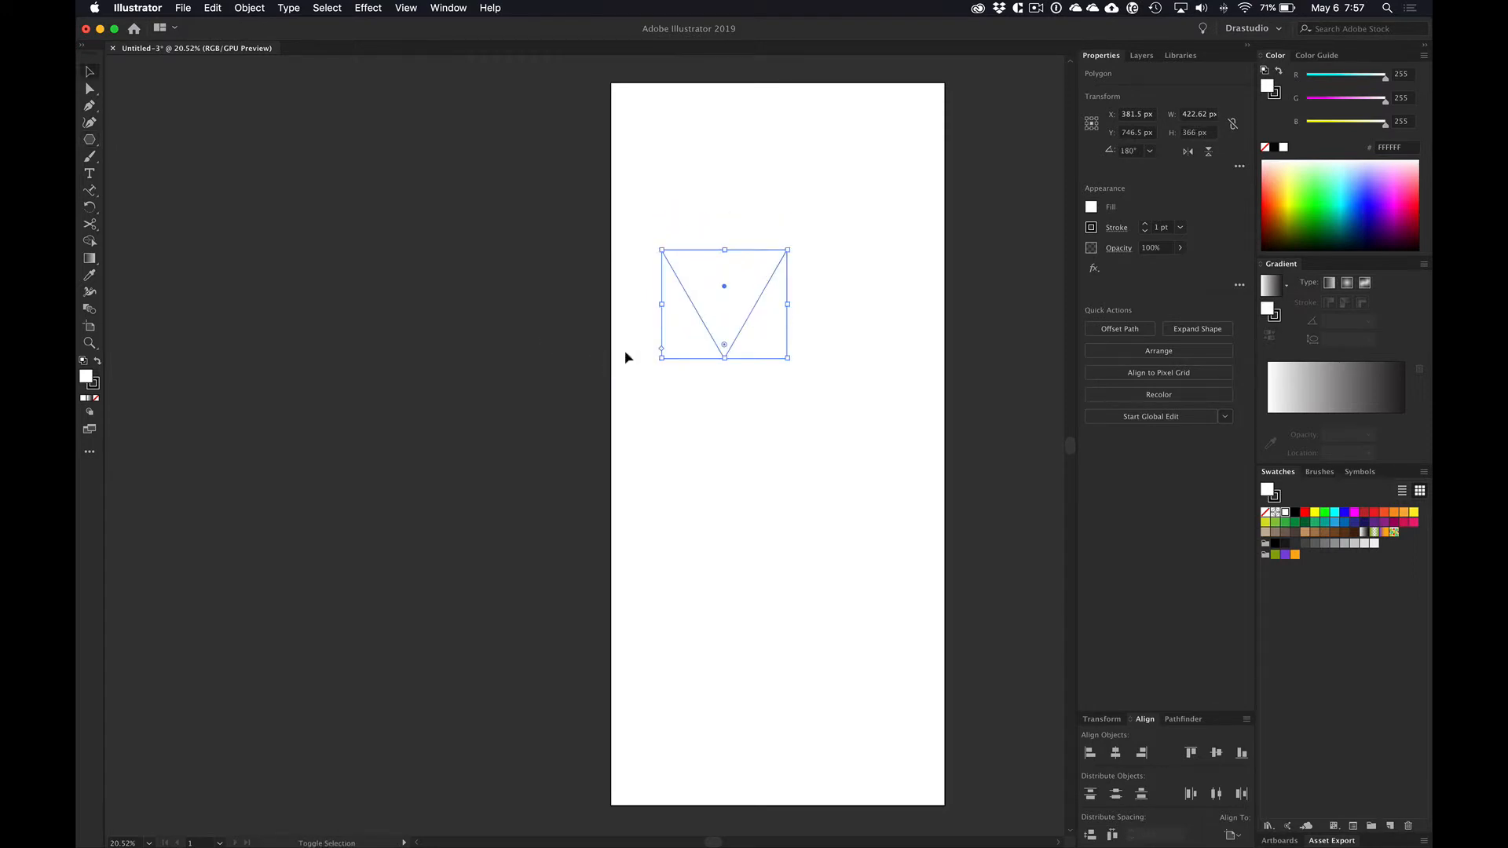
Step: Give the triangle a black fill with no stroke and copy it
key(x)
key(shift+x)
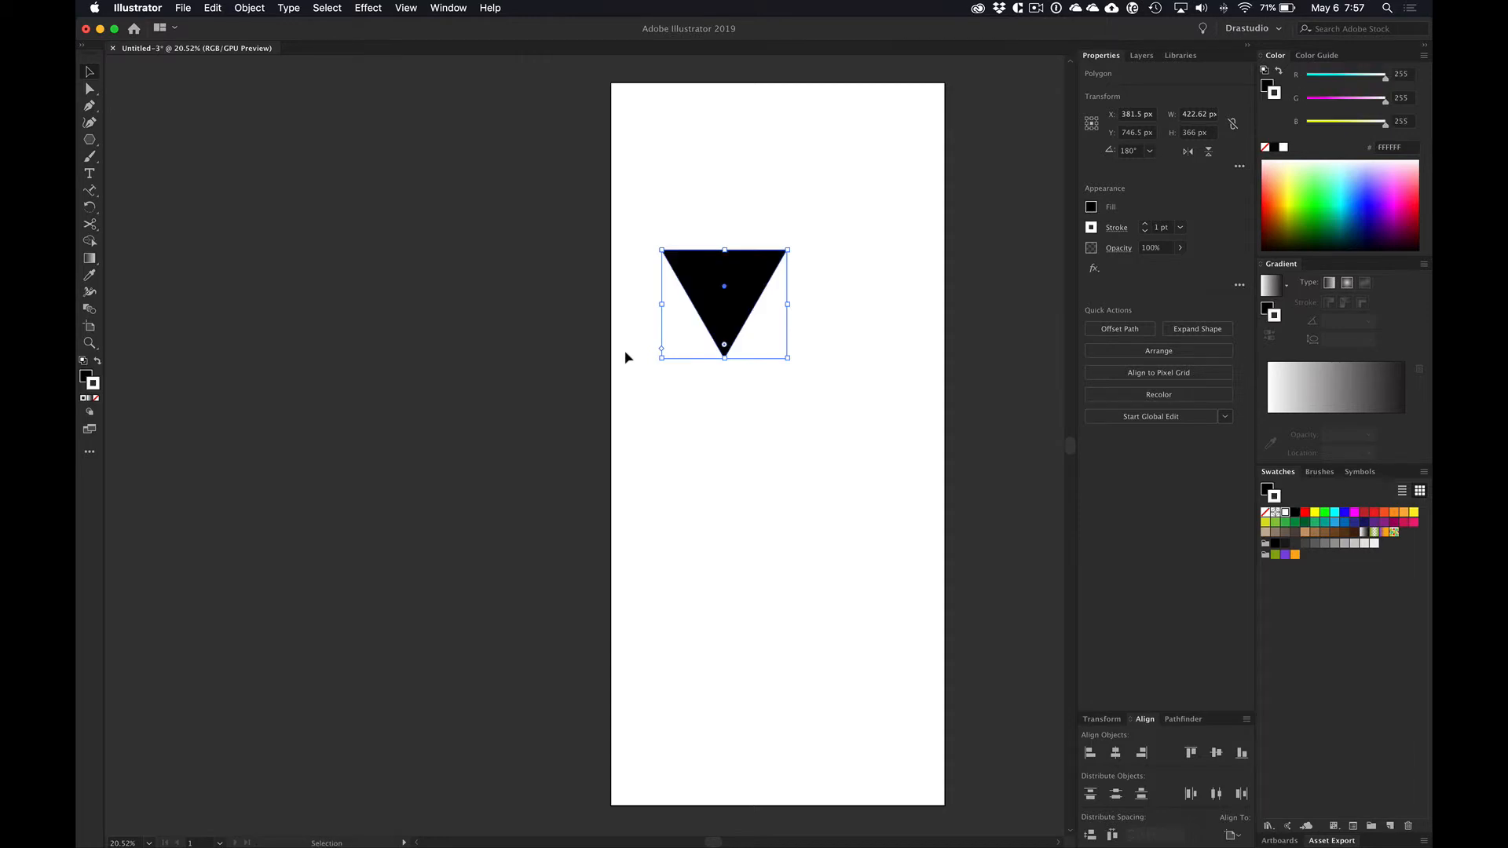
key(slash)
key(a)
Step: Switch to Adobe XD, paste the black triangle, and scale it to about 8.95 × 7.75 beside the original's first What's New arrow
key(super+Tab)
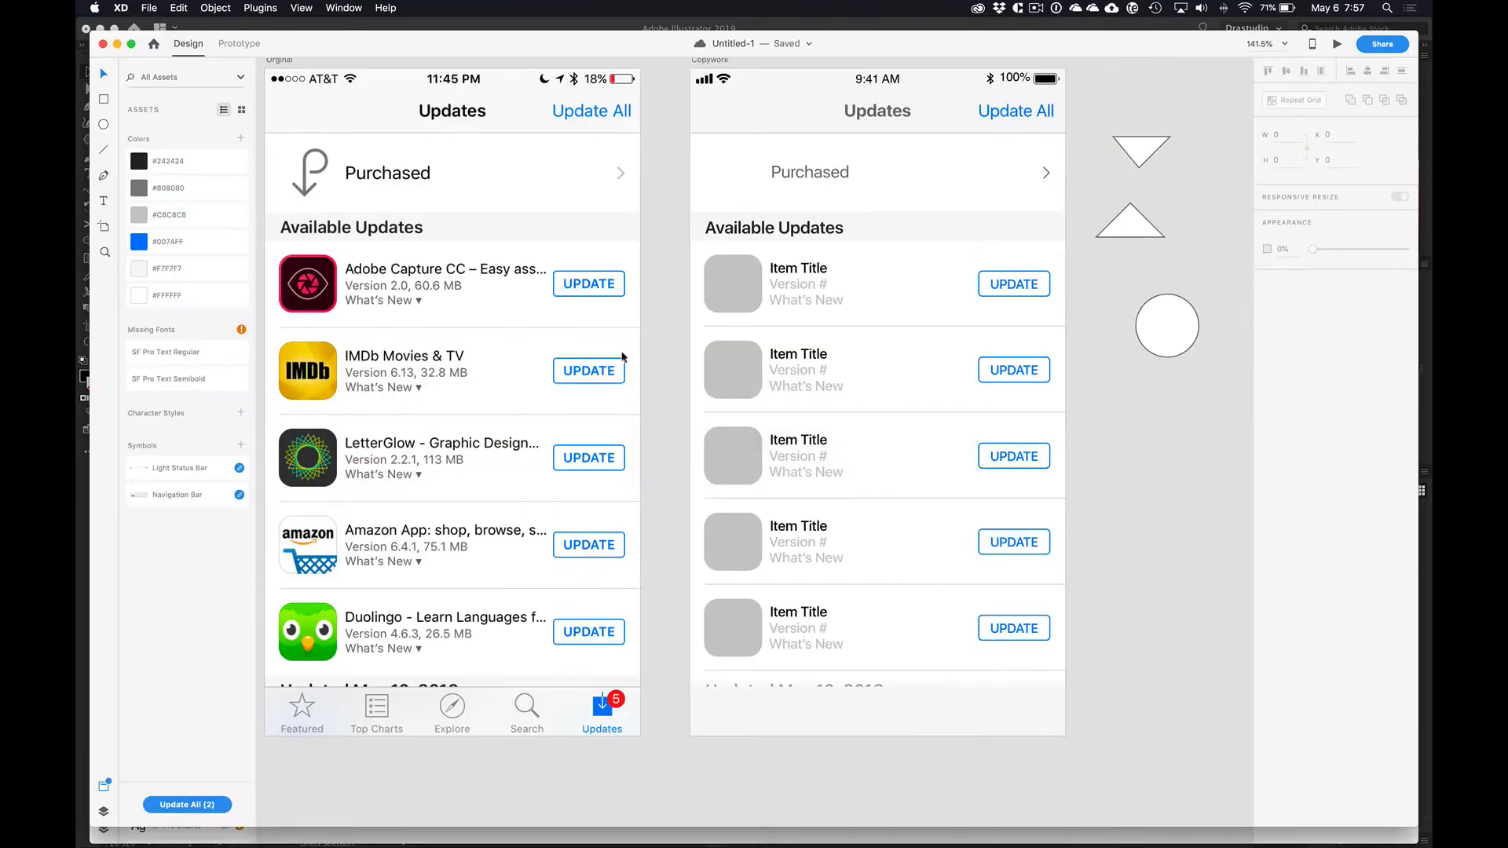
key(super+v)
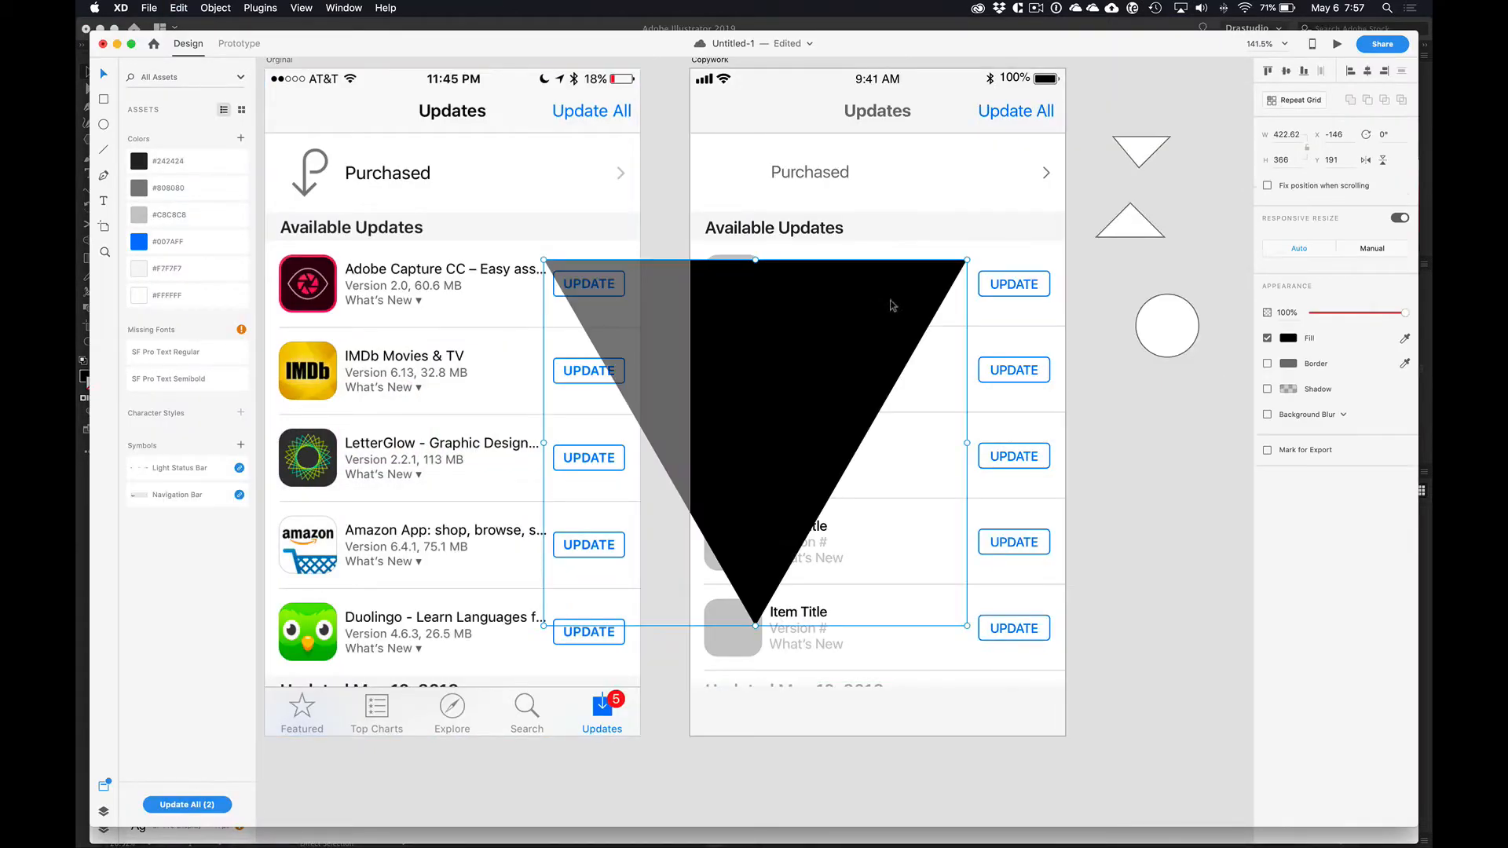
drag(968, 258, 432, 303)
key(Escape)
scroll(369, 272, up, 10)
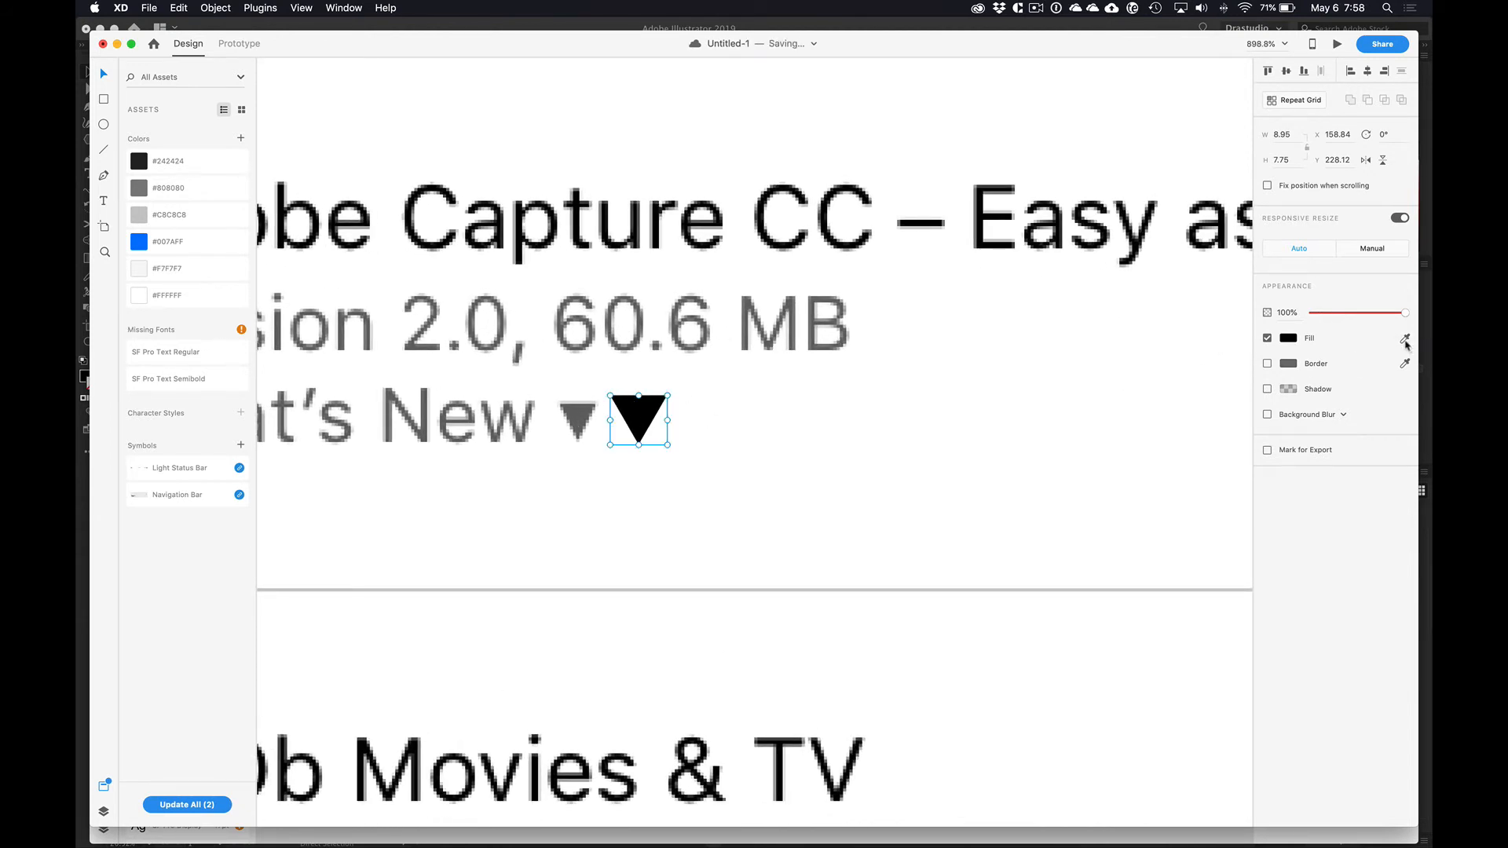
Step: Sample the original arrow's gray as the triangle's fill and nudge the triangle to X 157.84, Y 229.12
click(1406, 339)
click(576, 410)
key(Left)
key(Down)
key(Left)
key(Right)
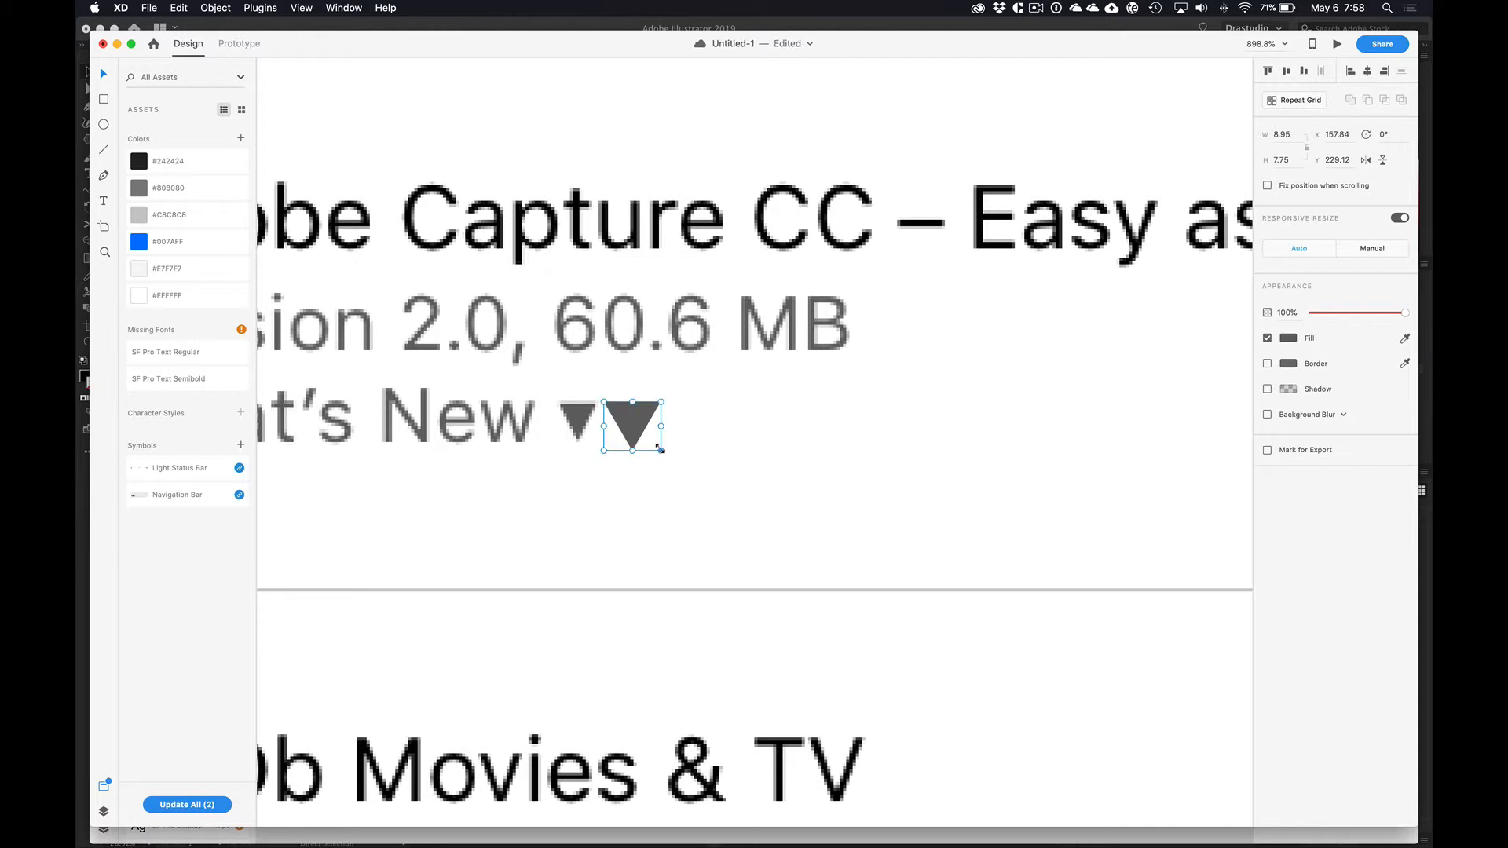
Step: Scale the gray triangle down to about 6.67 × 5.77 and cut it from the Original artboard
drag(662, 450, 646, 438)
key(Escape)
key(super+0)
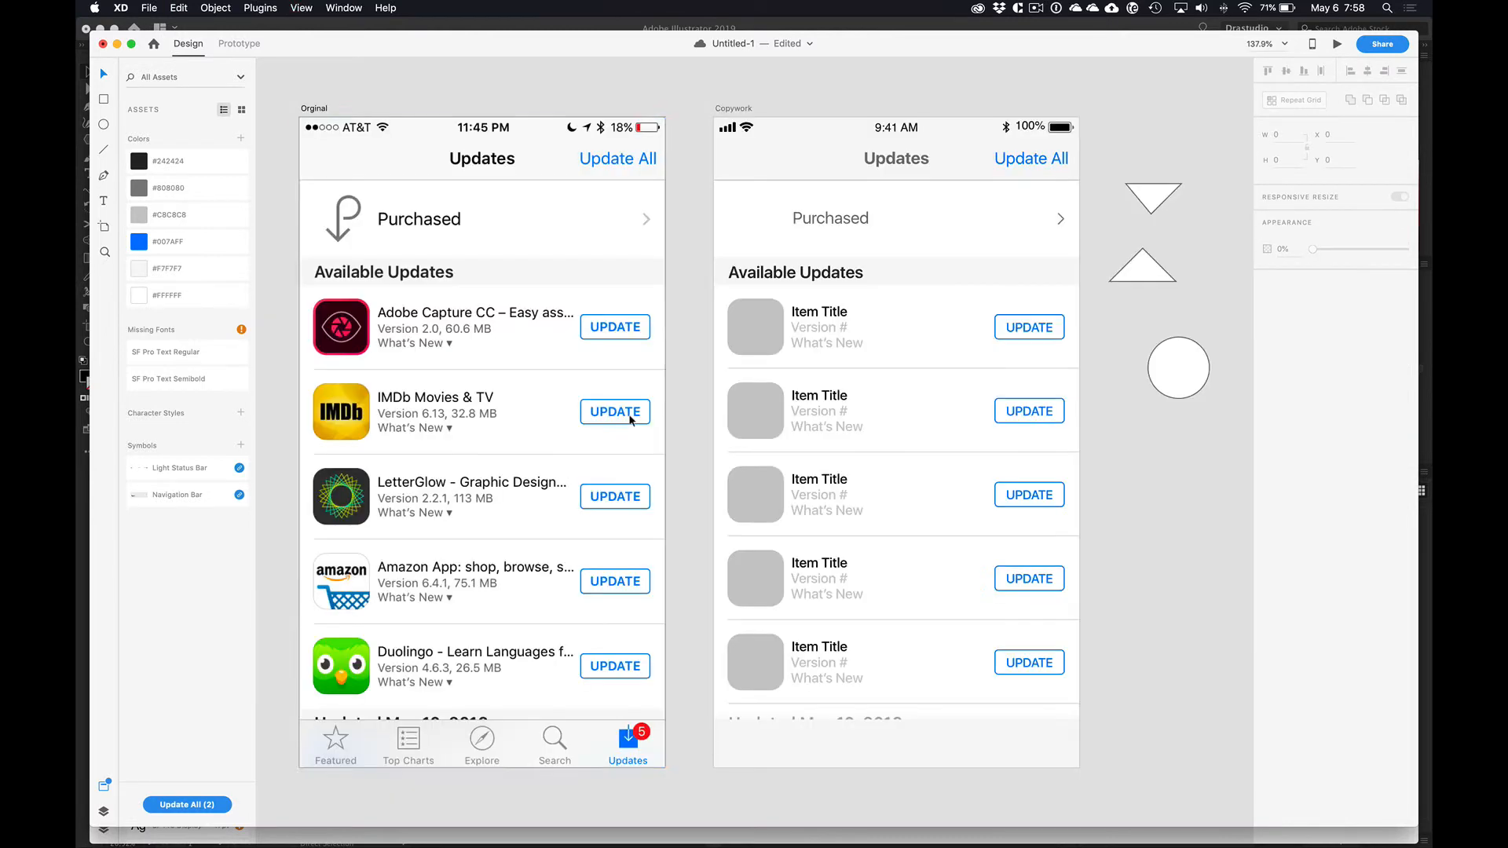
Step: Paste the gray triangle into the first Repeat Grid row and place it just after What's New at X 156.84, Y 228.12
double_click(778, 305)
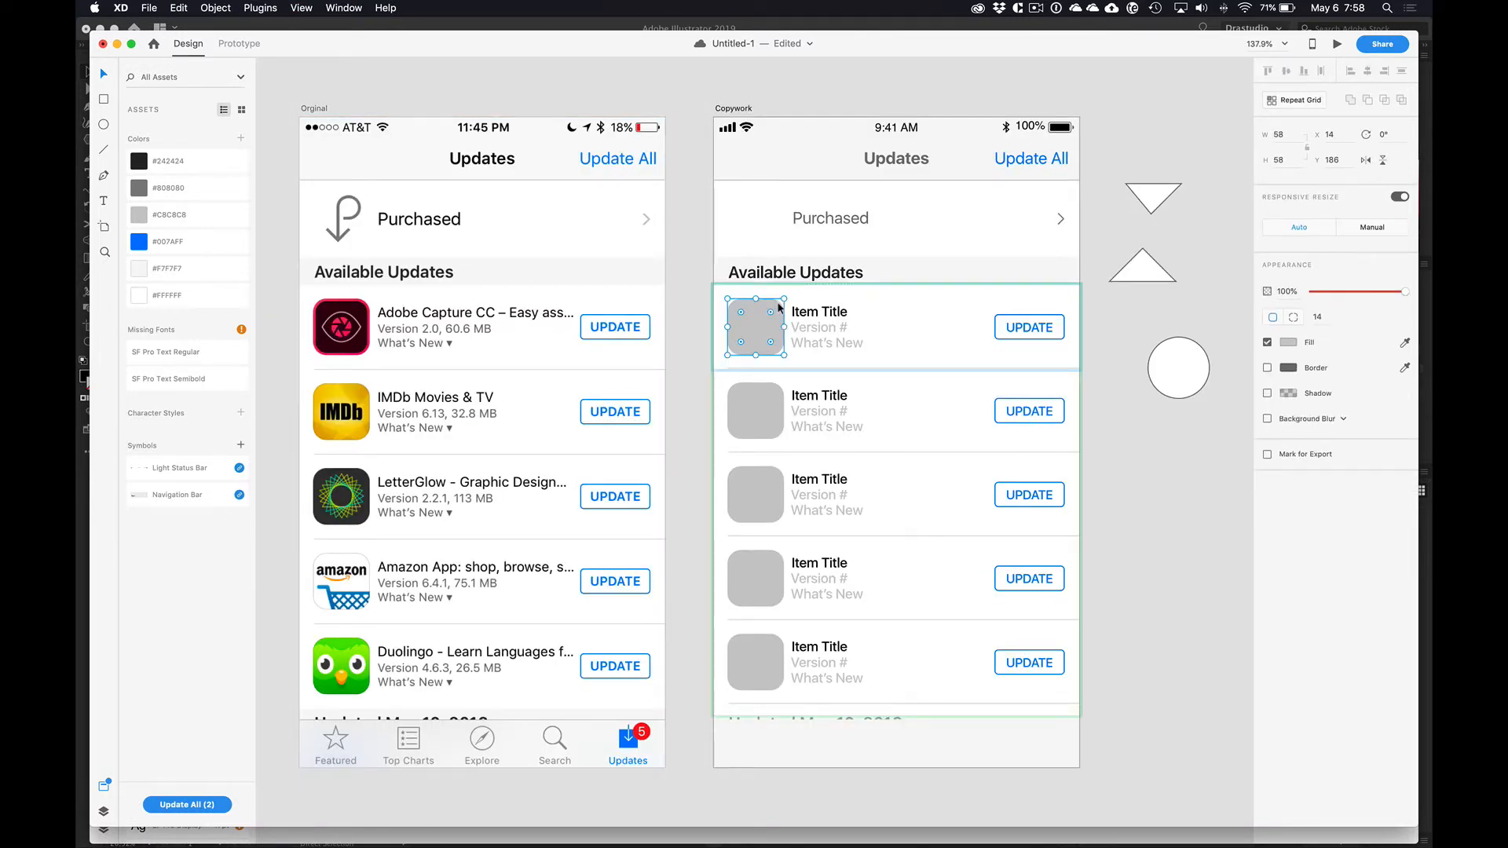
key(super+v)
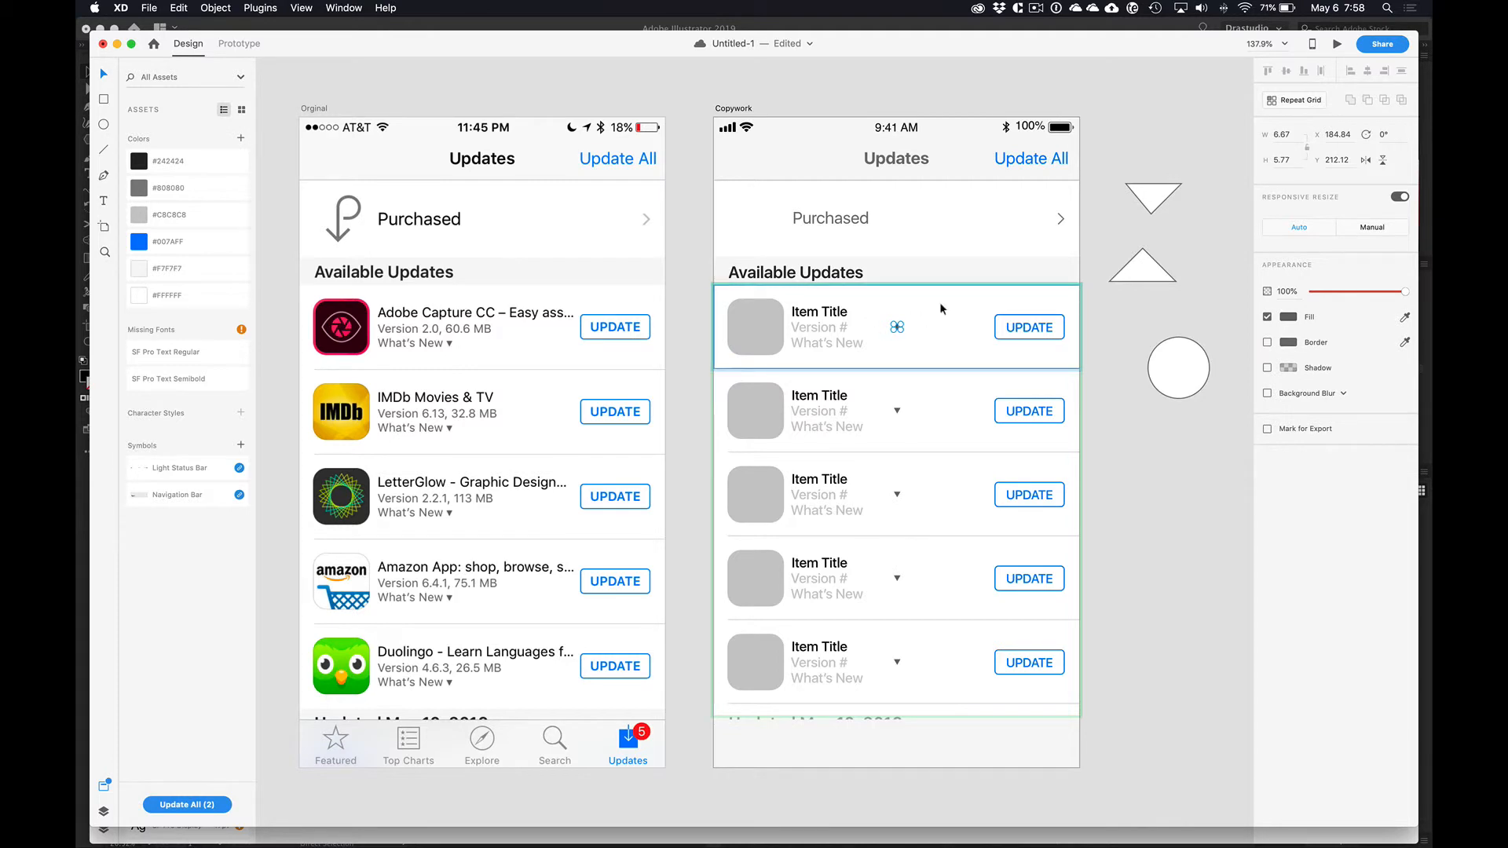
key(shift+Left)
key(shift+Left)
key(shift+Left)
key(shift+Left)
key(shift+Down)
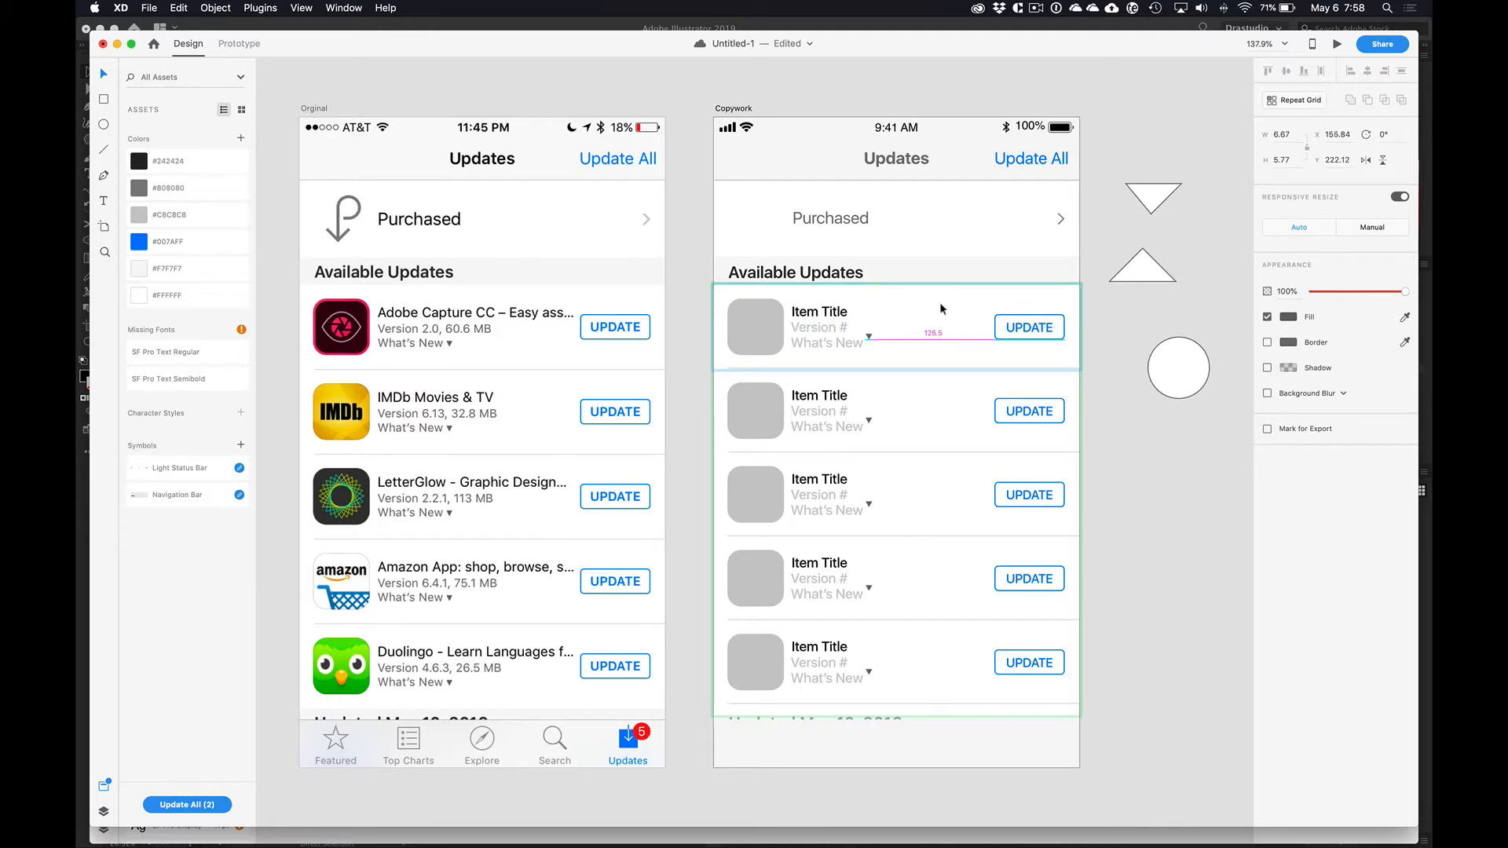
key(Down)
key(Down)
key(Down)
key(Down)
key(Down)
key(Down)
key(shift+Right)
key(Right)
key(Right)
Step: Save the triangle's gray as a color asset below #242424 and apply it to the Version # and What's New text
click(242, 139)
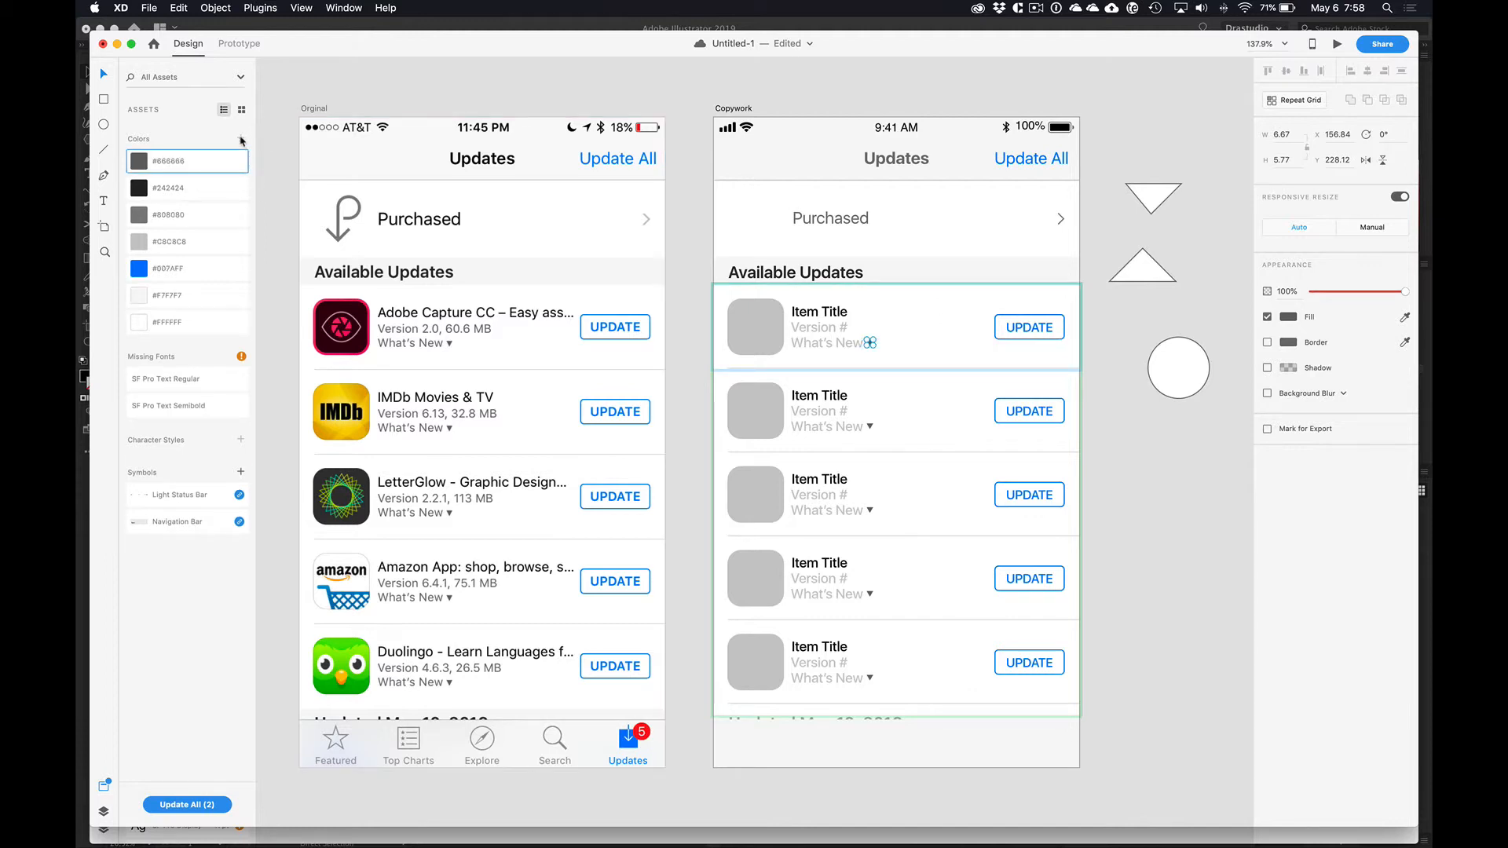
drag(188, 167, 190, 201)
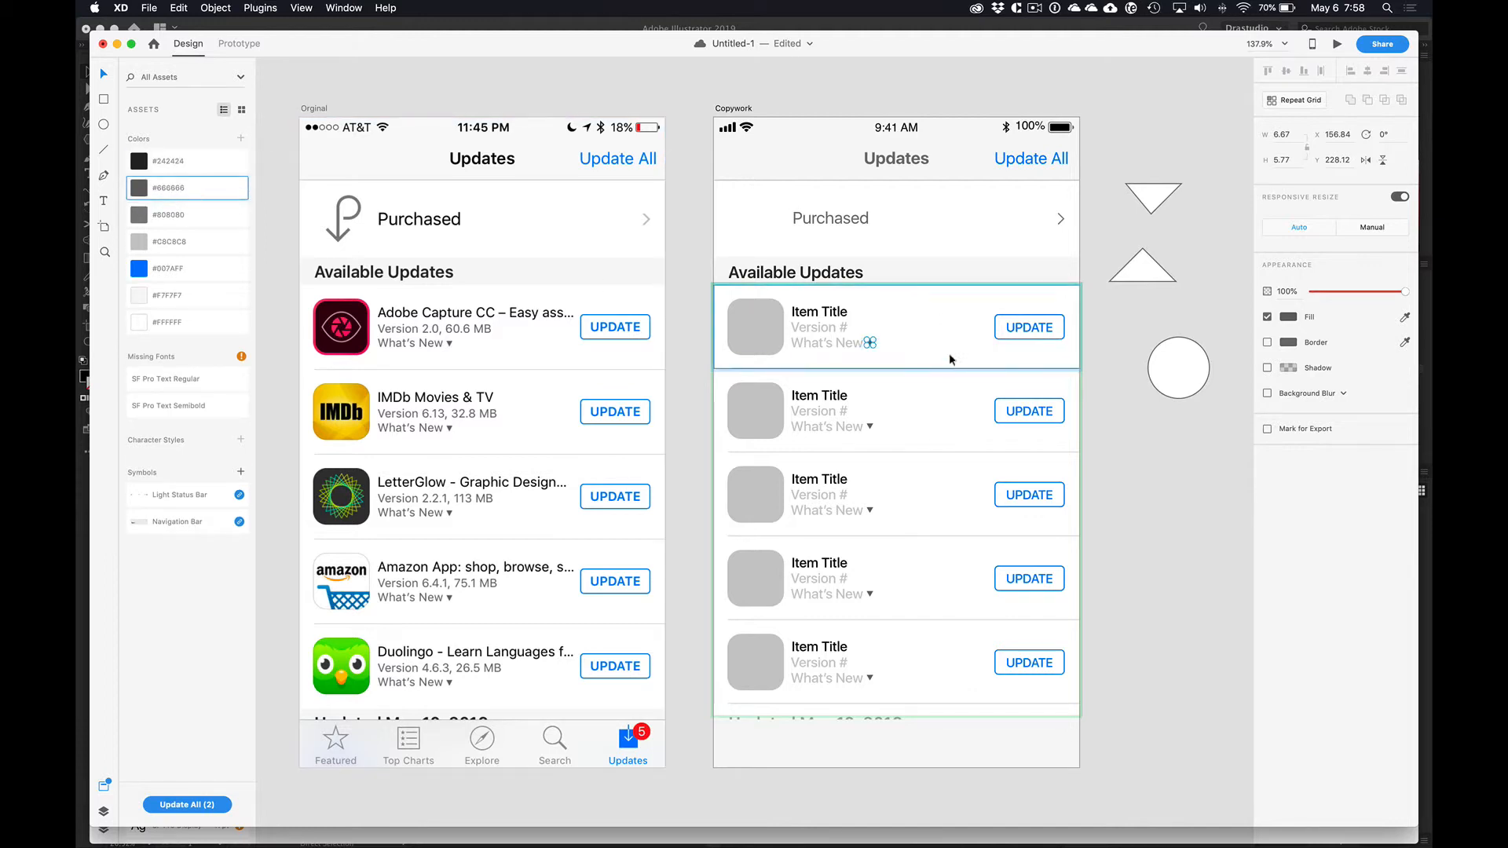
click(831, 343)
click(196, 189)
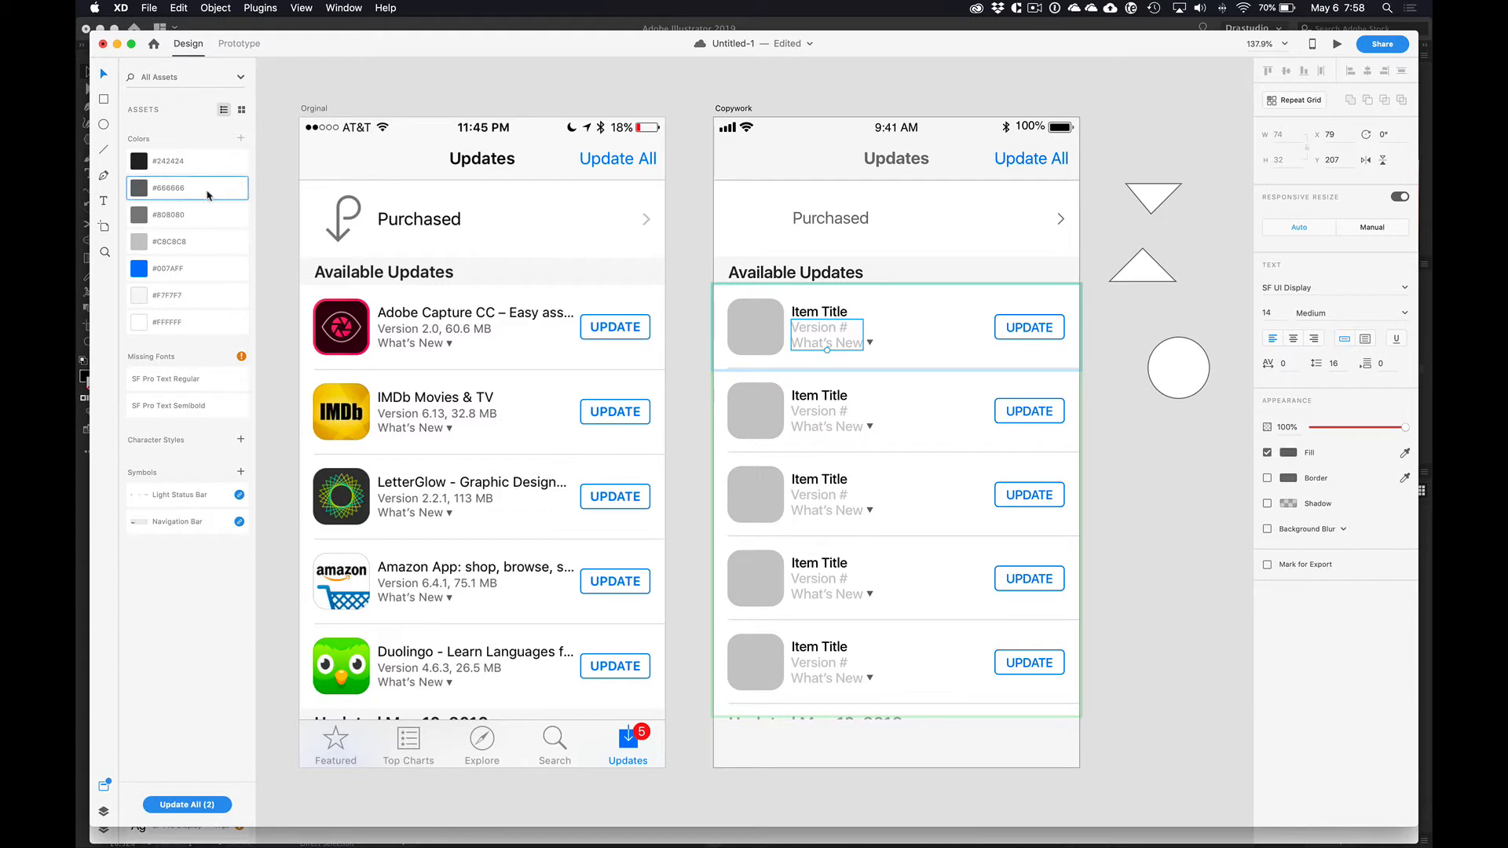
scroll(942, 315, right, 1)
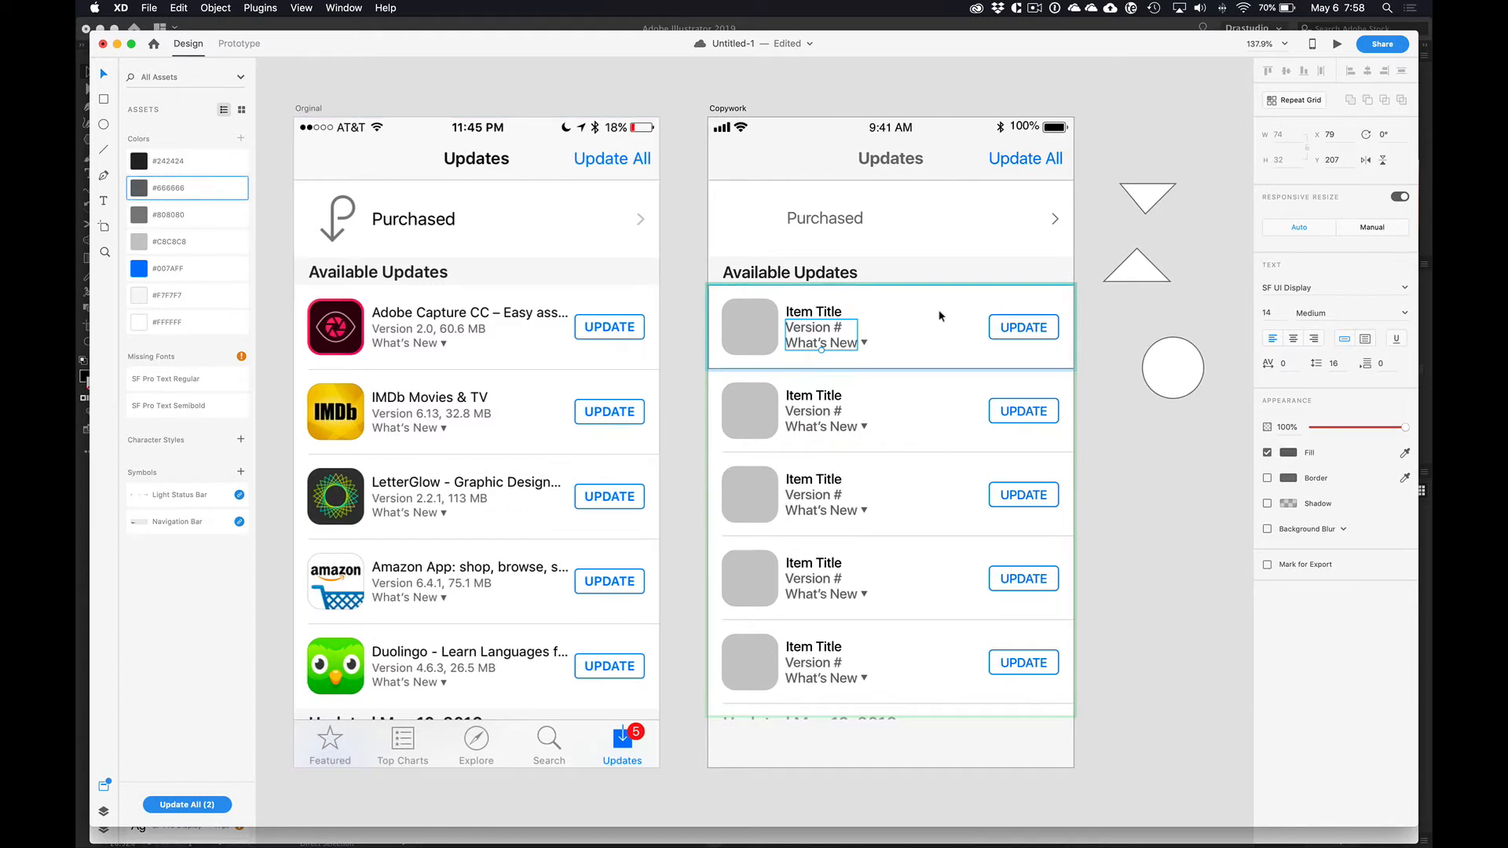
Step: Sample the gray of the original's first What's New text as the fill of the Version # and What's New text
click(1405, 453)
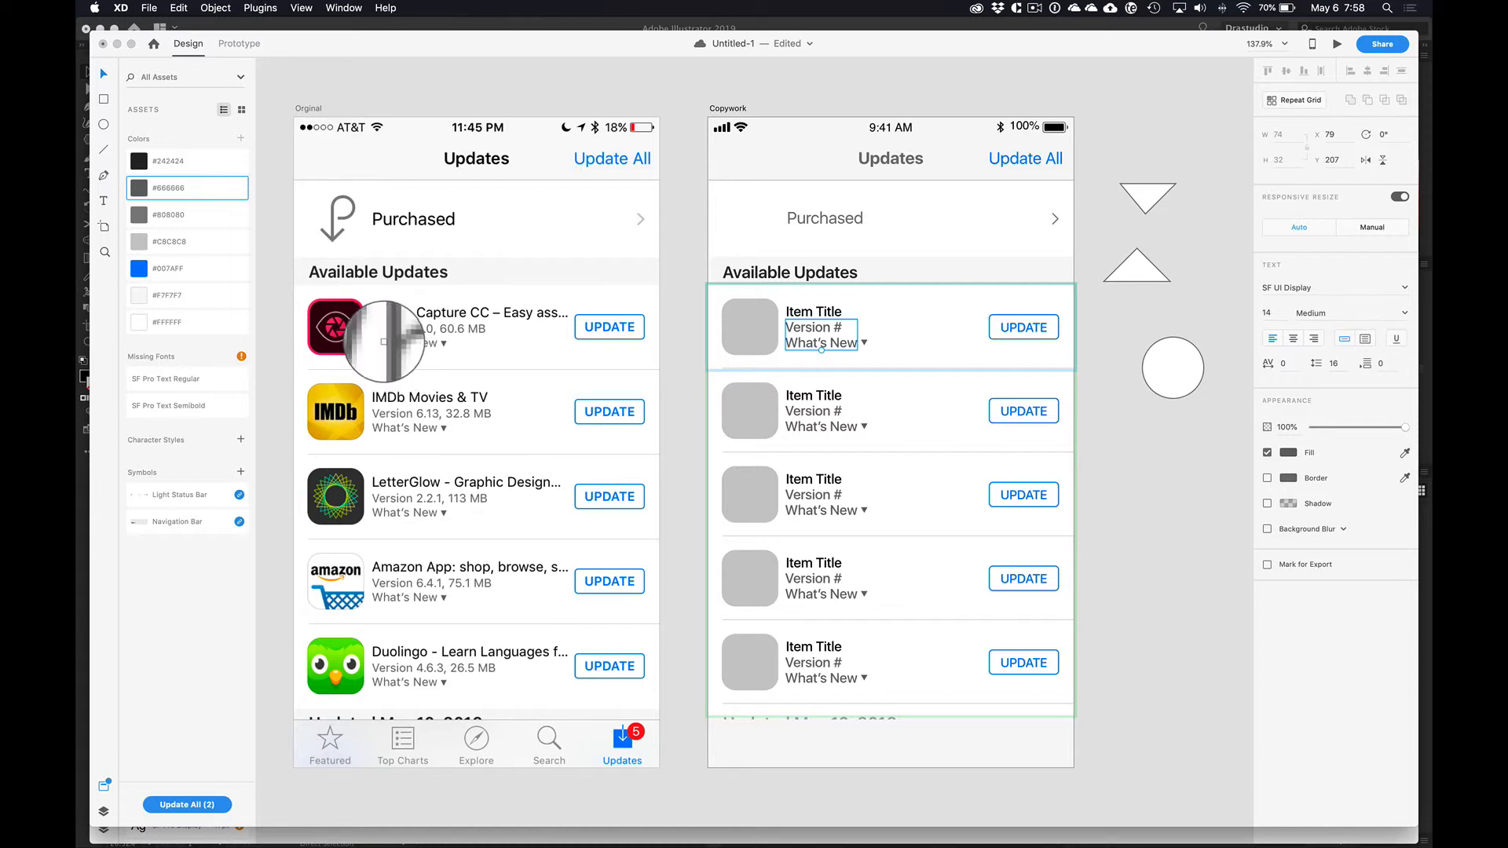
click(385, 344)
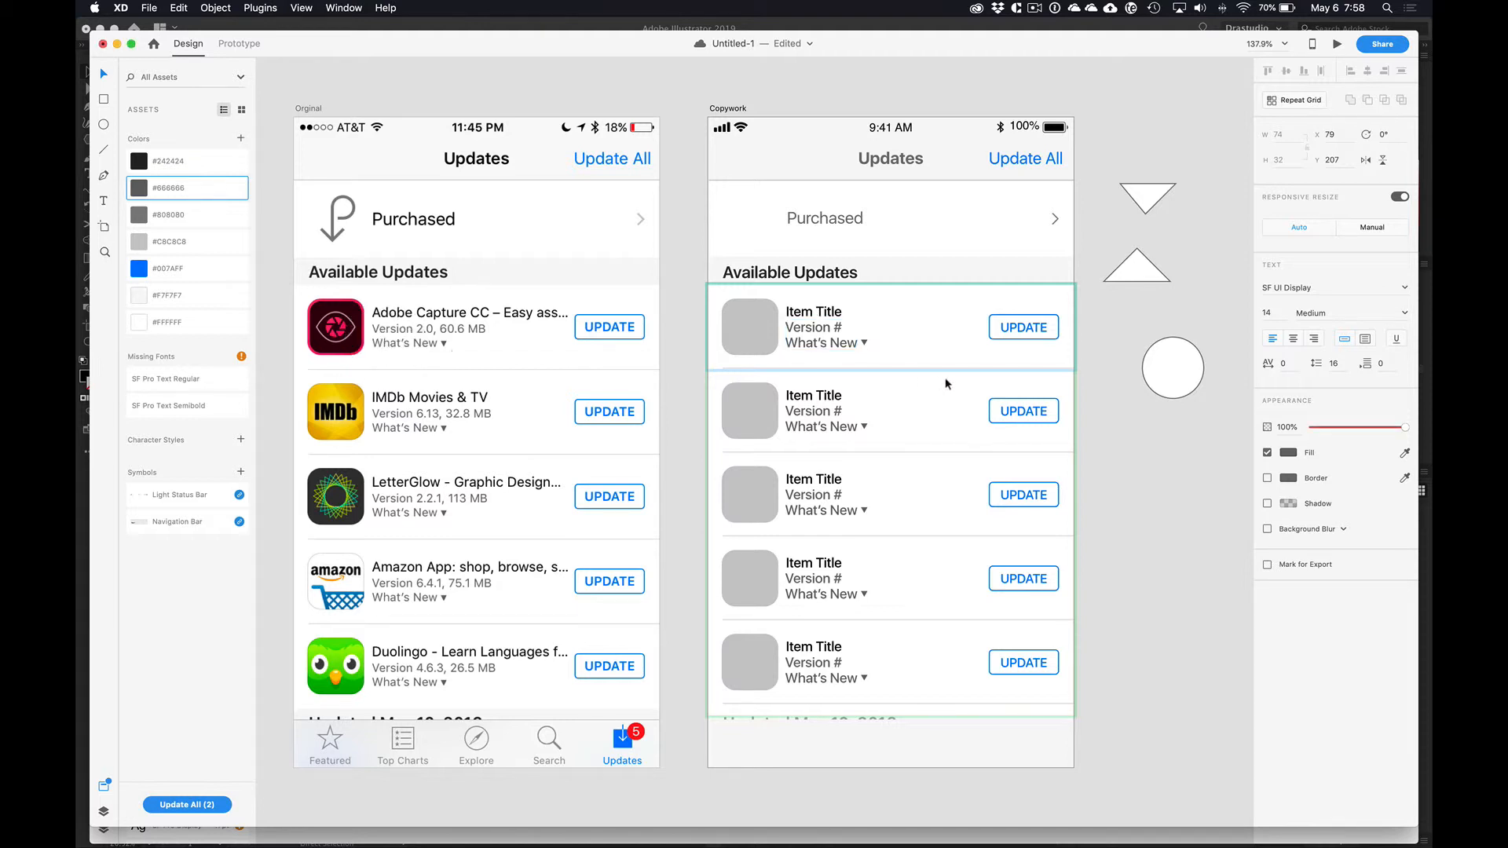
click(1122, 476)
Step: Fine-tune the vertical position of the small triangle after What's New in the first Repeat Grid row
double_click(865, 343)
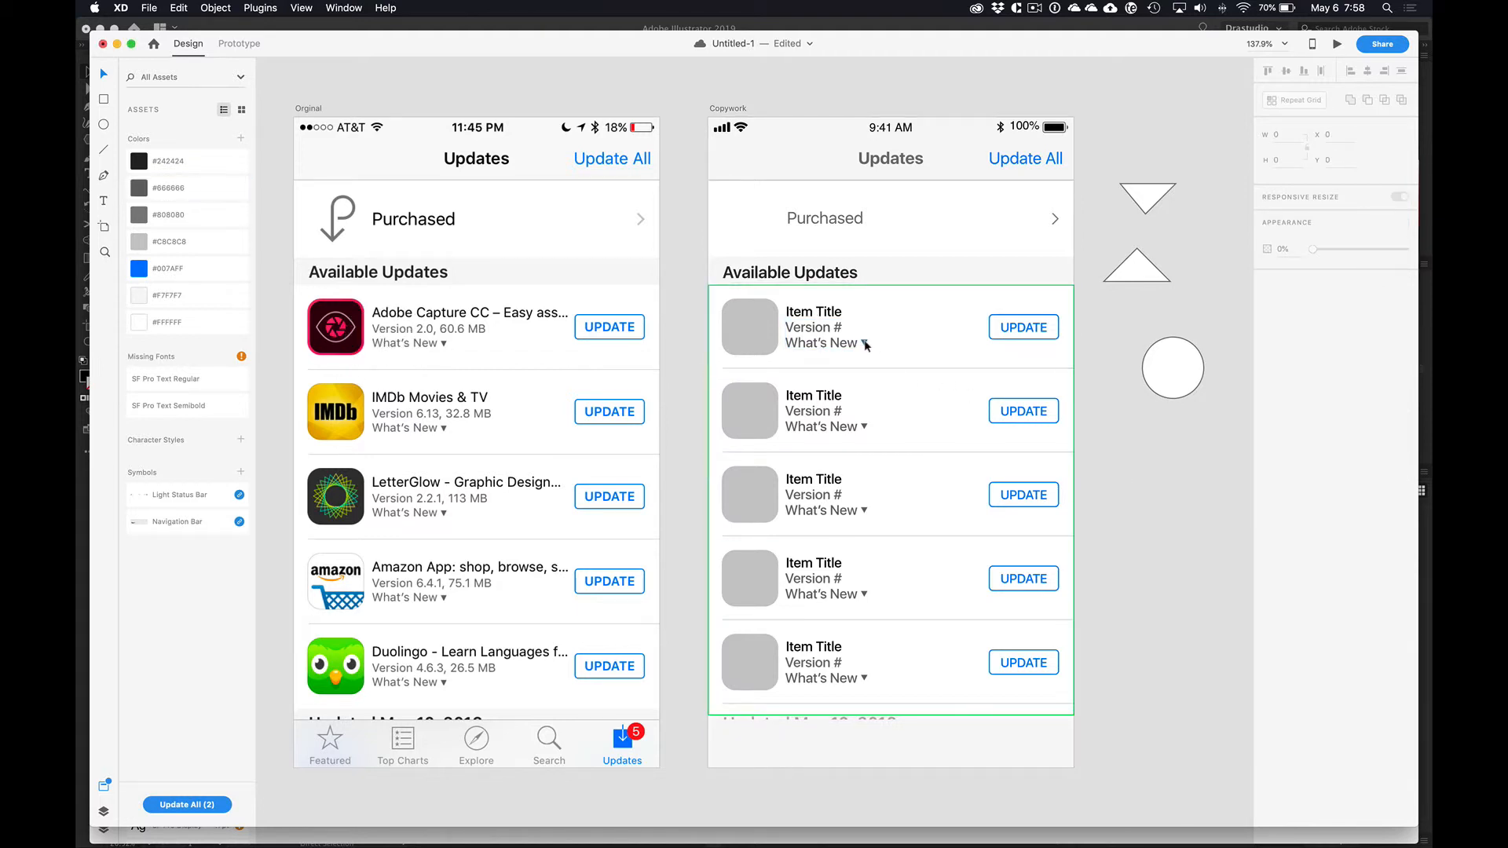
key(Down)
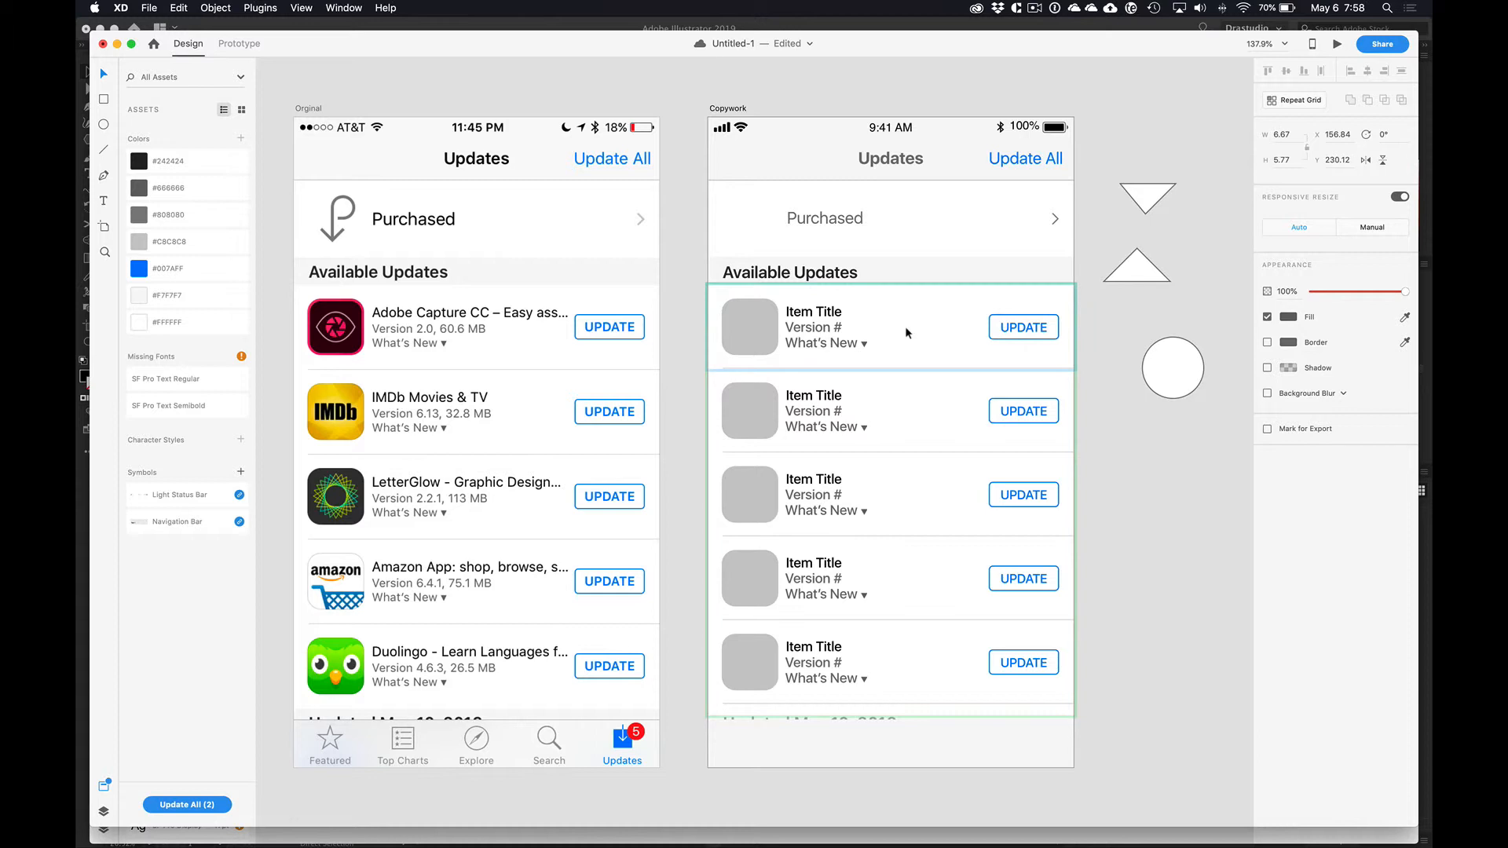
key(Up)
Step: Delete the two practice triangles and the circle from the pasteboard beside the Copywork artboard
click(1173, 464)
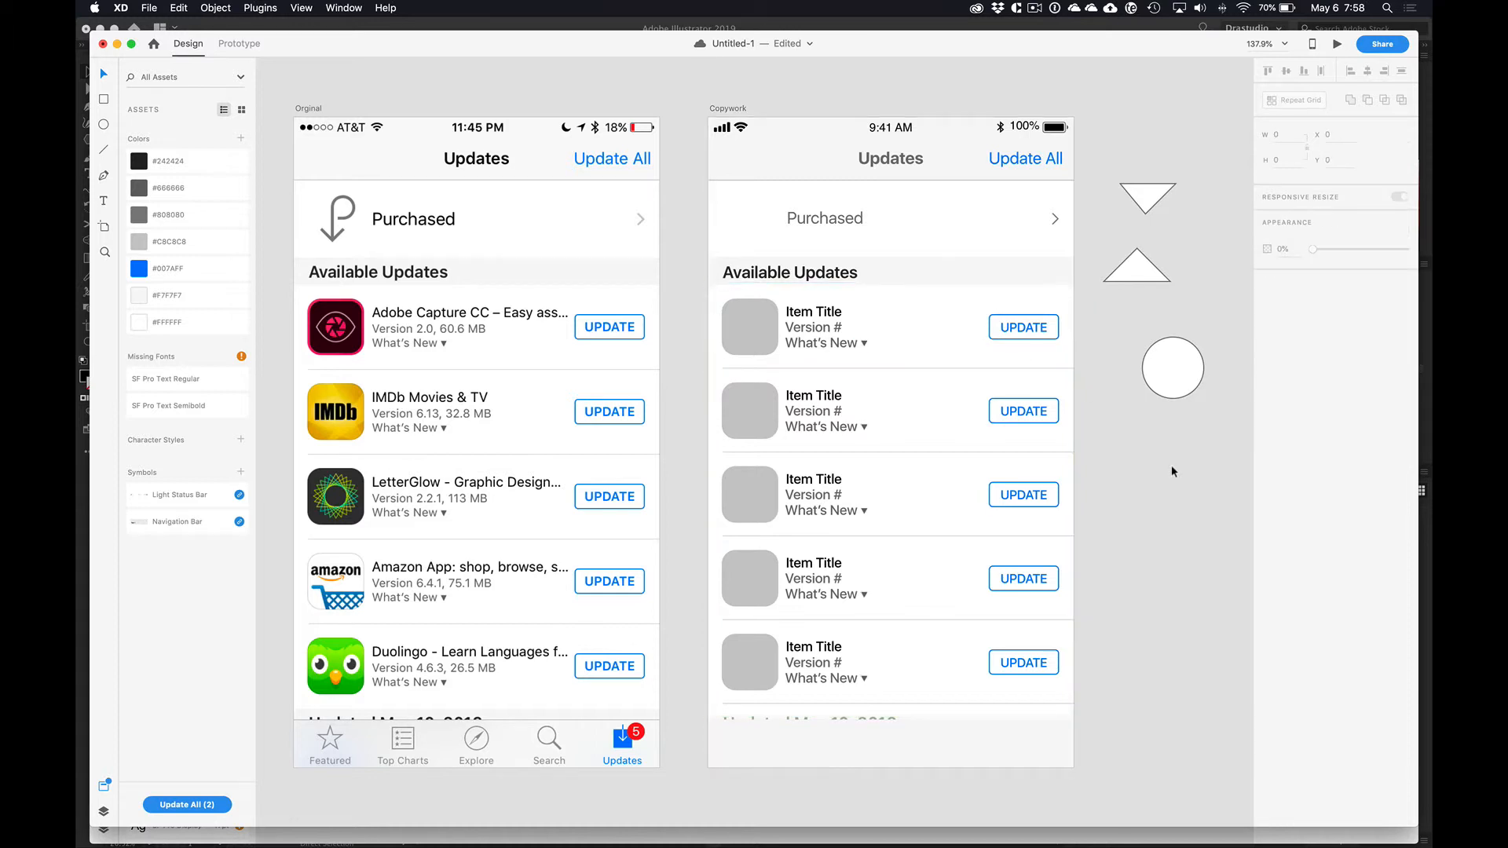
drag(1184, 423, 1100, 180)
key(Delete)
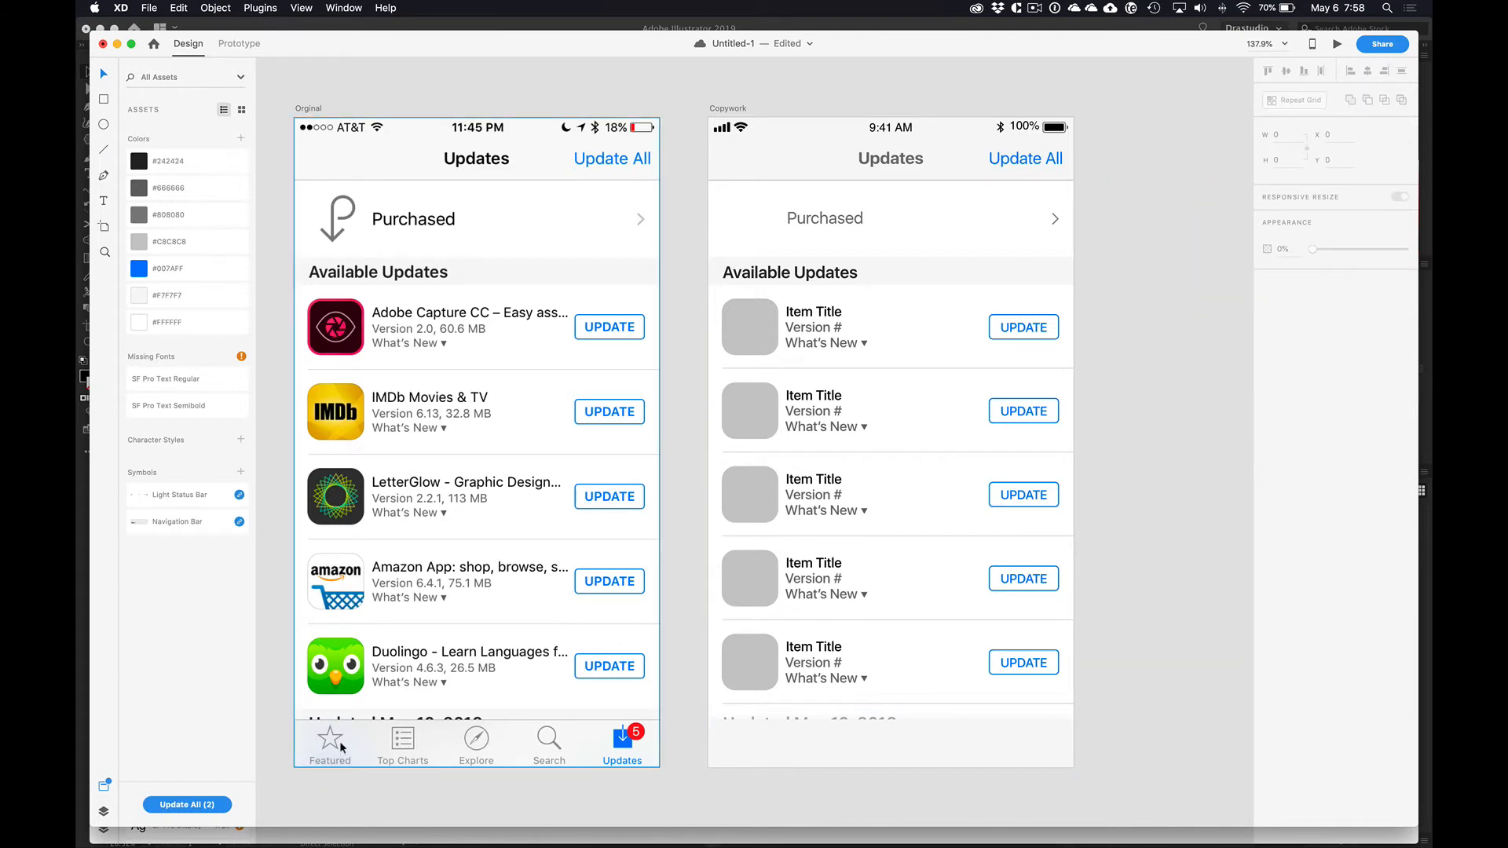
Step: Switch to Illustrator and draw a filled five-pointed star about 834 px wide and 793 px high below the black triangle
key(super+Tab)
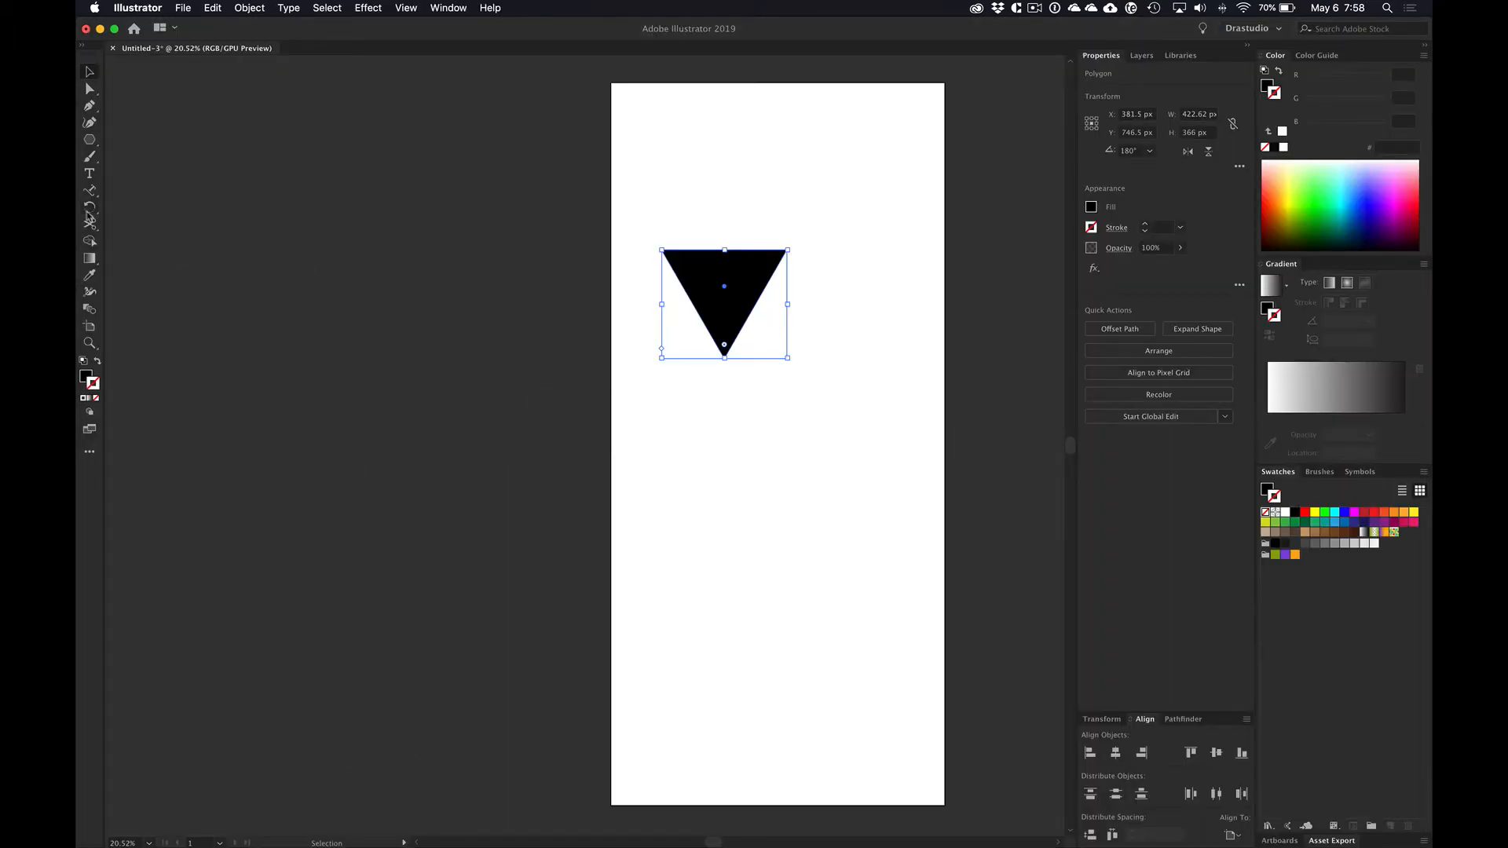
drag(89, 139, 157, 191)
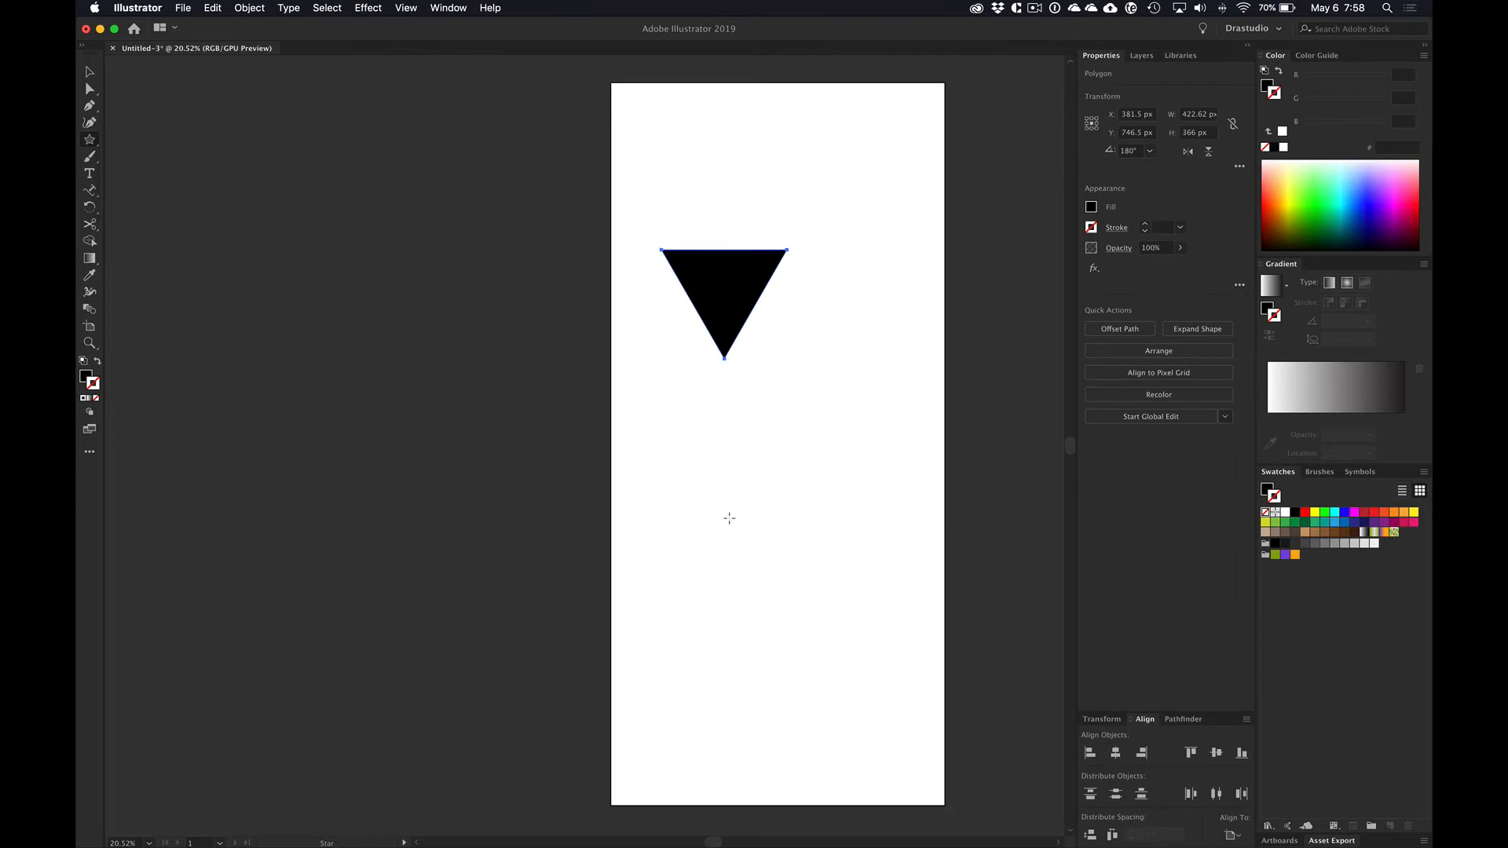
drag(715, 509, 786, 625)
key(super+z)
drag(730, 531, 794, 644)
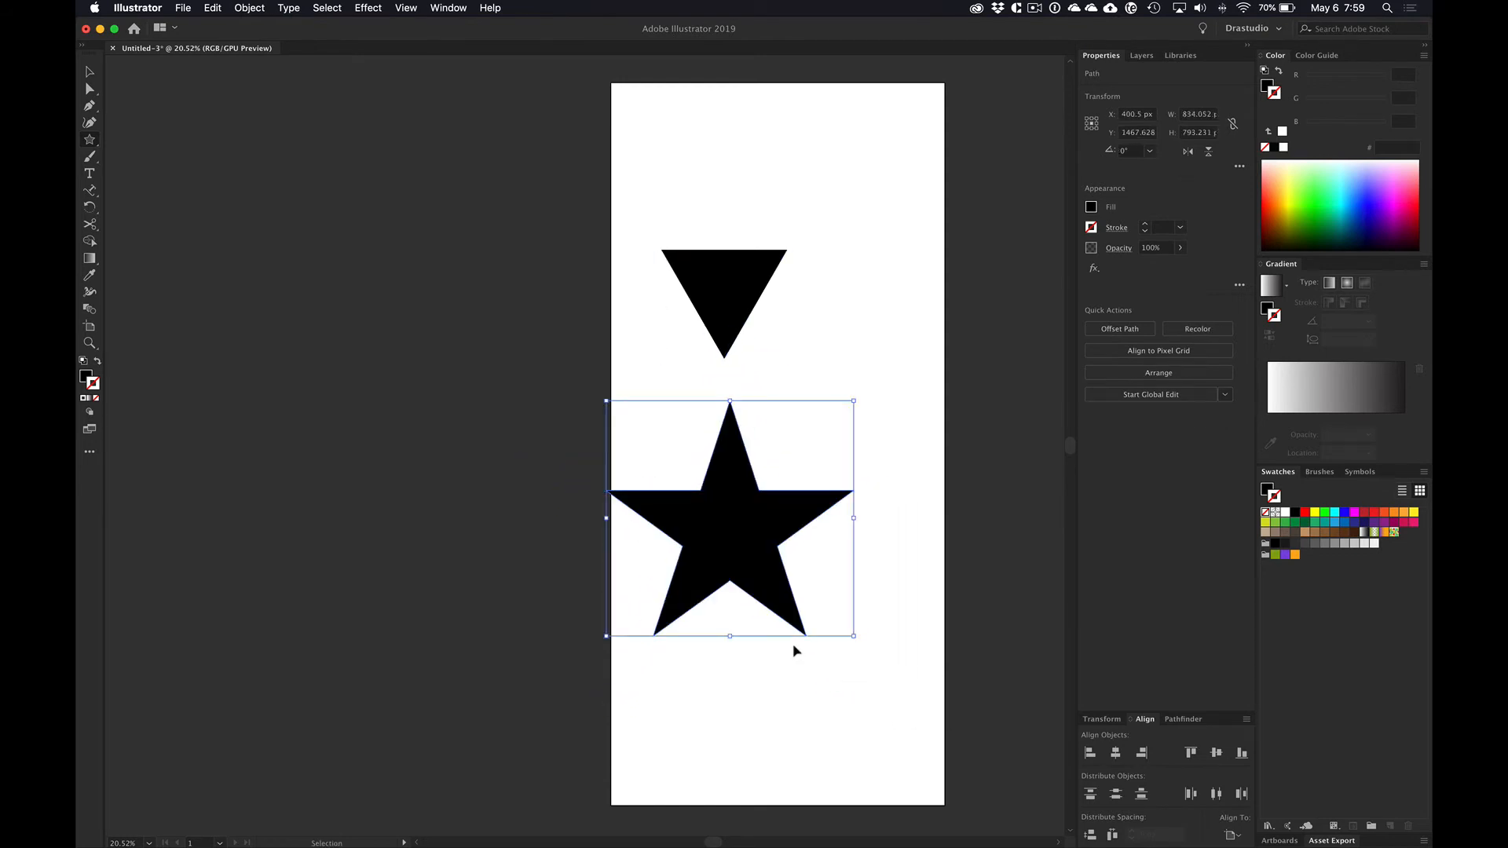
Step: Switch to Chrome and search Iconfinder for "search" icons
key(super+Tab)
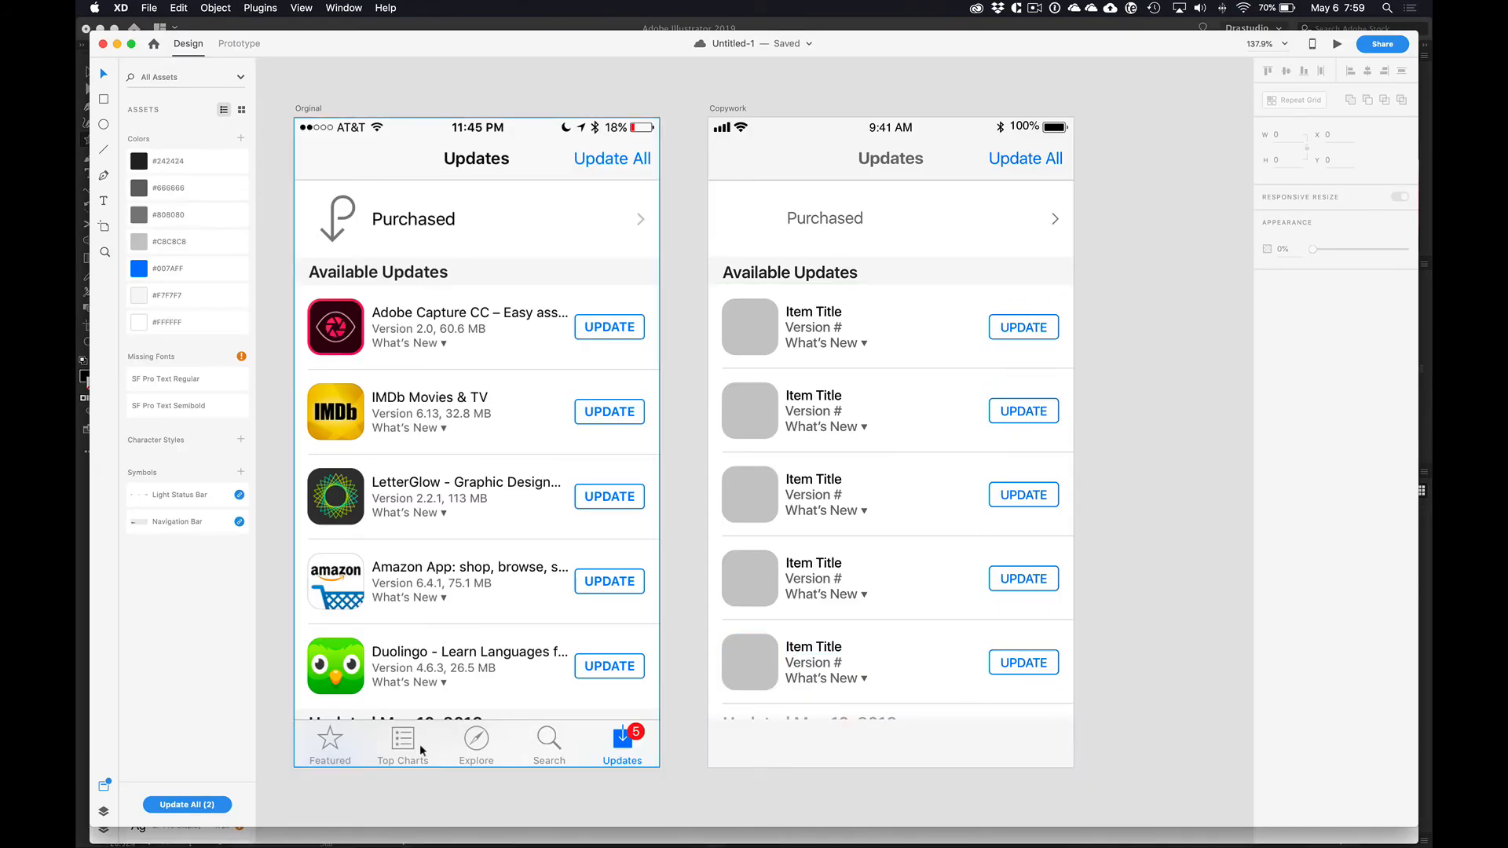
key(super+Tab)
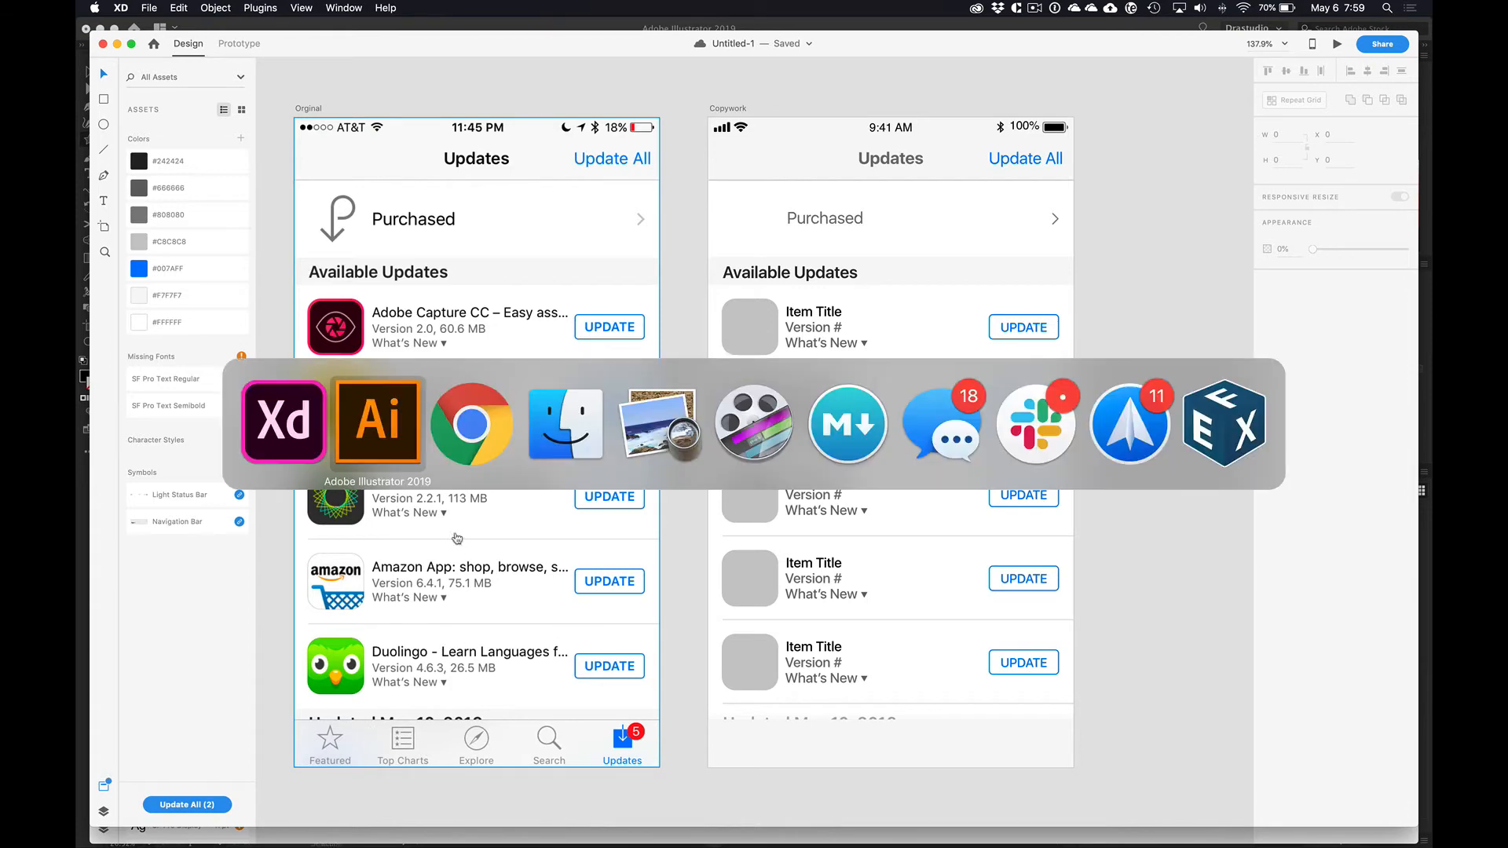
click(484, 464)
scroll(566, 196, down, 1)
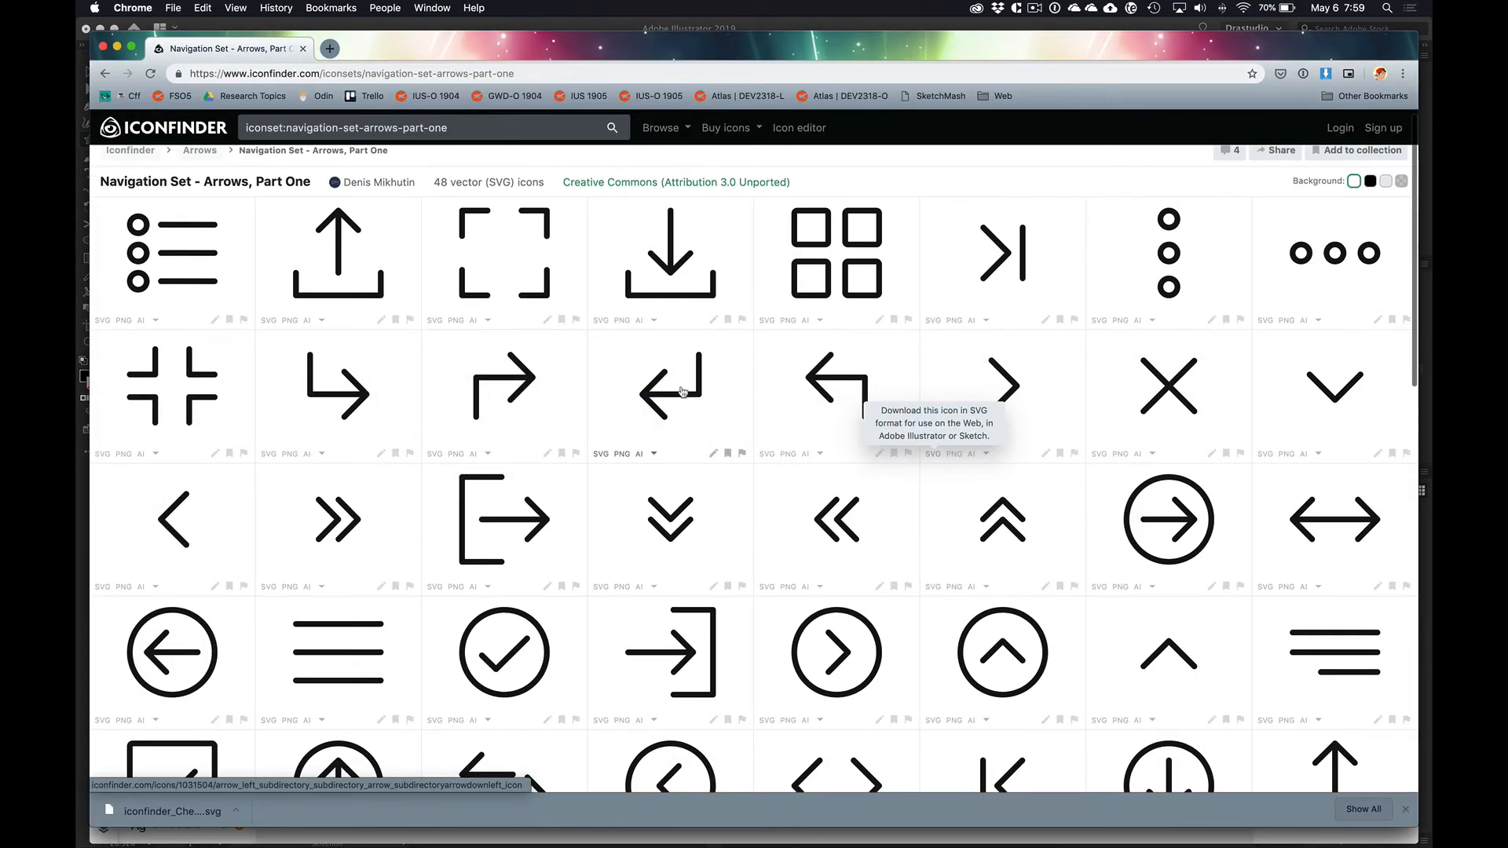
click(493, 134)
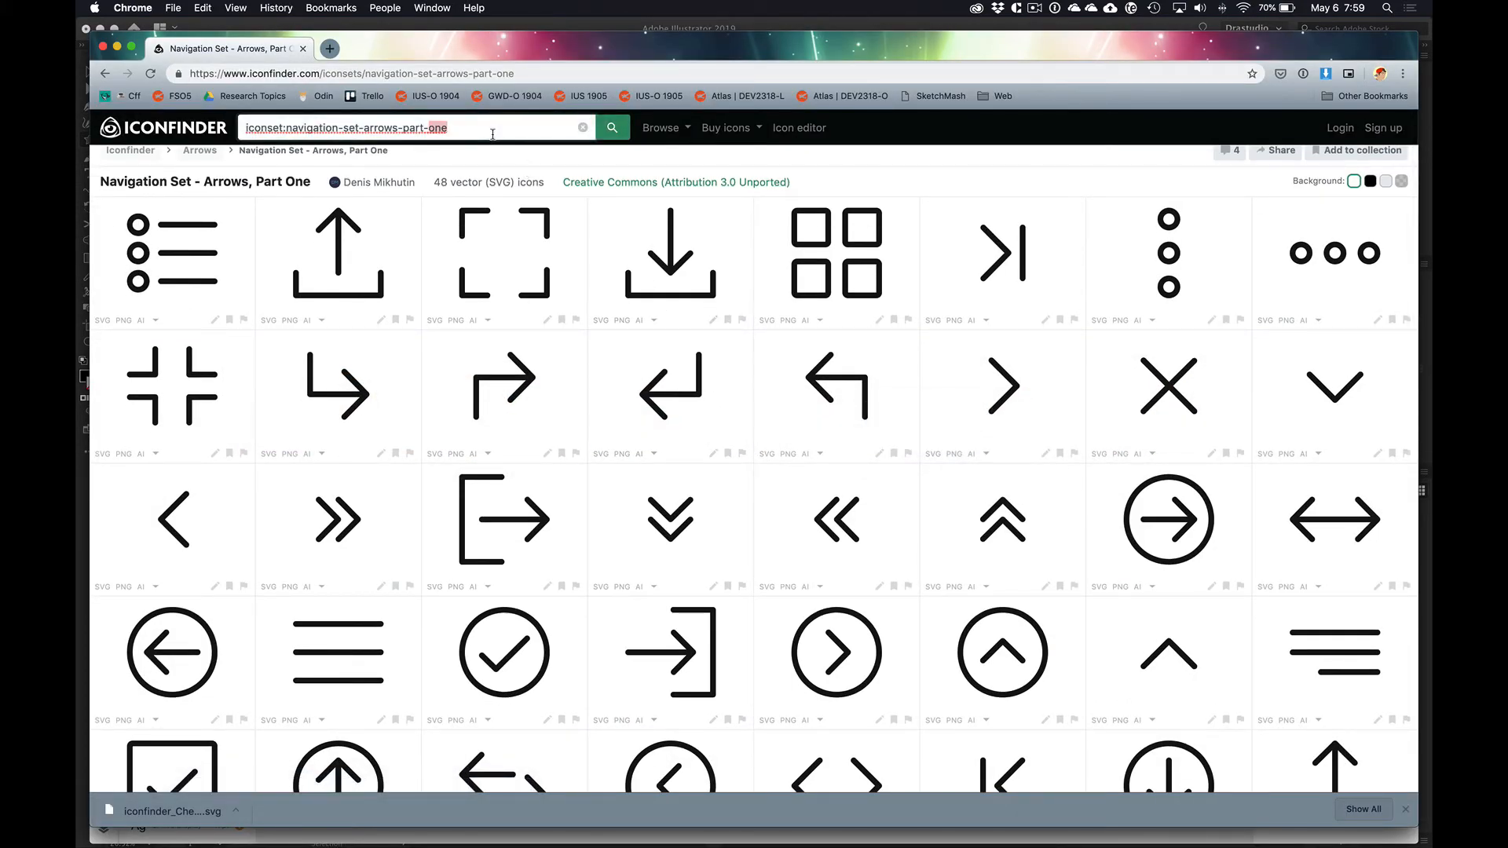
key(super+a)
text(search)
key(Return)
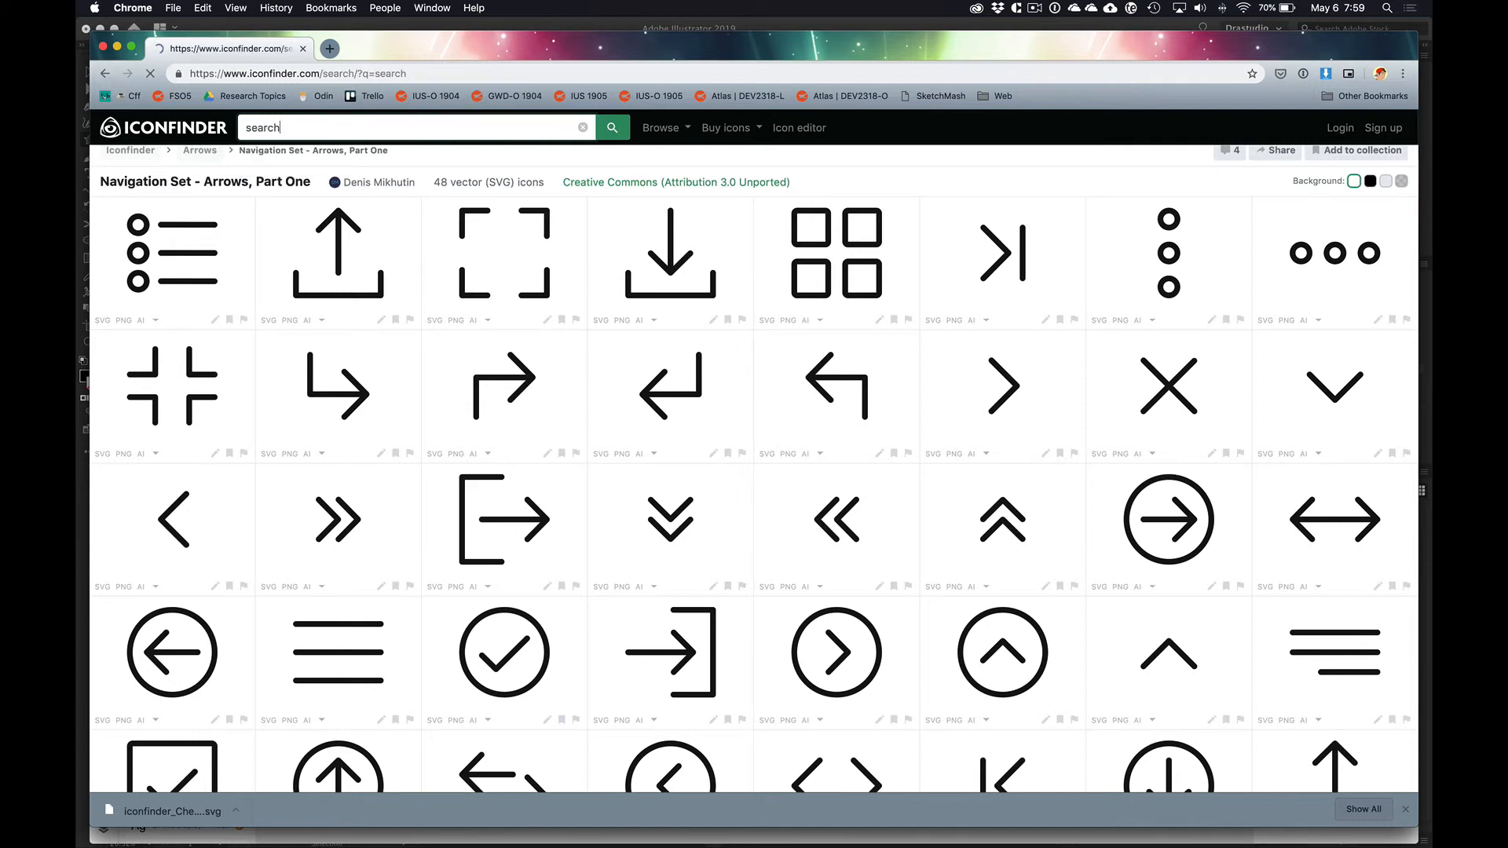
Step: Pick a thin-outline magnifier icon by Ionicons from the results, open its full icon set and look through the icons
scroll(684, 588, down, 5)
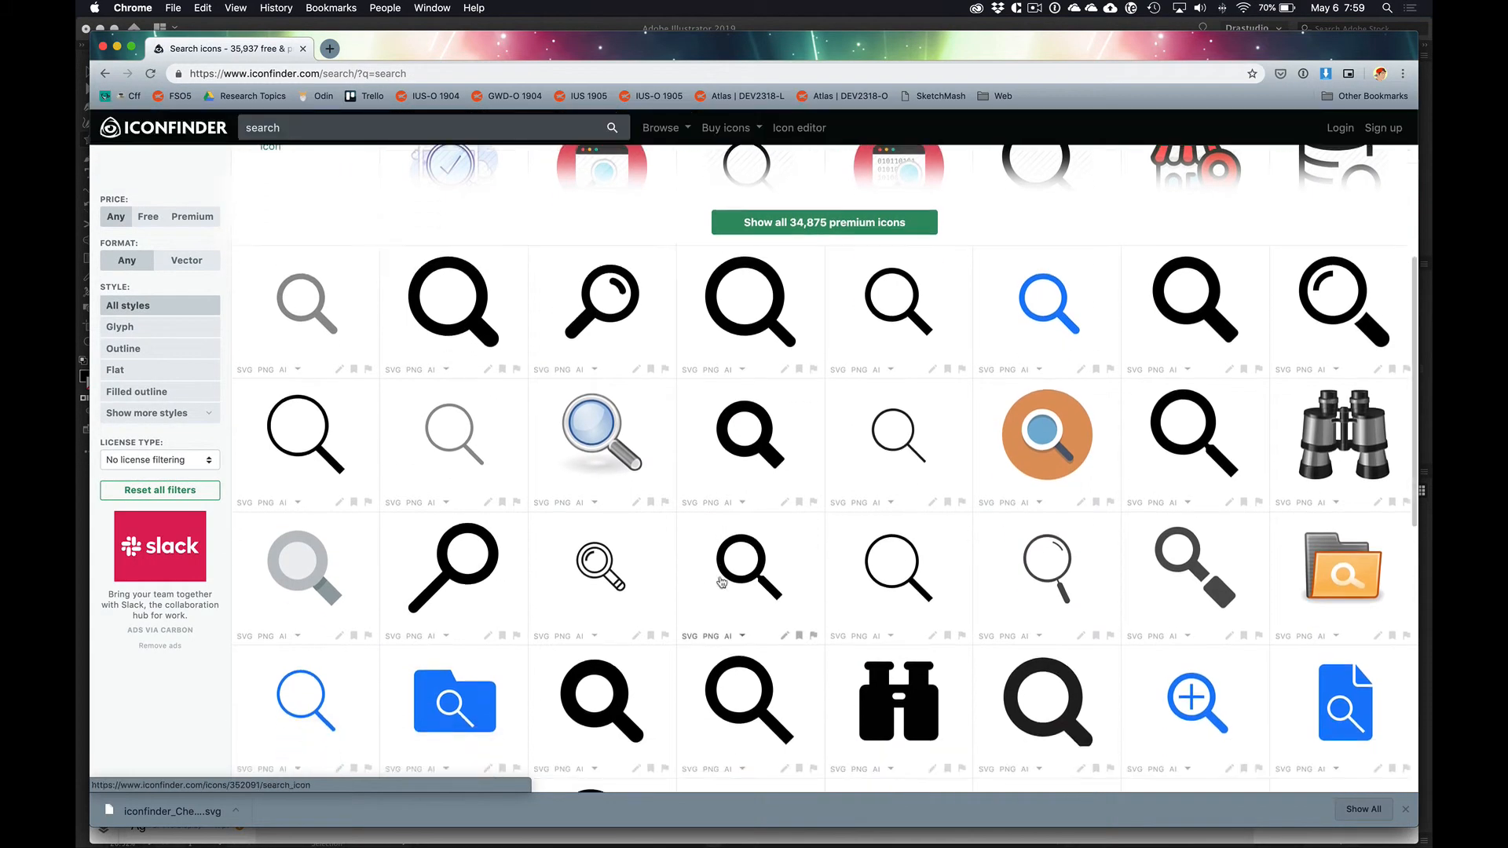
scroll(636, 537, down, 5)
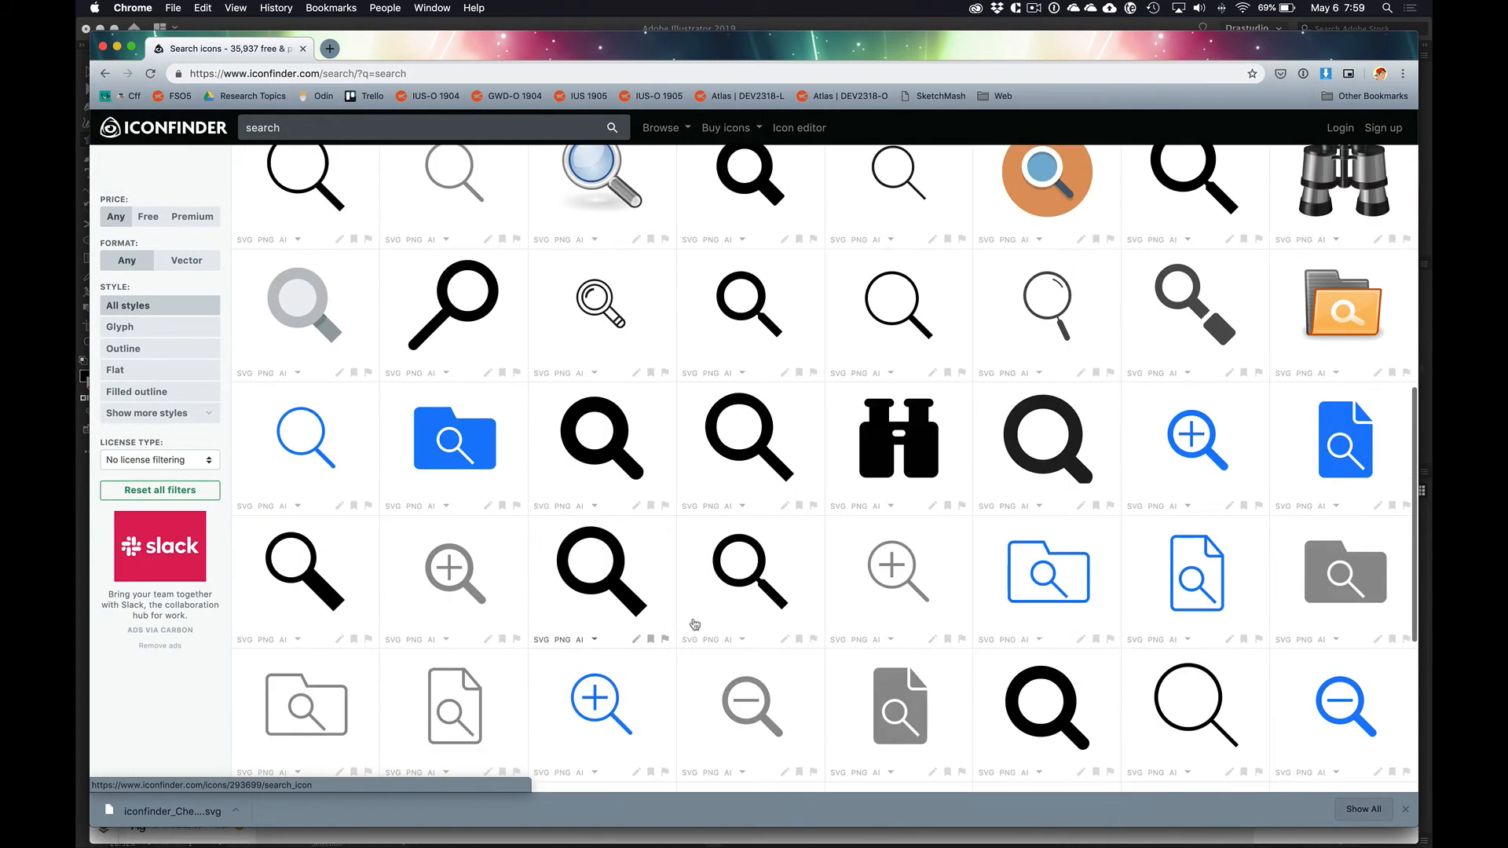
click(910, 328)
click(805, 433)
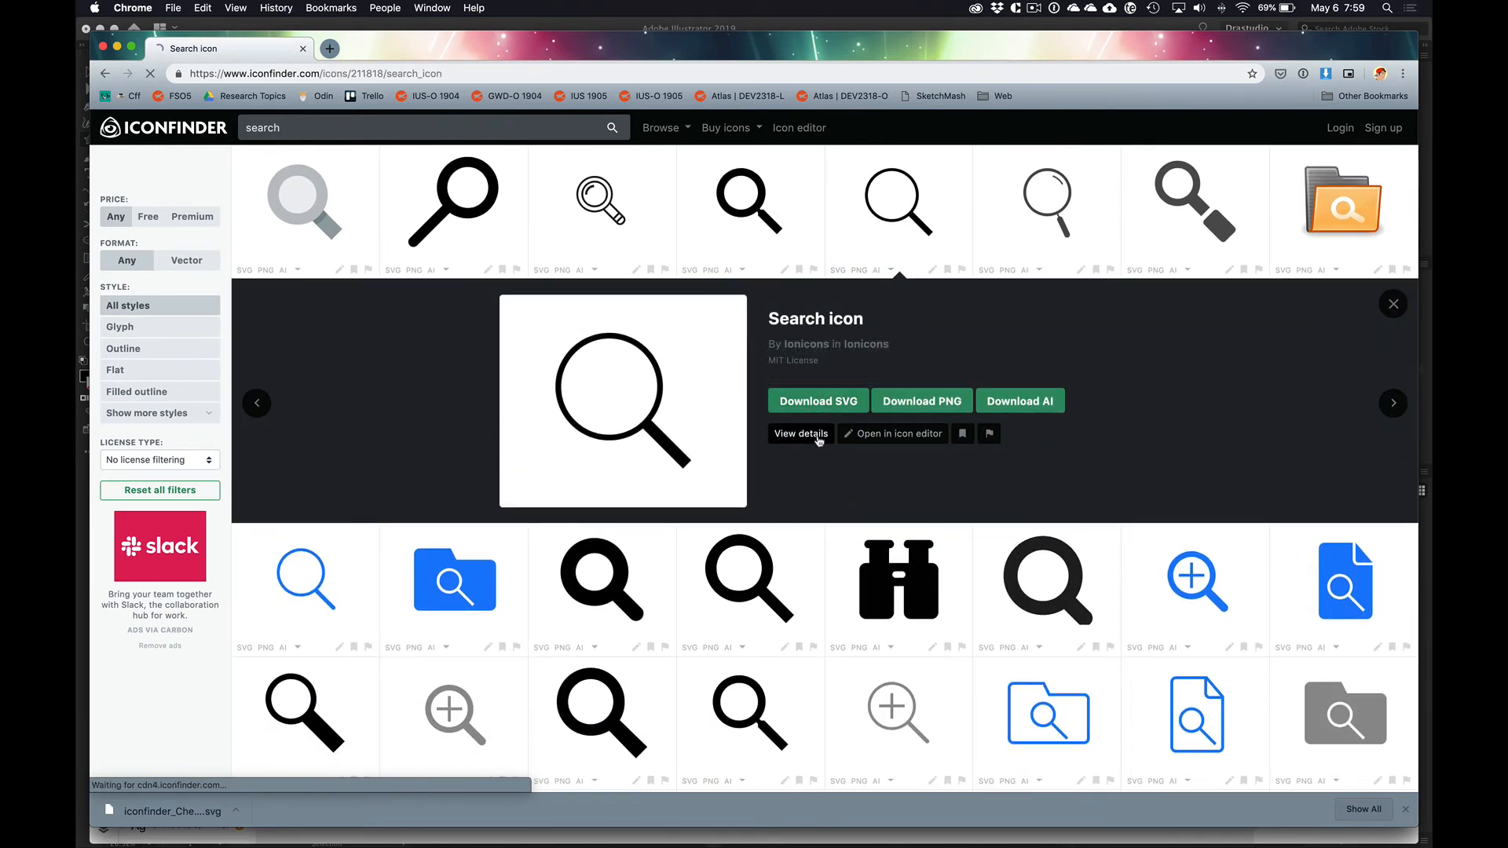
scroll(819, 442, down, 10)
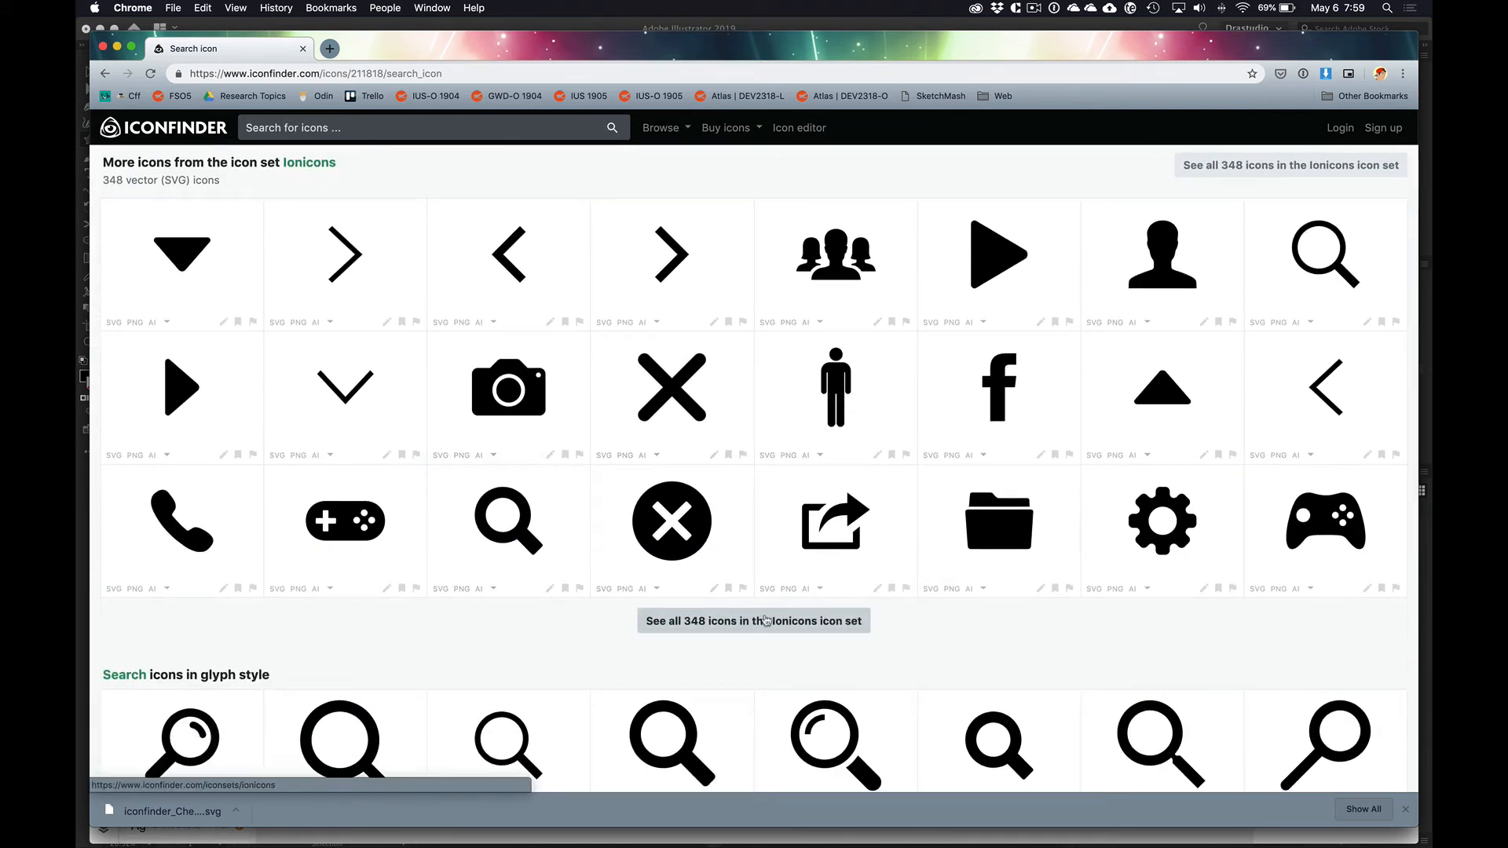
click(767, 622)
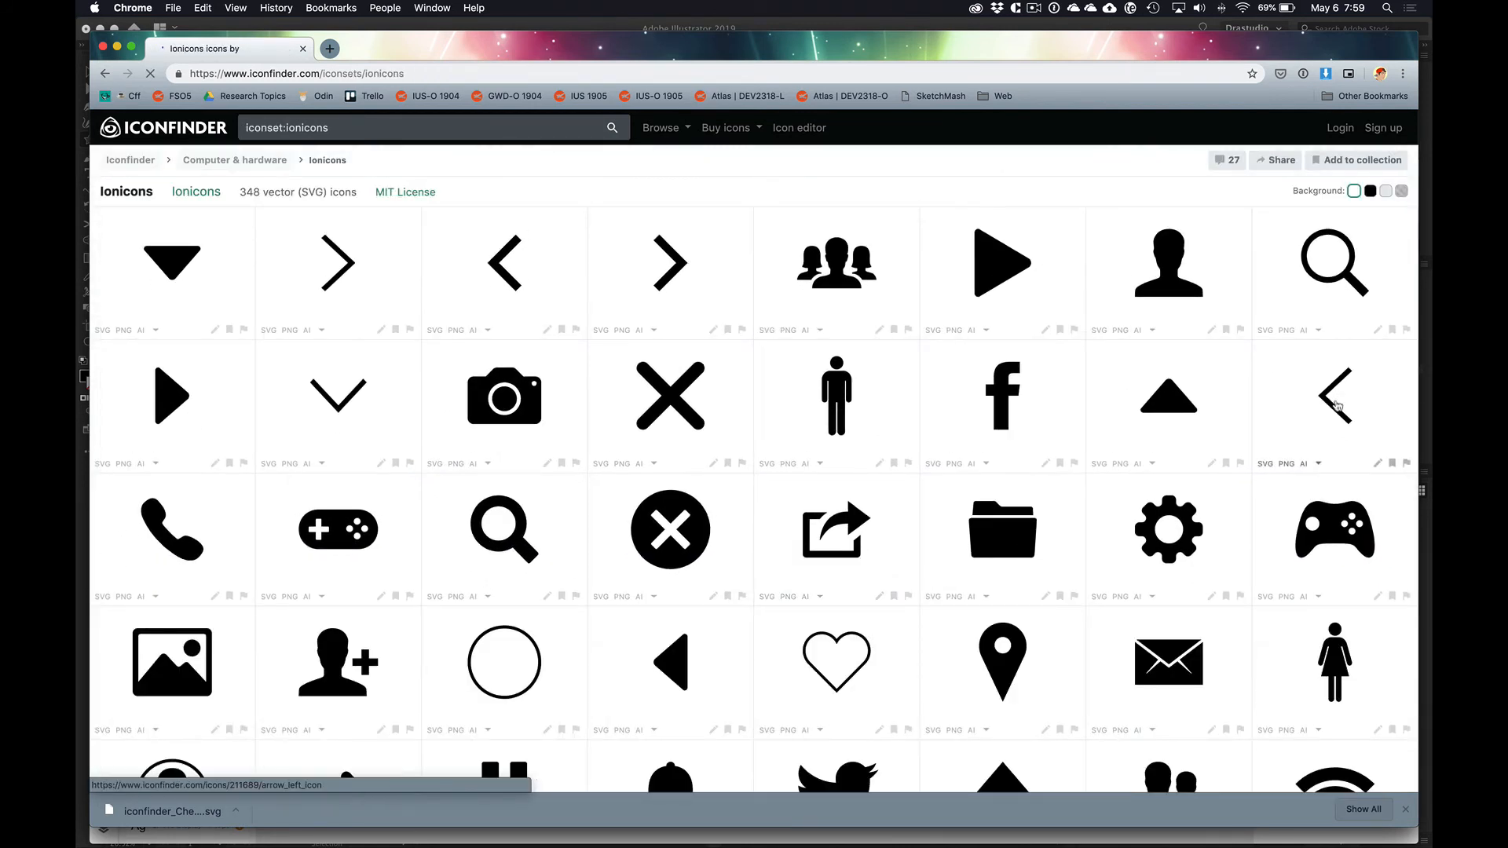
scroll(1119, 417, down, 6)
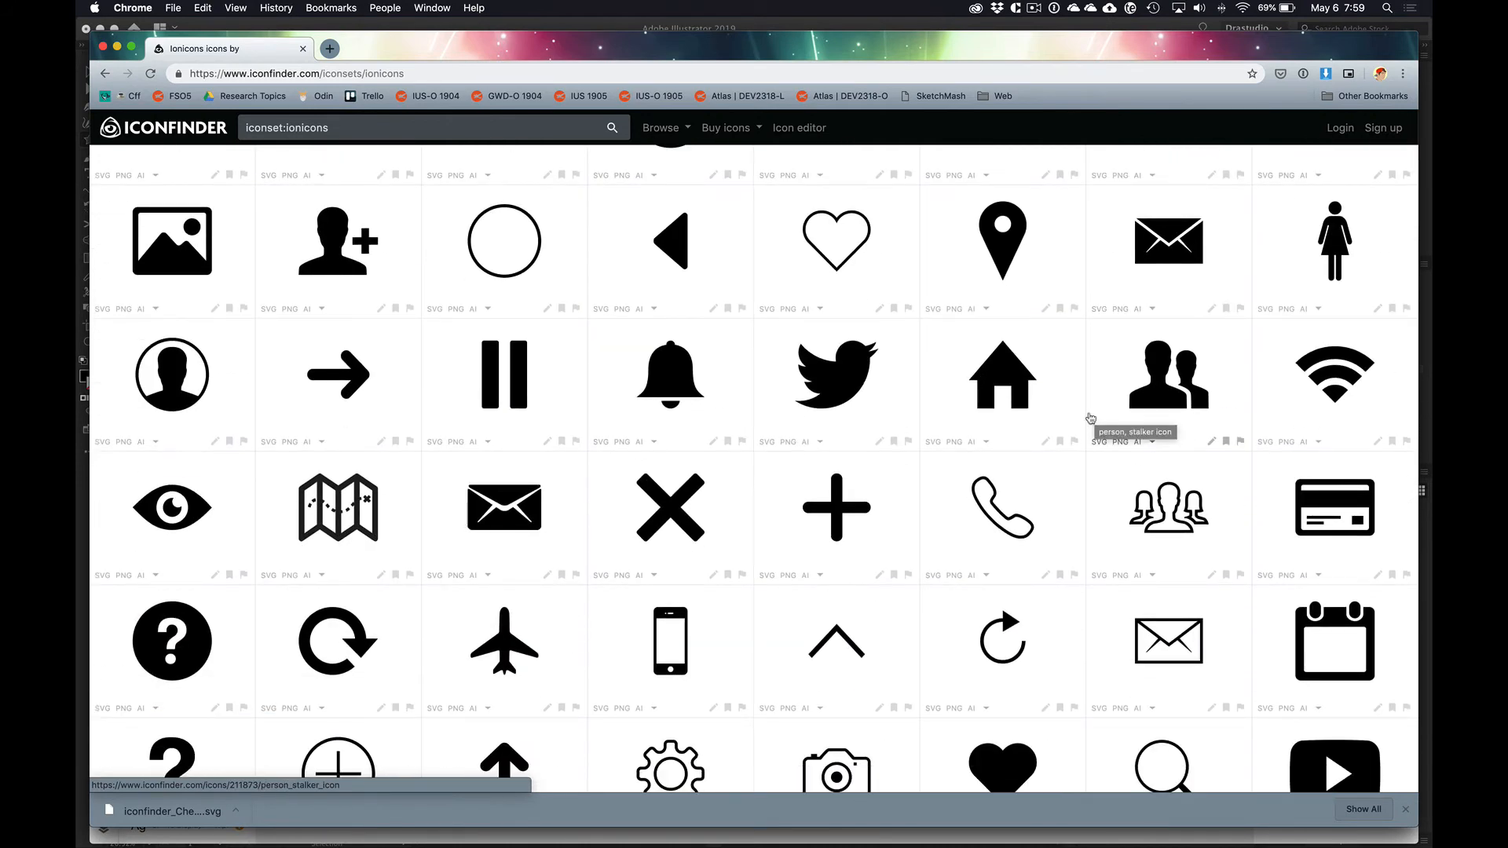
scroll(1075, 423, down, 2)
scroll(1073, 422, down, 5)
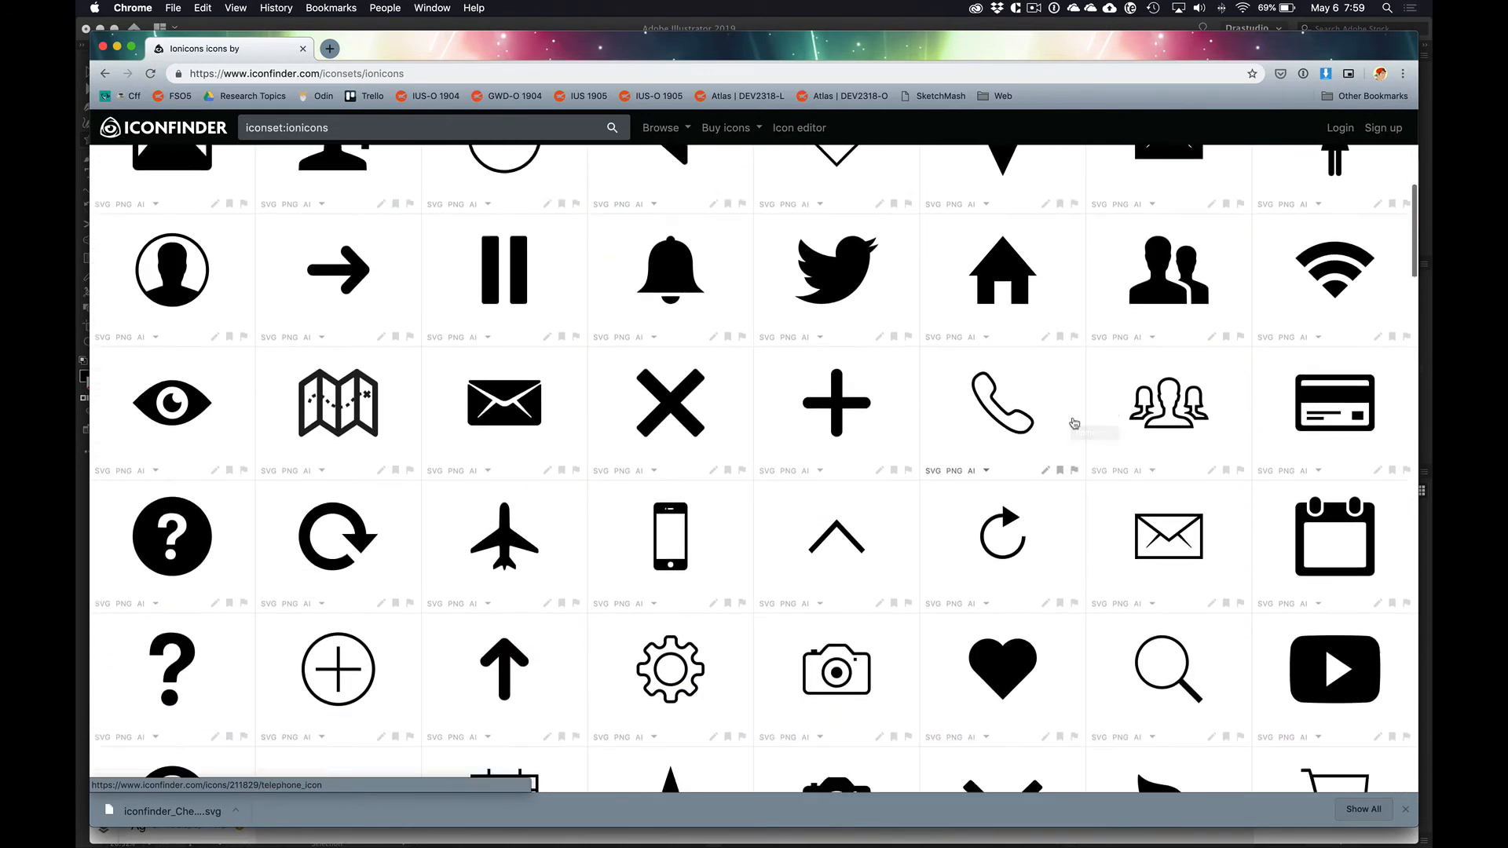
Step: Switch back to Adobe XD and save the document under the name Copywork Demo
key(super+Tab)
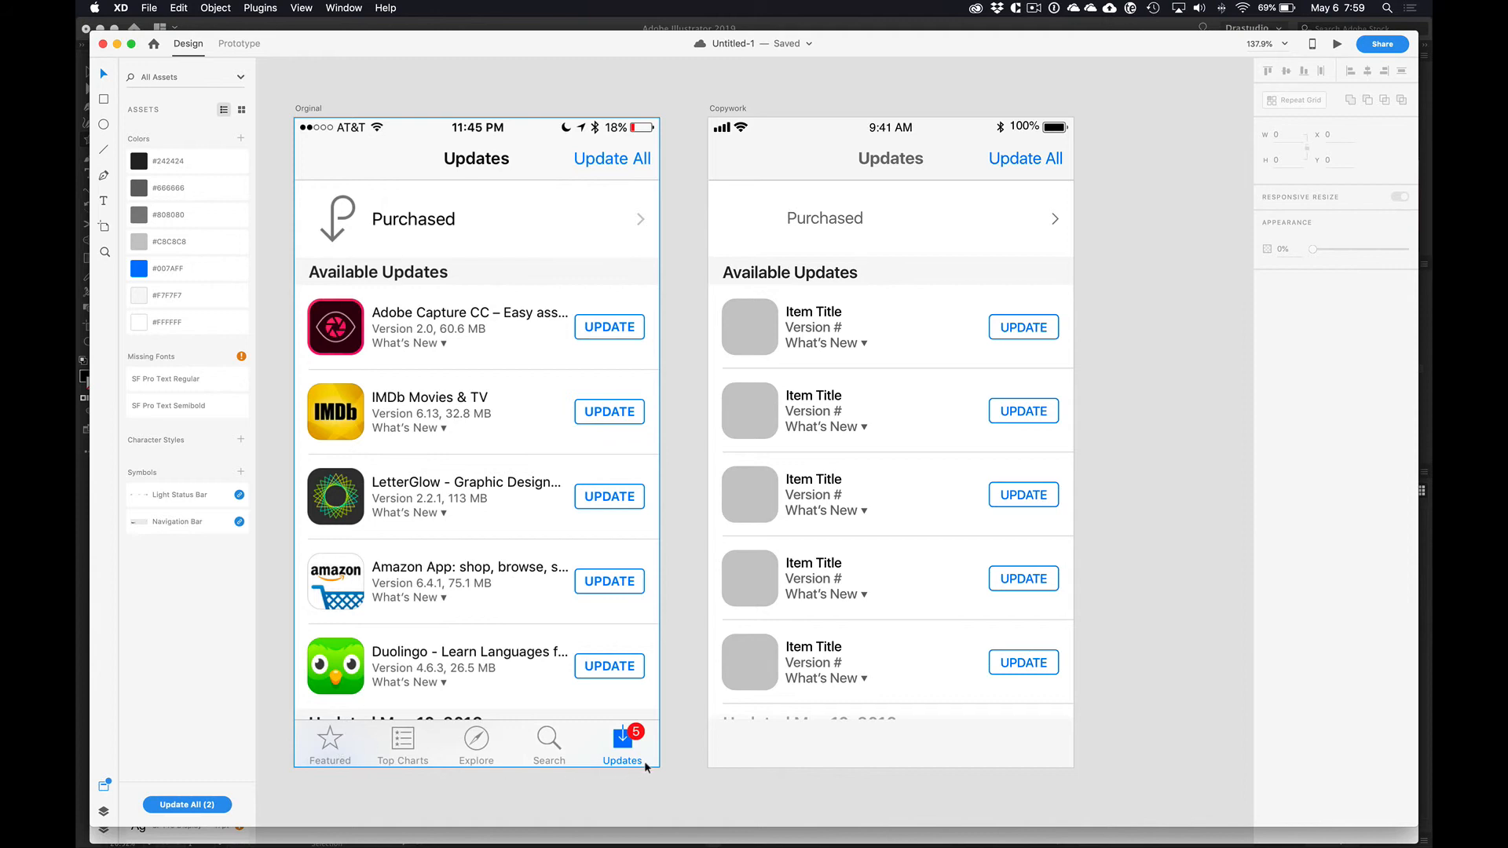
key(super+s)
text(Cop)
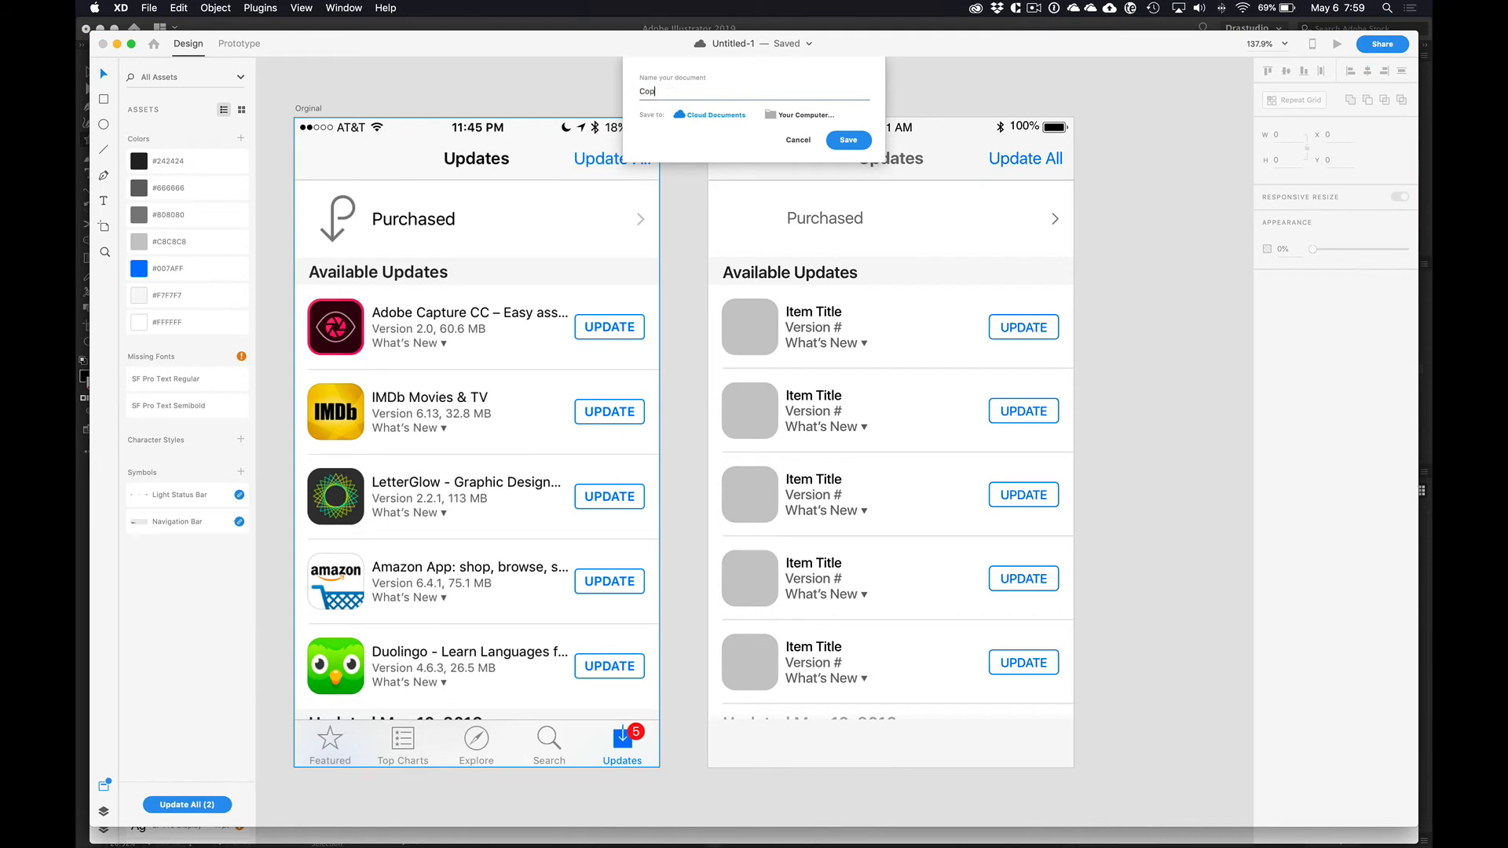
text(ywork Demo)
key(Return)
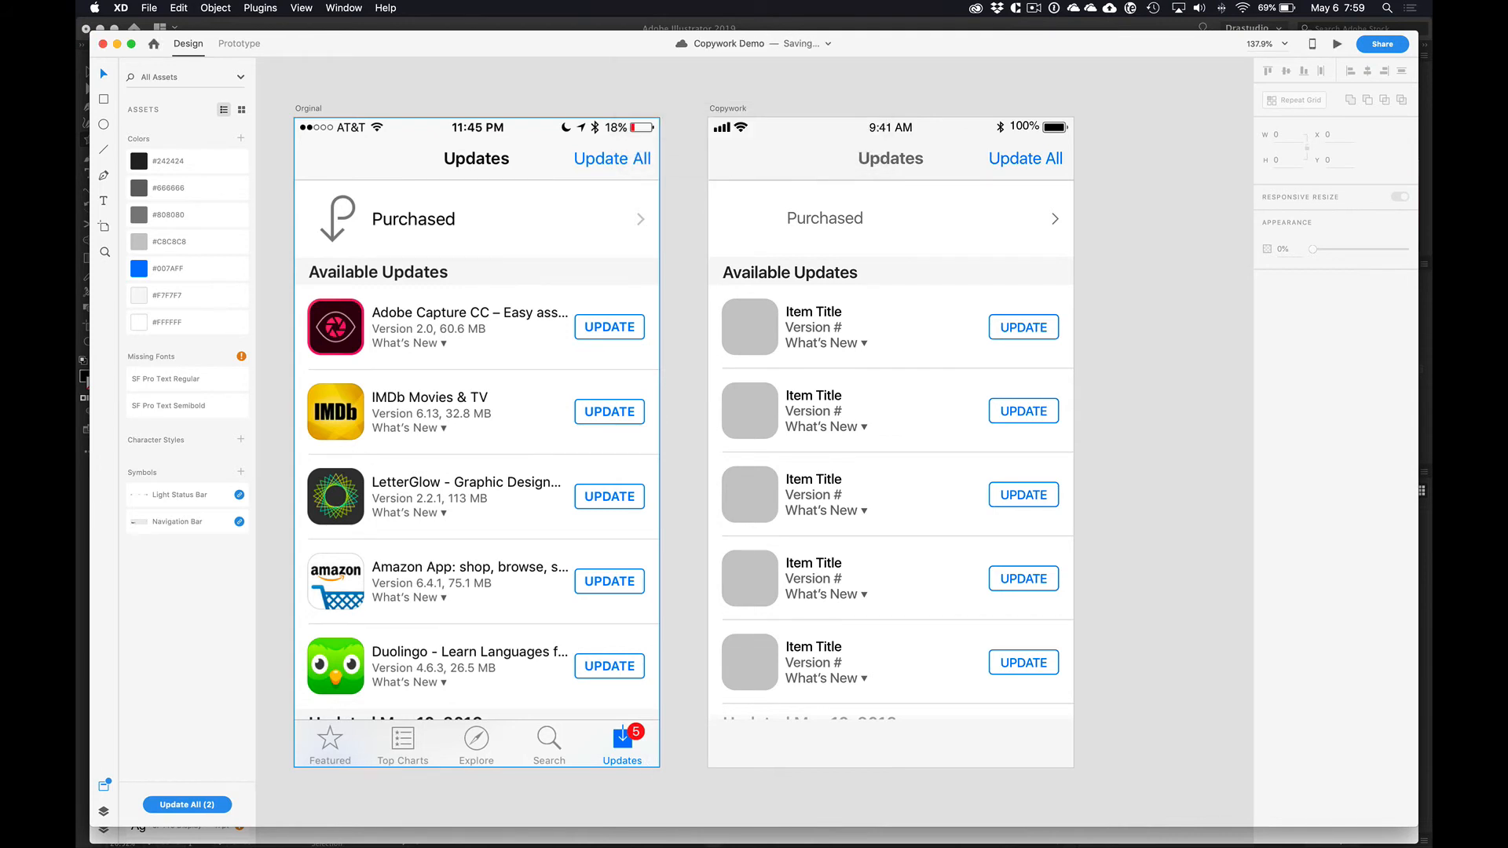
Step: Switch to the open UIElements+DesignTemplates+Guides-iPhone8 document and bring all its artboards into view
key(super+Tab)
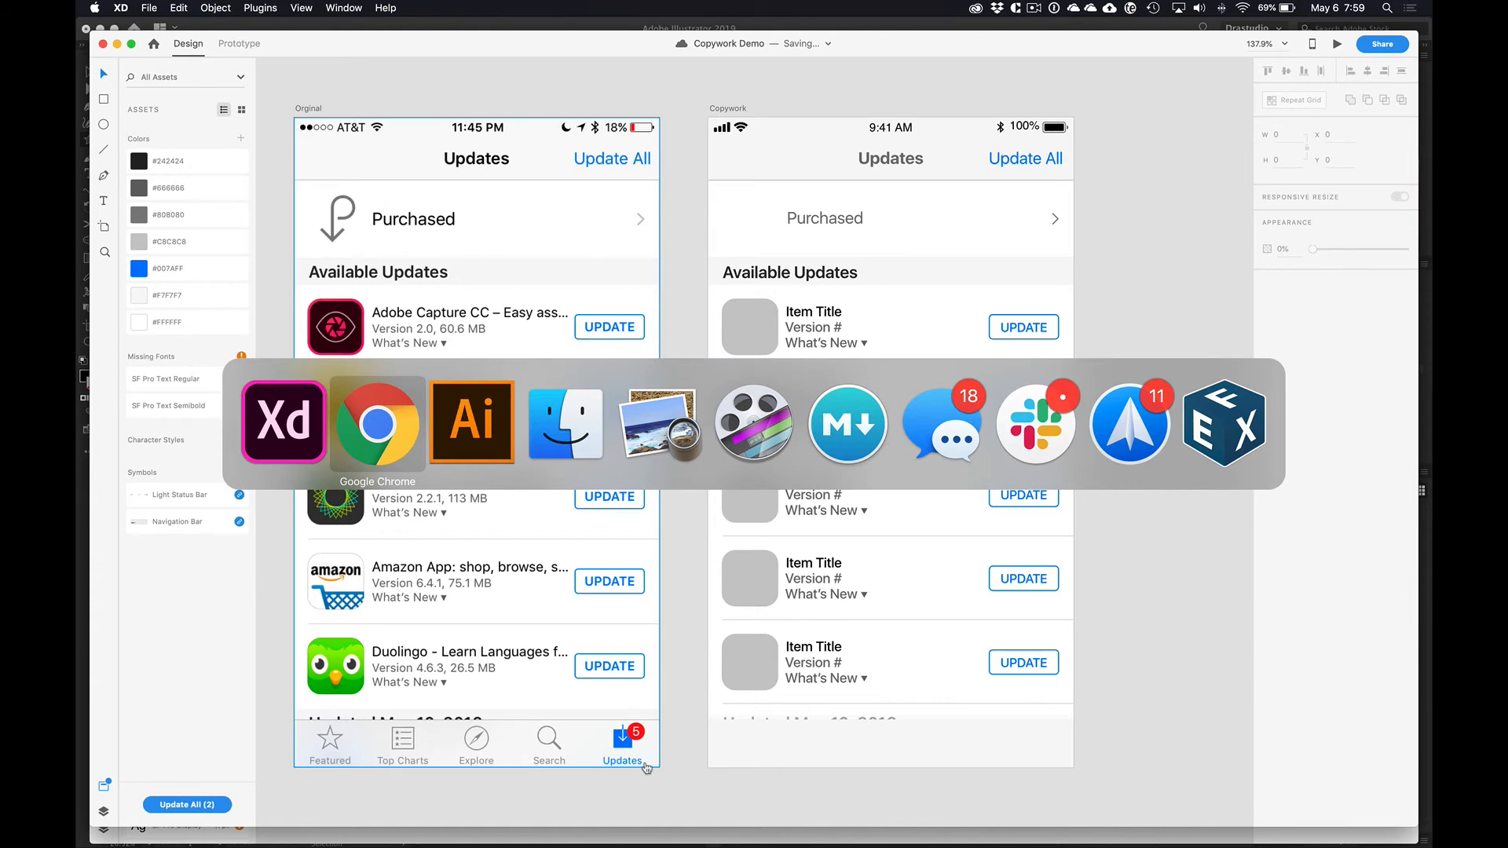
click(300, 398)
key(super+grave)
click(605, 446)
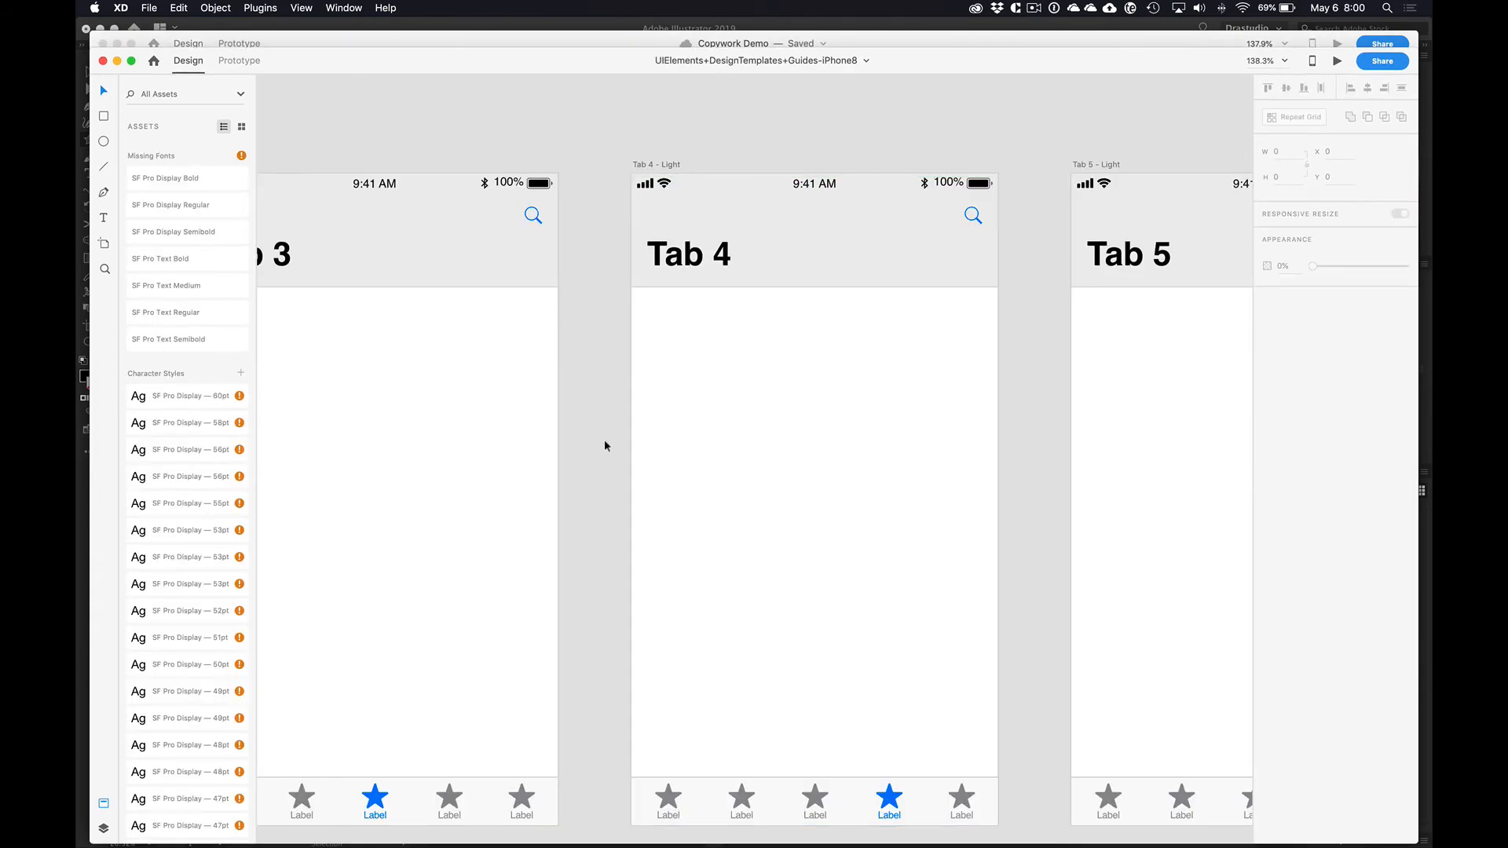
key(super+0)
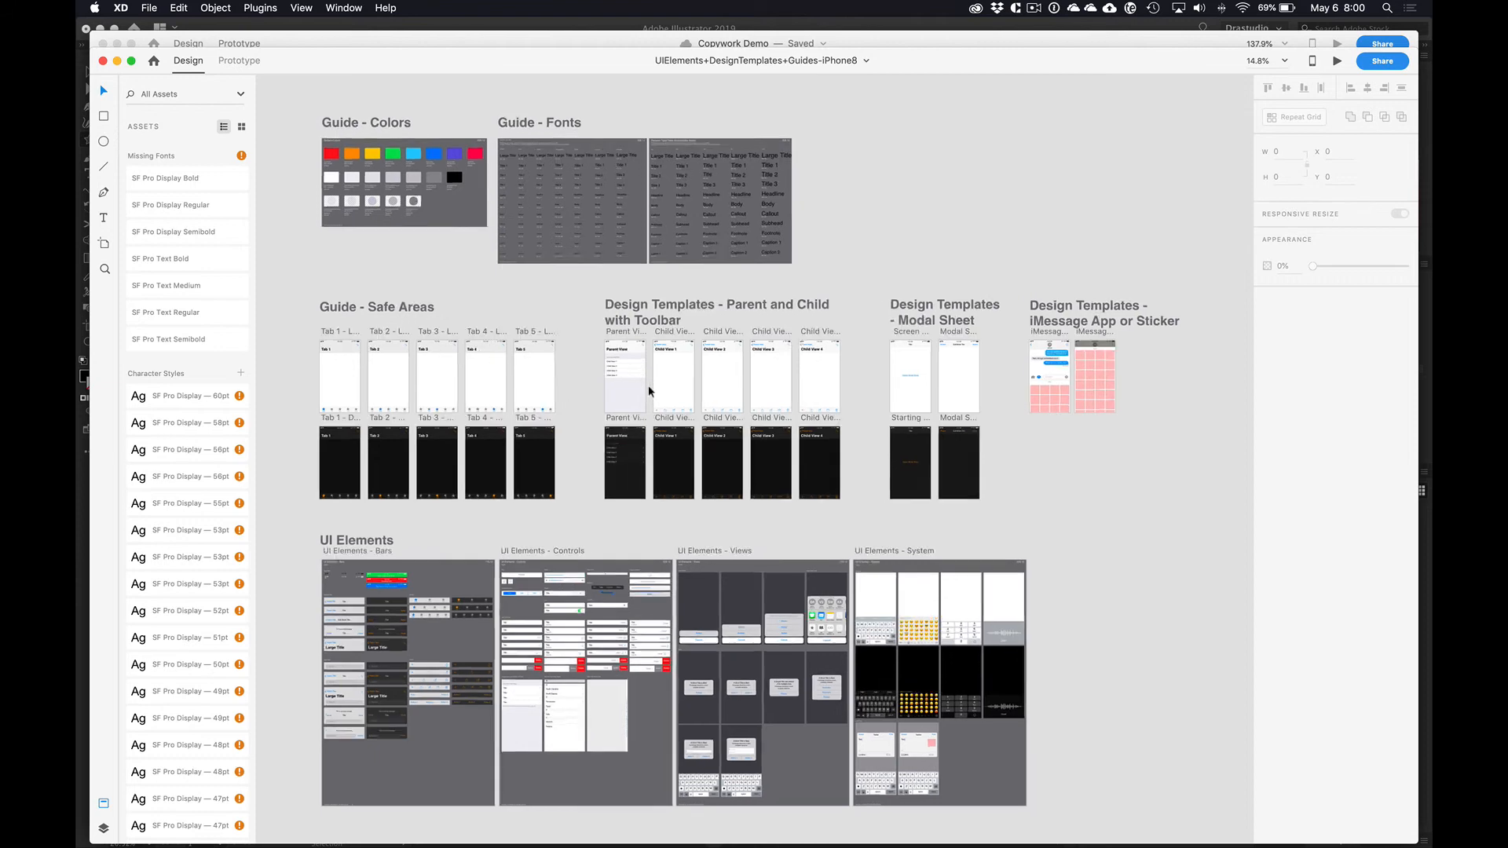
Step: Copy the light tab bar with the first tab active from the Tab 1 template and return to the Copywork Demo document
scroll(649, 390, up, 5)
scroll(708, 315, up, 5)
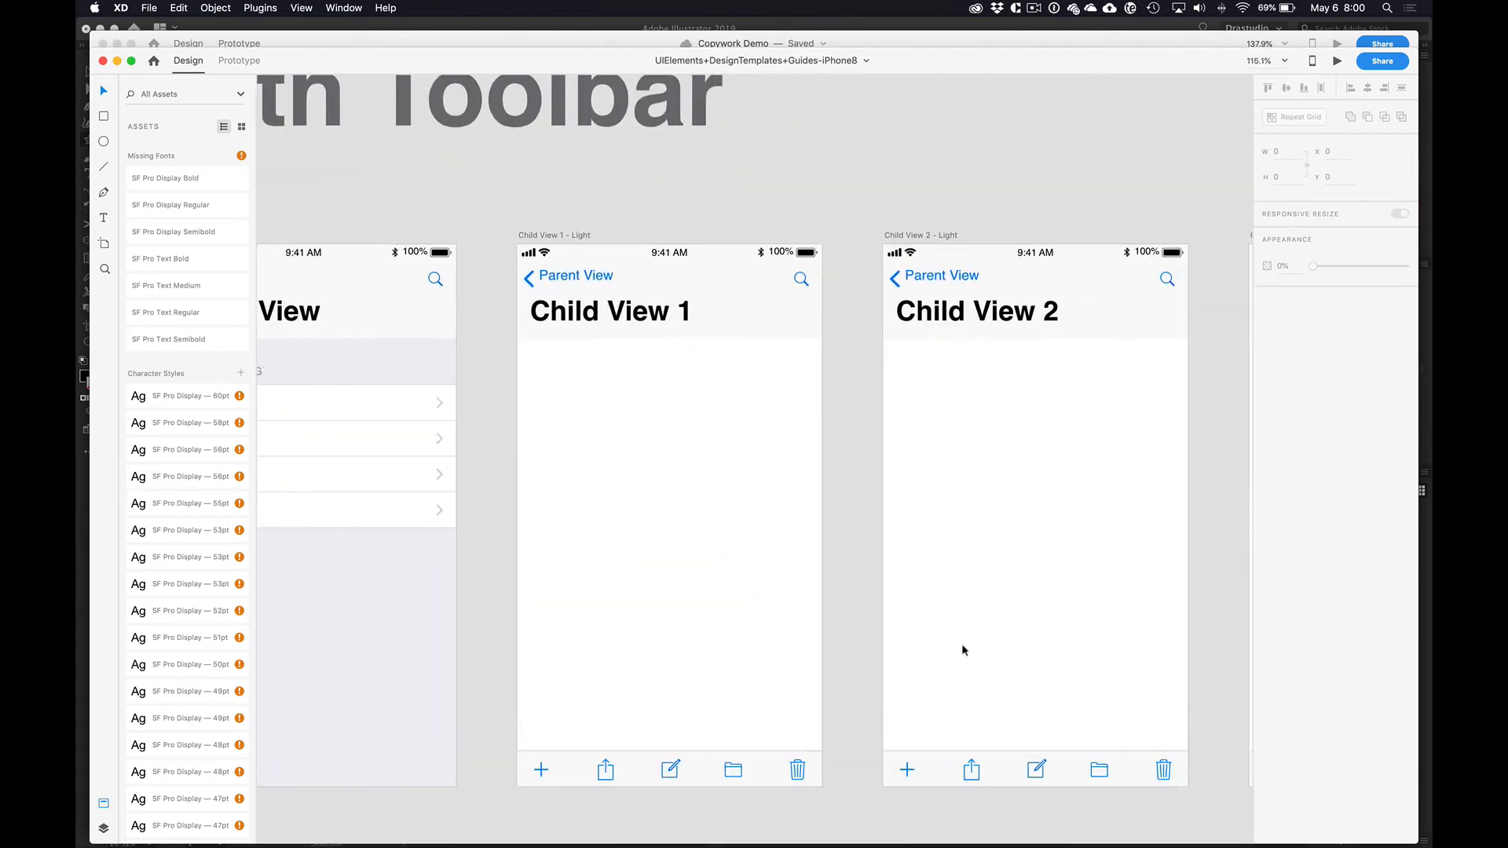
scroll(963, 650, right, 10)
scroll(963, 650, down, 4)
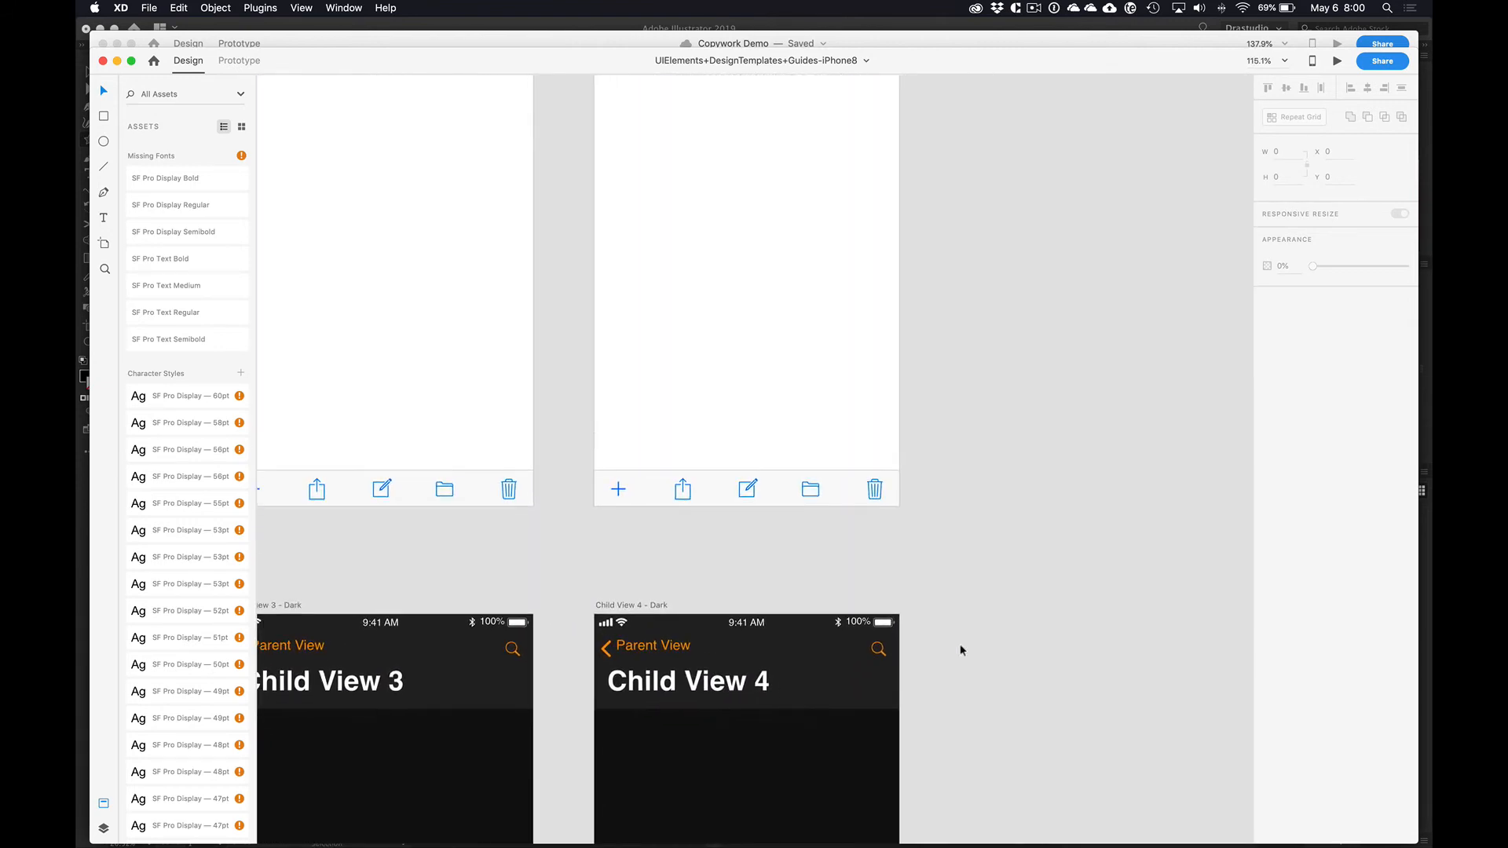
scroll(963, 649, left, 20)
scroll(964, 650, down, 1)
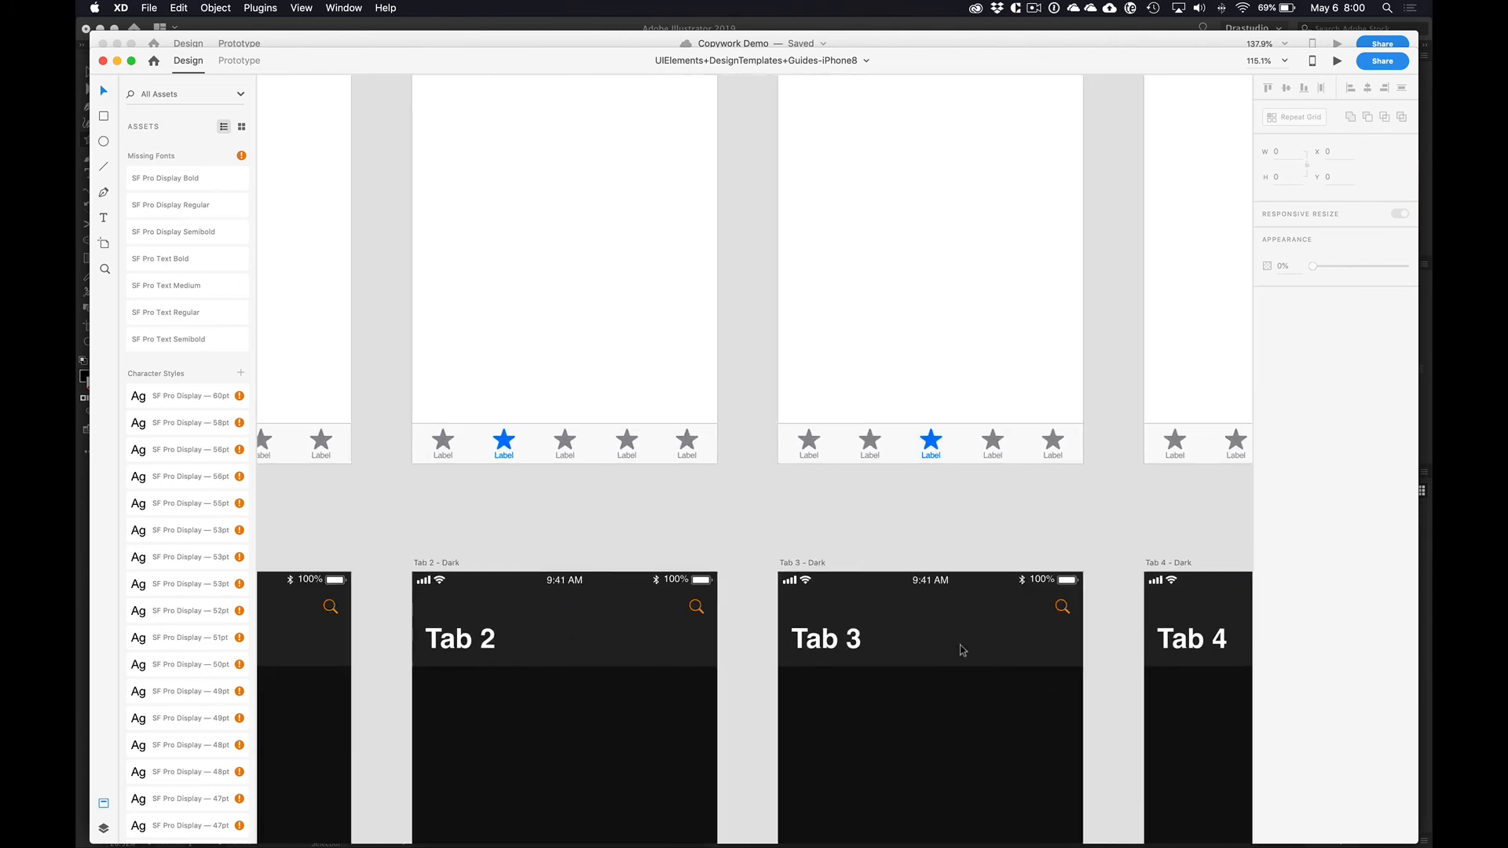
scroll(964, 651, left, 10)
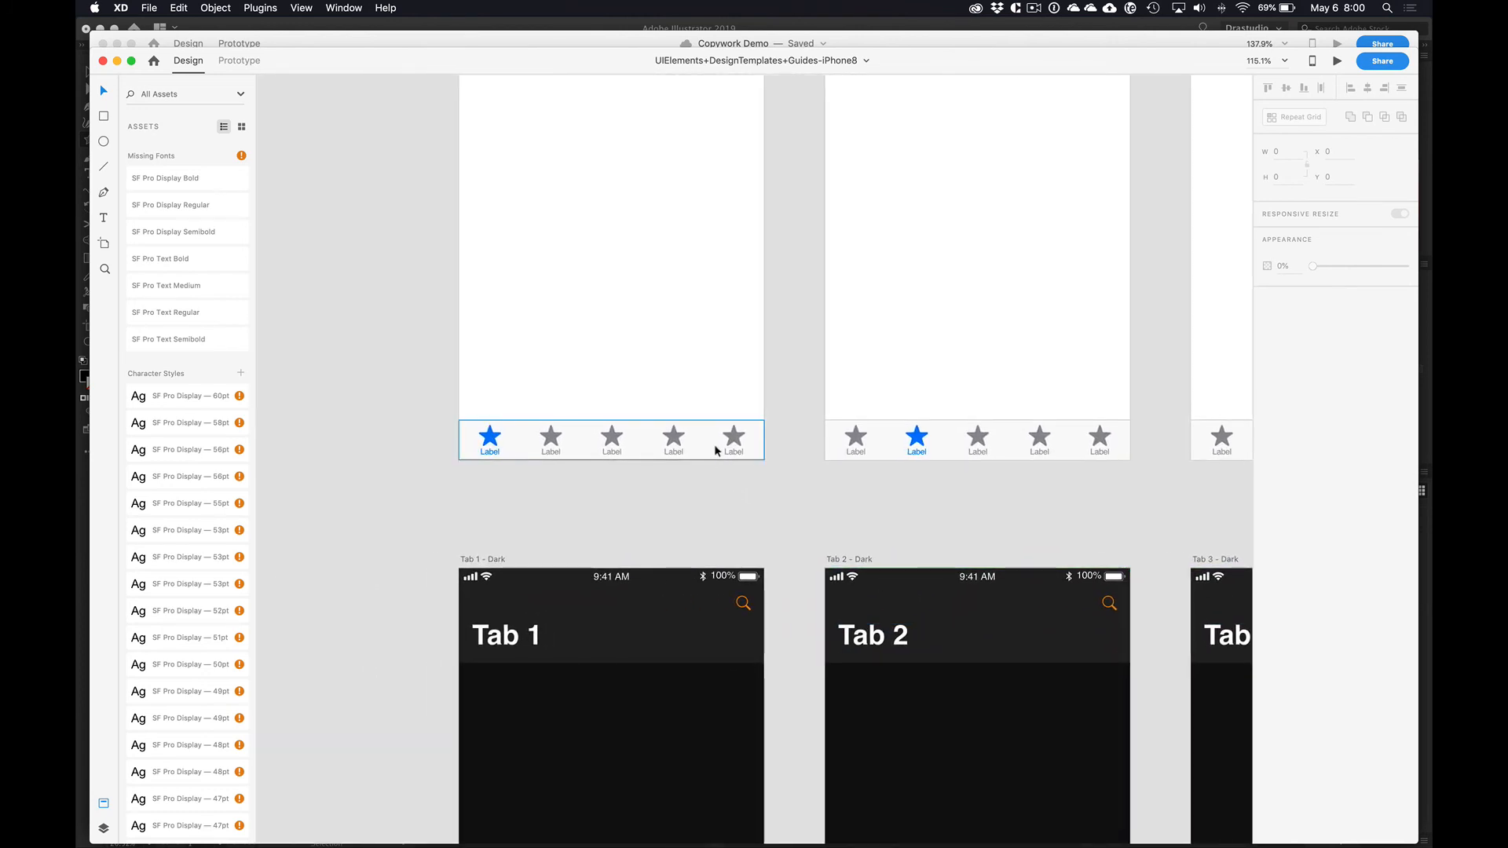
click(716, 450)
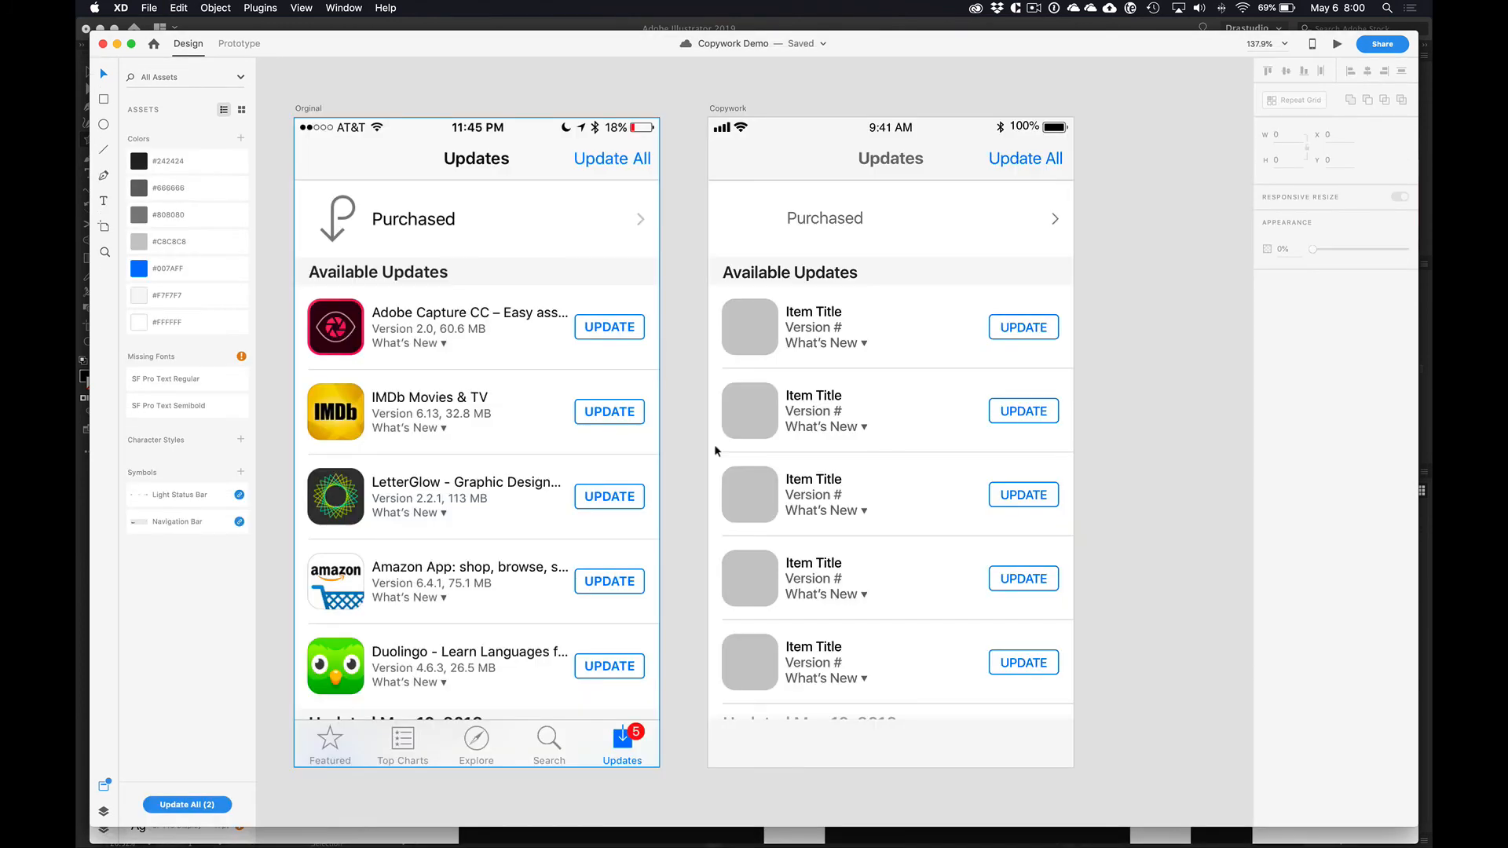
Step: Paste the light tab bar at the bottom edge of the Copywork artboard
key(super+v)
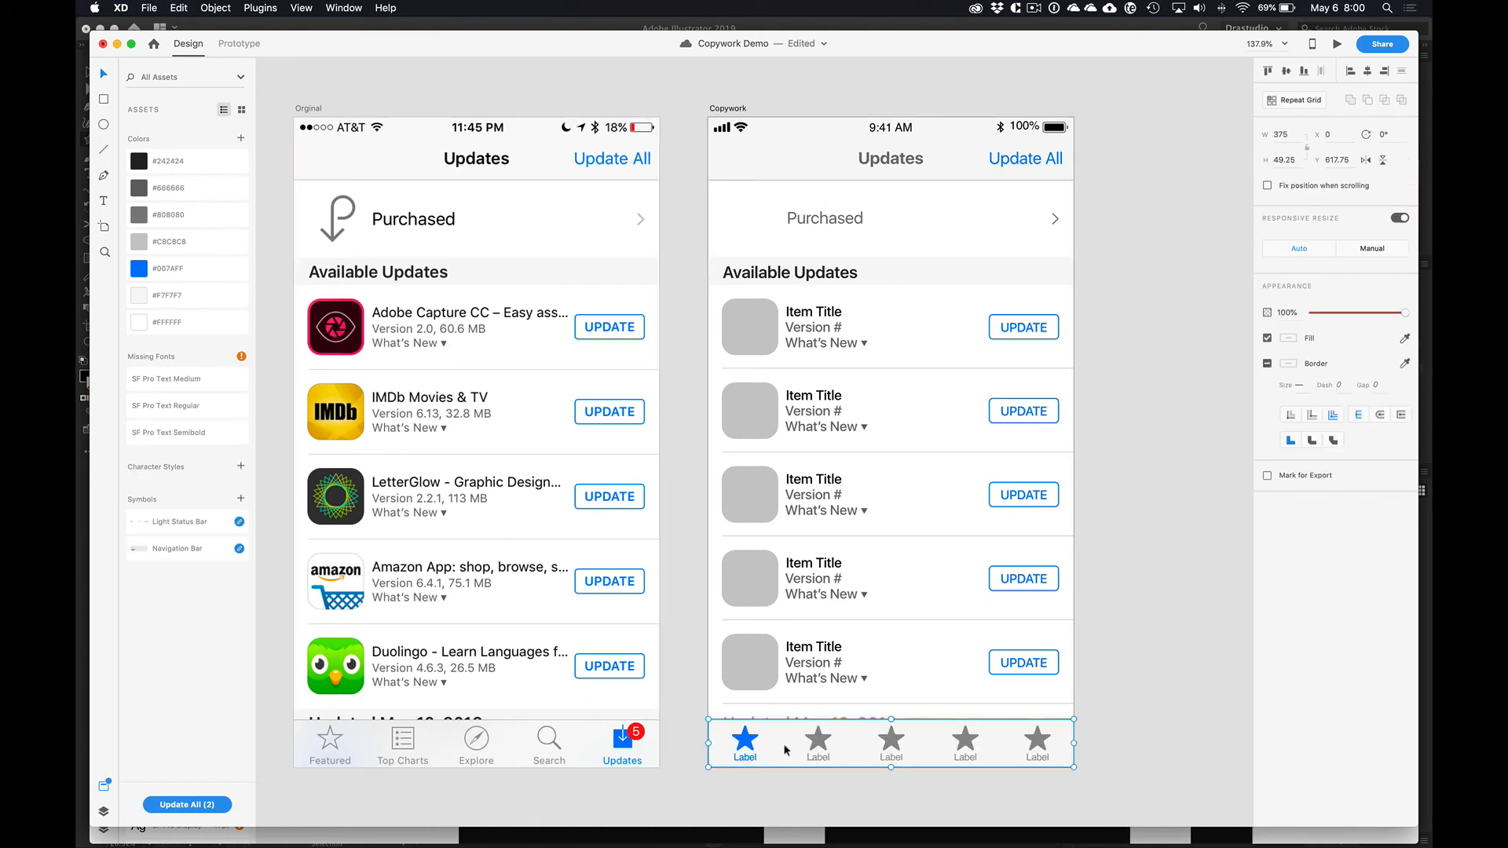
drag(1015, 751, 1055, 758)
key(super+z)
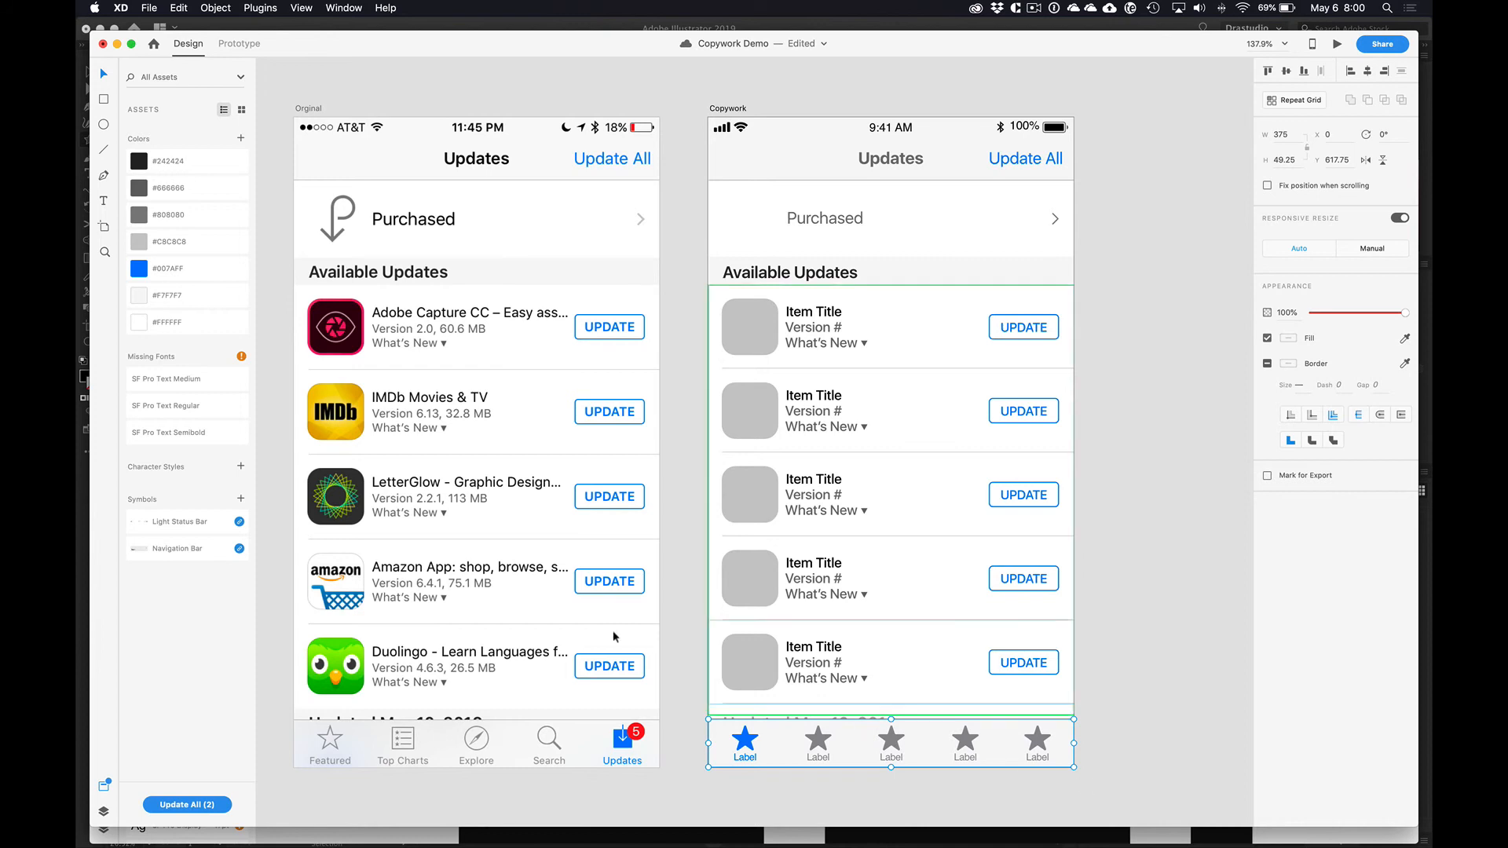
Step: Delete Rectangle 5, the old background behind the tab bar, from the Copywork artboard's layers
click(103, 811)
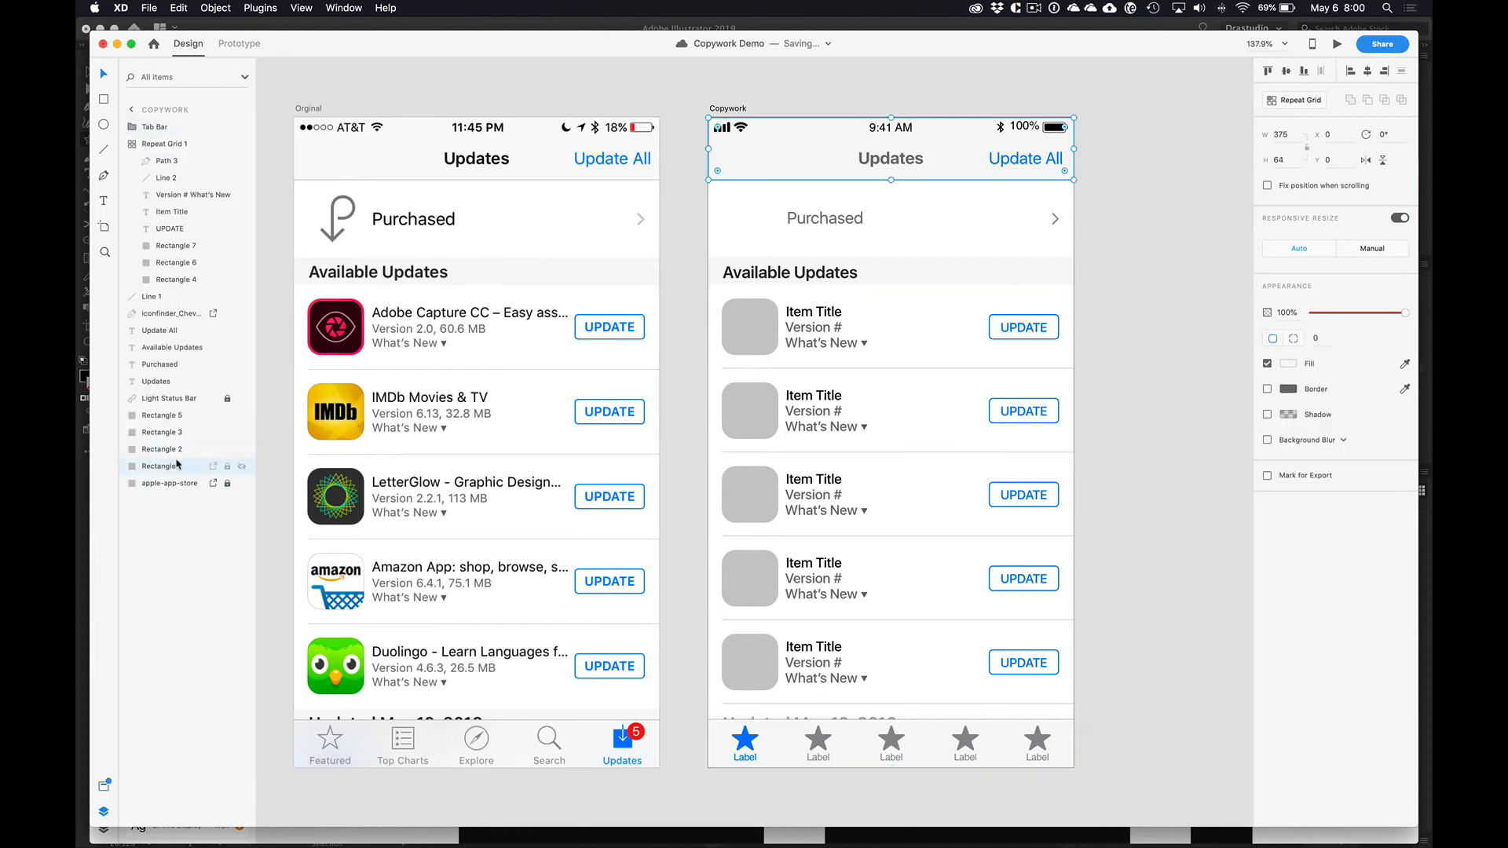
click(183, 434)
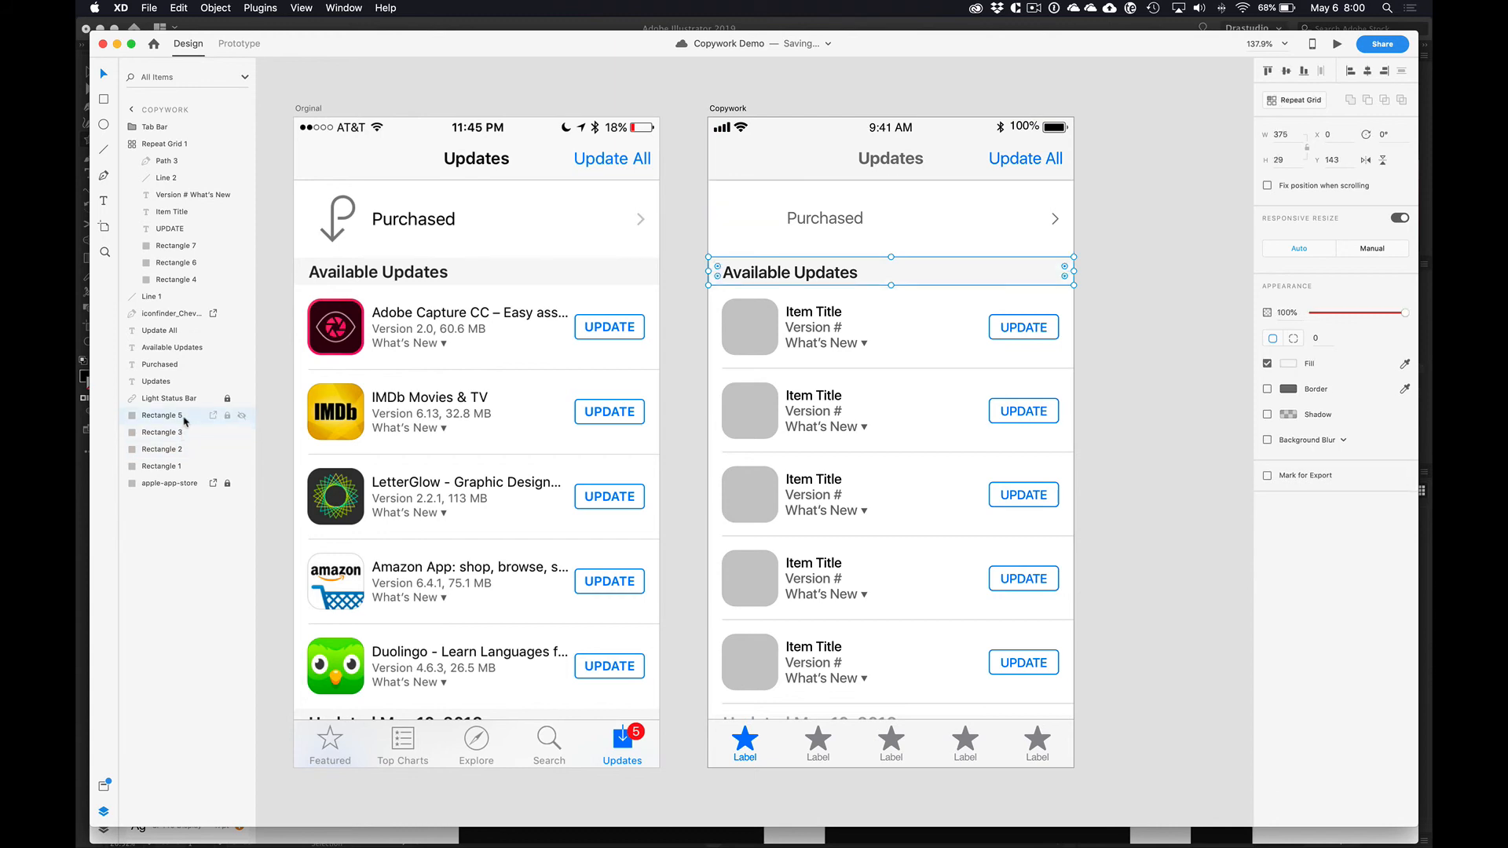
click(185, 420)
key(Delete)
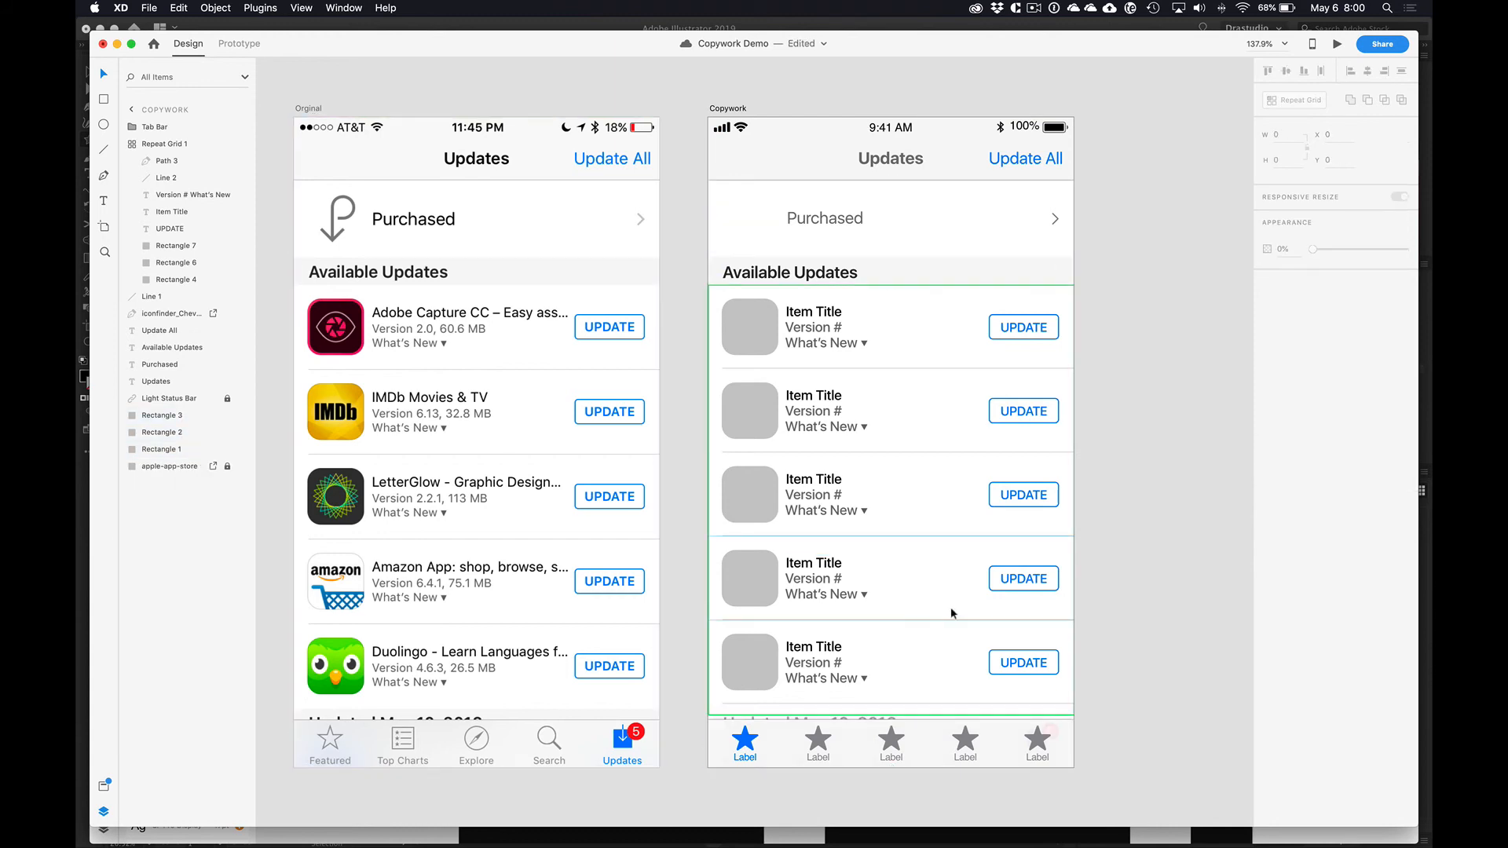
click(1110, 690)
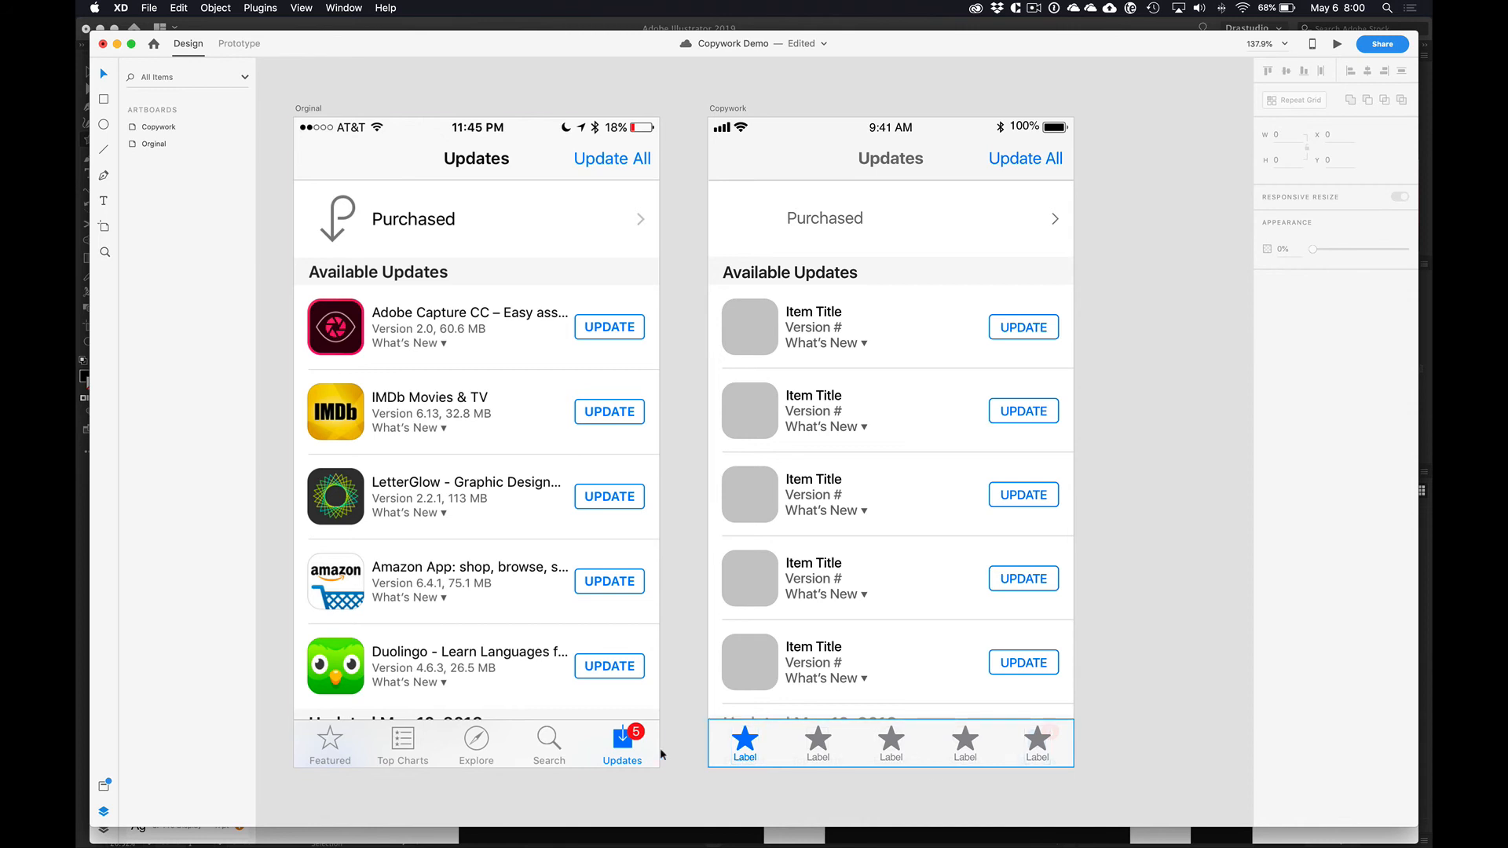
Step: Show the document's assets and draw a rectangle of about 75 by 86 on the pasteboard beside the Copywork artboard
click(104, 790)
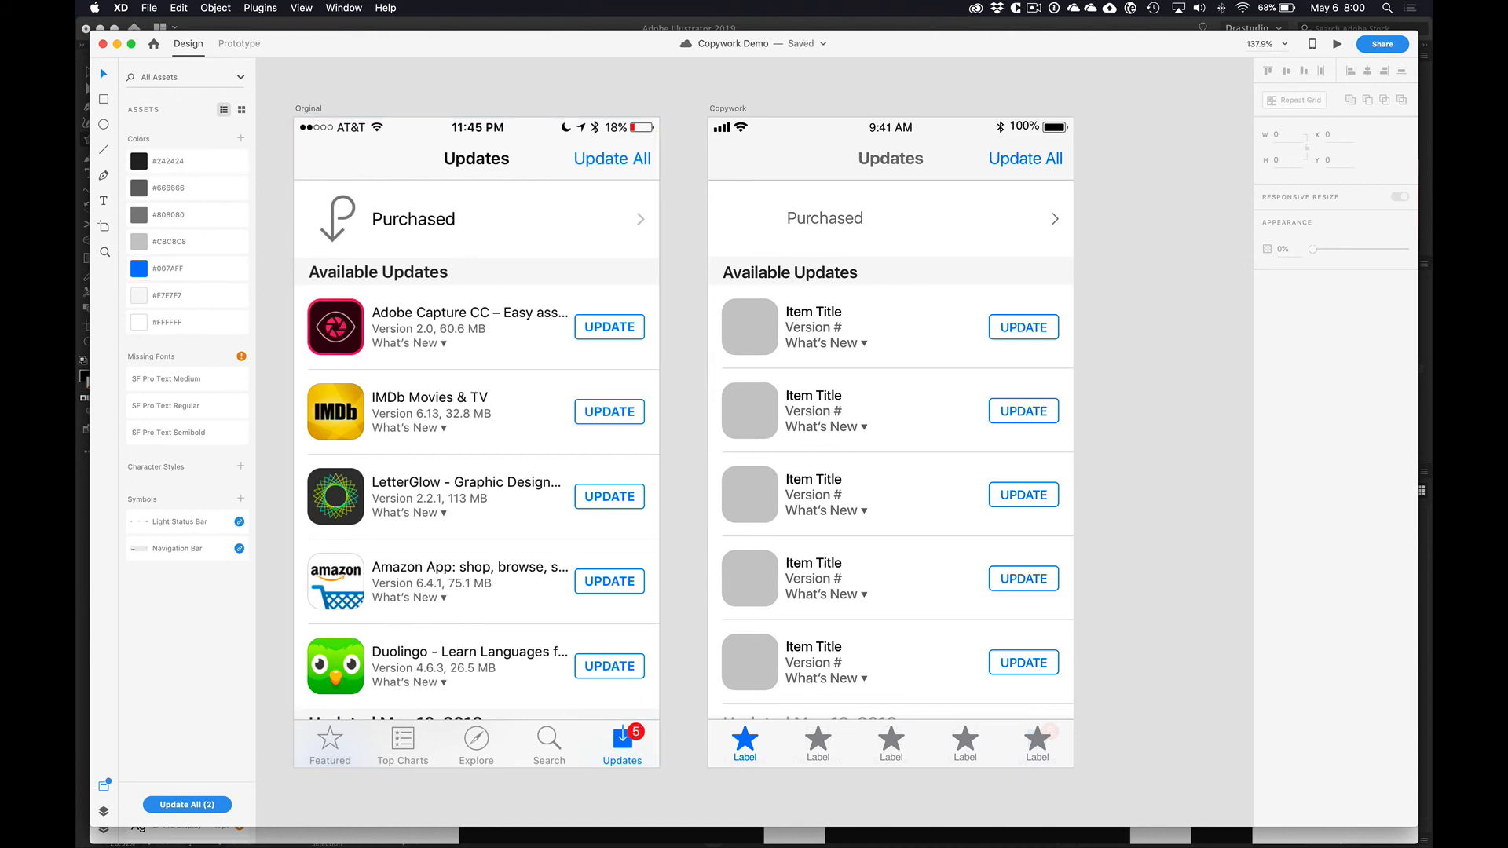
click(107, 101)
drag(1116, 433, 1191, 517)
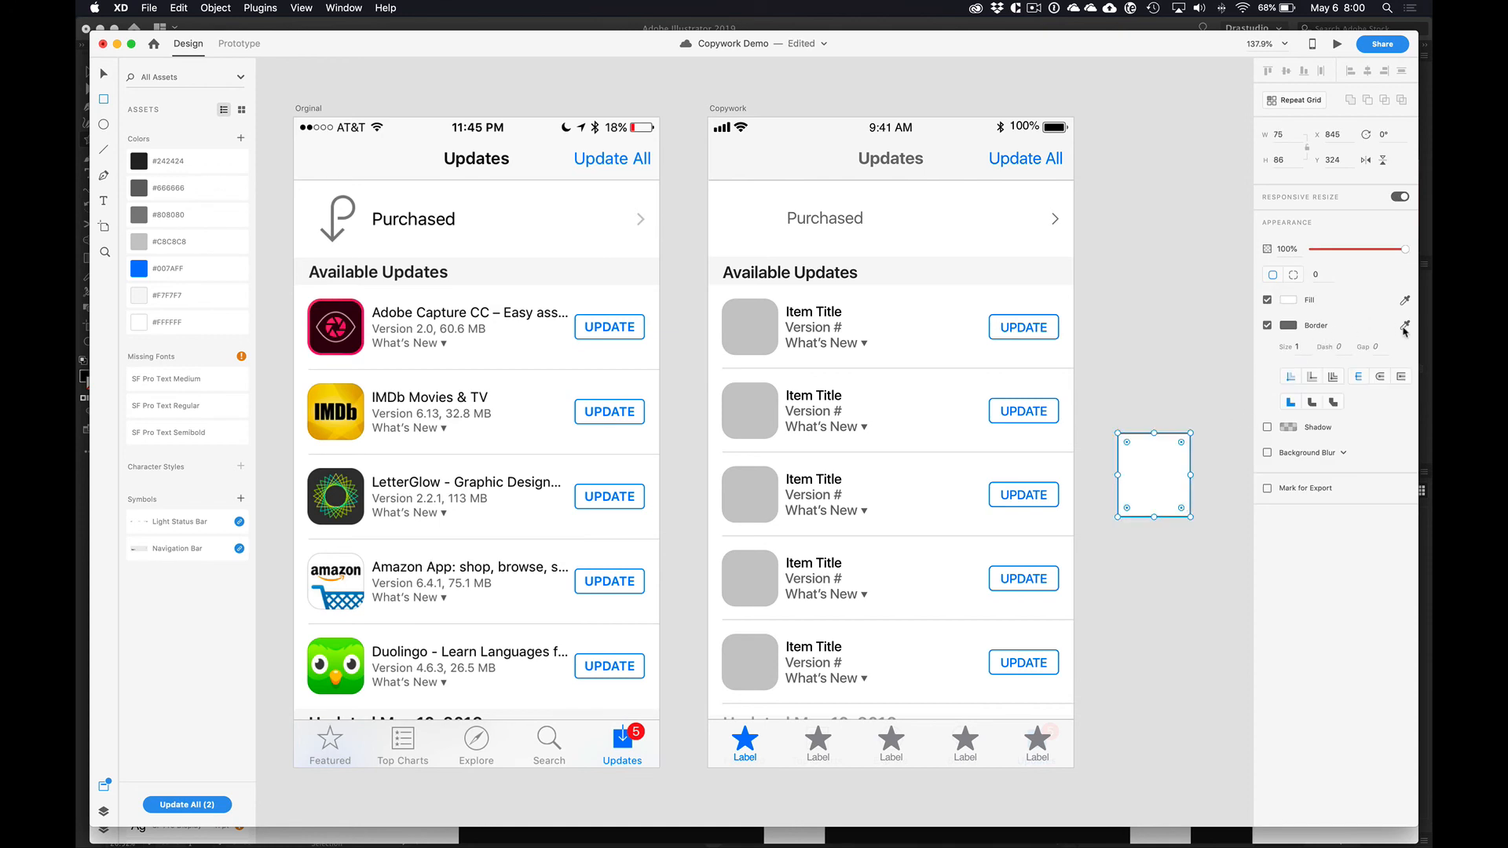
Step: Fill the pasteboard rectangle with the red sampled from the original's Updates badge and save its colors as assets
click(1406, 300)
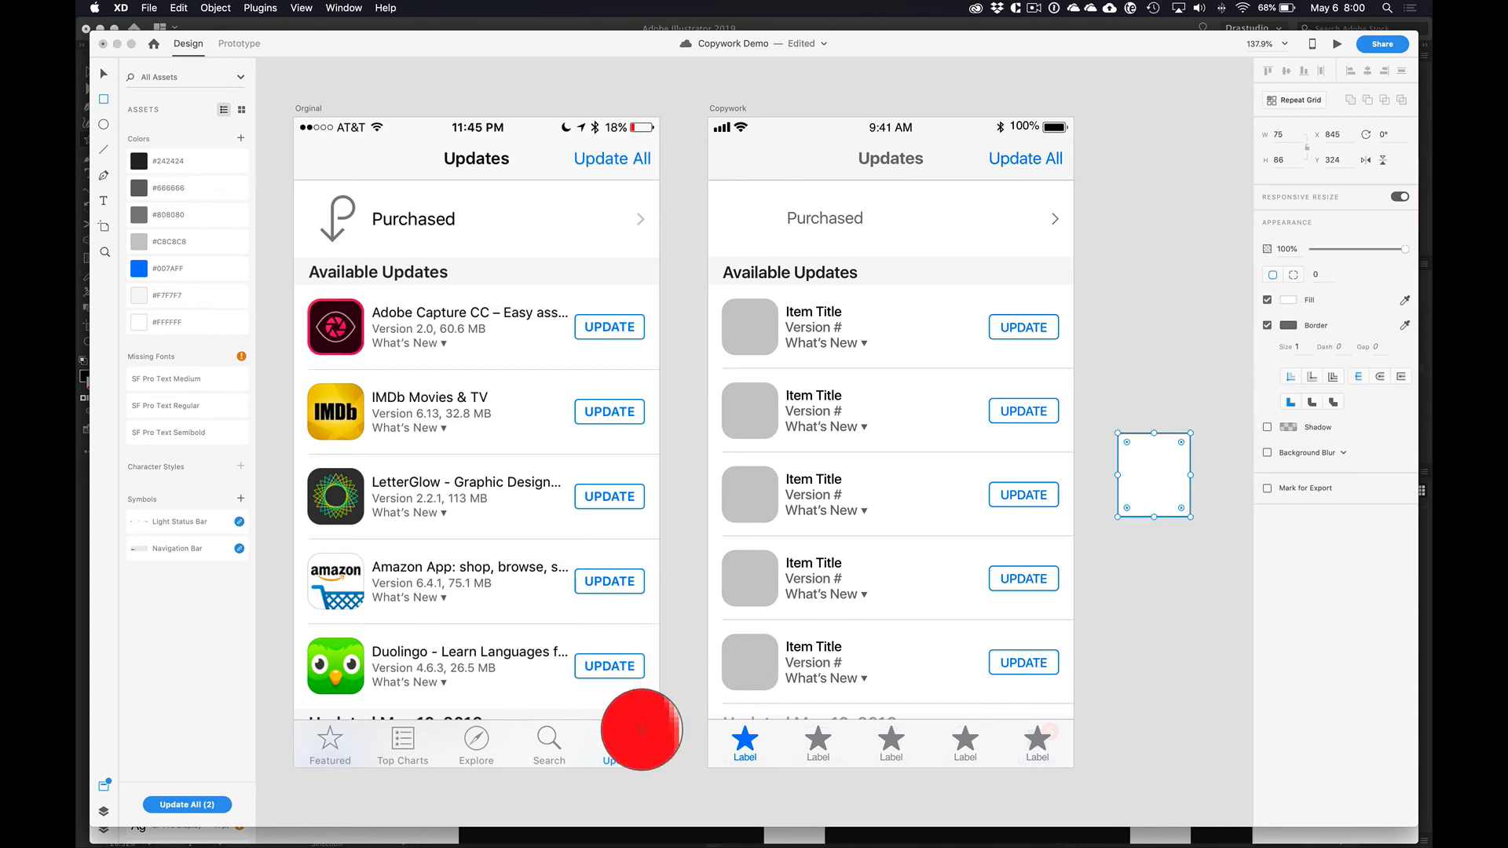
click(632, 727)
click(240, 139)
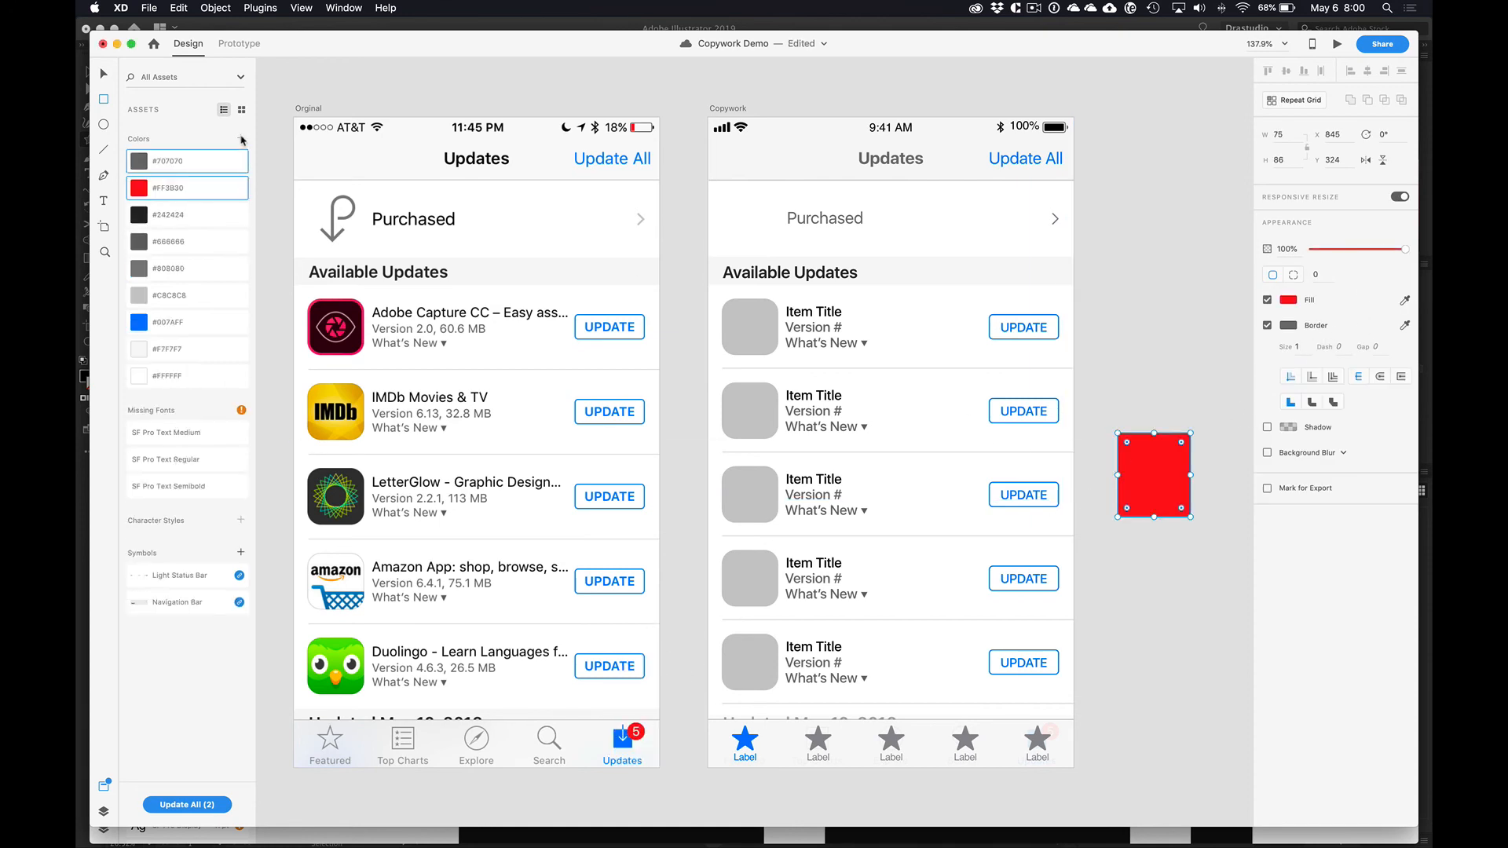
Step: Delete the red sample rectangle from the pasteboard beside the Copywork artboard
key(v)
click(1165, 471)
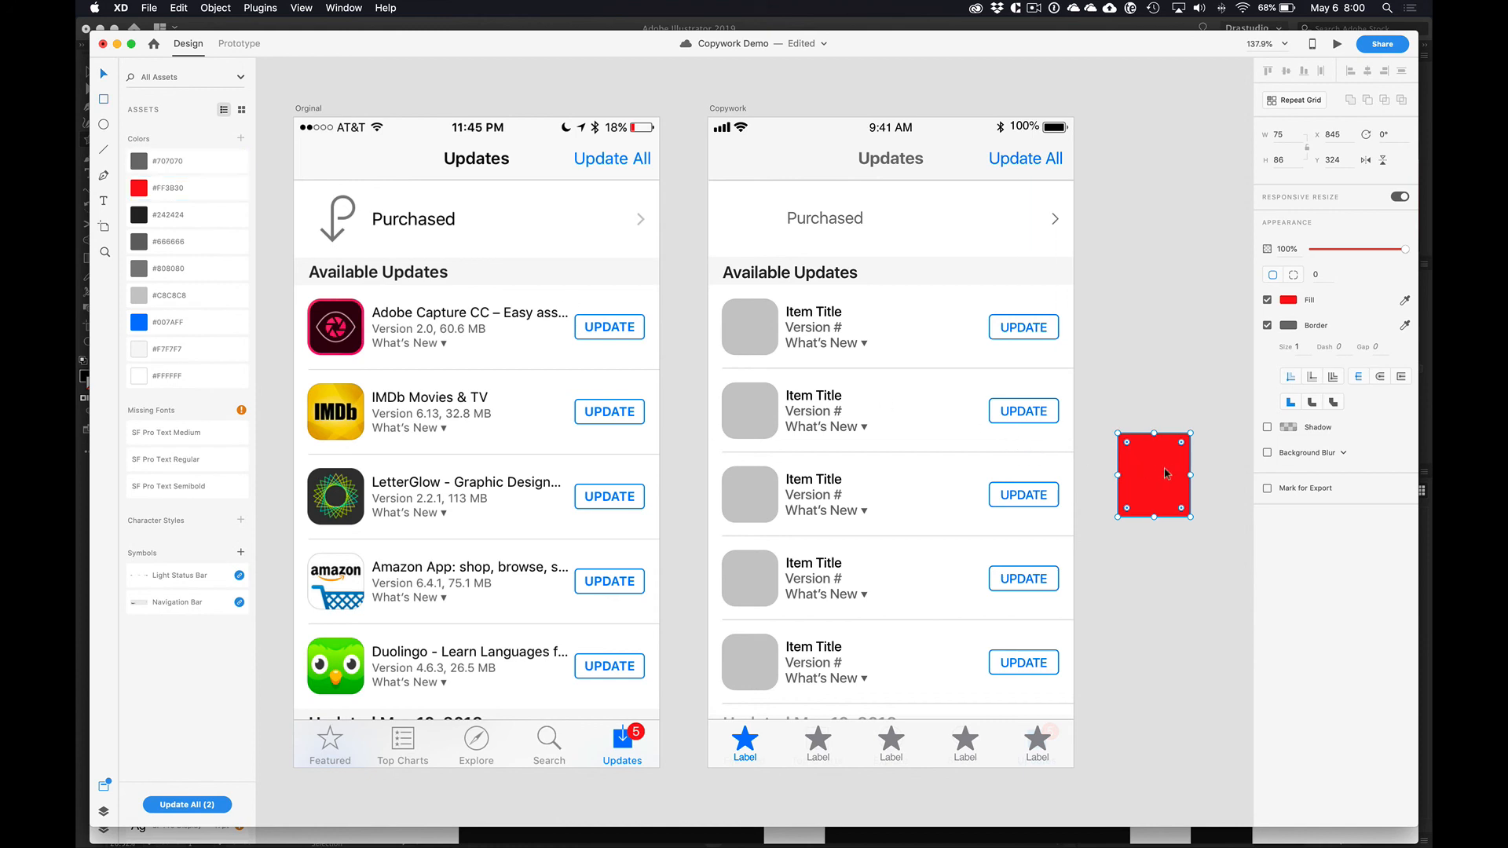
key(Delete)
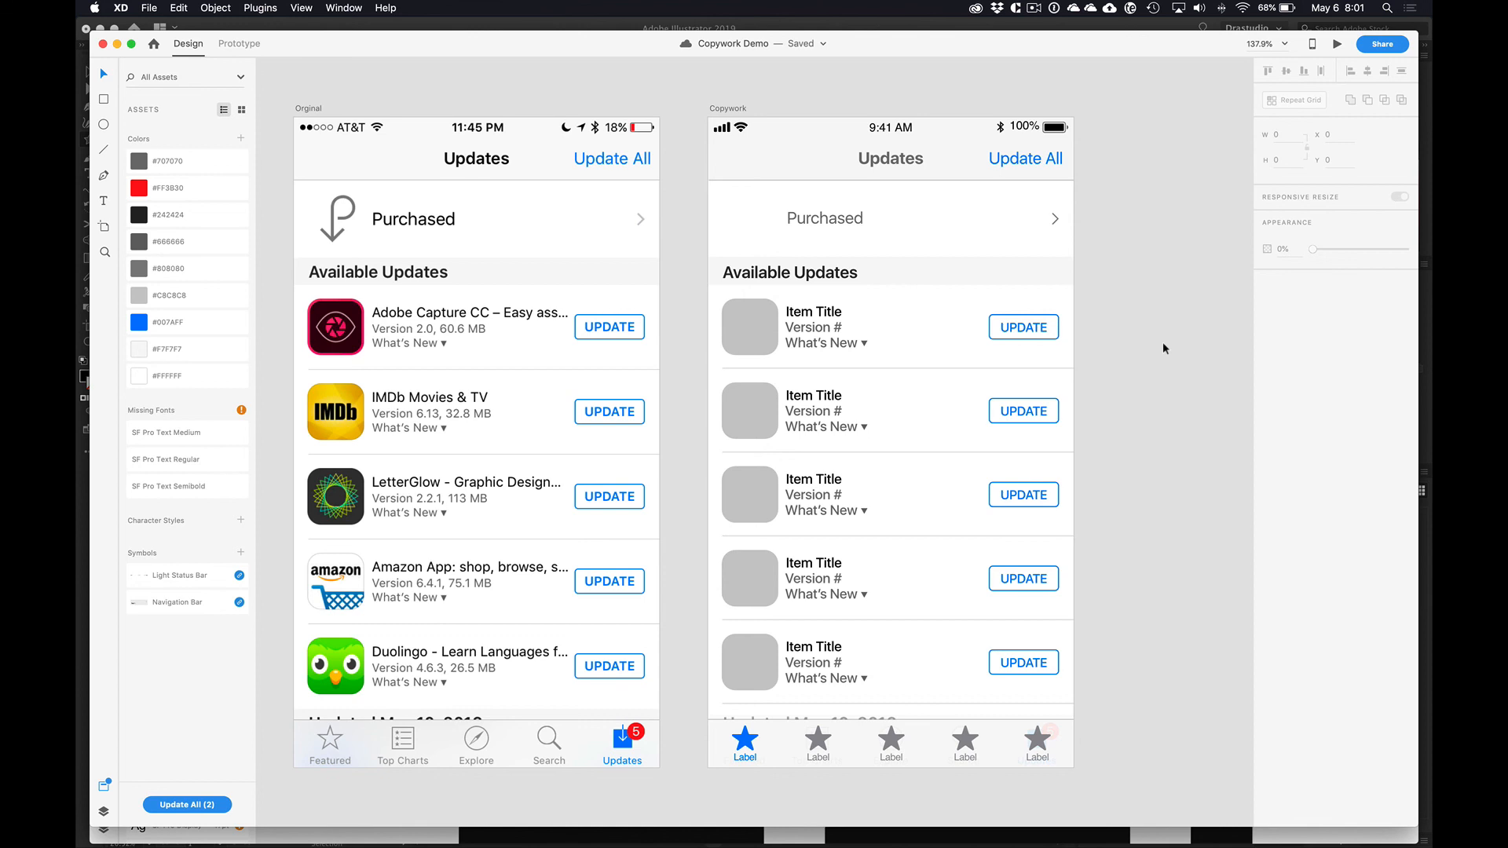
scroll(1164, 348, left, 3)
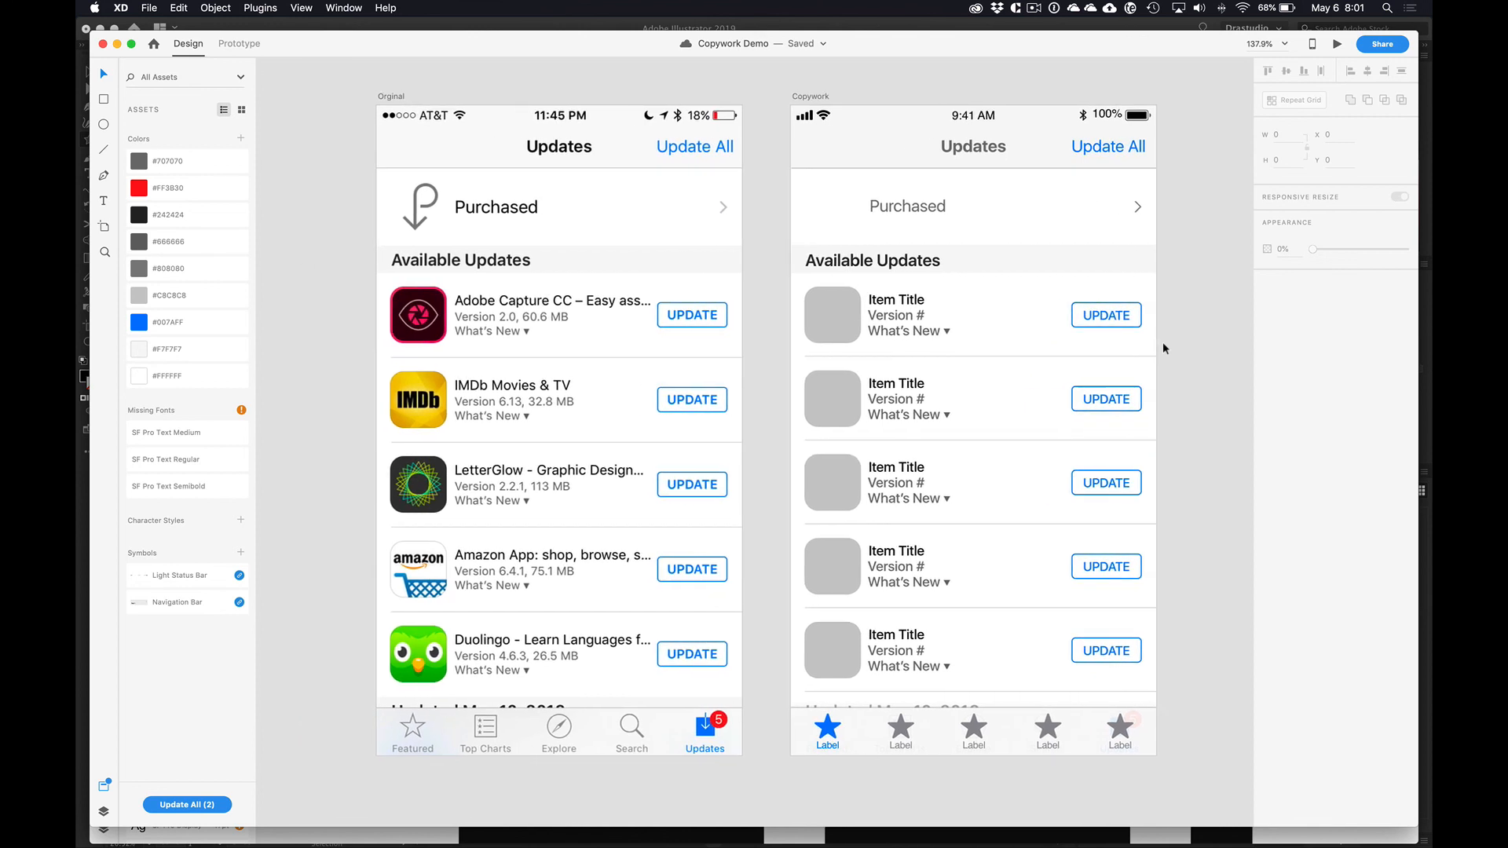